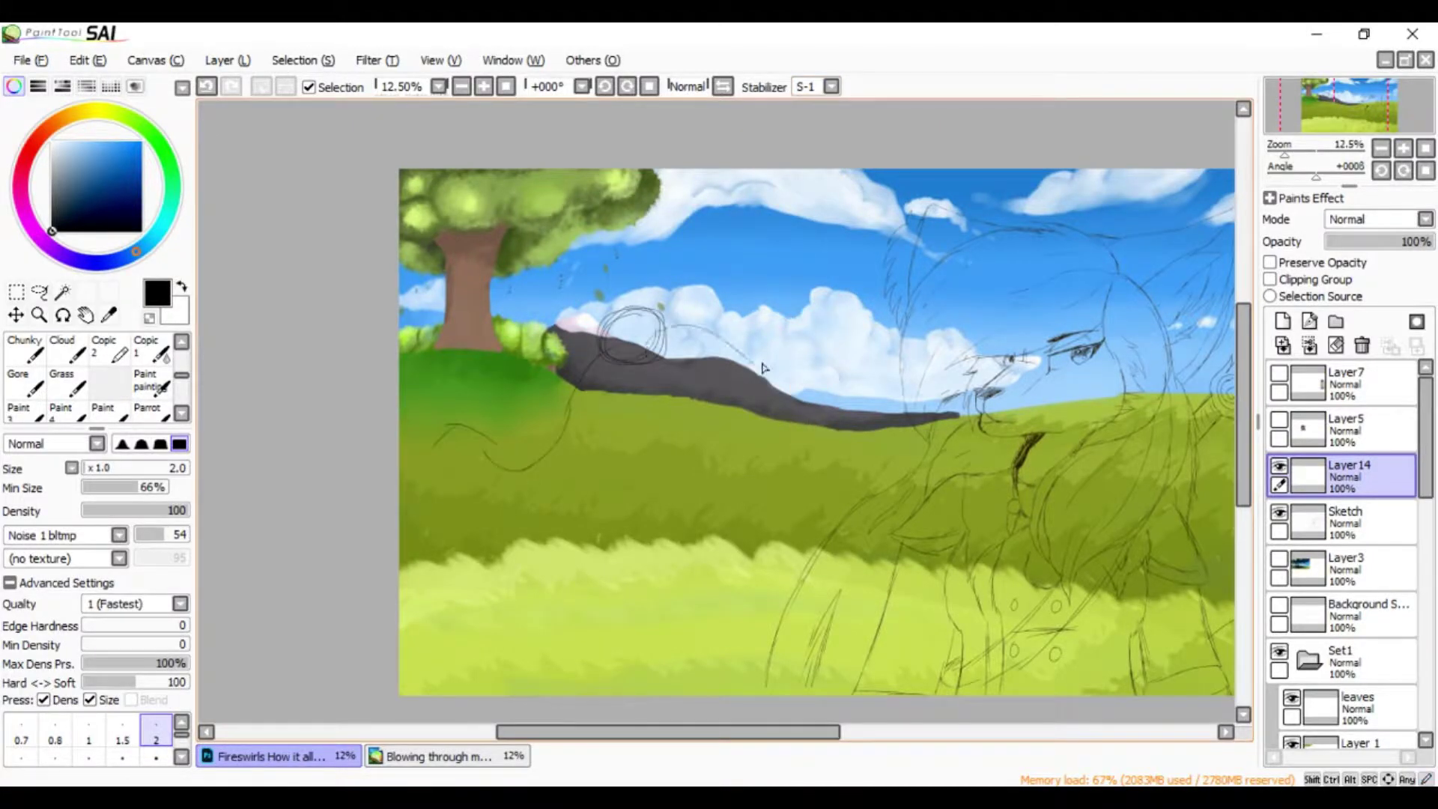
Scroll and zoom out, then back in, to review the blue bird tracing over the sketch
scroll(762, 366, "up", 1)
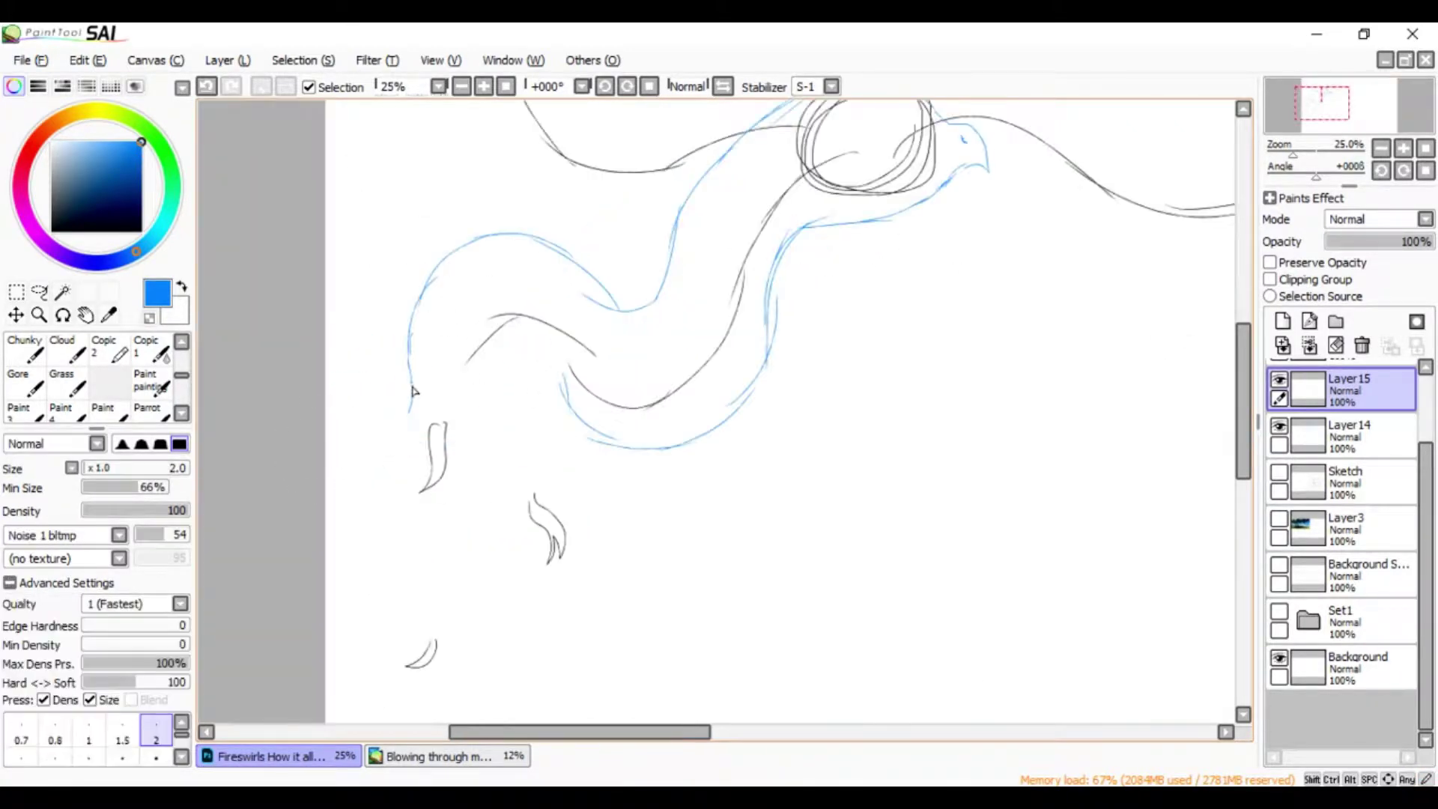
scroll(539, 404, "down", 2)
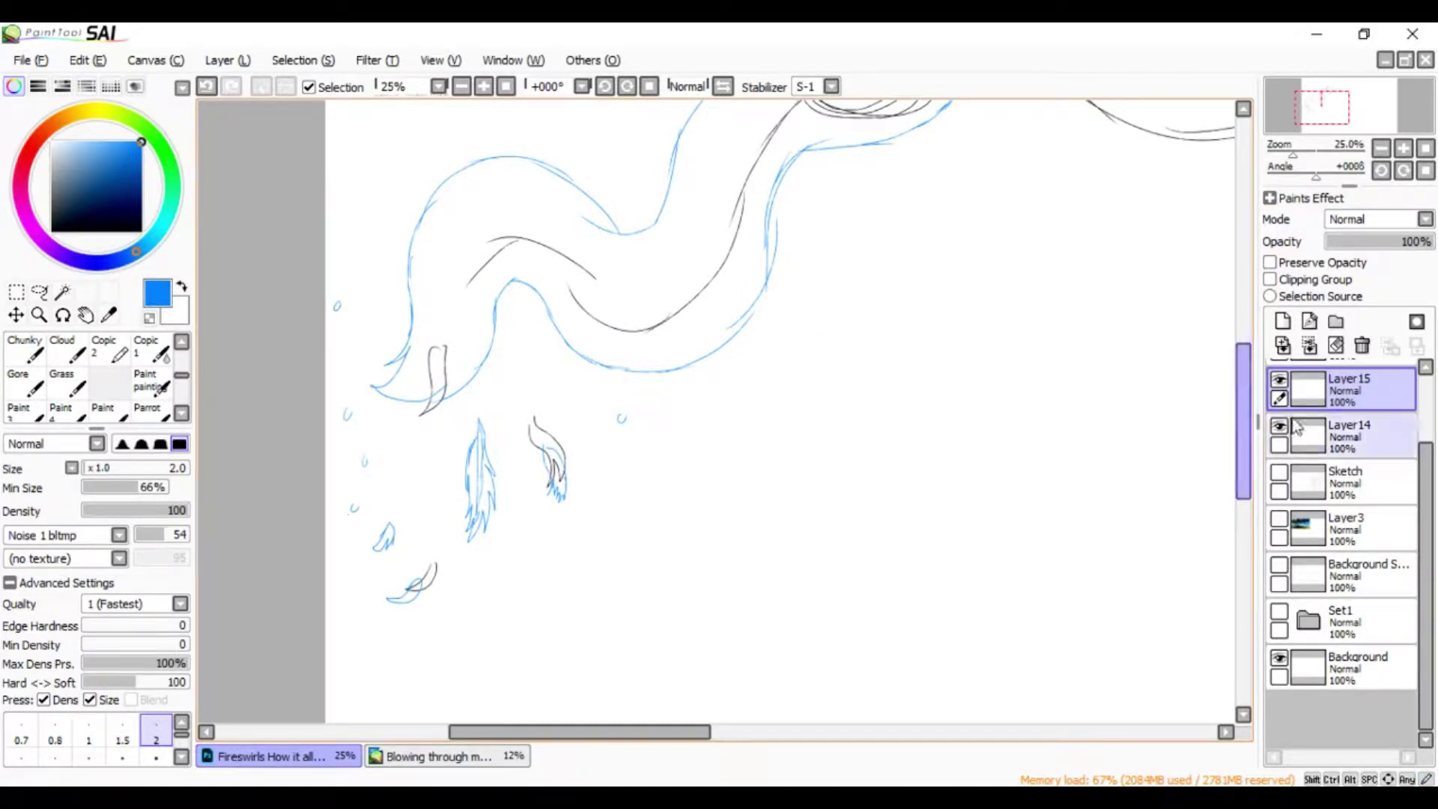
scroll(815, 253, "up", 3)
key("minus")
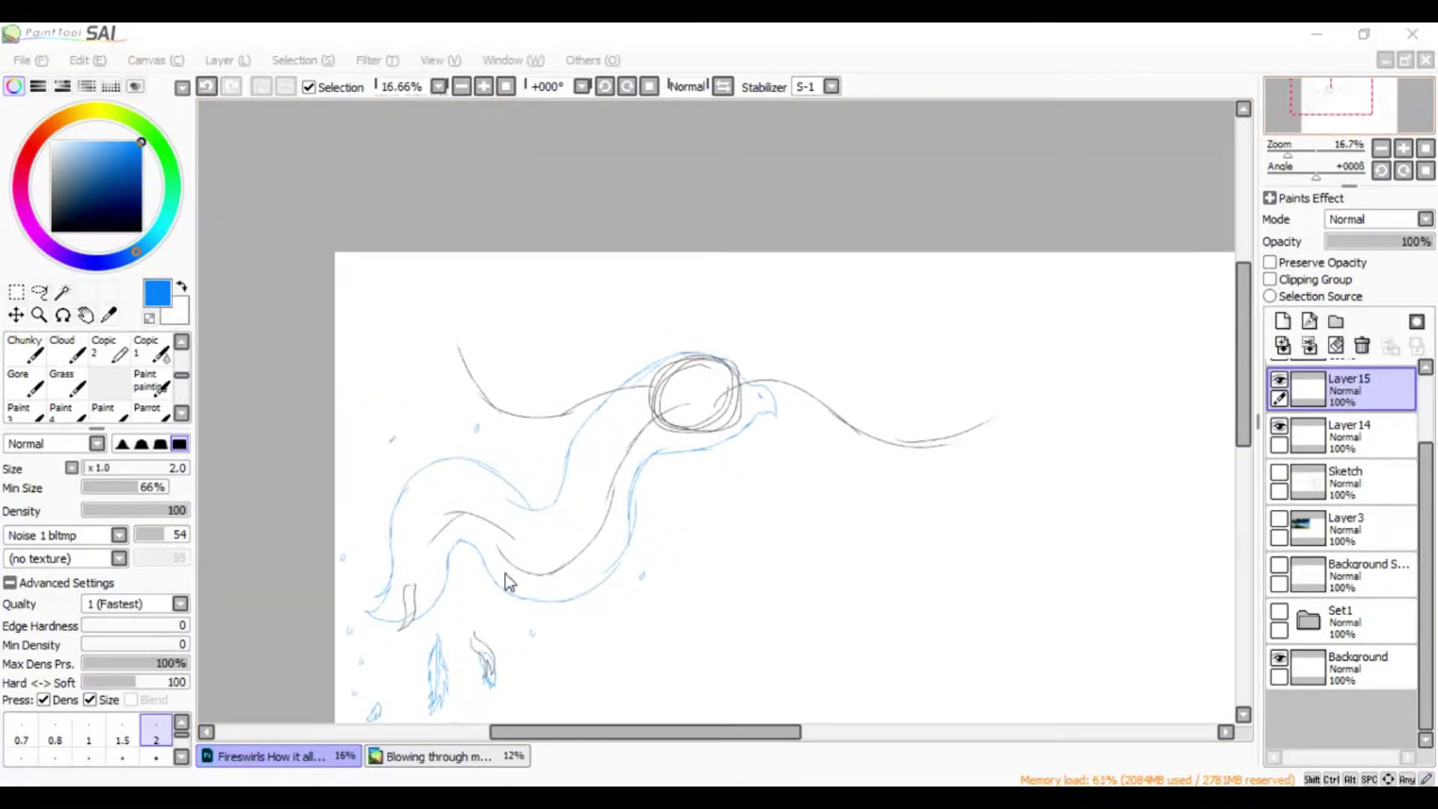
key("plus")
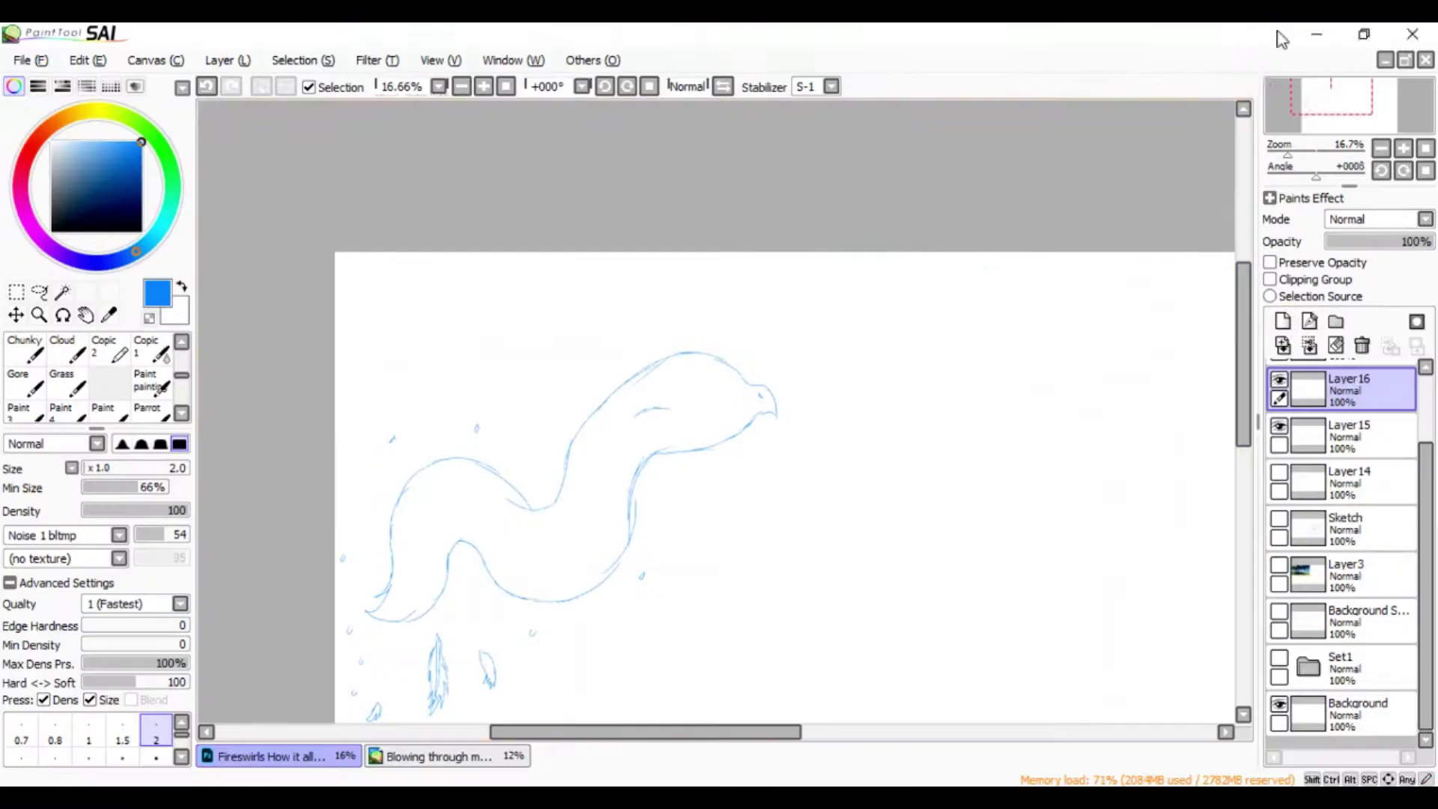
Draw the blue wing's upper edge, downward tip and scalloped lower edge
mouse_move(666, 420)
left_mouse_down()
mouse_move(928, 434)
mouse_move(909, 481)
left_mouse_up()
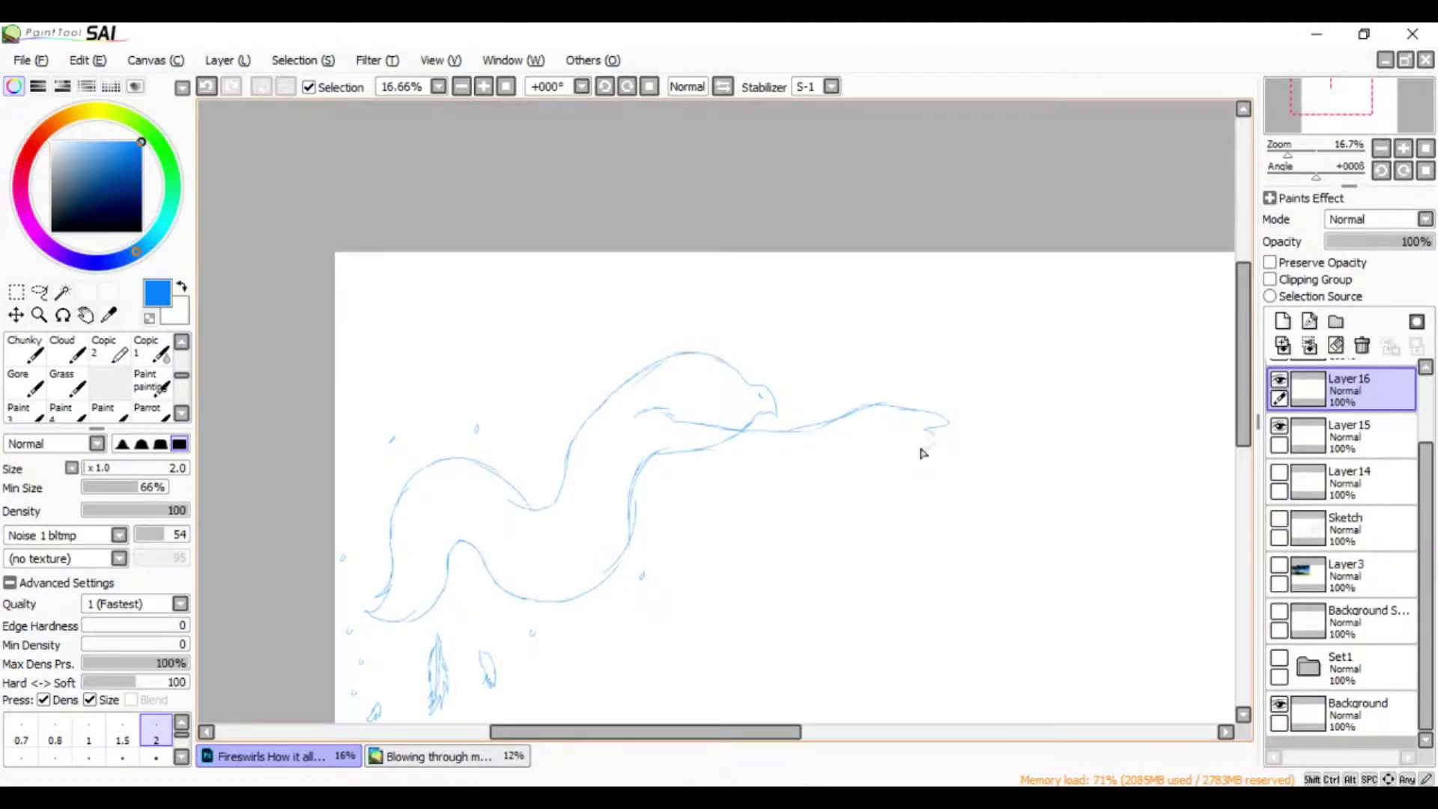
left_click_drag(629, 442, 637, 524)
left_click_drag(872, 525, 945, 423)
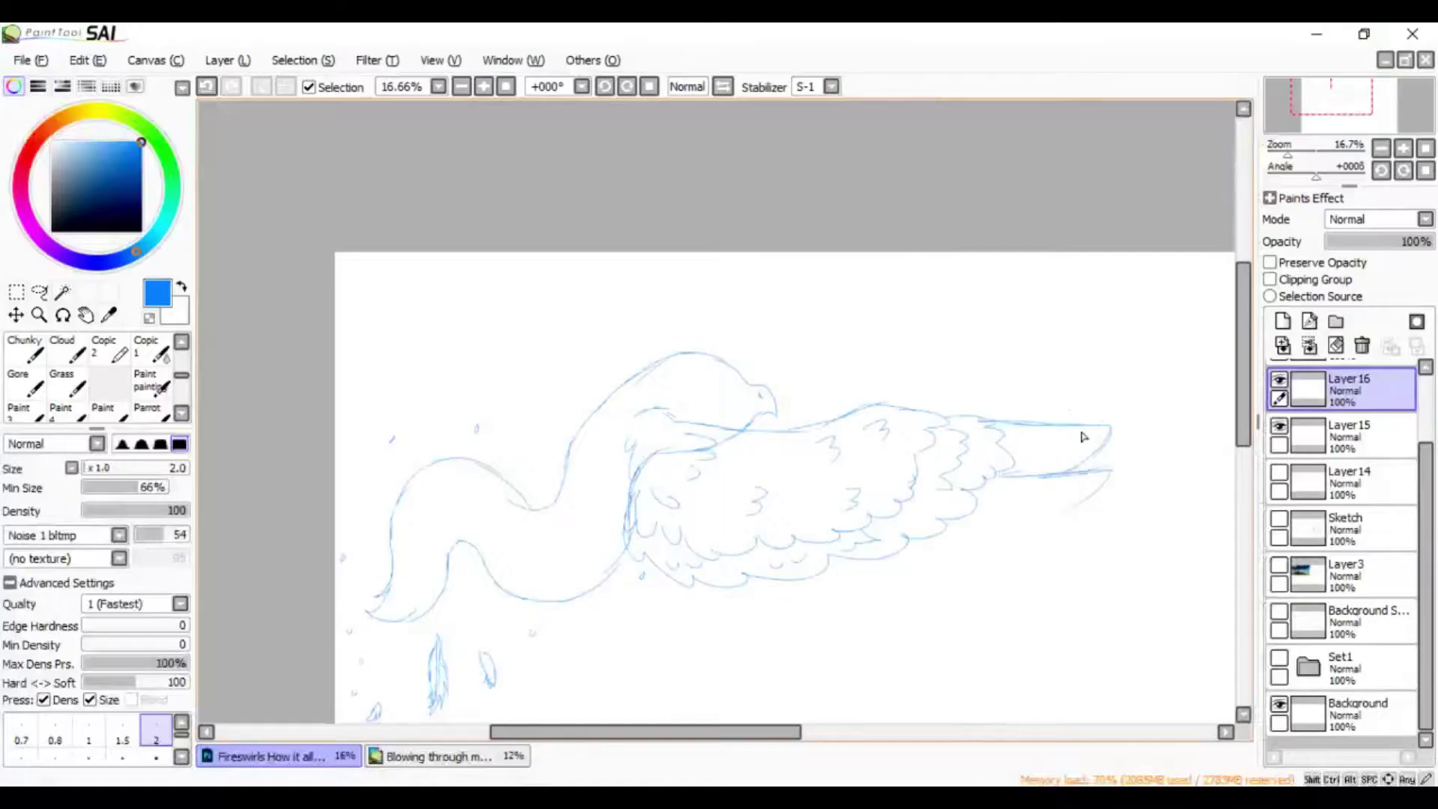
Erase the old wing tip, redraw it longer and narrower with feather strokes, and outline the wing
key("e")
mouse_move(1101, 473)
left_mouse_down()
mouse_move(1014, 417)
mouse_move(1080, 442)
left_mouse_up()
key("n")
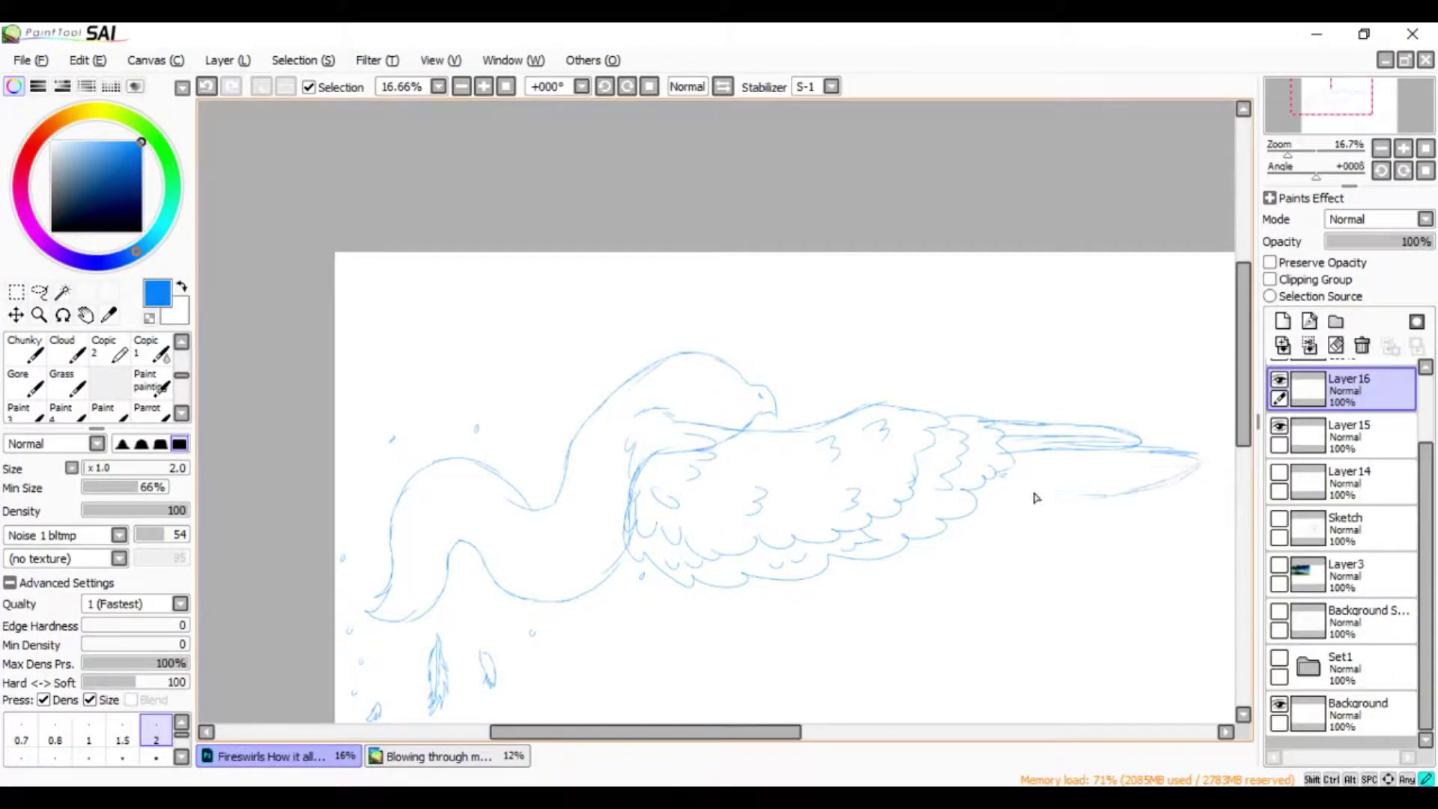
left_click_drag(1035, 497, 1168, 466)
key("e")
key("n")
left_click_drag(979, 483, 1075, 500)
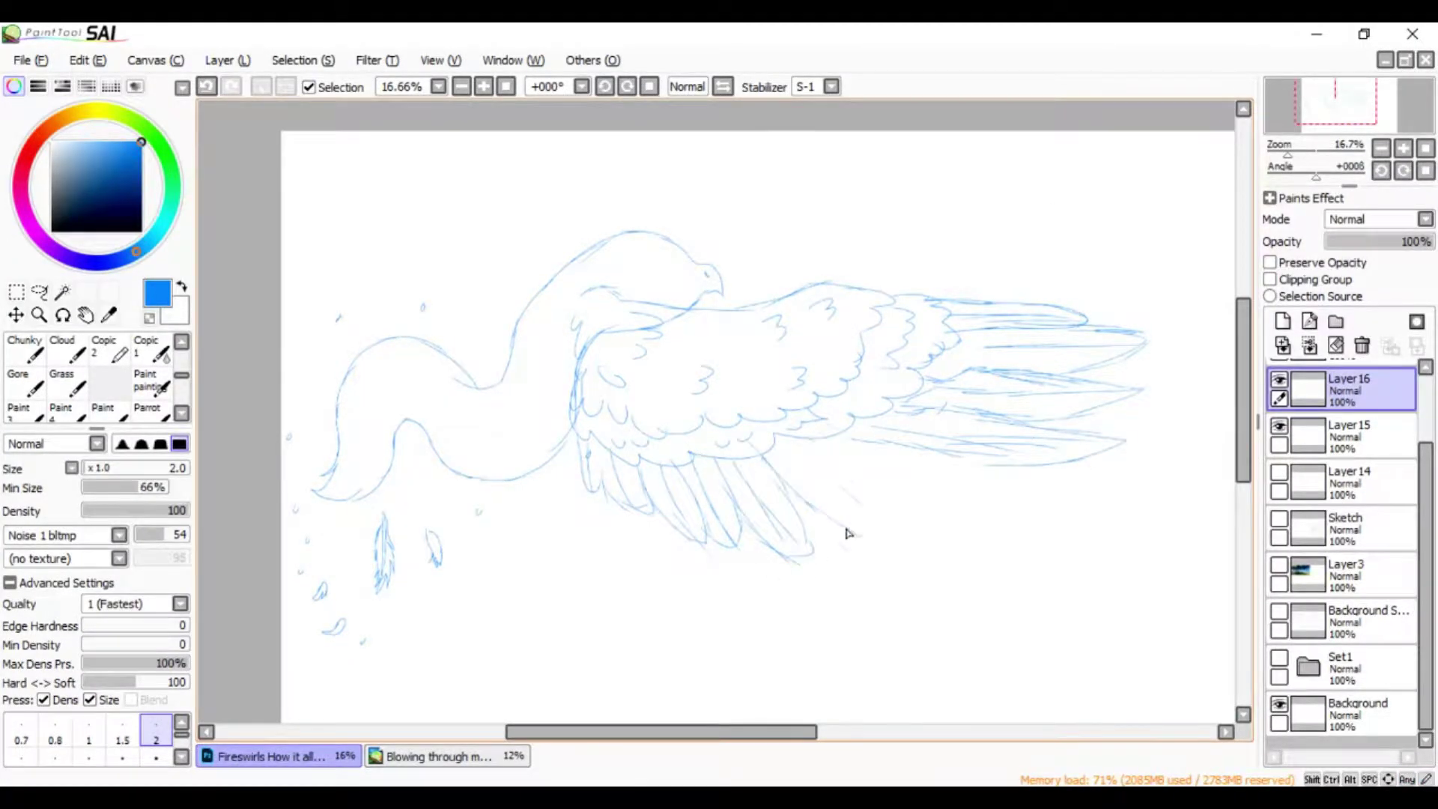
left_click_drag(1002, 468, 943, 524)
Copy and paste the wing, rotate it to the upper left, and merge it into the bird layer
left_click(40, 291)
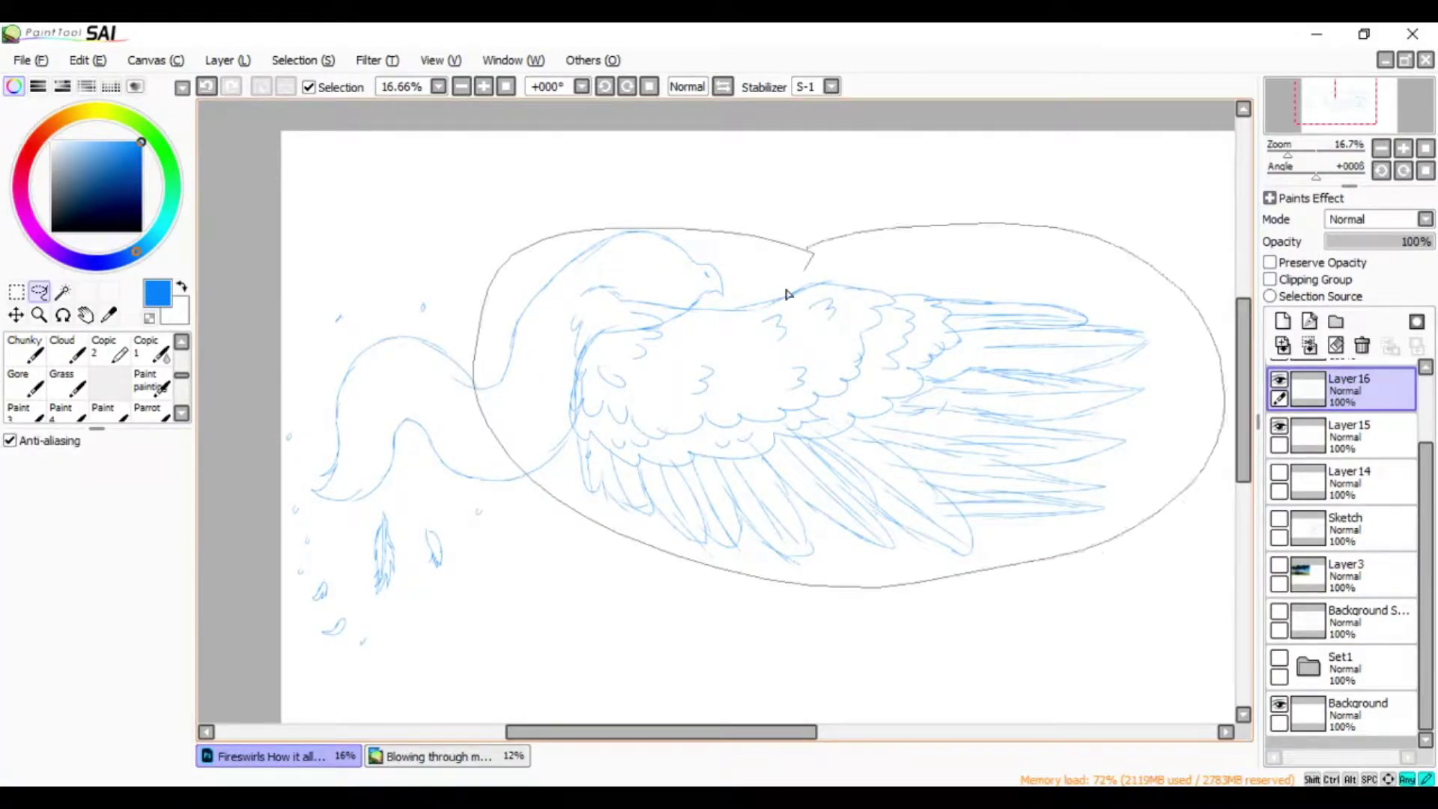
left_click(228, 60)
left_click(240, 405)
left_click_drag(840, 390, 419, 299)
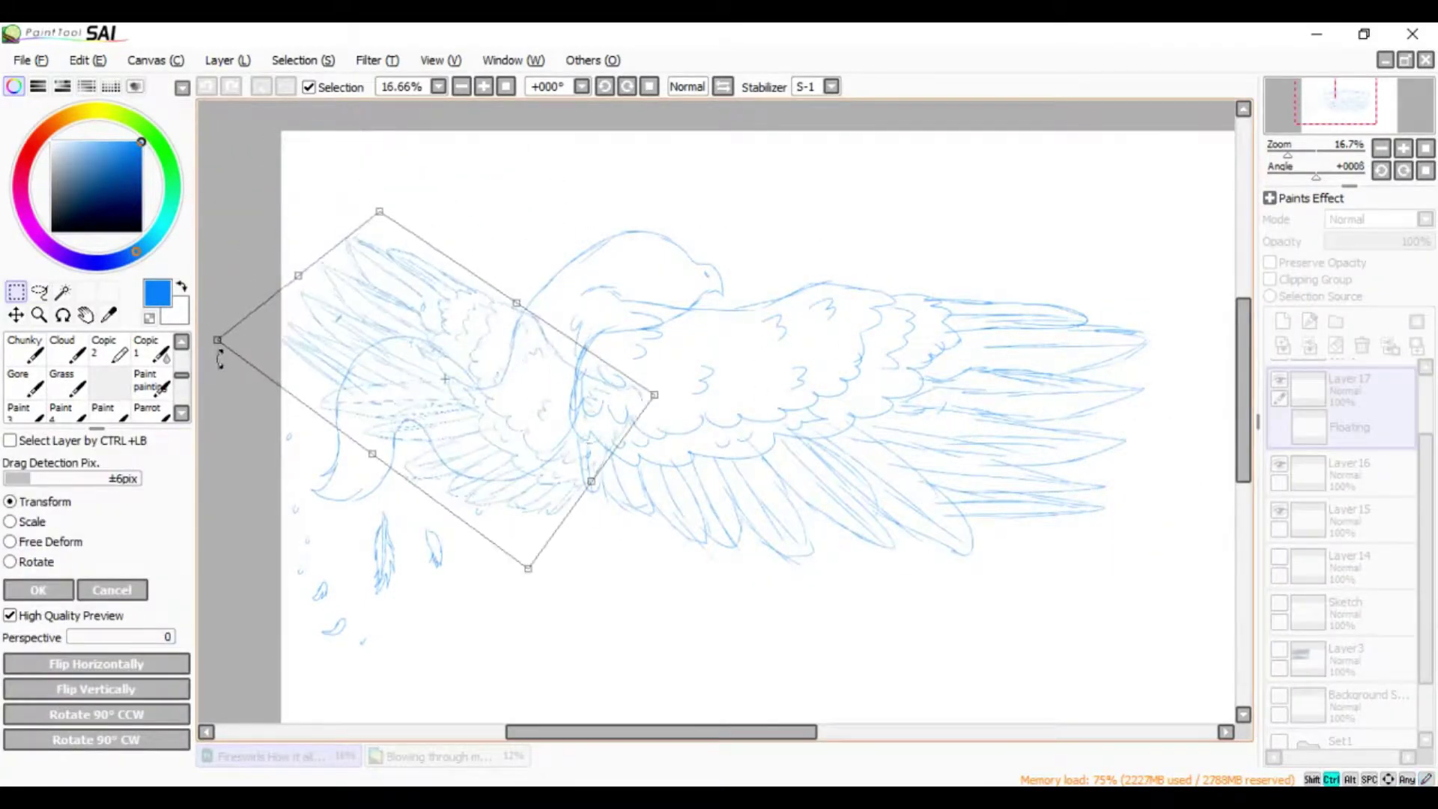
left_click(38, 589)
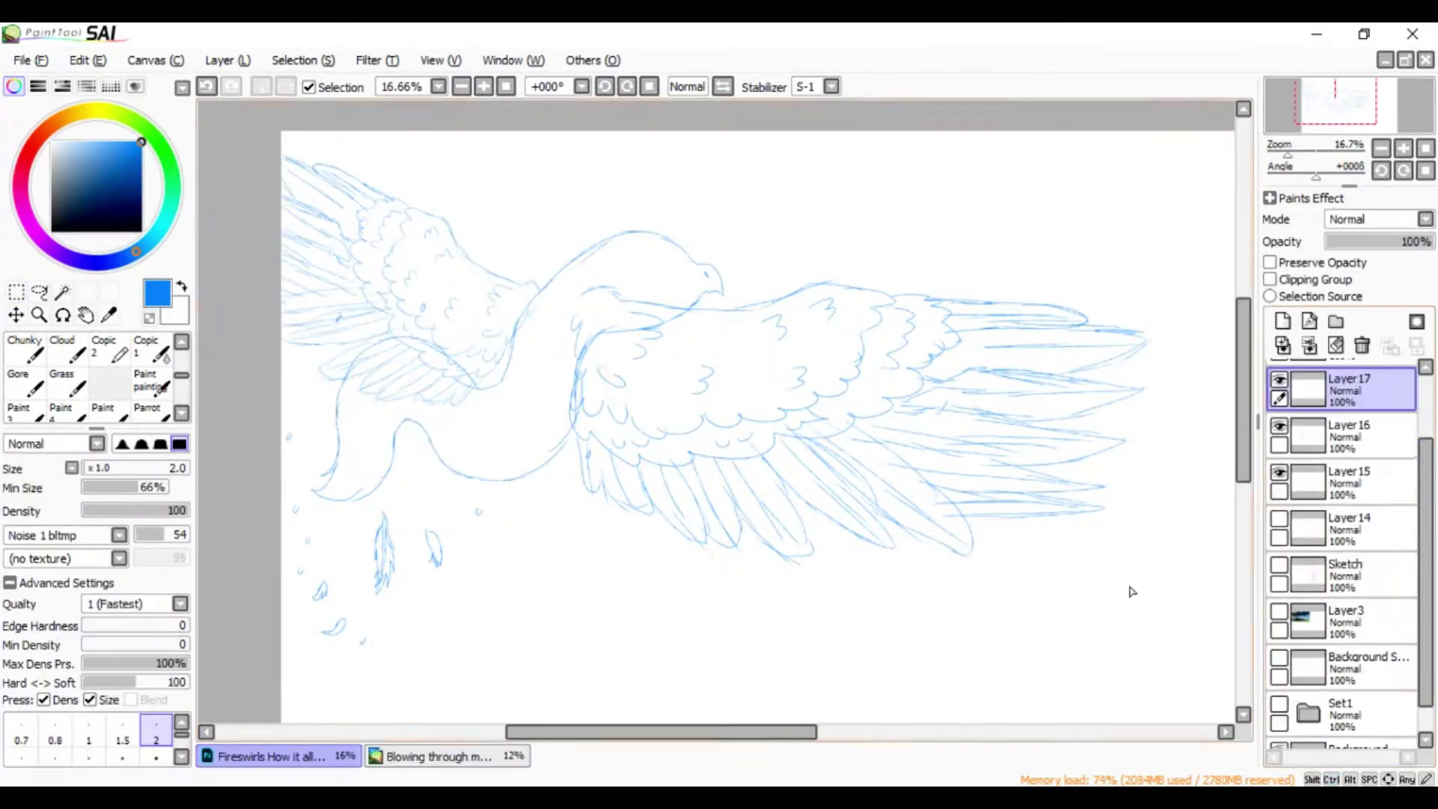
left_click(1341, 434)
Leave the right wing untransformed and undo the last stroke along the lower wing
key("ctrl+t")
key("Return")
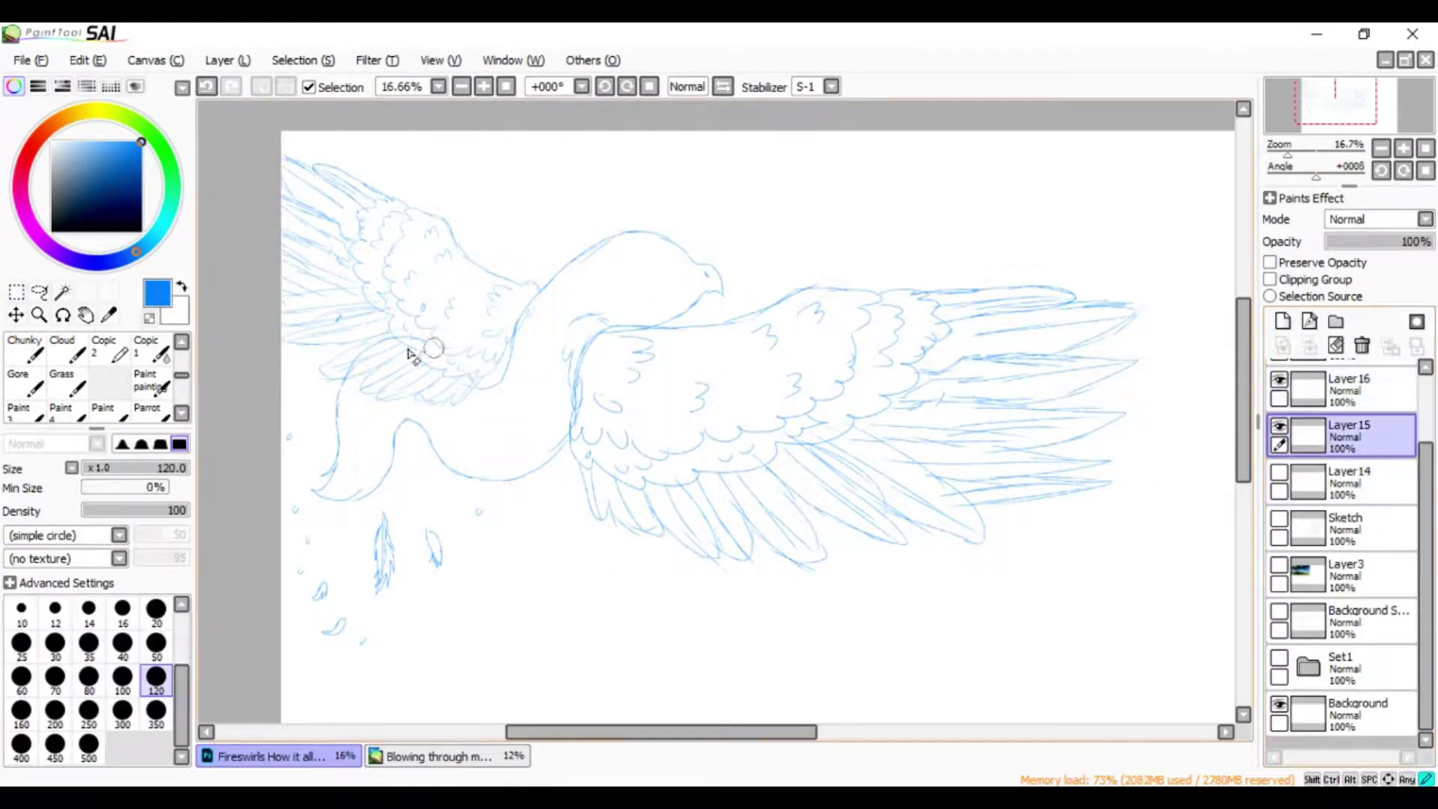
key("n")
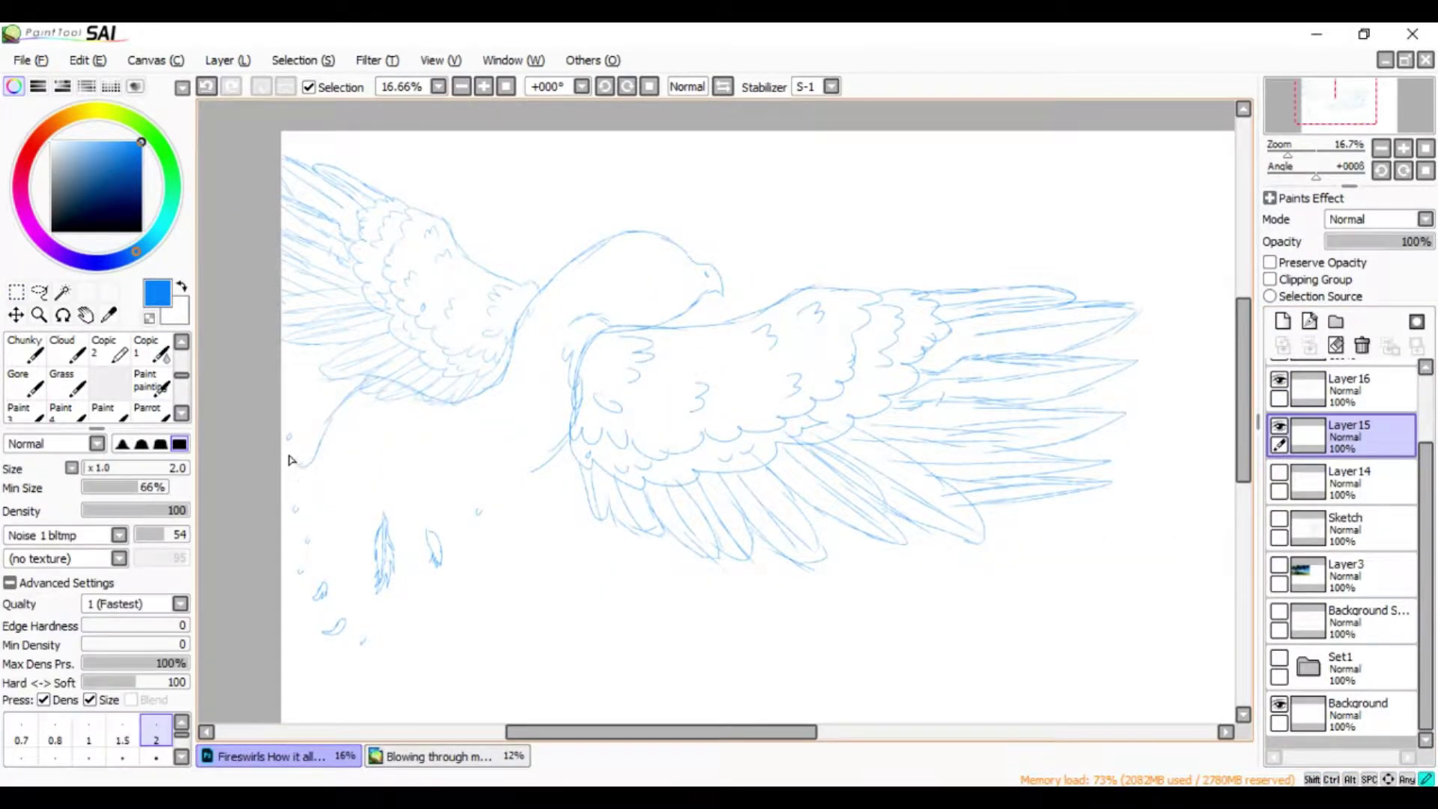
key("ctrl+z")
scroll(333, 428, "down", 1)
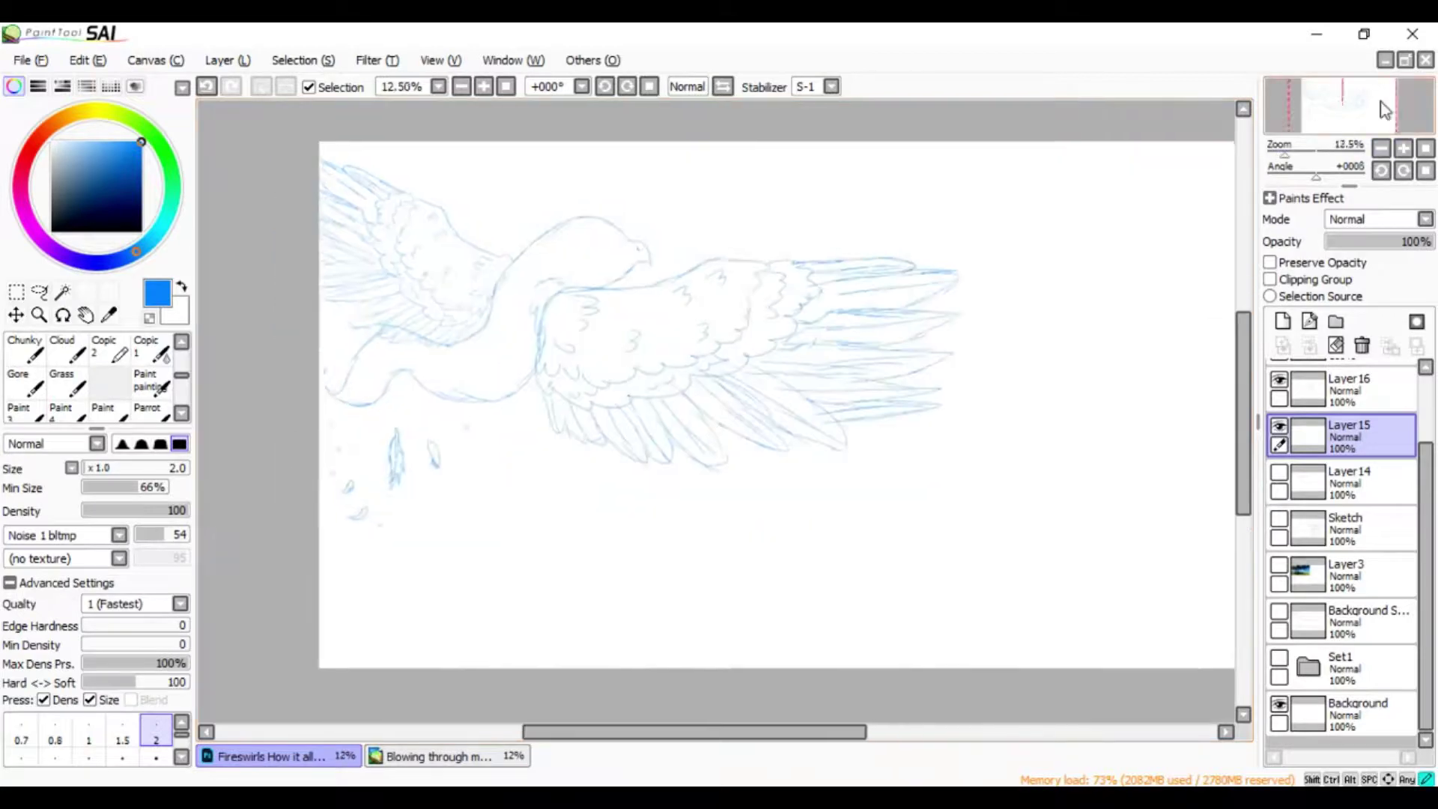
scroll(655, 348, "up", 2)
Erase part of the beak and the old head outline, then draw a new neck and head line
key("e")
left_click_drag(662, 346, 641, 353)
key("n")
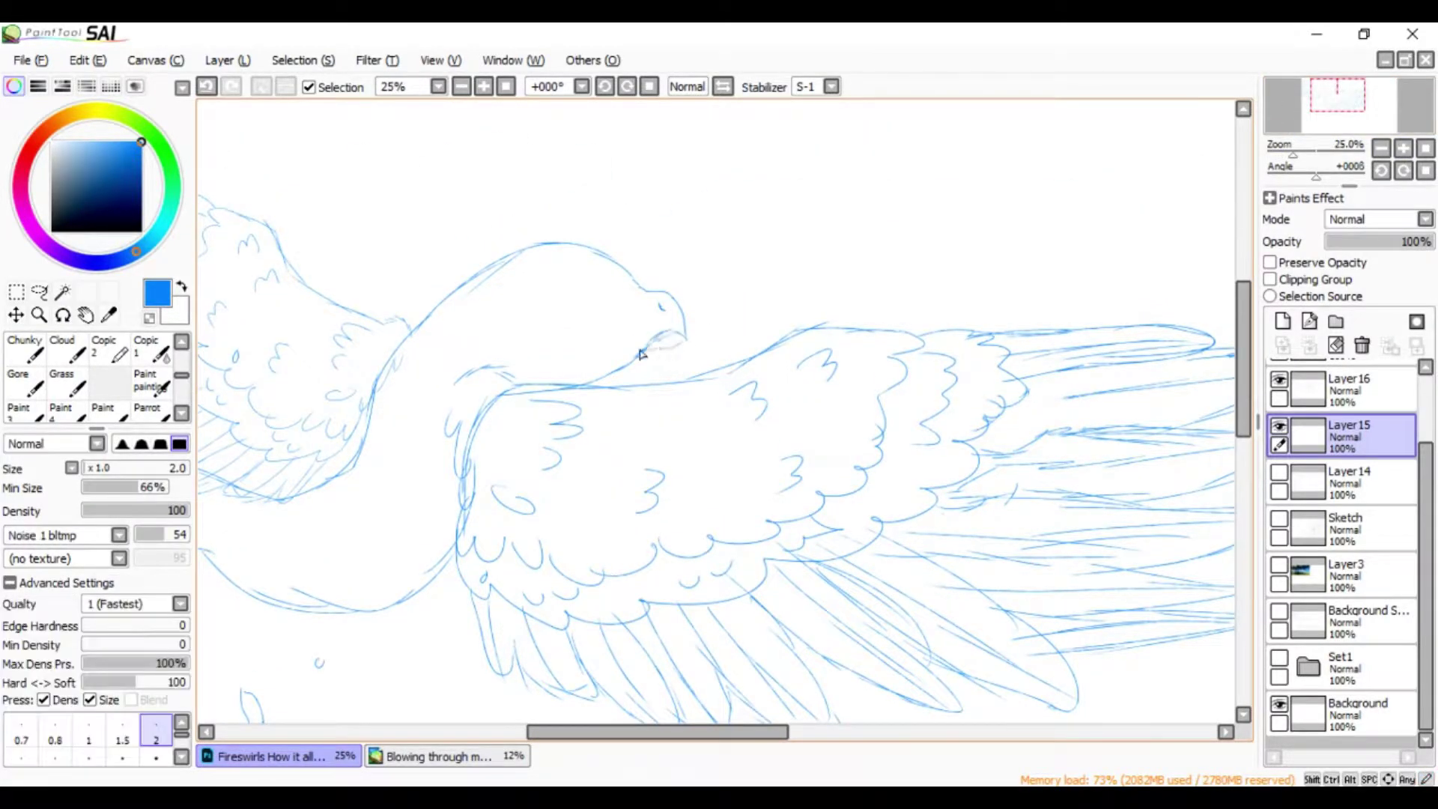
key("e")
scroll(737, 284, "left", 3)
left_click_drag(749, 255, 569, 315)
key("n")
left_click_drag(662, 386, 761, 346)
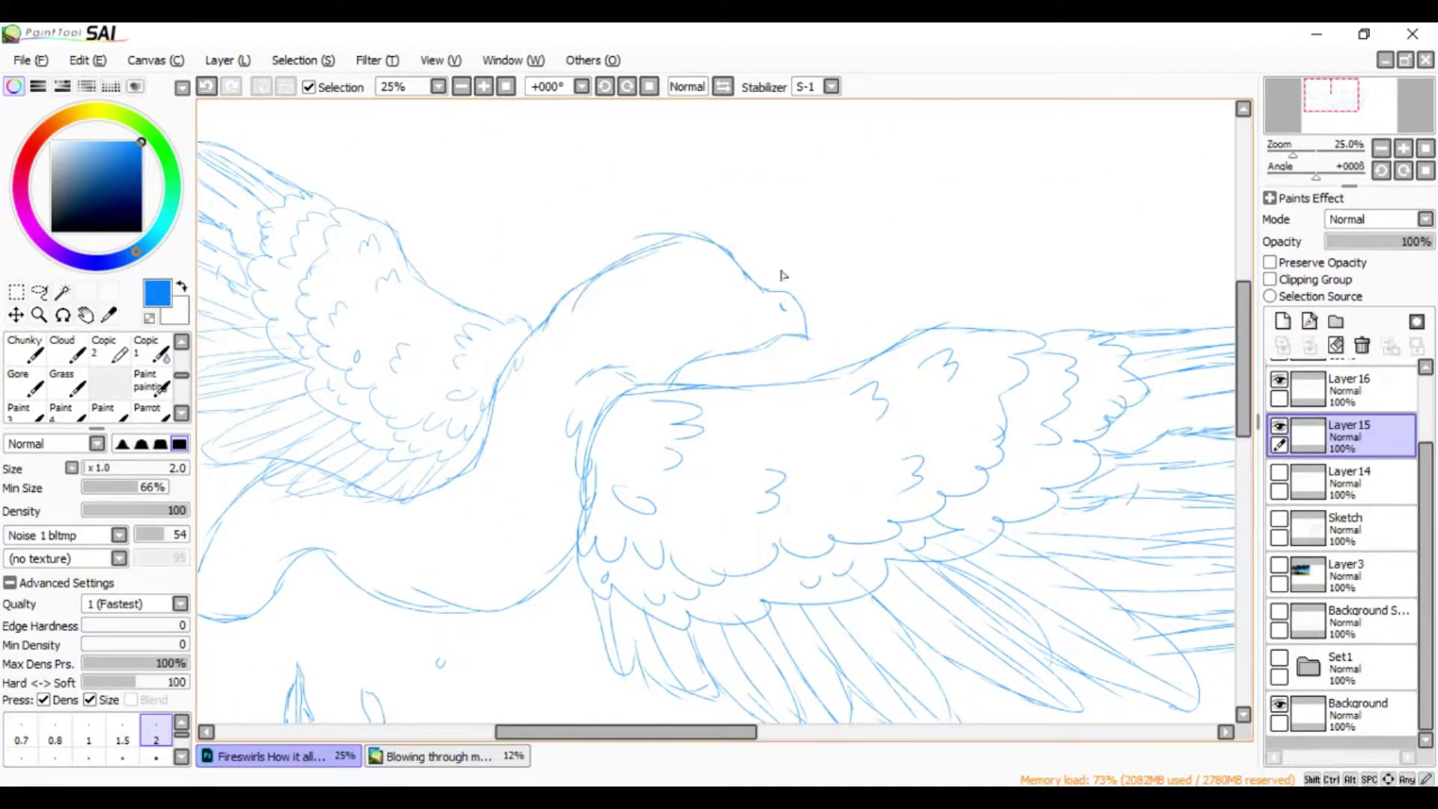
Add pointed head tufts, erase the old beak lines and redraw the head stroke
scroll(781, 275, "up", 3)
left_click_drag(644, 343, 498, 289)
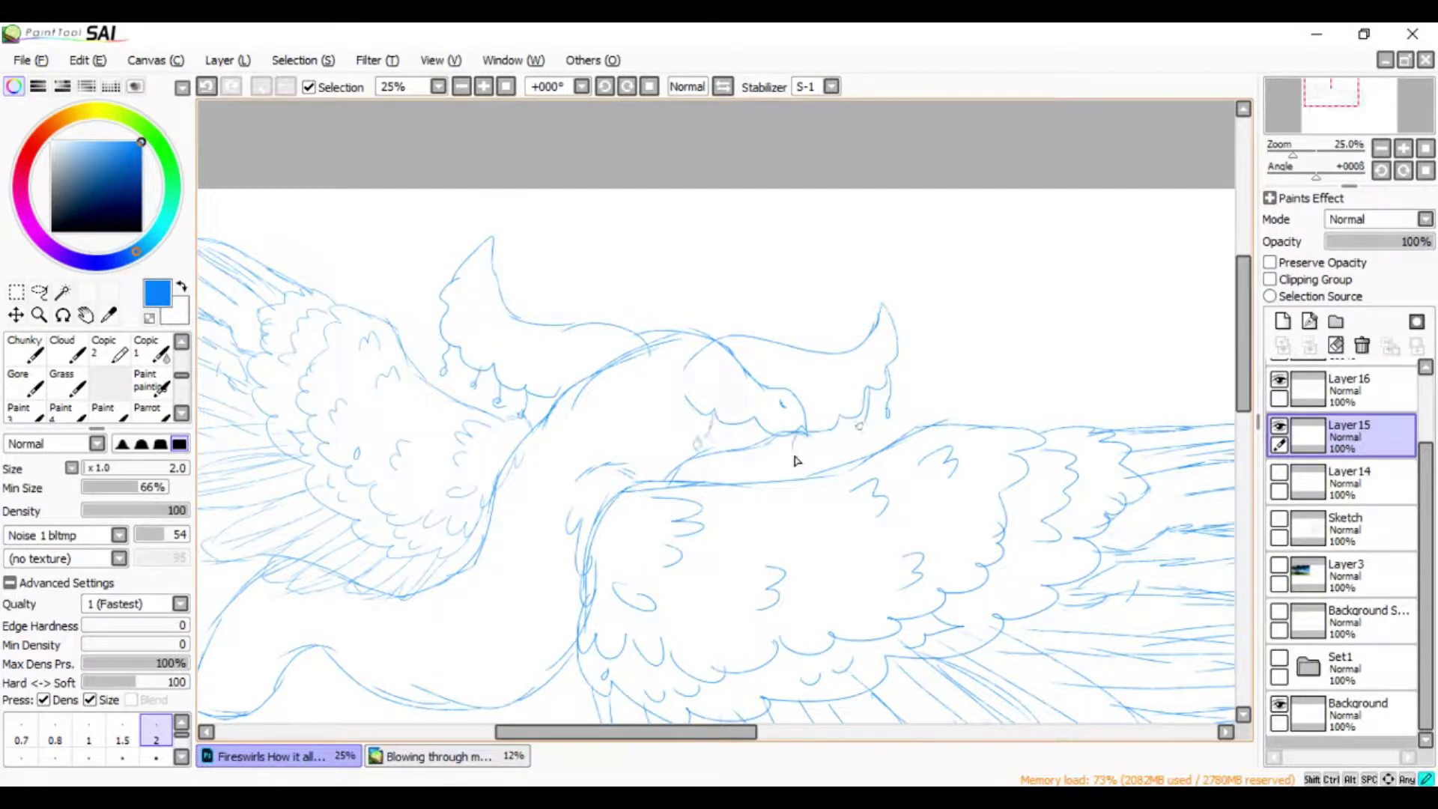
key("e")
left_click_drag(796, 420, 749, 438)
key("n")
left_click_drag(685, 404, 755, 426)
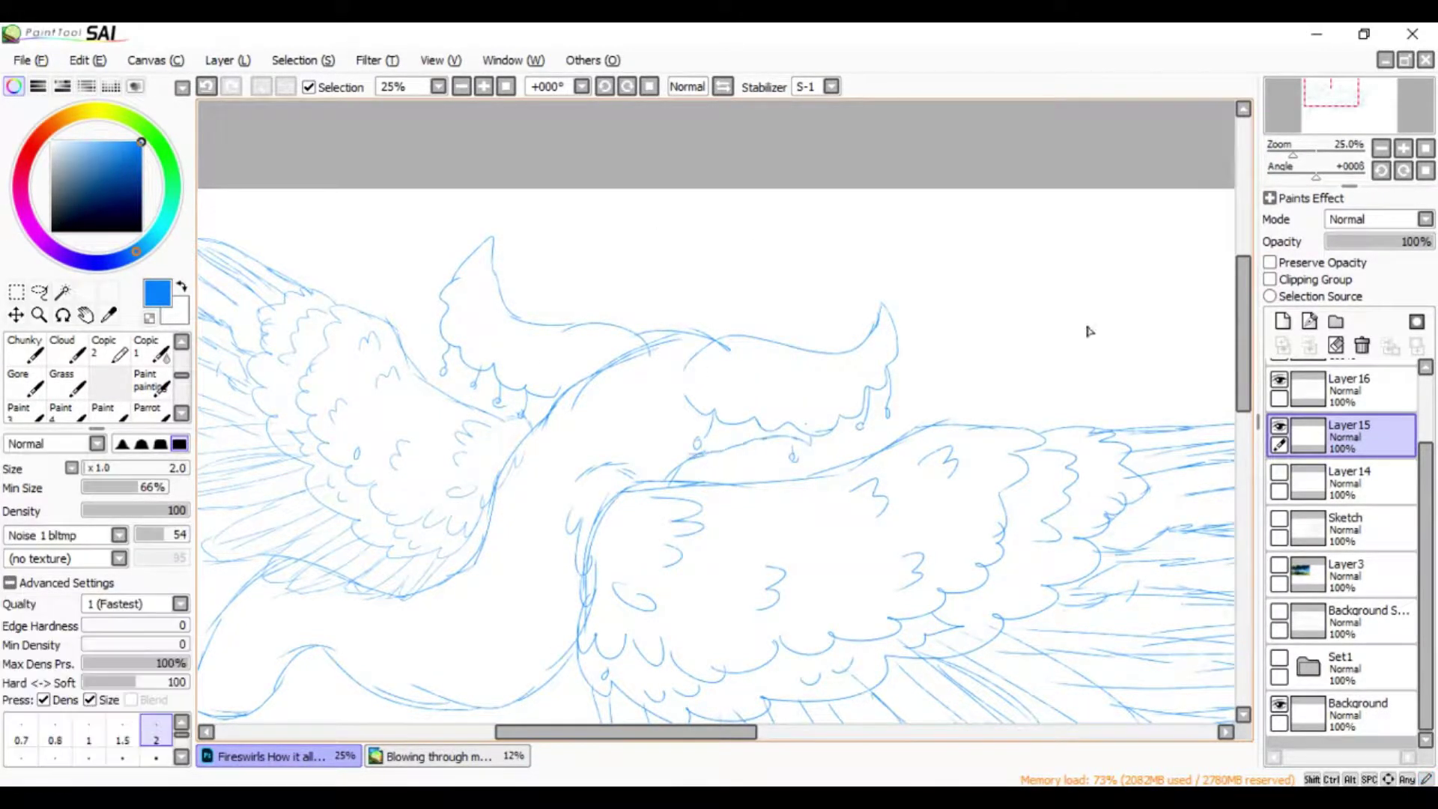
key("minus")
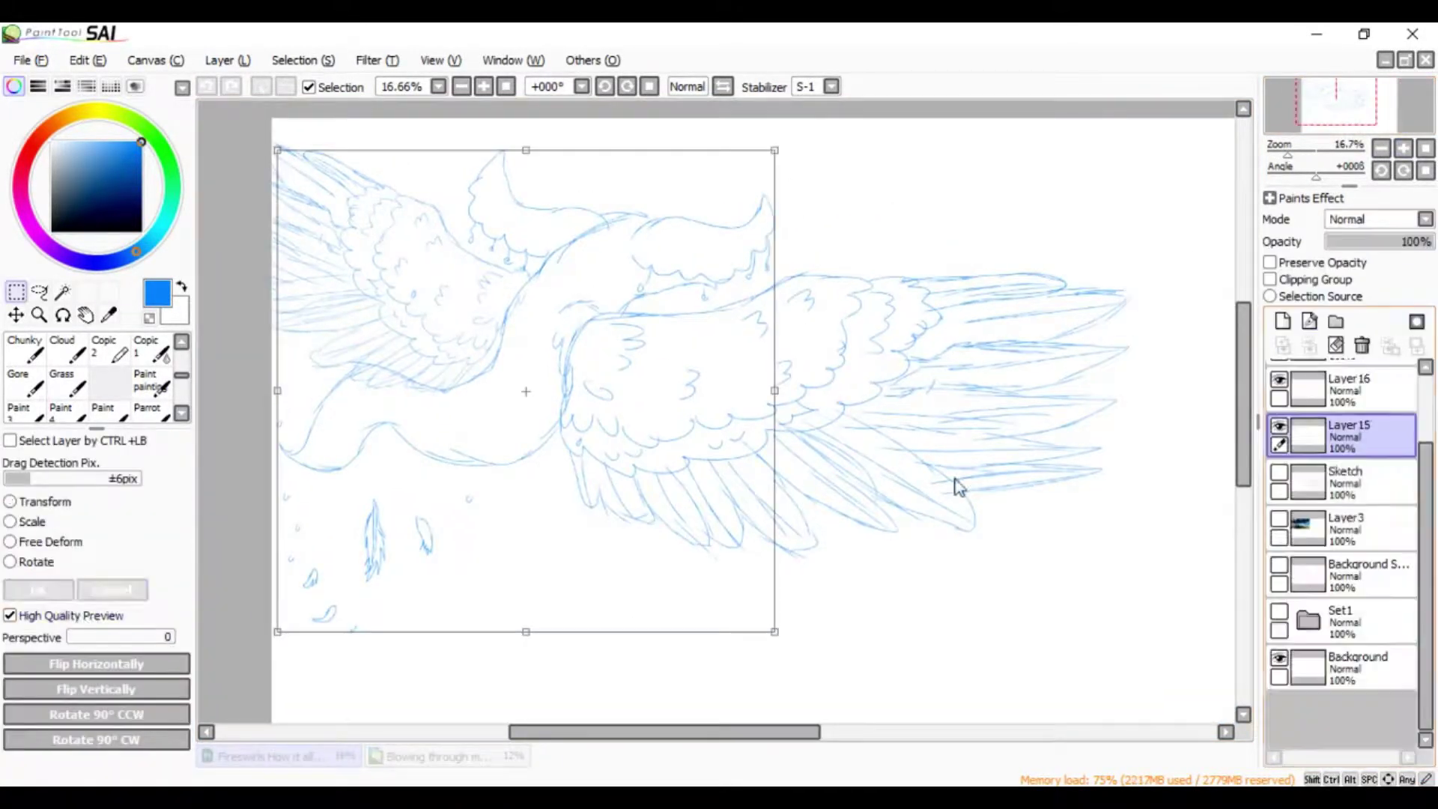
Shrink the bird sketch toward the top-left into the sky and confirm
left_click_drag(817, 498, 770, 465)
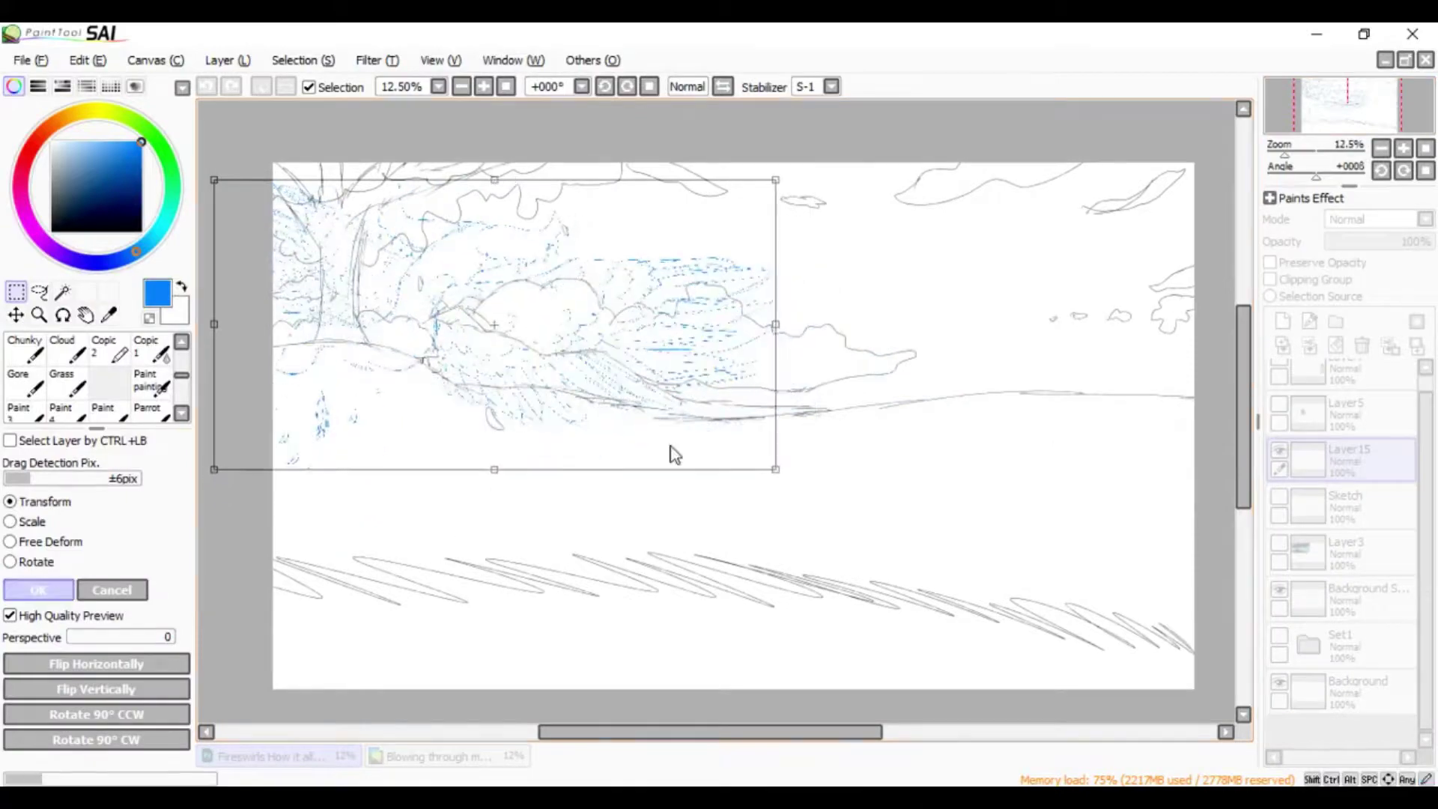
key("Return")
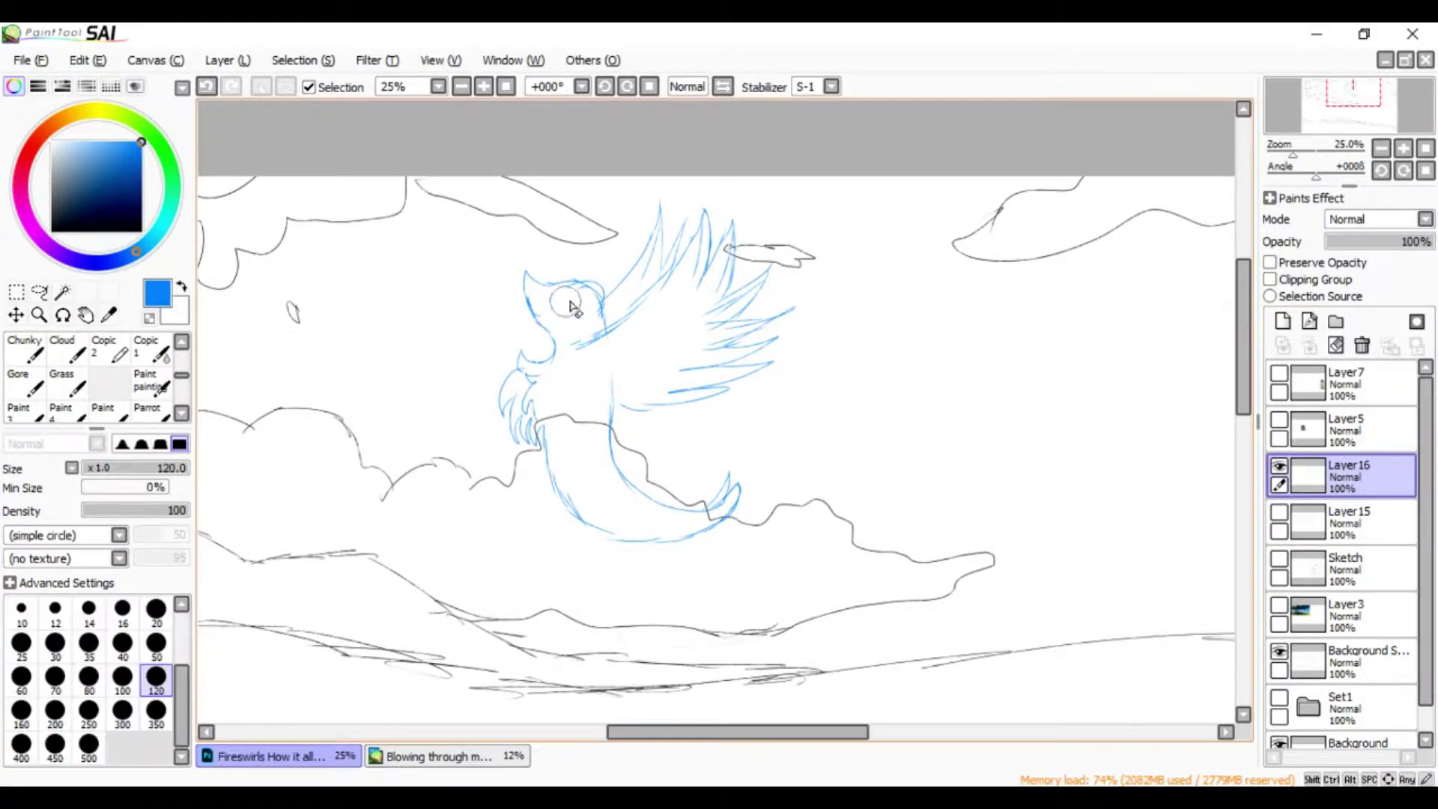
Redraw the bird's chest, then scale the bird and move it higher in the sky
left_click_drag(544, 442, 564, 298)
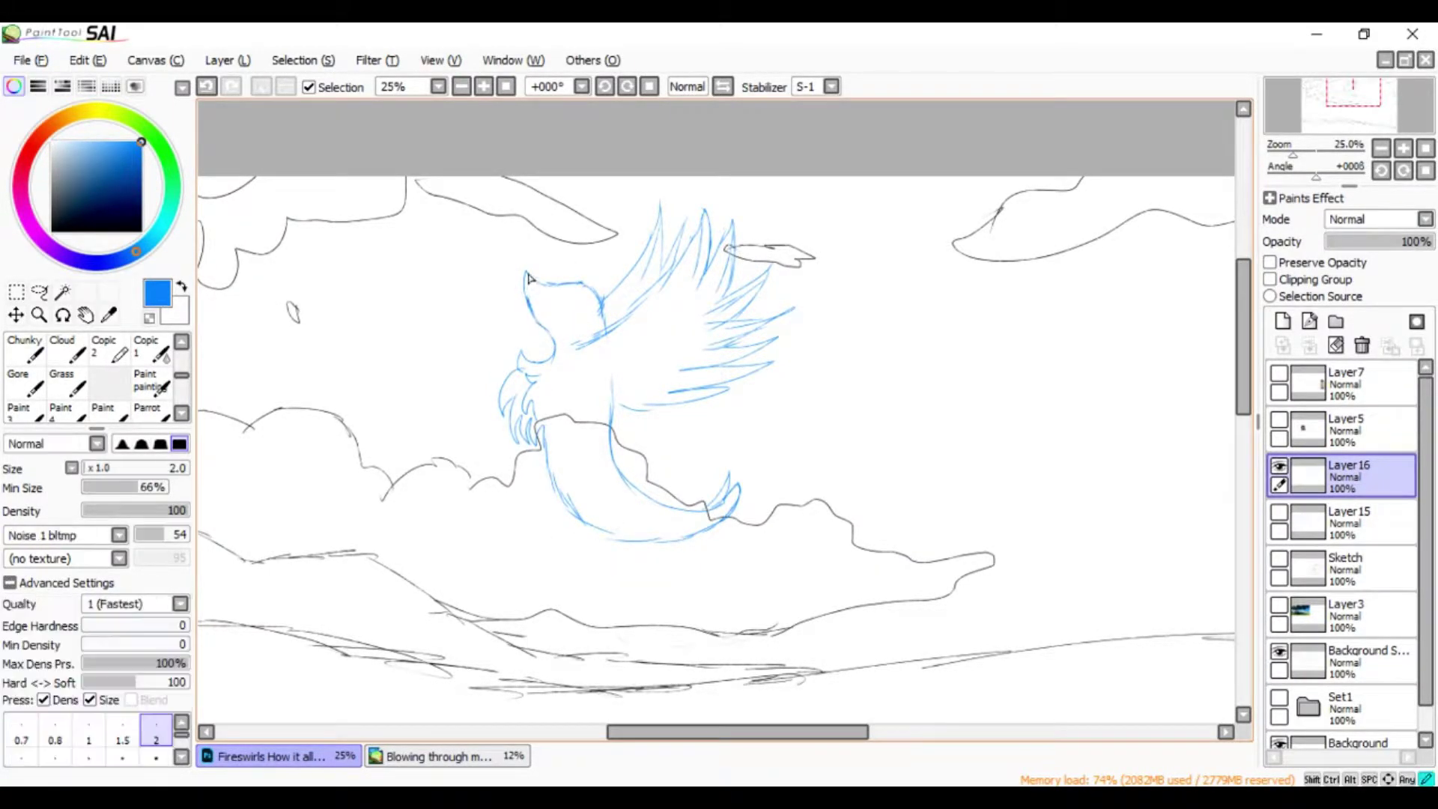
scroll(711, 307, "down", 2)
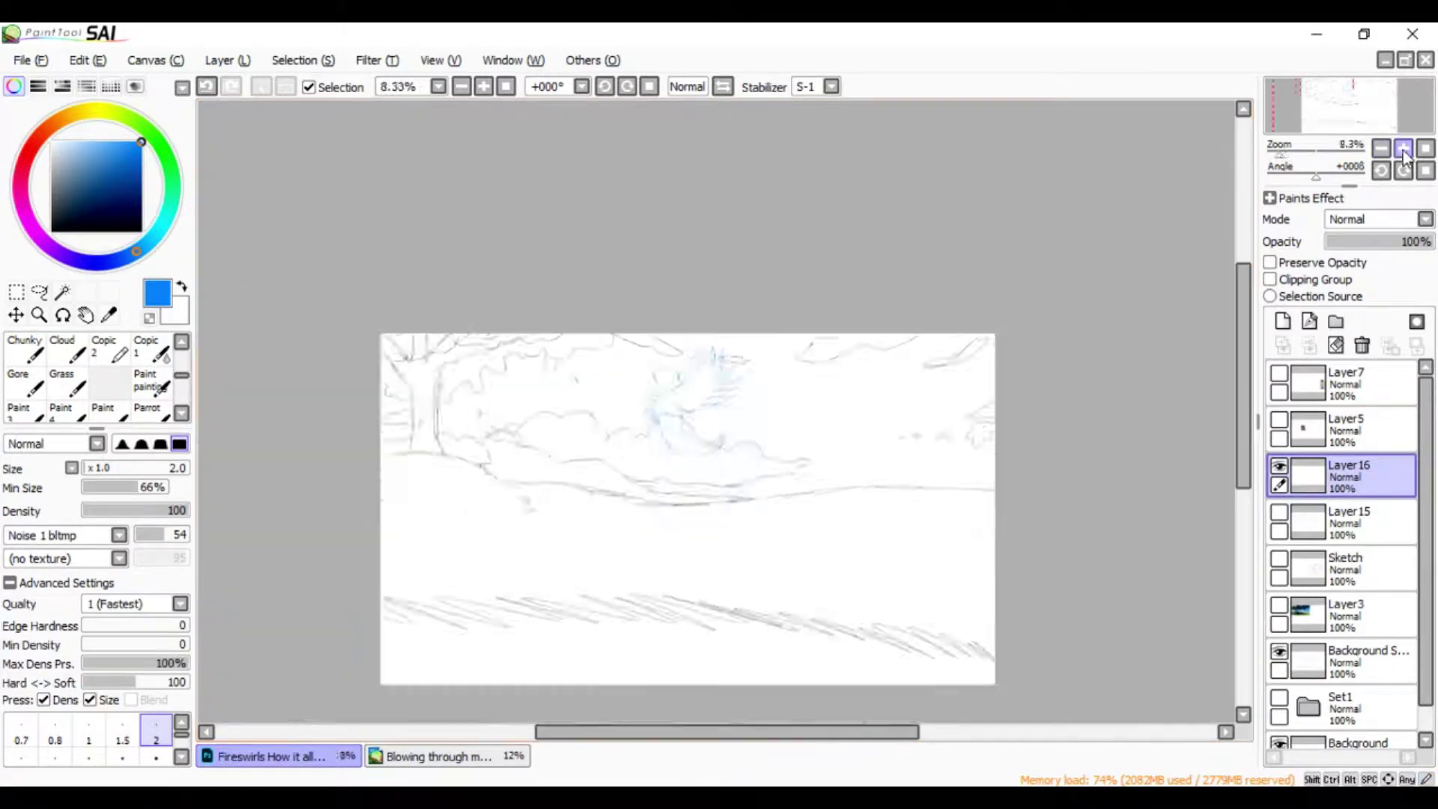
key("ctrl+t")
left_click_drag(651, 449, 693, 404)
left_click(45, 589)
On a new layer, sketch a long fish-like green shape near the tree
left_click(1282, 321)
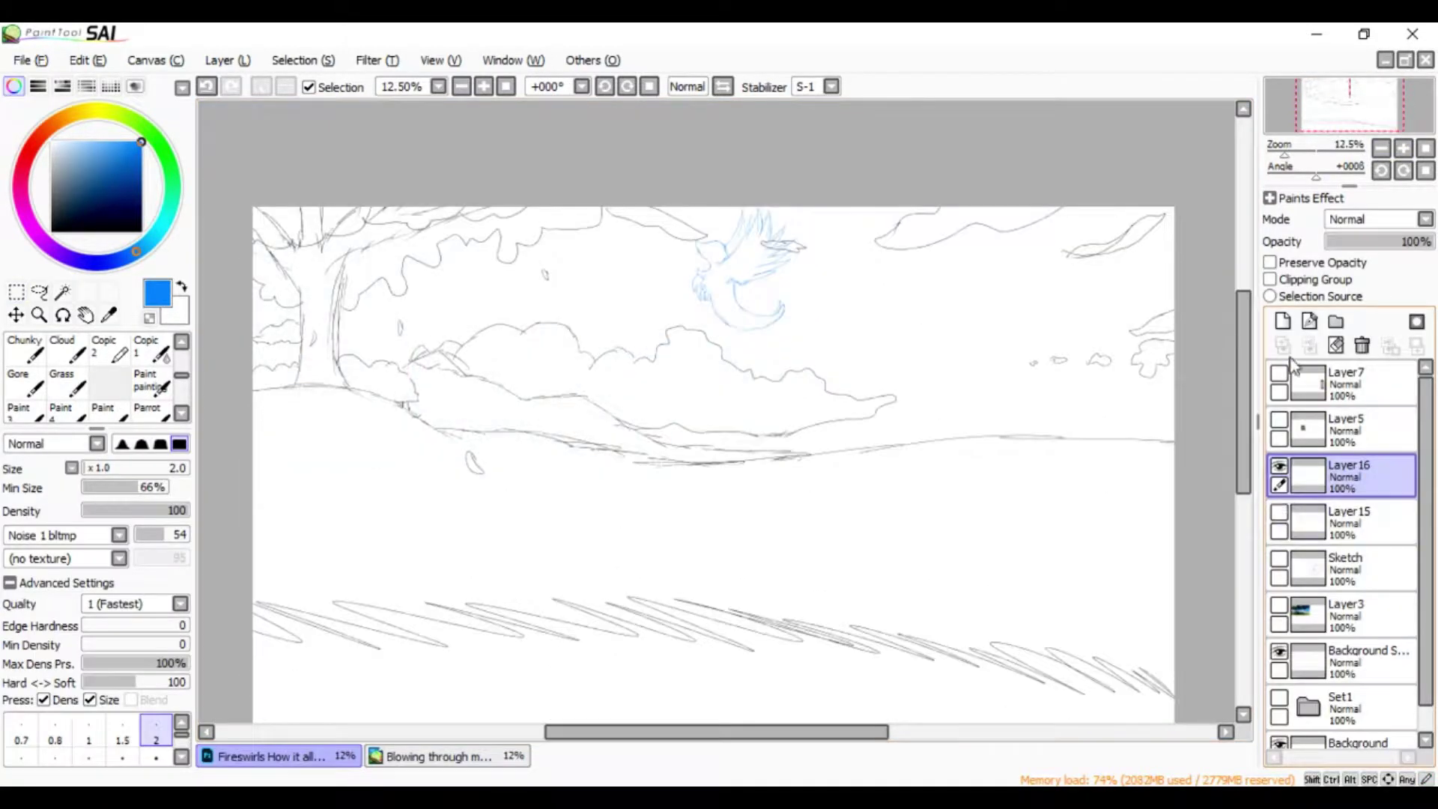
scroll(424, 302, "up", 1)
left_click_drag(469, 300, 572, 302)
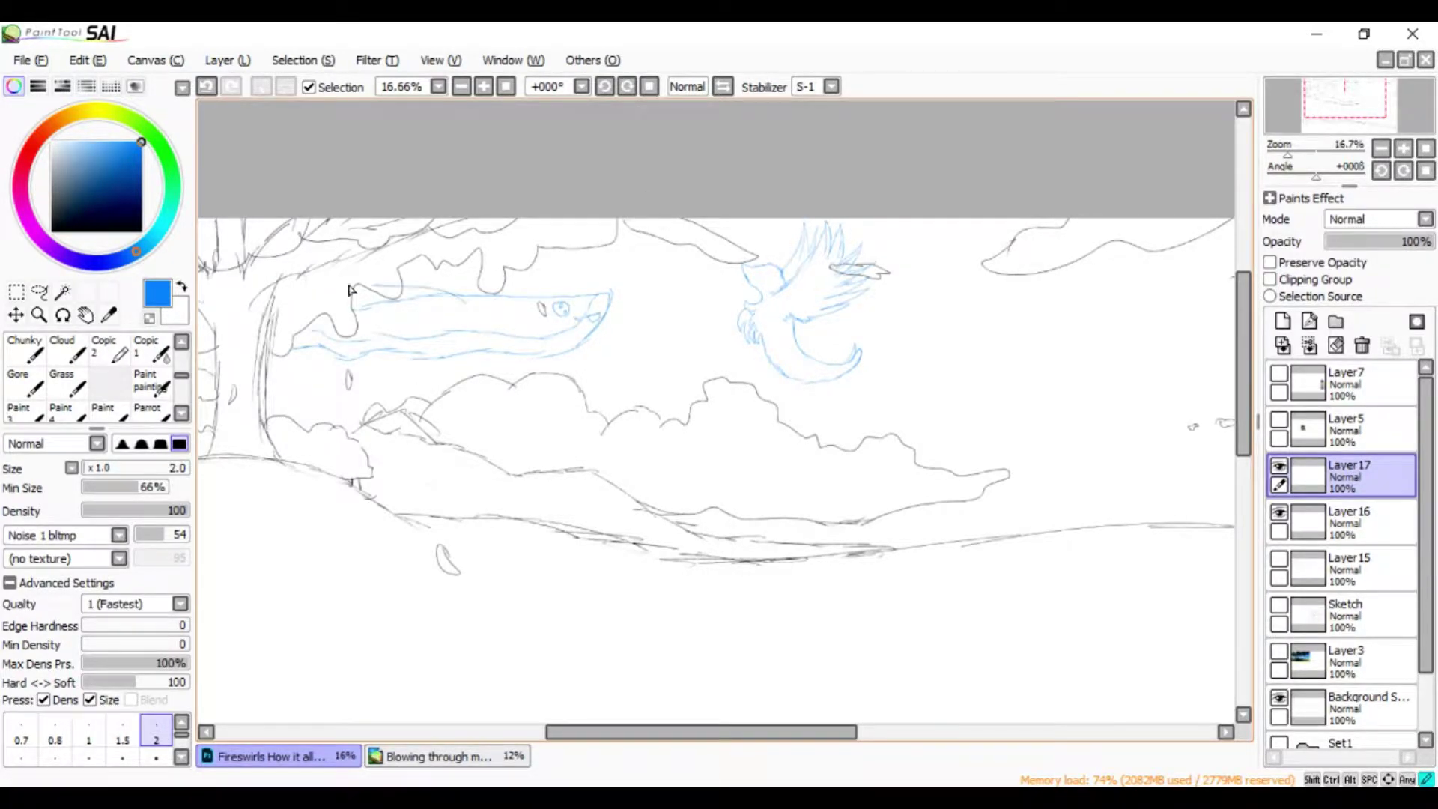
key("e")
key("n")
left_click_drag(454, 300, 358, 307)
left_click_drag(376, 370, 256, 366)
Erase the fish sketch, undo the last stroke, and draw a short green stroke on the creature
key("e")
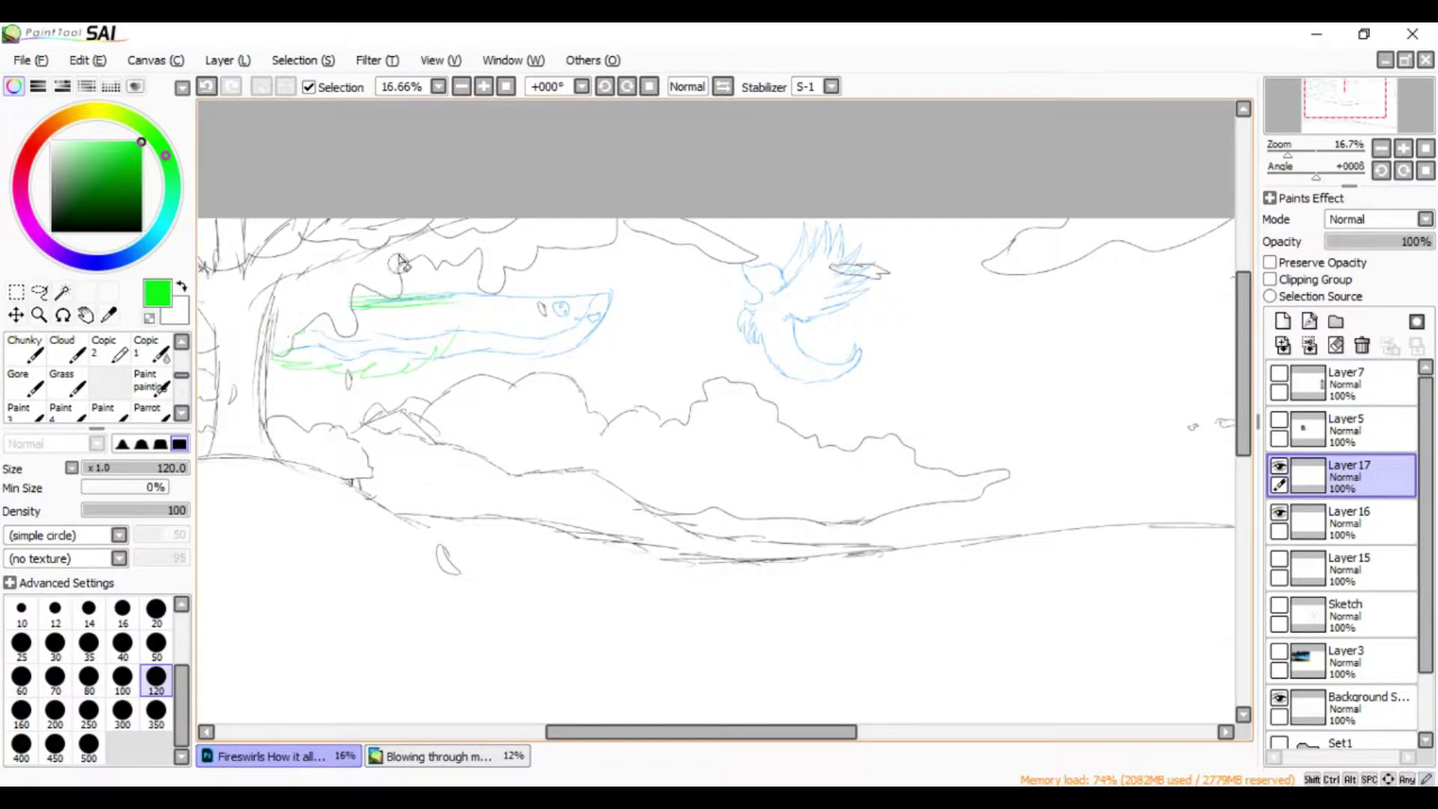
left_click_drag(400, 262, 614, 322)
key("n")
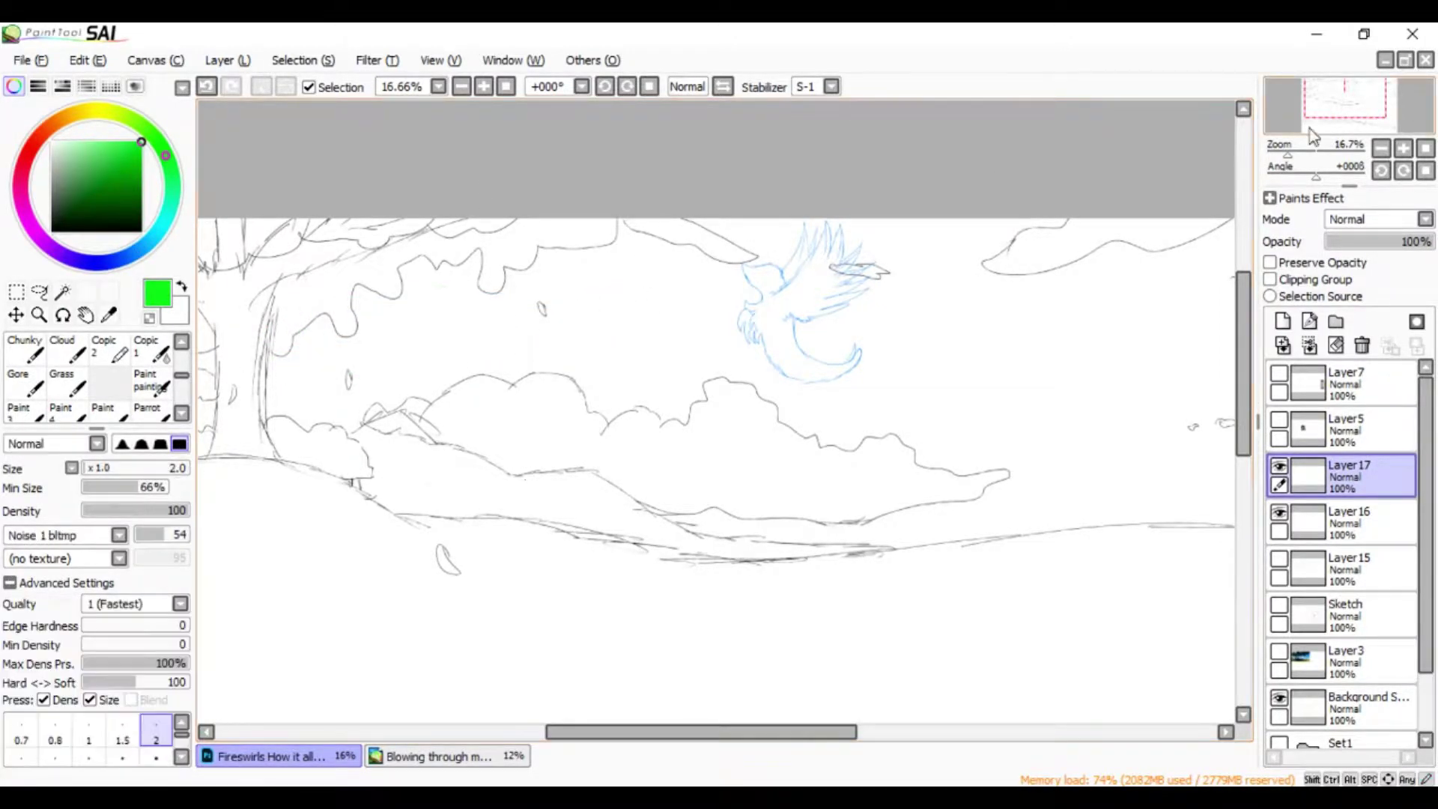
scroll(1312, 135, "up", 1)
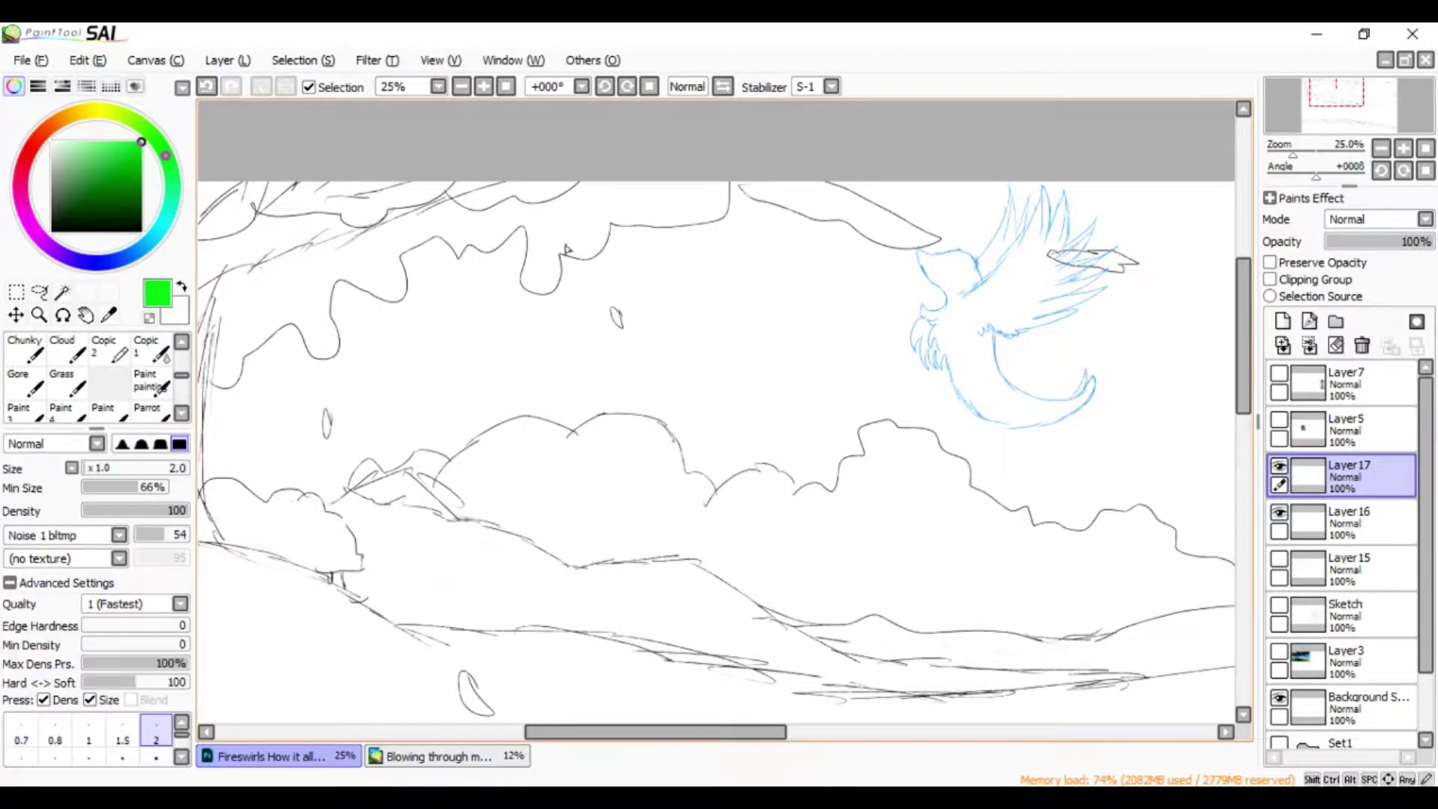
key("ctrl+z")
left_click_drag(469, 289, 507, 322)
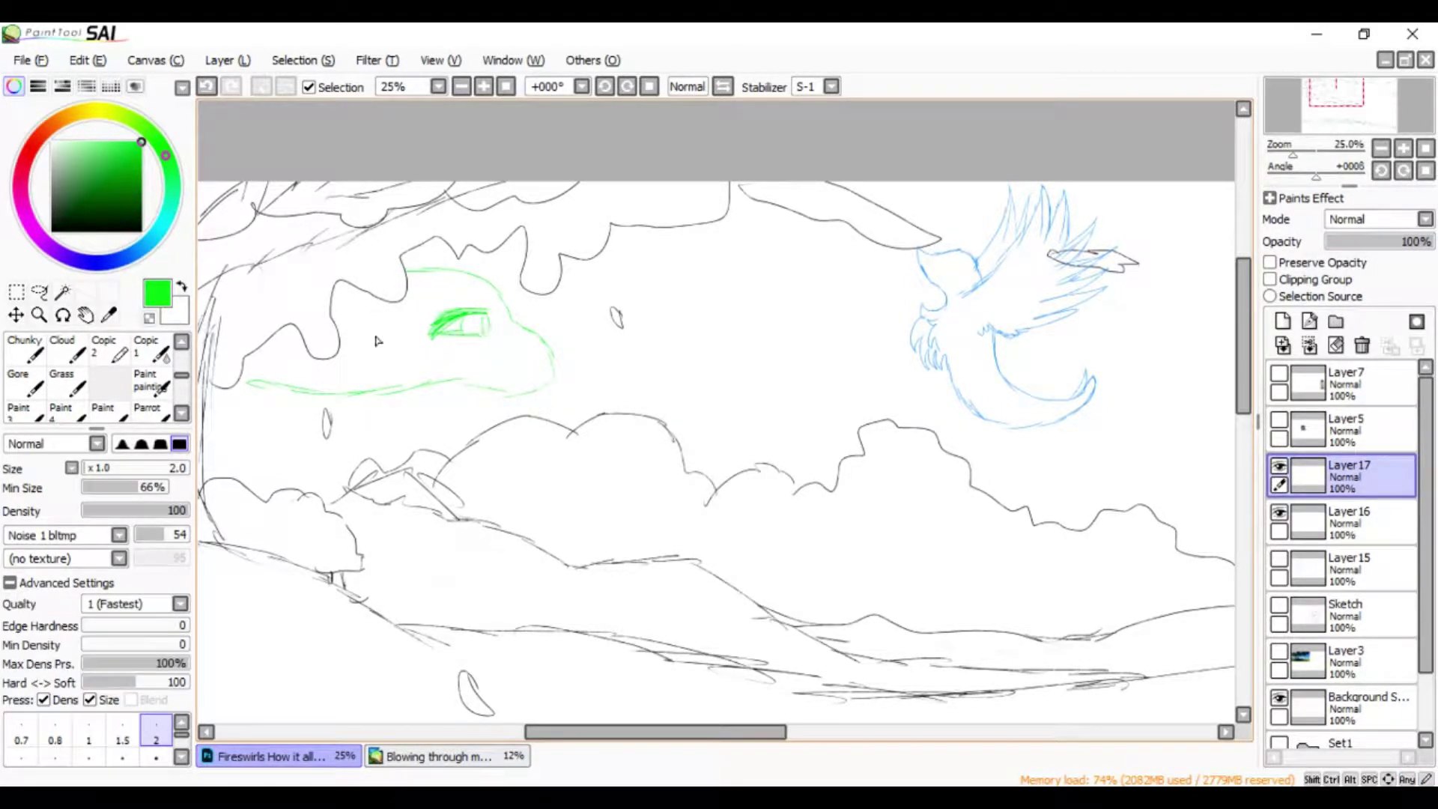
Show Layer15 and the Sketch layer, then warp one corner of Layer15's contents
scroll(483, 328, "down", 1)
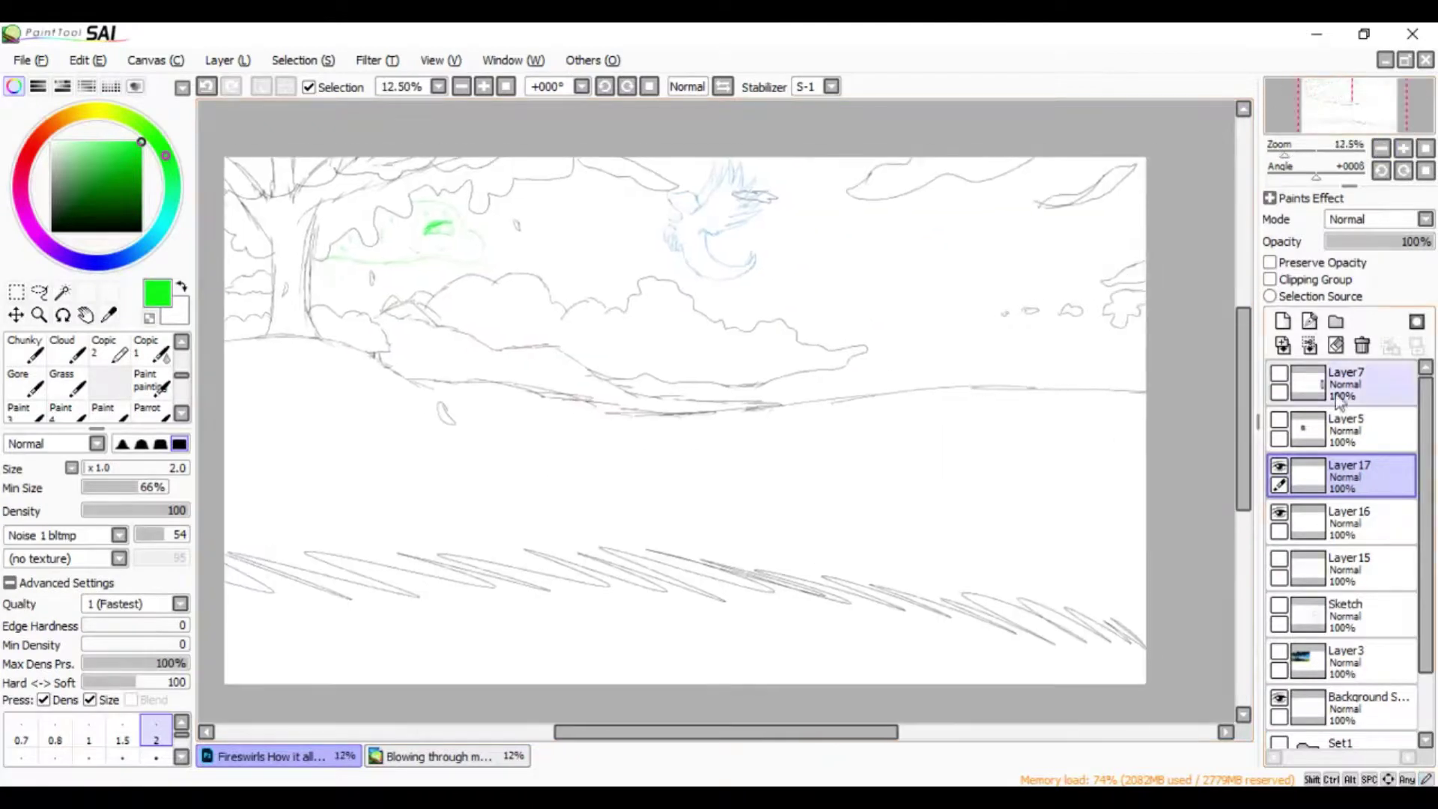
left_click(1278, 558)
left_click(1347, 567)
left_click(1278, 605)
key("ctrl+t")
left_click_drag(726, 463, 691, 450)
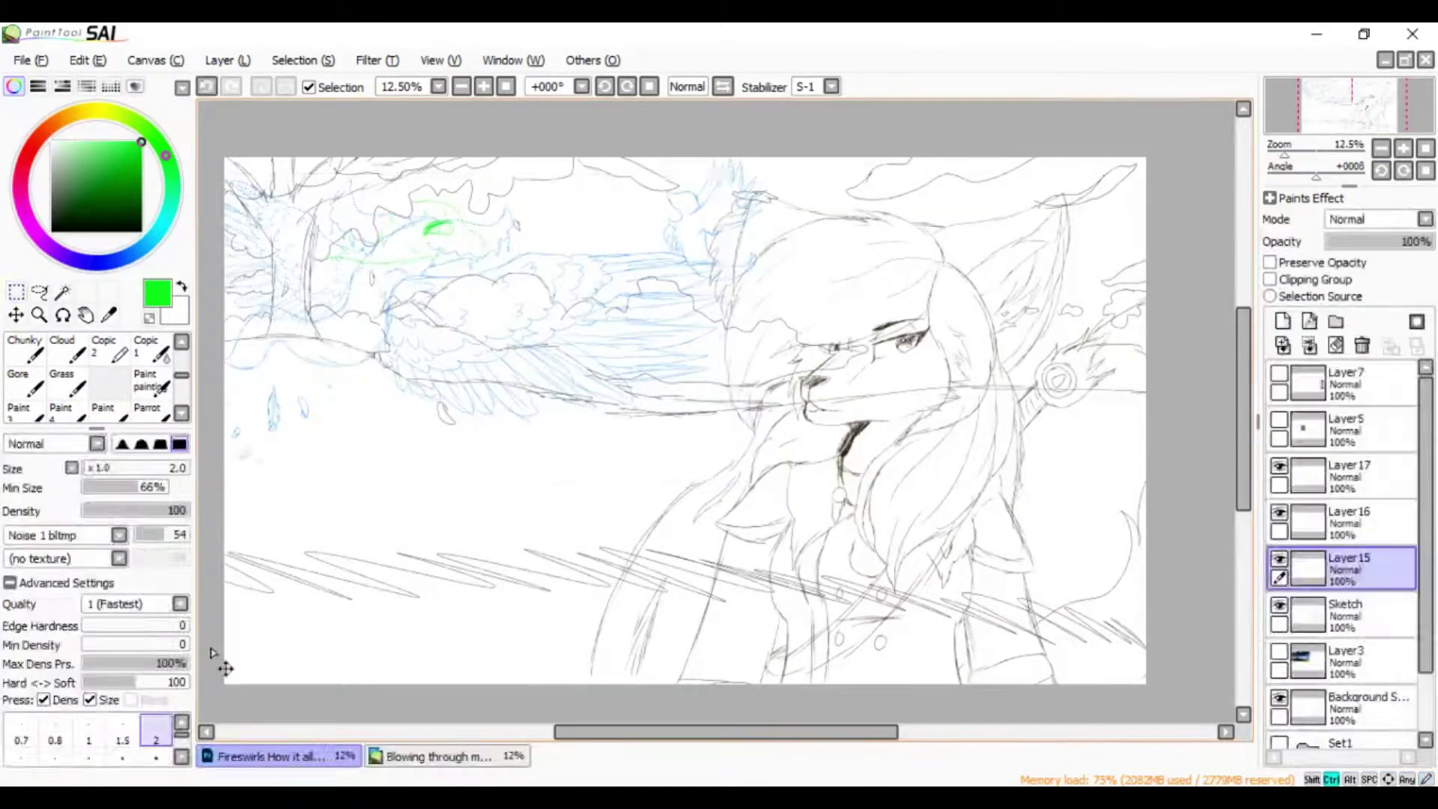
key("Return")
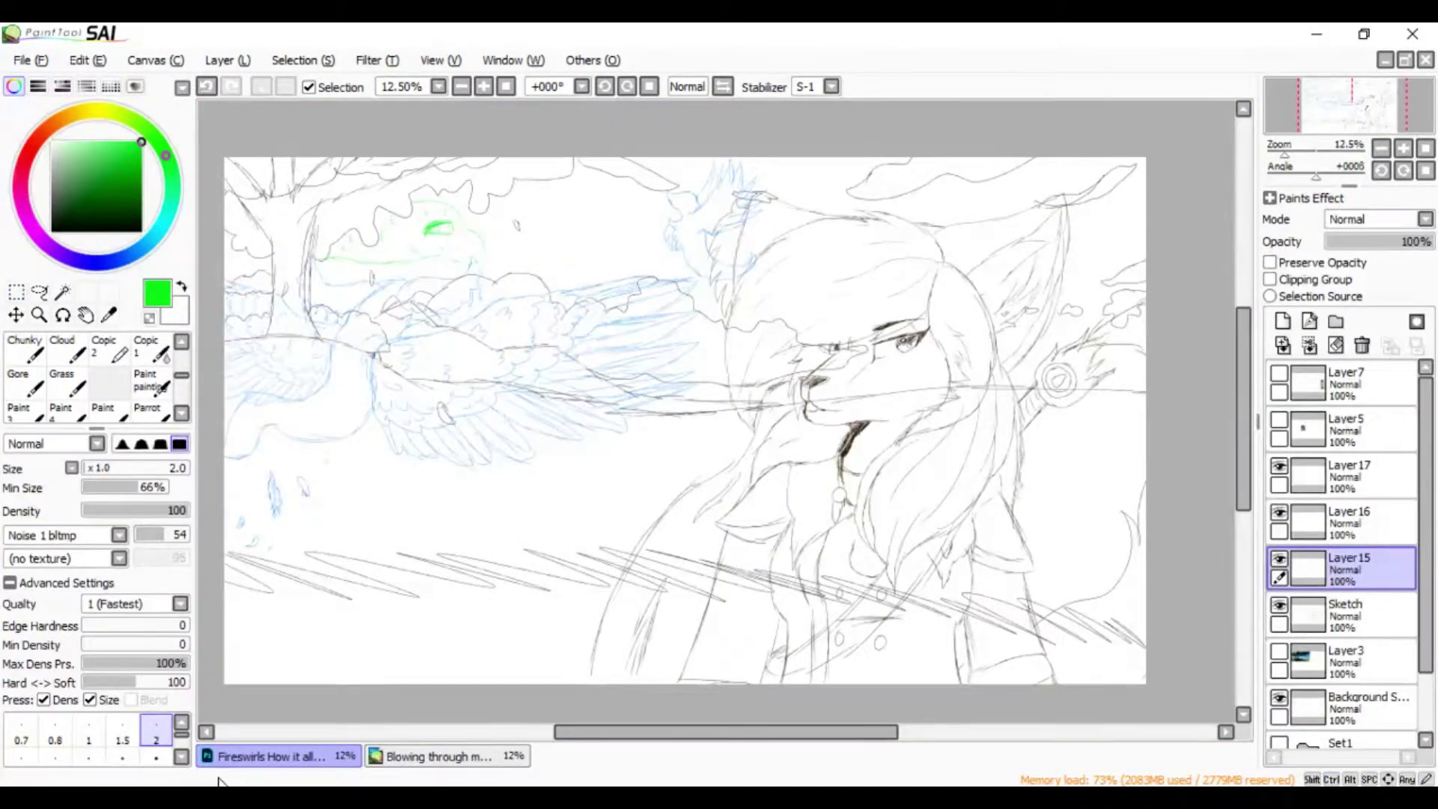
Rename the folders to 'background' and 'Mooncow'
scroll(1341, 524, "down", 2)
left_click_drag(1278, 391, 1282, 520)
double_click(1348, 494)
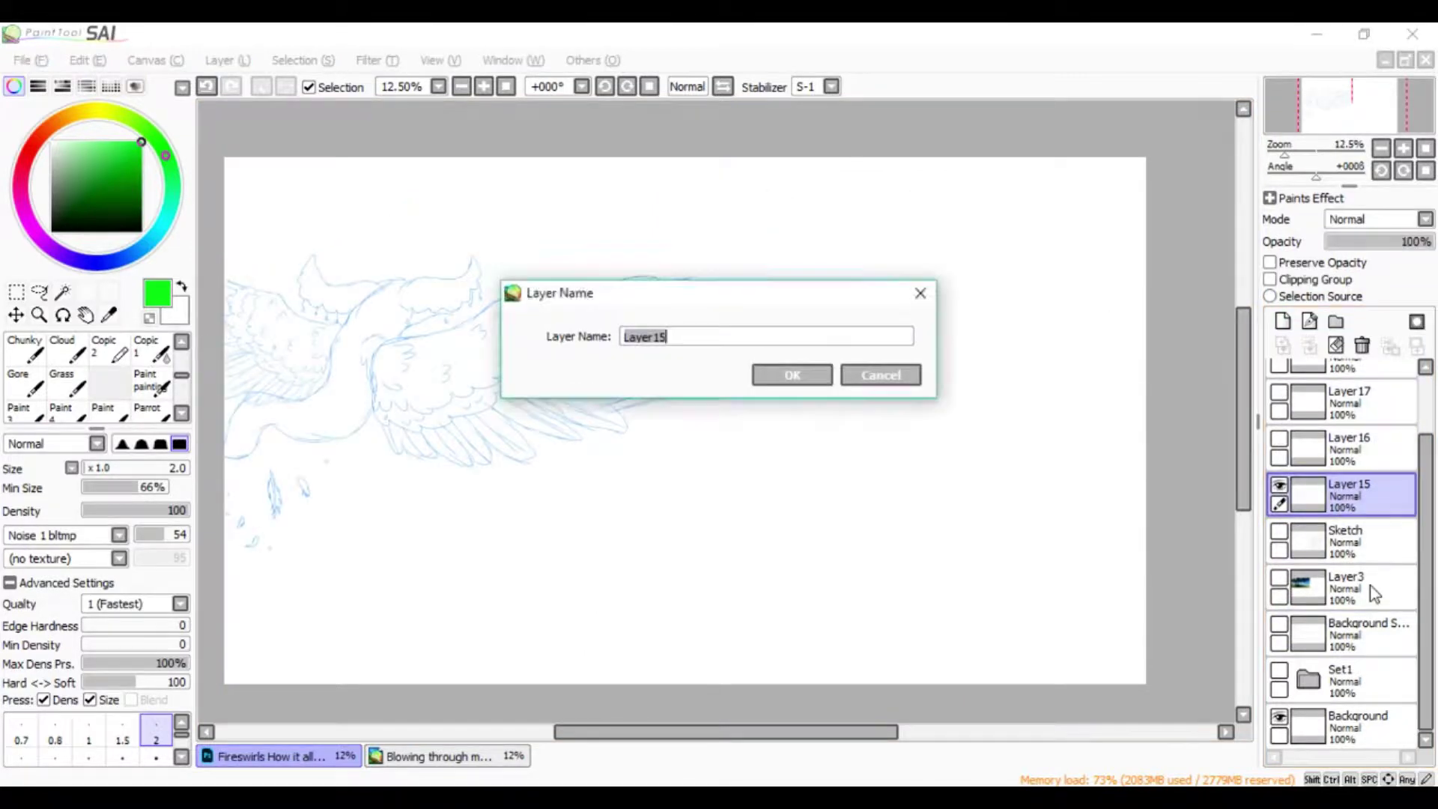
scroll(1347, 599, "down", 1)
double_click(1348, 674)
type("background")
key("Return")
type("Mooncow")
key("Return")
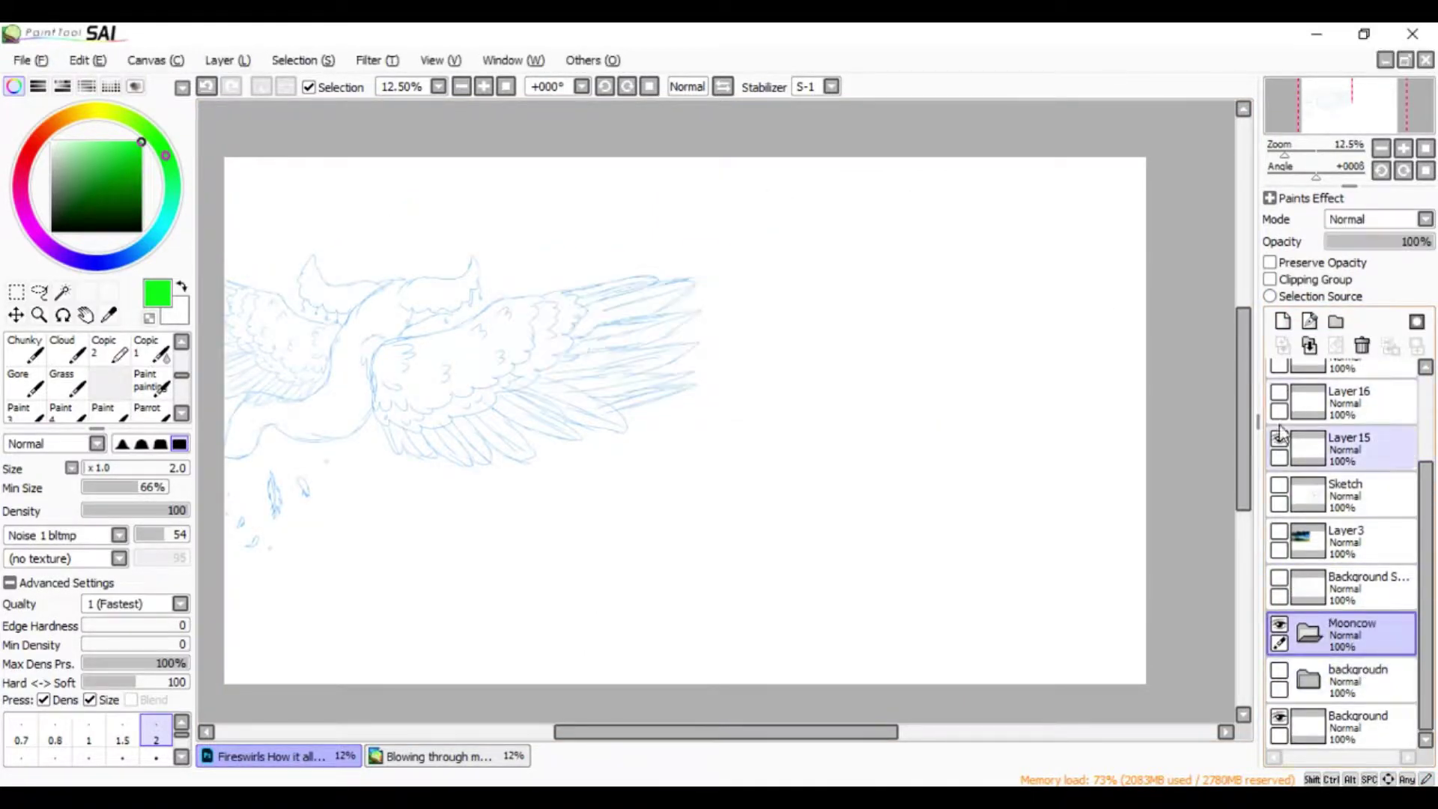
Create two new folders named 'dancing bird' and 'voulucous'
left_click(1336, 321)
double_click(1348, 587)
type("d")
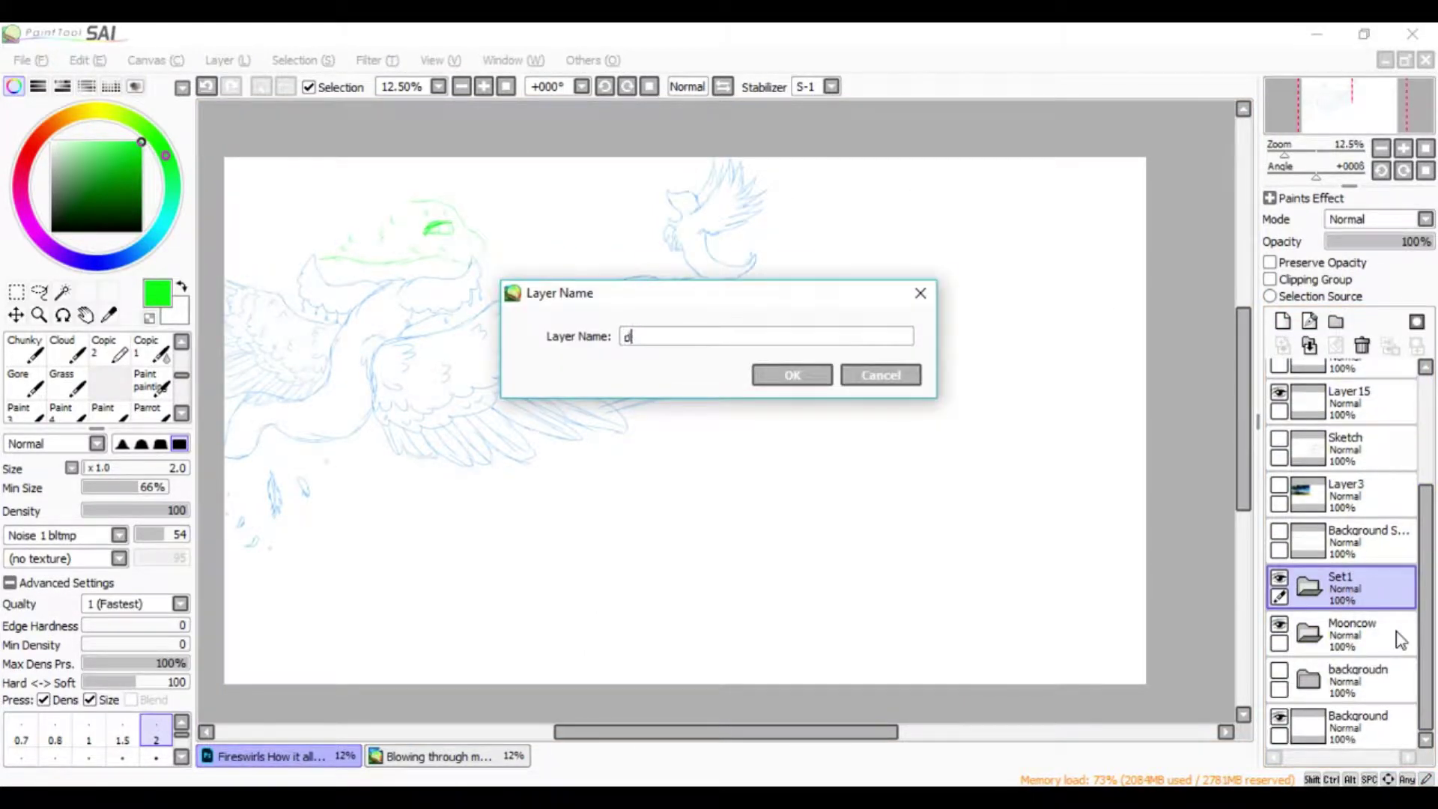
type("ancing bird")
key("Return")
left_click(1336, 322)
double_click(1347, 576)
type("voulucous")
key("Return")
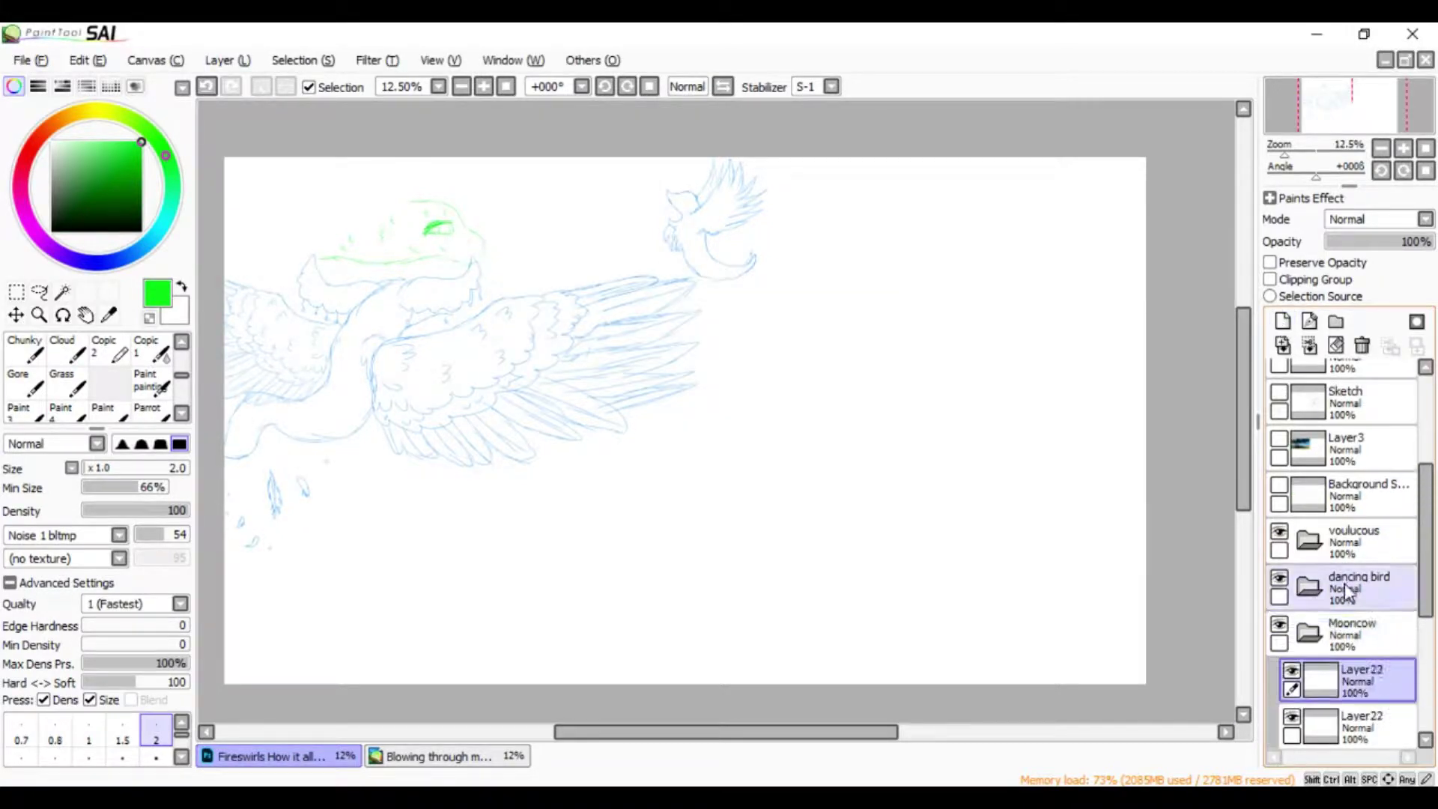
Rename the Mooncow layers Layer21 to 'wings' and Layer20 to 'magic'
scroll(1348, 599, "down", 3)
left_click(1387, 523)
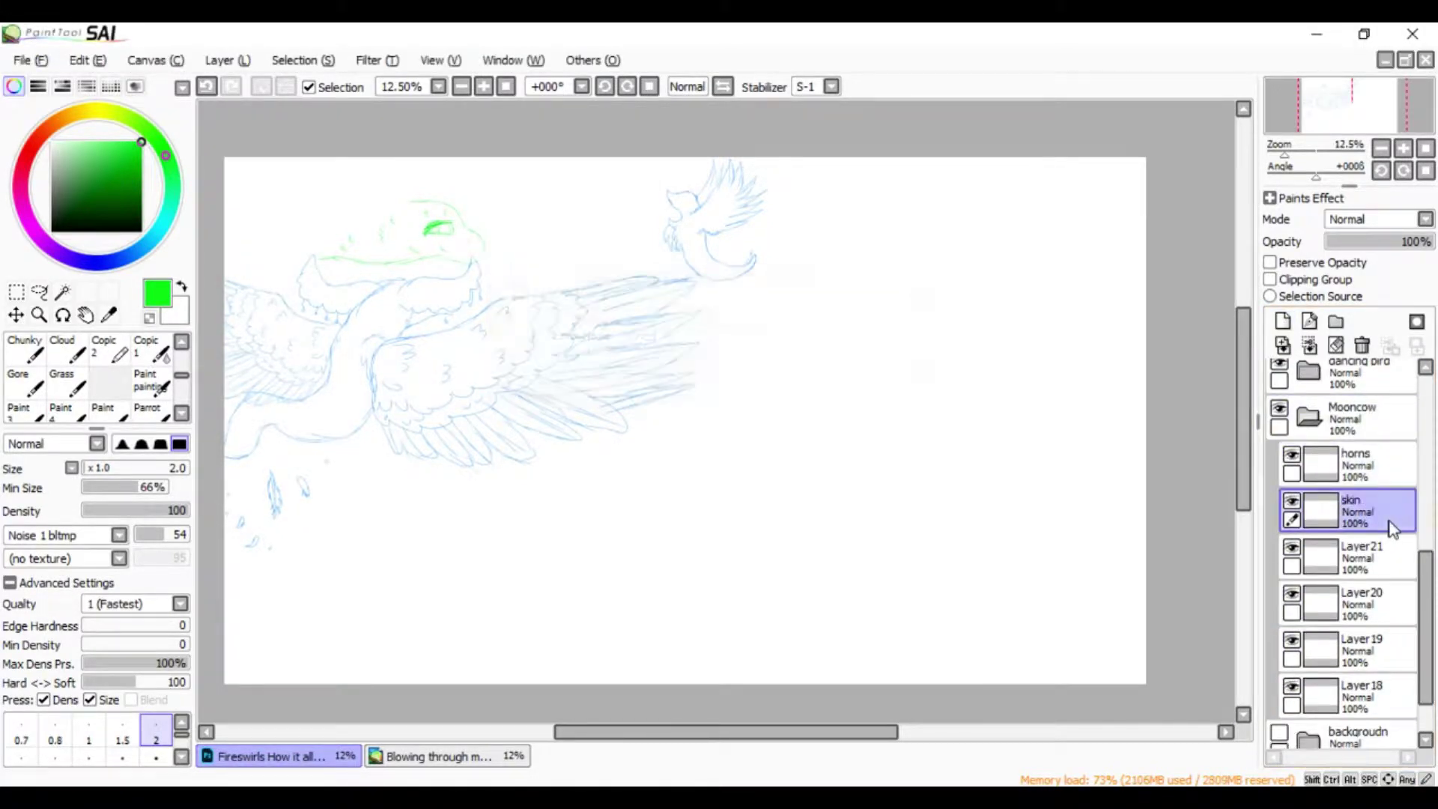
double_click(1390, 545)
type("wings")
key("Return")
left_click(1378, 599)
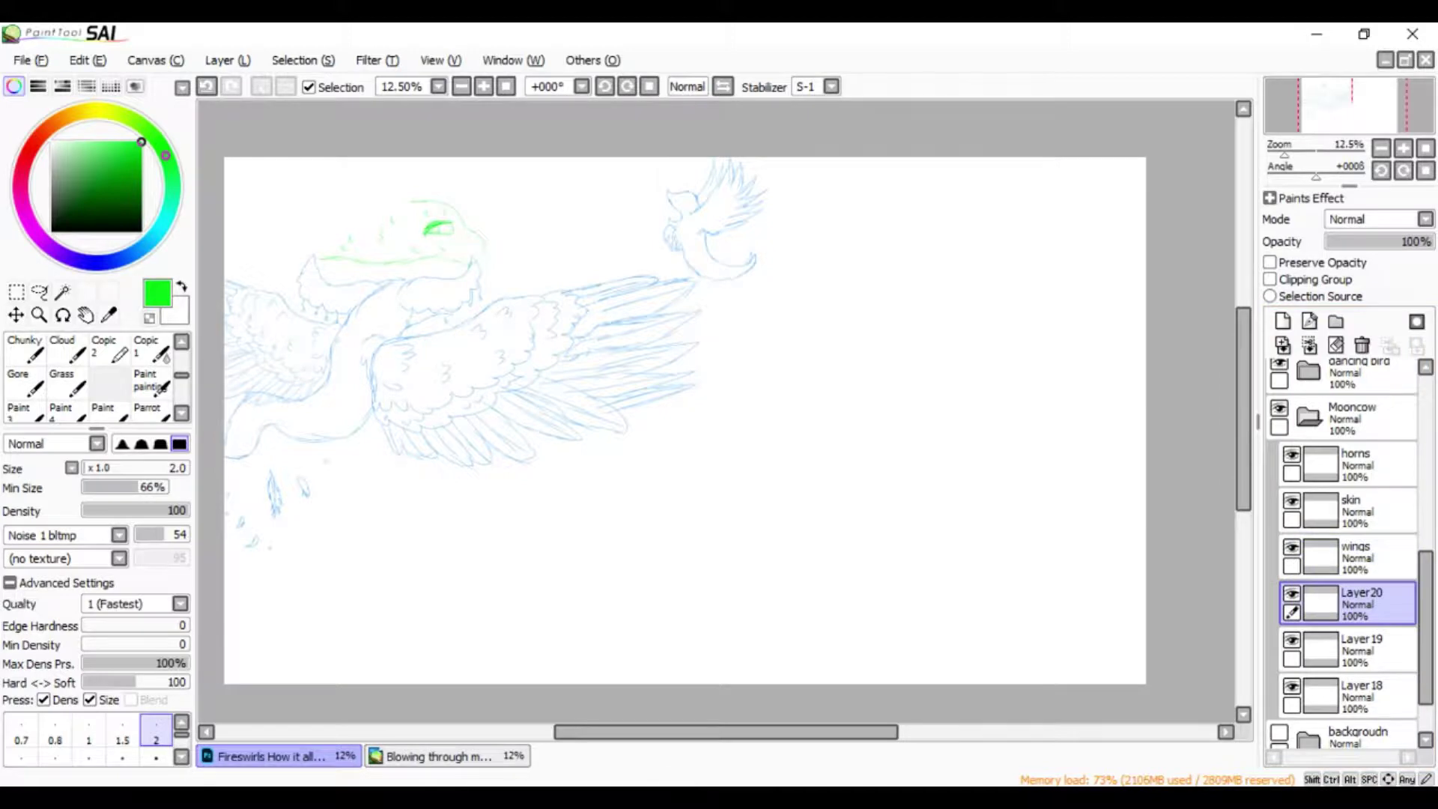
double_click(1359, 599)
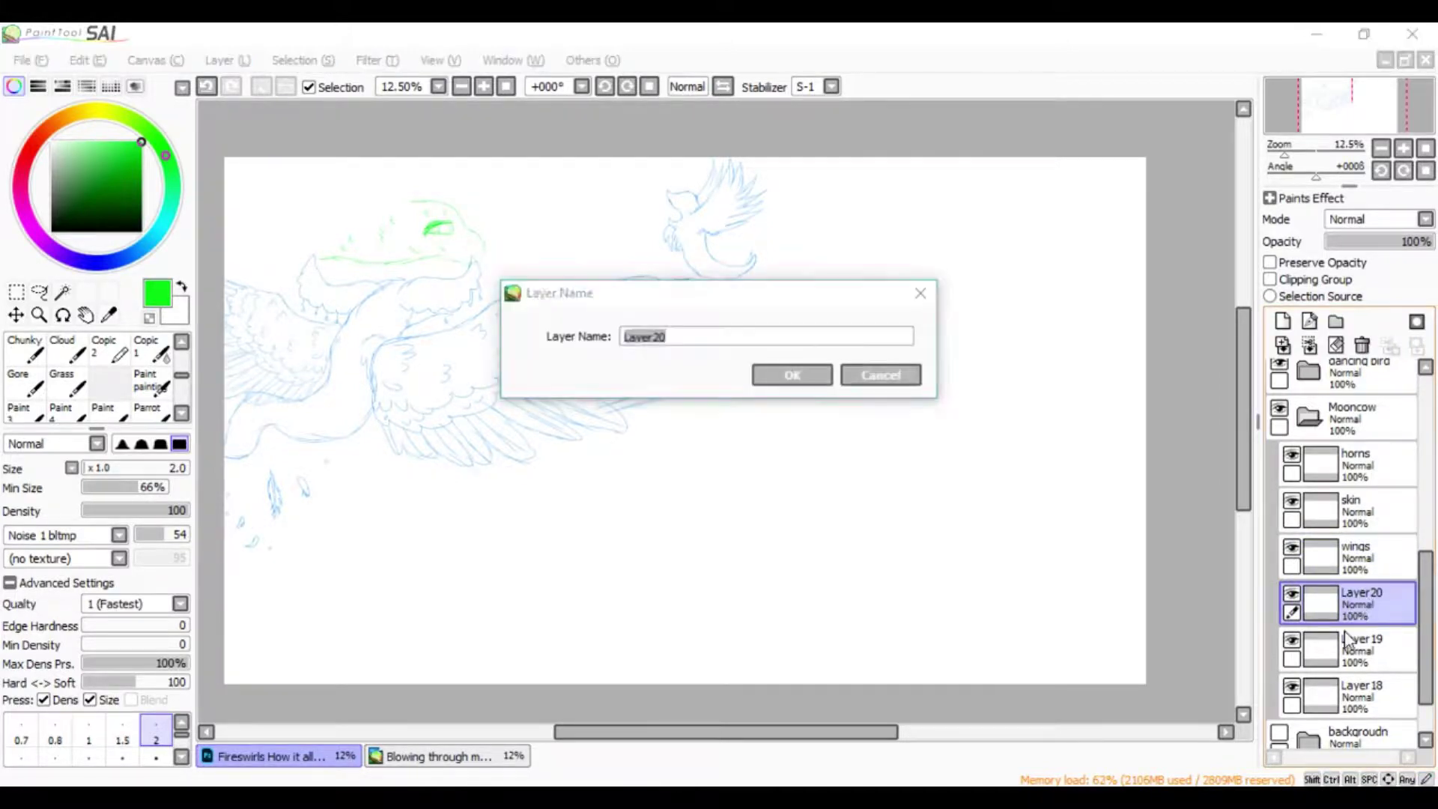
type("magic")
key("Return")
Rename Layer19 to 'fallen feathers' and delete the unused Layer18
double_click(1359, 644)
type("fallen feathers")
key("Return")
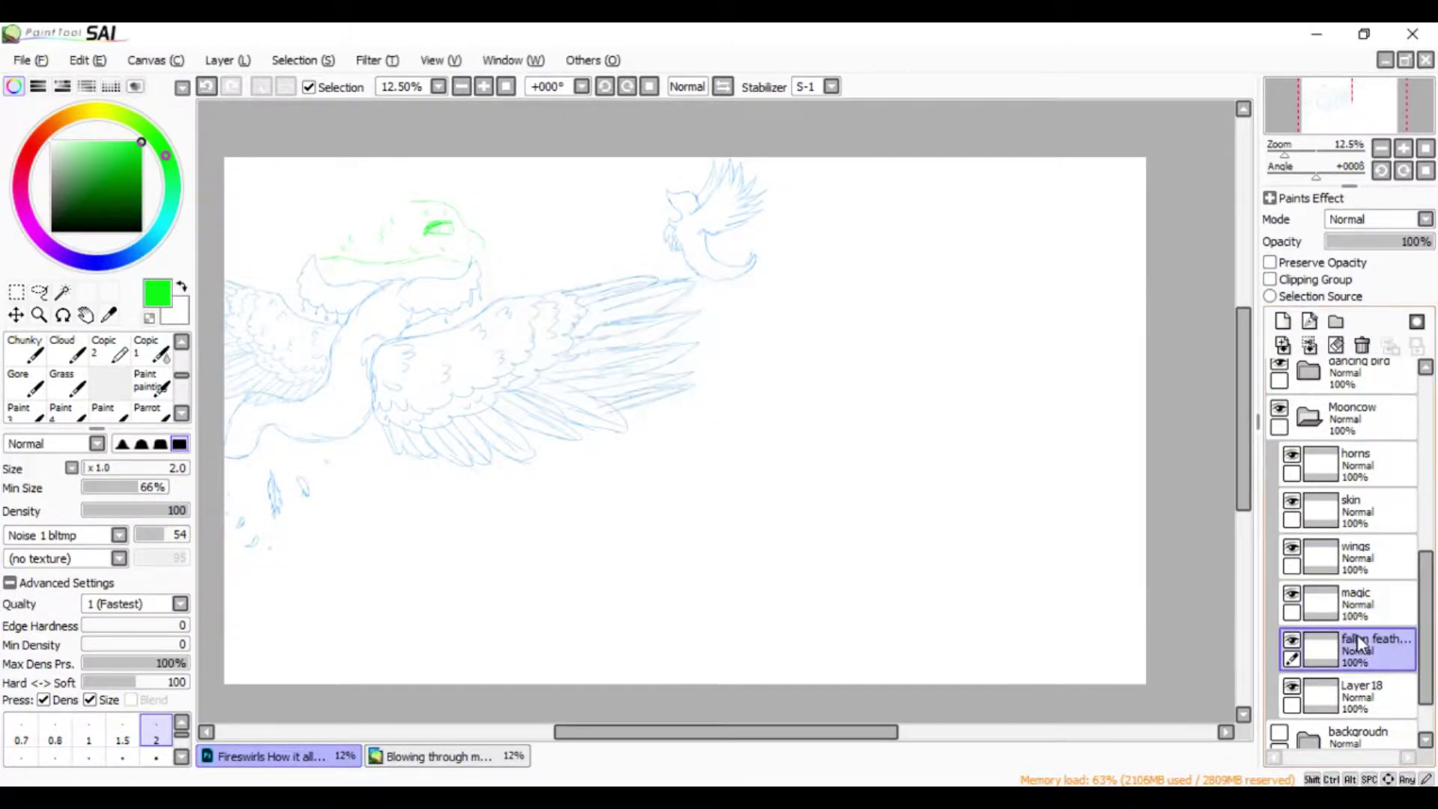
left_click(1359, 692)
left_click(1362, 345)
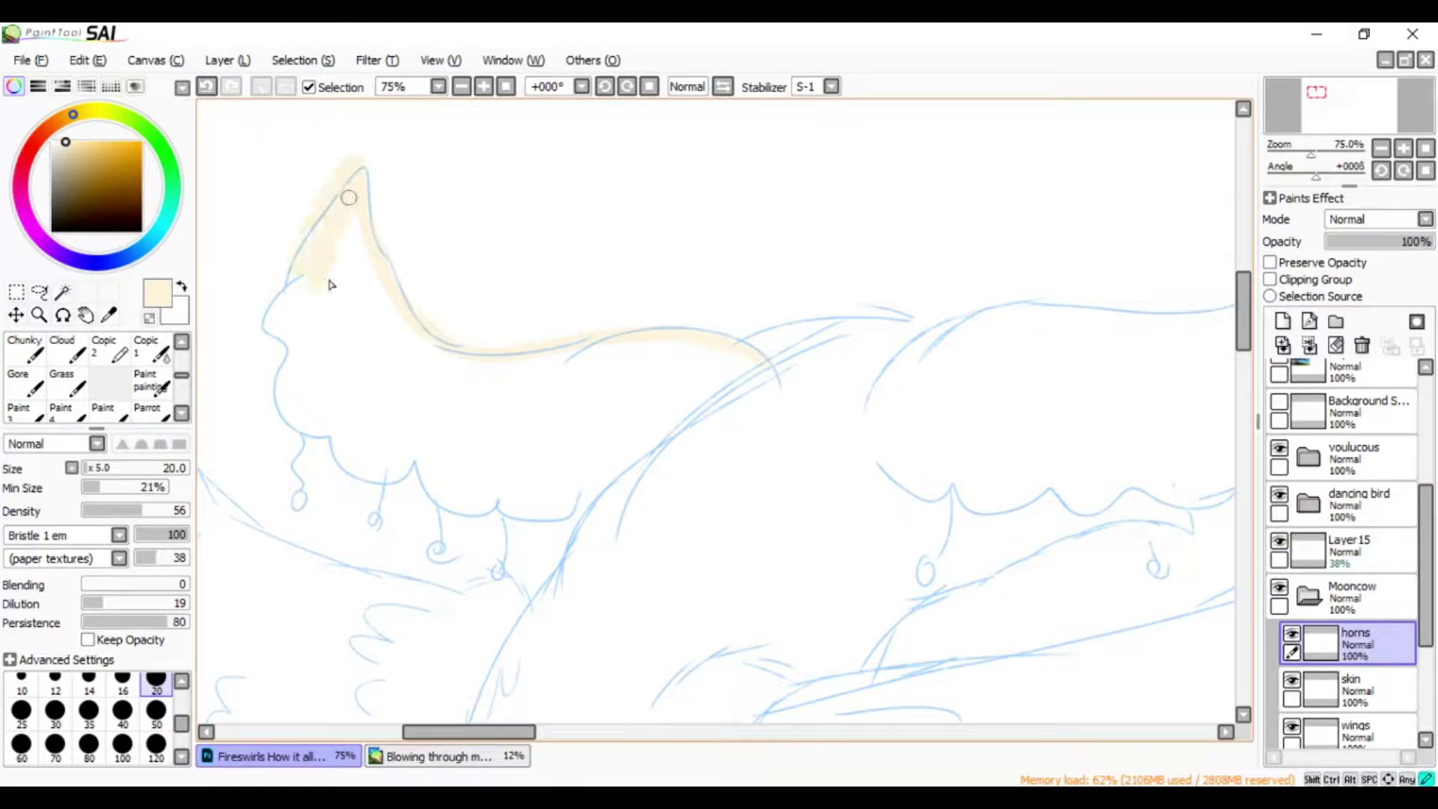
Fill the horns with pale cream strokes, moving to a larger brush size for the interior
left_click_drag(348, 198, 321, 431)
mouse_move(375, 262)
left_mouse_down()
mouse_move(391, 449)
mouse_move(652, 420)
mouse_move(390, 391)
left_mouse_up()
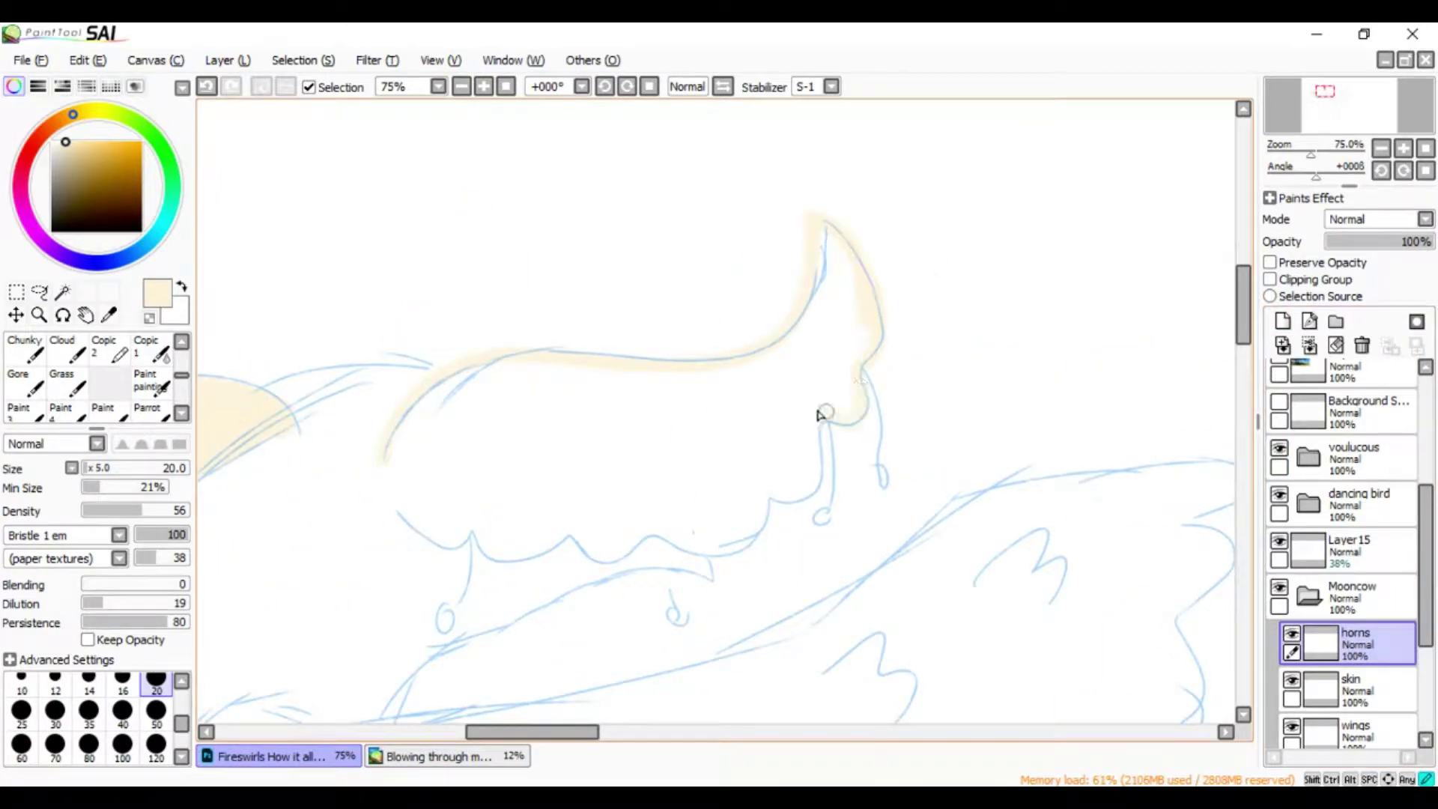
left_click_drag(819, 414, 593, 560)
left_click_drag(397, 515, 388, 458)
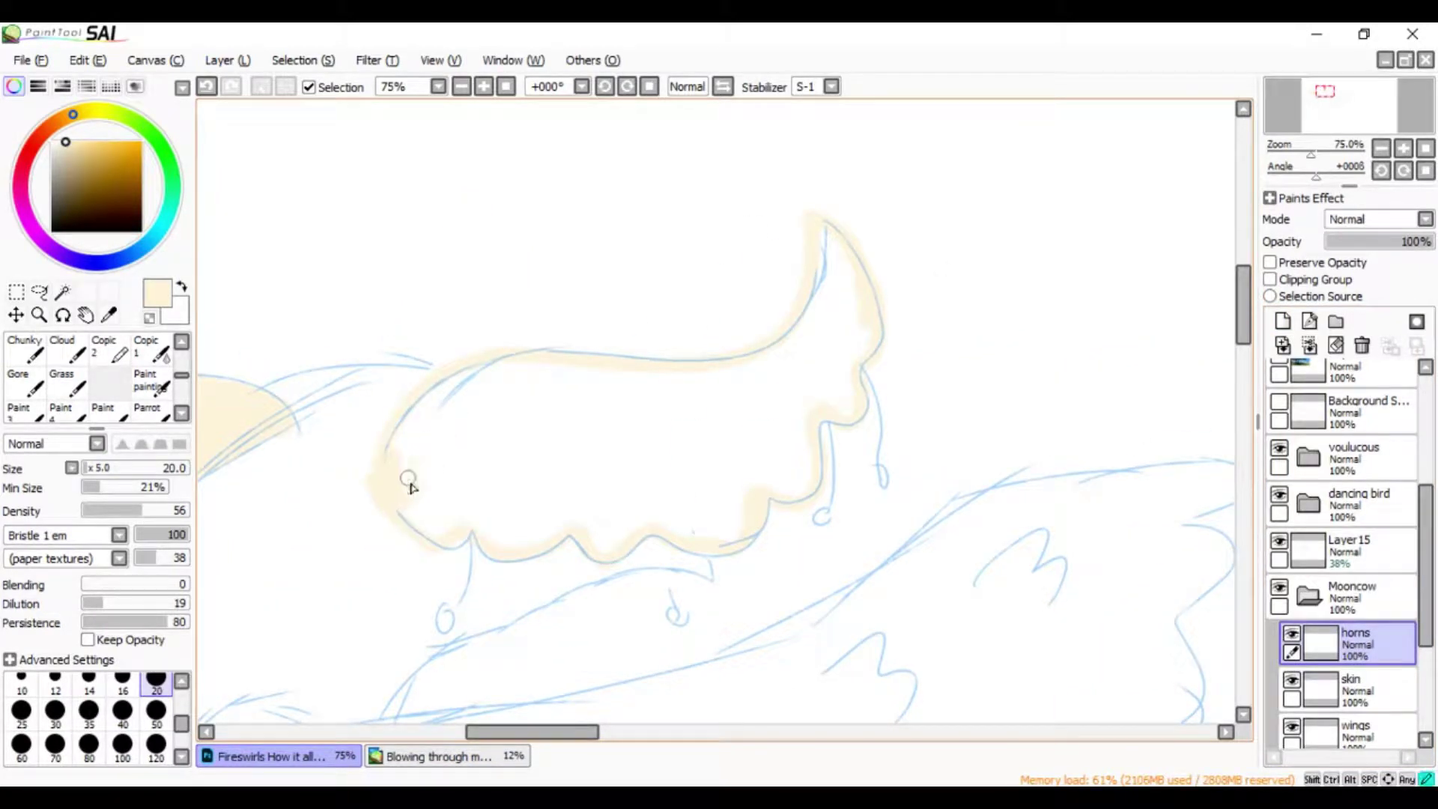
left_click(156, 709)
mouse_move(473, 491)
left_mouse_down()
mouse_move(840, 289)
mouse_move(812, 392)
mouse_move(700, 504)
left_mouse_up()
Toggle the blue sketch to check the fill, then select the skin layer with red-orange
left_click(1280, 539)
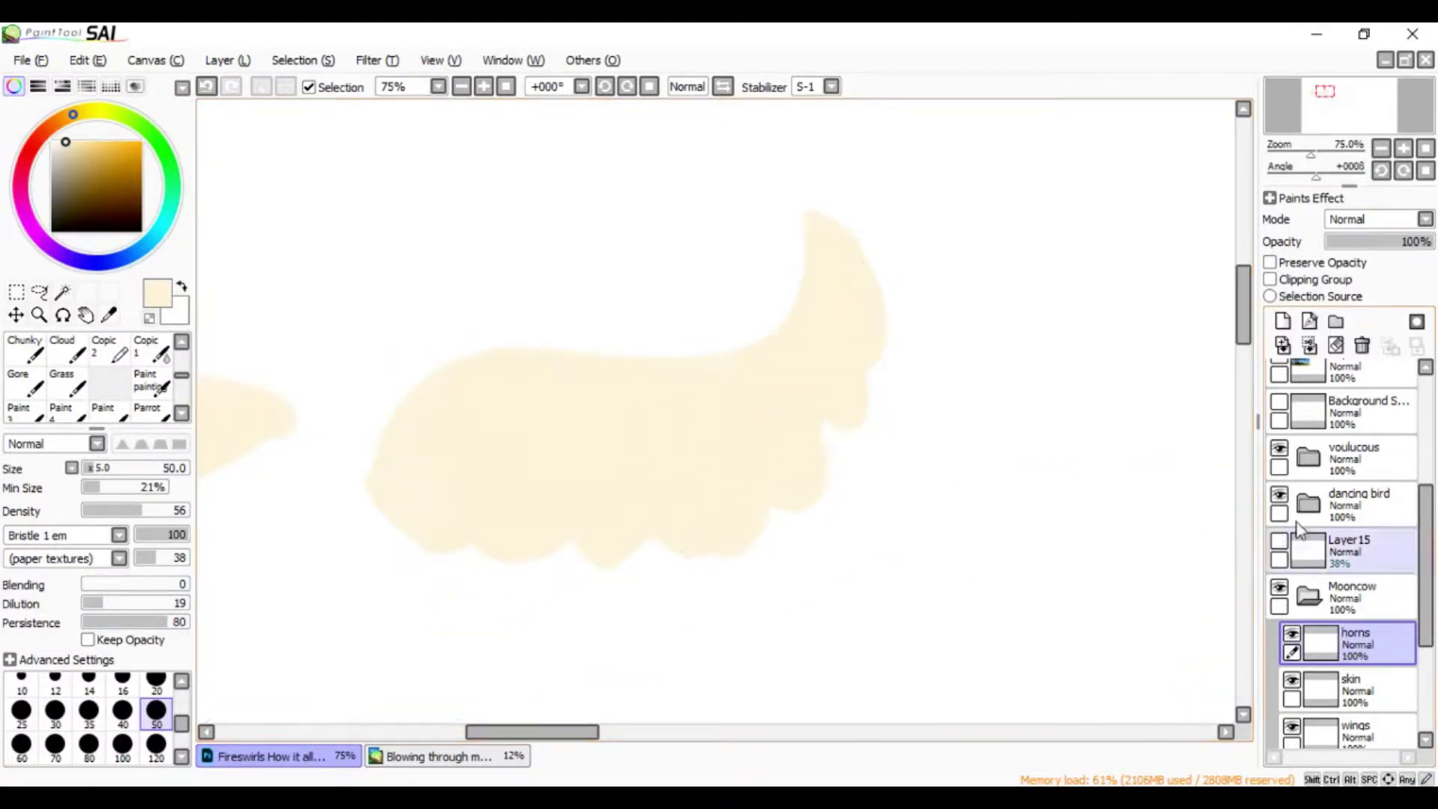
scroll(1299, 530, "down", 3)
left_click(1279, 404)
left_click(1355, 547)
left_click_drag(1393, 112, 1405, 123)
Paint orange-red between the horns and block in the upper body, erasing spill off the cream horns
left_click(116, 140)
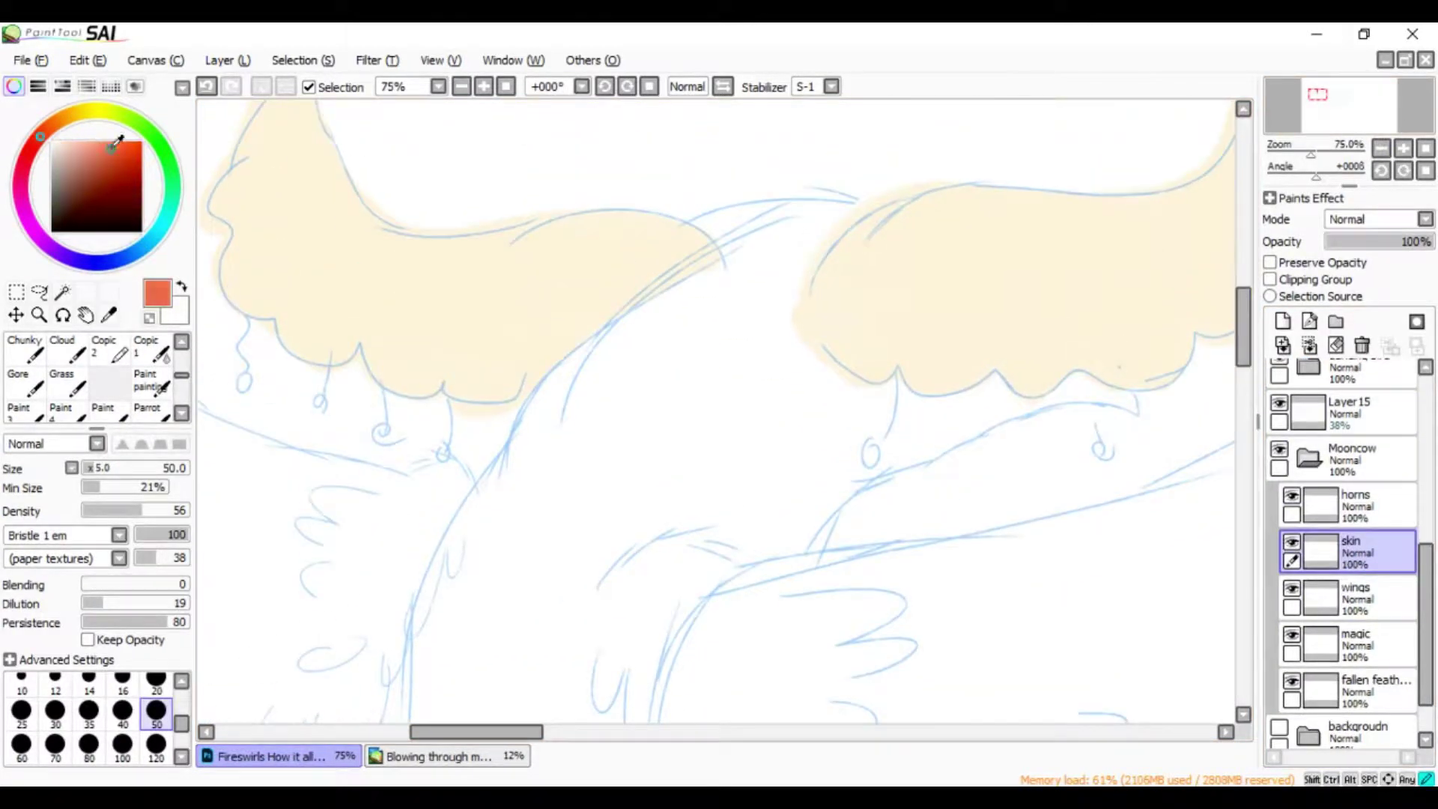
mouse_move(738, 314)
left_mouse_down()
mouse_move(771, 250)
mouse_move(673, 314)
mouse_move(761, 276)
left_mouse_up()
left_click(1279, 405)
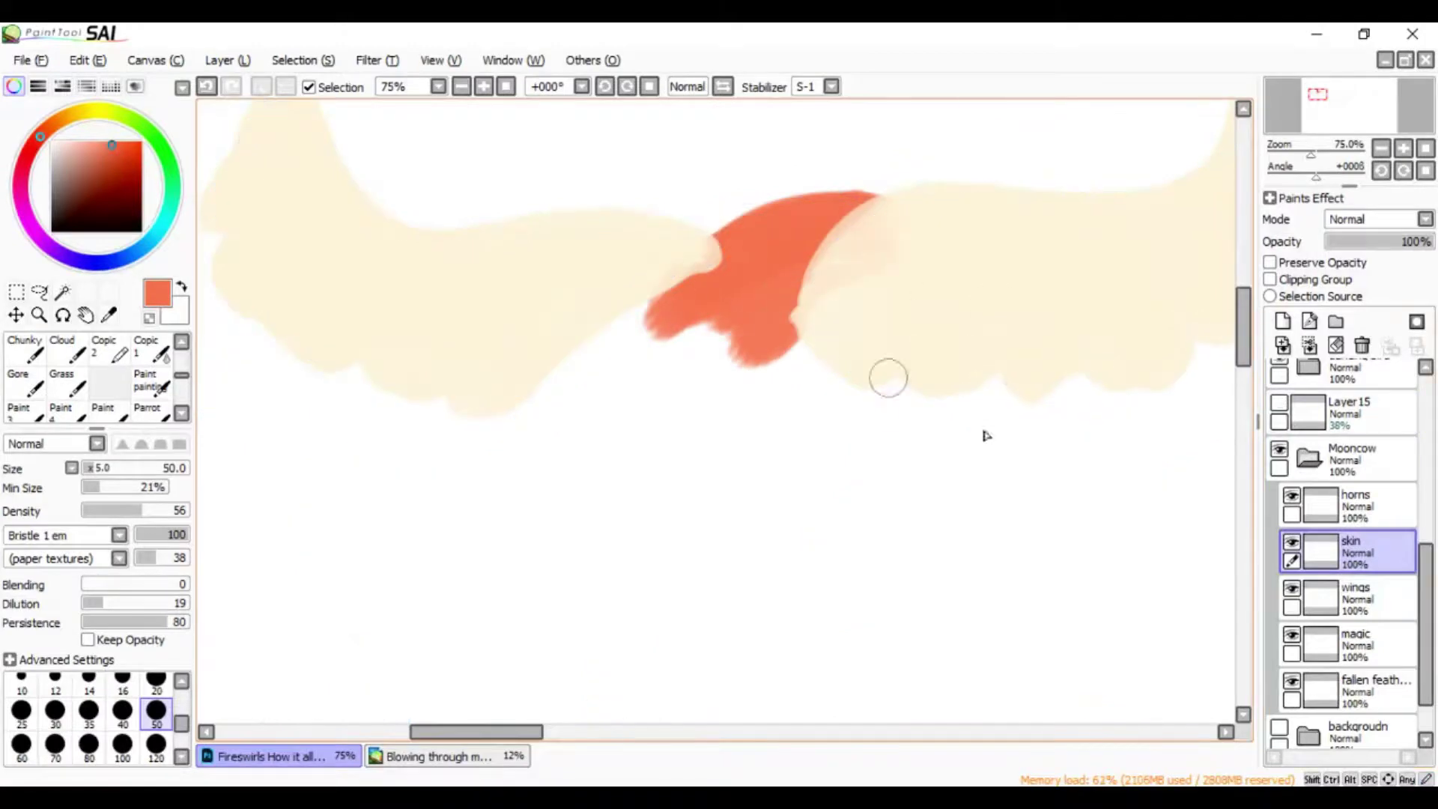
mouse_move(786, 352)
left_mouse_down()
mouse_move(616, 420)
mouse_move(928, 435)
left_mouse_up()
left_click(1279, 404)
key("e")
mouse_move(861, 240)
left_mouse_down()
mouse_move(904, 306)
mouse_move(851, 250)
mouse_move(931, 359)
mouse_move(799, 317)
left_mouse_up()
Extend the orange-red fur down-left across the body with a smaller Bristle brush
key("bracketleft")
key("bracketleft")
key("bracketleft")
key("bracketleft")
key("bracketleft")
key("bracketleft")
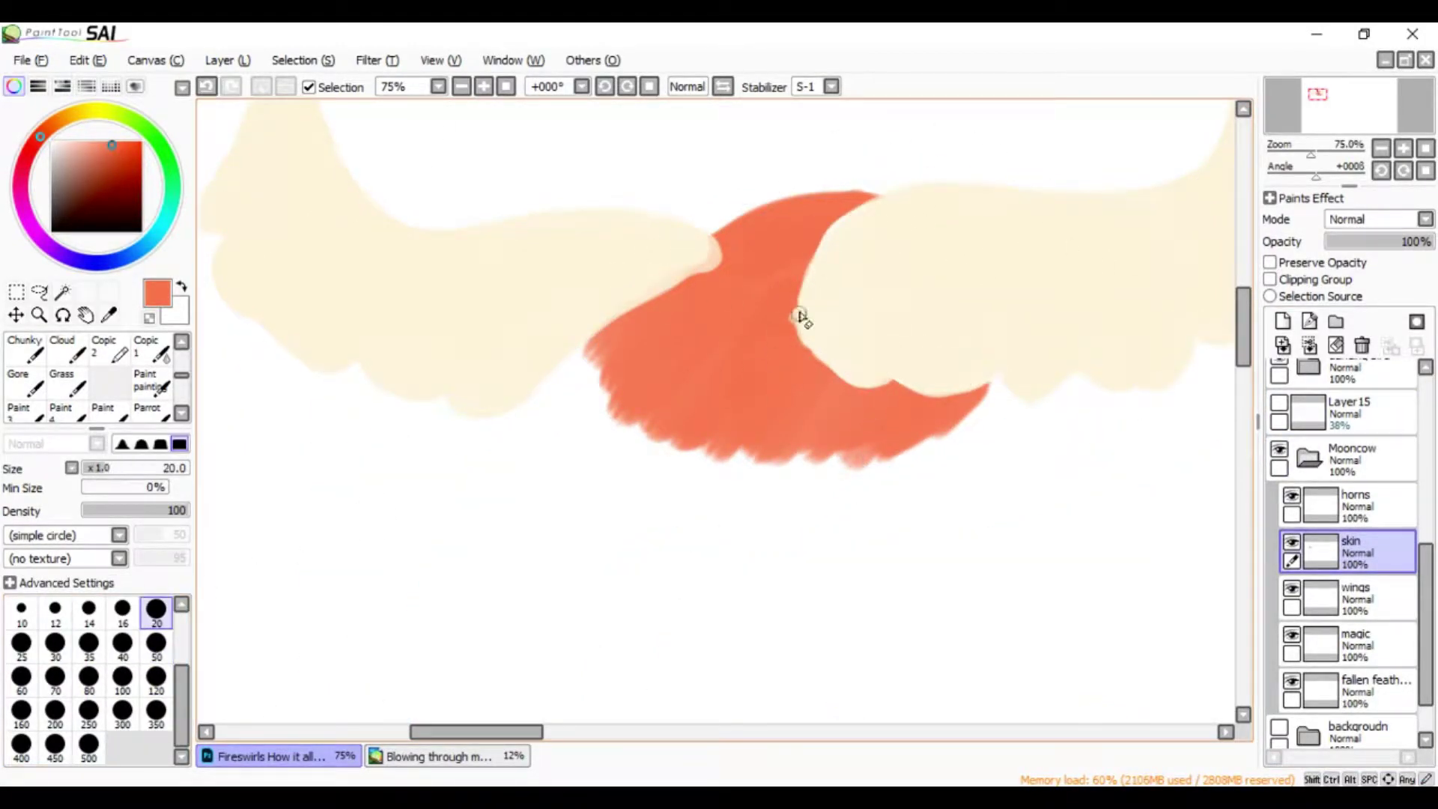
key("b")
left_click(1278, 405)
mouse_move(936, 472)
left_mouse_down()
mouse_move(787, 509)
mouse_move(522, 470)
left_mouse_up()
scroll(521, 470, "down", 3)
key("bracketleft")
key("bracketleft")
key("bracketleft")
mouse_move(898, 299)
left_mouse_down()
mouse_move(793, 359)
mouse_move(674, 397)
left_mouse_up()
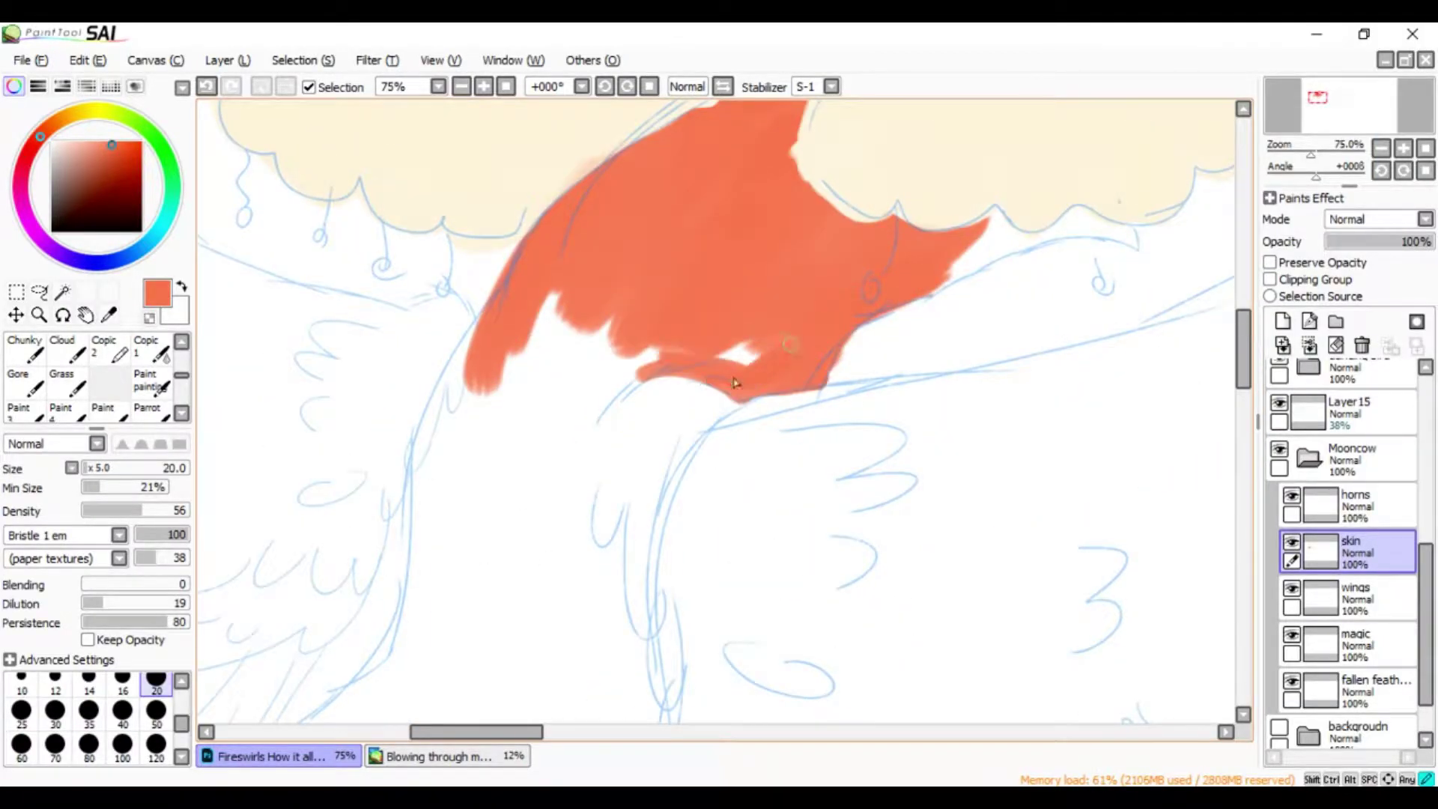
left_click_drag(786, 345, 719, 359)
scroll(732, 386, "up", 2)
Tidy the red area's lower edge and paint red down the body's lower-left edge
key("e")
key("b")
left_click_drag(659, 495, 494, 569)
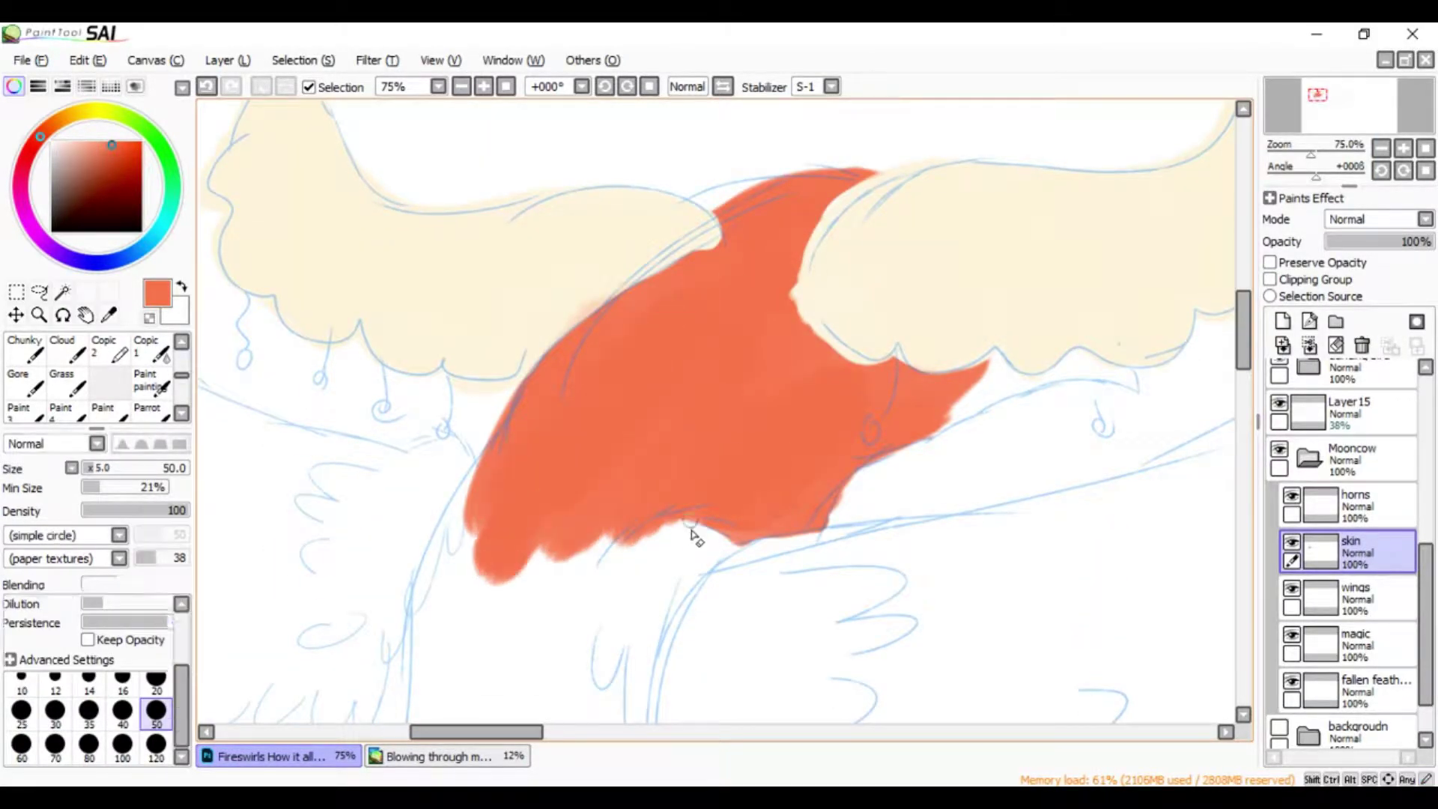
key("e")
scroll(706, 571, "down", 3)
scroll(706, 572, "left", 3)
key("b")
mouse_move(674, 352)
left_mouse_down()
mouse_move(636, 449)
mouse_move(629, 359)
left_mouse_up()
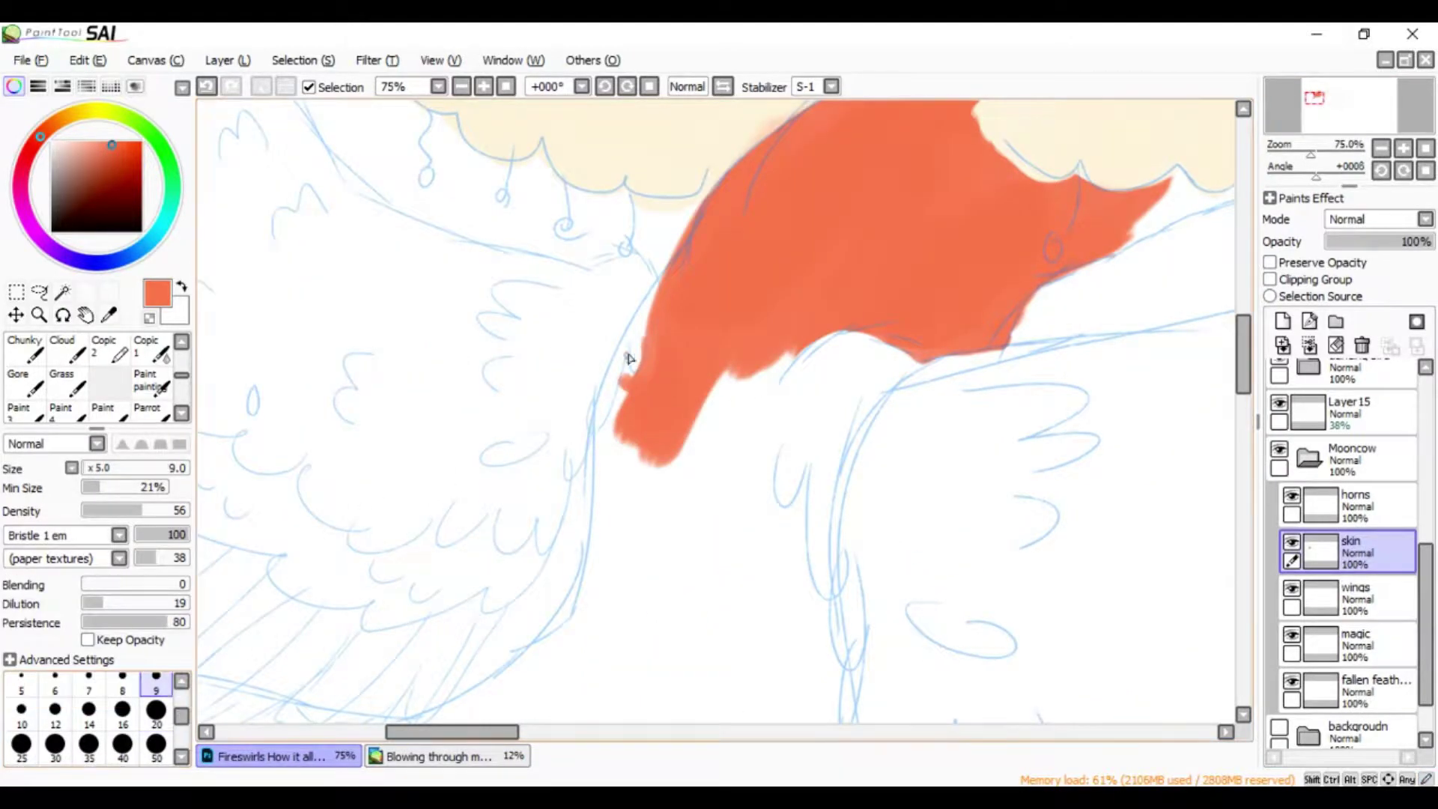
left_click_drag(599, 435, 537, 642)
Fill red below the wing and across the body between the wings with a larger brush
key("bracketright")
key("bracketright")
key("bracketright")
mouse_move(622, 396)
left_mouse_down()
mouse_move(782, 375)
mouse_move(683, 454)
left_mouse_up()
scroll(684, 453, "down", 3)
scroll(614, 581, "down", 2)
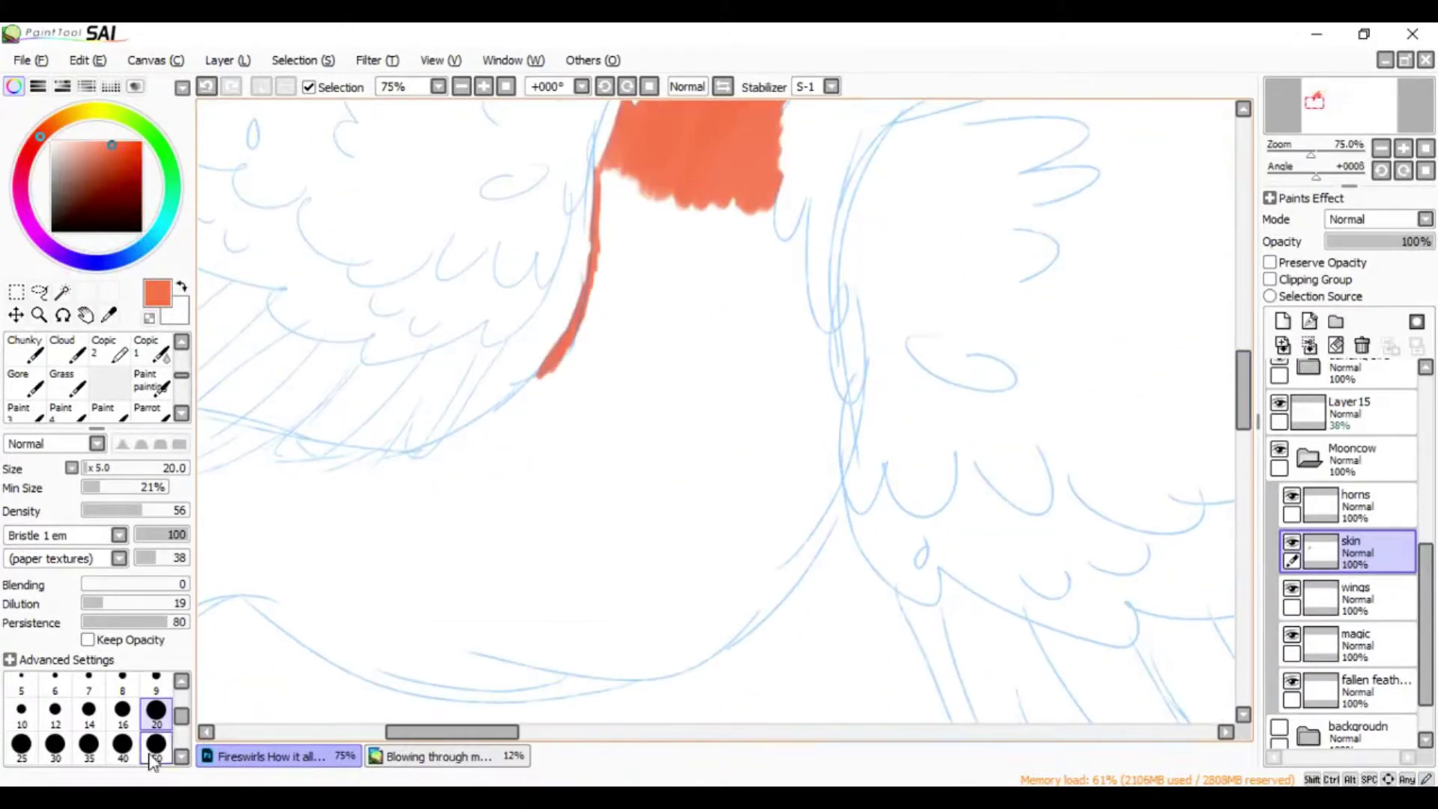
key("bracketright")
key("bracketright")
key("bracketright")
left_click_drag(696, 202, 647, 411)
mouse_move(597, 354)
left_mouse_down()
mouse_move(674, 494)
mouse_move(771, 209)
mouse_move(801, 390)
left_mouse_up()
Fill the gaps along the right body edge and extend the red down-left
left_click(165, 687)
left_click_drag(756, 240, 808, 345)
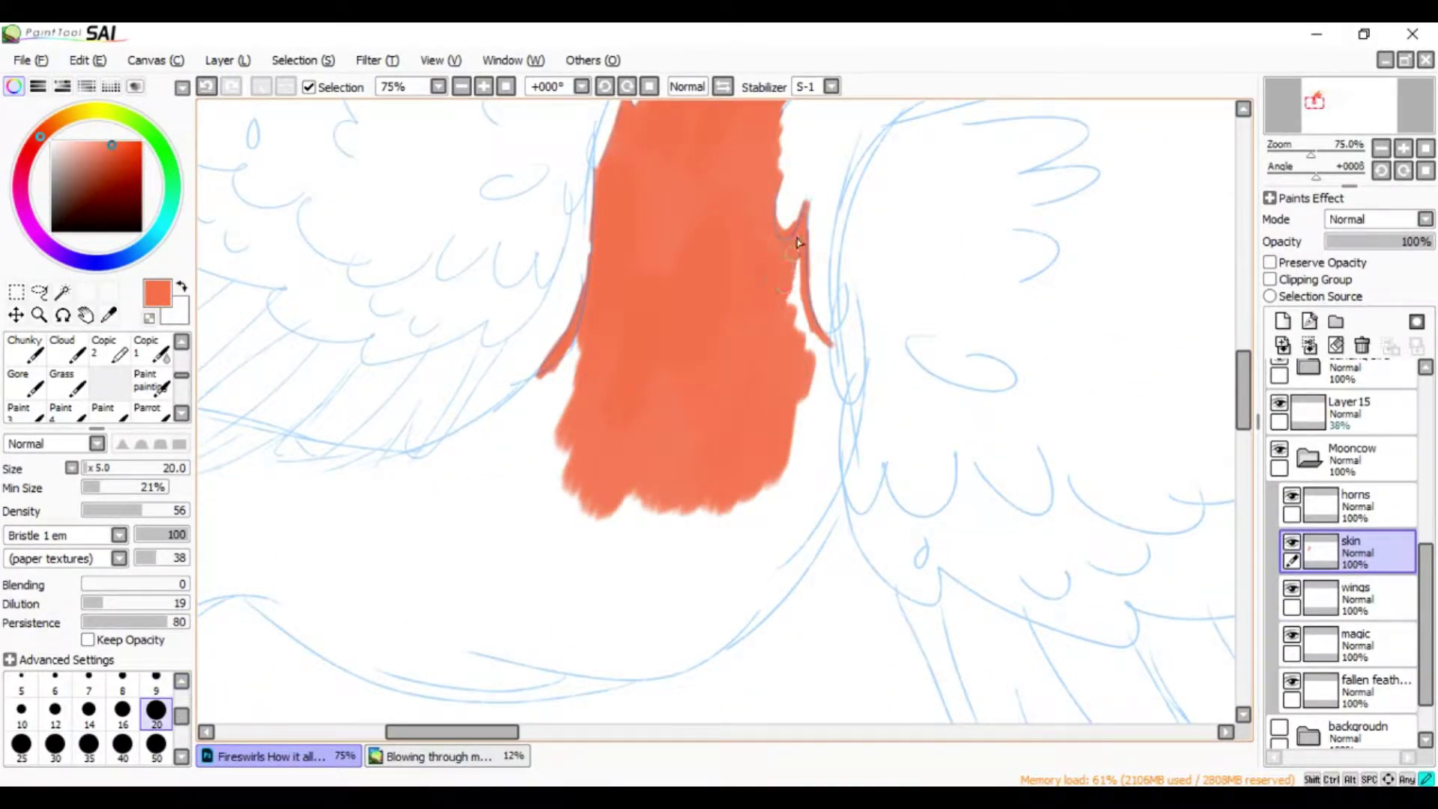
key("bracketright")
key("bracketright")
key("bracketright")
mouse_move(629, 375)
left_mouse_down()
mouse_move(494, 509)
mouse_move(779, 524)
left_mouse_up()
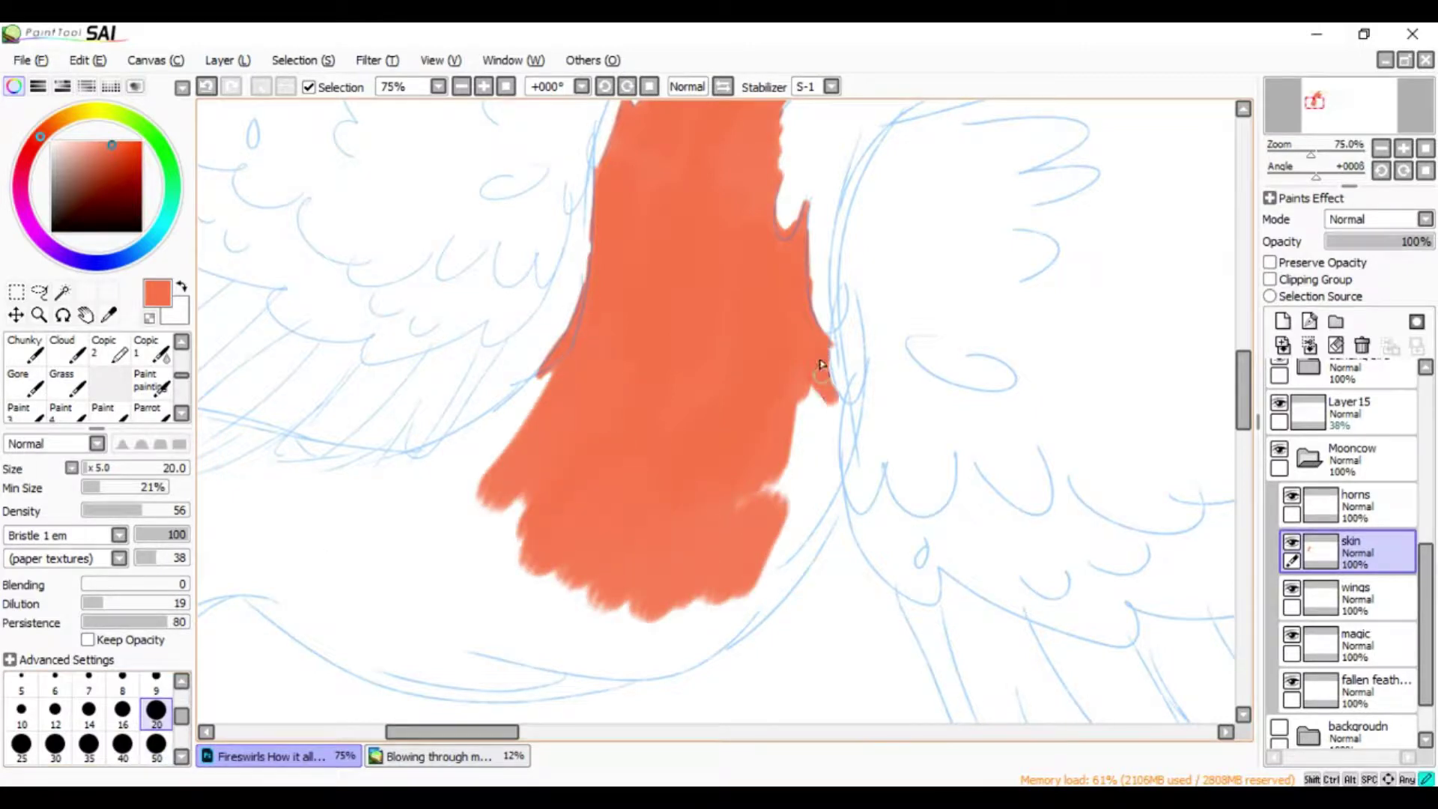
left_click_drag(820, 365, 801, 449)
scroll(1391, 97, "down", 3)
Paint red along the tail's curve and fill the gap between tail and body
left_click(156, 745)
left_click_drag(258, 591, 449, 410)
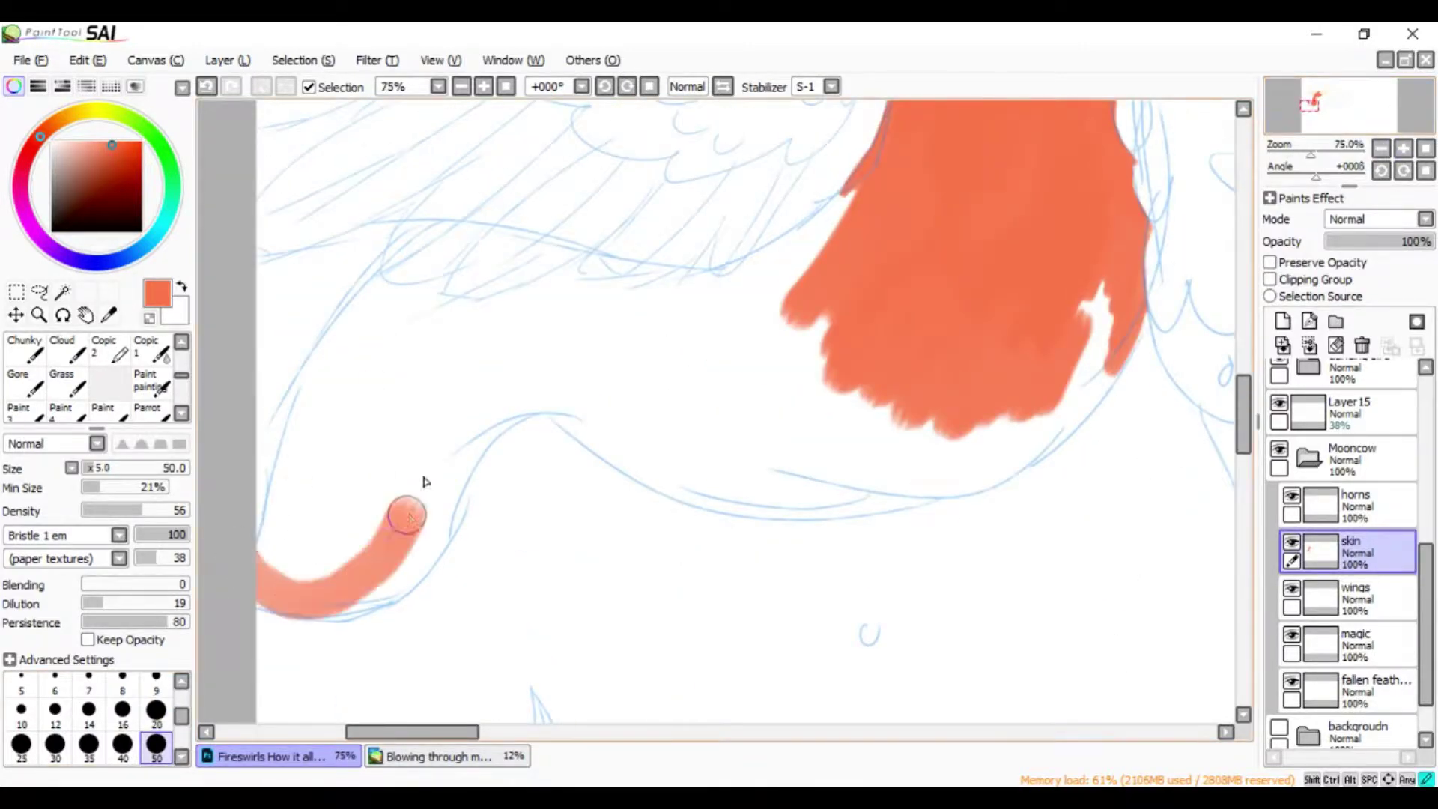
left_click_drag(258, 584, 1060, 368)
left_click_drag(997, 449, 665, 414)
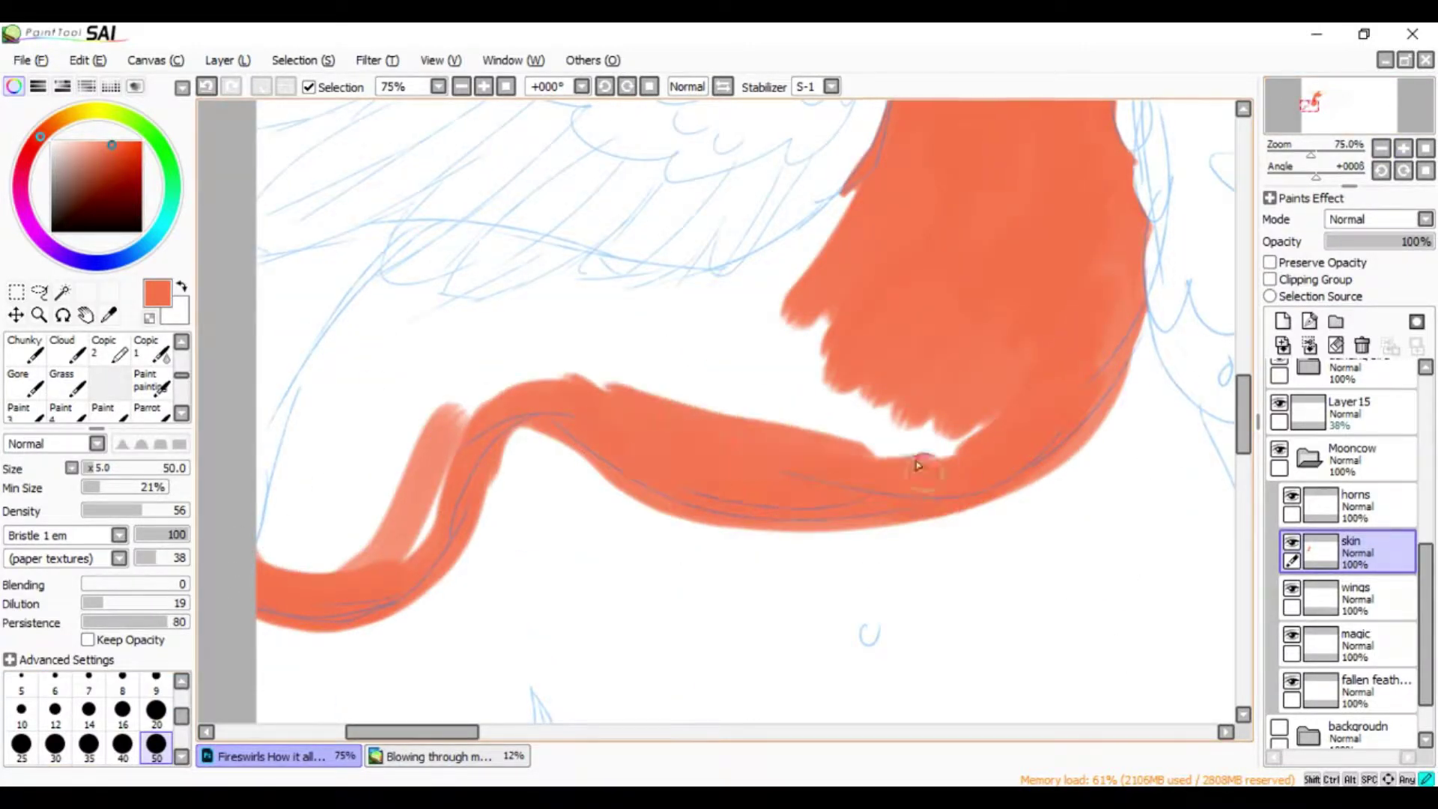
left_click_drag(306, 621, 419, 382)
left_click_drag(262, 562, 419, 337)
left_click_drag(1246, 399, 1246, 385)
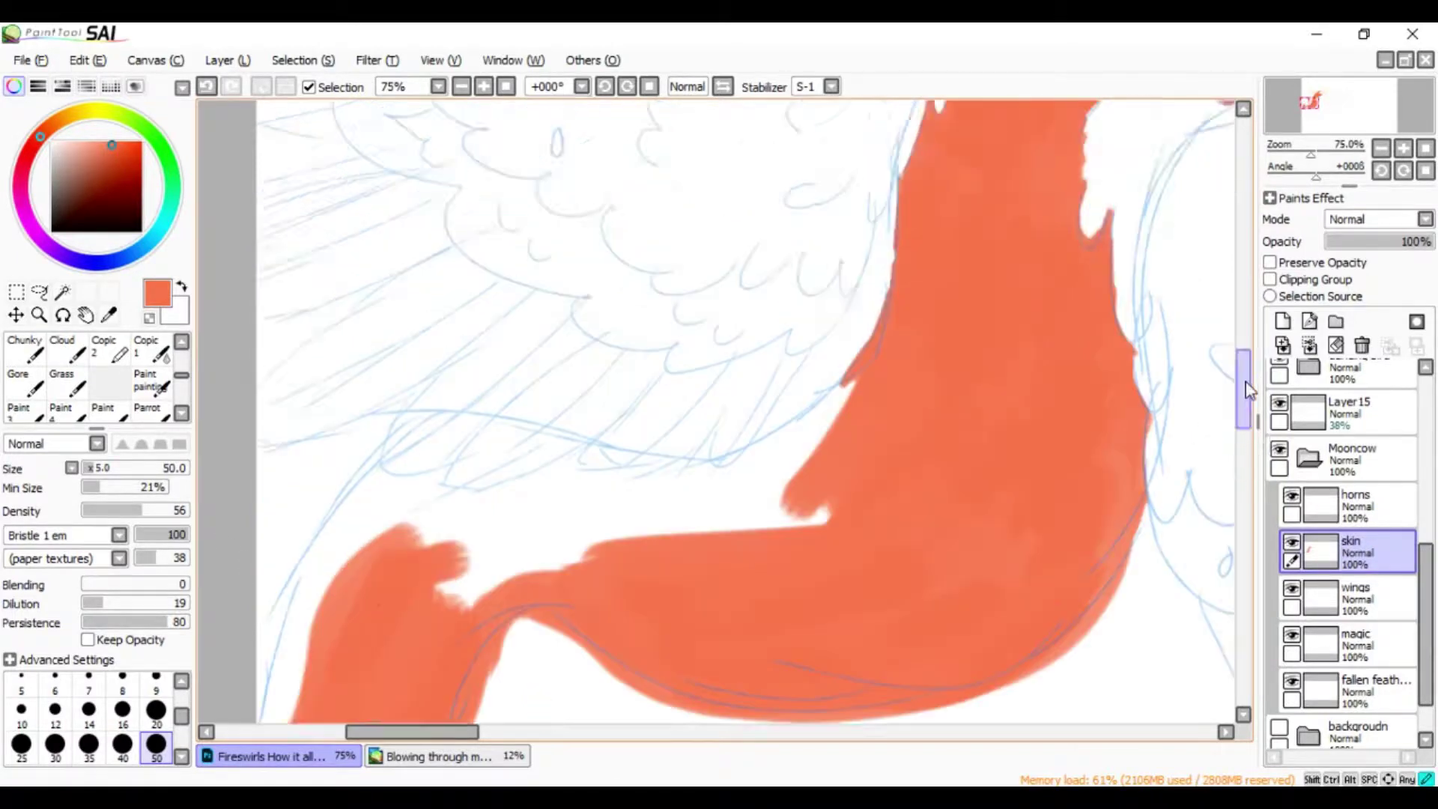
mouse_move(846, 300)
left_mouse_down()
mouse_move(464, 467)
mouse_move(776, 421)
left_mouse_up()
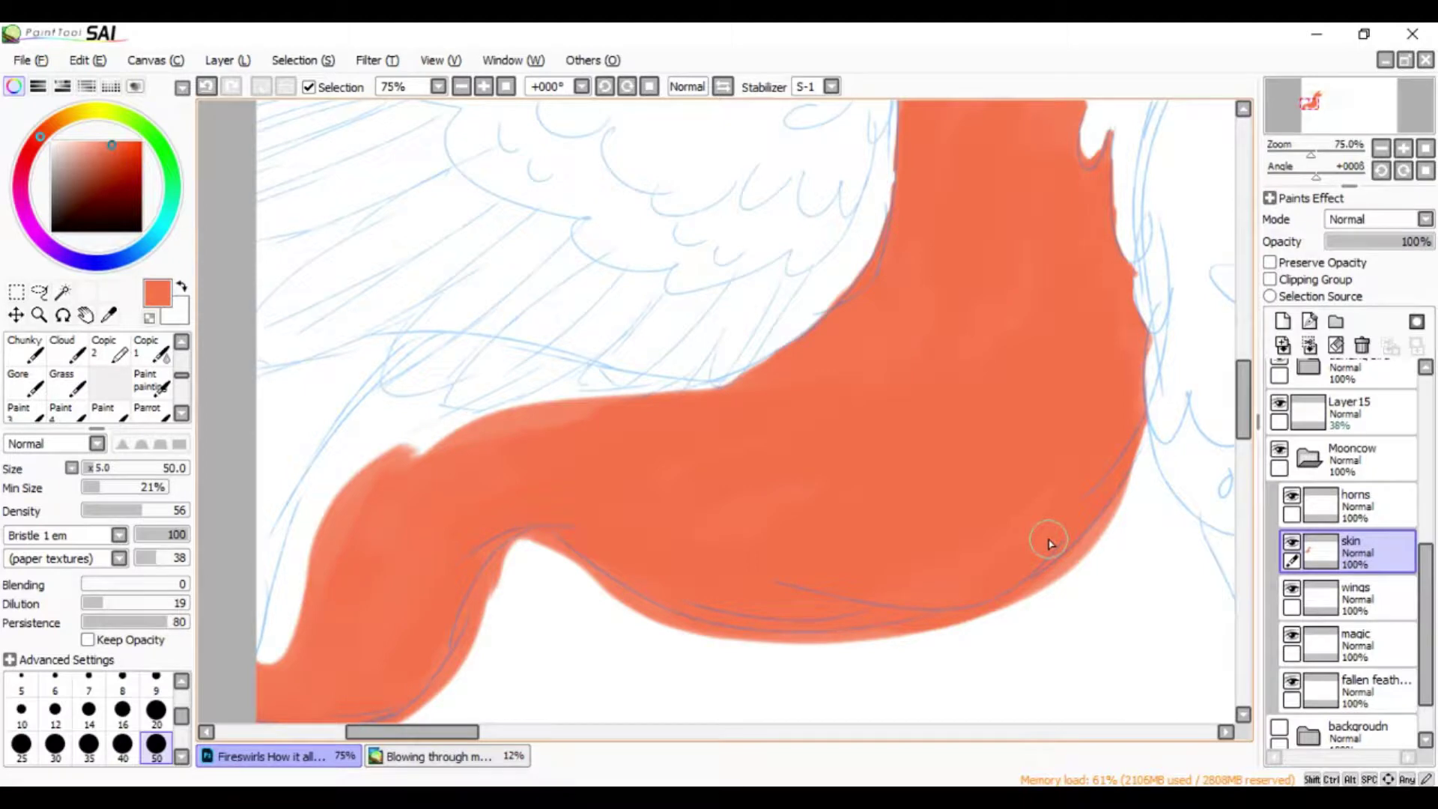
Add more orange-red along the body shape's upper edge
left_click_drag(736, 385, 419, 419)
key("bracketright")
left_click_drag(529, 400, 400, 488)
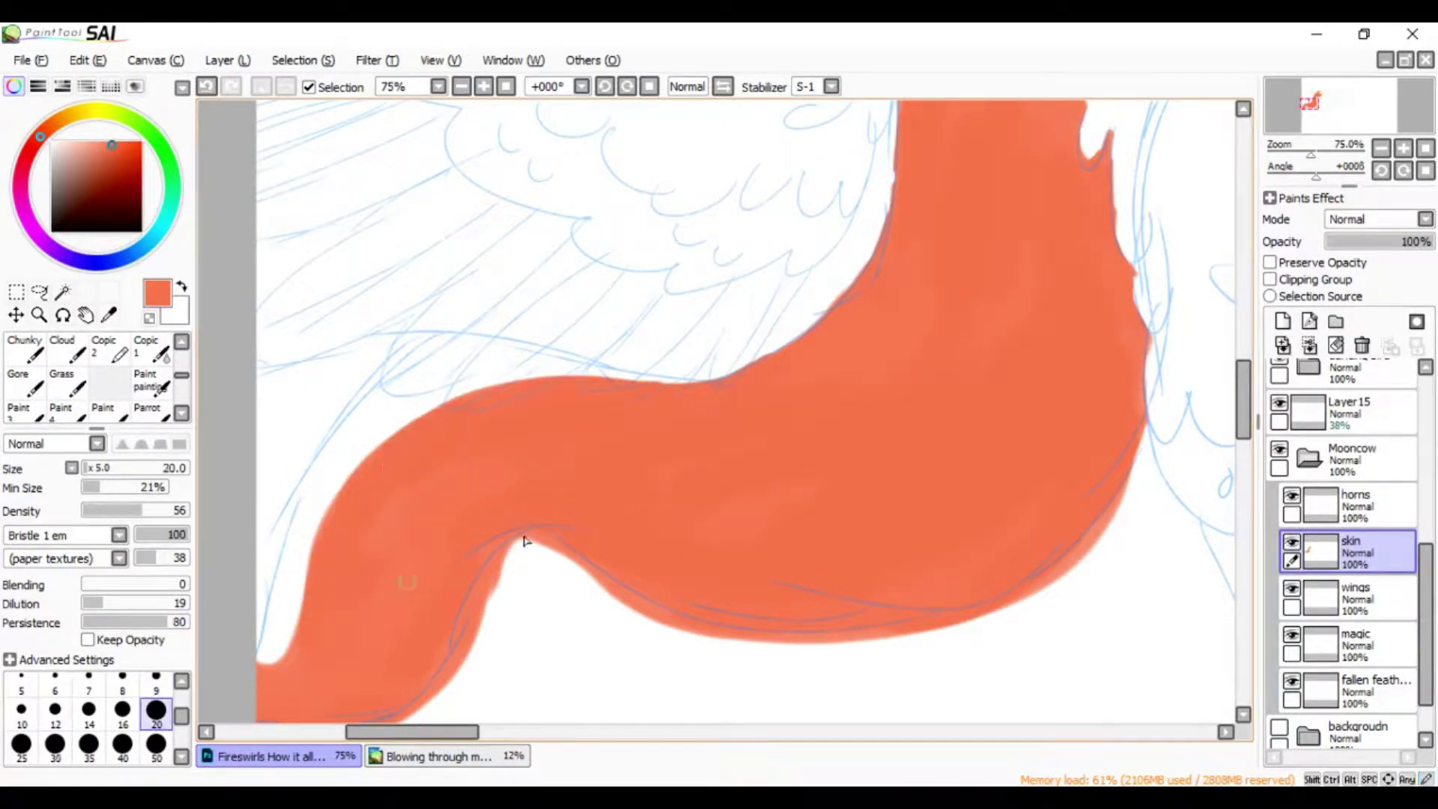
scroll(488, 567, "down", 3)
scroll(715, 412, "up", 4)
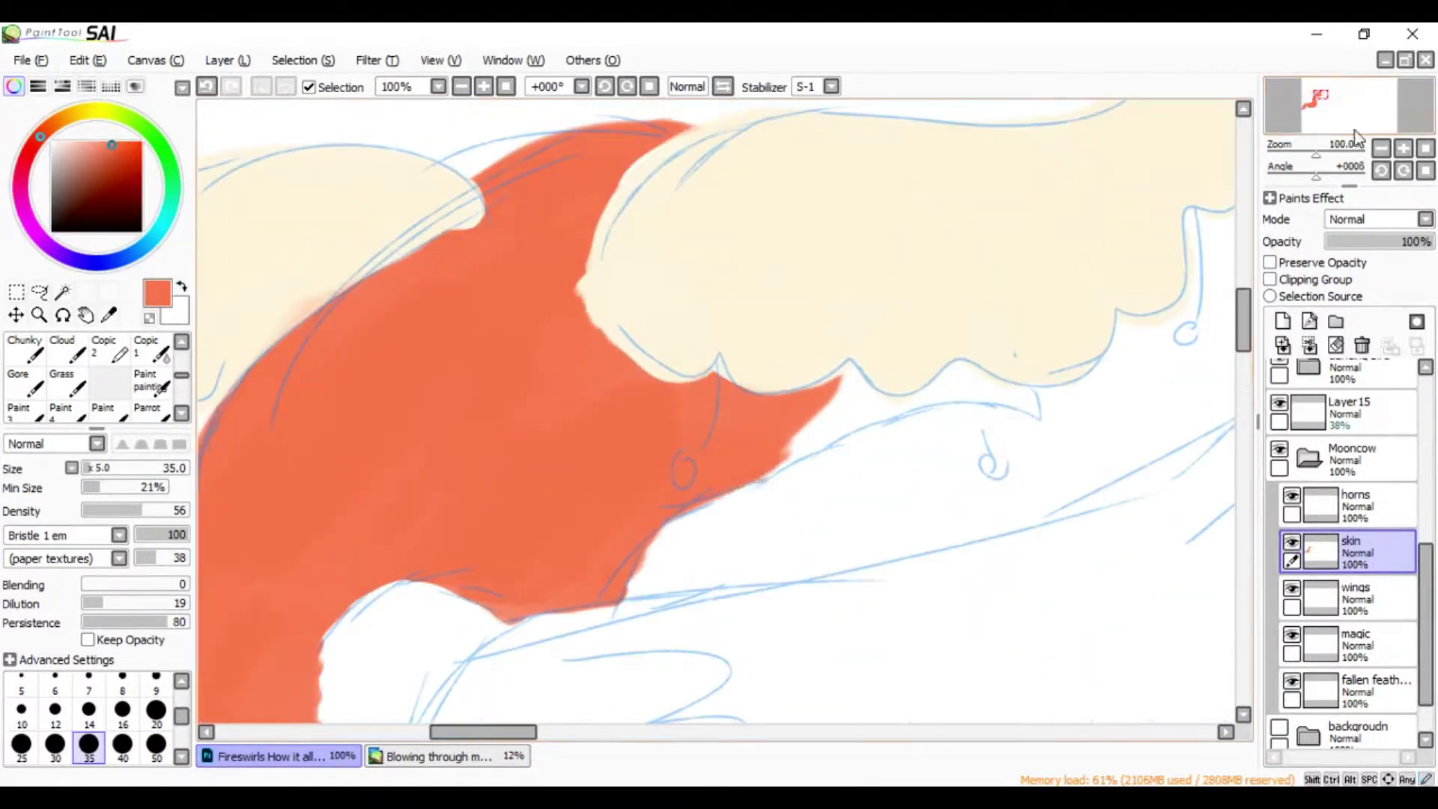
Paint pale yellow where the body meets the horn and blend it into the orange edge
left_click(98, 111)
left_click(78, 141)
left_click_drag(802, 449, 820, 432)
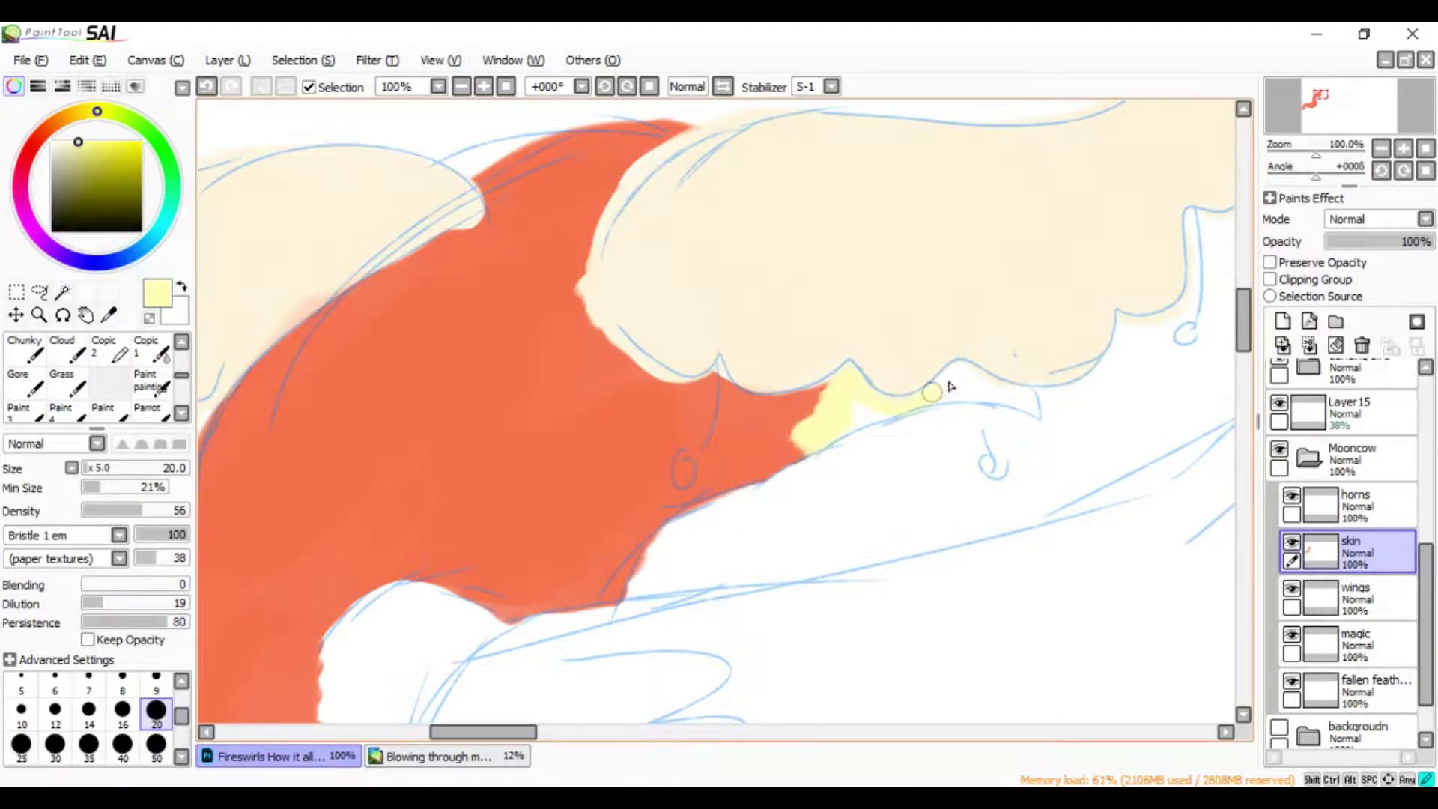
left_click(1278, 402)
scroll(770, 379, "down", 1)
key("b")
left_click_drag(771, 379, 784, 431)
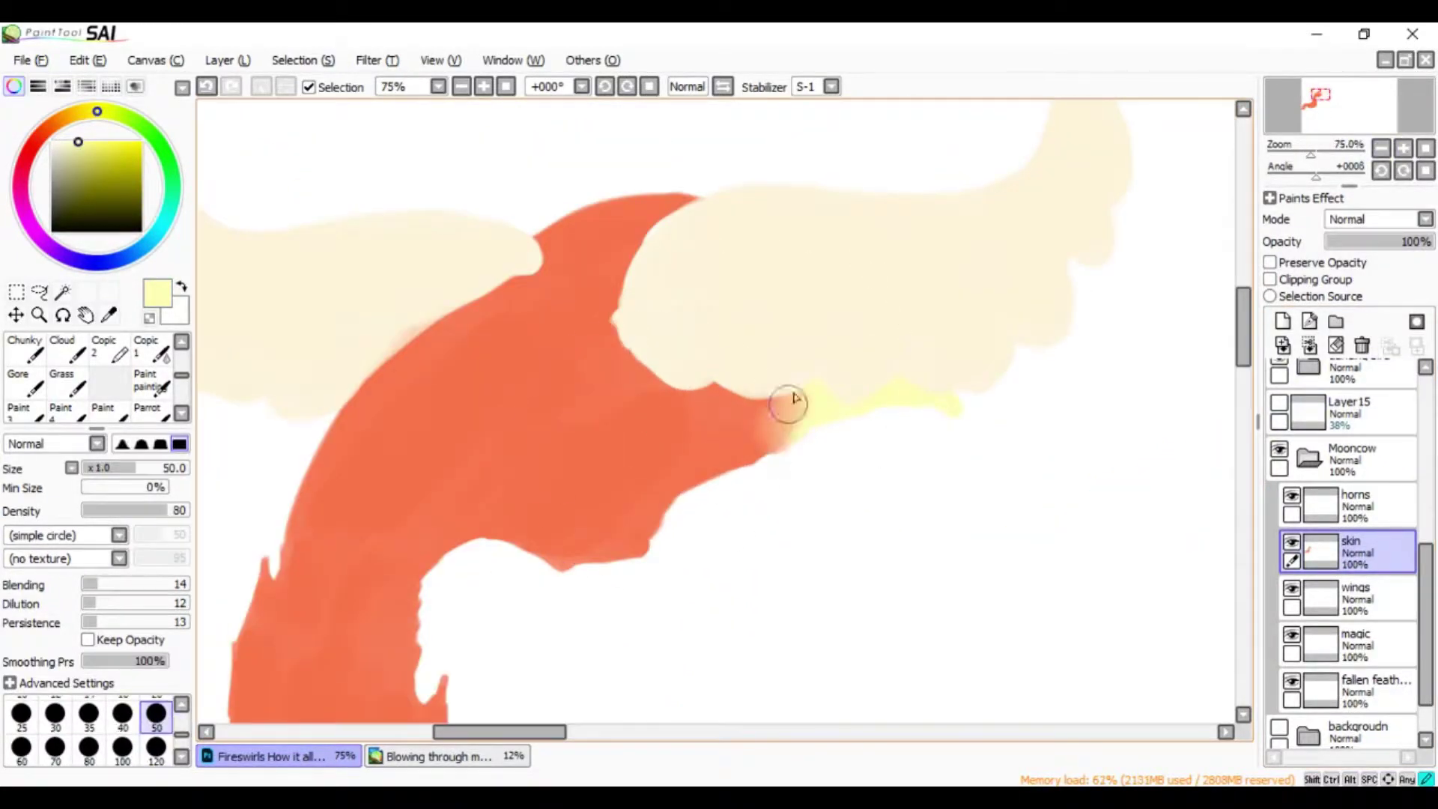
scroll(784, 431, "down", 3)
scroll(782, 380, "down", 1)
key("bracketright")
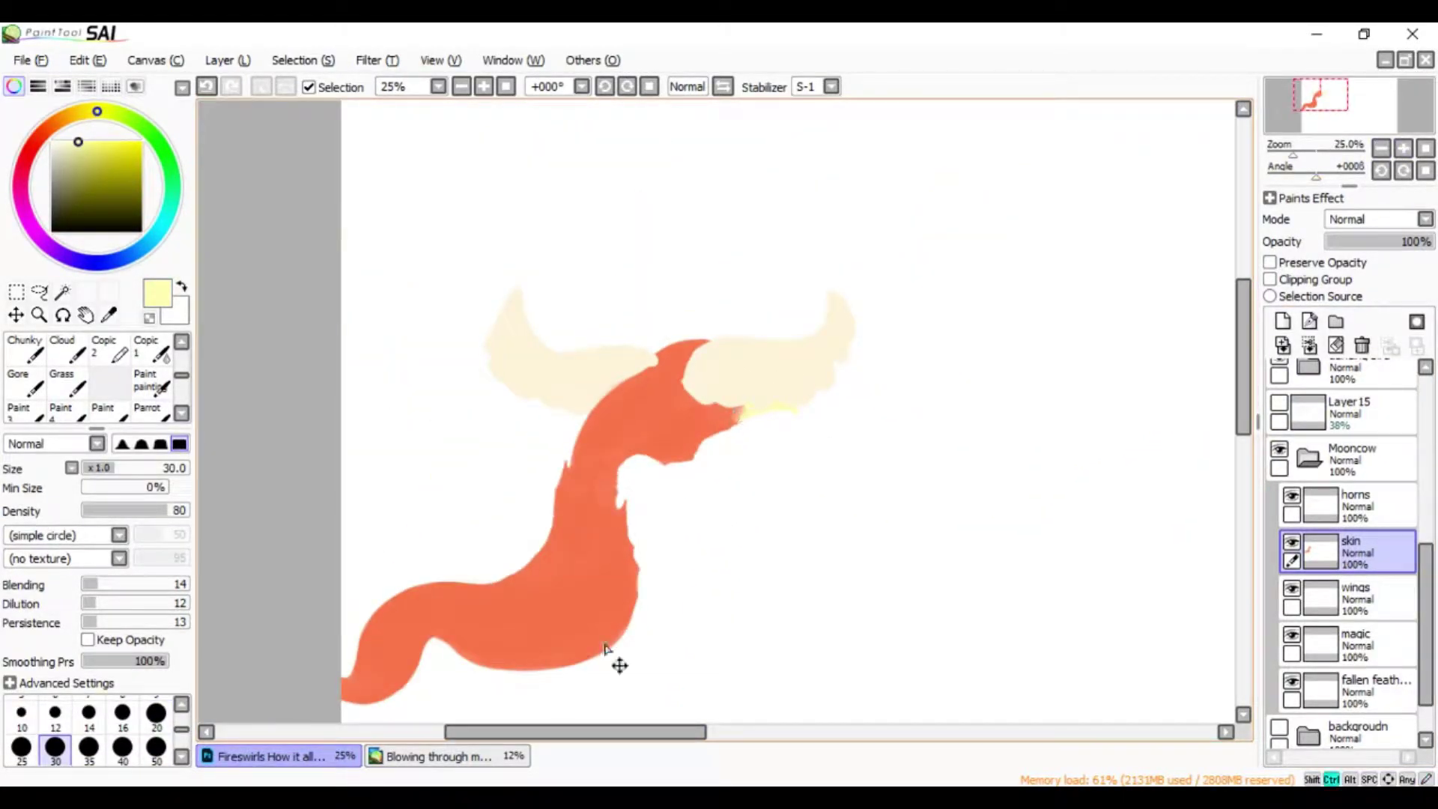
key("n")
On a new layer above the horns, draw pale purple strings at brush size 9
left_click(1403, 148)
left_click(1279, 403)
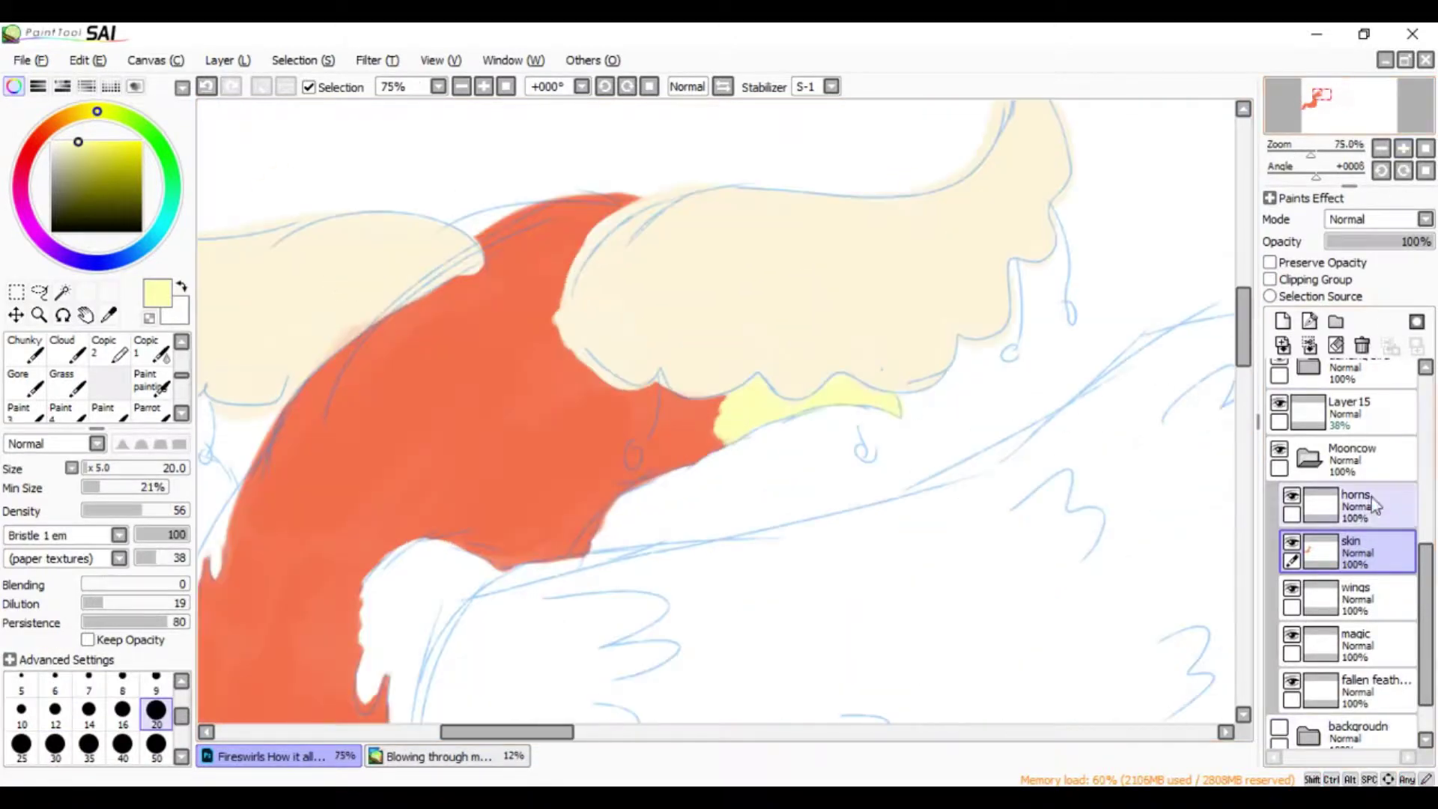
left_click(1375, 506)
left_click(1282, 321)
scroll(674, 374, "up", 1)
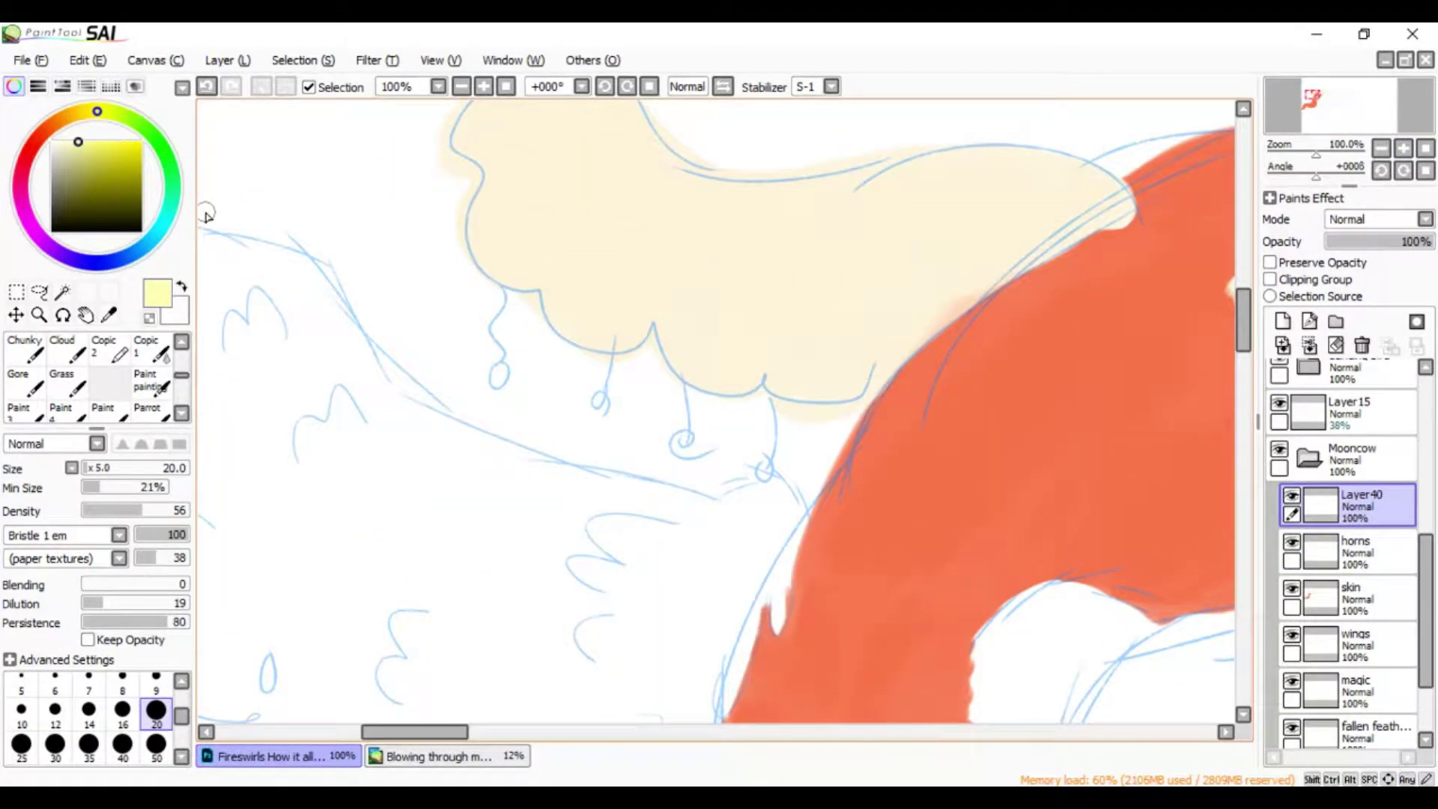
scroll(206, 215, "up", 1)
left_click(45, 242)
left_click(156, 681)
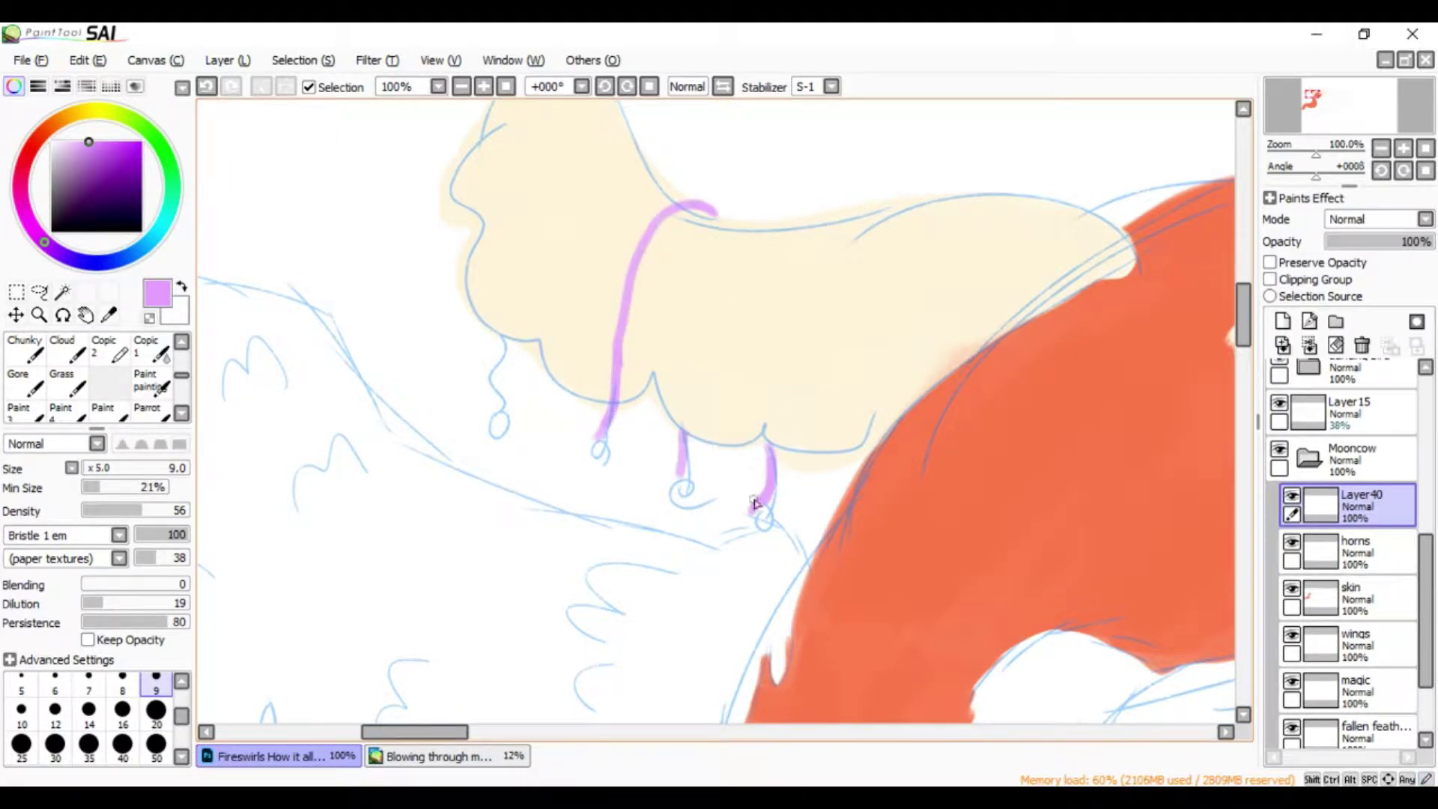
left_click_drag(784, 368, 775, 442)
left_click_drag(504, 339, 493, 368)
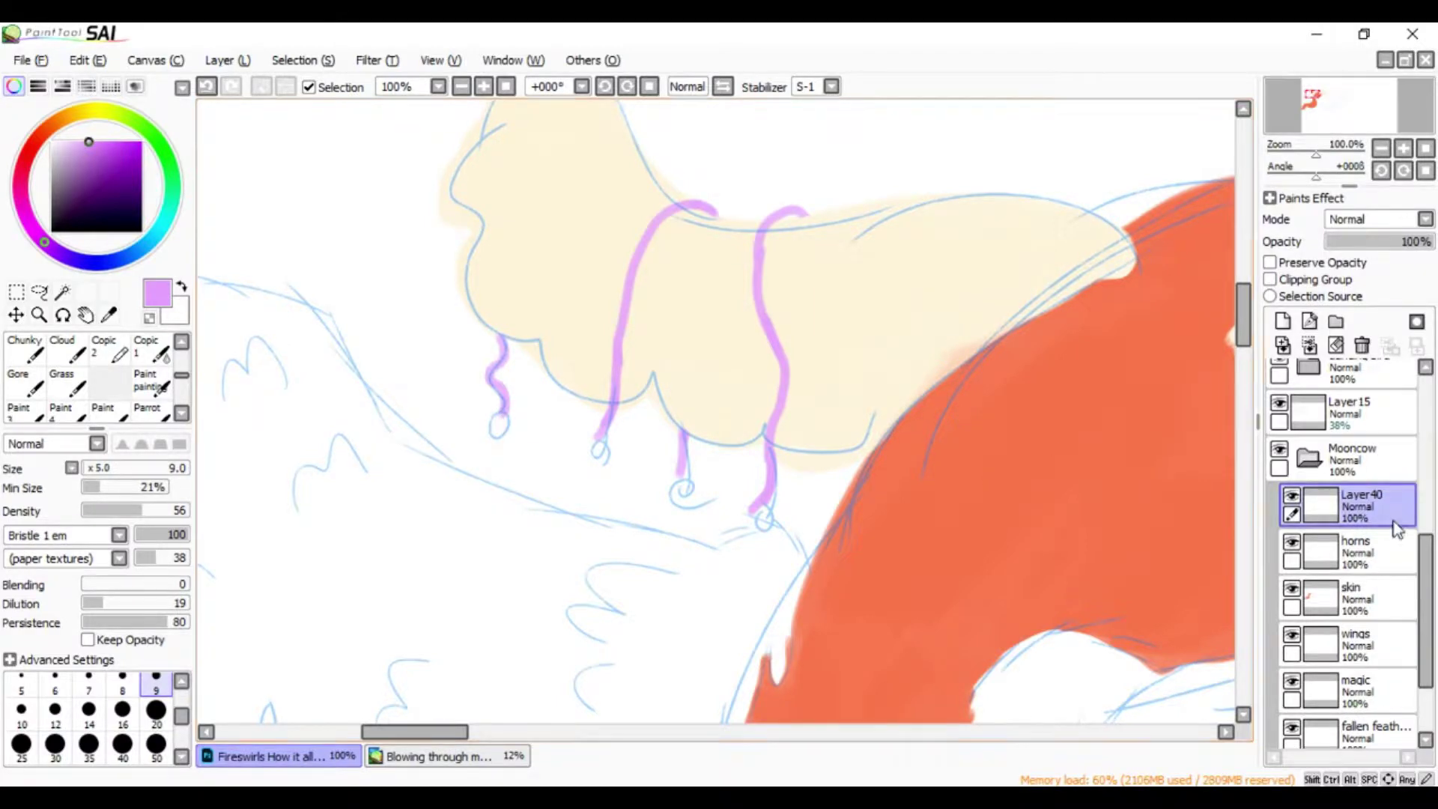
Dot a pale yellow bead at a string end on a new layer, then merge it down
left_click(1282, 320)
scroll(674, 374, "up", 1)
left_click(80, 143)
left_click(748, 564)
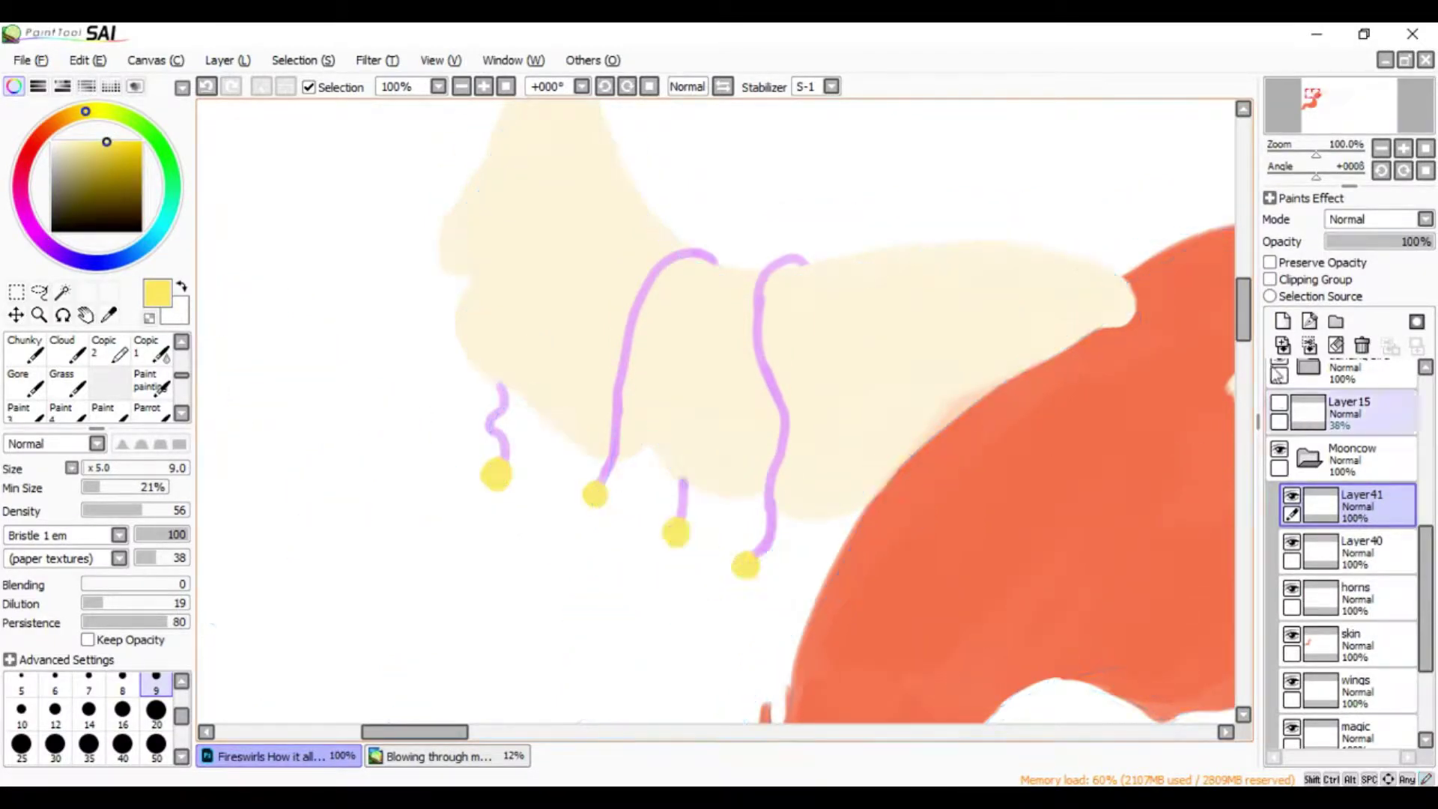
left_click(1382, 148)
left_click(1309, 346)
Rename the merged layer to 'strings'
double_click(1403, 509)
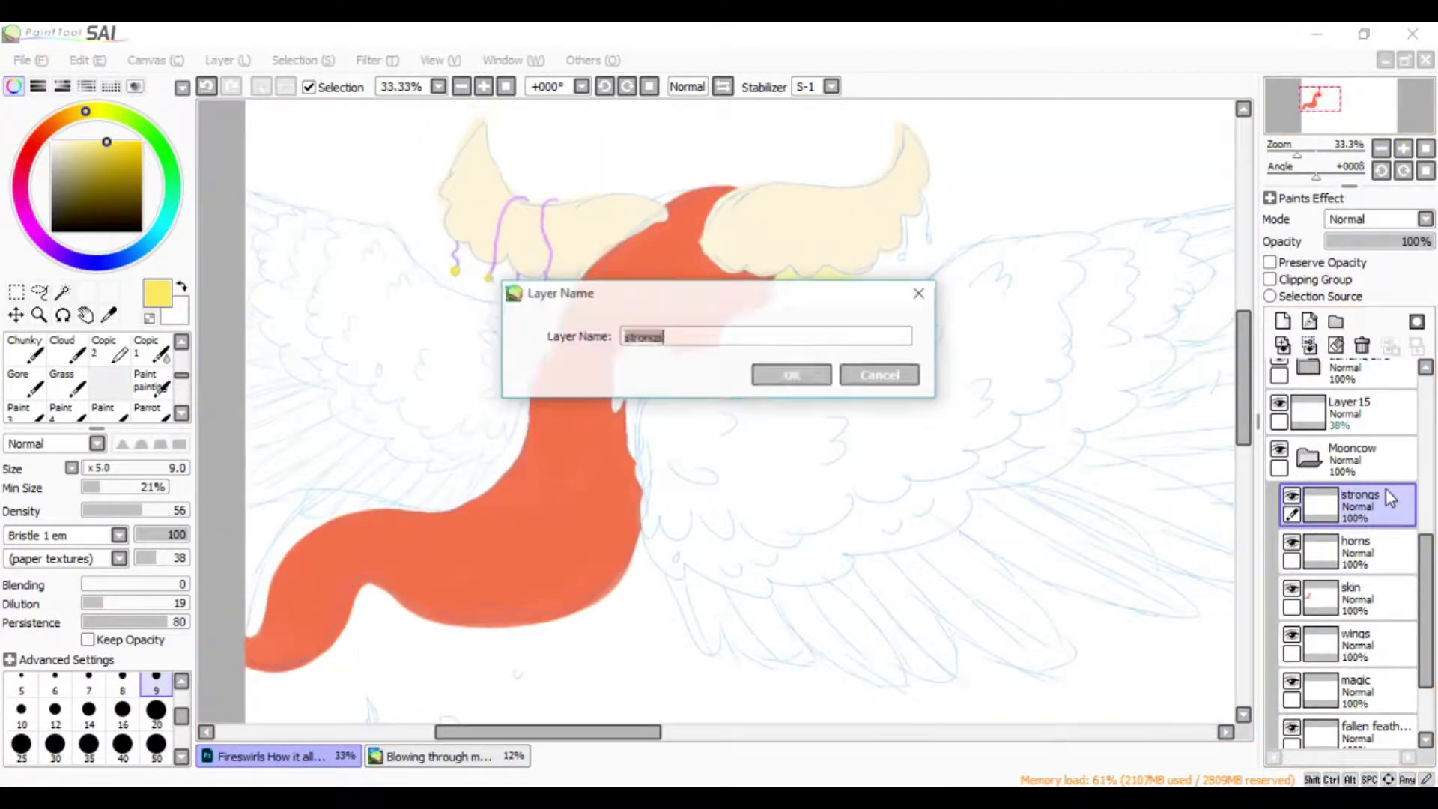
type("strings")
key("Return")
left_click(1386, 123)
left_click(1355, 632)
Paint the three fallen feathers below the fox in orange on the fallen feathers layer
scroll(880, 554, "up", 1)
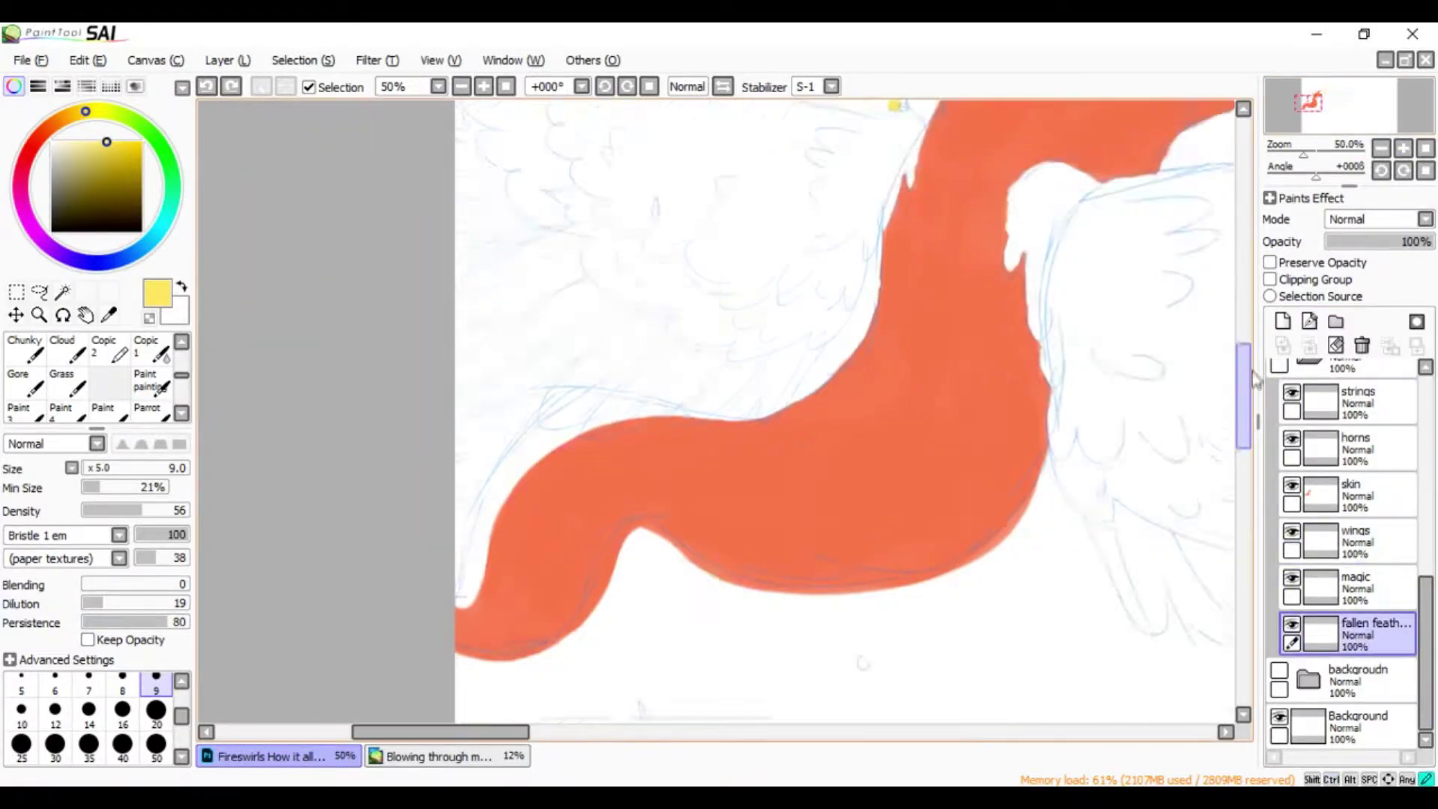
left_click(749, 123, "alt")
left_click_drag(758, 353, 782, 478)
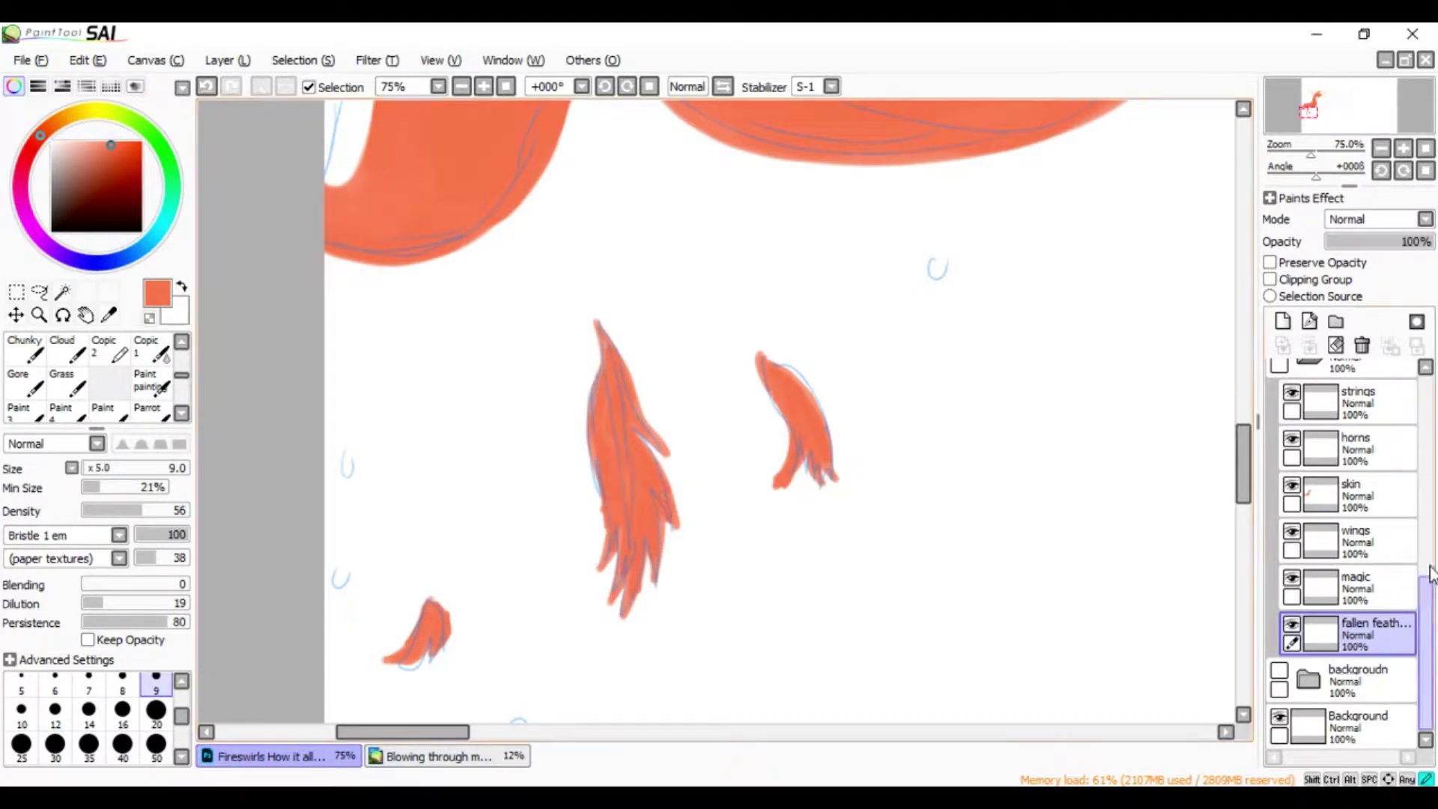
scroll(1430, 573, "up", 2)
key("ctrl+plus")
key("bracketright")
key("bracketright")
key("bracketright")
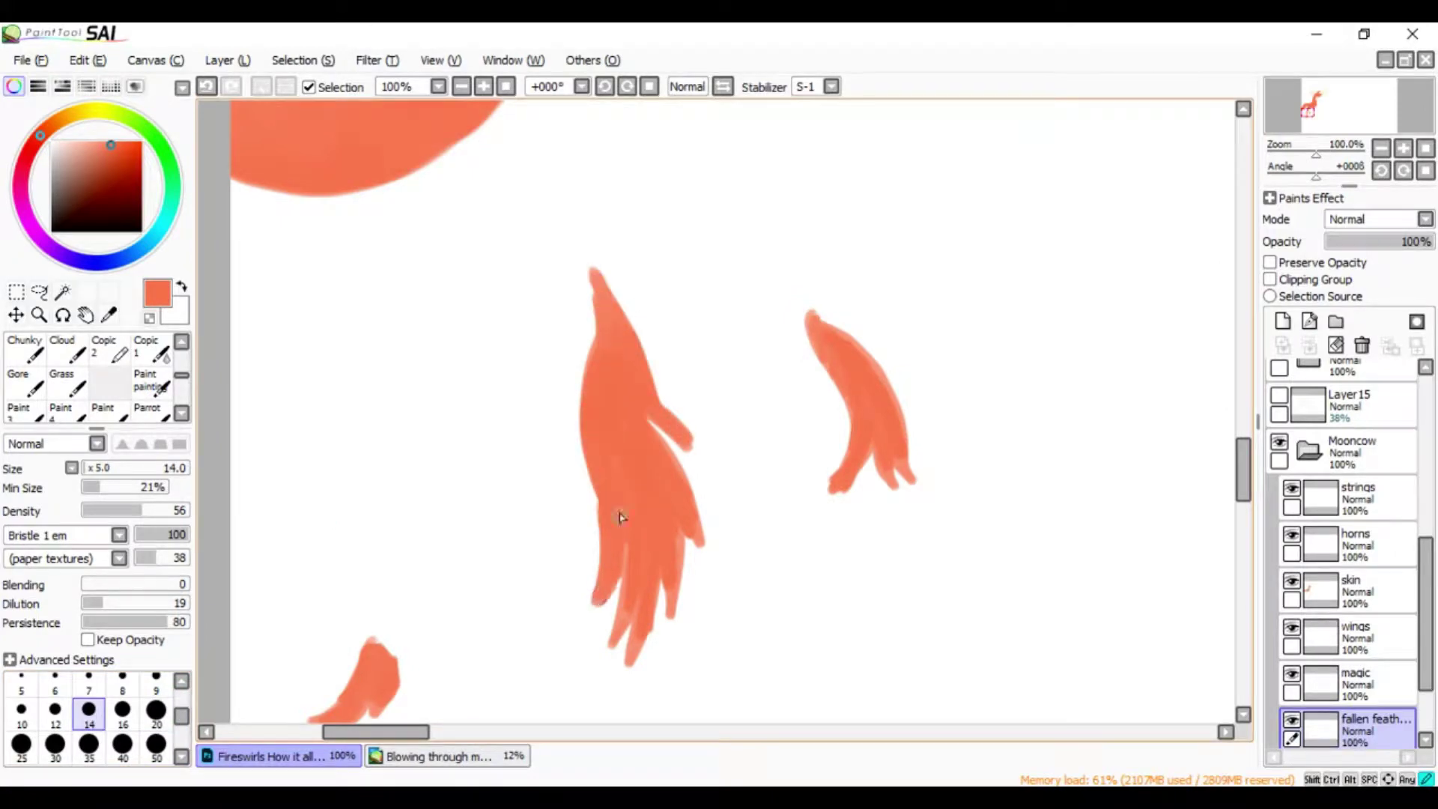
key("ctrl+minus")
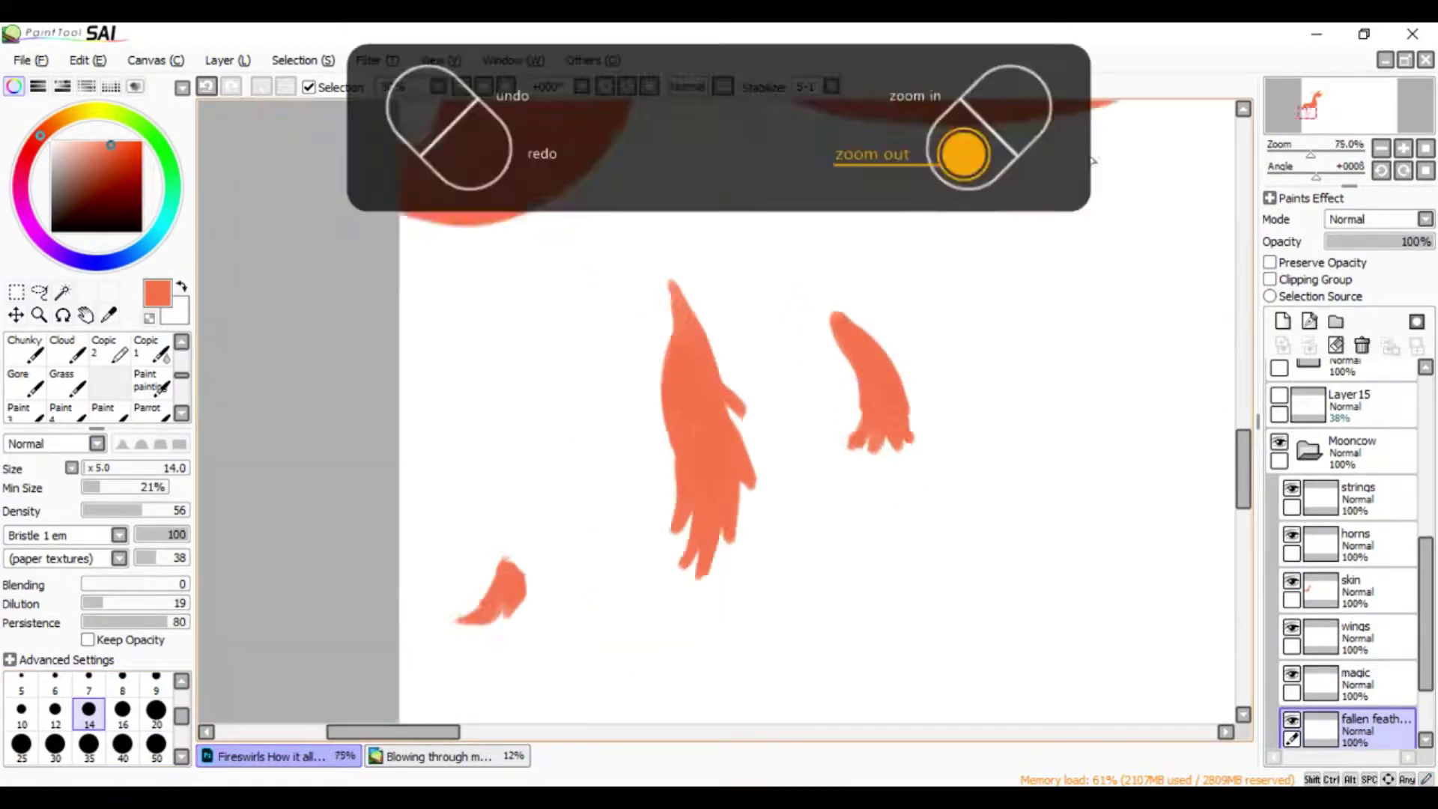
left_click(1348, 681)
left_click(1332, 100)
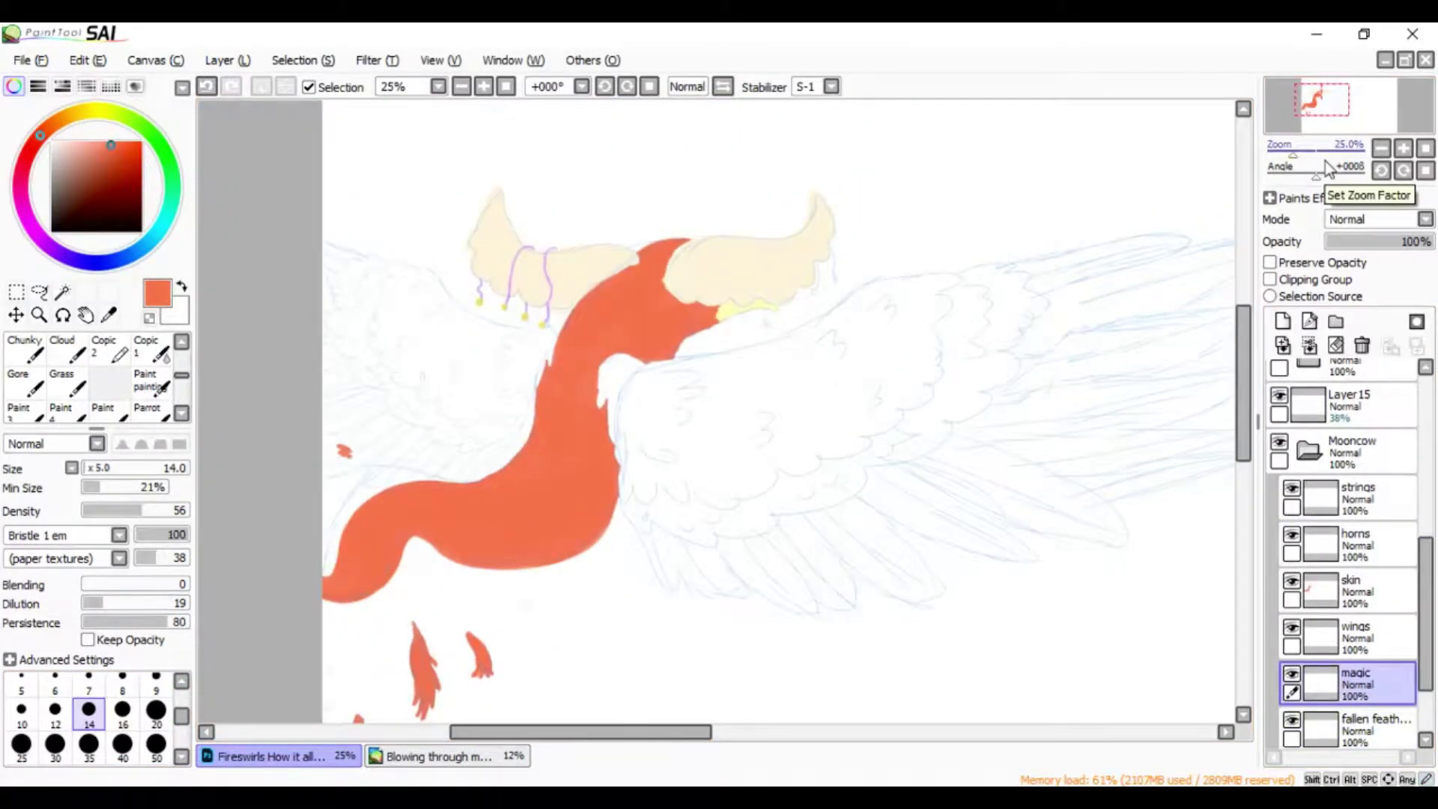
Outline the left wing's top edge in red and fill where it meets the body
key("ctrl+plus")
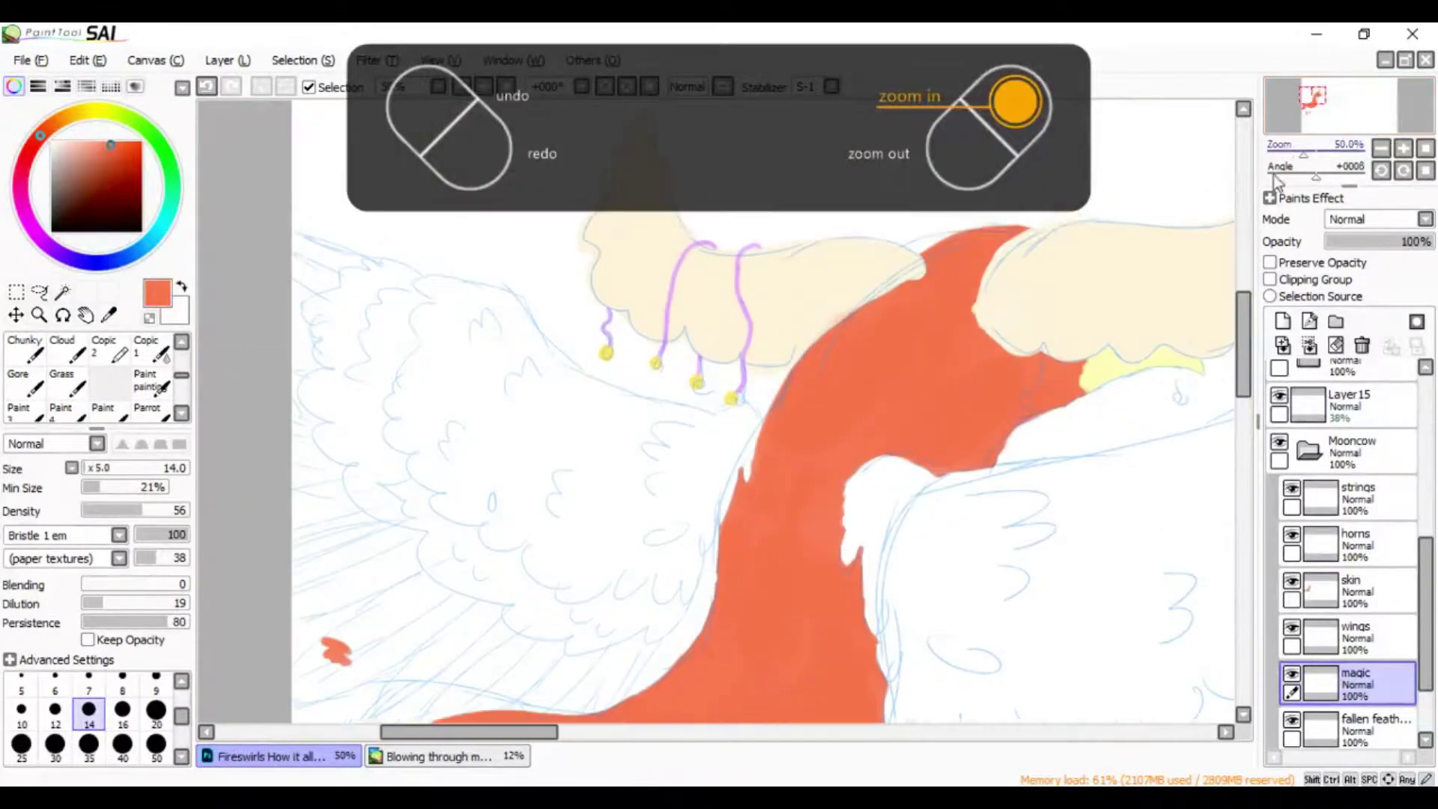
key("ctrl+plus")
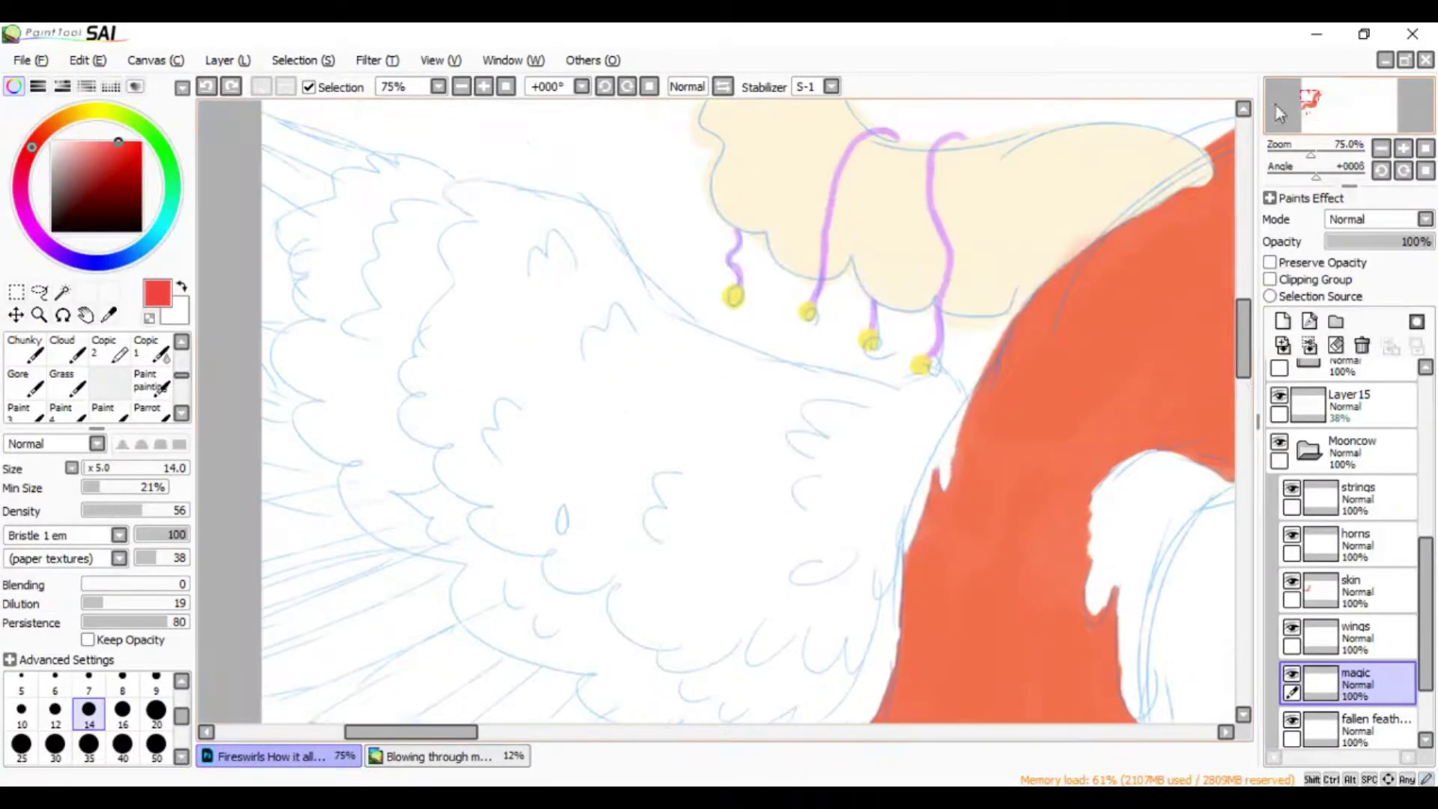
left_click_drag(688, 313, 896, 395)
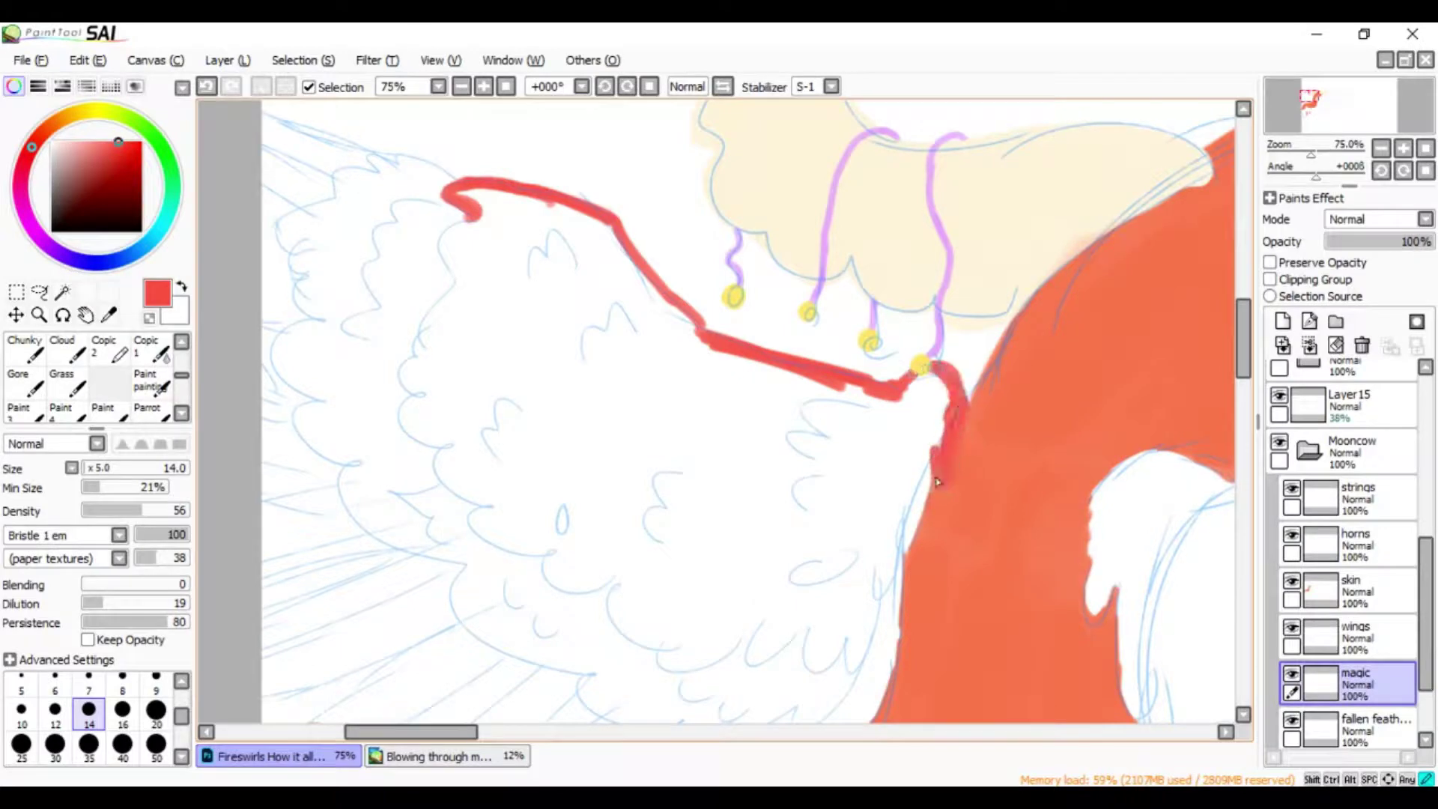
left_click_drag(937, 481, 891, 397)
scroll(426, 393, "down", 3)
mouse_move(420, 271)
left_mouse_down()
mouse_move(552, 474)
mouse_move(795, 513)
left_mouse_up()
scroll(524, 374, "up", 3)
mouse_move(592, 352)
left_mouse_down()
mouse_move(536, 401)
mouse_move(472, 341)
mouse_move(861, 434)
mouse_move(679, 460)
mouse_move(495, 336)
left_mouse_up()
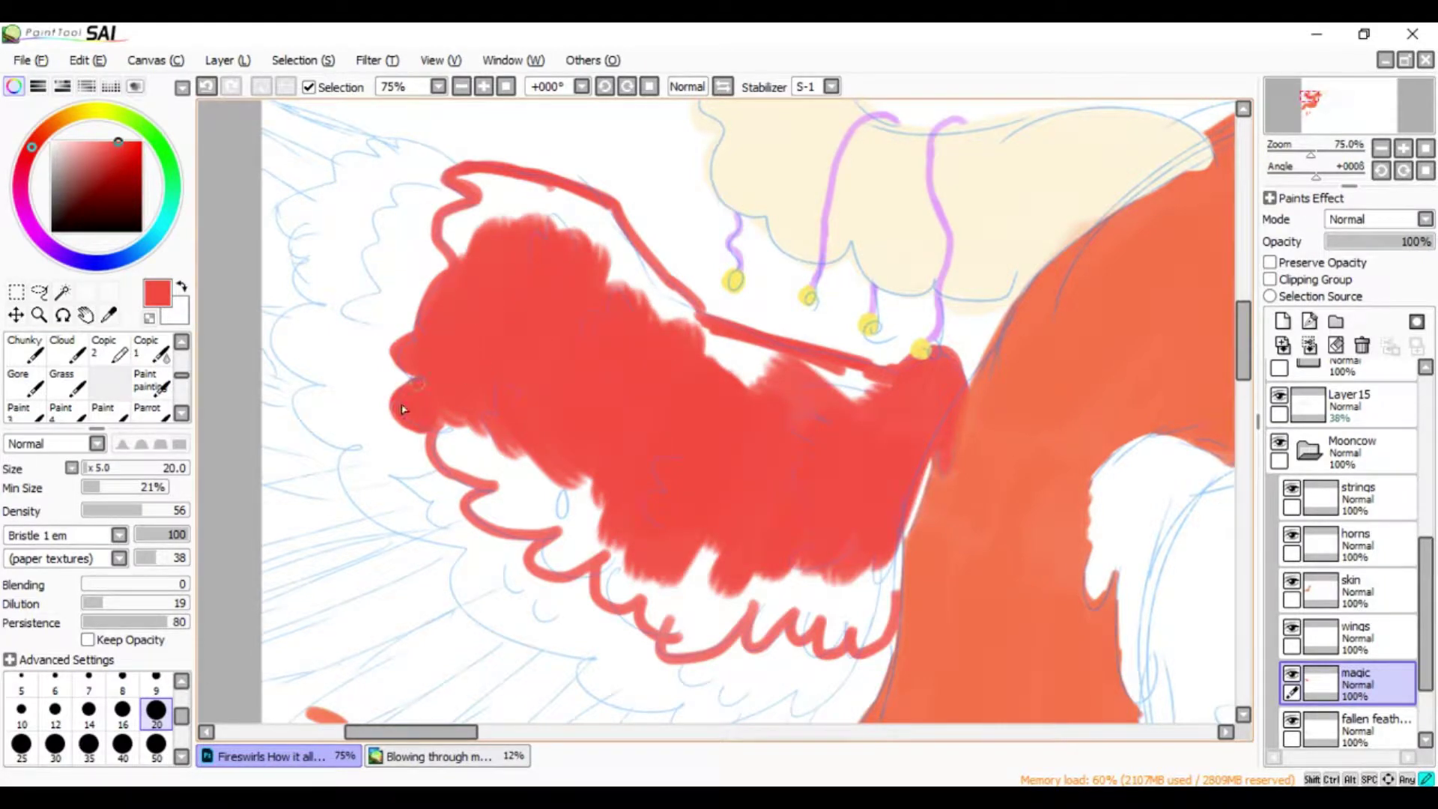
Fill the white gaps along the scalloped lower wing edge in red with a larger brush
left_click_drag(500, 487, 539, 449)
scroll(823, 375, "up", 1)
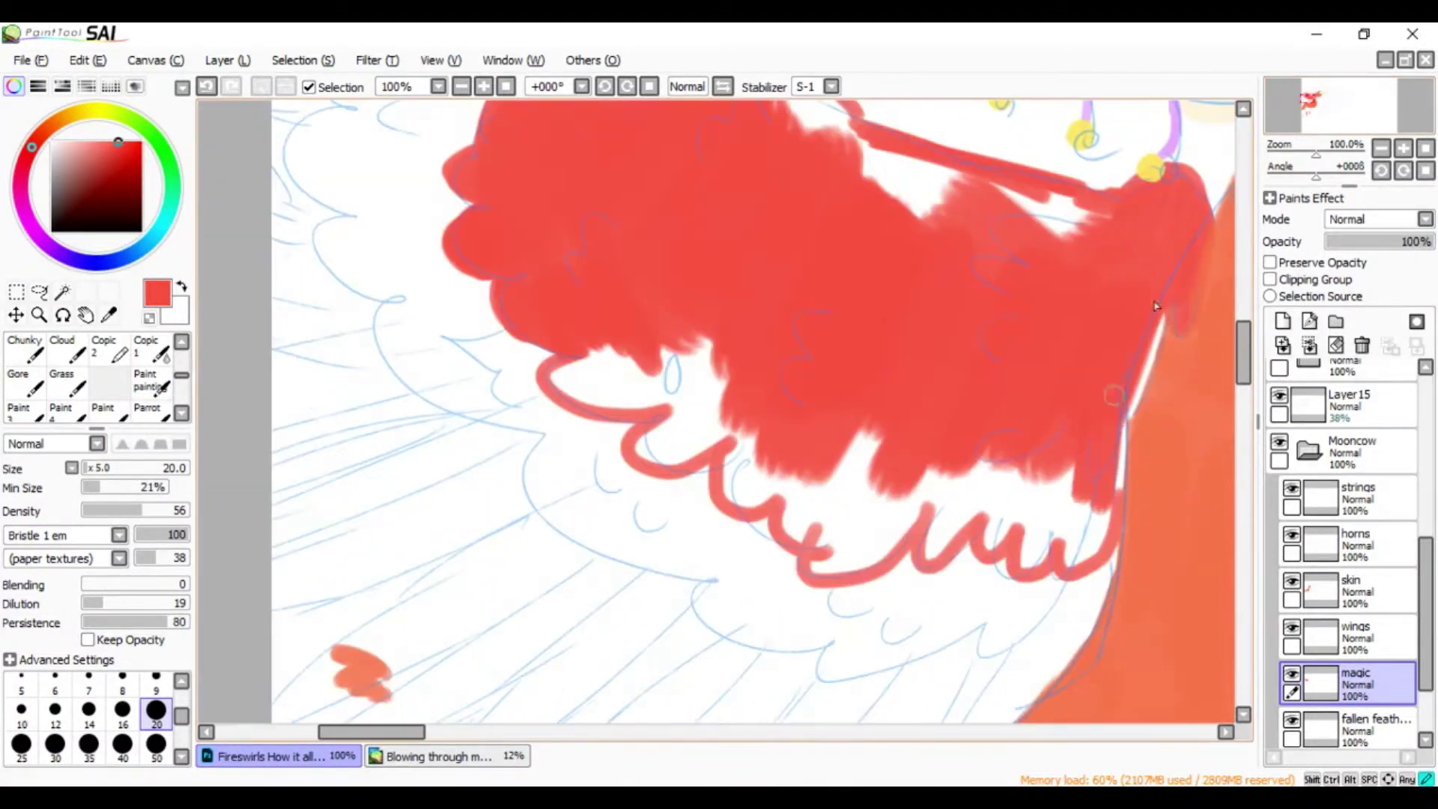
mouse_move(1071, 580)
left_mouse_down()
mouse_move(1018, 524)
mouse_move(899, 487)
mouse_move(674, 375)
mouse_move(861, 449)
left_mouse_up()
left_click(55, 745)
mouse_move(637, 351)
left_mouse_down()
mouse_move(569, 404)
mouse_move(861, 539)
mouse_move(921, 554)
mouse_move(988, 533)
left_mouse_up()
scroll(984, 551, "up", 1)
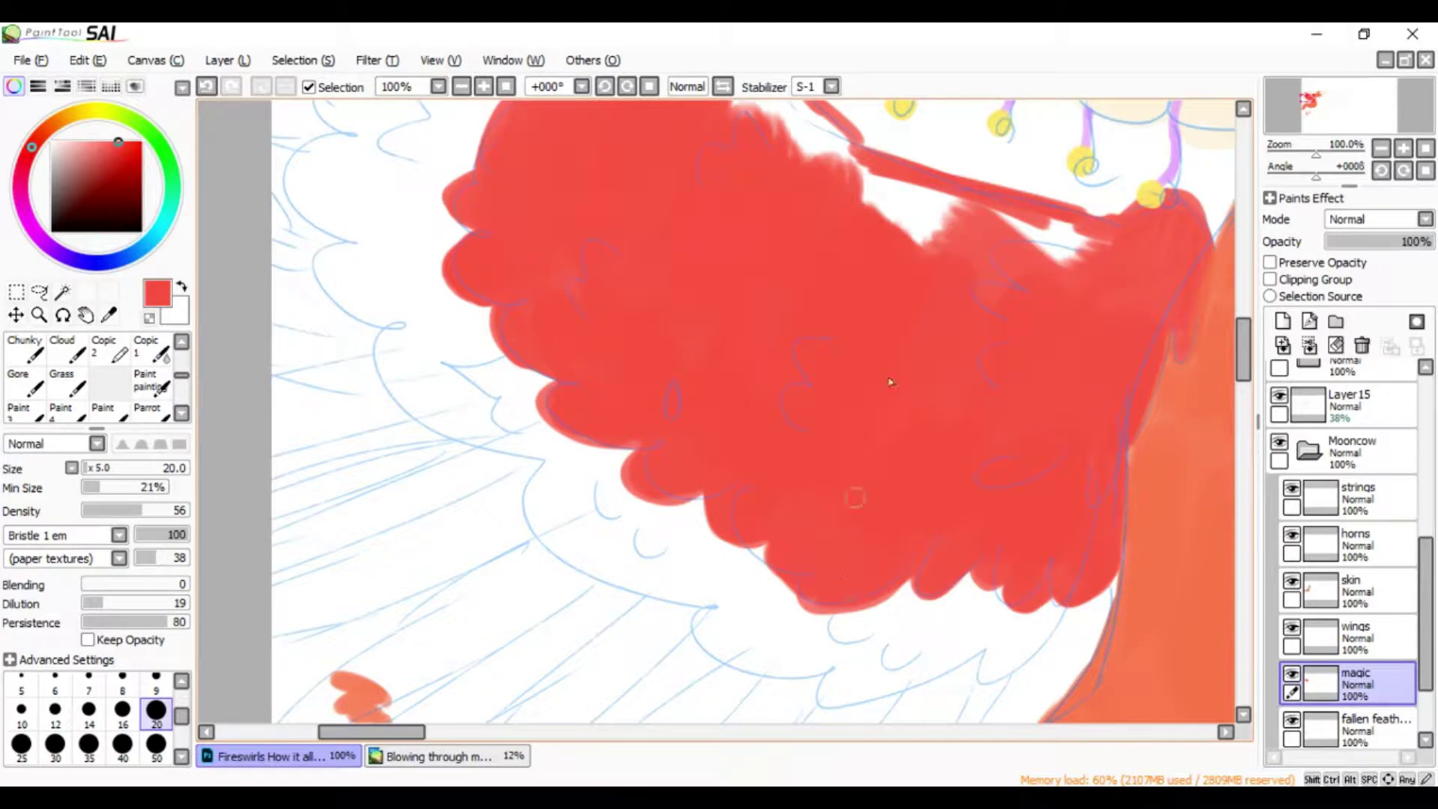
scroll(889, 382, "up", 4)
Cover the remaining pale patches and white gaps in the wing with red
key("bracketright")
key("bracketright")
key("bracketright")
scroll(648, 595, "up", 6)
mouse_move(554, 330)
left_mouse_down()
mouse_move(524, 240)
mouse_move(749, 315)
left_mouse_up()
left_click_drag(958, 479, 1098, 510)
left_click_drag(1007, 547, 922, 501)
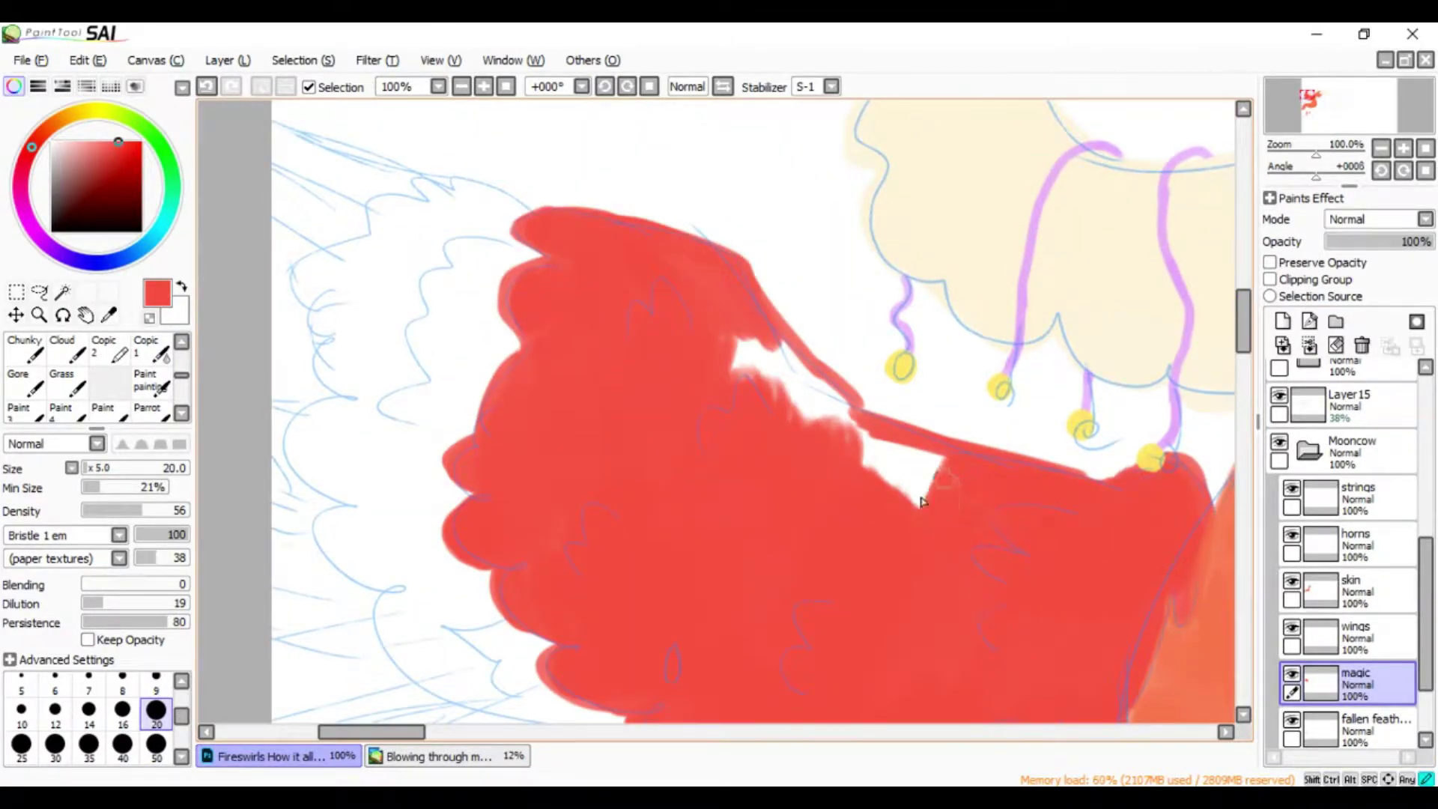
left_click_drag(904, 435, 733, 330)
scroll(741, 360, "down", 2)
Lasso the red wing and free-transform a copy, moved, enlarged and skewed onto the right wing
scroll(673, 374, "down", 1)
left_click(39, 292)
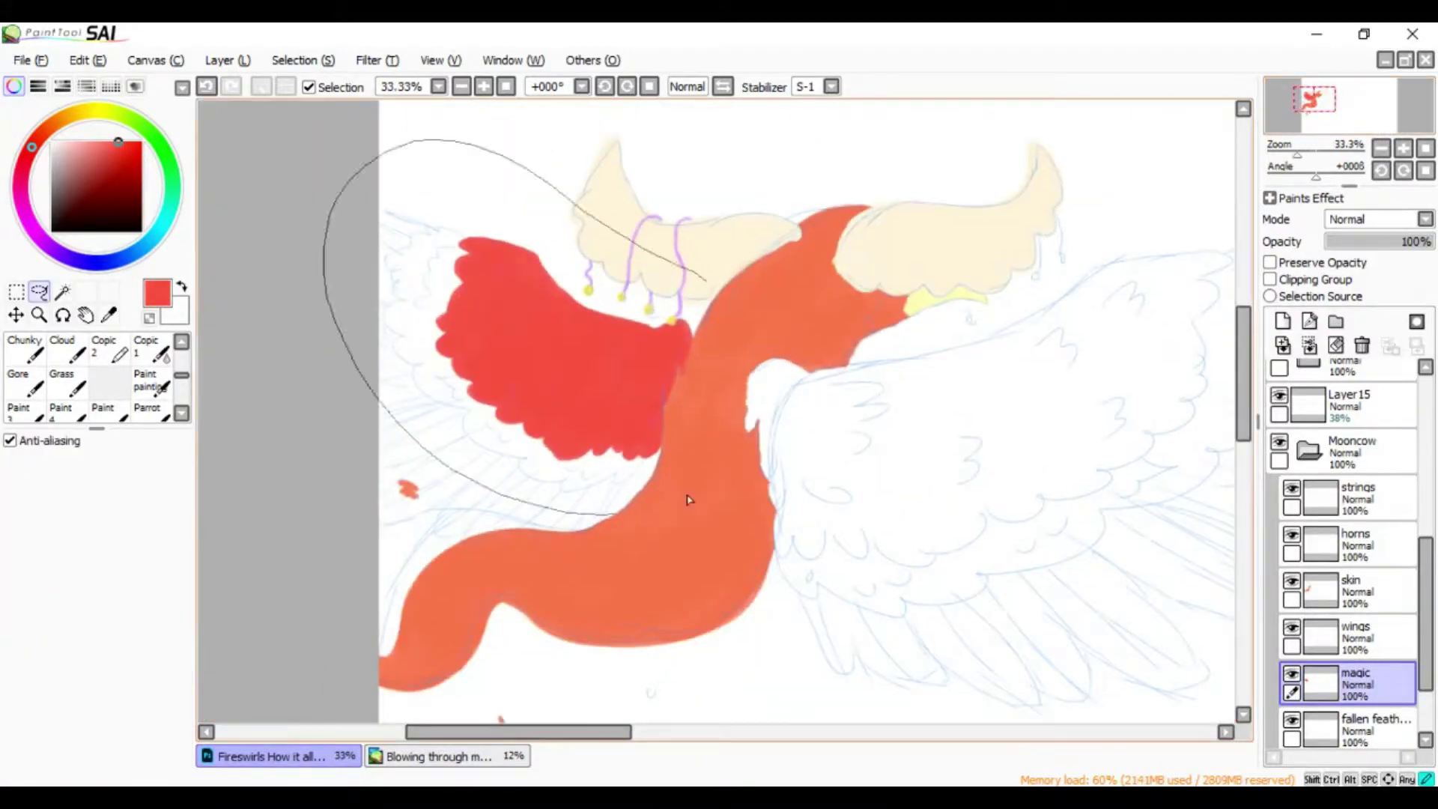
left_click_drag(592, 254, 569, 457)
key("ctrl+t")
left_click_drag(569, 375, 770, 420)
mouse_move(712, 571)
left_mouse_down()
mouse_move(780, 438)
mouse_move(974, 371)
left_mouse_up()
left_click_drag(966, 610, 847, 612)
left_click_drag(499, 542, 440, 592)
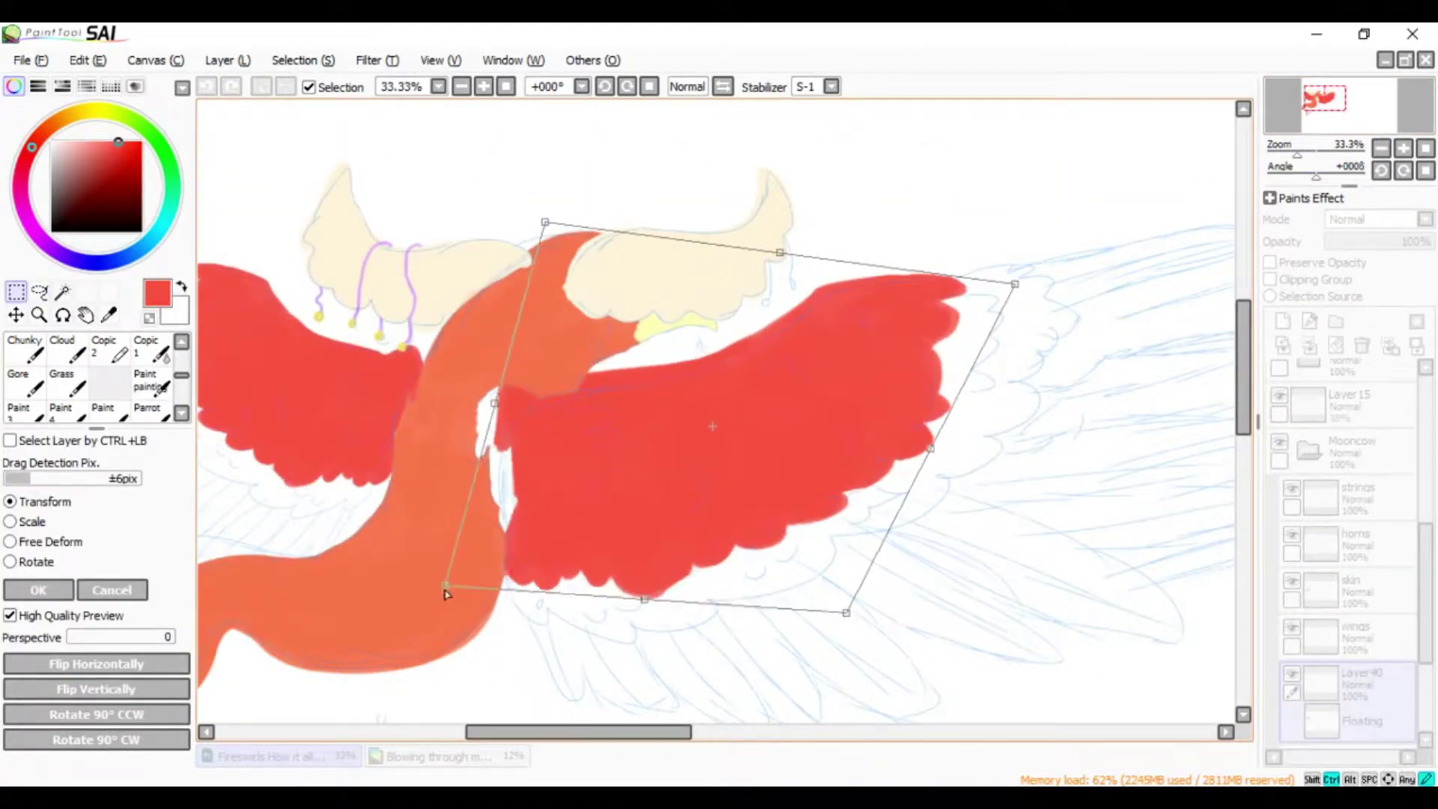
left_click_drag(545, 222, 498, 253)
left_click(38, 589)
Move the new Layer40 above the wings layer
scroll(719, 412, "down", 1)
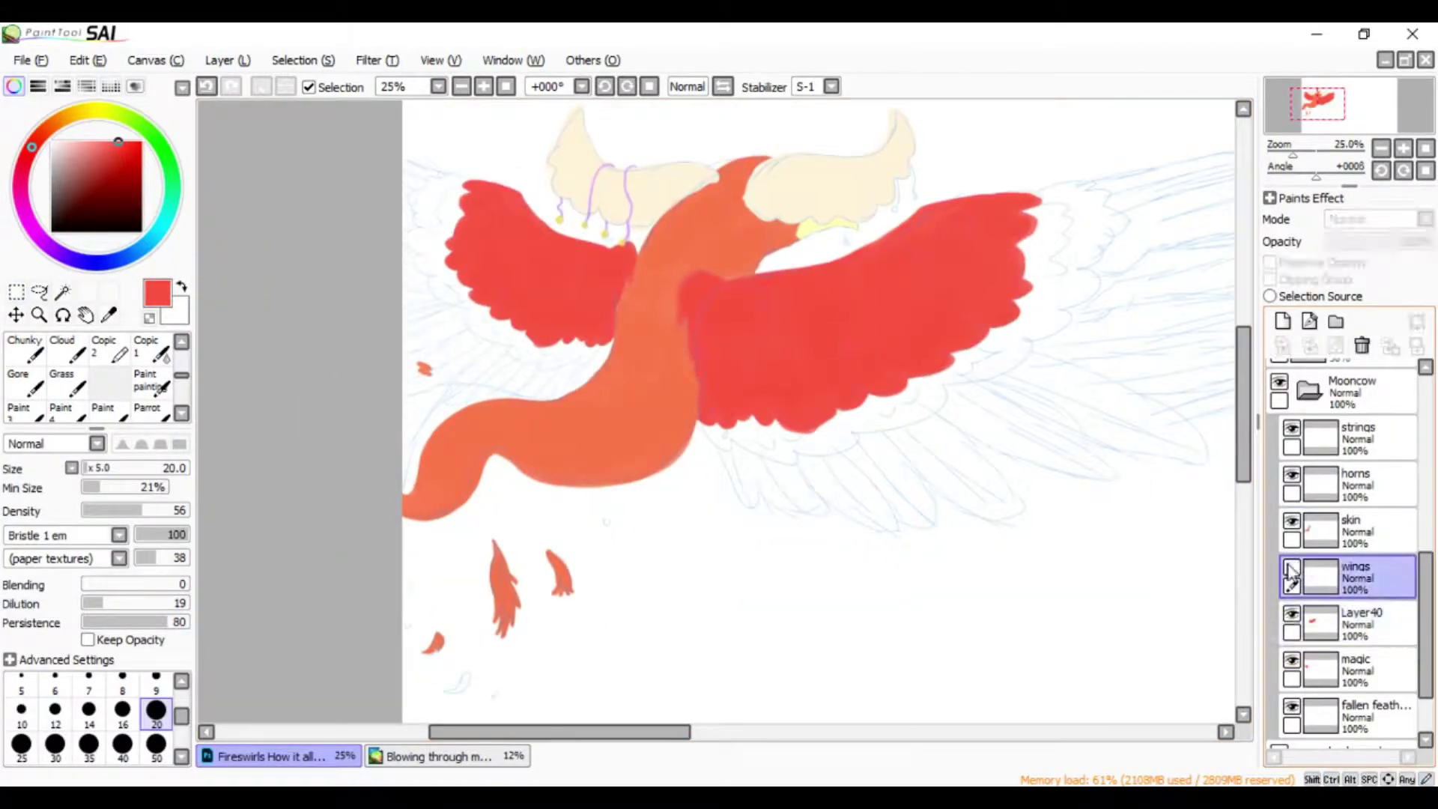
scroll(1329, 666, "down", 1)
left_click_drag(1329, 621, 1329, 569)
double_click(1355, 577)
key("Escape")
scroll(824, 412, "up", 3)
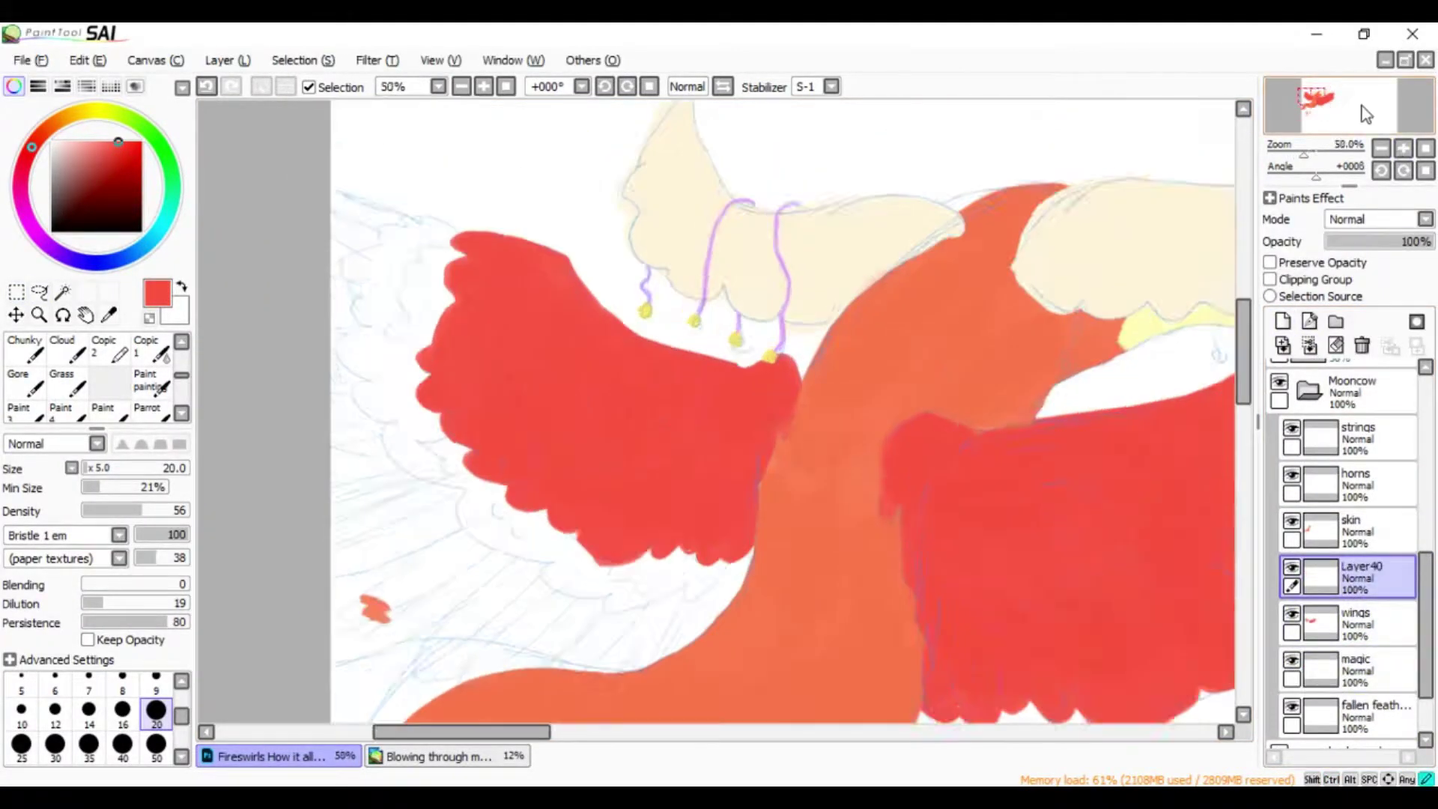
left_click(164, 221)
Outline the left wing's edge in cyan and lay cyan strokes beneath the wings
mouse_move(585, 203)
left_mouse_down()
mouse_move(528, 352)
mouse_move(586, 491)
left_mouse_up()
left_click_drag(1246, 363, 1246, 397)
left_click_drag(1127, 441, 1063, 502)
left_click_drag(1348, 577, 1347, 625)
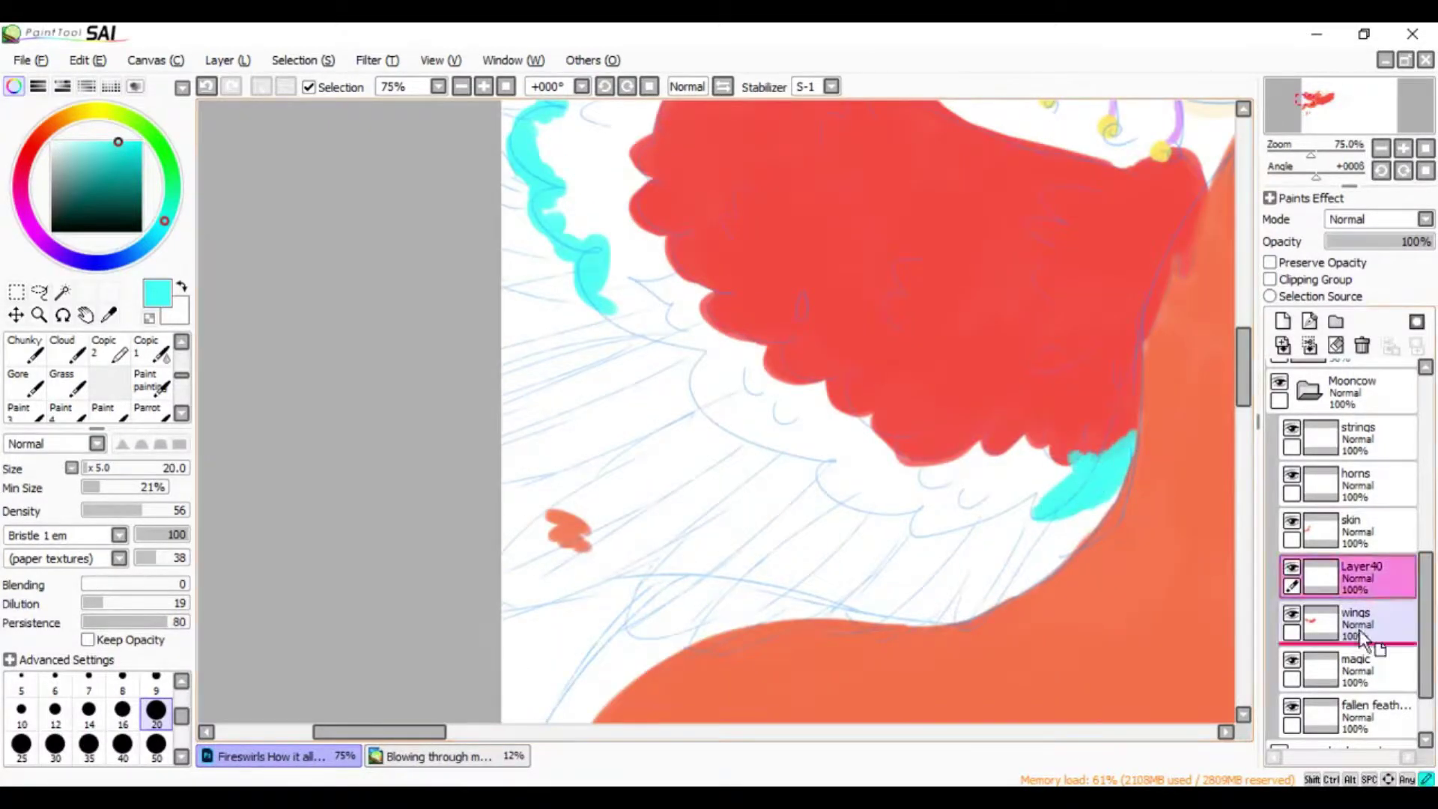
left_click_drag(1130, 442, 1026, 502)
left_click_drag(1041, 450, 910, 524)
scroll(1005, 307, "up", 2)
mouse_move(614, 385)
left_mouse_down()
mouse_move(693, 483)
mouse_move(889, 583)
mouse_move(851, 517)
left_mouse_up()
Add cyan strokes along the upper wing, briefly toggling the eraser before returning to Bristle
scroll(731, 539, "up", 4)
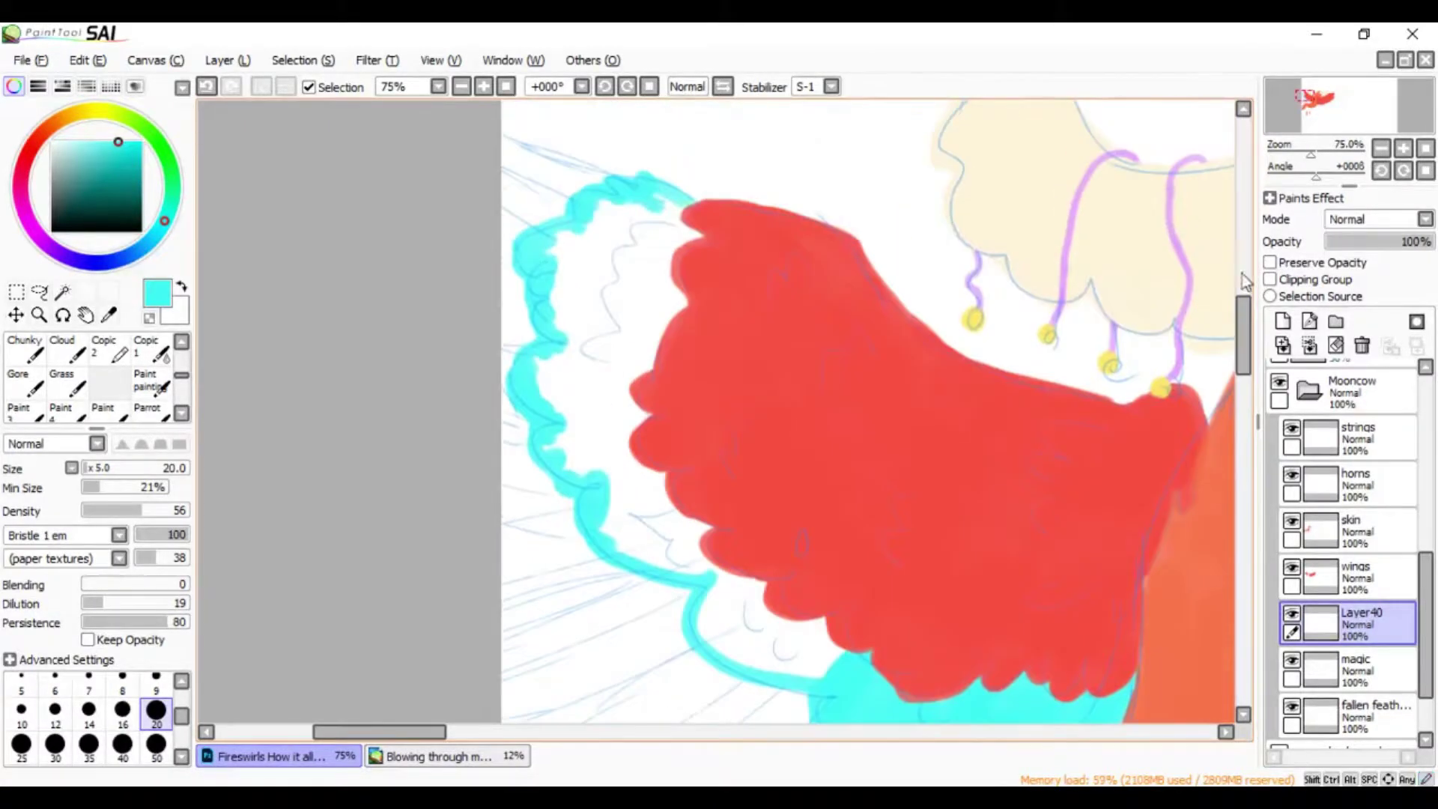
left_click_drag(689, 202, 562, 285)
left_click_drag(666, 239, 539, 352)
left_click_drag(578, 295, 689, 300)
key("e")
key("b")
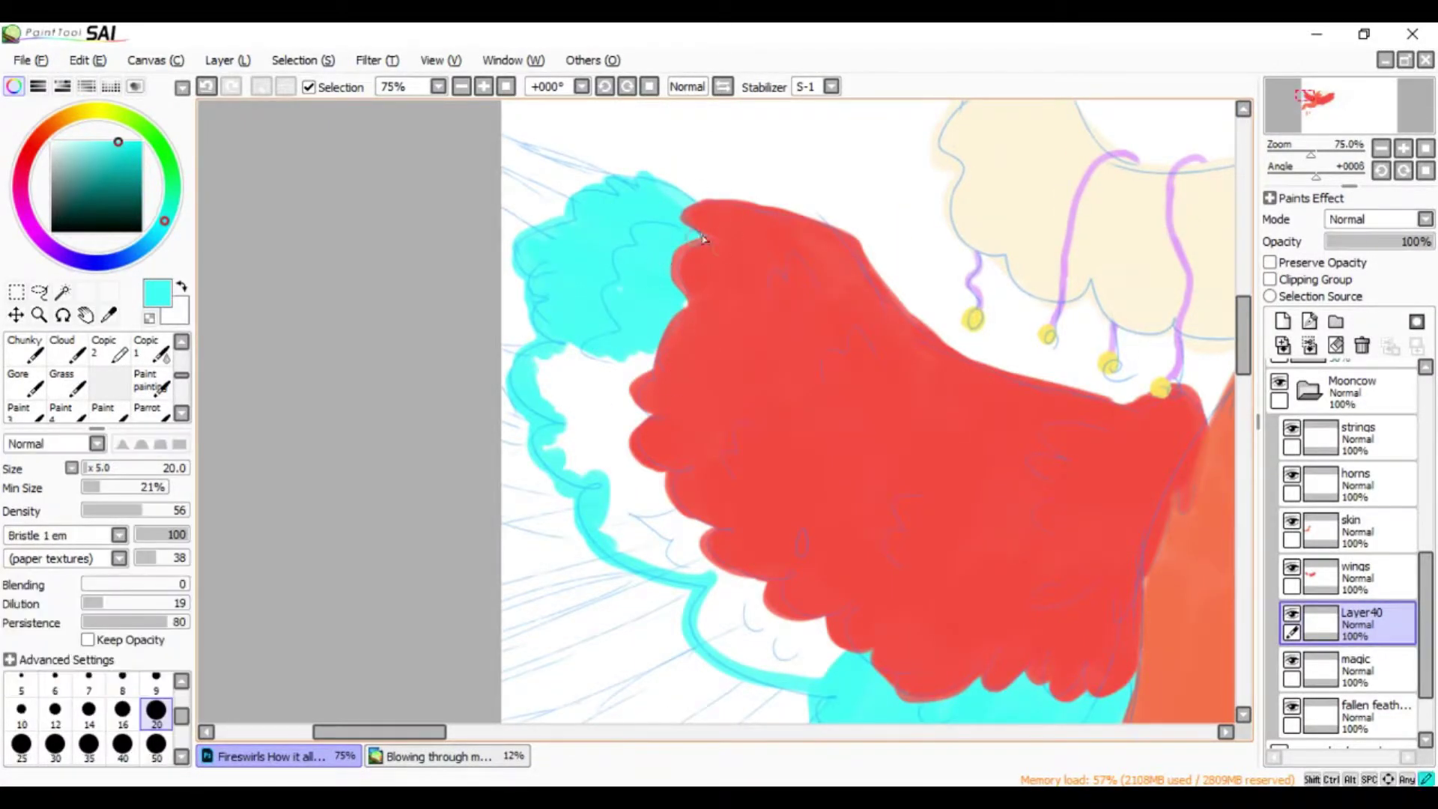
scroll(1241, 350, "down", 1)
scroll(1242, 351, "down", 3)
Paint cyan feathers below the red wing with a larger brush
left_click_drag(586, 289, 644, 404)
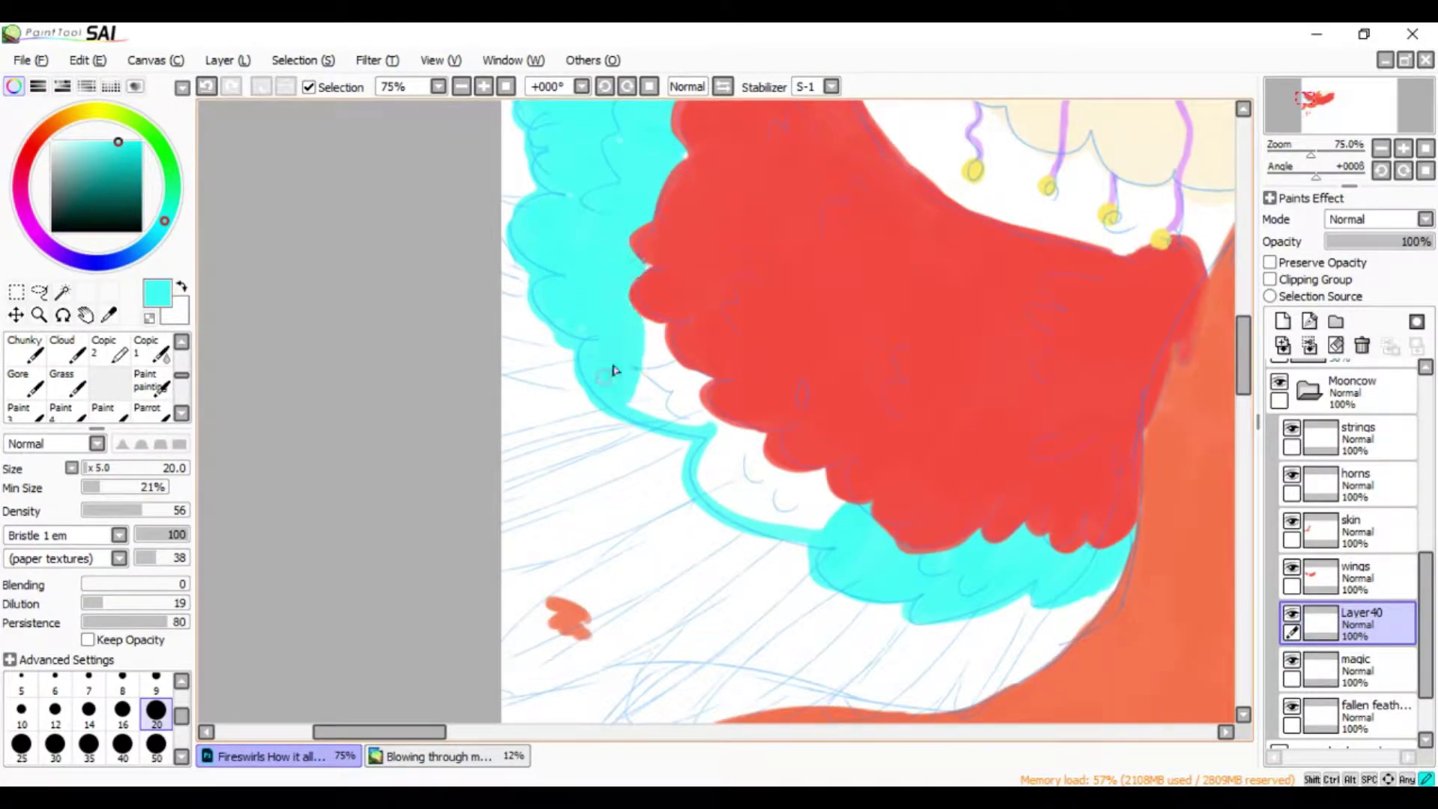
mouse_move(628, 322)
left_mouse_down()
mouse_move(771, 487)
mouse_move(846, 532)
left_mouse_up()
left_click(88, 745)
left_click(1384, 148)
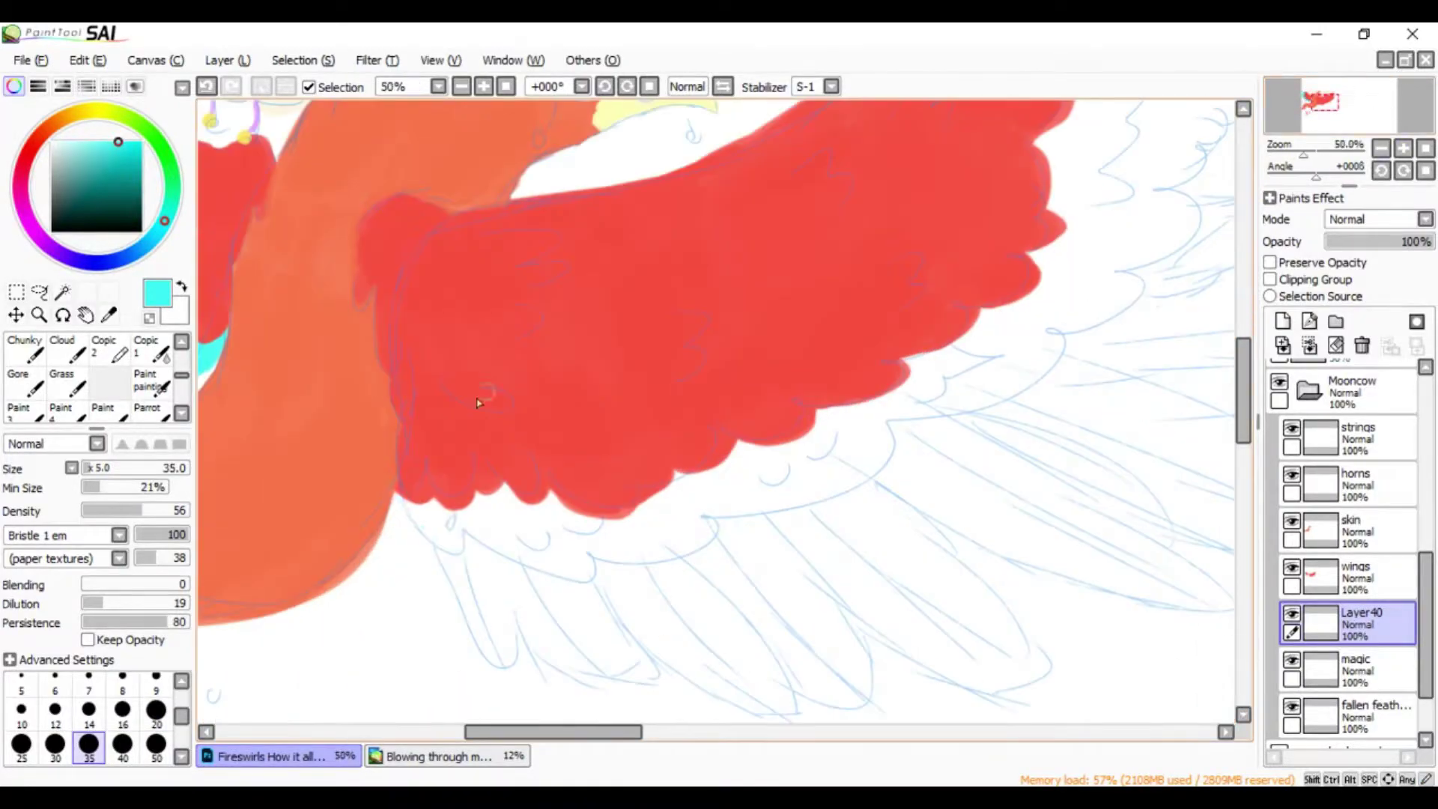
left_click_drag(469, 500, 506, 496)
Paint cyan beyond the red wing tip and along the lower wing
scroll(664, 560, "up", 2)
scroll(664, 560, "right", 3)
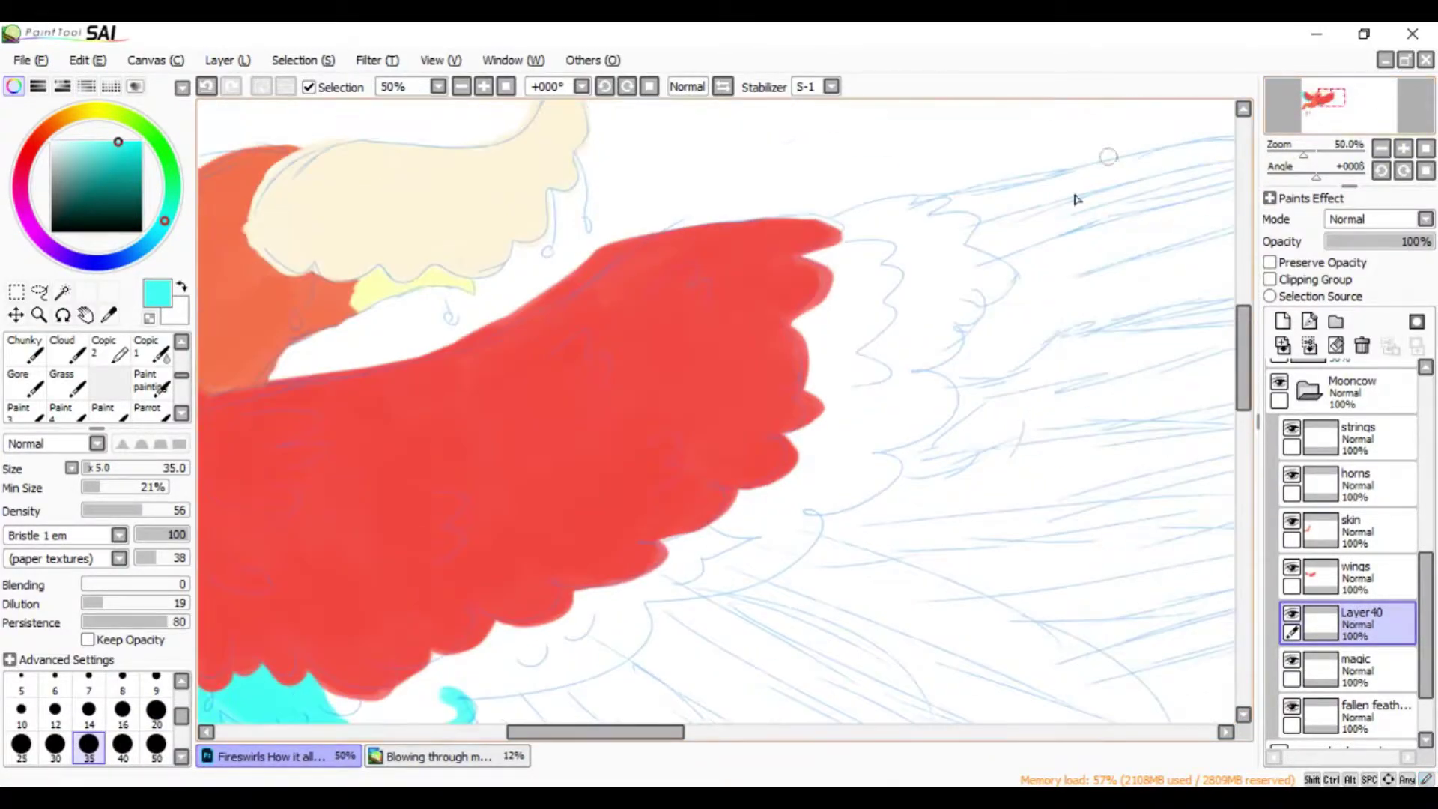
mouse_move(839, 224)
left_mouse_down()
mouse_move(981, 269)
mouse_move(823, 315)
left_mouse_up()
mouse_move(861, 270)
left_mouse_down()
mouse_move(978, 328)
mouse_move(809, 322)
mouse_move(906, 450)
mouse_move(966, 382)
left_mouse_up()
scroll(749, 412, "down", 2)
scroll(749, 411, "left", 3)
mouse_move(524, 569)
left_mouse_down()
mouse_move(794, 479)
mouse_move(816, 426)
left_mouse_up()
Paint cyan along the lower wing edge, then pick a blue paint colour
scroll(748, 450, "up", 2)
mouse_move(1056, 382)
left_mouse_down()
mouse_move(962, 447)
mouse_move(911, 457)
left_mouse_up()
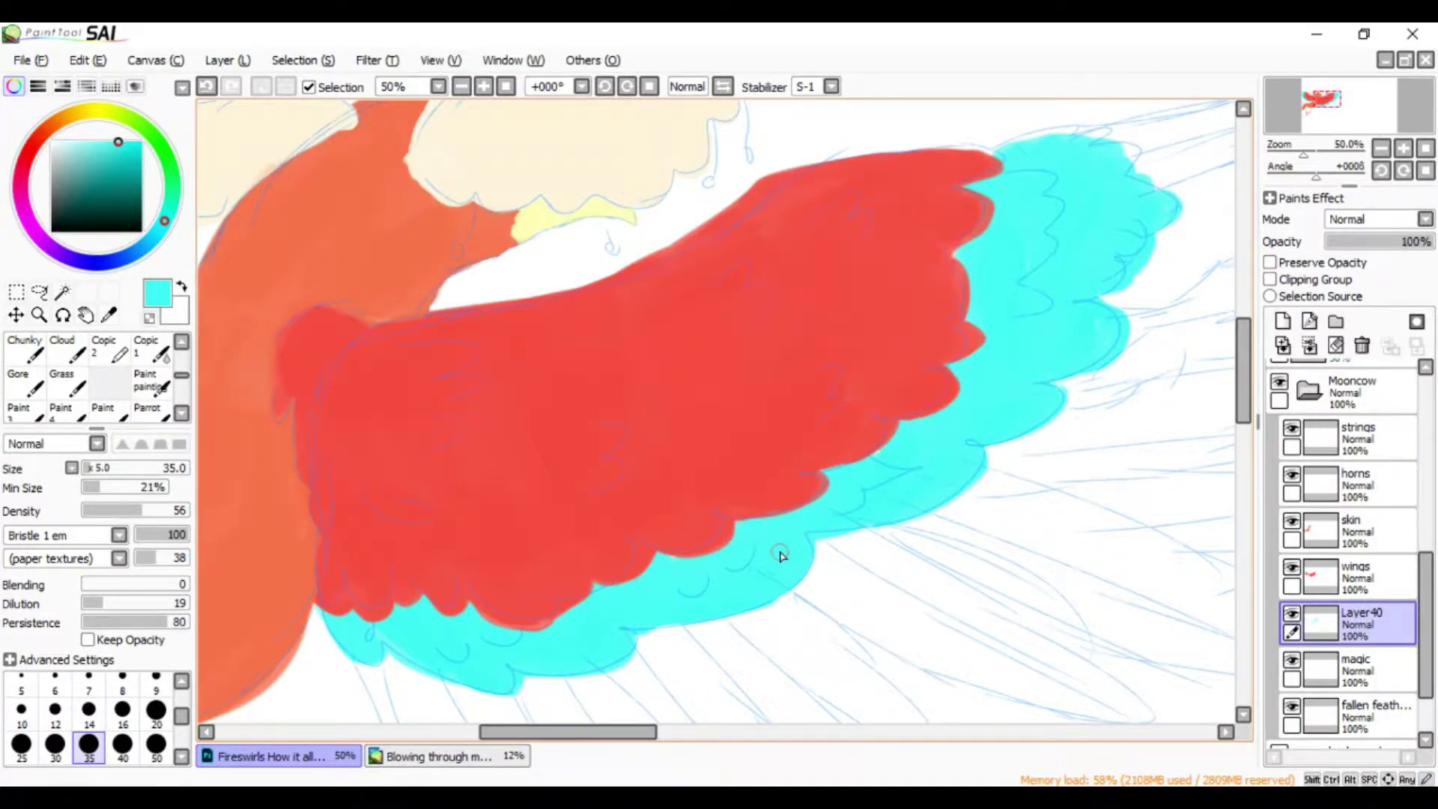
scroll(778, 554, "down", 2)
scroll(778, 554, "up", 1)
left_click(290, 248, "alt")
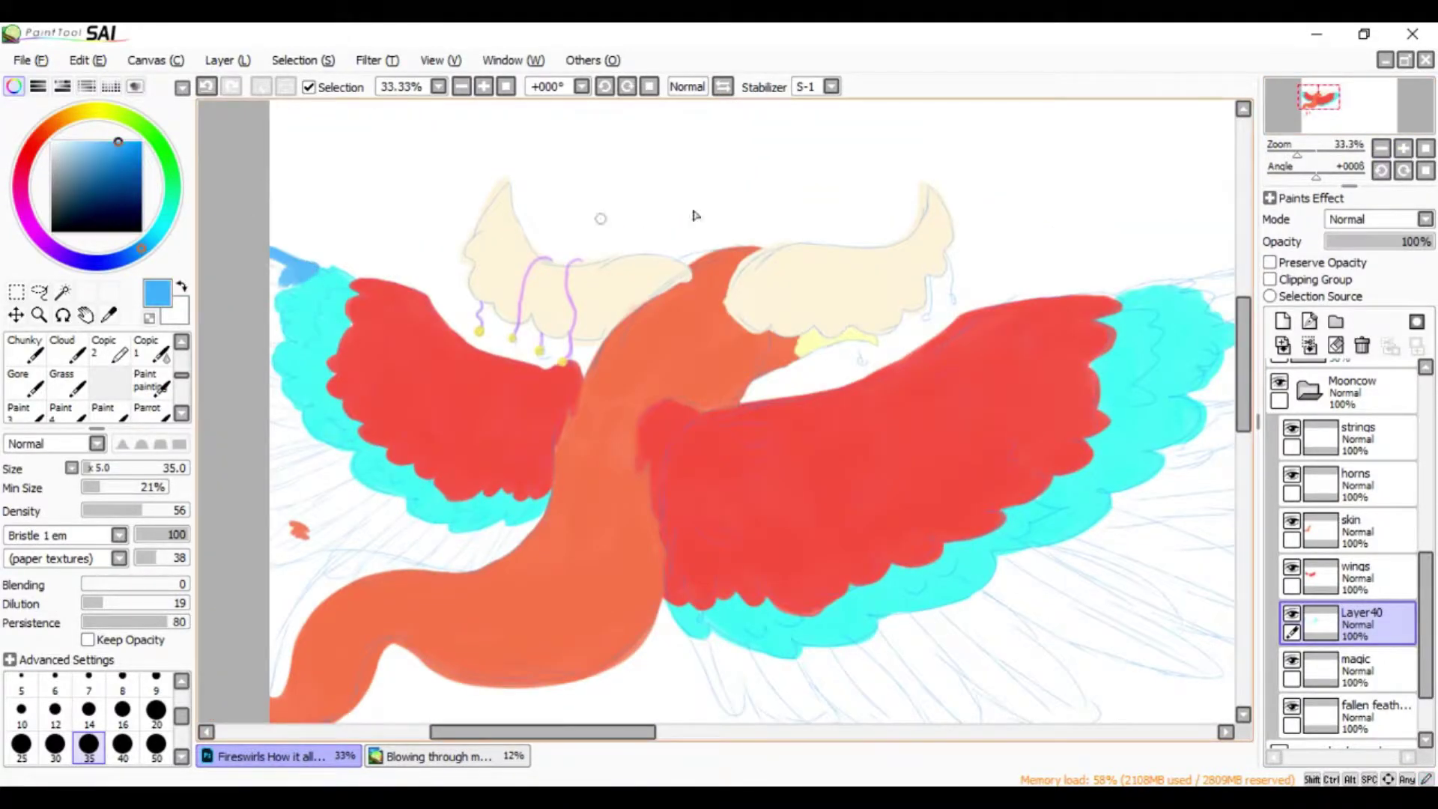
scroll(554, 277, "up", 1)
On new Layer41, paint blue strokes below the cyan wing edge
key("ctrl+shift+n")
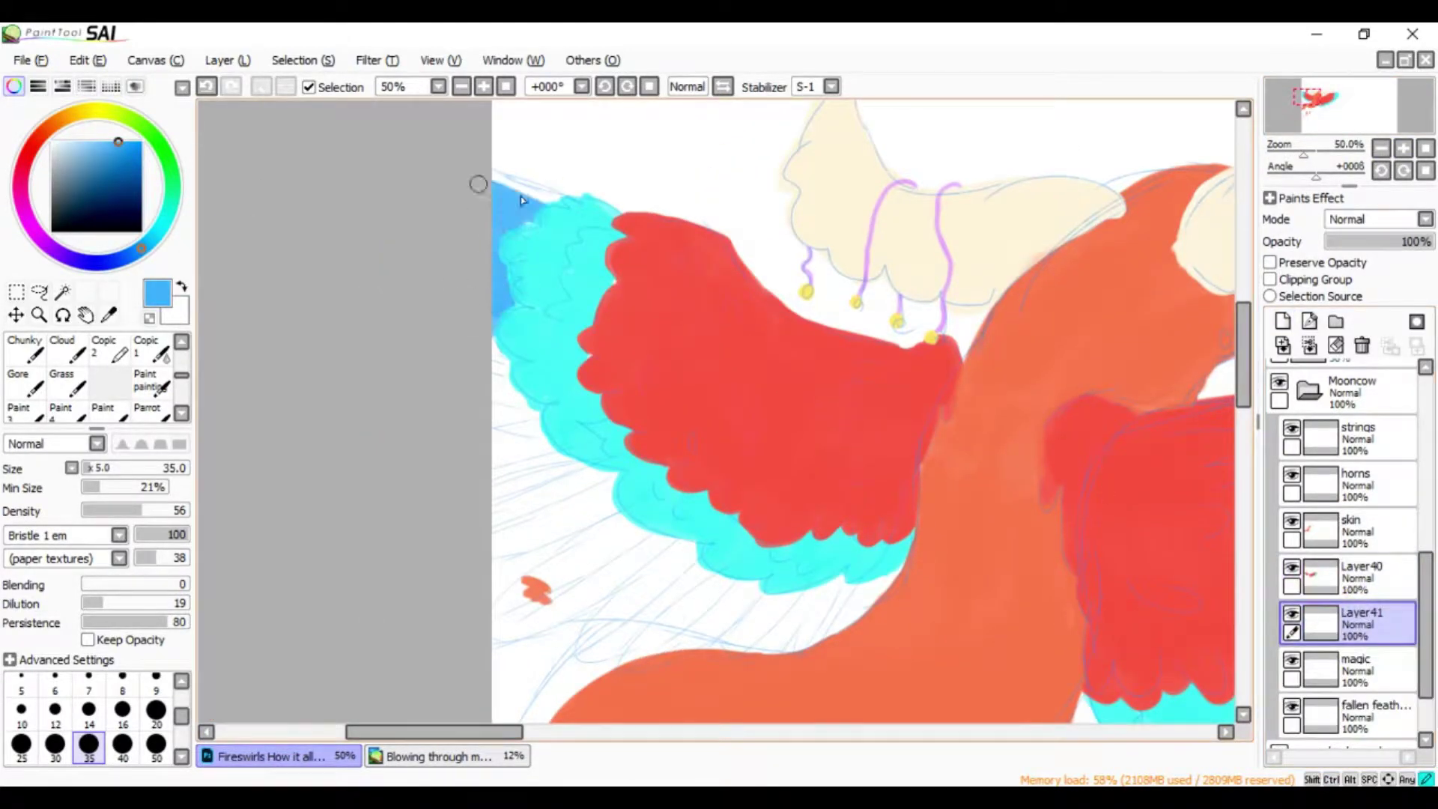
left_click_drag(567, 465, 502, 524)
left_click_drag(688, 550, 531, 583)
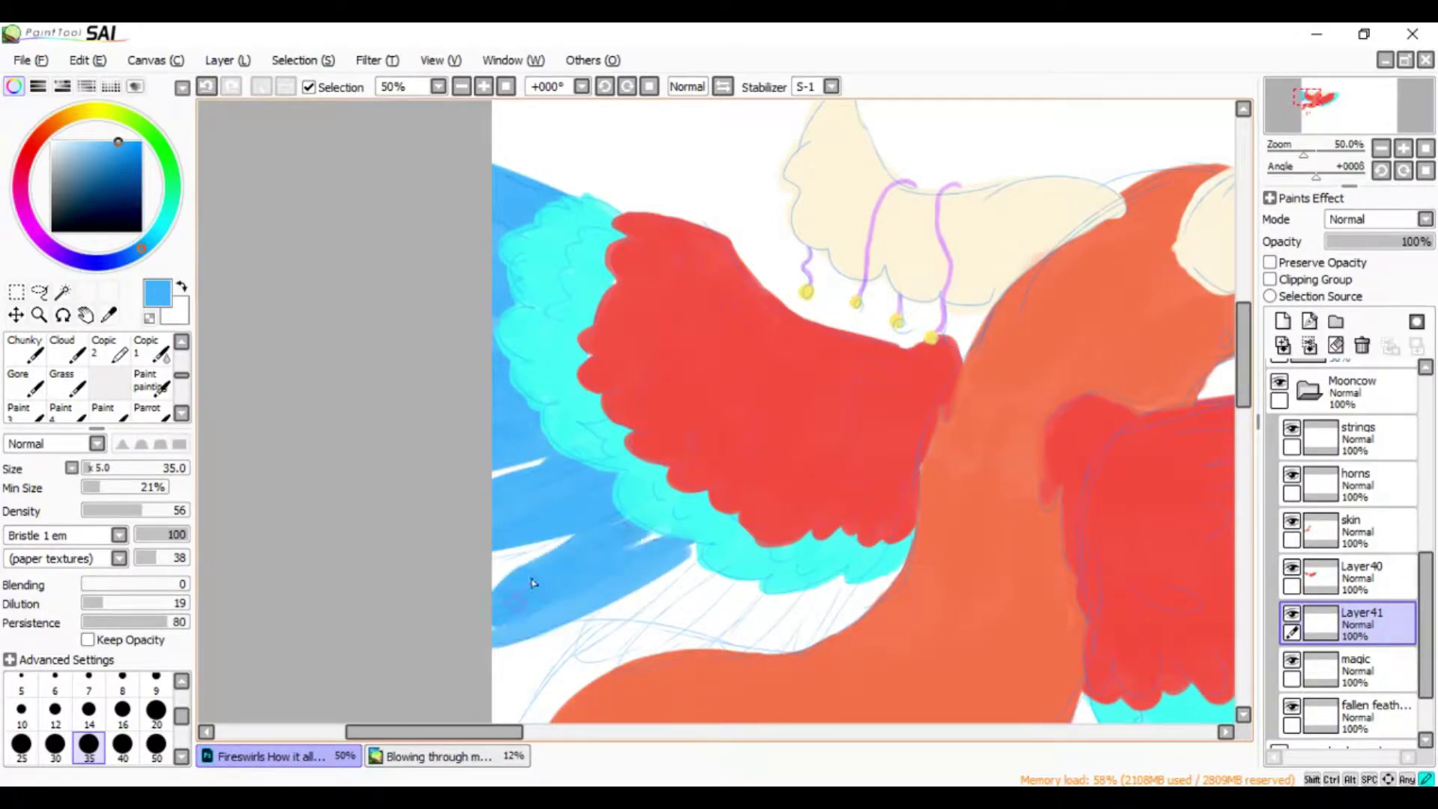
scroll(555, 480, "down", 3)
mouse_move(812, 458)
left_mouse_down()
mouse_move(684, 411)
mouse_move(807, 494)
left_mouse_up()
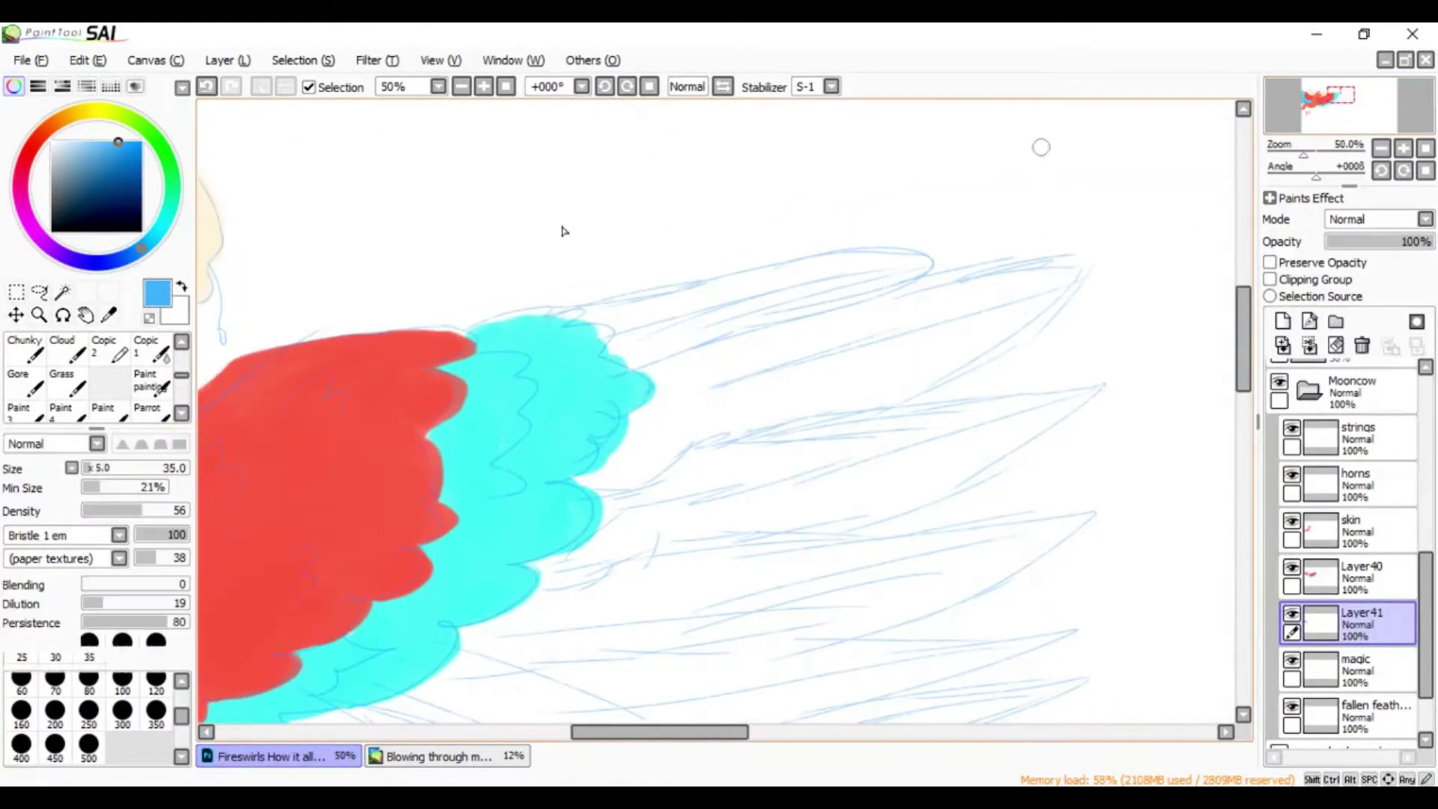
Paint a long blue feather on the upper wing extending toward the tip
left_click_drag(580, 322, 929, 258)
left_click_drag(599, 352, 823, 307)
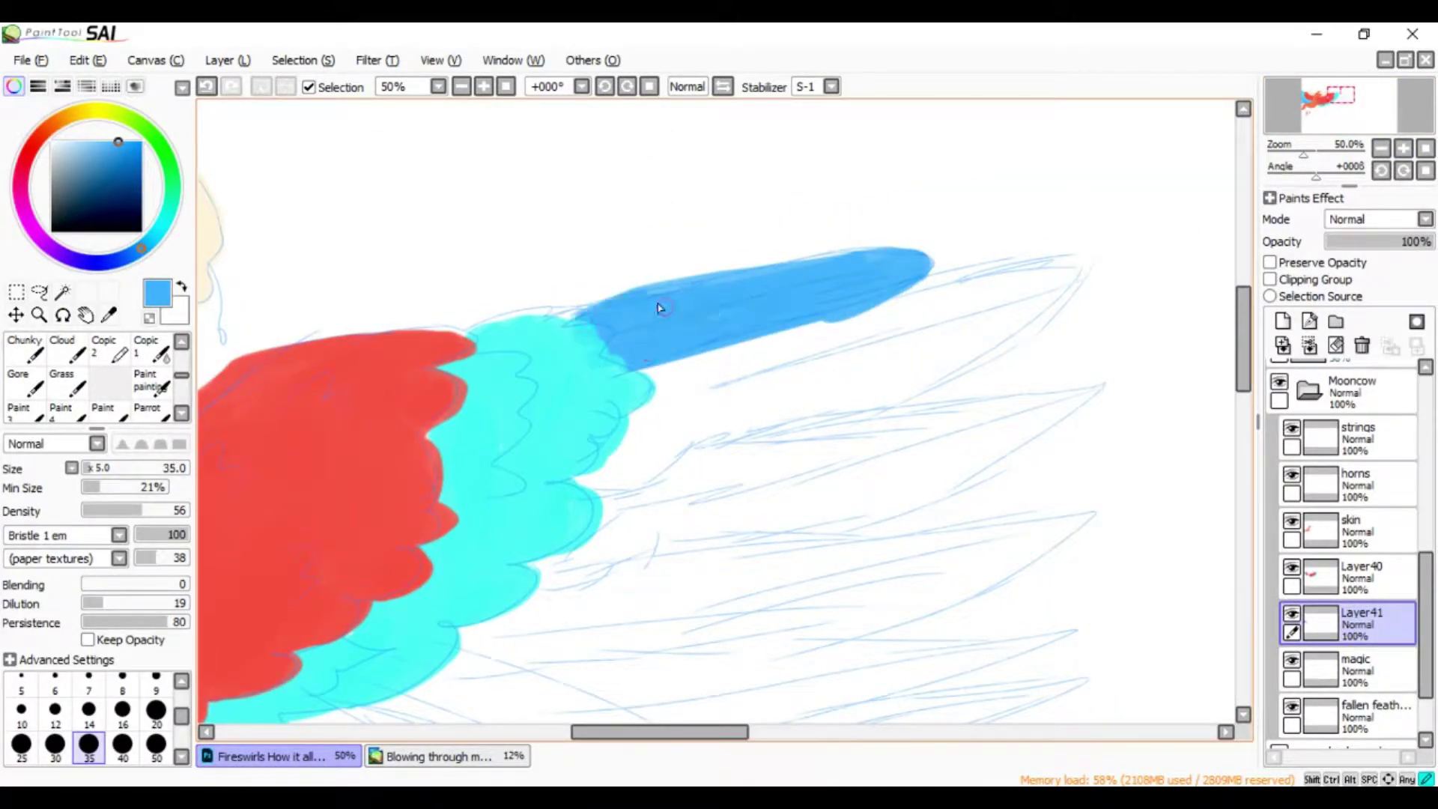
mouse_move(966, 360)
left_mouse_down()
mouse_move(1078, 268)
mouse_move(651, 441)
left_mouse_up()
left_click_drag(779, 337, 629, 419)
scroll(796, 371, "down", 2)
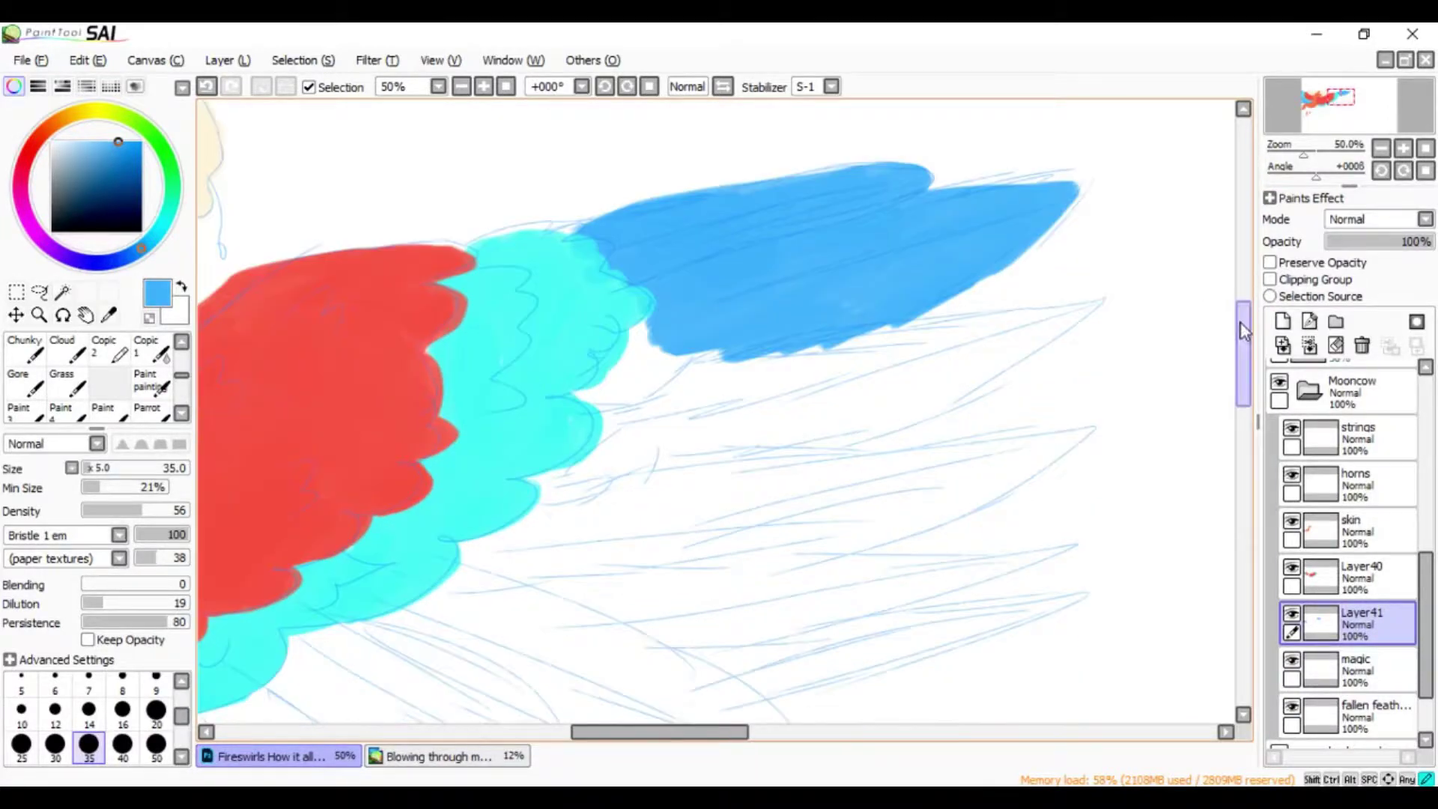
mouse_move(689, 322)
left_mouse_down()
mouse_move(631, 429)
mouse_move(772, 352)
left_mouse_up()
mouse_move(749, 404)
left_mouse_down()
mouse_move(1108, 292)
mouse_move(876, 419)
left_mouse_up()
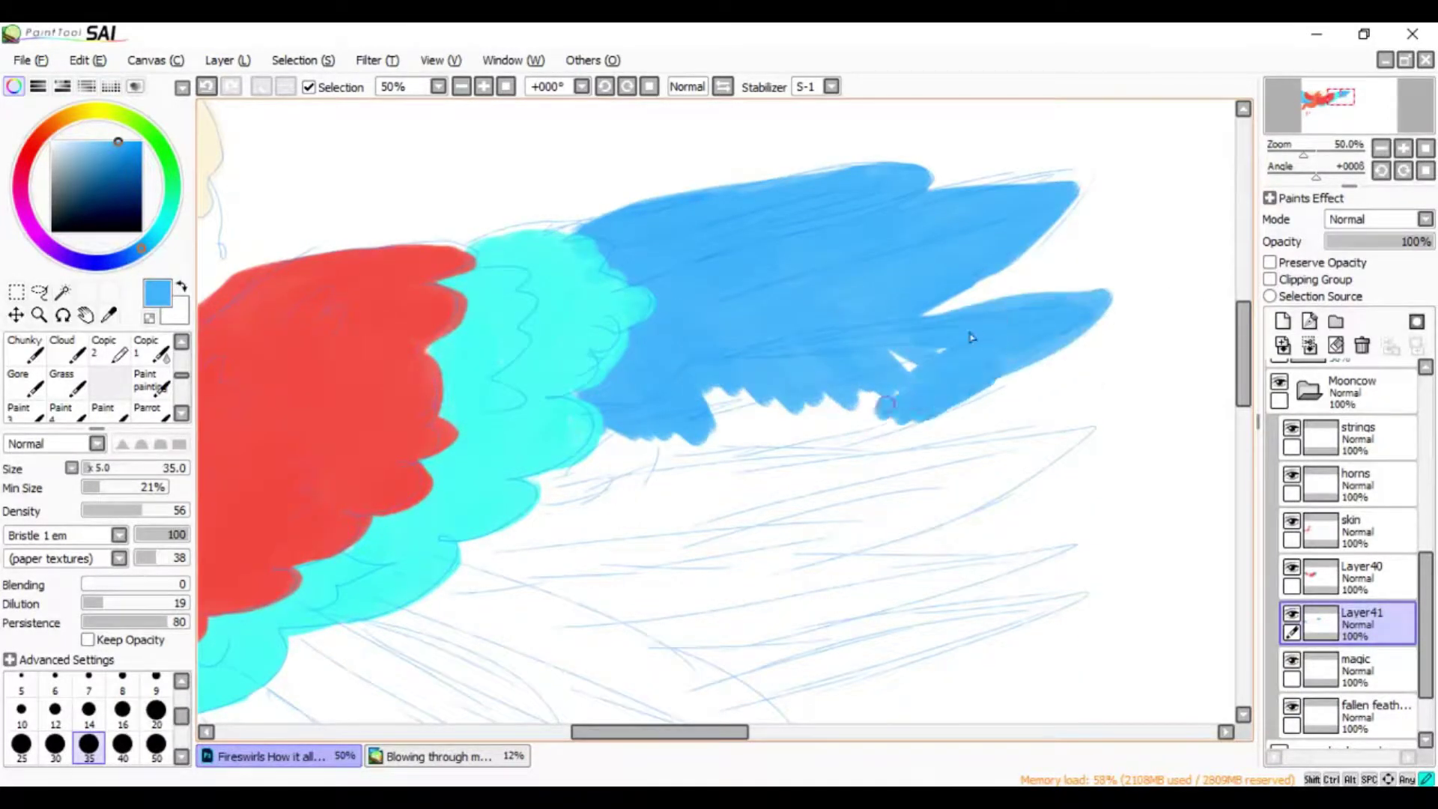
left_click_drag(944, 345, 869, 375)
scroll(899, 360, "down", 1)
mouse_move(576, 419)
left_mouse_down()
mouse_move(876, 382)
mouse_move(756, 404)
left_mouse_up()
Paint a blue band under the cyan feathers and a lower-left feather tip
scroll(824, 375, "left", 3)
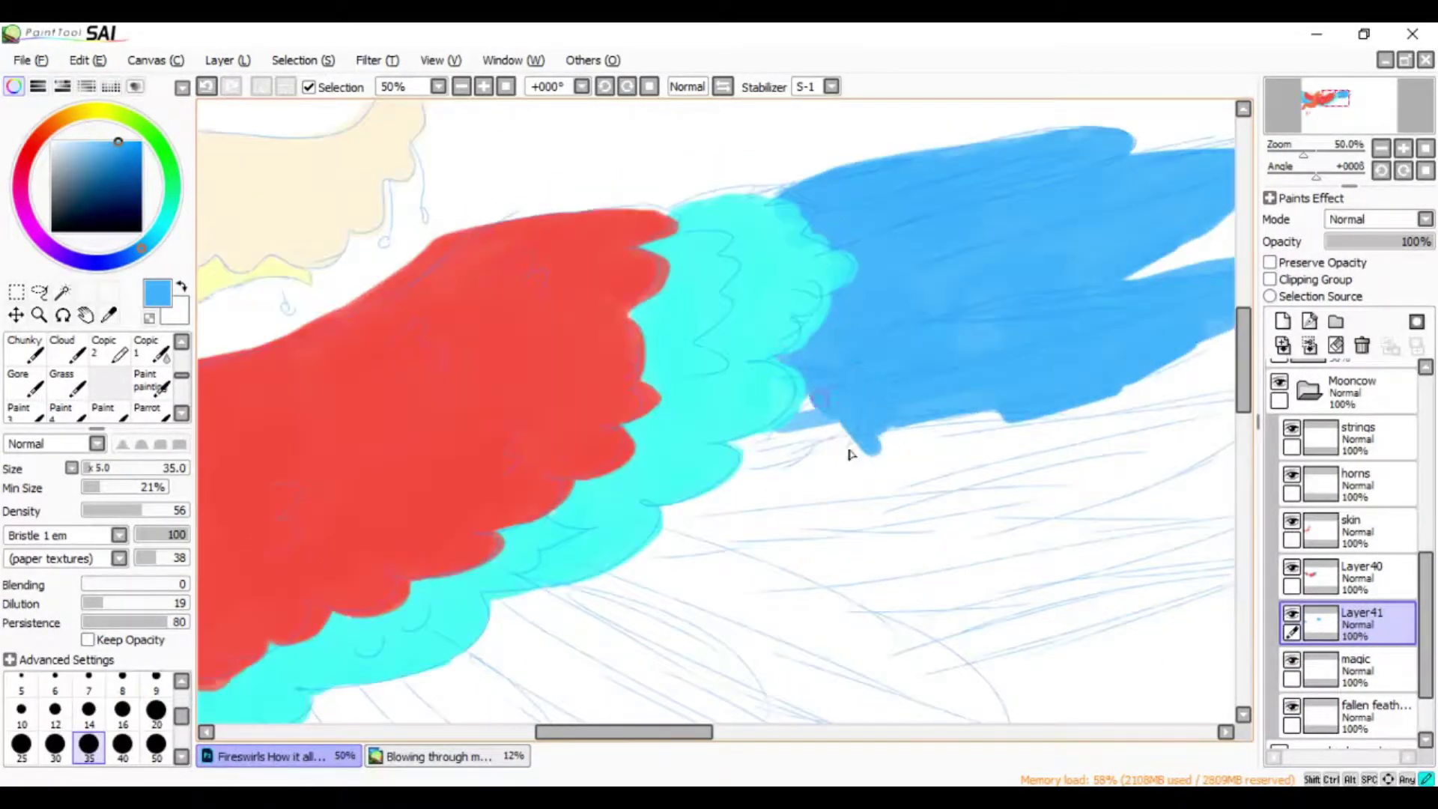
left_click_drag(1243, 322, 1243, 367)
scroll(374, 487, "left", 3)
mouse_move(359, 464)
left_mouse_down()
mouse_move(449, 554)
mouse_move(684, 503)
mouse_move(760, 440)
mouse_move(876, 412)
left_mouse_up()
mouse_move(1051, 227)
left_mouse_down()
mouse_move(928, 367)
mouse_move(809, 405)
left_mouse_up()
mouse_move(359, 502)
left_mouse_down()
mouse_move(441, 584)
mouse_move(569, 595)
left_mouse_up()
Paint blue lower-left flight feathers, panning with the scrollbars
left_click_drag(554, 738, 581, 737)
left_click_drag(405, 532, 592, 637)
left_click_drag(580, 738, 603, 738)
left_click_drag(389, 501, 524, 628)
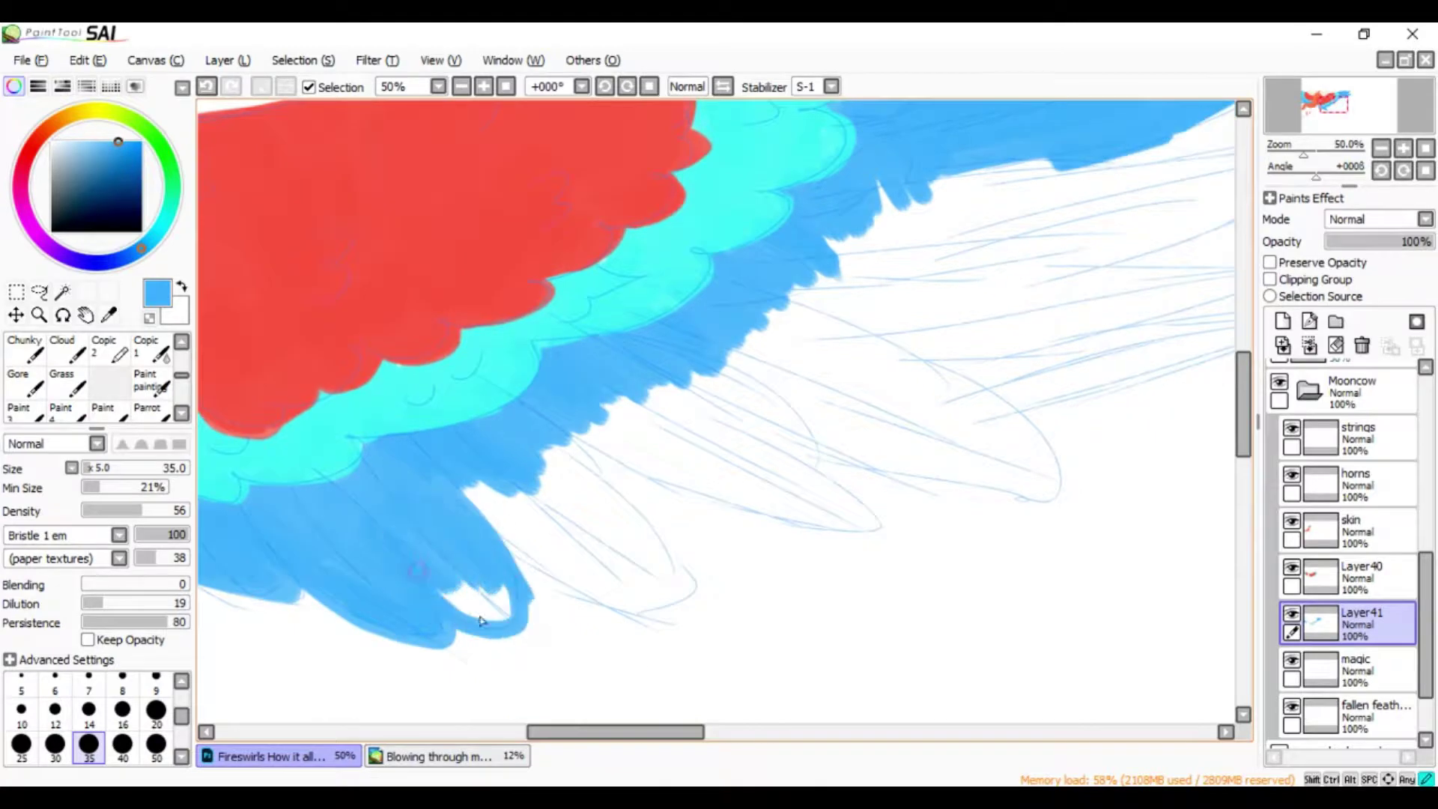
mouse_move(703, 599)
left_mouse_down()
mouse_move(526, 495)
mouse_move(674, 599)
left_mouse_up()
left_click_drag(547, 450, 629, 569)
left_click_drag(614, 731, 638, 731)
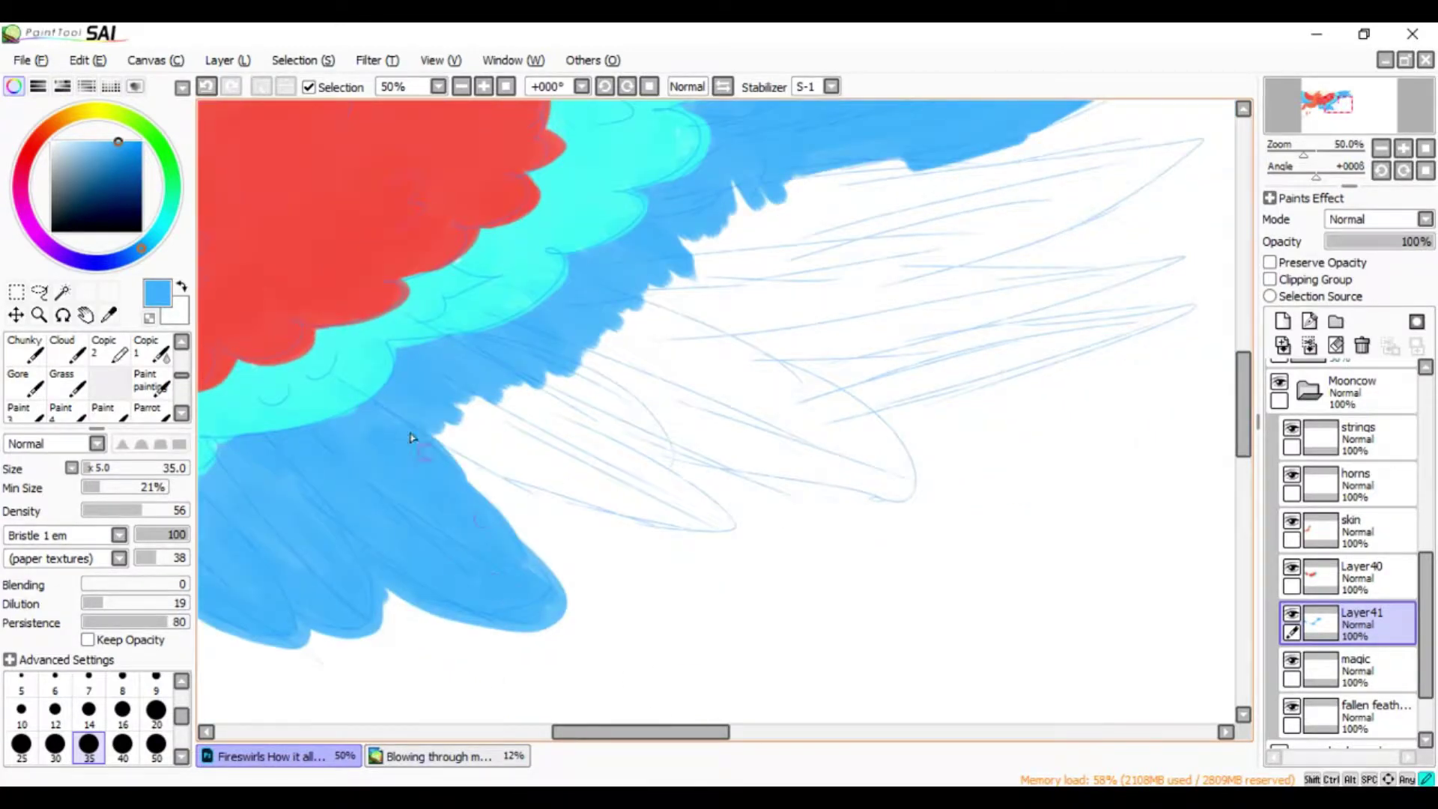
left_click_drag(442, 433, 711, 517)
Fill more blue into the lower flight feathers
mouse_move(659, 479)
left_mouse_down()
mouse_move(473, 437)
mouse_move(603, 475)
left_mouse_up()
left_click_drag(1242, 404, 1243, 383)
left_click_drag(640, 731, 669, 731)
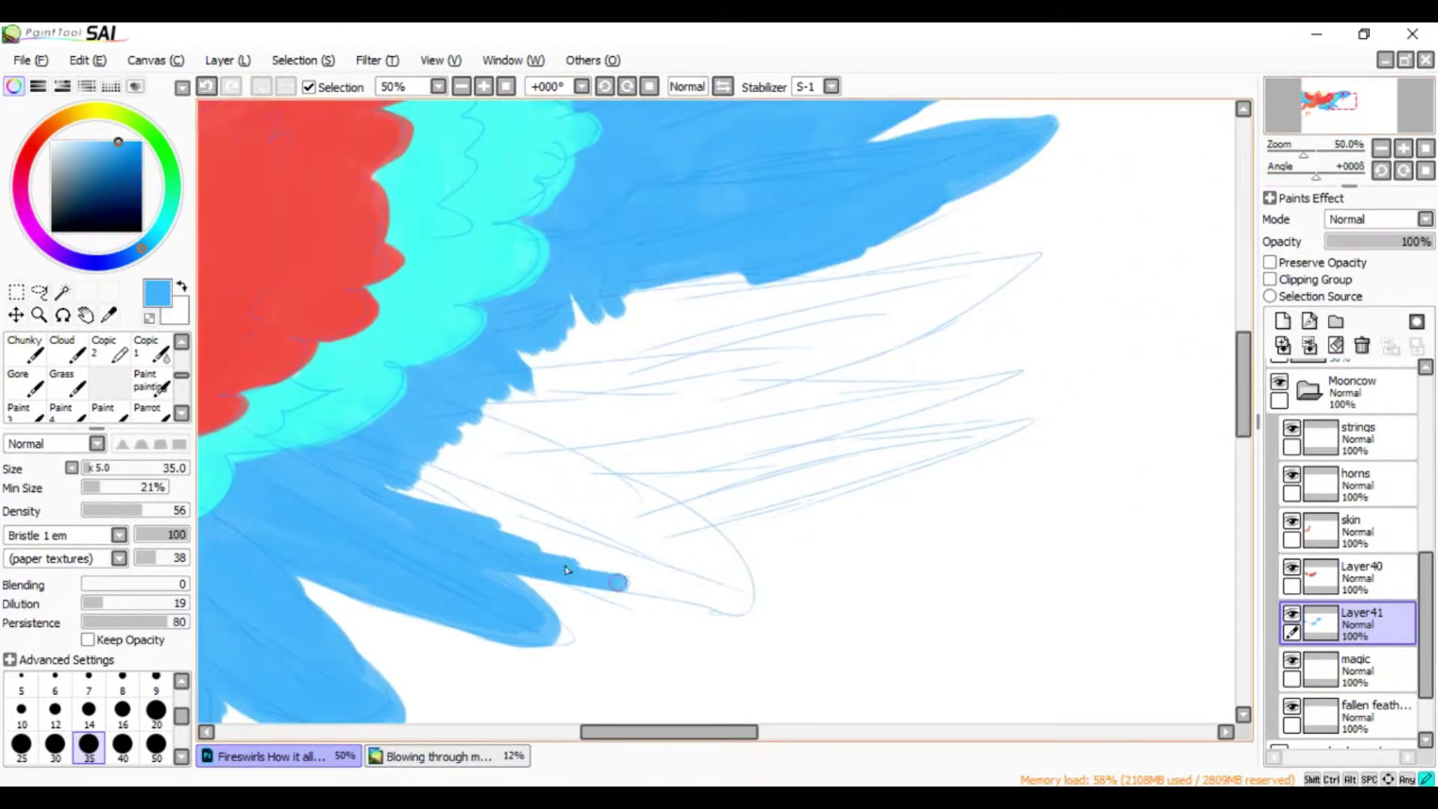
left_click_drag(435, 479, 752, 599)
mouse_move(753, 599)
left_mouse_down()
mouse_move(537, 466)
mouse_move(719, 569)
left_mouse_up()
left_click_drag(479, 486, 685, 502)
scroll(1181, 372, "down", 2)
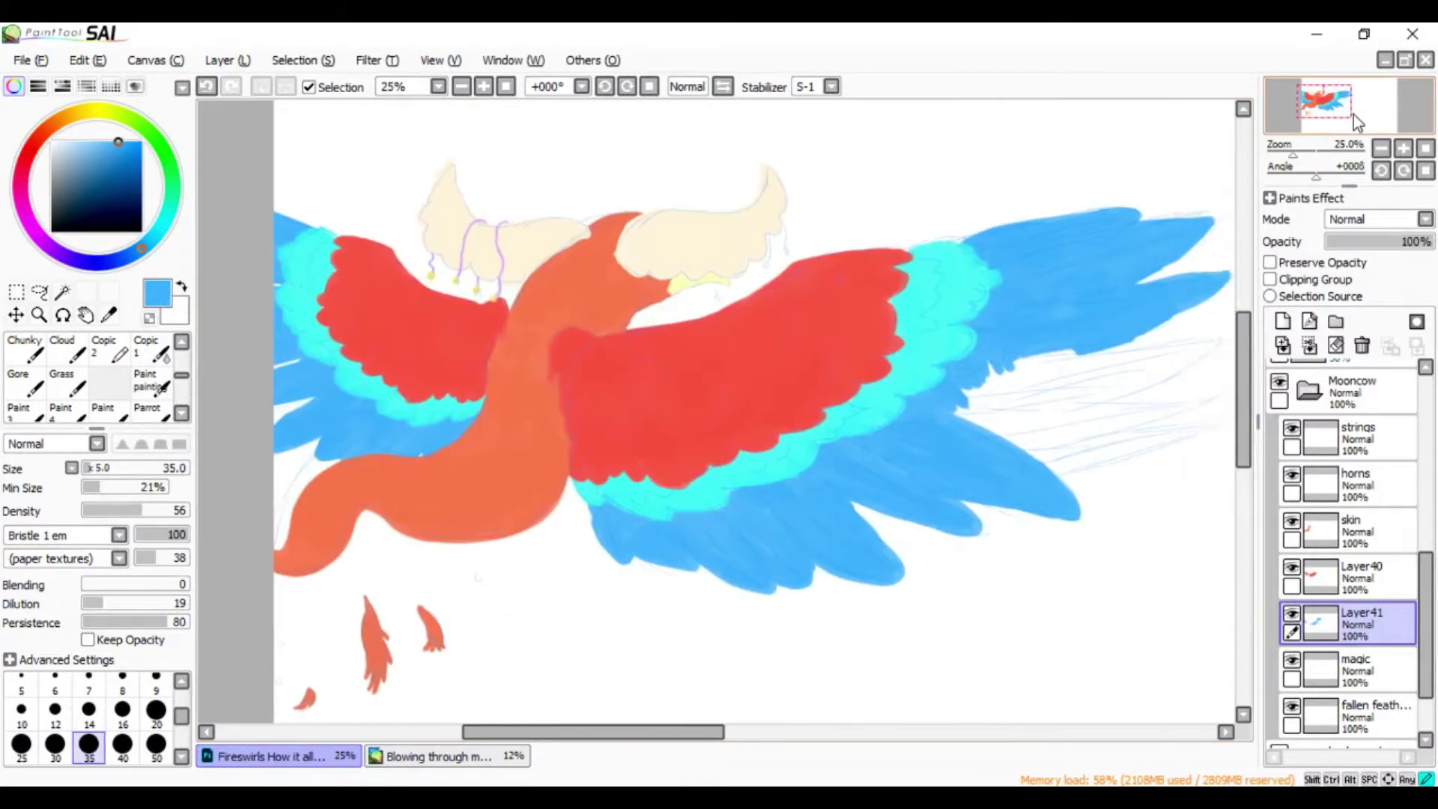
scroll(640, 380, "up", 1)
Fill the remaining white gap with a blue feather using a larger brush
mouse_move(641, 380)
left_mouse_down()
mouse_move(704, 464)
mouse_move(779, 502)
mouse_move(955, 449)
mouse_move(691, 458)
left_mouse_up()
key("bracketright")
key("bracketright")
mouse_move(749, 357)
left_mouse_down()
mouse_move(892, 385)
mouse_move(760, 390)
left_mouse_up()
Lock Layer41's transparency and add a new clipped layer above the red wings
scroll(680, 517, "down", 2)
left_click(1269, 262)
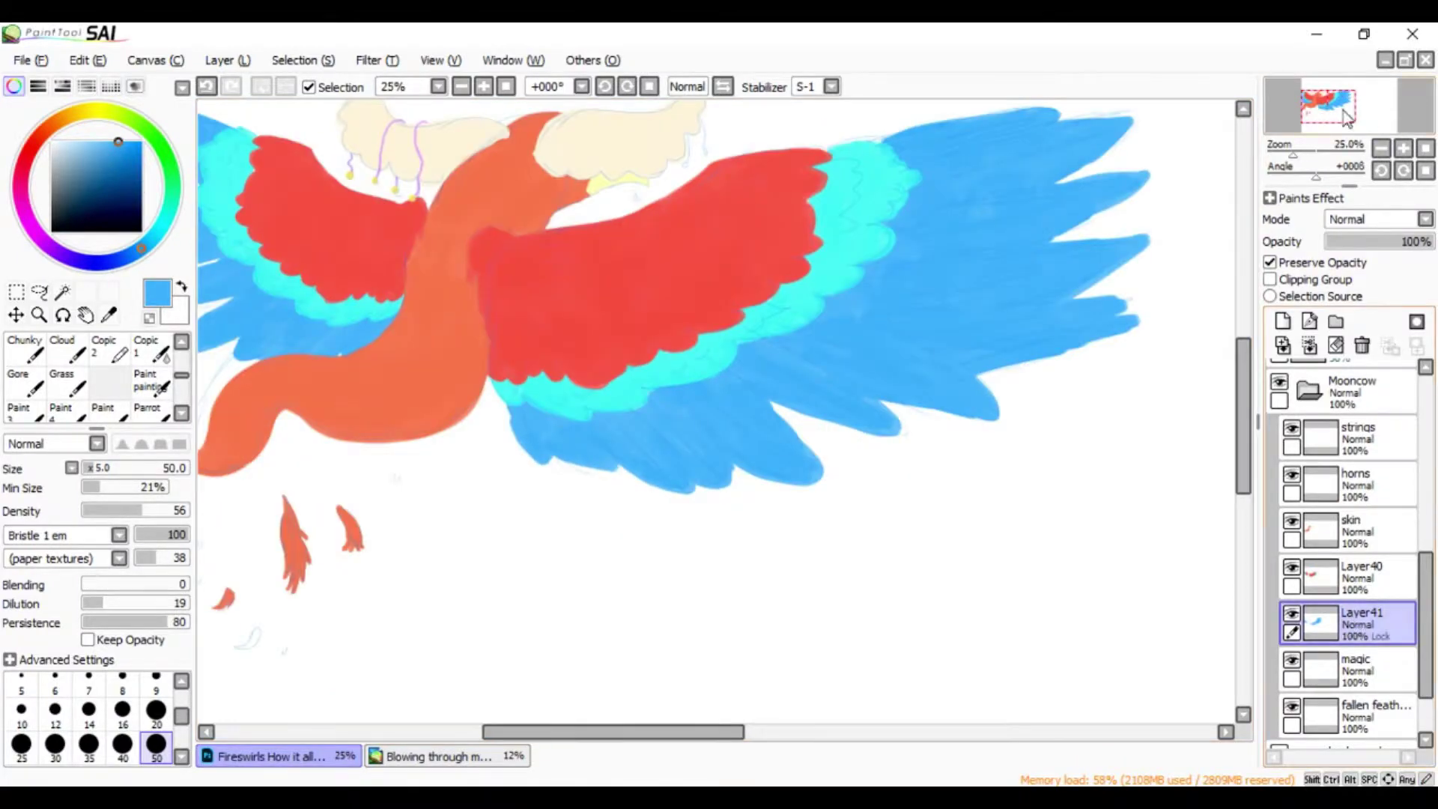
scroll(719, 412, "up", 1)
key("bracketright")
key("bracketright")
key("bracketright")
key("ctrl+shift+n")
Paint orange shading along the red wing's lower edge and blend it with a soft brush
left_click_drag(633, 296, 607, 355)
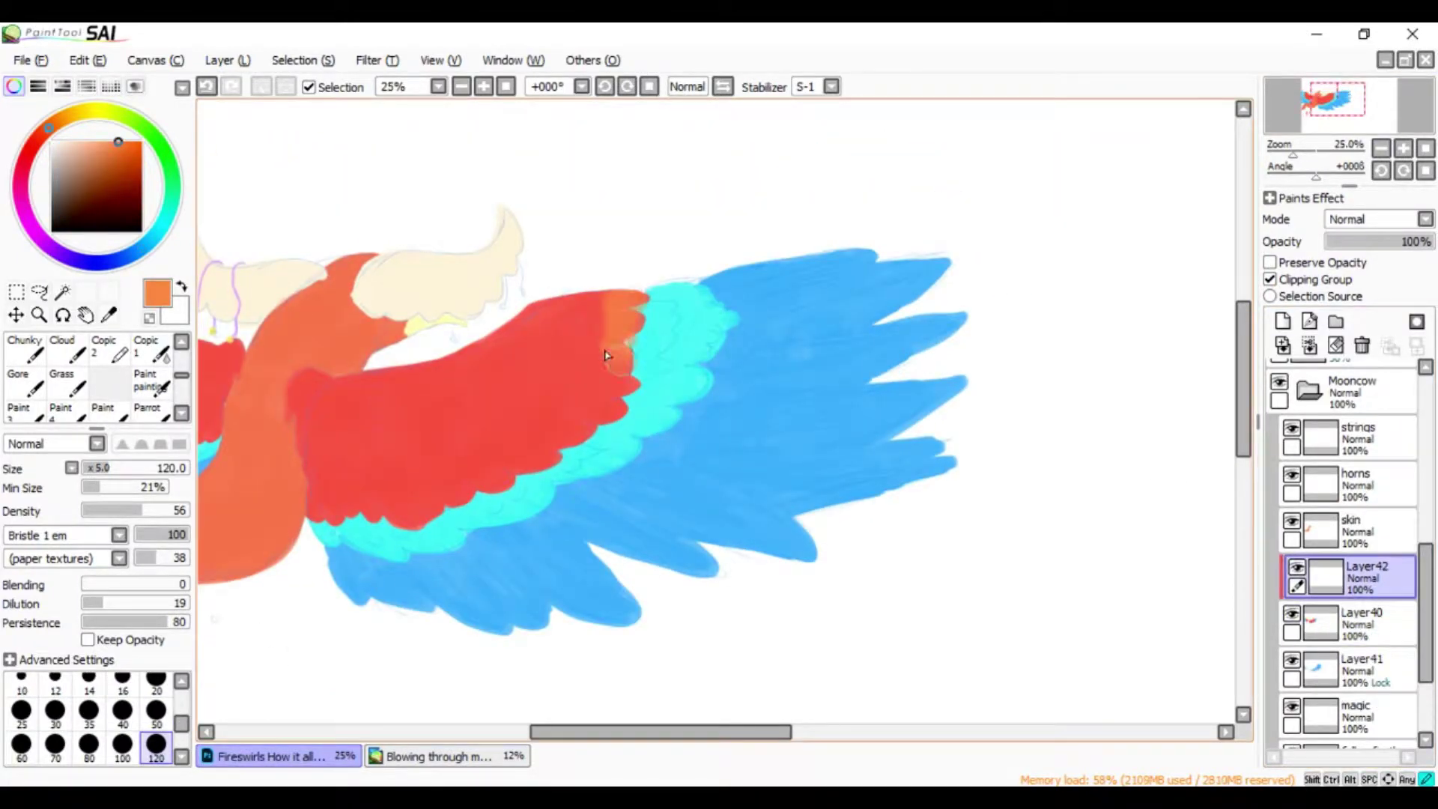
mouse_move(546, 442)
left_mouse_down()
mouse_move(405, 509)
mouse_move(316, 505)
left_mouse_up()
key("c")
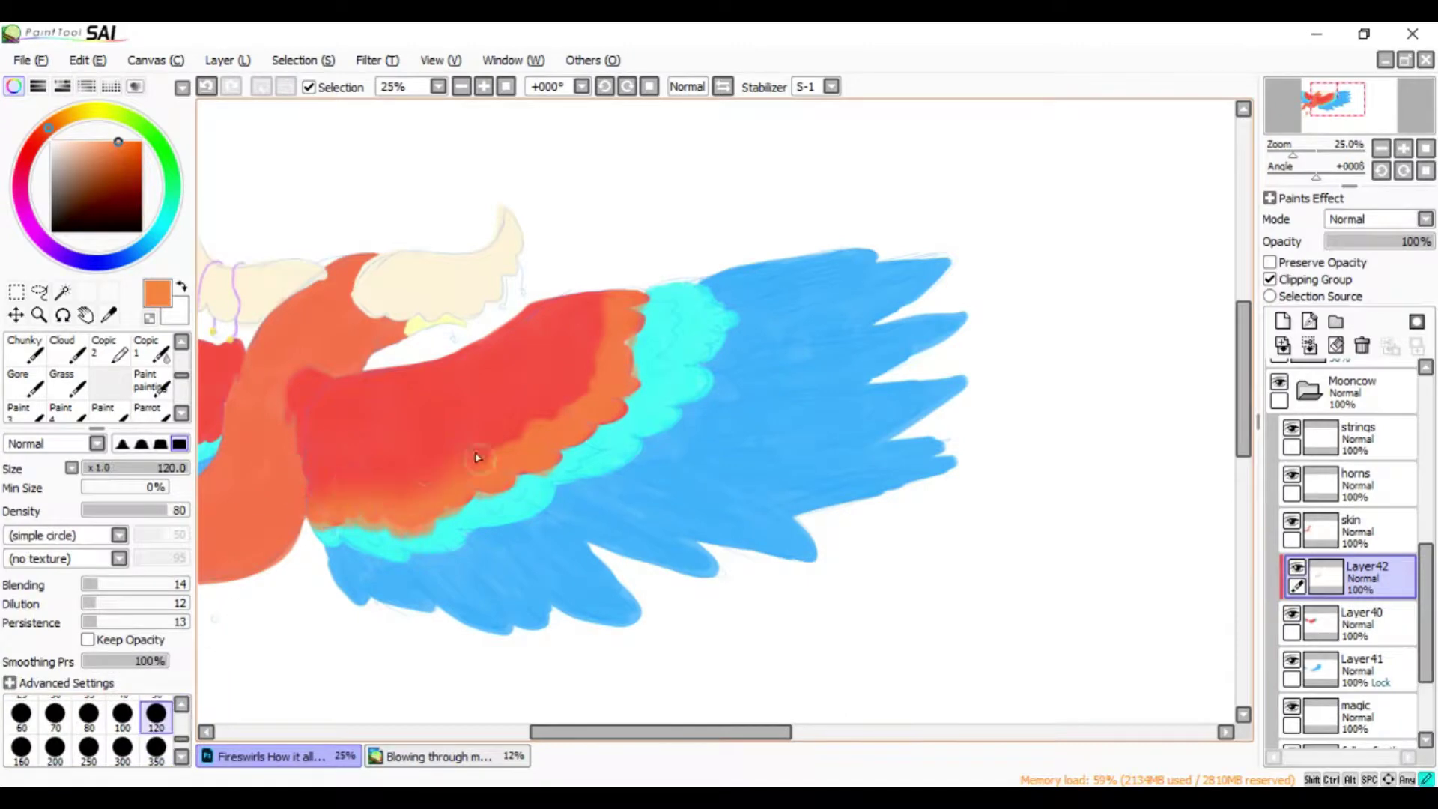
scroll(477, 458, "down", 1)
key("bracketright")
key("bracketright")
key("bracketright")
scroll(848, 347, "down", 1)
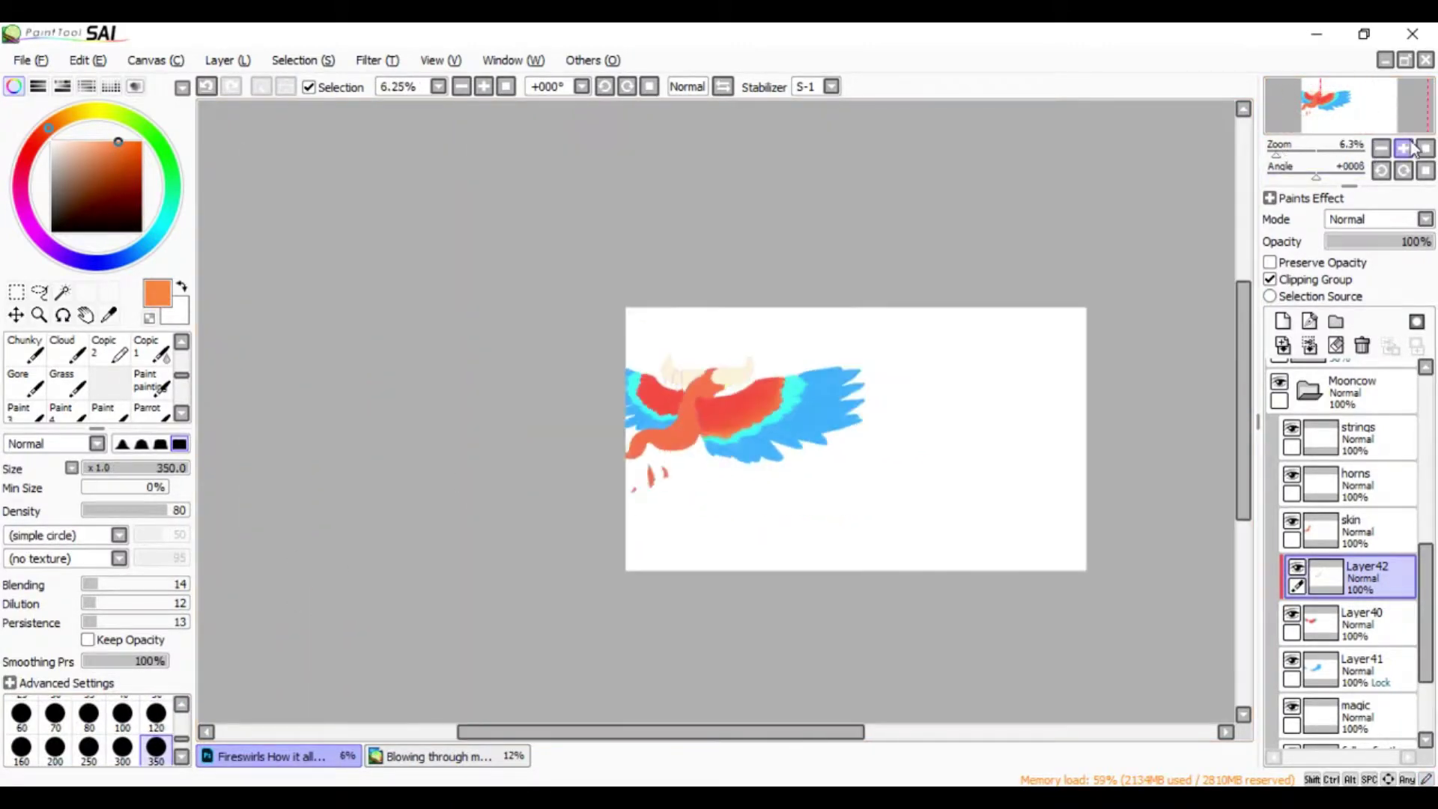
scroll(848, 348, "up", 3)
key("b")
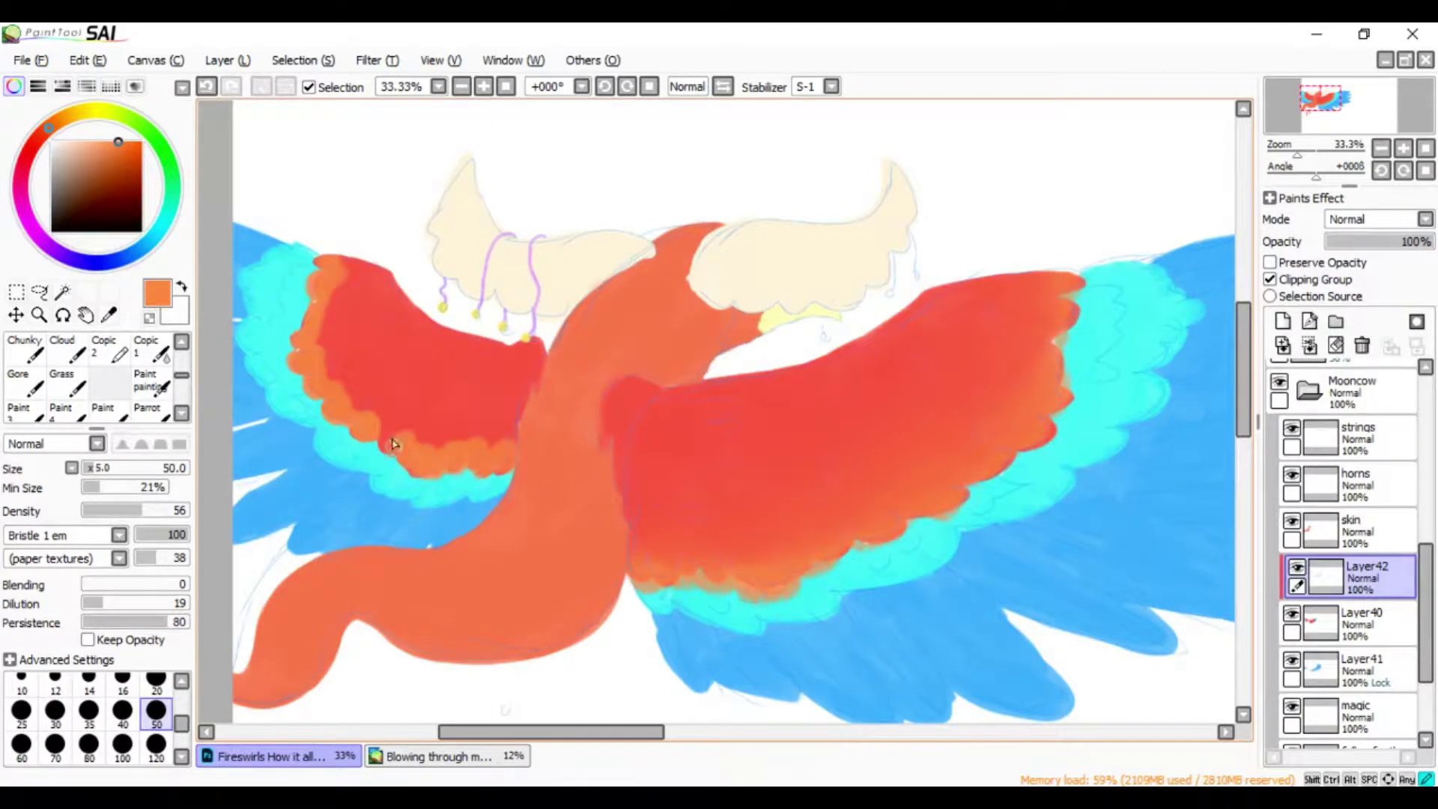
Continue blending the orange shading while moving the view between the wings
key("c")
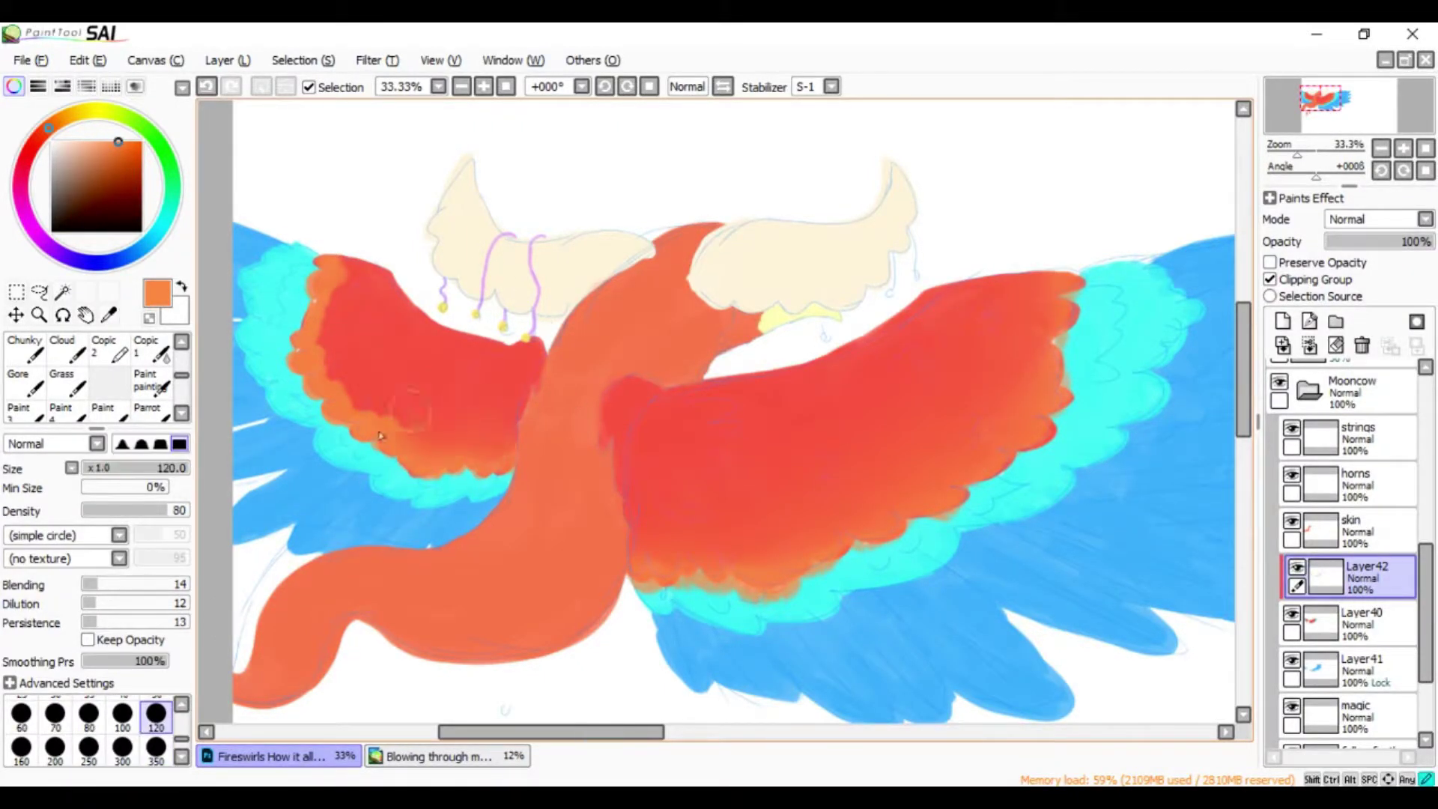
scroll(748, 375, "up", 1)
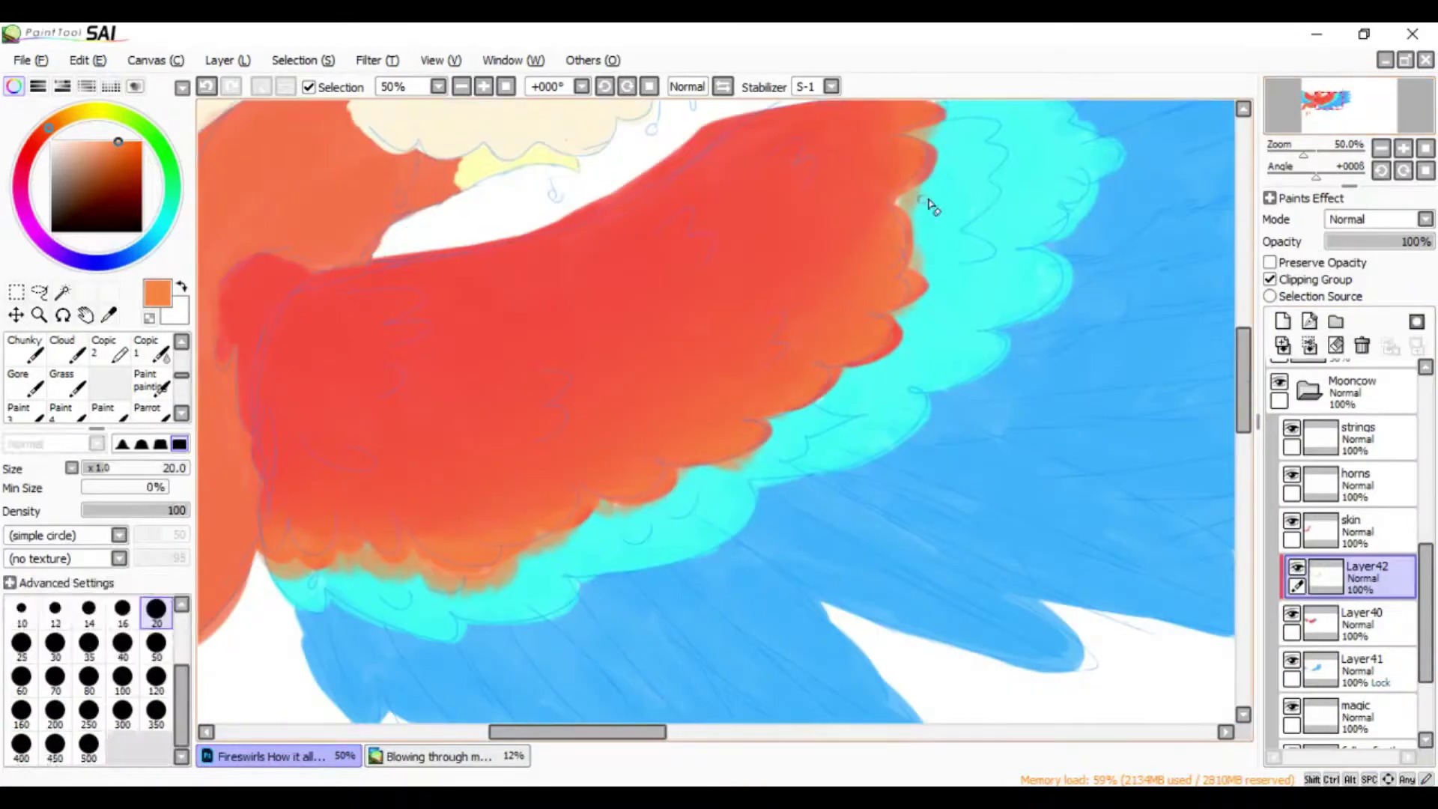
key("b")
left_click(941, 206, "alt")
key("e")
key("b")
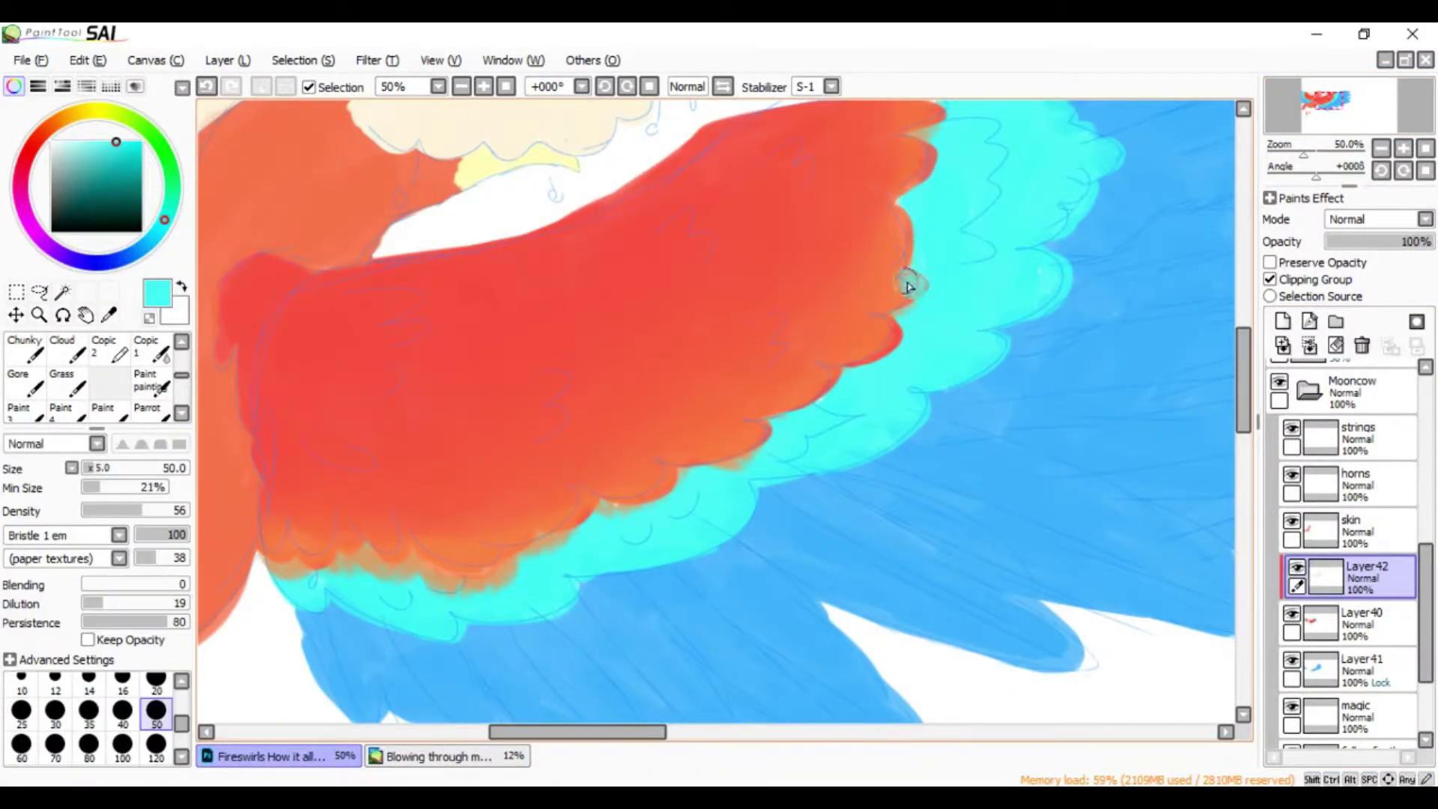
left_click(604, 199, "alt")
left_click_drag(603, 199, 822, 472)
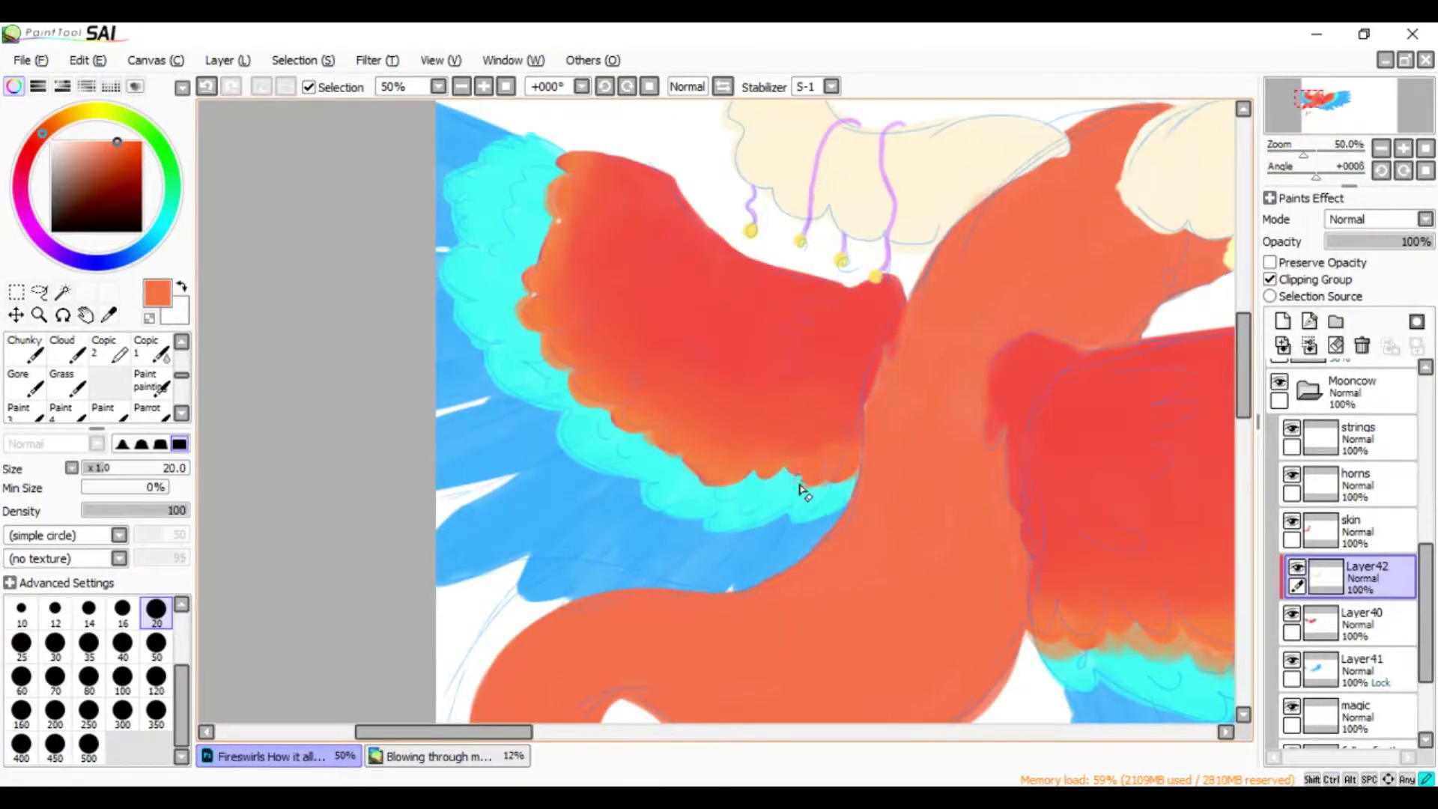
left_click(1347, 104)
Erase the ragged orange edge and merge the shading into the wing layer
key("e")
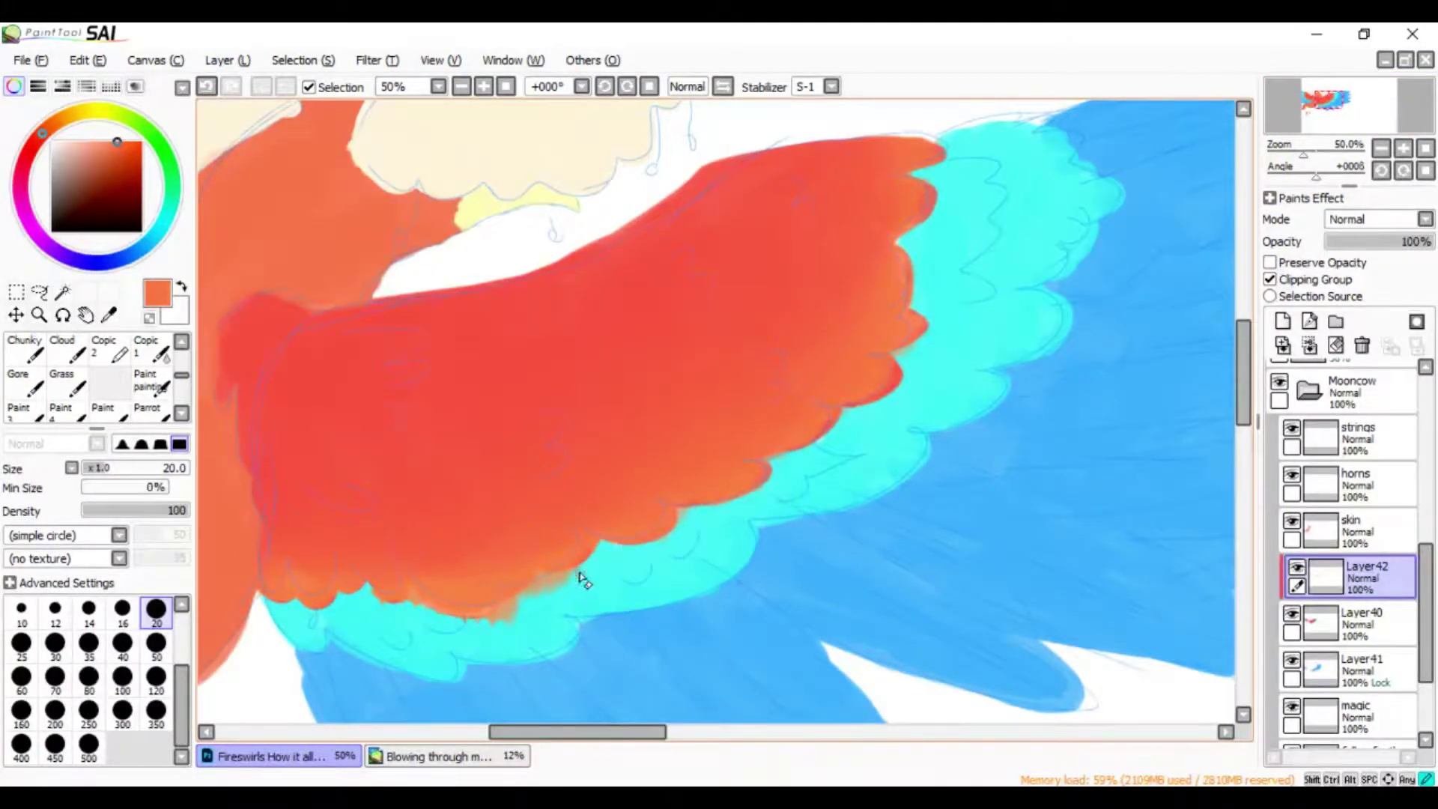
left_click_drag(462, 631, 495, 628)
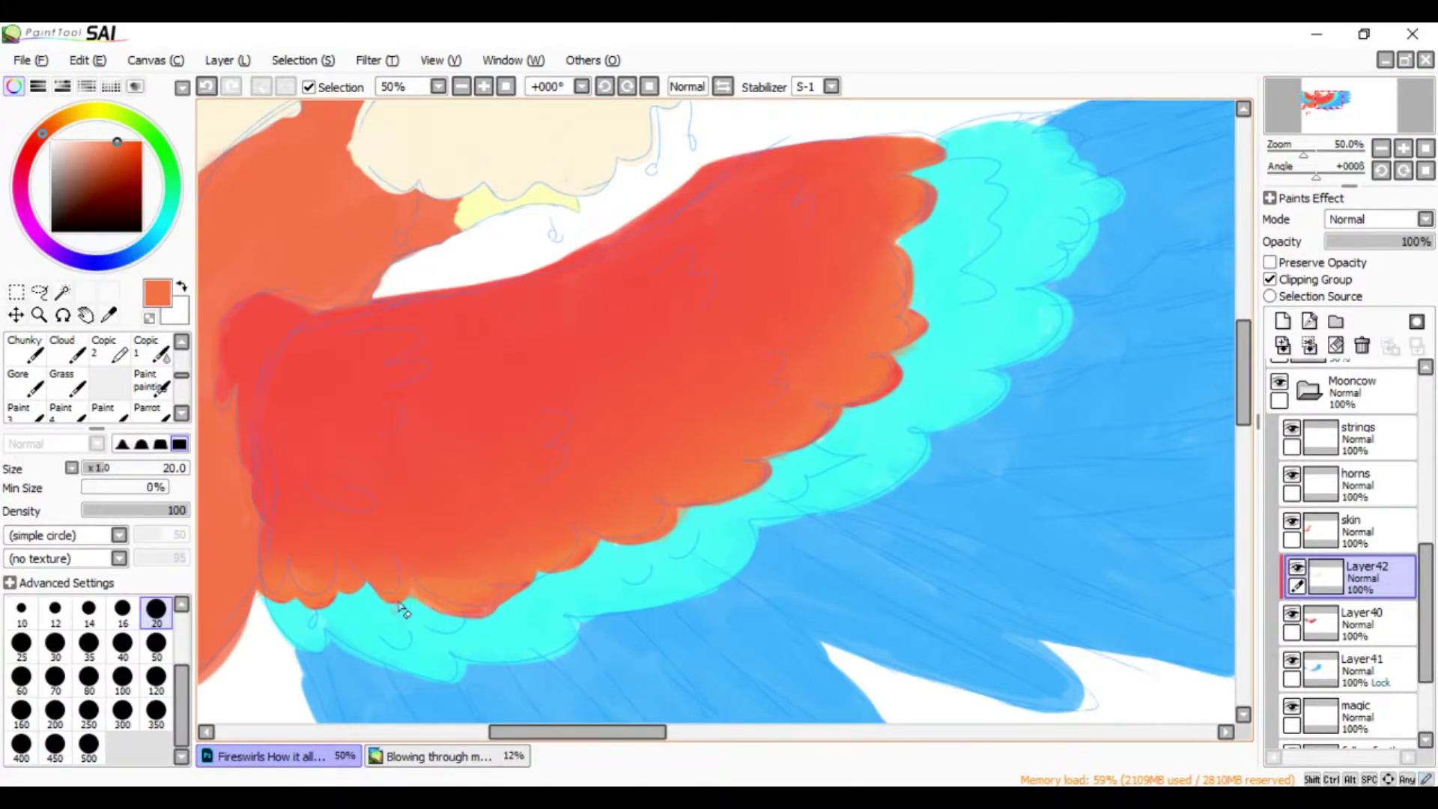
key("b")
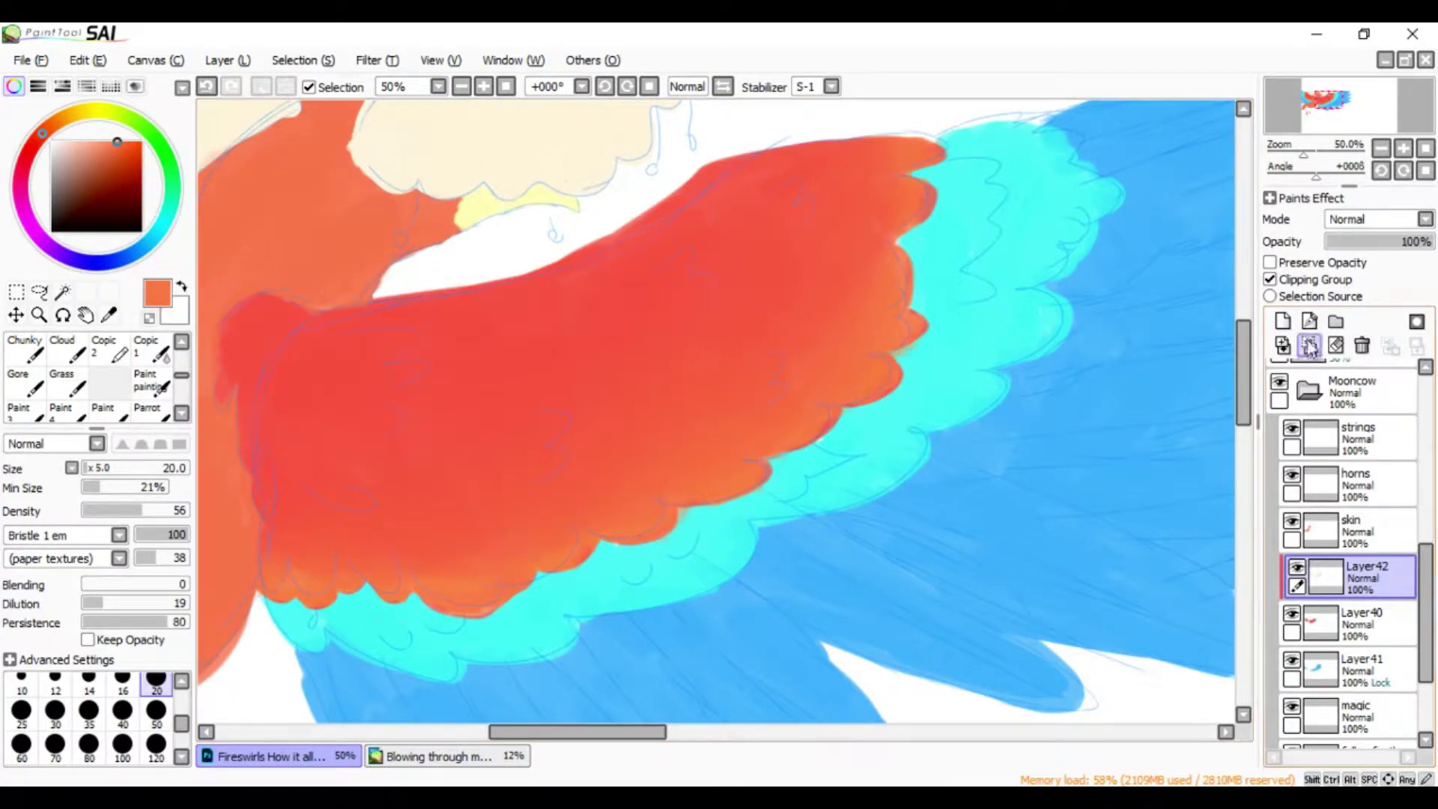
left_click(1309, 345)
left_click(1378, 148)
left_click_drag(1046, 393, 771, 371)
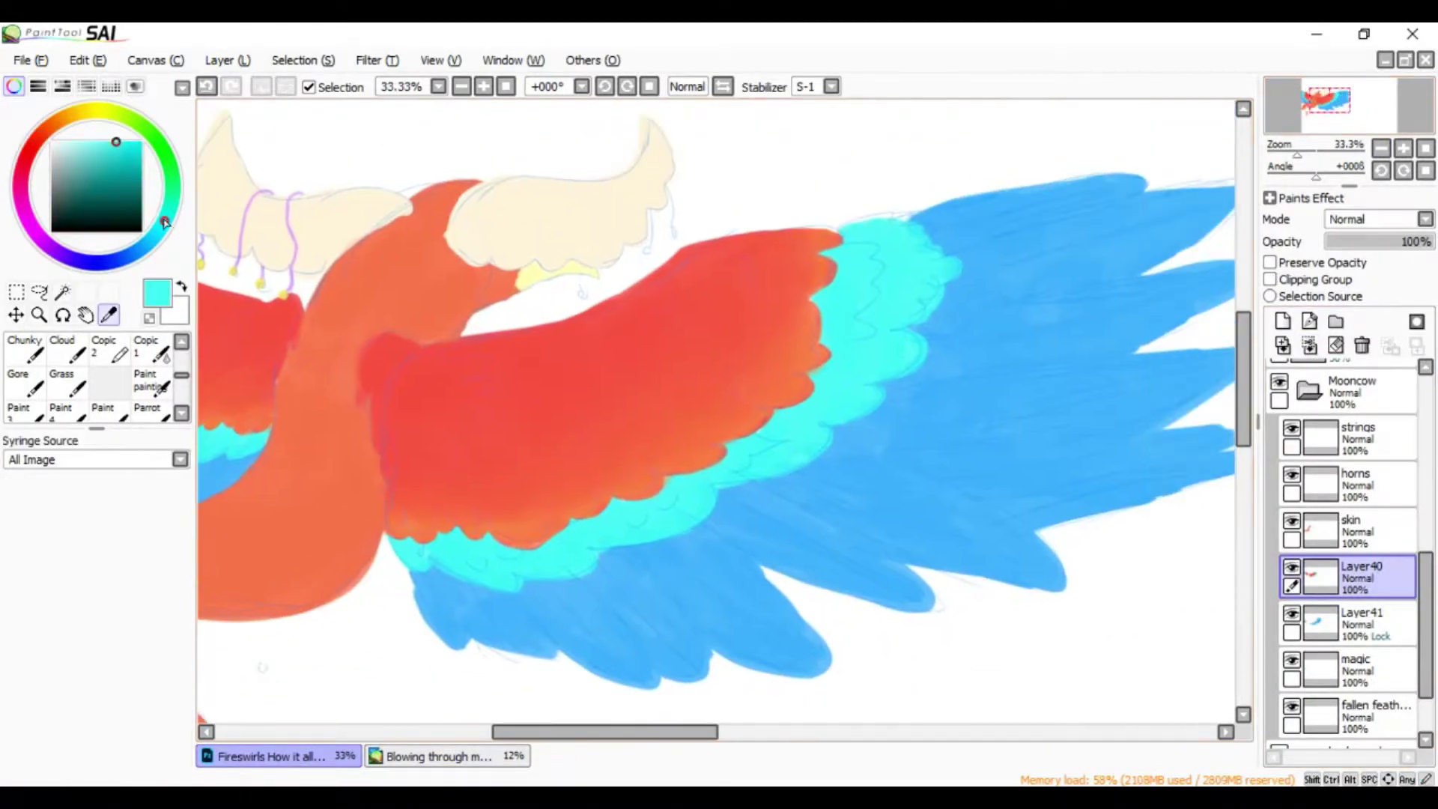
Lock Layer40's transparency and add a new clipped layer for the feather tips
left_click(1269, 262)
scroll(915, 295, "down", 2)
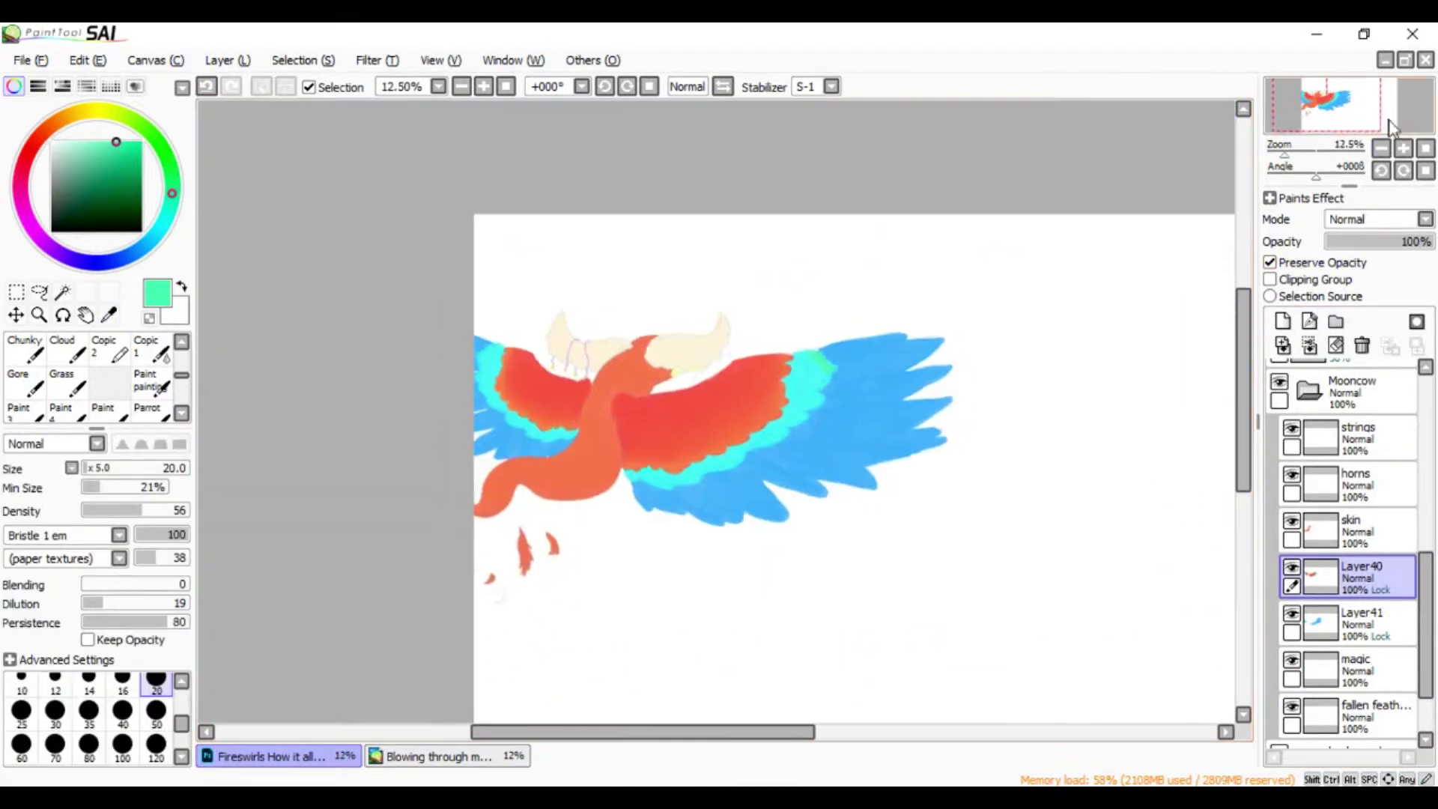
scroll(915, 294, "up", 2)
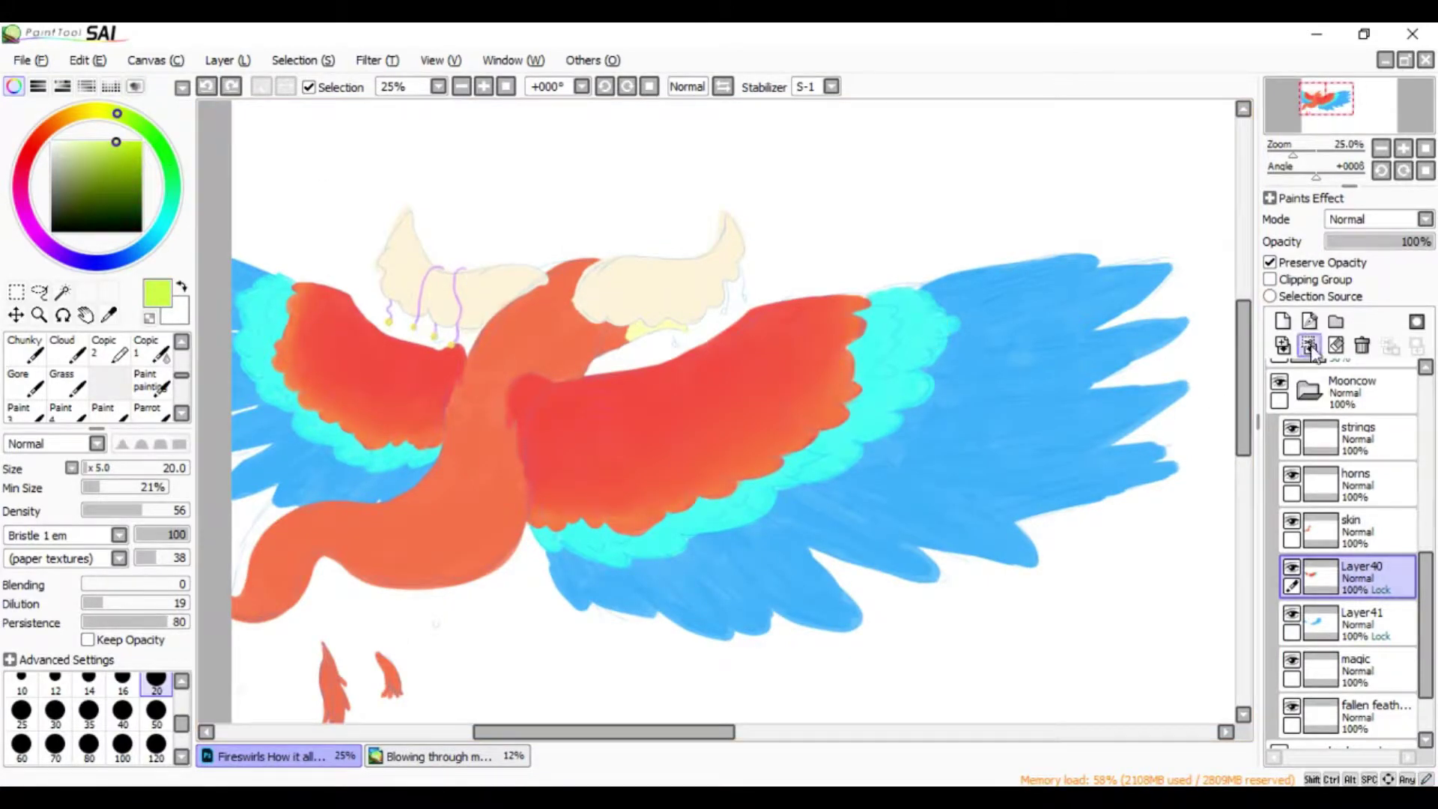
left_click(1282, 321)
left_click(1269, 278)
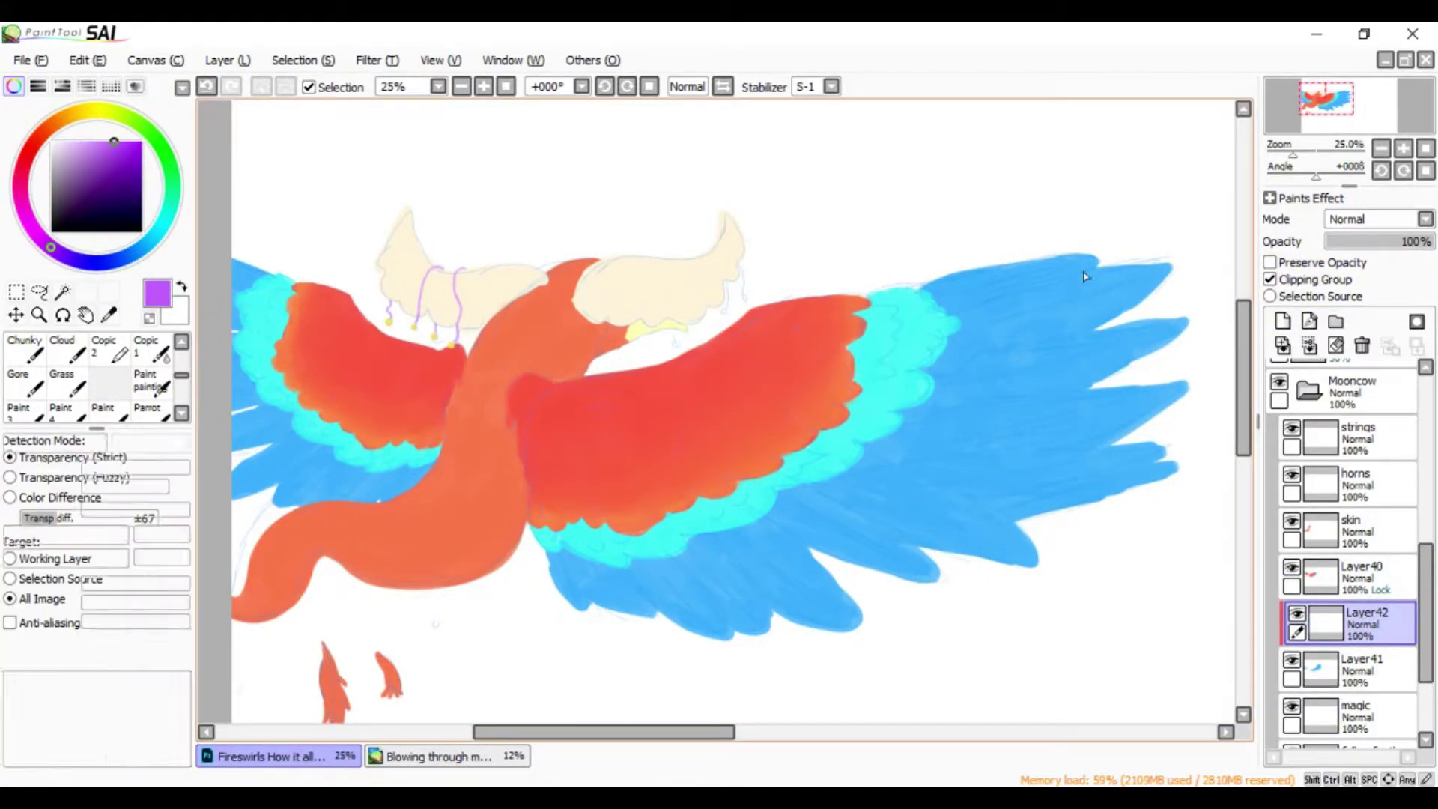
Paint purple across the blue feather tips
key("b")
left_click_drag(1083, 276, 1179, 326)
mouse_move(1187, 386)
left_mouse_down()
mouse_move(1041, 540)
mouse_move(794, 599)
mouse_move(569, 595)
left_mouse_up()
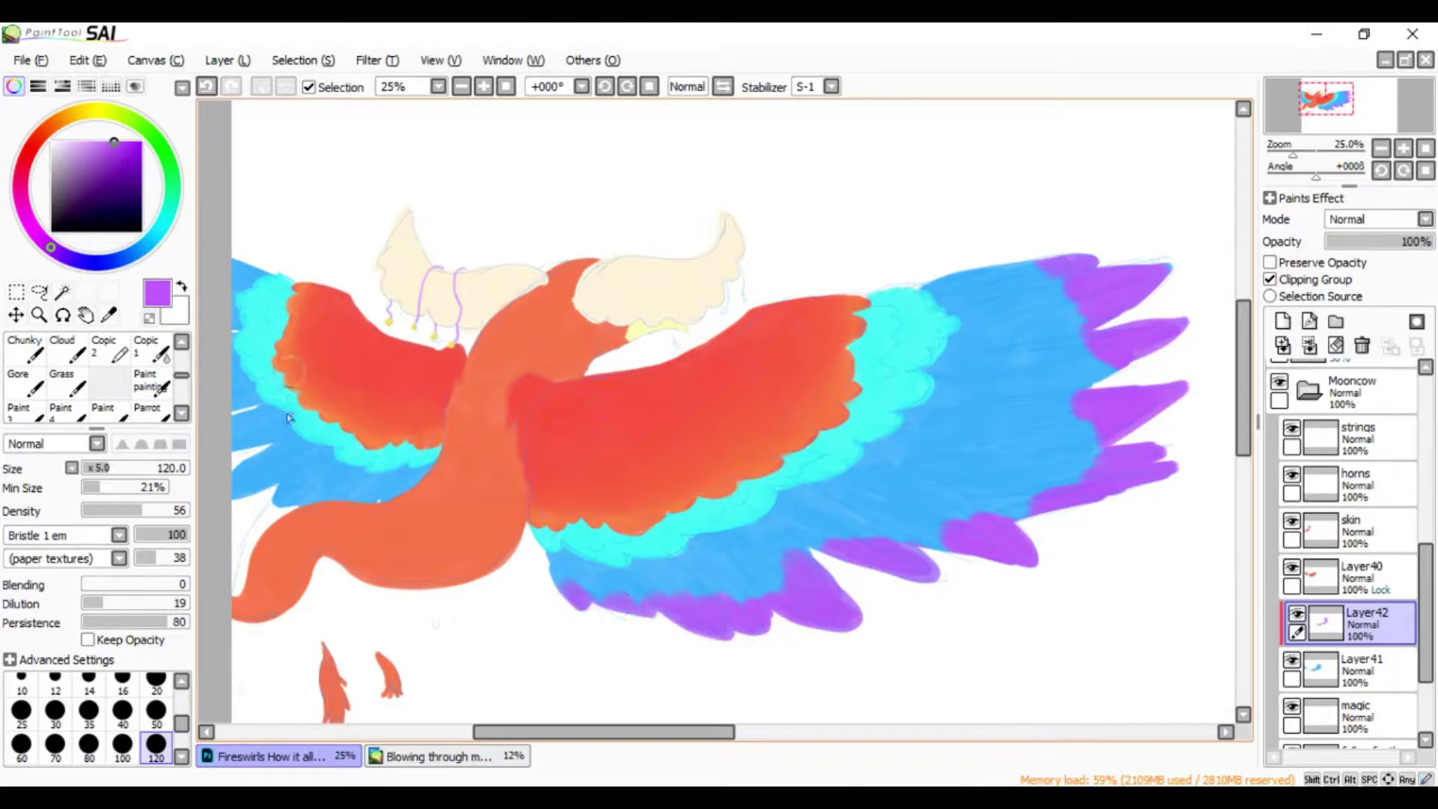
key("w")
left_click(1381, 148)
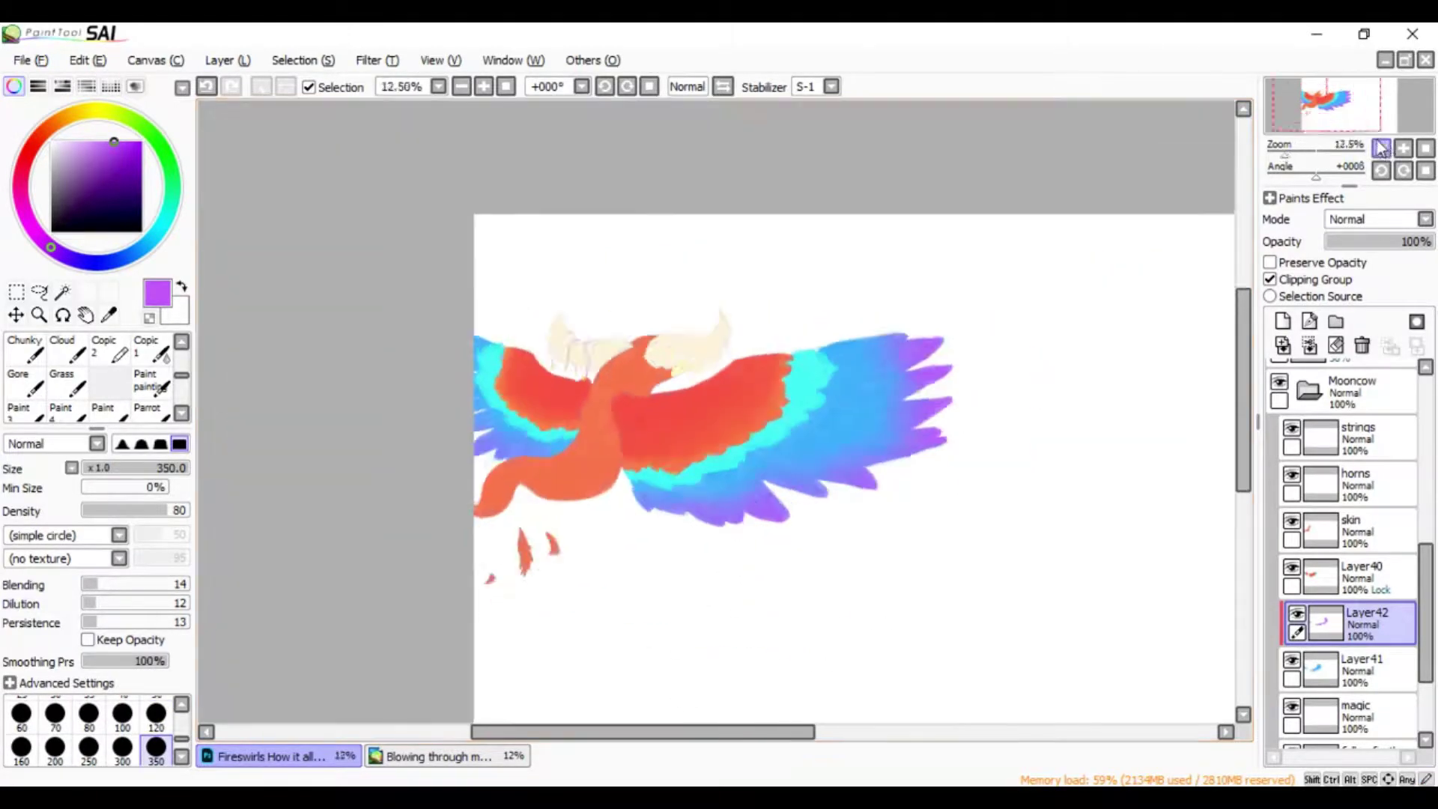
Merge the wing layers, rename the result 'Wings', and lock its transparency
left_click(1309, 345)
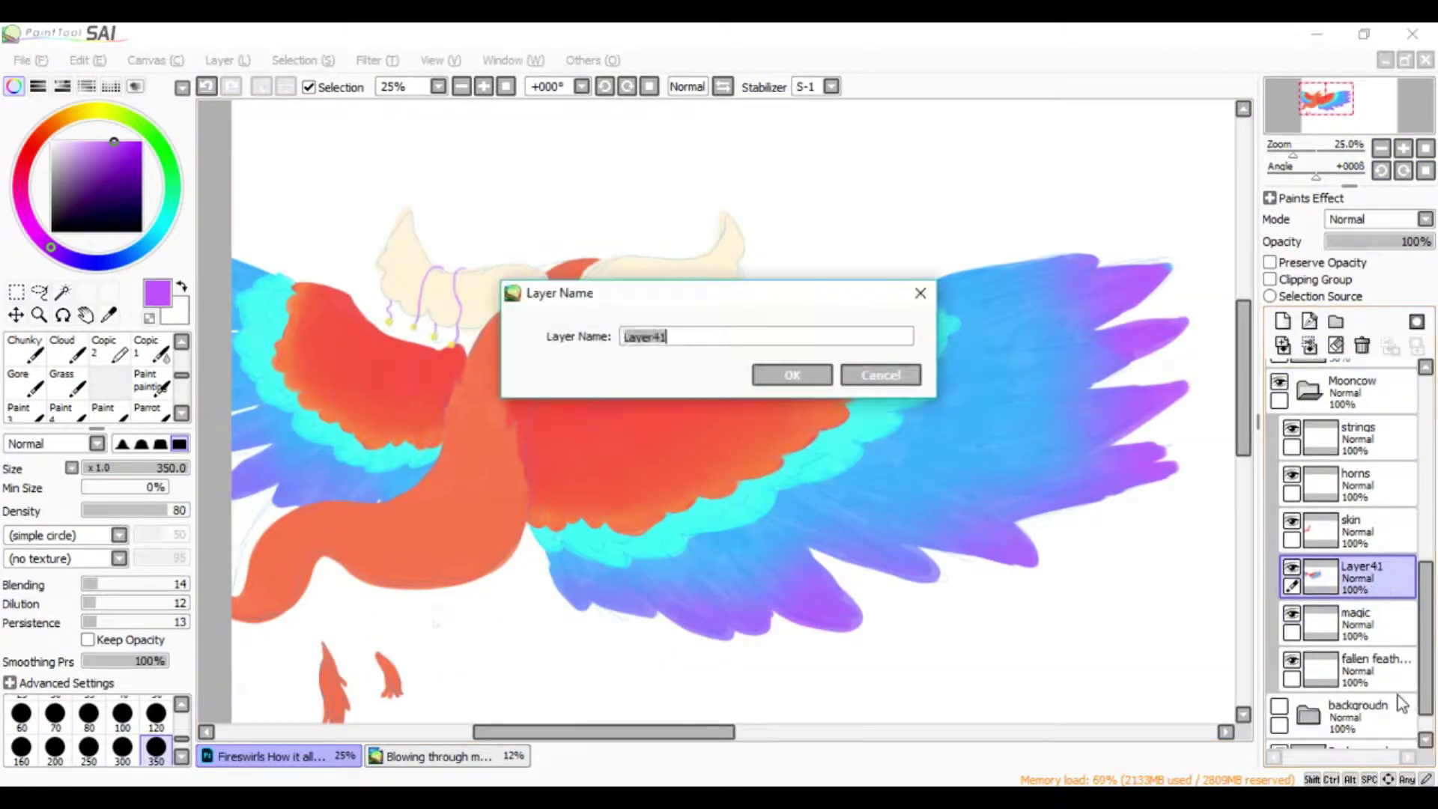
type("Wings")
key("Return")
left_click(1269, 262)
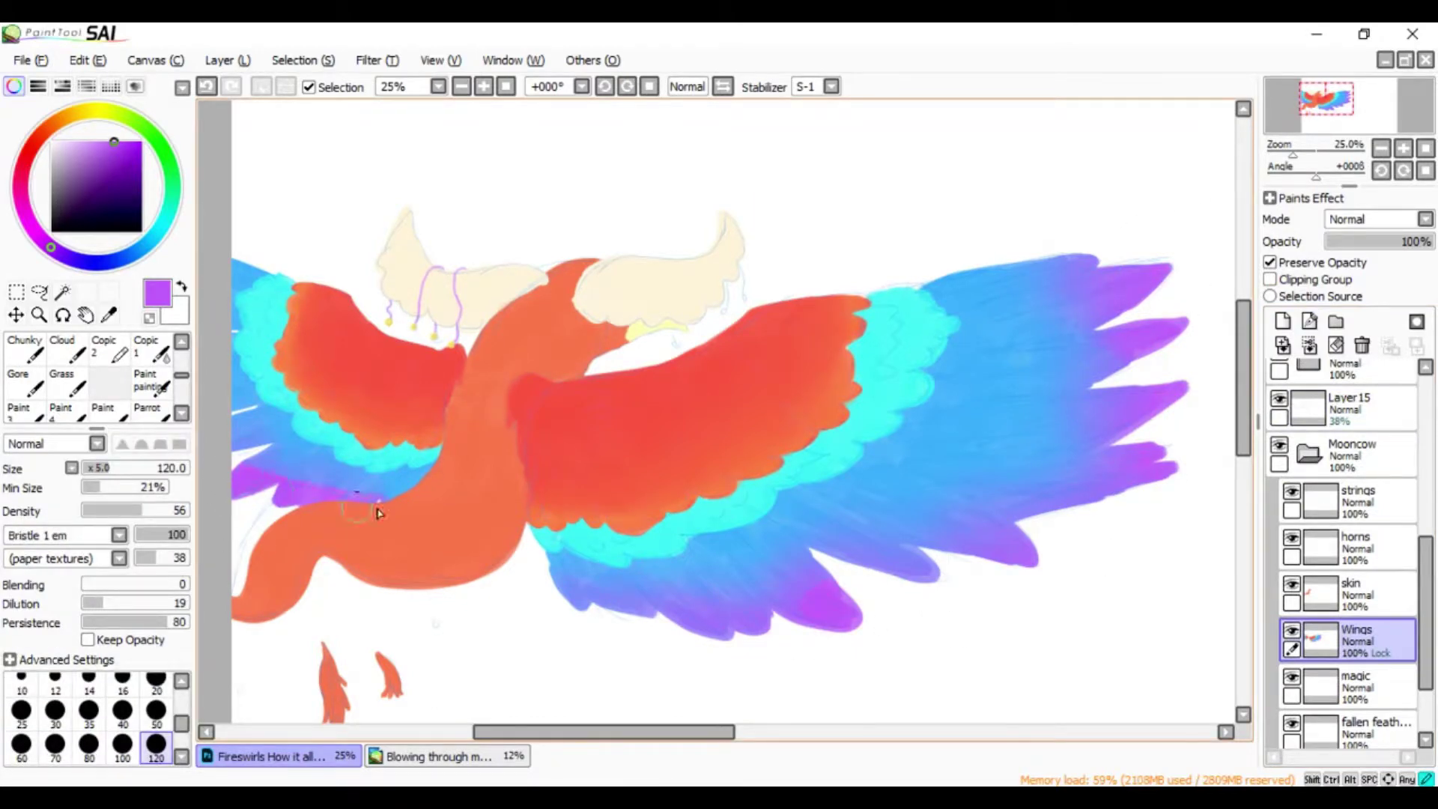
Make the magic layer active and sample the yellow sparkle colour
key("w")
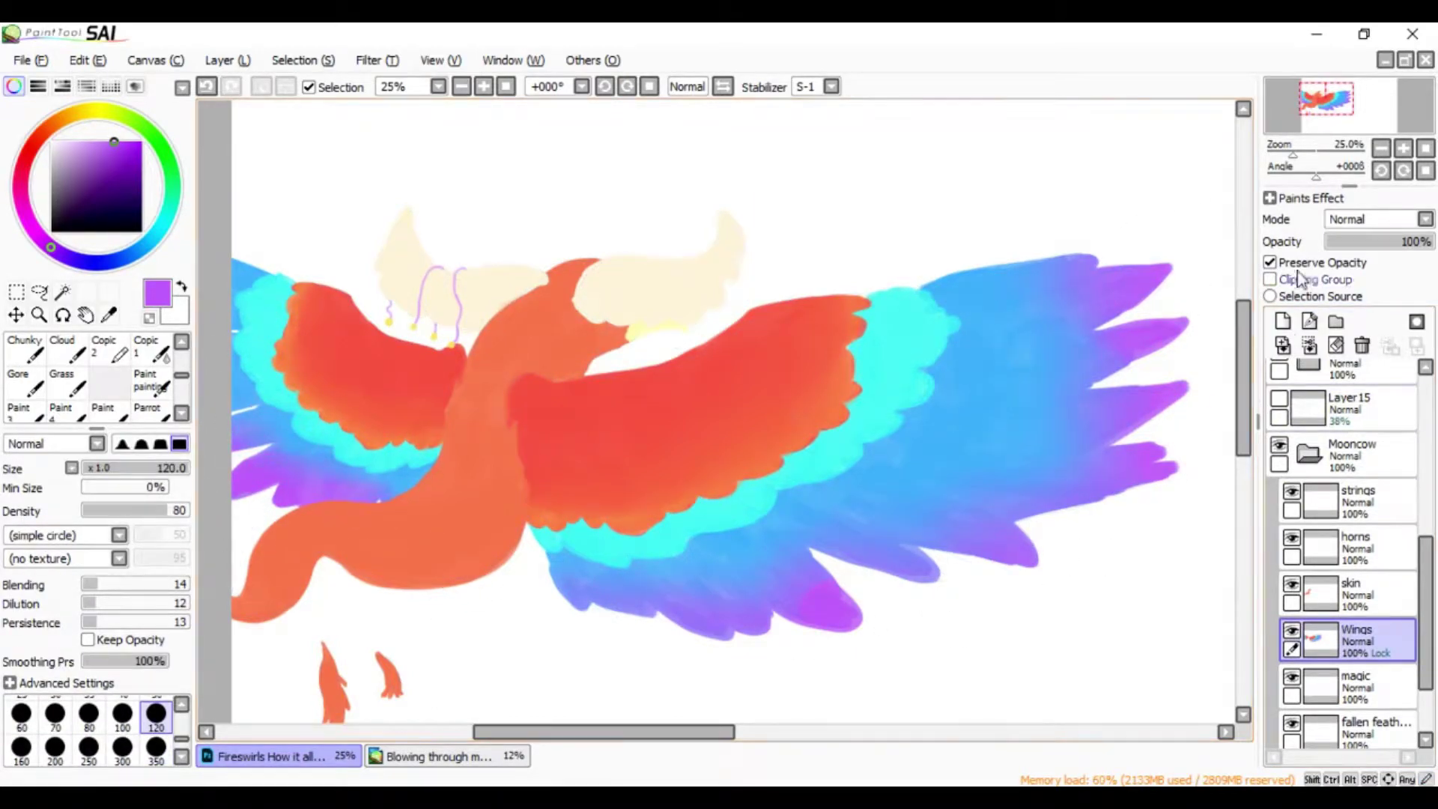
scroll(1348, 562, "down", 2)
left_click(1348, 588)
scroll(674, 450, "up", 1)
left_click(658, 351, "alt")
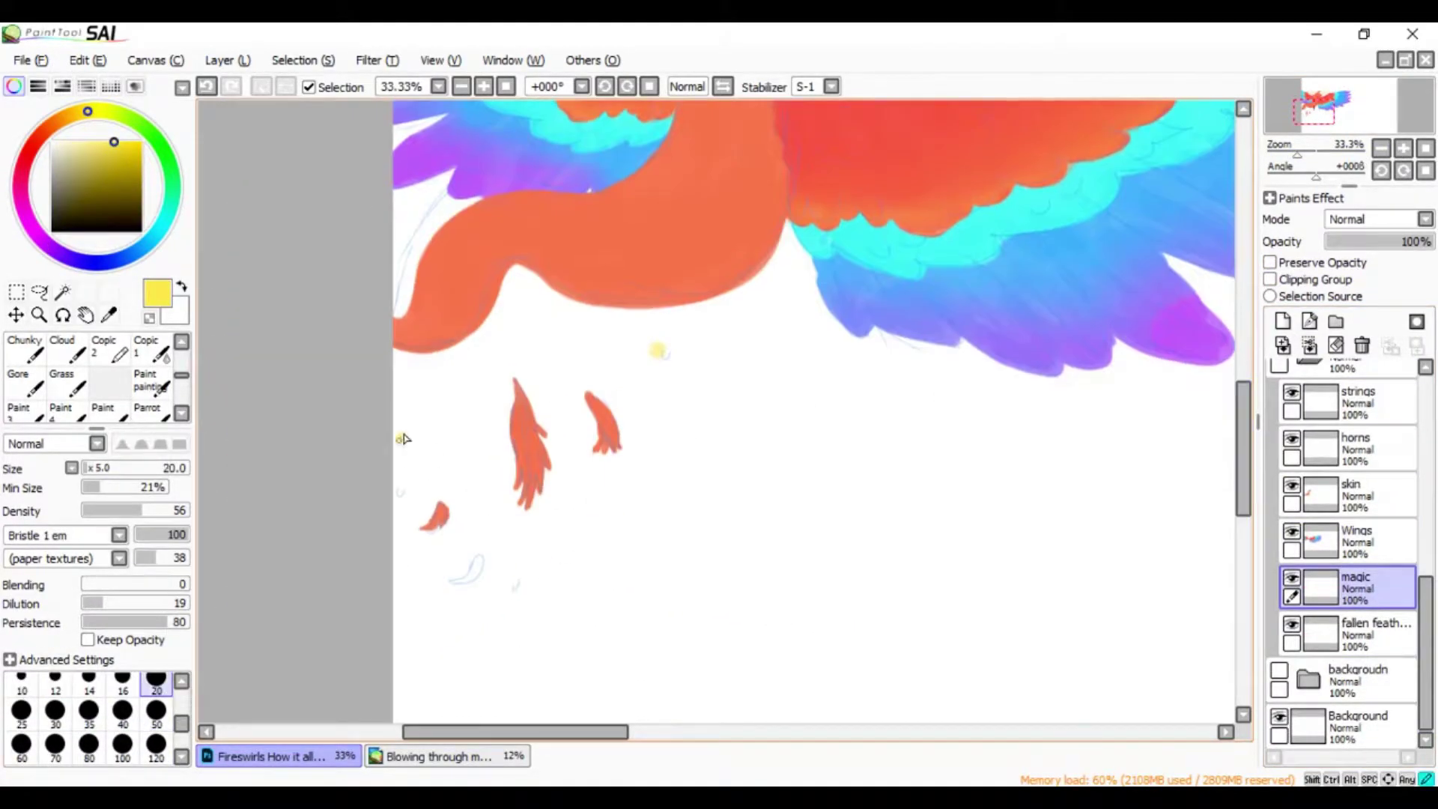
scroll(418, 223, "up", 5)
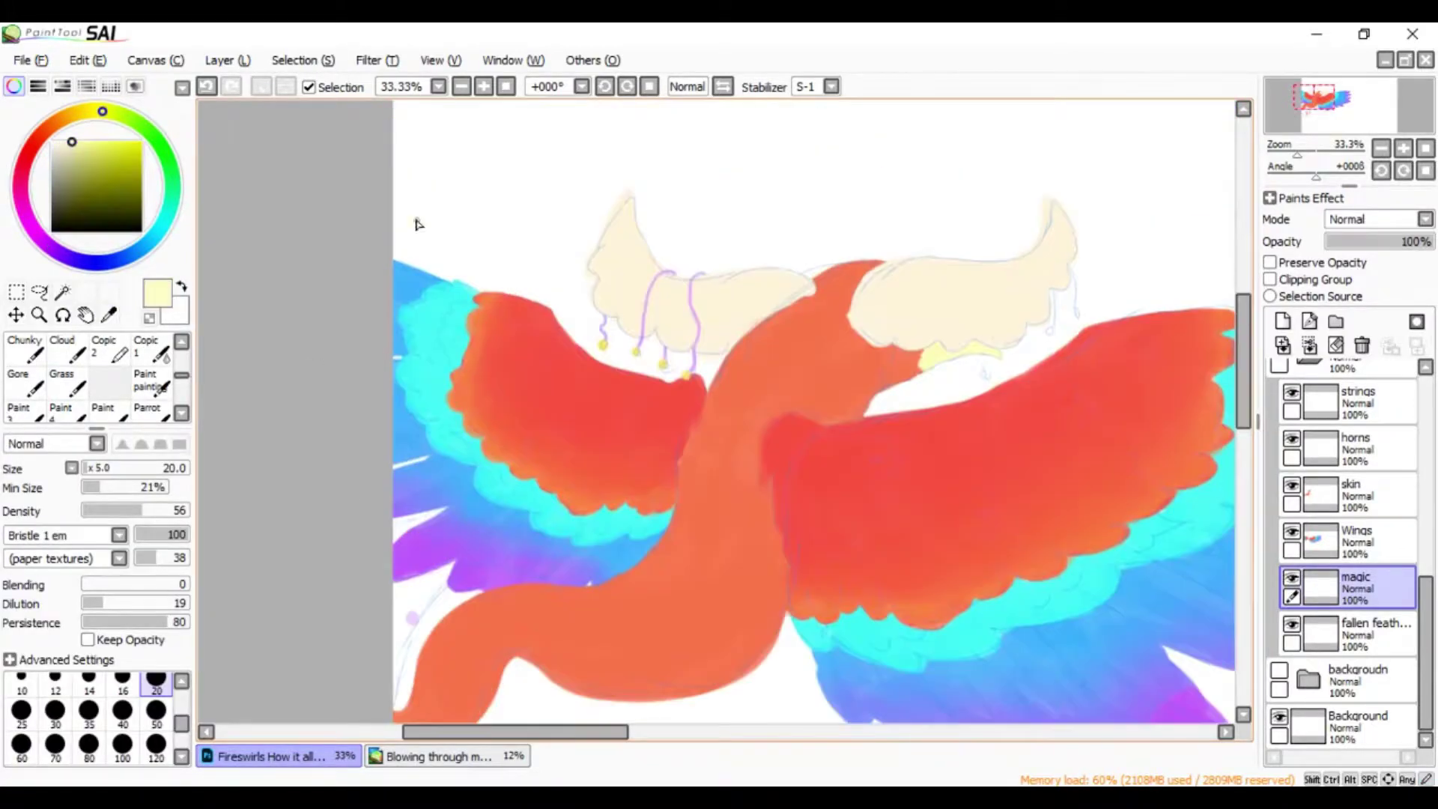
scroll(417, 223, "down", 1)
scroll(1348, 524, "up", 3)
scroll(1348, 524, "up", 2)
Sample orange and paint the base coat over the creature's face, body and tail
scroll(571, 629, "up", 1)
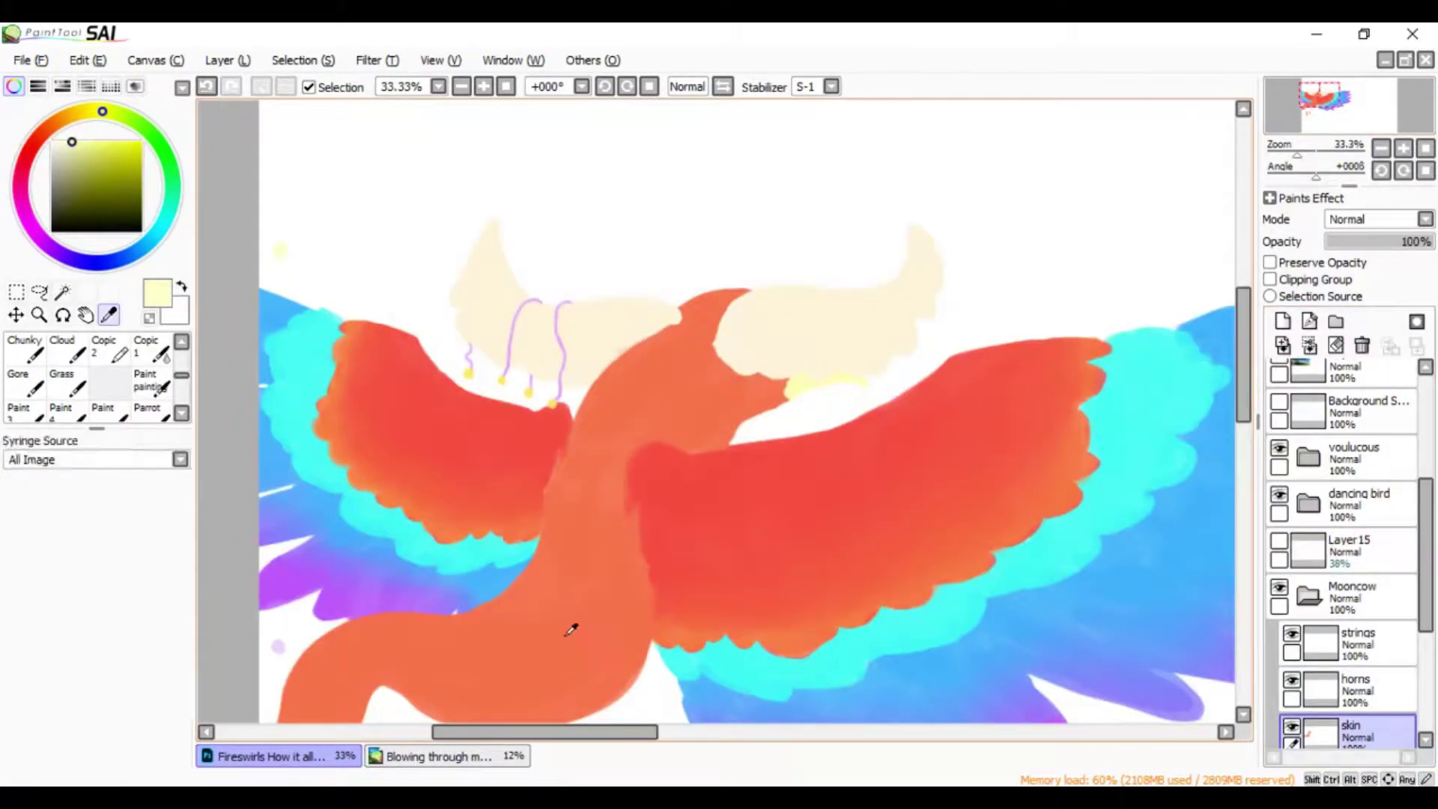
left_click(570, 628, "alt")
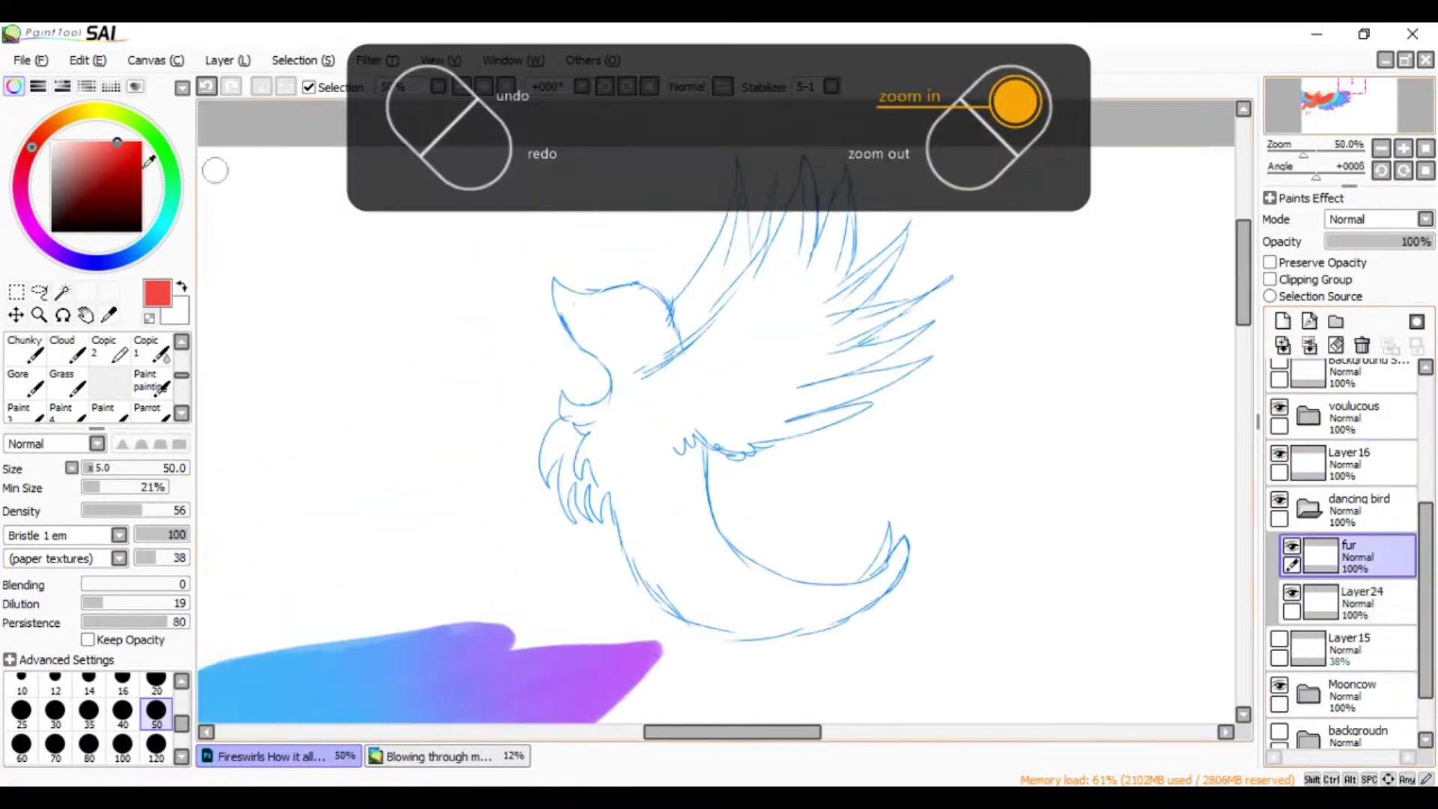
left_click_drag(643, 313, 648, 378)
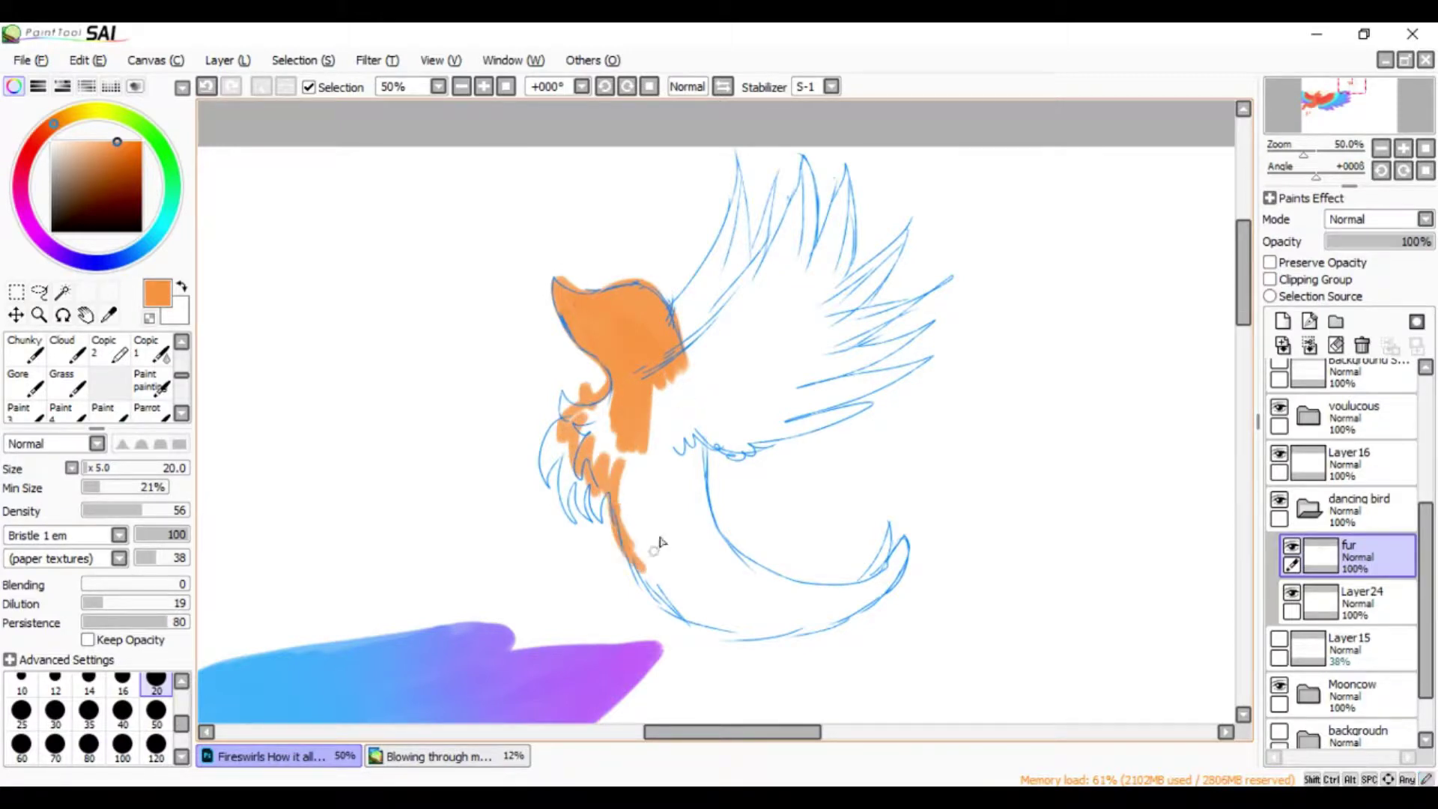
left_click_drag(590, 427, 576, 449)
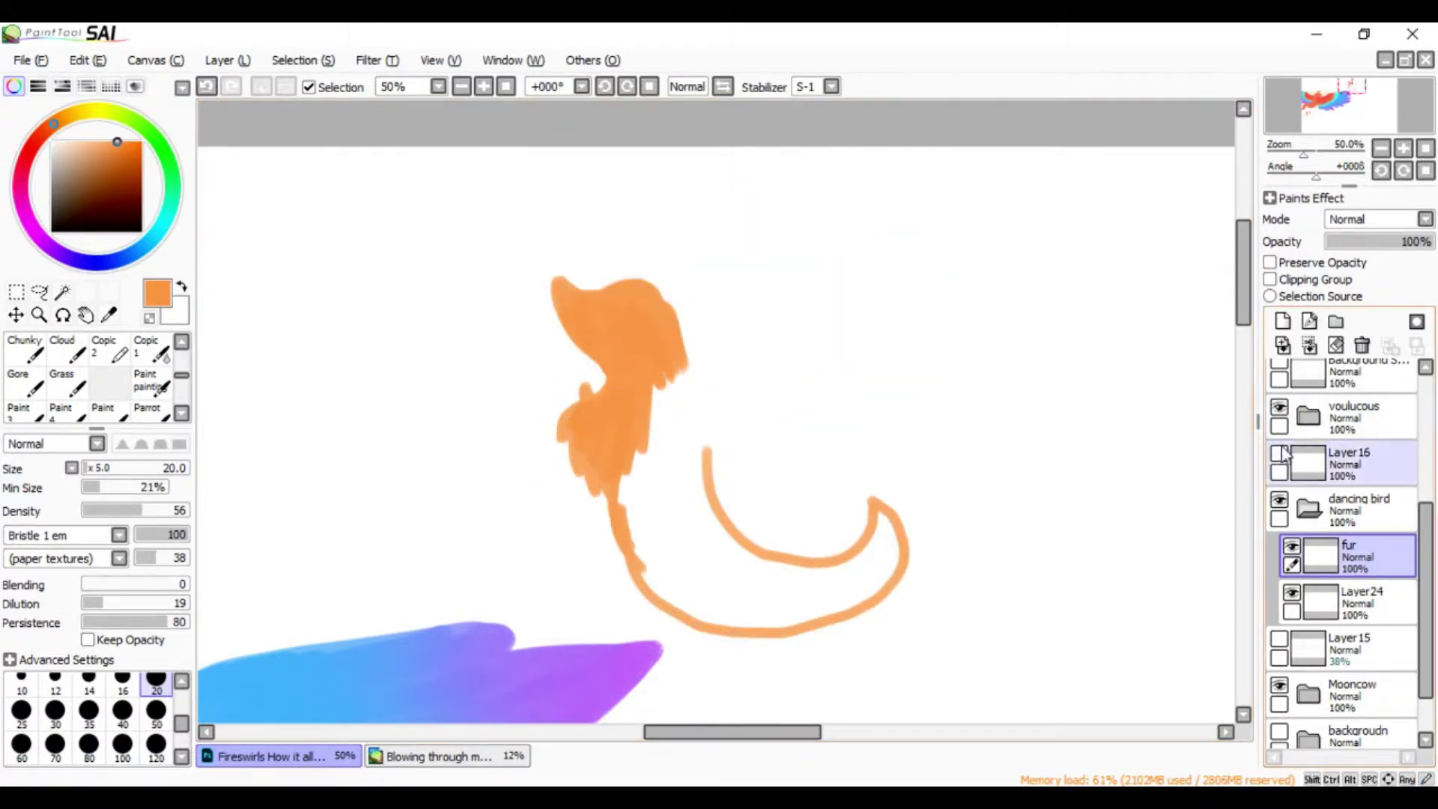
scroll(717, 365, "up", 1)
mouse_move(799, 196)
left_mouse_down()
mouse_move(651, 517)
mouse_move(677, 609)
mouse_move(861, 599)
mouse_move(903, 524)
left_mouse_up()
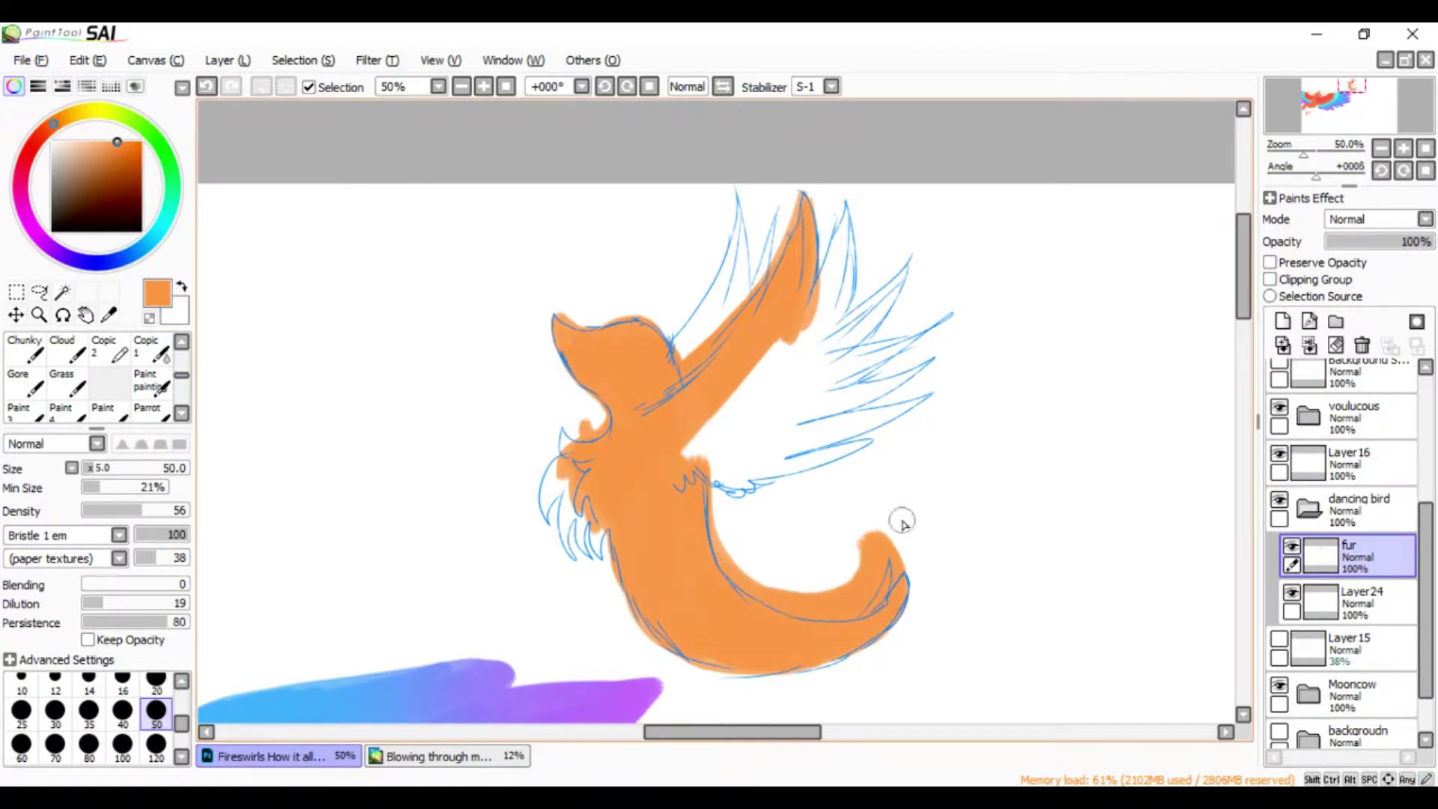
With a smaller brush, fill the body and wing feathers orange, then hide the sketch
scroll(954, 174, "up", 1)
key("bracketleft")
key("bracketleft")
key("bracketleft")
left_click_drag(787, 225, 741, 442)
mouse_move(741, 374)
left_mouse_down()
mouse_move(584, 599)
mouse_move(823, 569)
left_mouse_up()
mouse_move(749, 584)
left_mouse_down()
mouse_move(669, 618)
mouse_move(899, 510)
left_mouse_up()
left_click_drag(711, 539, 876, 329)
left_click_drag(749, 486, 853, 359)
left_click_drag(756, 517, 844, 491)
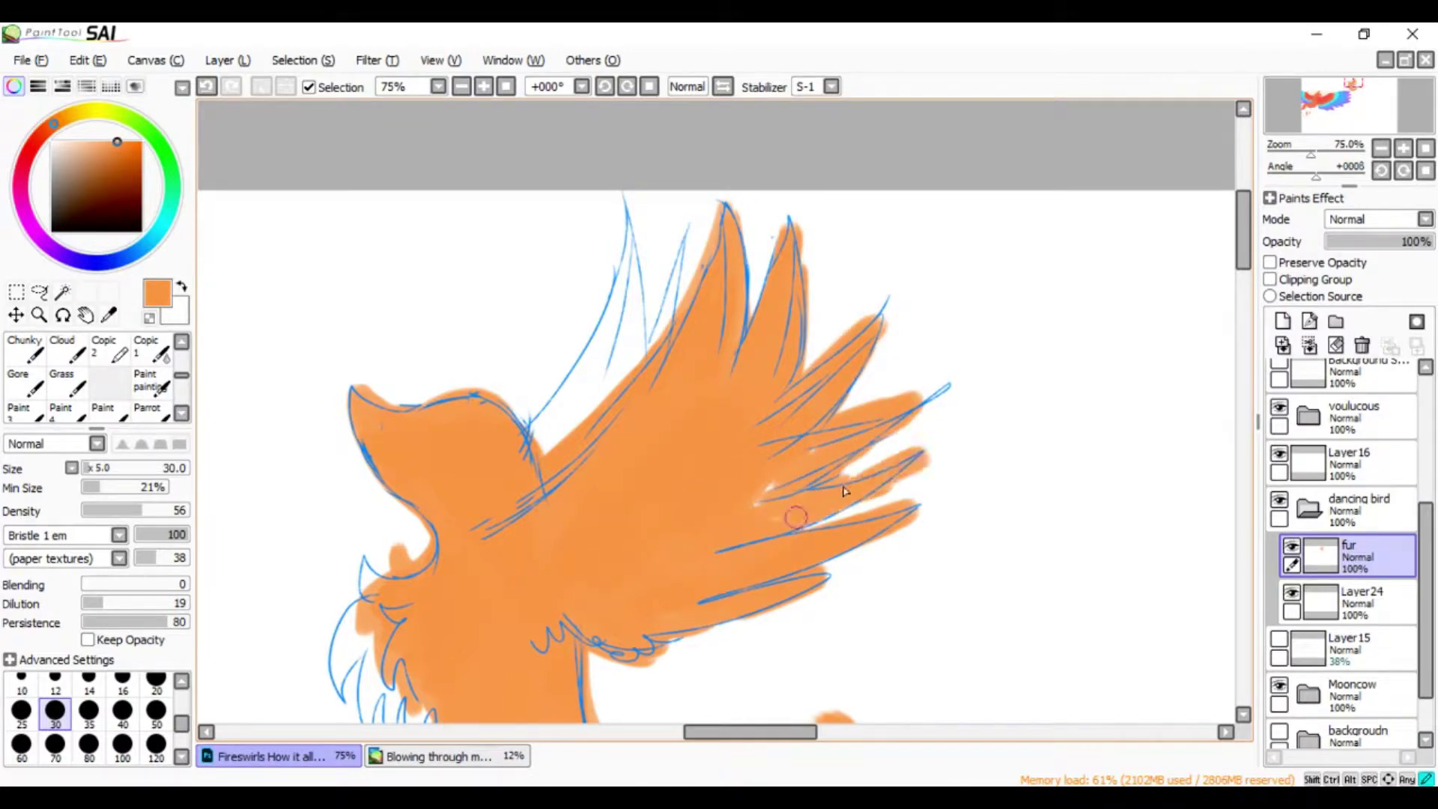
left_click(1278, 453)
Touch up the orange upper wing edge, then move Layer24 above the fur and clip it
left_click(1278, 454)
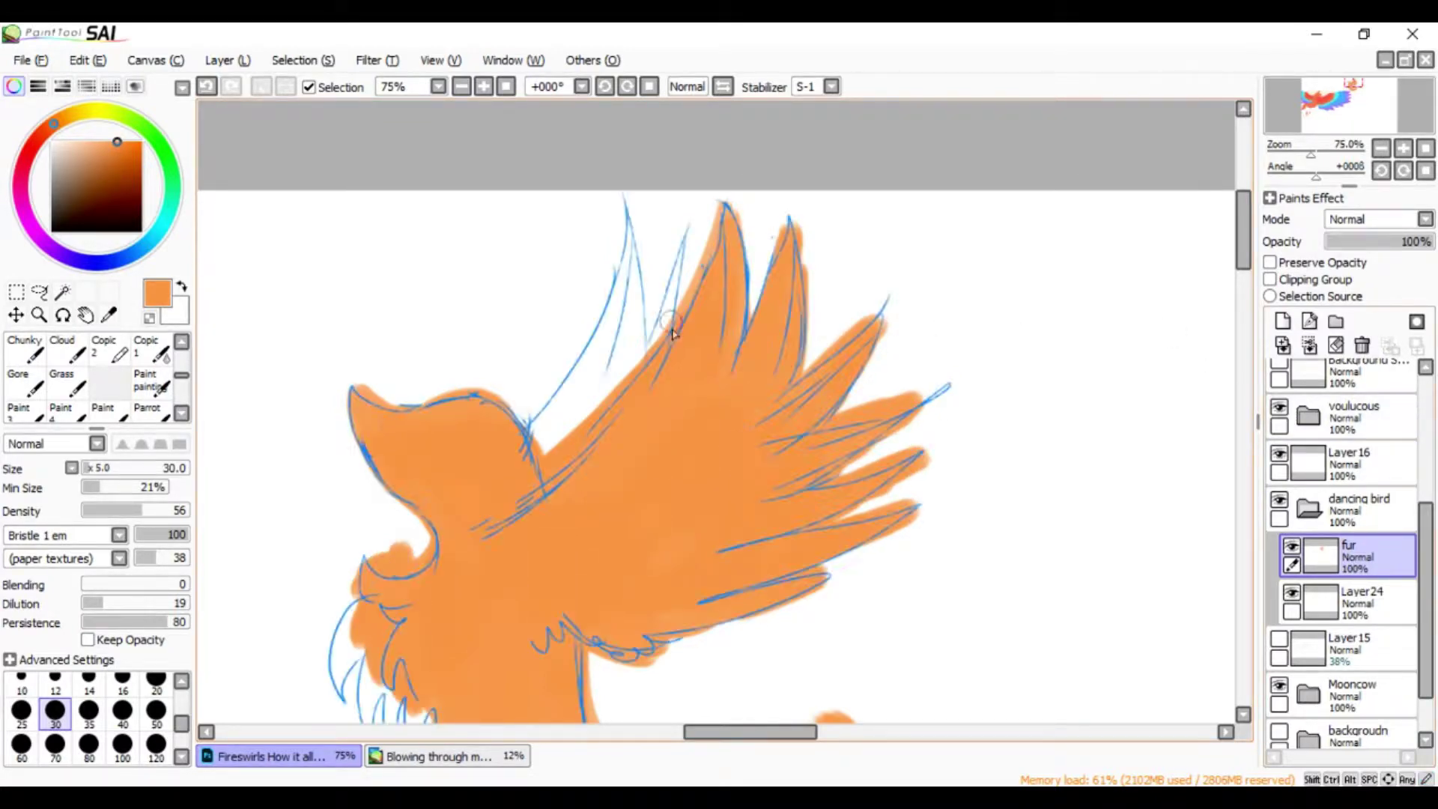
left_click_drag(637, 206, 585, 398)
key("ctrl+minus")
left_click_drag(1340, 603, 1340, 550)
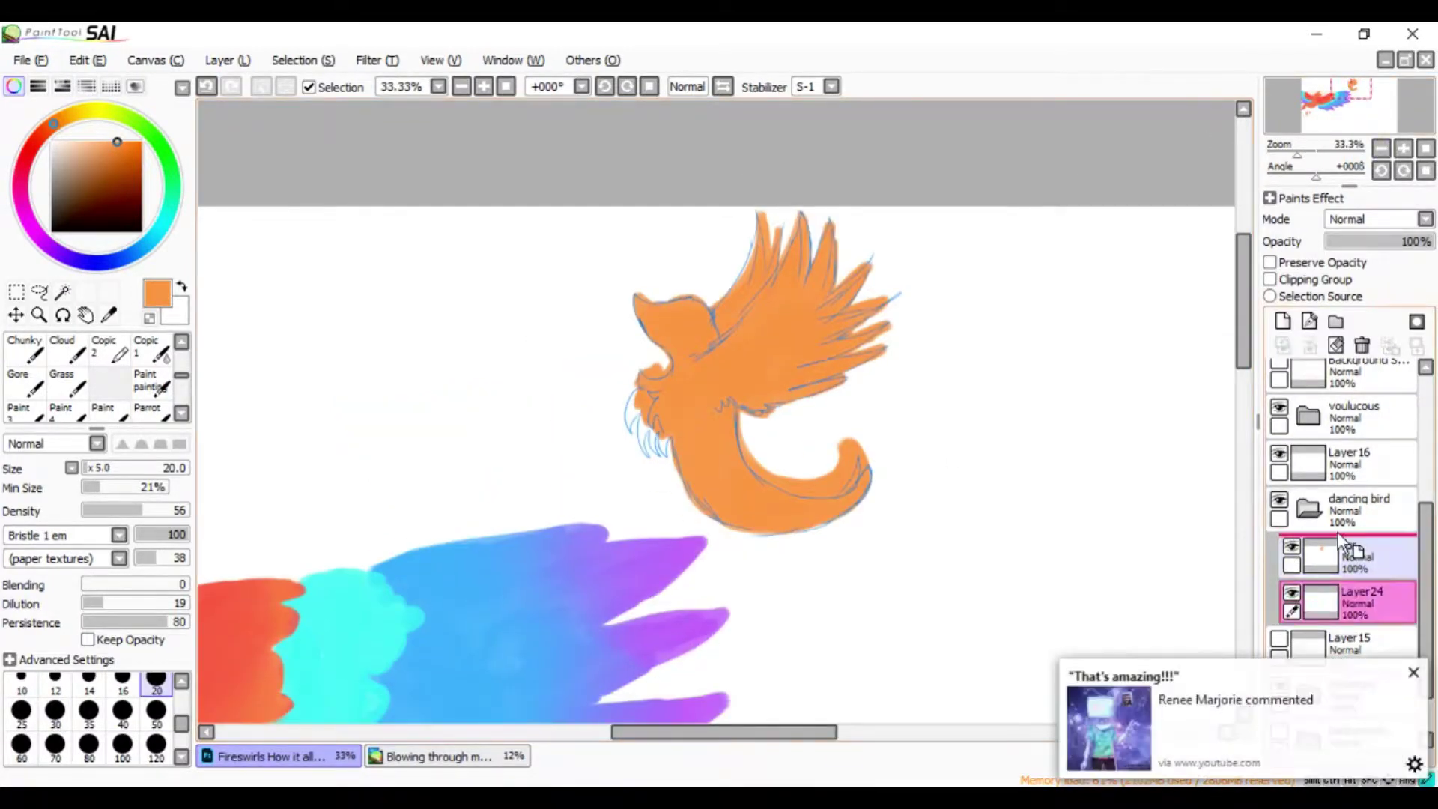
left_click(1270, 279)
left_click(1403, 148)
Paint pale-yellow wavy swirl lines across the creature with a size 9 brush
left_click(83, 112)
left_click(87, 142)
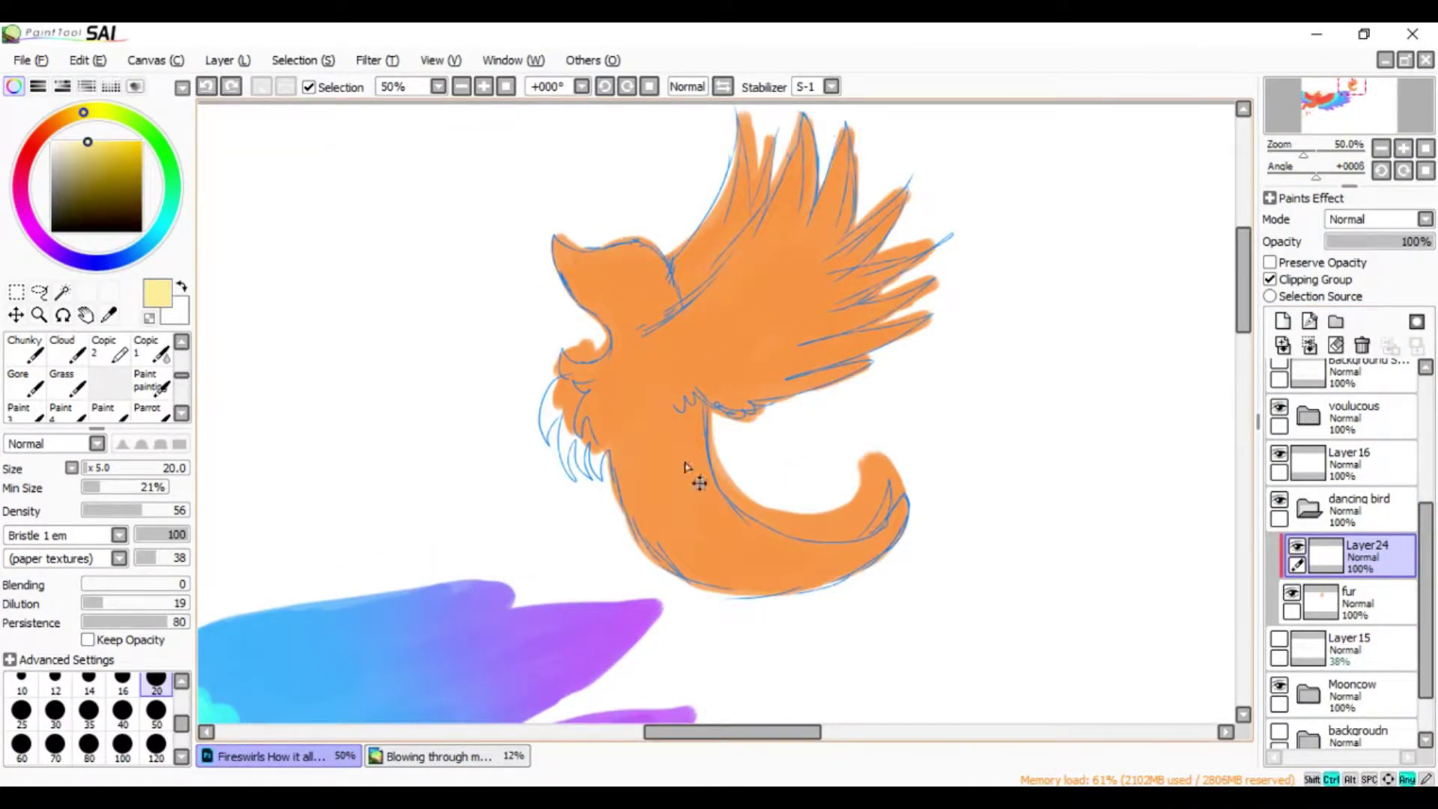
left_click(1403, 149)
left_click_drag(593, 458, 629, 569)
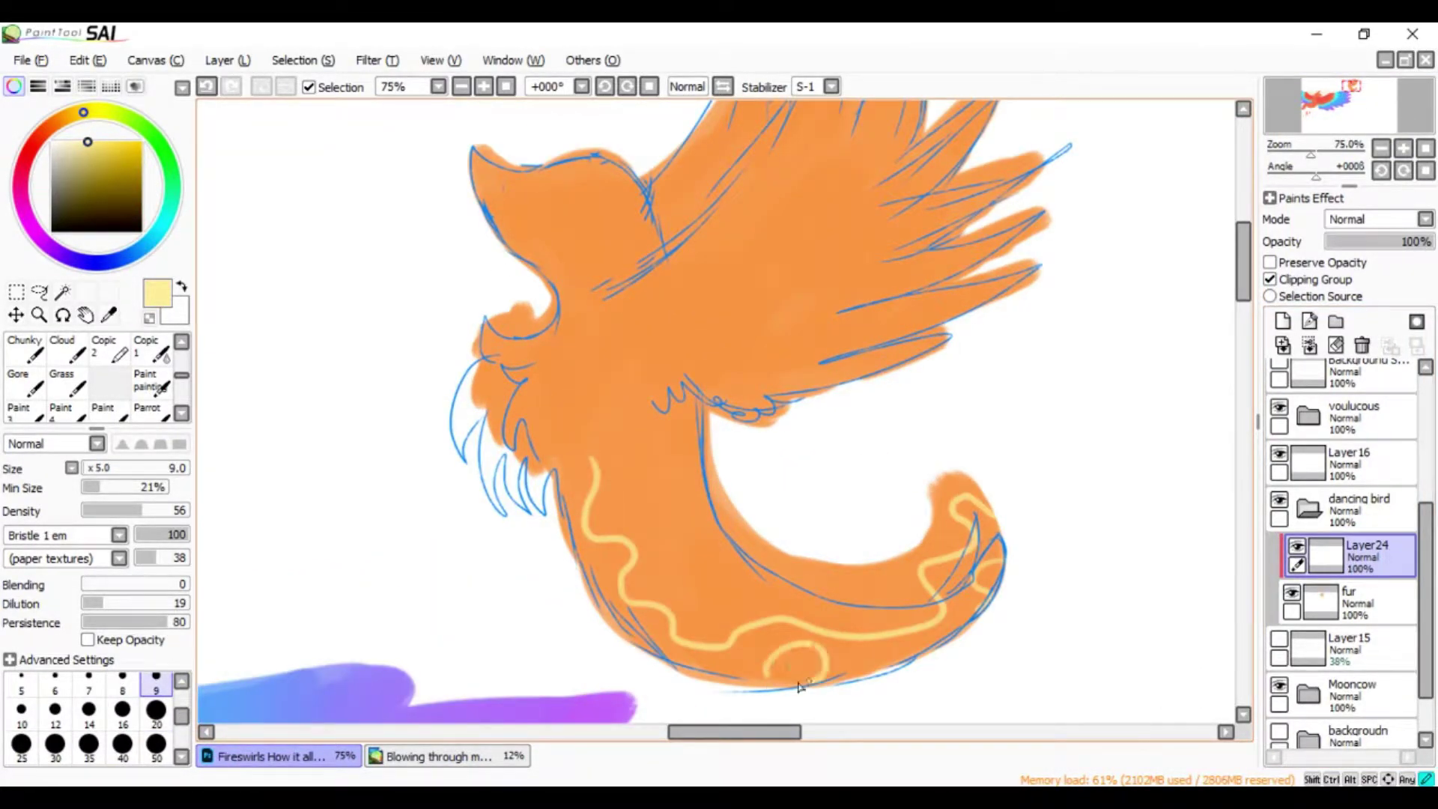
scroll(672, 374, "up", 3)
left_click_drag(606, 424, 658, 389)
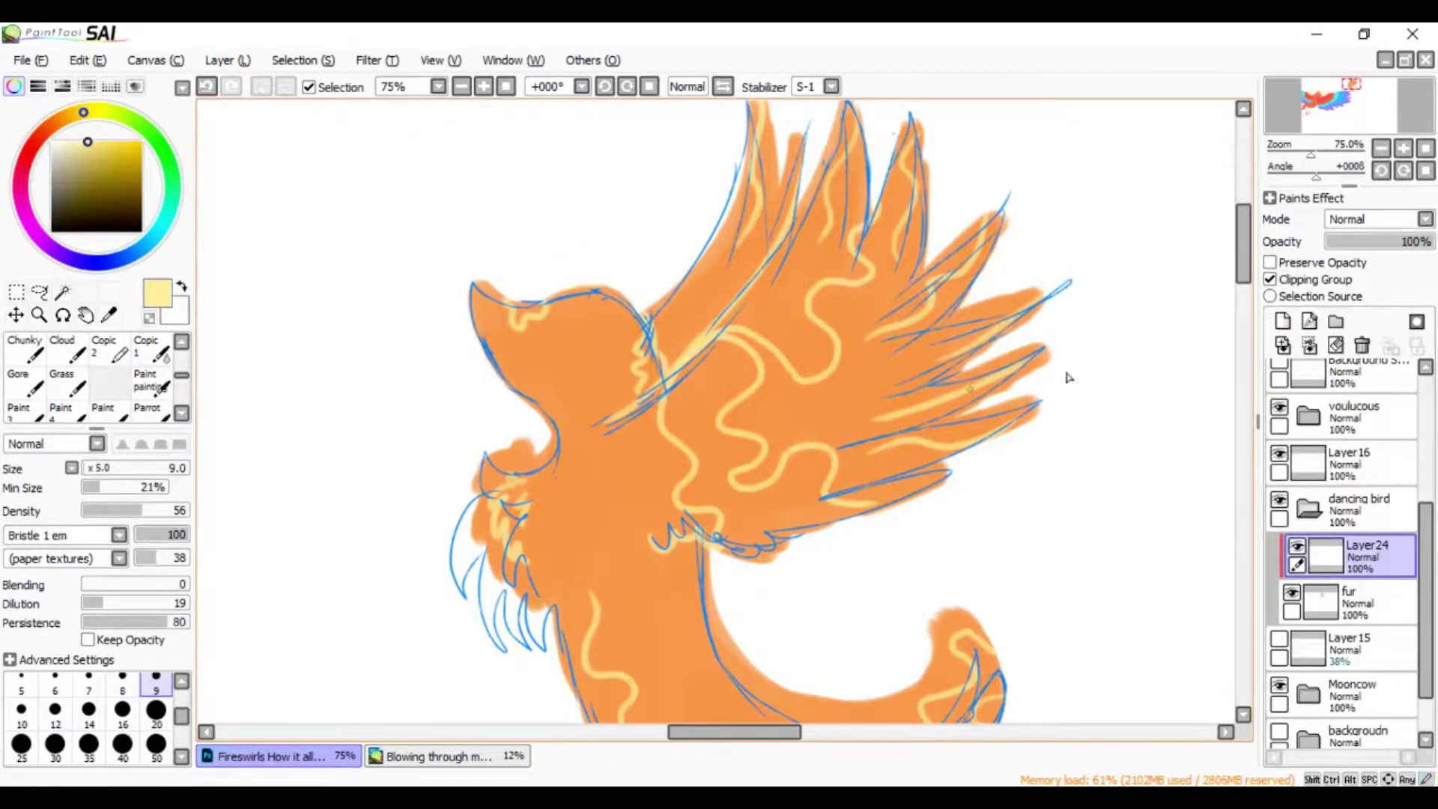
scroll(1243, 299, "down", 3)
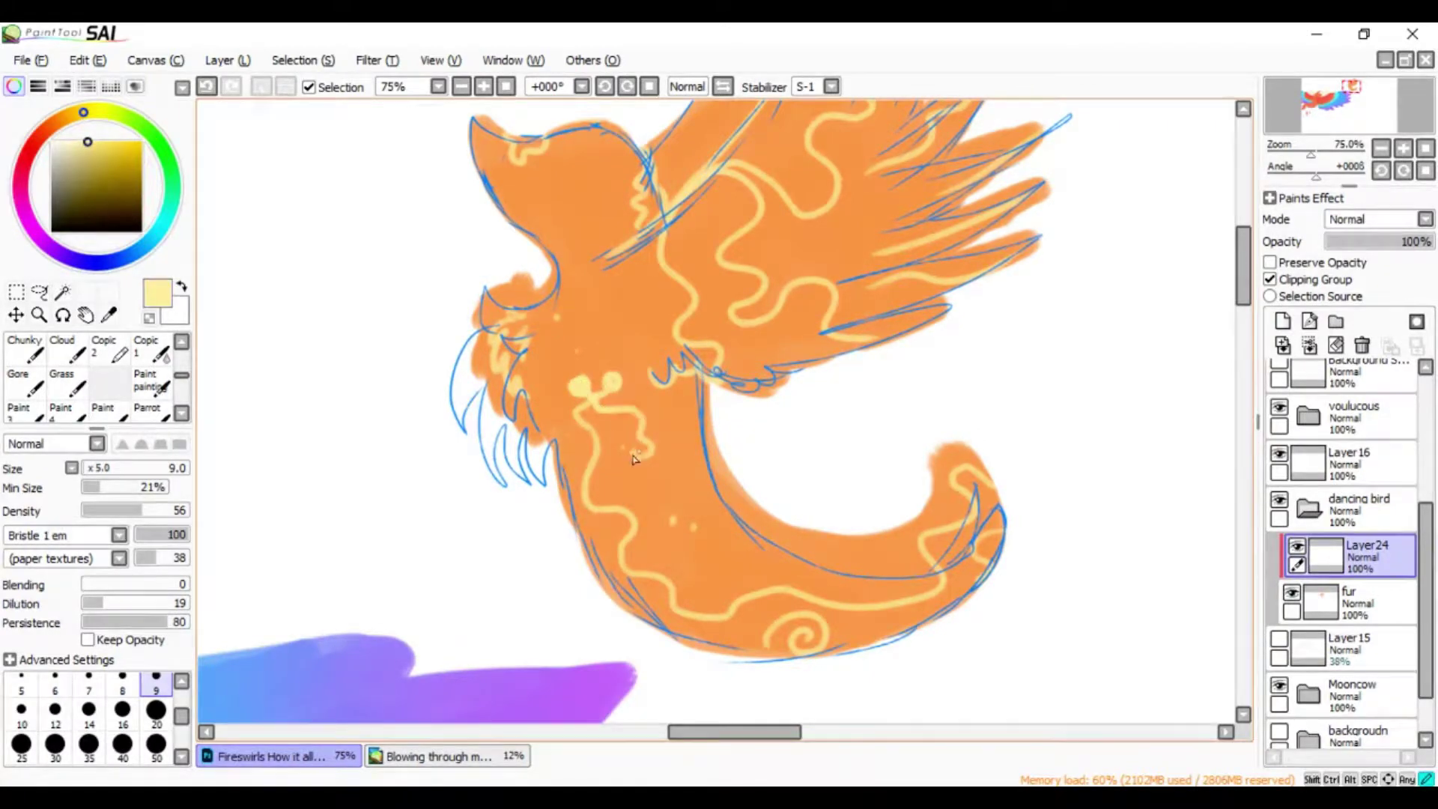
scroll(676, 445, "down", 2)
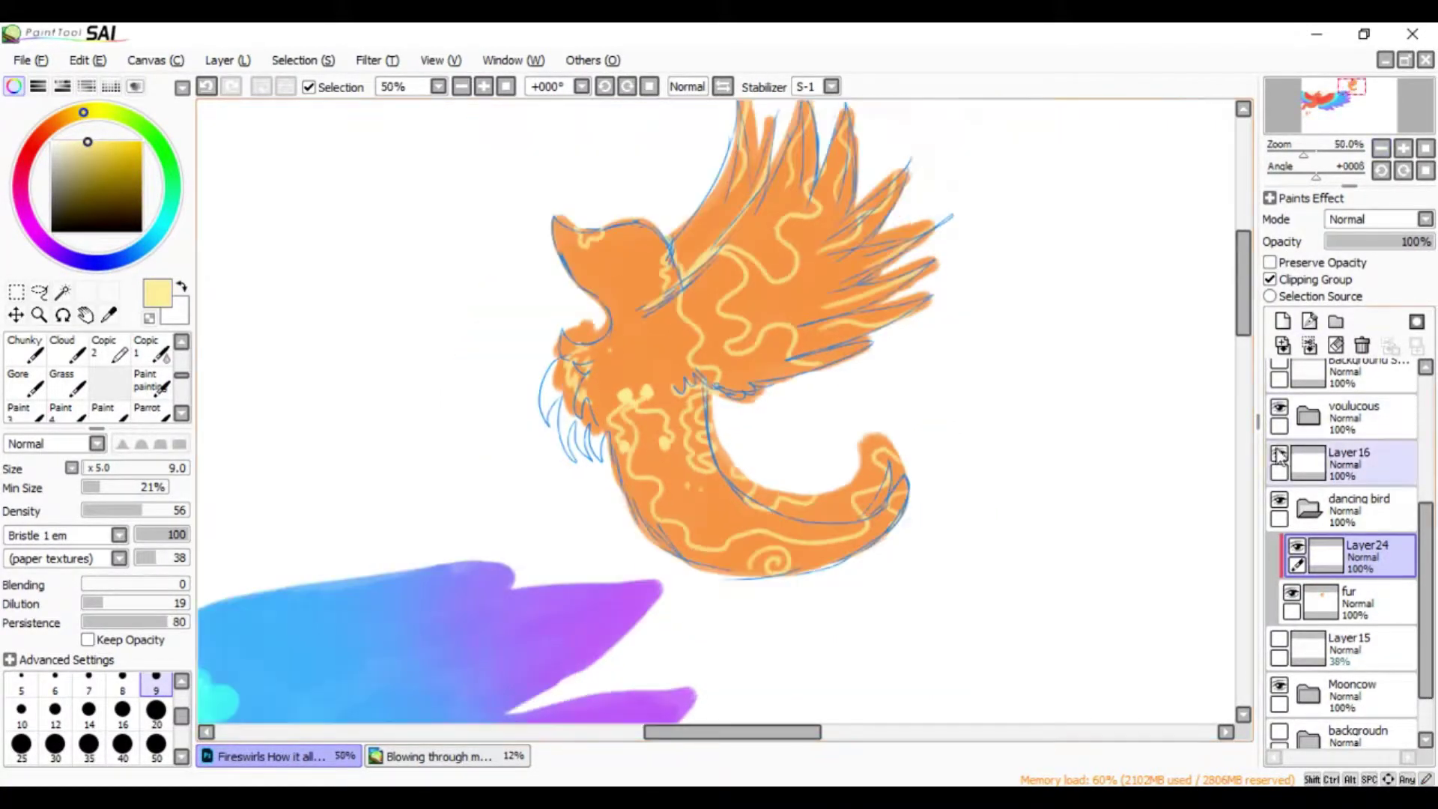
Hide the blue sketch layer and select the dancing bird group
left_click(1279, 454)
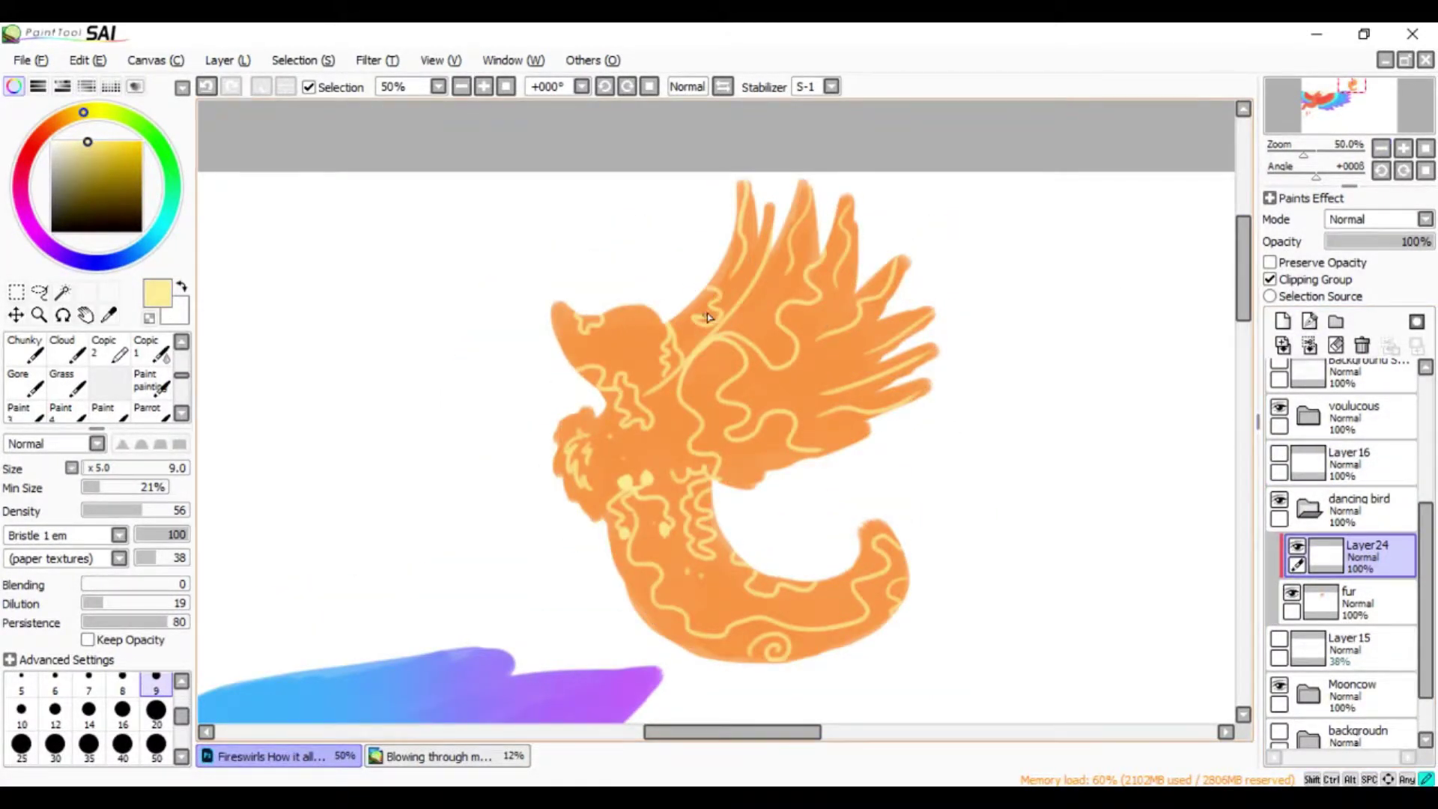
left_click(1381, 148)
scroll(1341, 524, "up", 2)
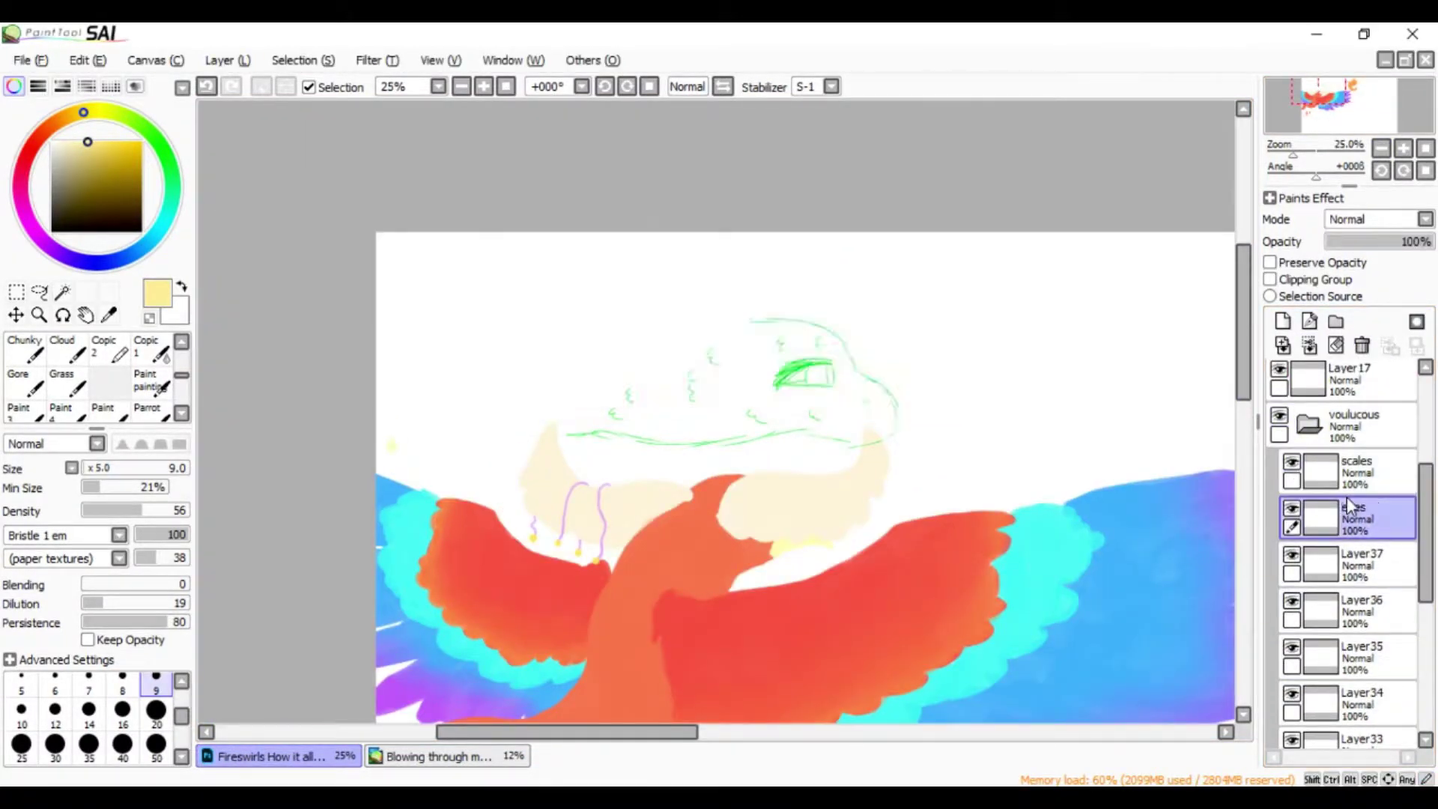
On the scales layer, paint black over the green dragon sketch with a large brush
left_click(1381, 558)
left_click(1355, 611)
scroll(711, 412, "up", 1)
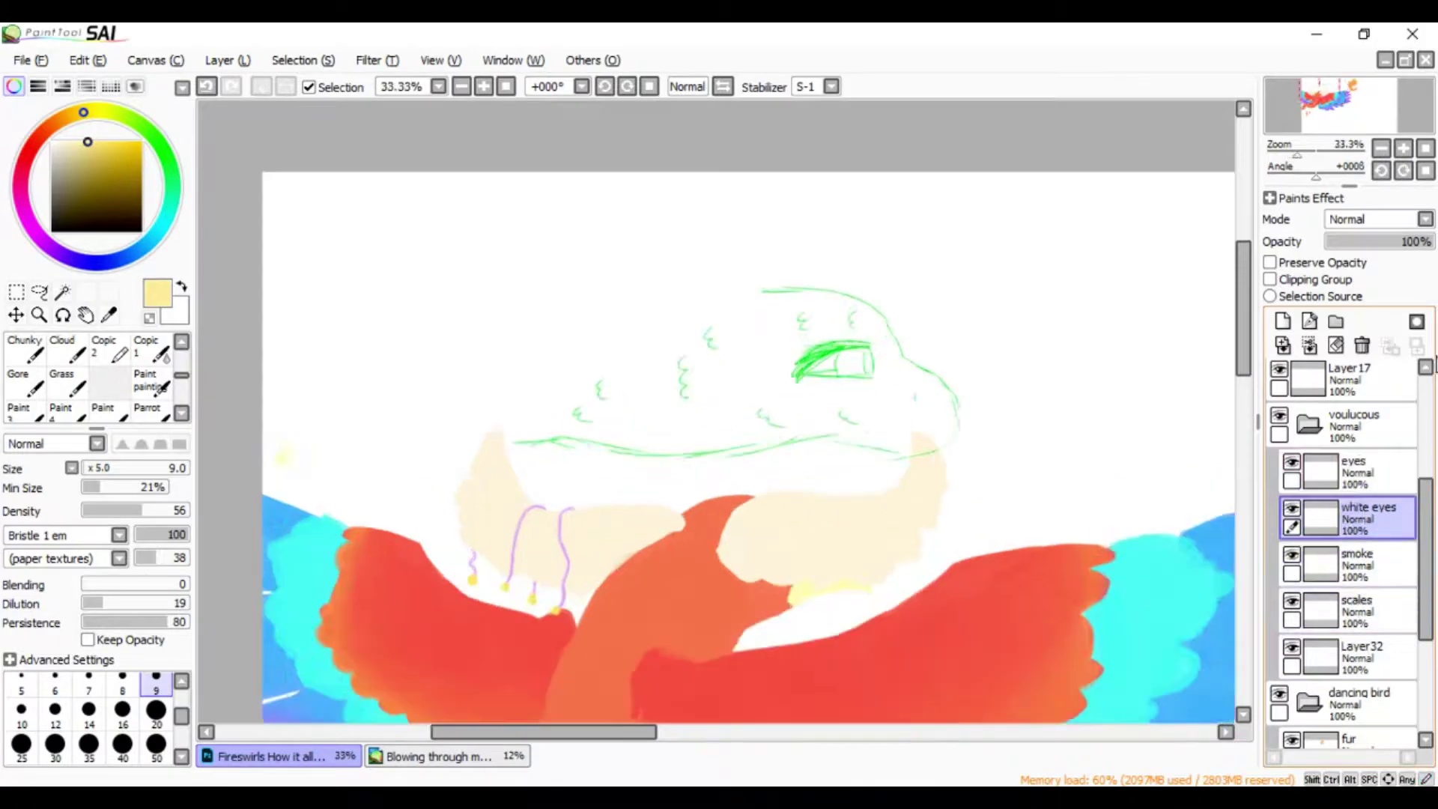
scroll(711, 412, "up", 1)
key("bracketright")
key("bracketright")
key("bracketright")
mouse_move(539, 371)
left_mouse_down()
mouse_move(823, 408)
mouse_move(981, 449)
mouse_move(966, 329)
left_mouse_up()
mouse_move(408, 449)
left_mouse_down()
mouse_move(614, 472)
mouse_move(973, 408)
mouse_move(681, 457)
mouse_move(420, 442)
mouse_move(712, 337)
left_mouse_up()
Show the black line sketch and fill the eye surroundings and head top solid black
left_click_drag(1425, 551, 1424, 420)
left_click(1278, 462)
left_click_drag(584, 314, 823, 239)
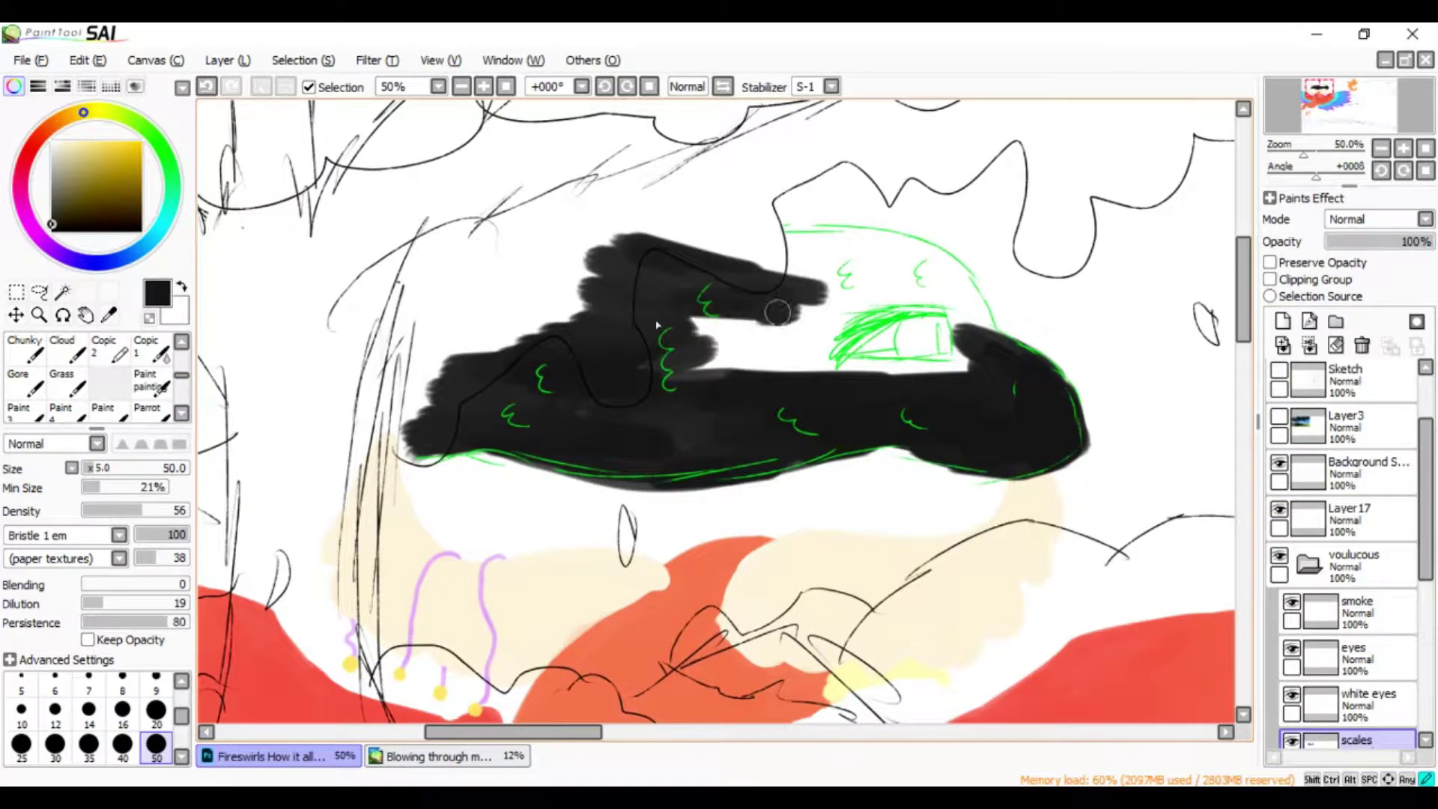
mouse_move(659, 374)
left_mouse_down()
mouse_move(823, 300)
mouse_move(823, 225)
left_mouse_up()
left_click_drag(809, 345, 991, 383)
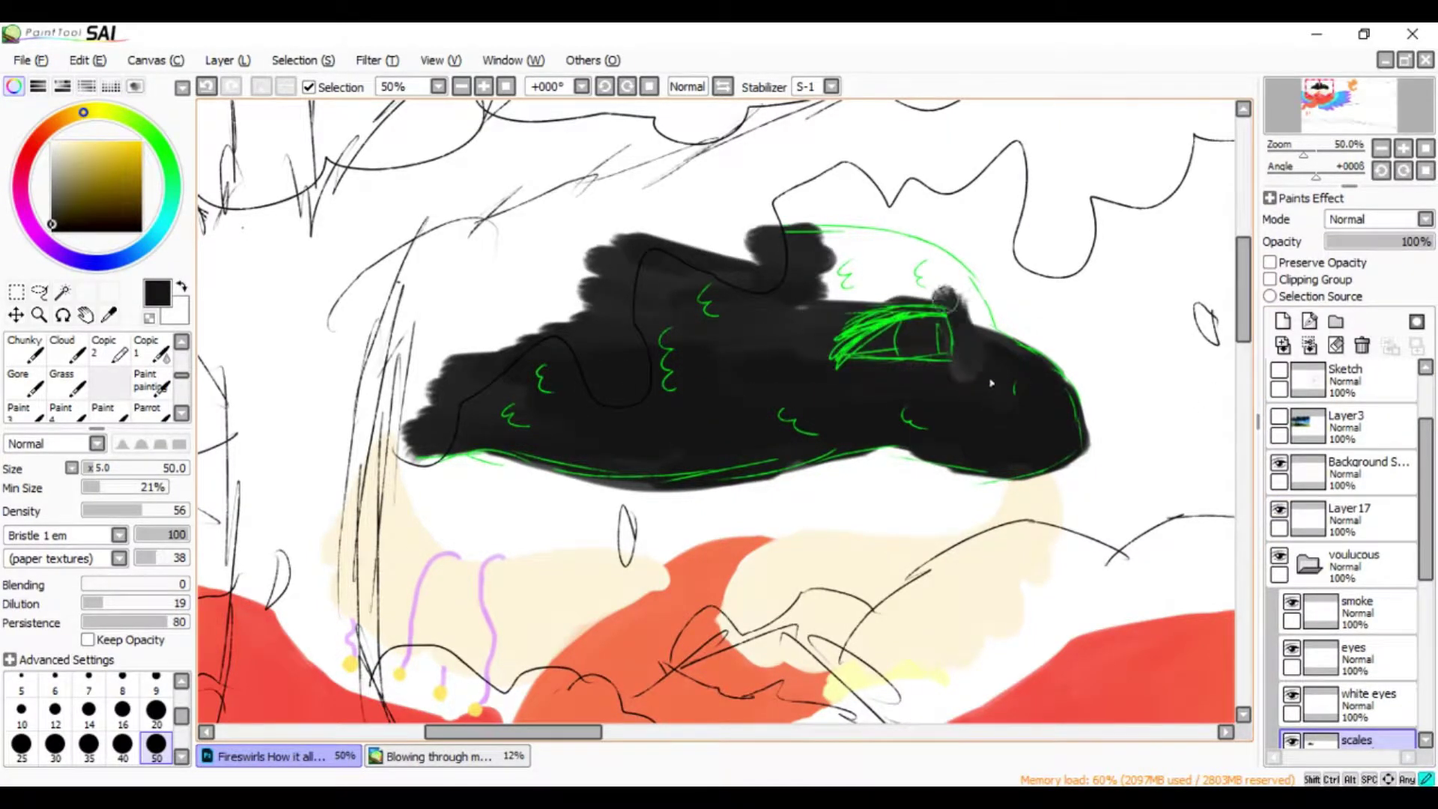
left_click_drag(966, 307, 723, 253)
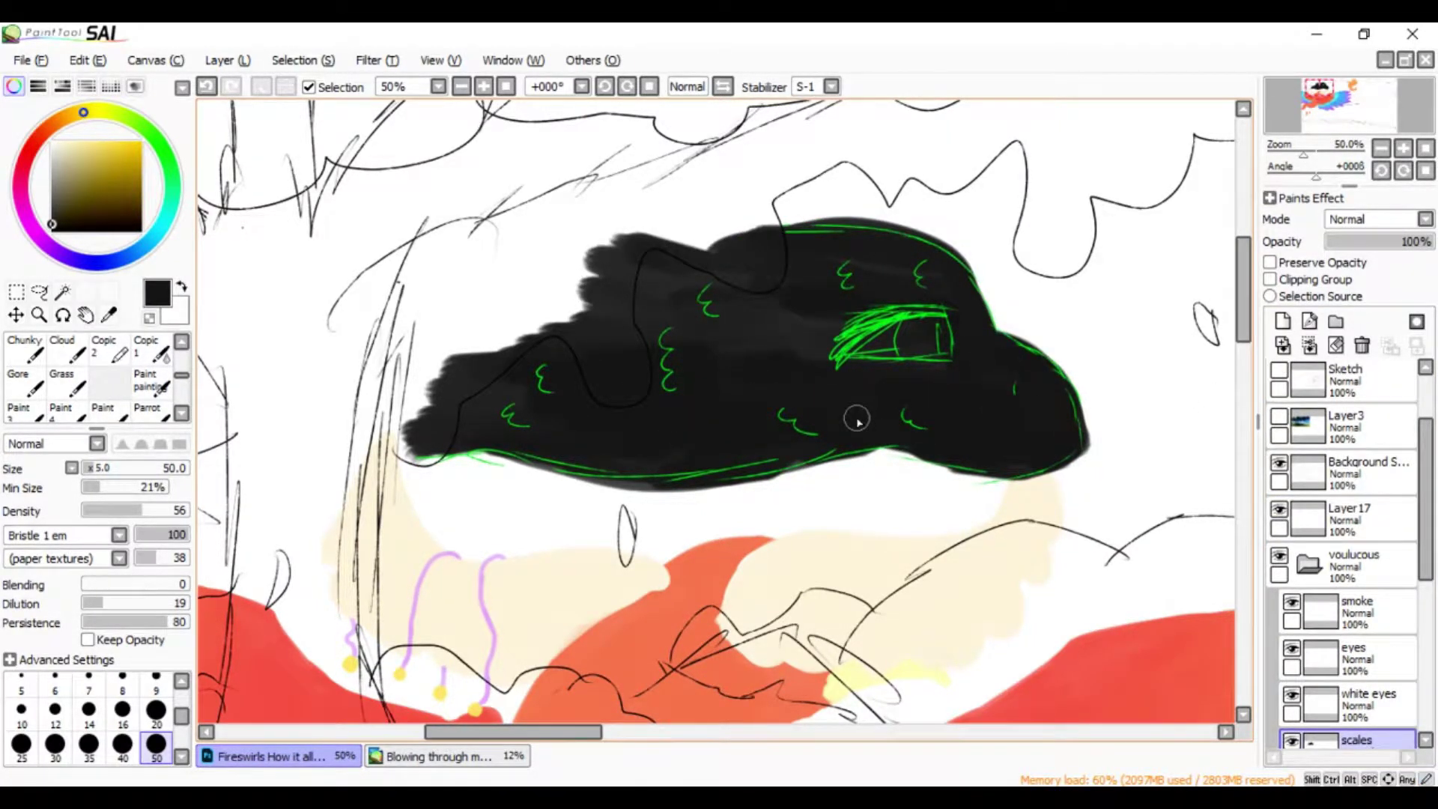
left_click_drag(832, 355, 718, 313)
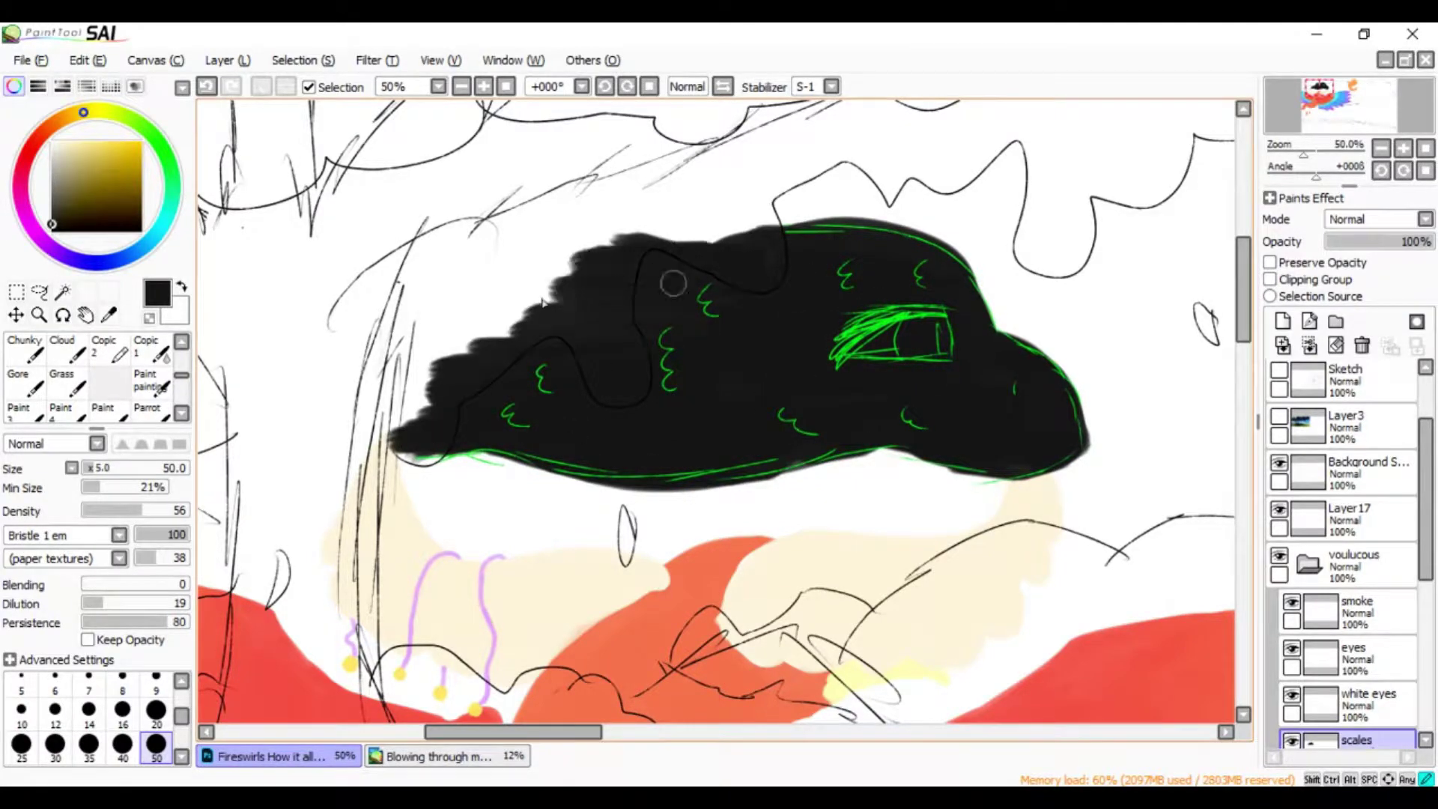
Paint the white of the eye on the white eyes layer
left_click(1368, 704)
left_click(1403, 148)
left_click(155, 709)
key("x")
left_click_drag(665, 386, 656, 417)
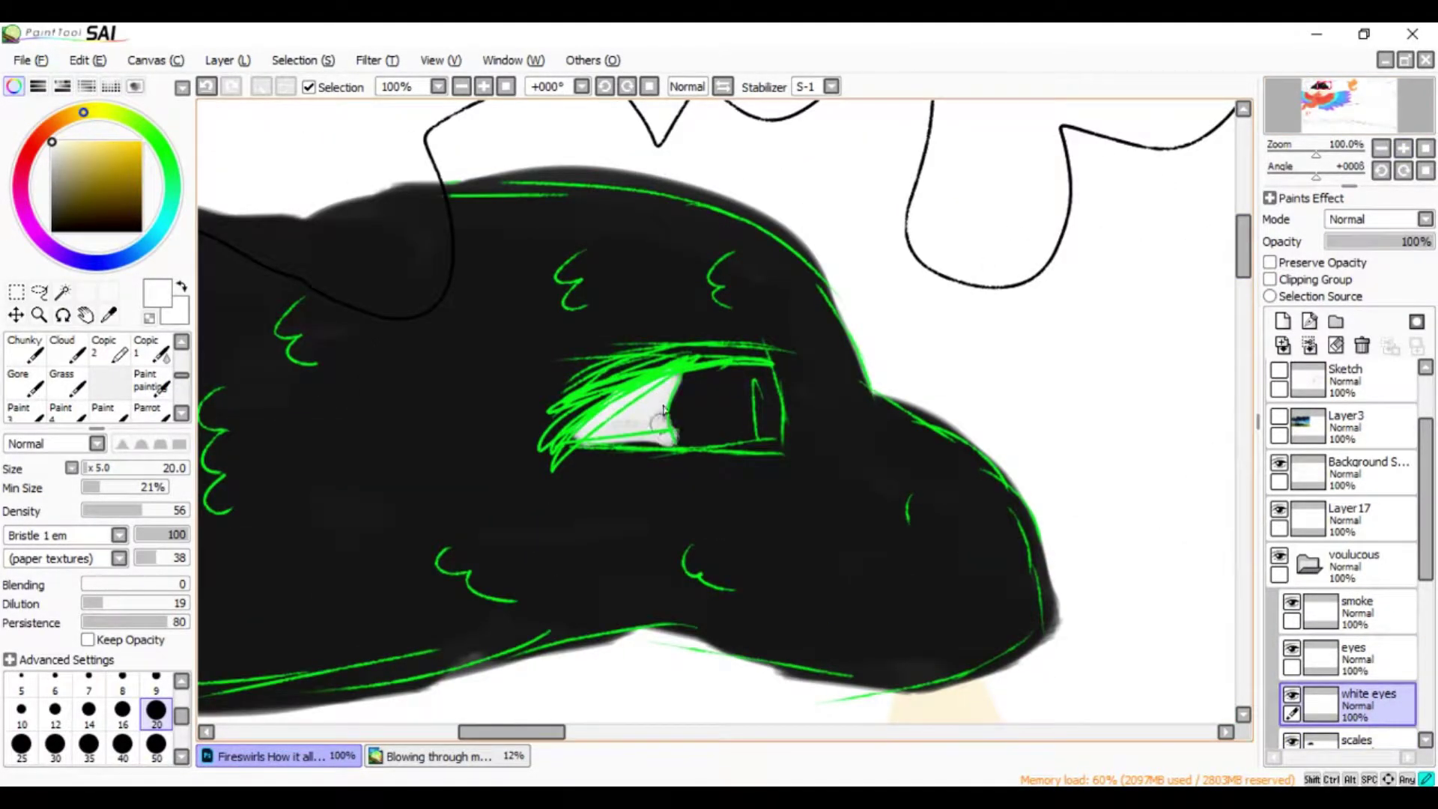
On a new layer, paint a dark upper eyelid over the eye and fade the green sketch
left_click(110, 187)
left_click(1348, 517)
left_click_drag(1411, 241, 1332, 241)
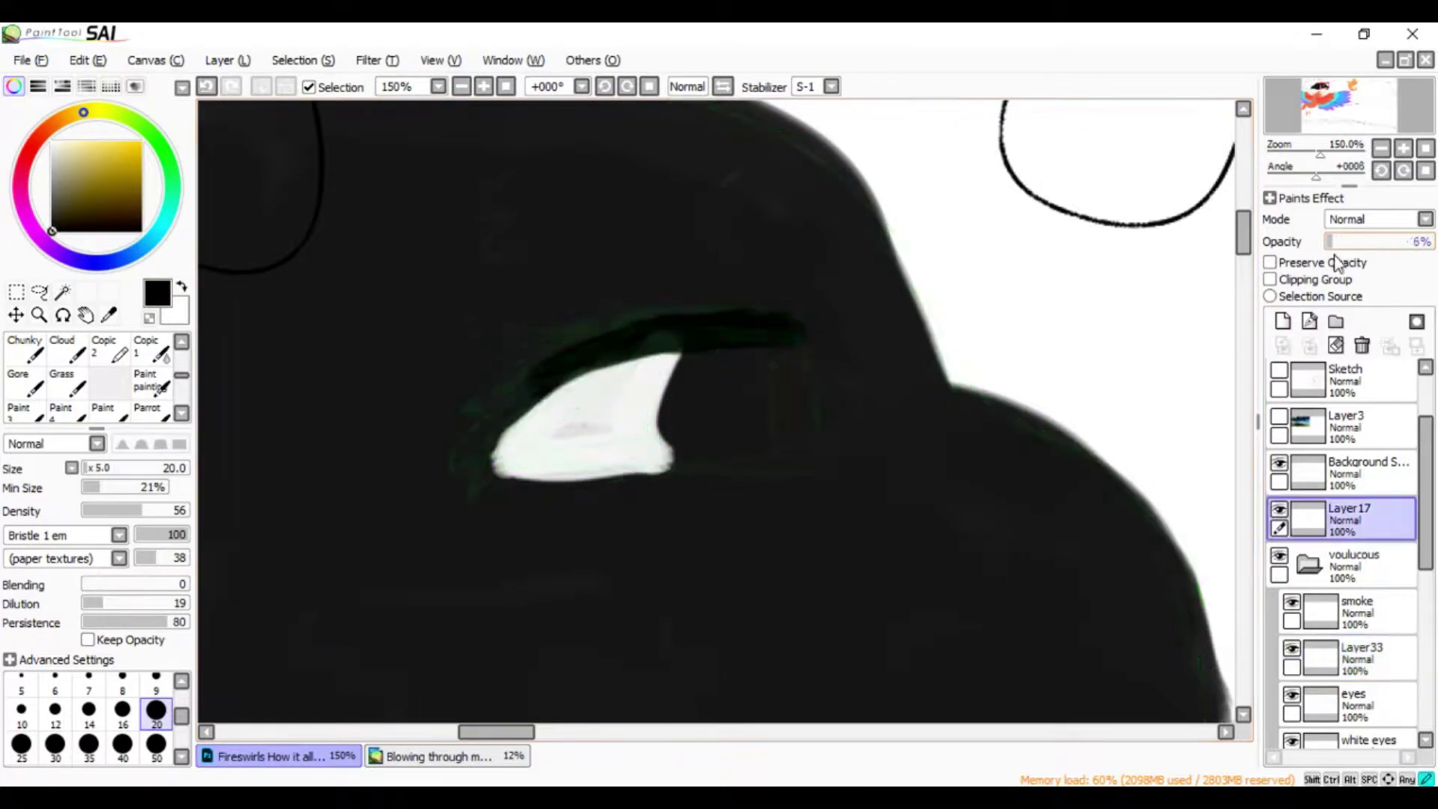
left_click(1355, 659)
left_click_drag(472, 464, 591, 367)
scroll(90, 712, "up", 1)
left_click(155, 683)
left_click_drag(787, 320, 812, 331)
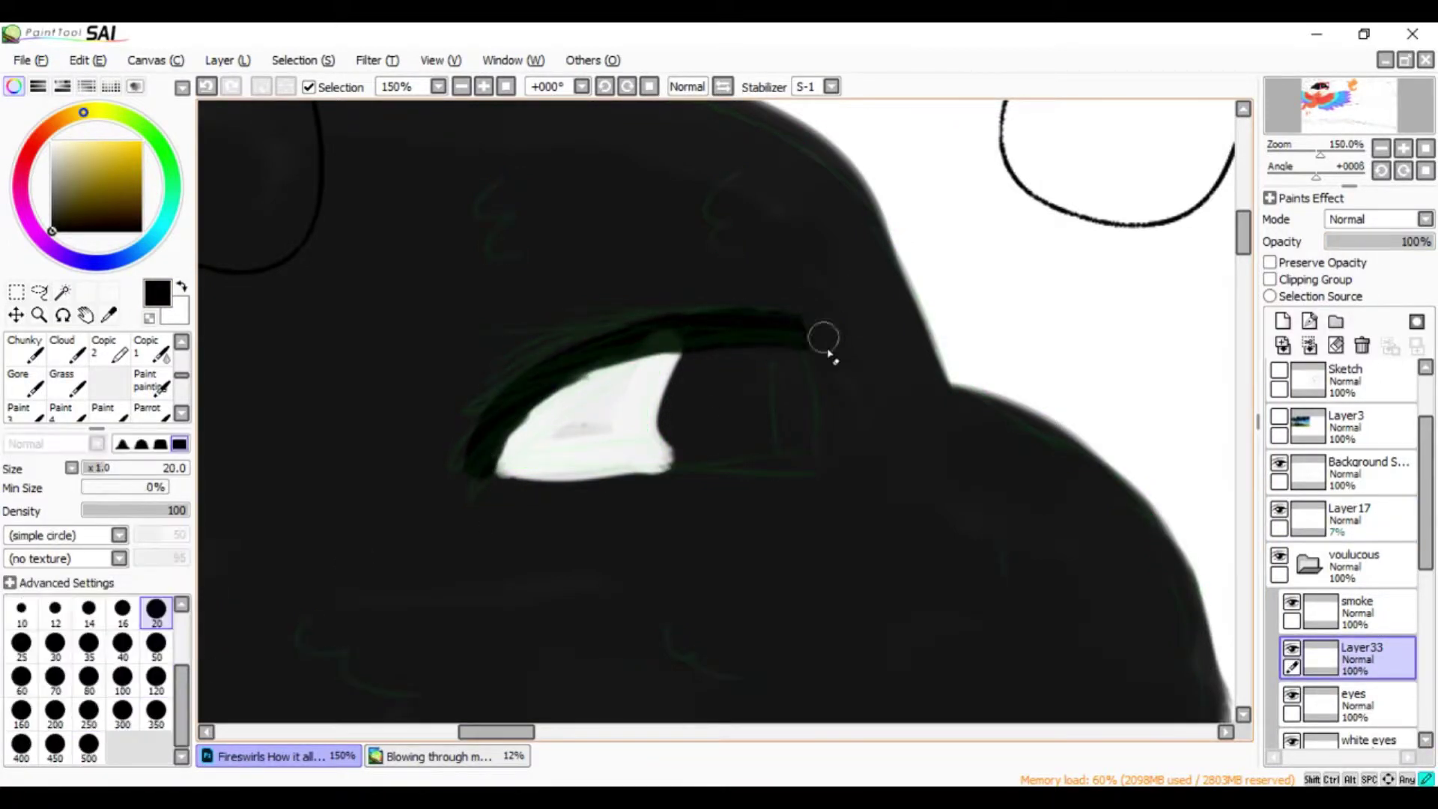
Set the green sketch to 13% opacity and paint a purple iris with a size 20 hard brush
left_click(1348, 517)
left_click_drag(1411, 241, 1332, 241)
left_click(1362, 678)
left_click_drag(666, 360, 670, 465)
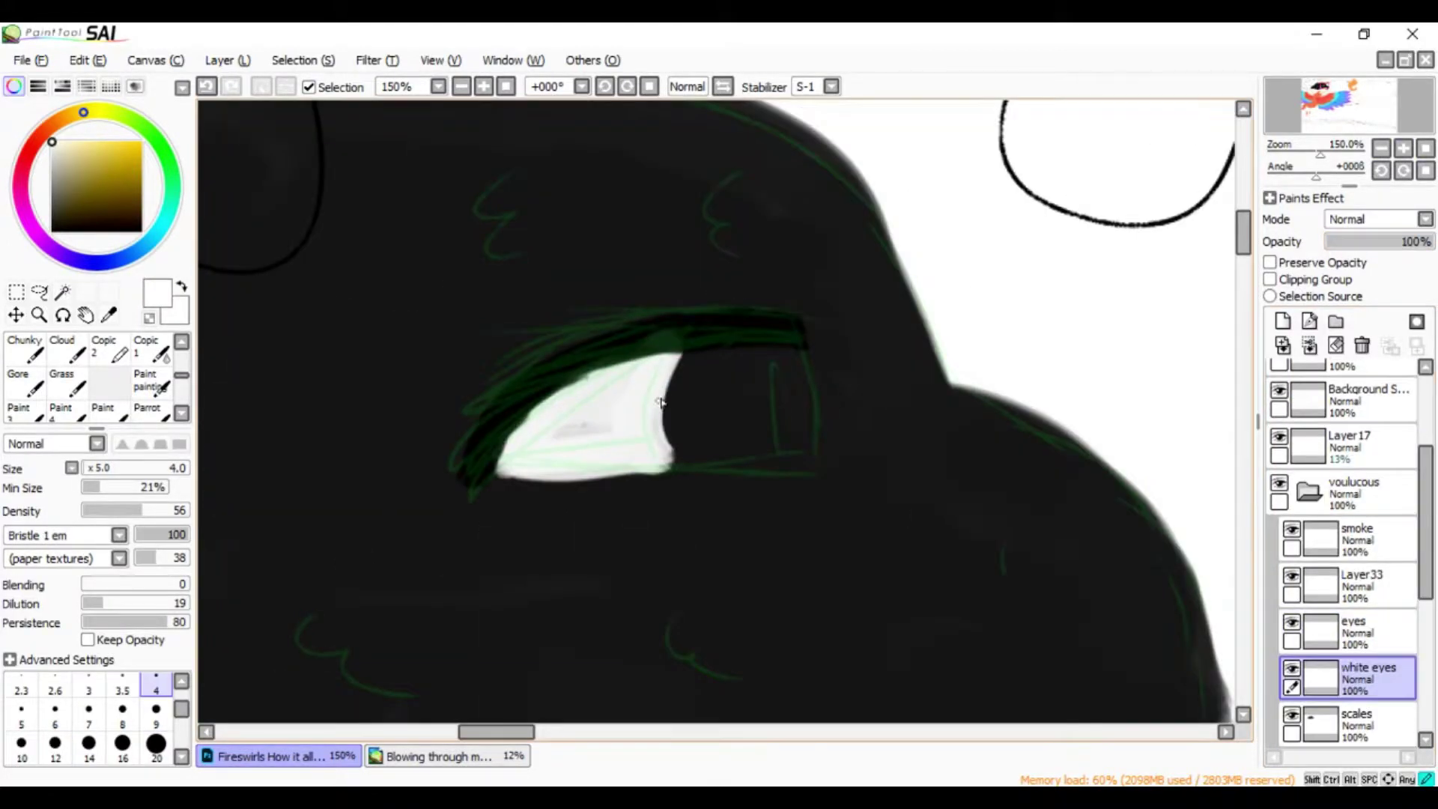
left_click(1355, 632)
left_click(53, 249)
left_click(155, 743)
mouse_move(701, 363)
left_mouse_down()
mouse_move(704, 408)
mouse_move(760, 407)
mouse_move(699, 455)
left_mouse_up()
Draw a thin black pupil line on the iris with a size 2 brush on a new layer
left_click(1355, 678)
left_click(599, 415, "alt")
key("n")
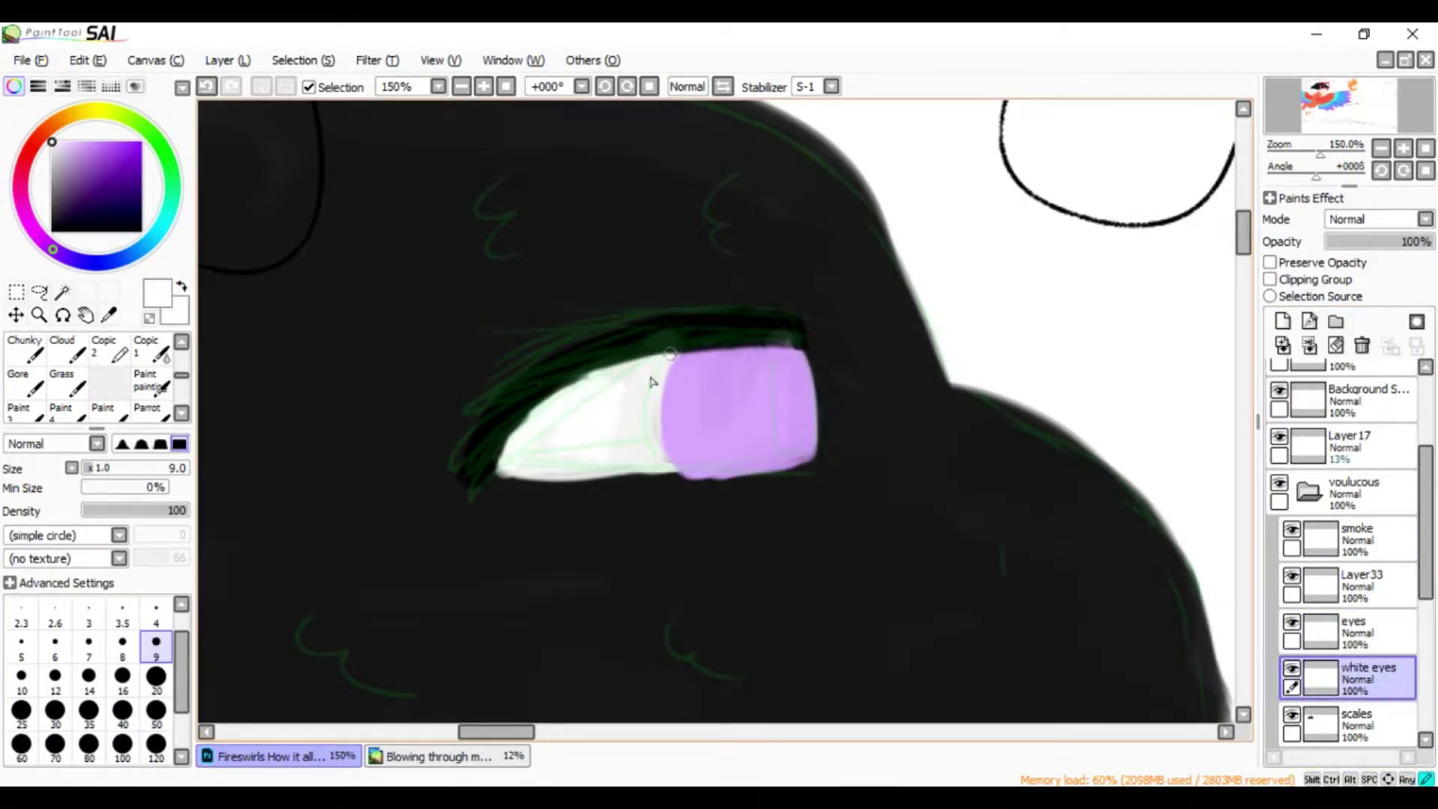
left_click(1355, 631)
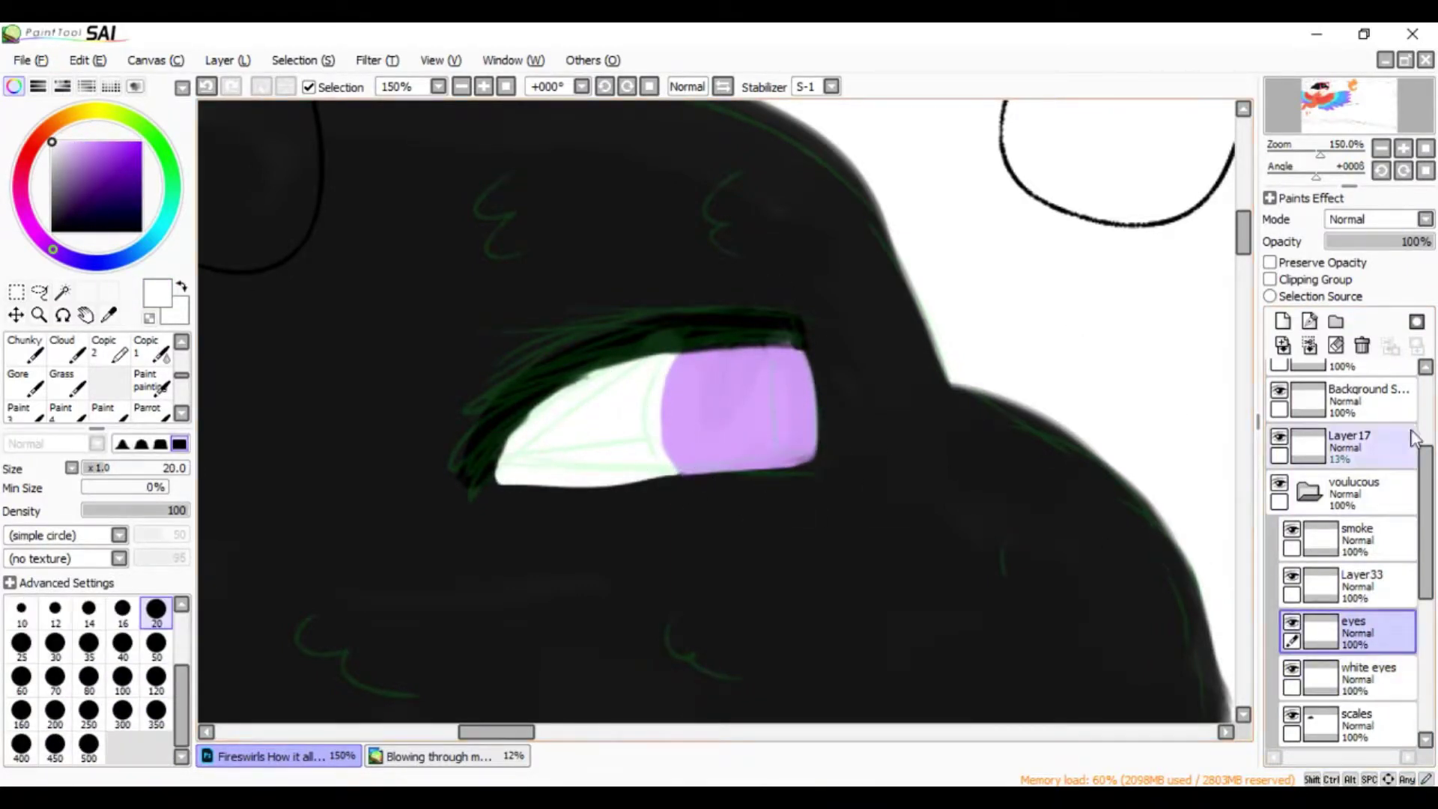
left_click(1281, 321)
left_click(53, 228)
left_click(148, 386)
left_click(161, 687)
left_click_drag(775, 367, 775, 449)
Add new clipped layers, select Layer32 and sample a colour from the canvas
scroll(719, 412, "down", 2)
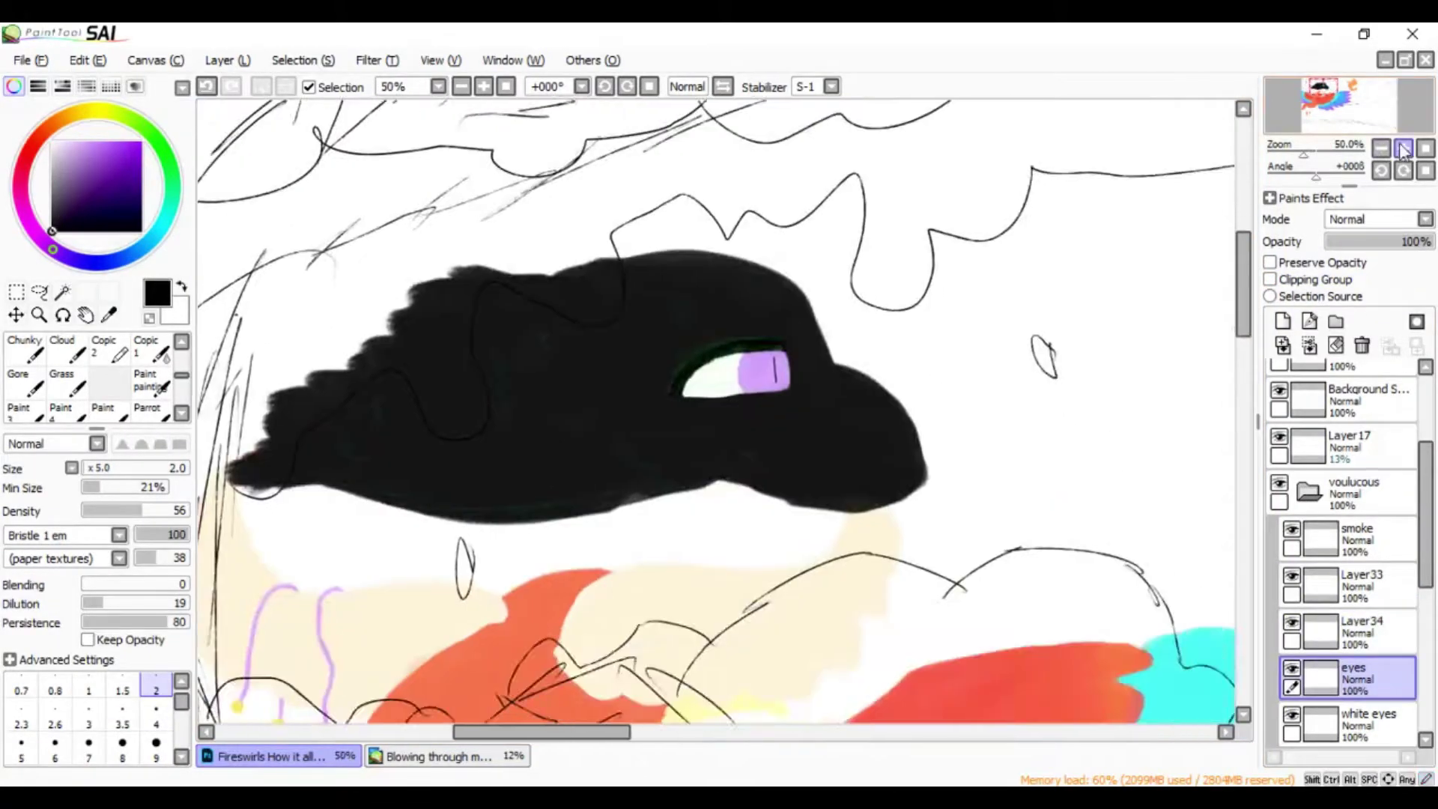
scroll(1347, 561, "down", 3)
left_click(1282, 321)
left_click(1269, 278)
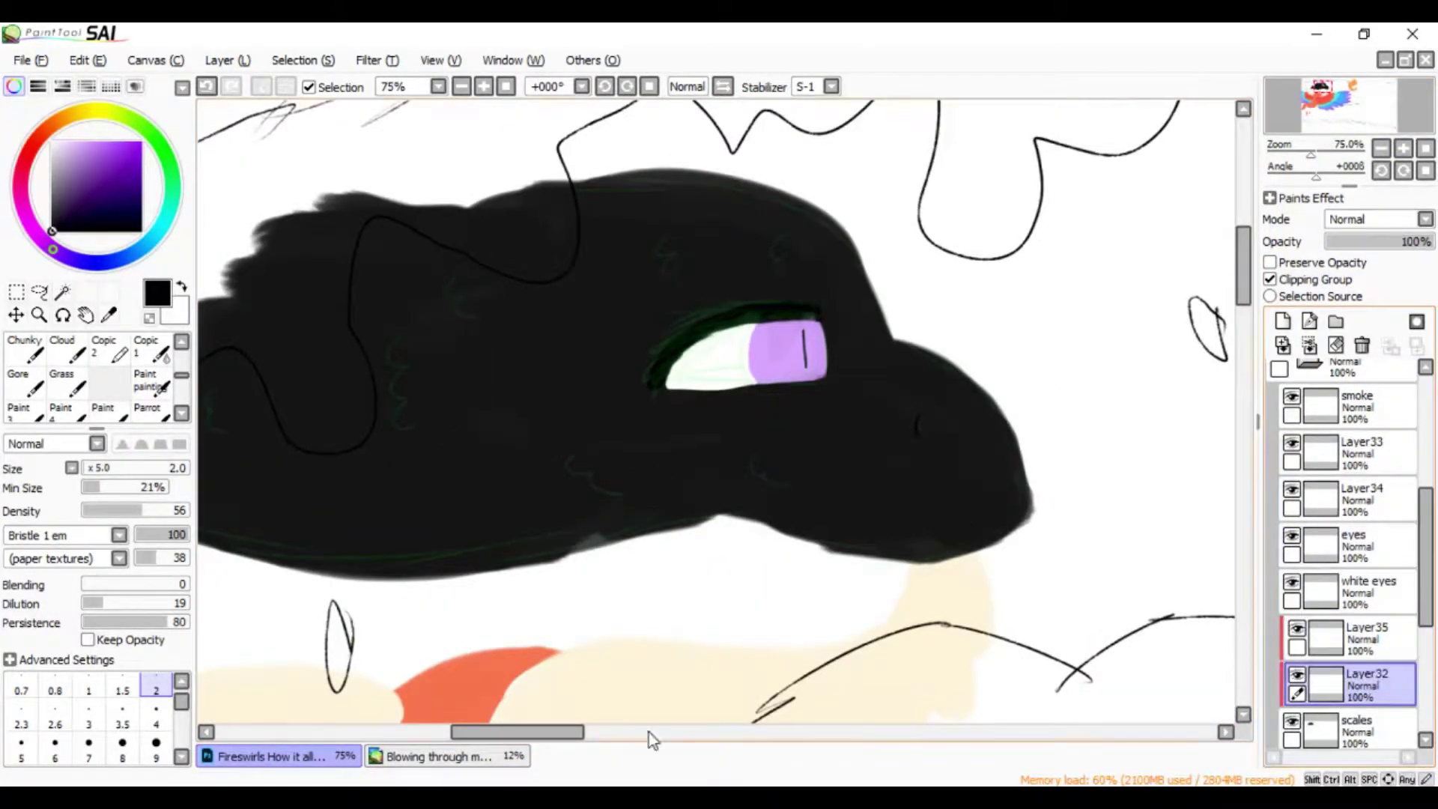
left_click(1282, 321)
left_click(1355, 643)
left_click(109, 314)
On Layer32, cover the head's sketch lines with black and blend them smooth
key("b")
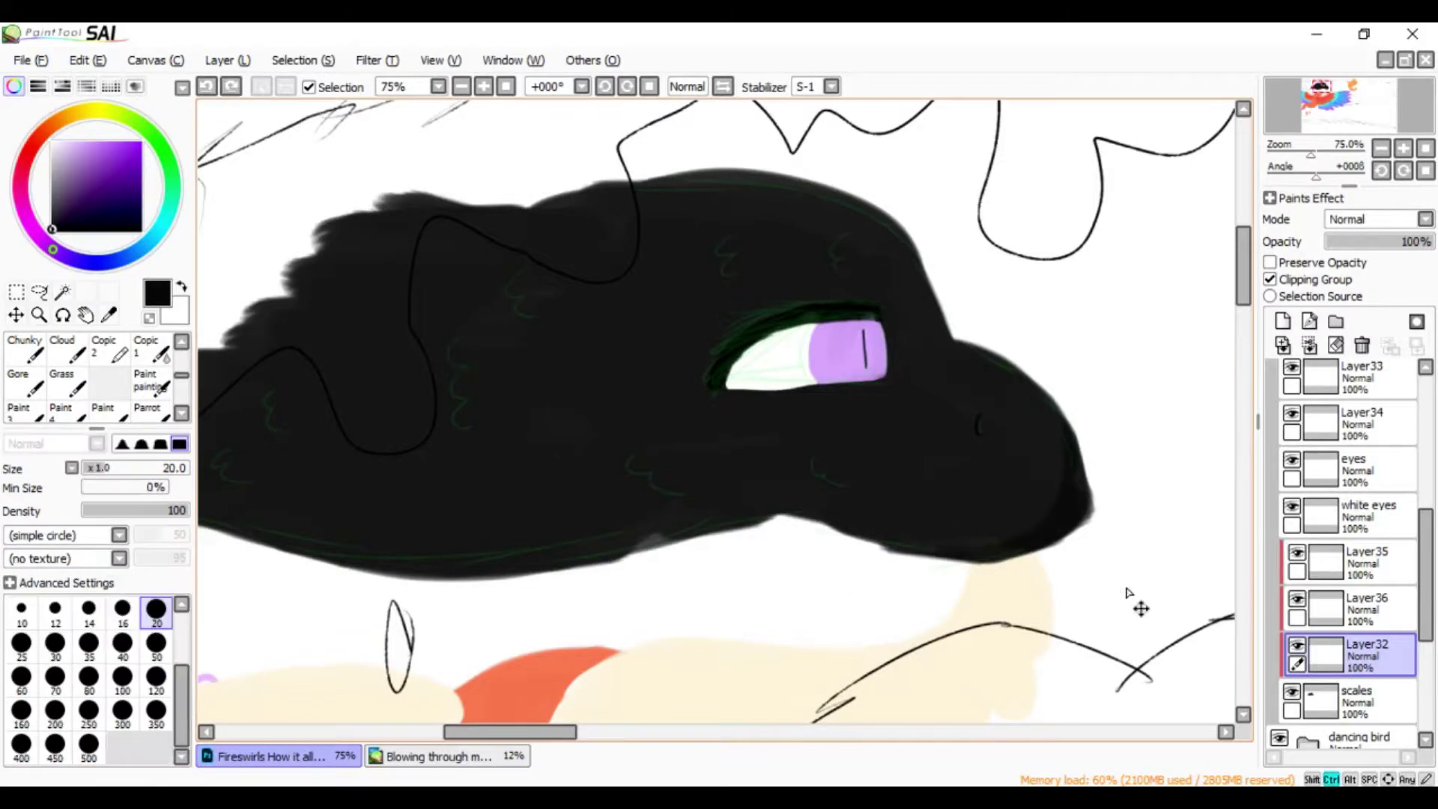
left_click_drag(823, 224, 612, 211)
left_click_drag(449, 285, 420, 464)
scroll(554, 403, "down", 2)
left_click_drag(711, 352, 555, 402)
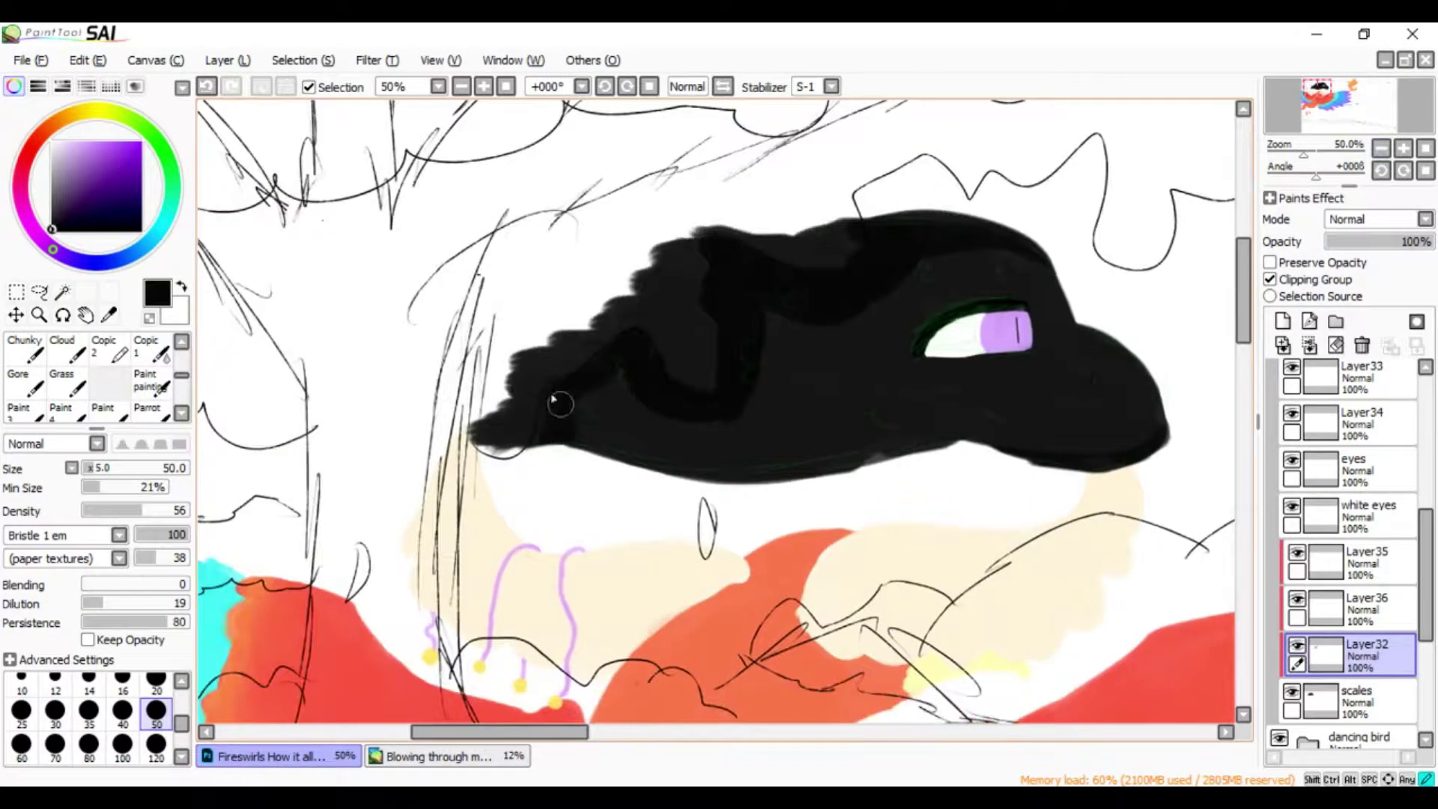
left_click_drag(765, 349, 607, 420)
key("w")
left_click_drag(514, 417, 603, 385)
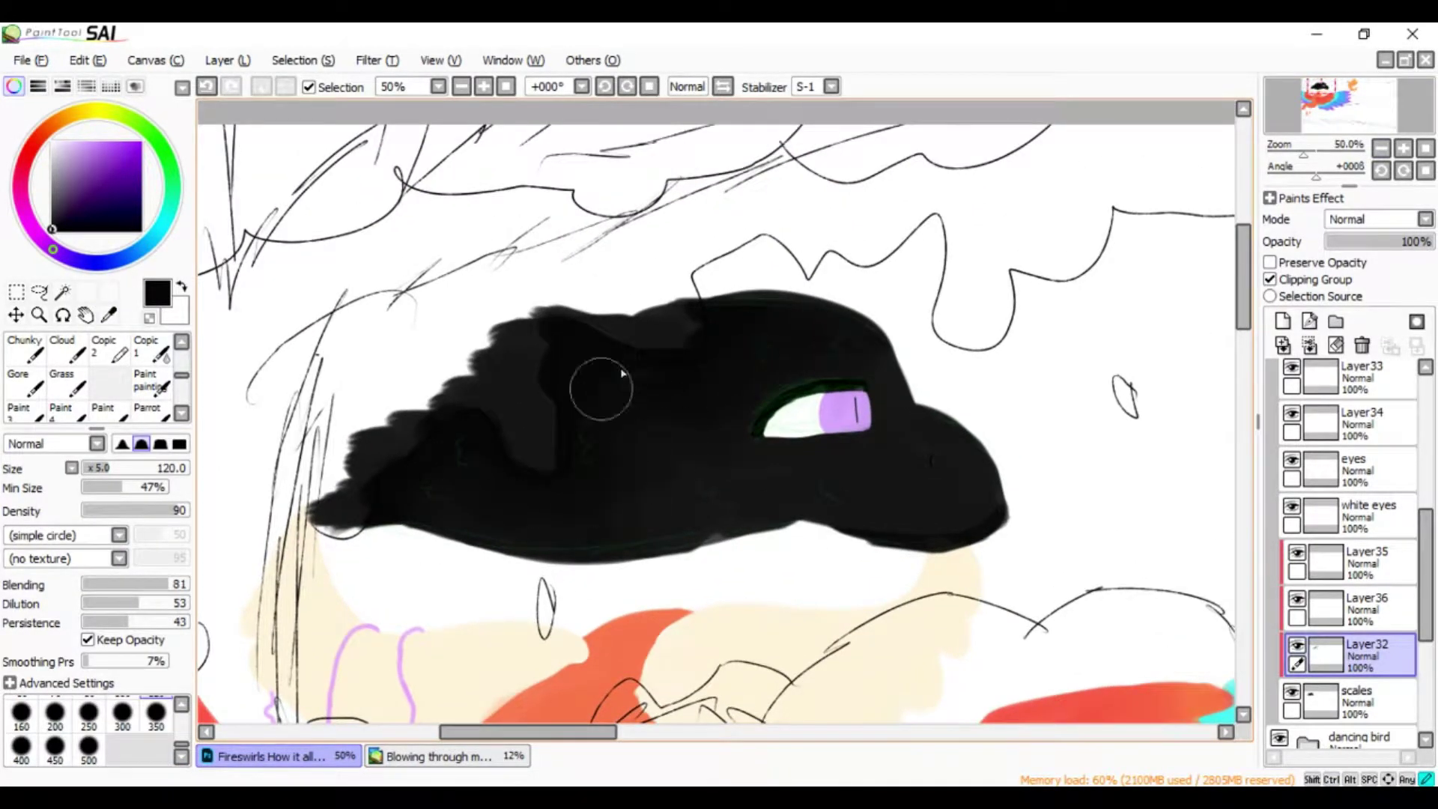
Draw small curled fur marks on Layer36 with a size 4 bristle brush
left_click(1347, 608)
key("ctrl+plus")
key("b")
left_click(156, 709)
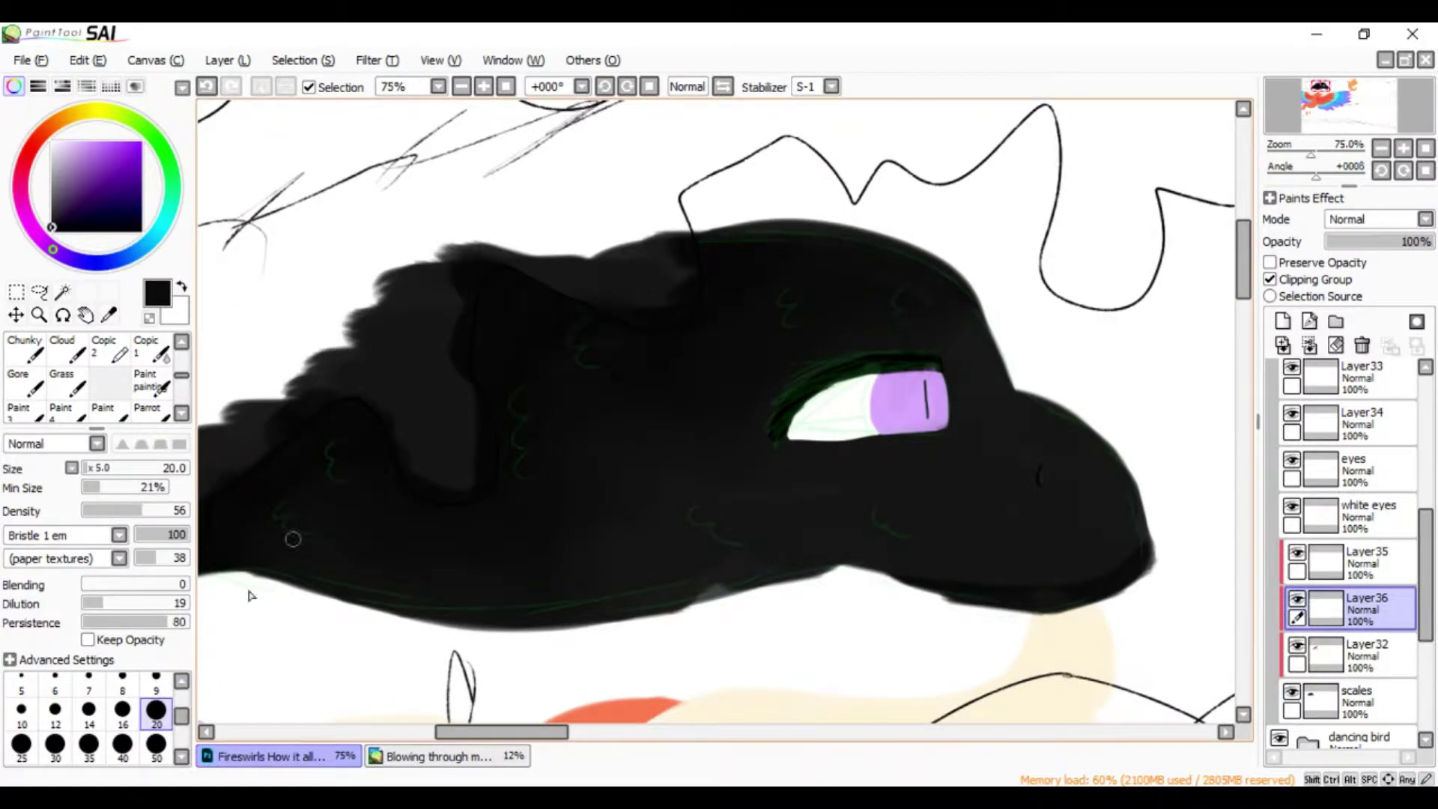
key("bracketleft")
key("bracketleft")
key("bracketleft")
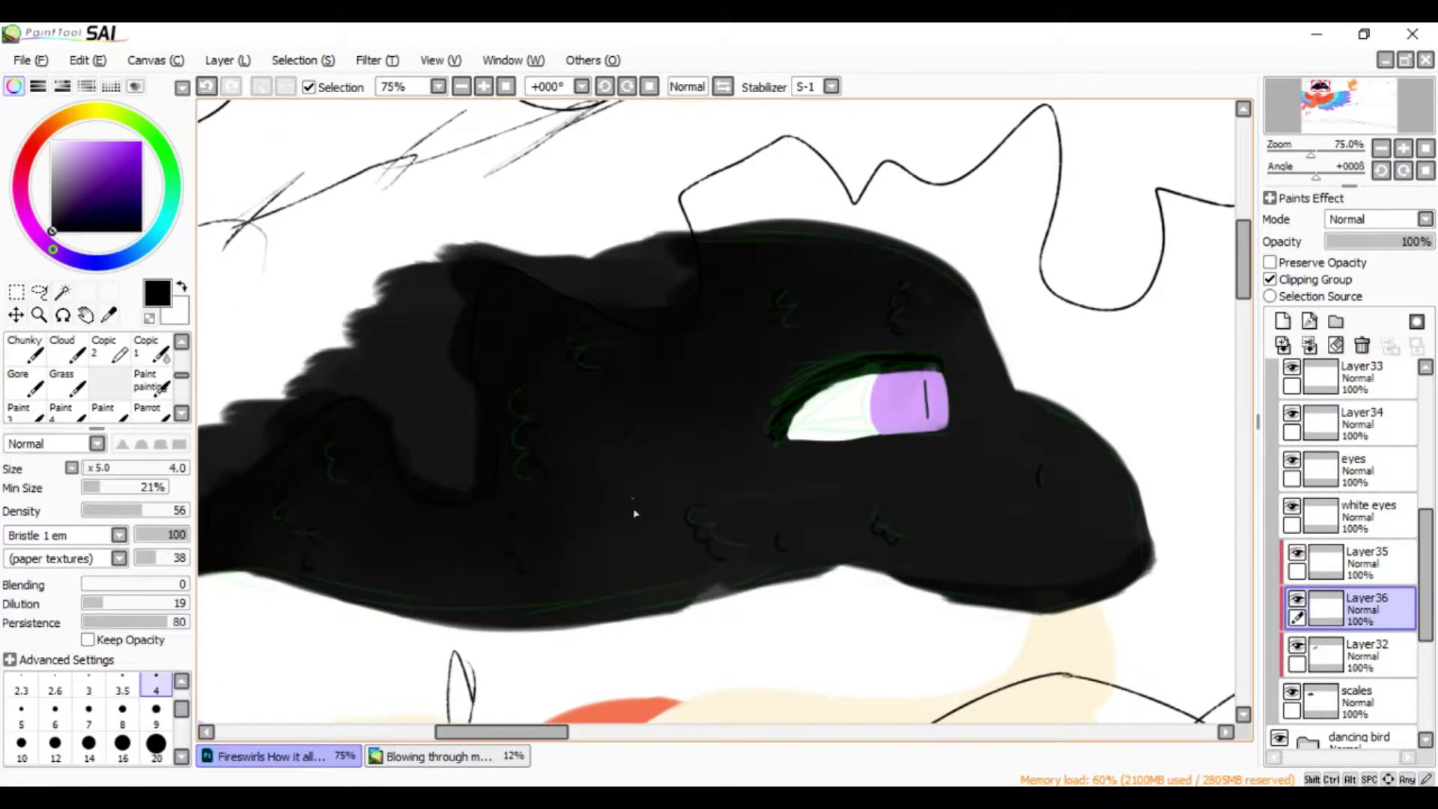
scroll(1430, 515, "down", 1)
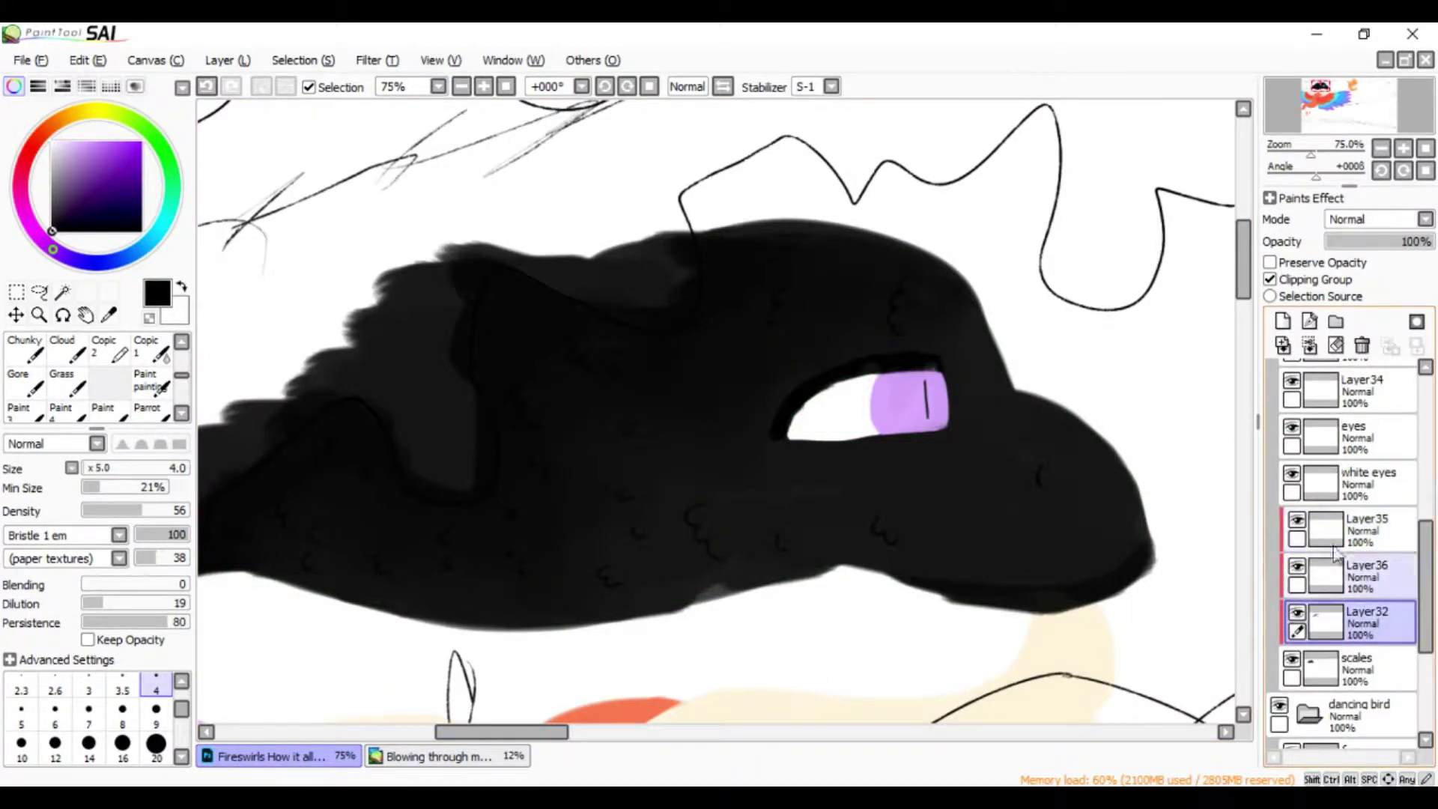
key("c")
key("b")
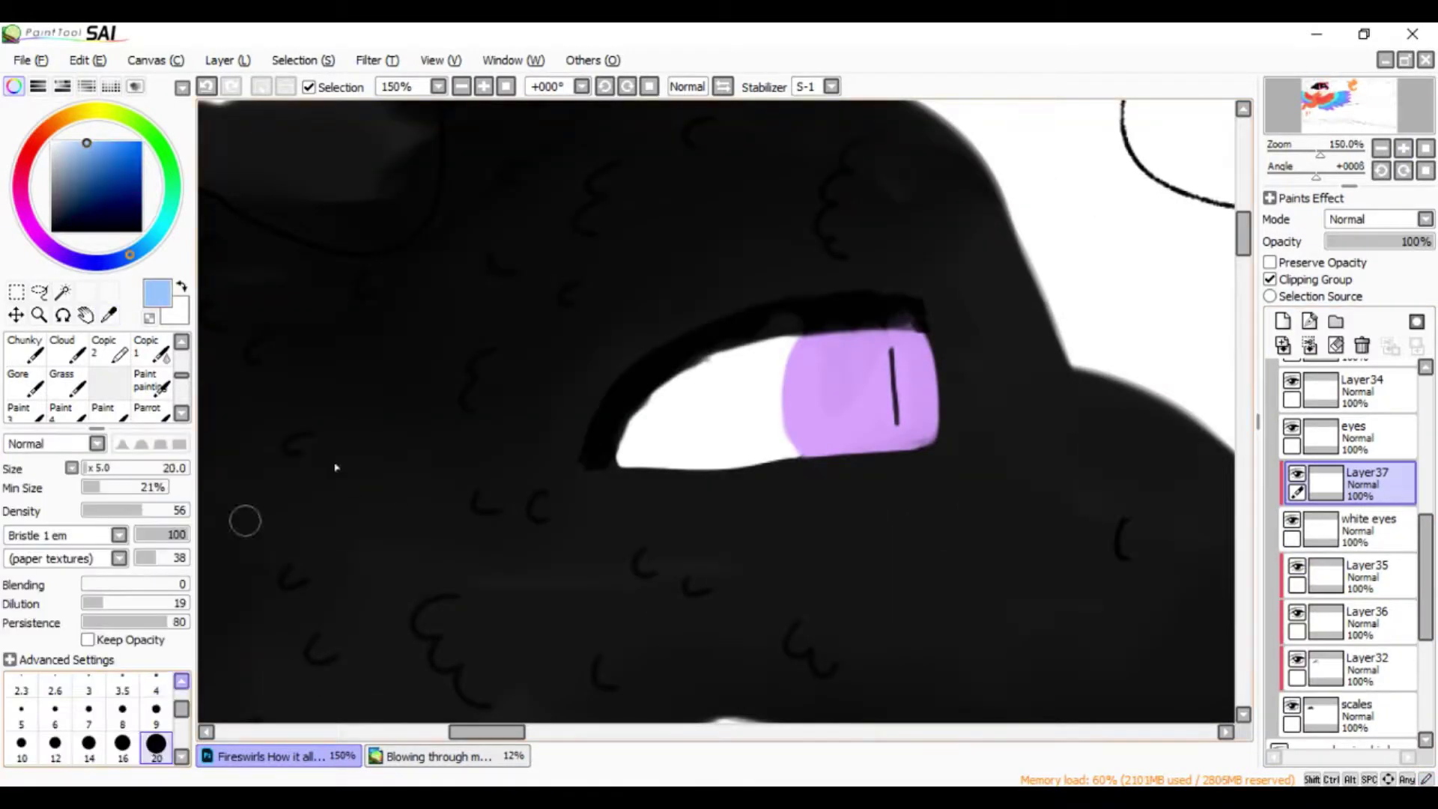
Shade the eye white light blue and set that layer to Multiply
left_click_drag(794, 341, 632, 420)
left_click_drag(749, 389, 659, 419)
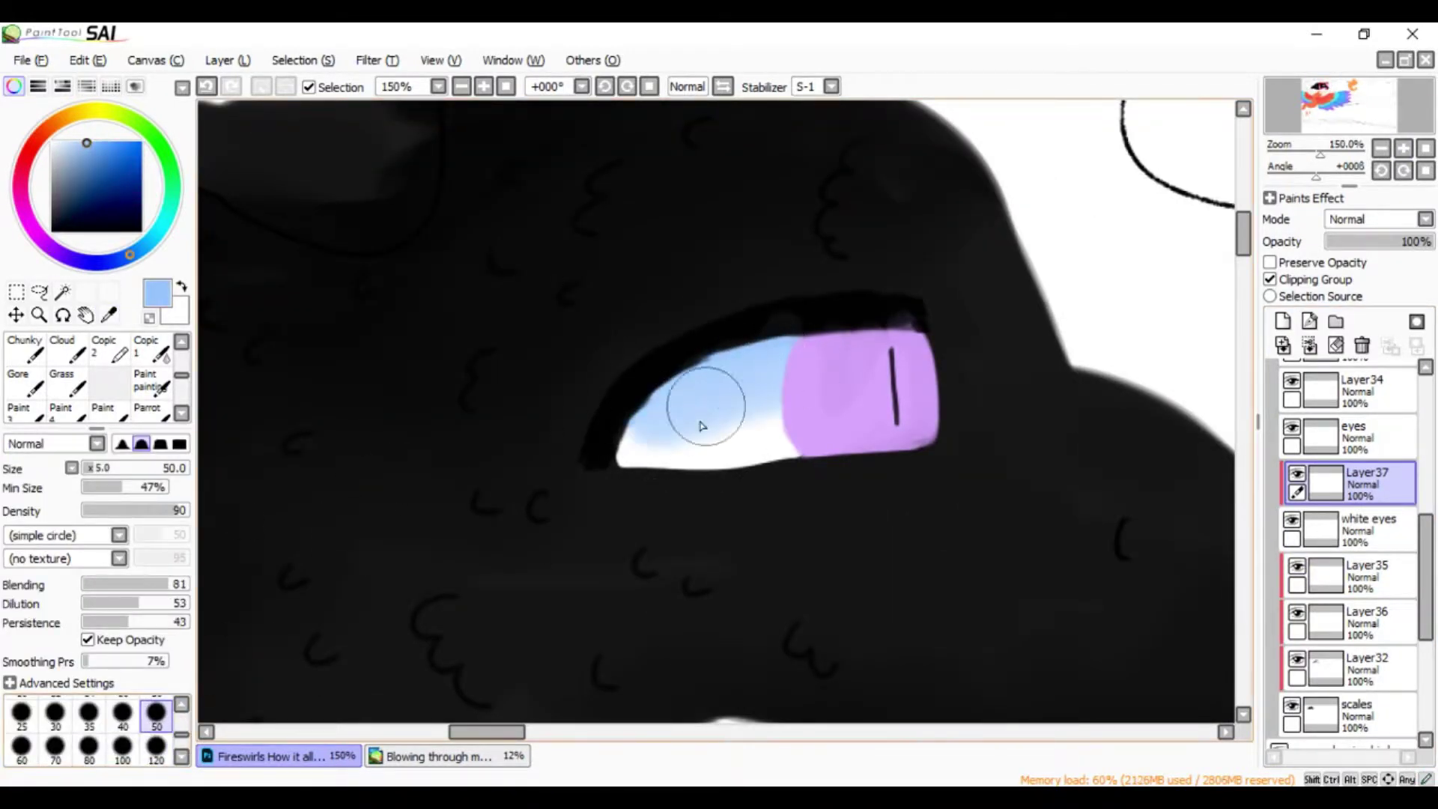
left_click(1282, 322)
key("b")
left_click(708, 374)
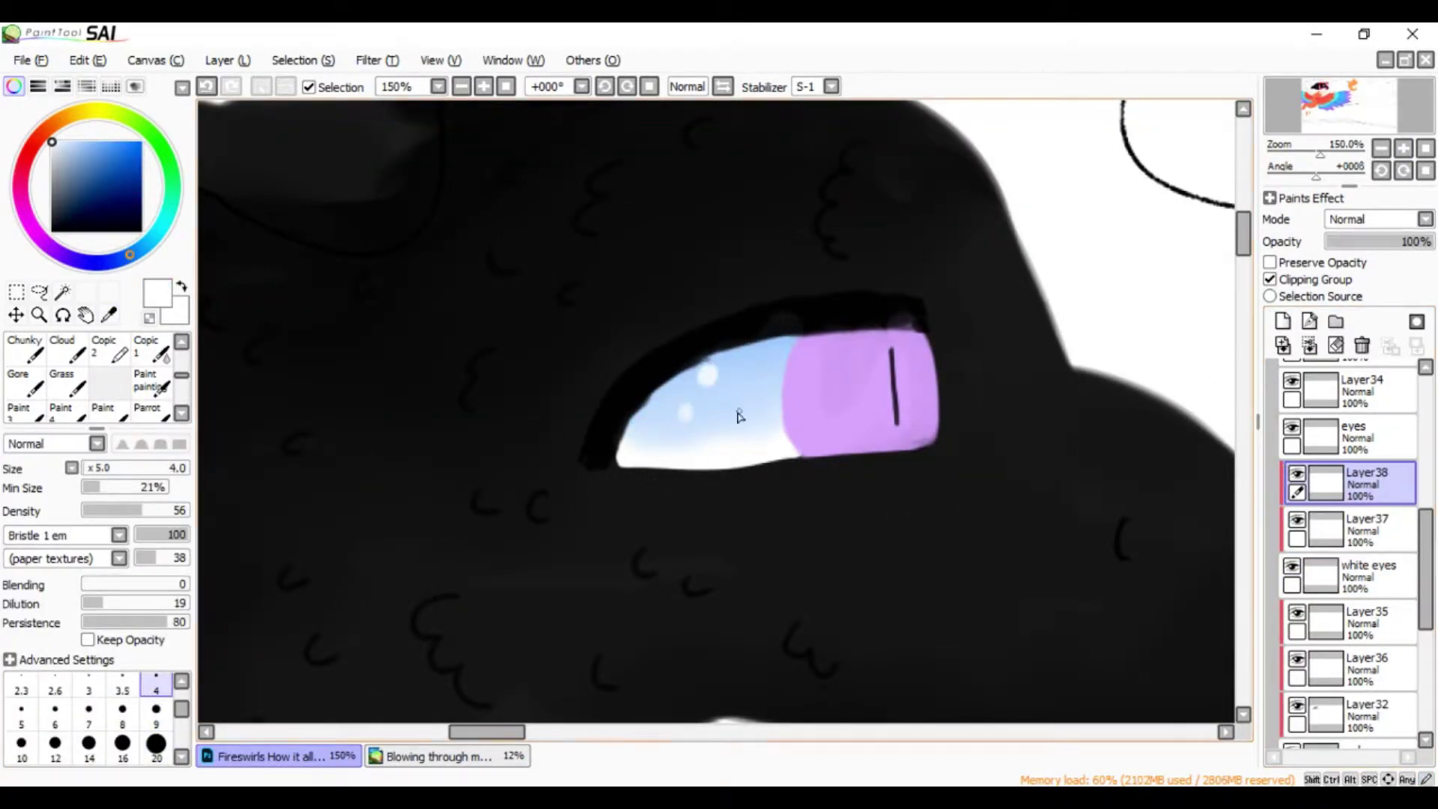
left_click(1340, 528)
Shade the iris top dark purple and lighten its lower edge with light purple
left_click(1282, 322)
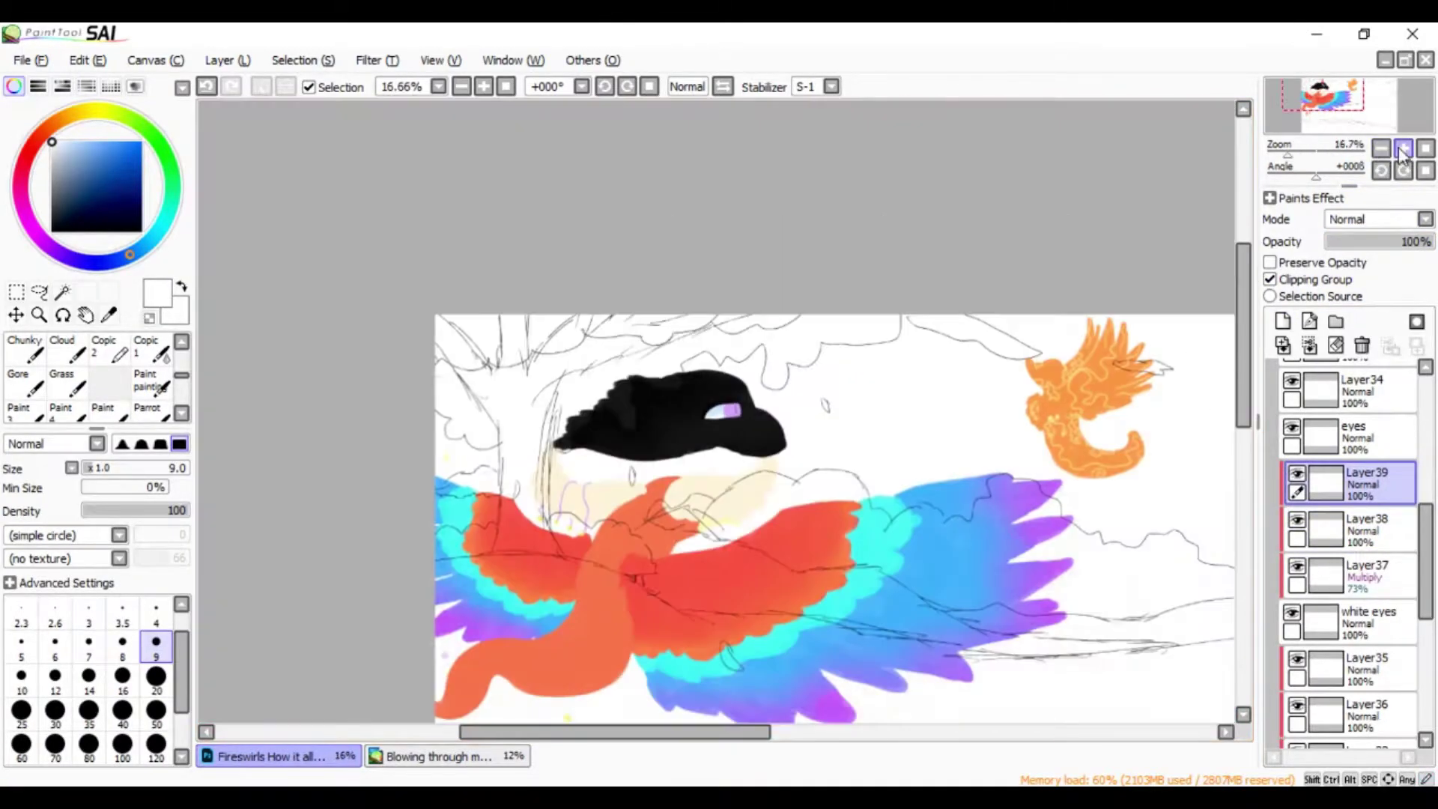
left_click(1282, 322)
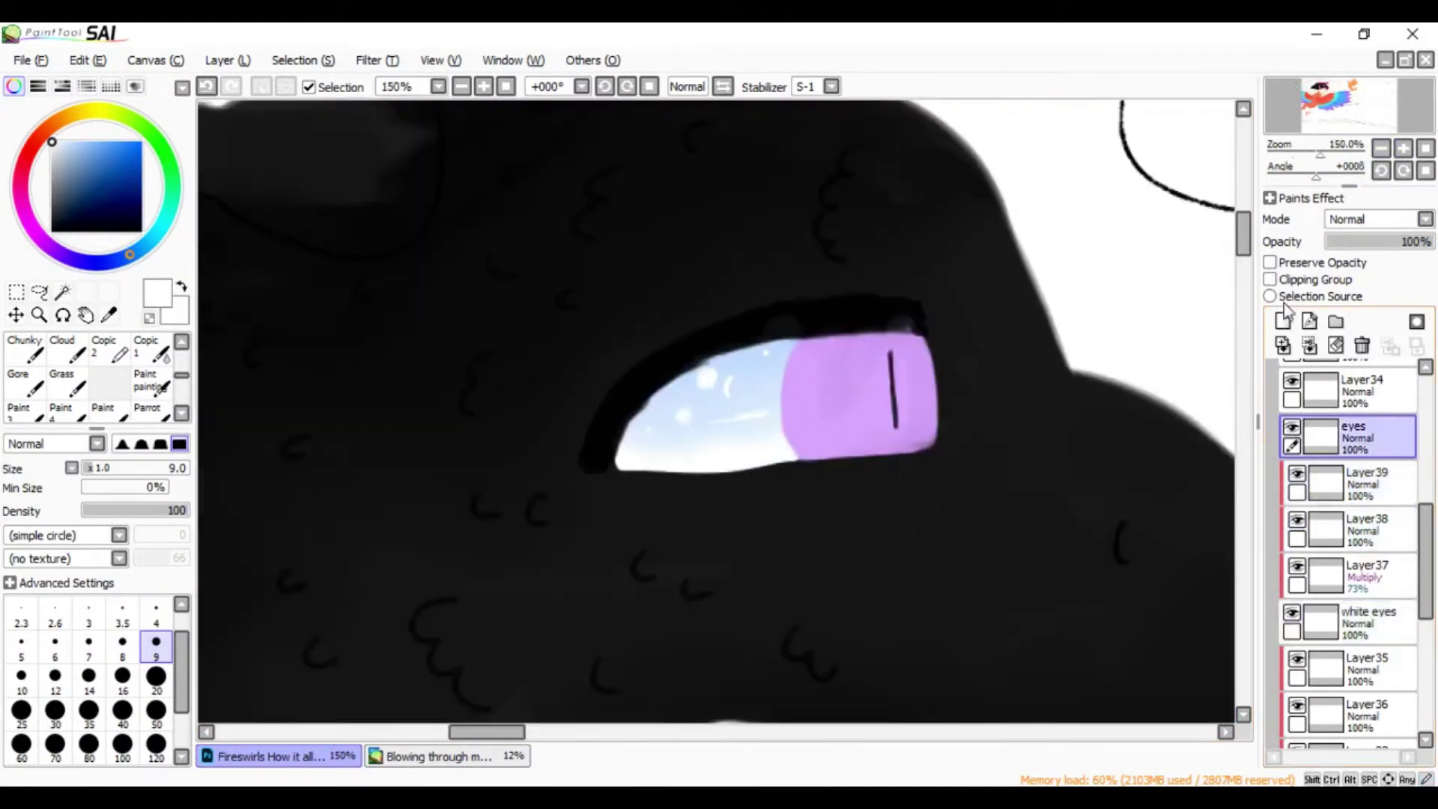
left_click_drag(645, 374, 842, 348)
left_click(88, 196)
left_click_drag(652, 352, 839, 322)
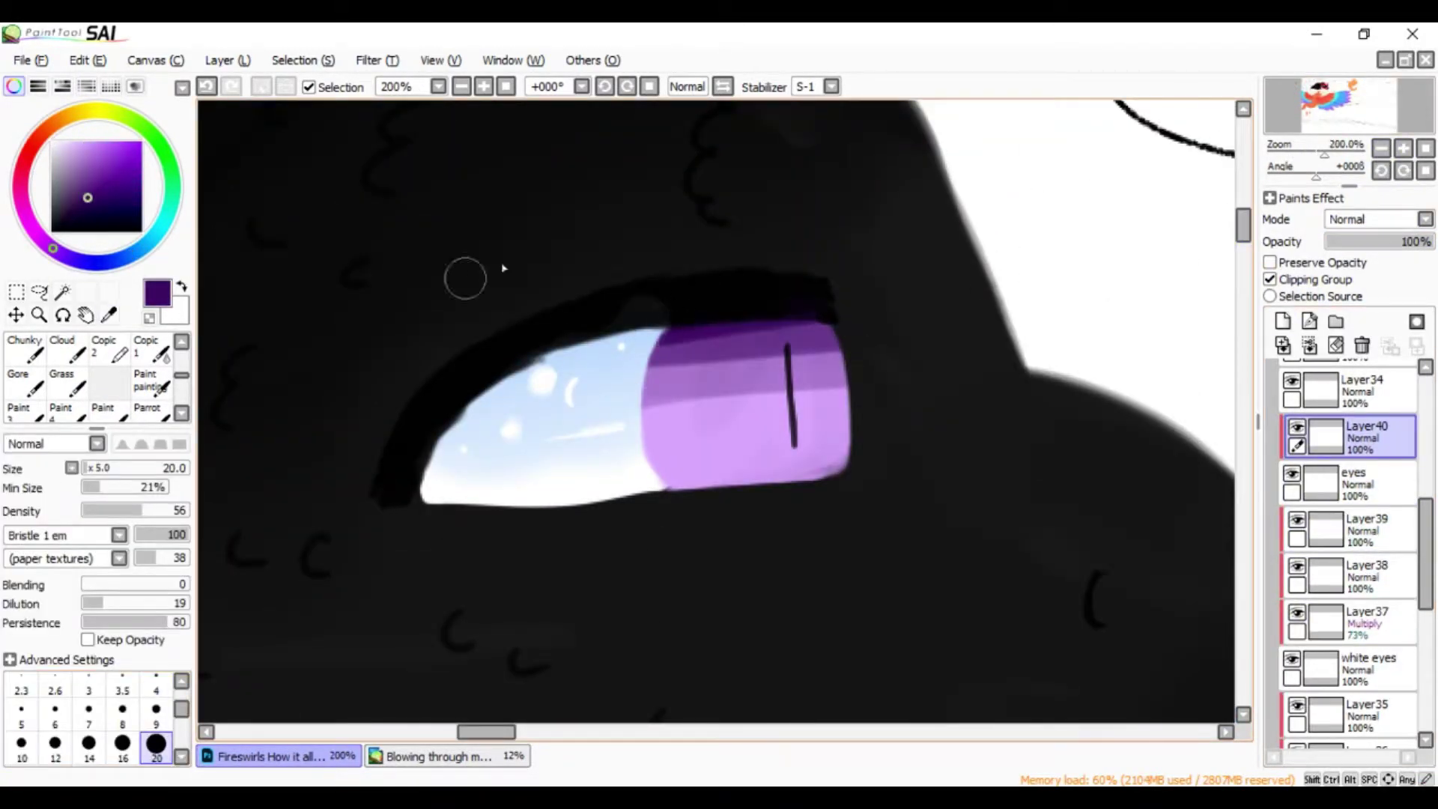
left_click(155, 743)
left_click_drag(658, 337, 848, 322)
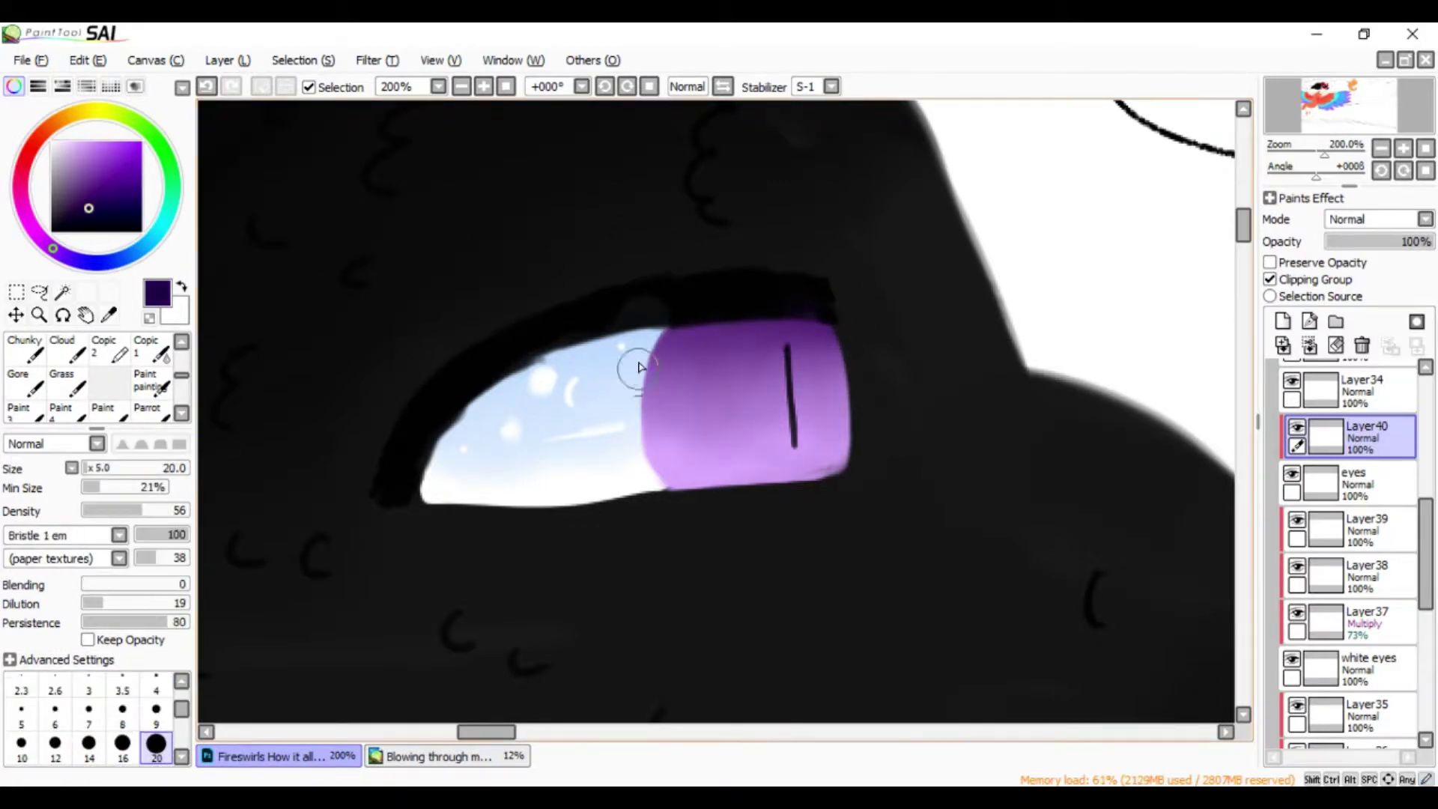
left_click_drag(667, 333, 827, 322)
left_click(674, 449, "alt")
left_click_drag(839, 460, 664, 442)
Dot white size 9 highlights onto the iris on a clipped layer, then zoom out
left_click(1282, 321)
left_click(155, 657)
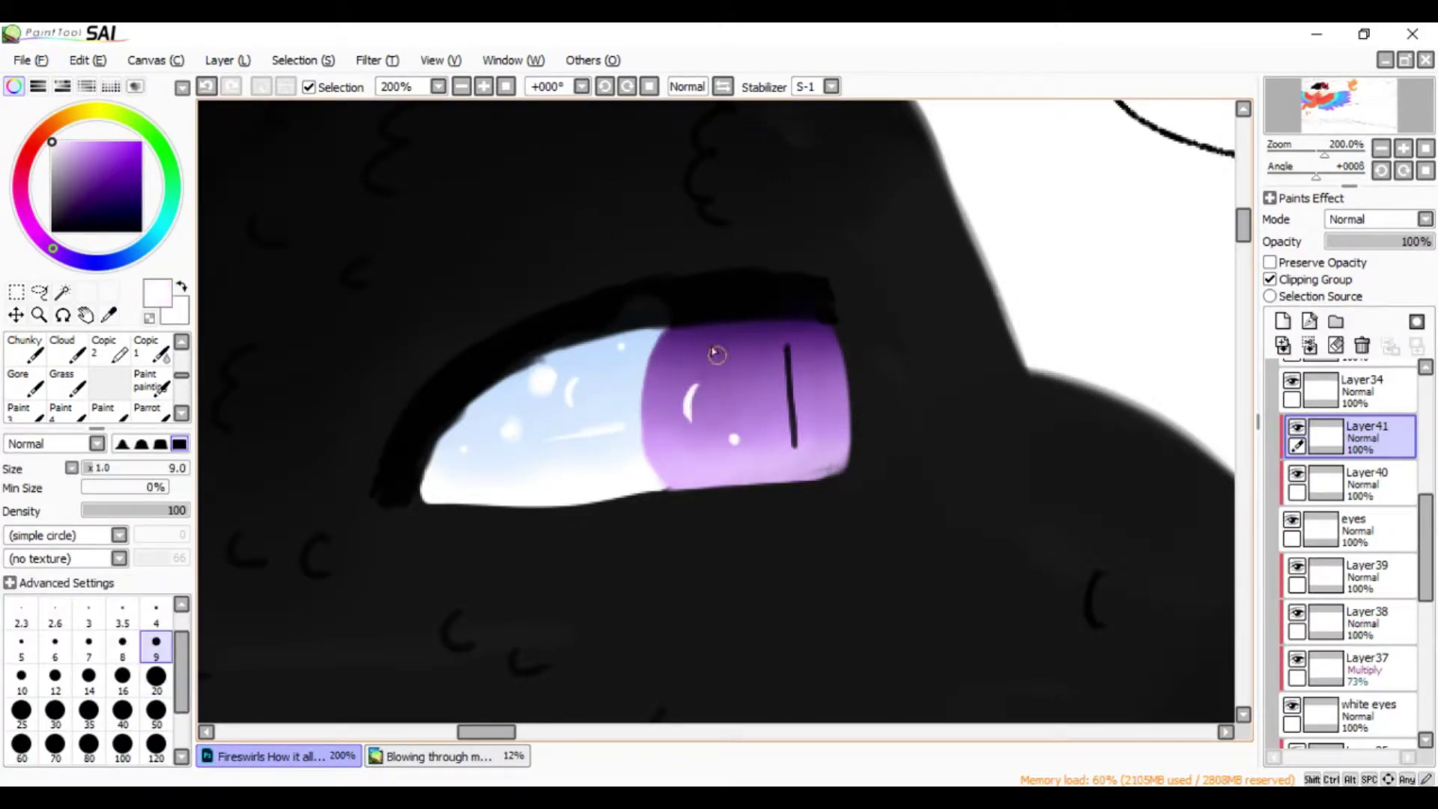
left_click(709, 353)
left_click(1403, 147)
left_click(1269, 279)
left_click(669, 421, "alt")
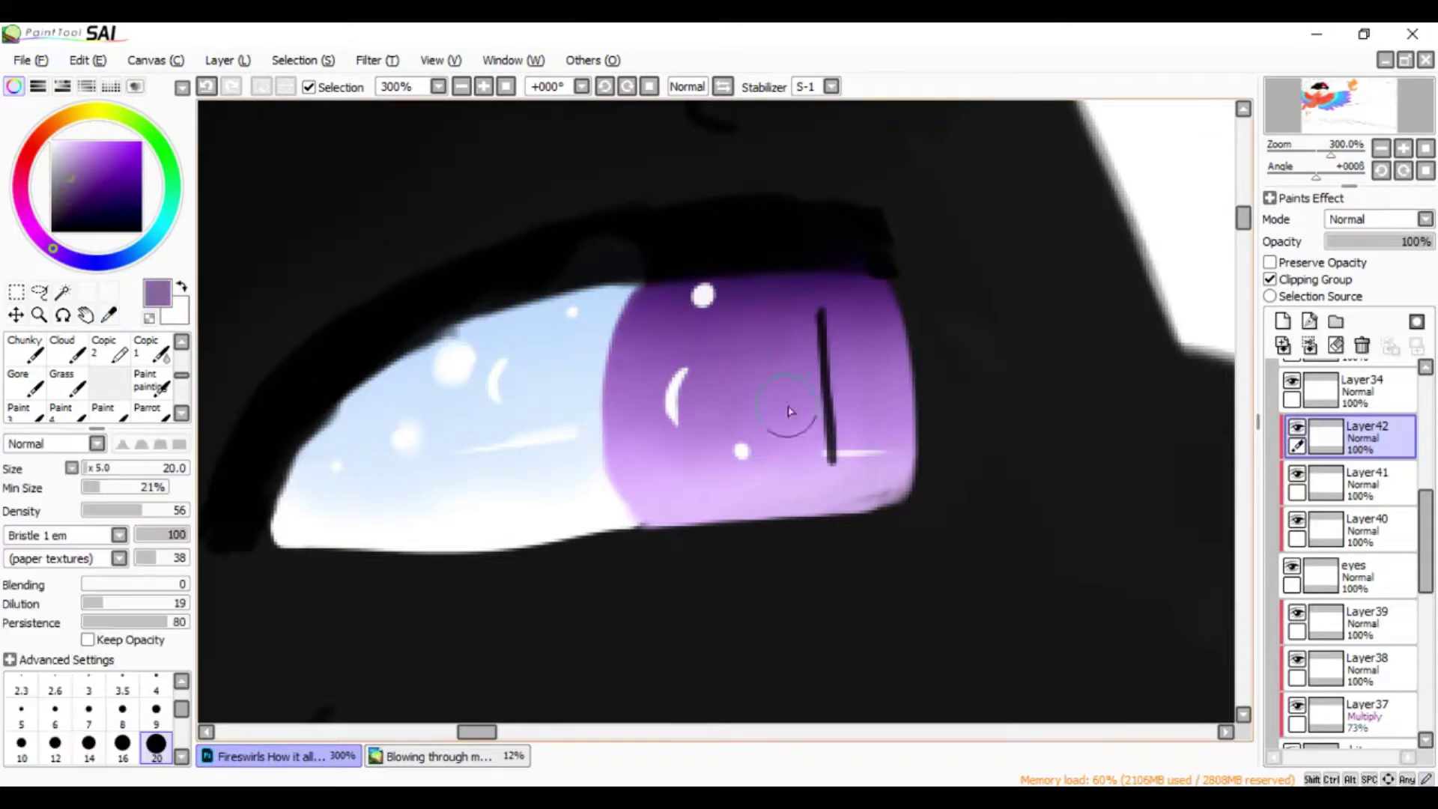
left_click(1381, 148)
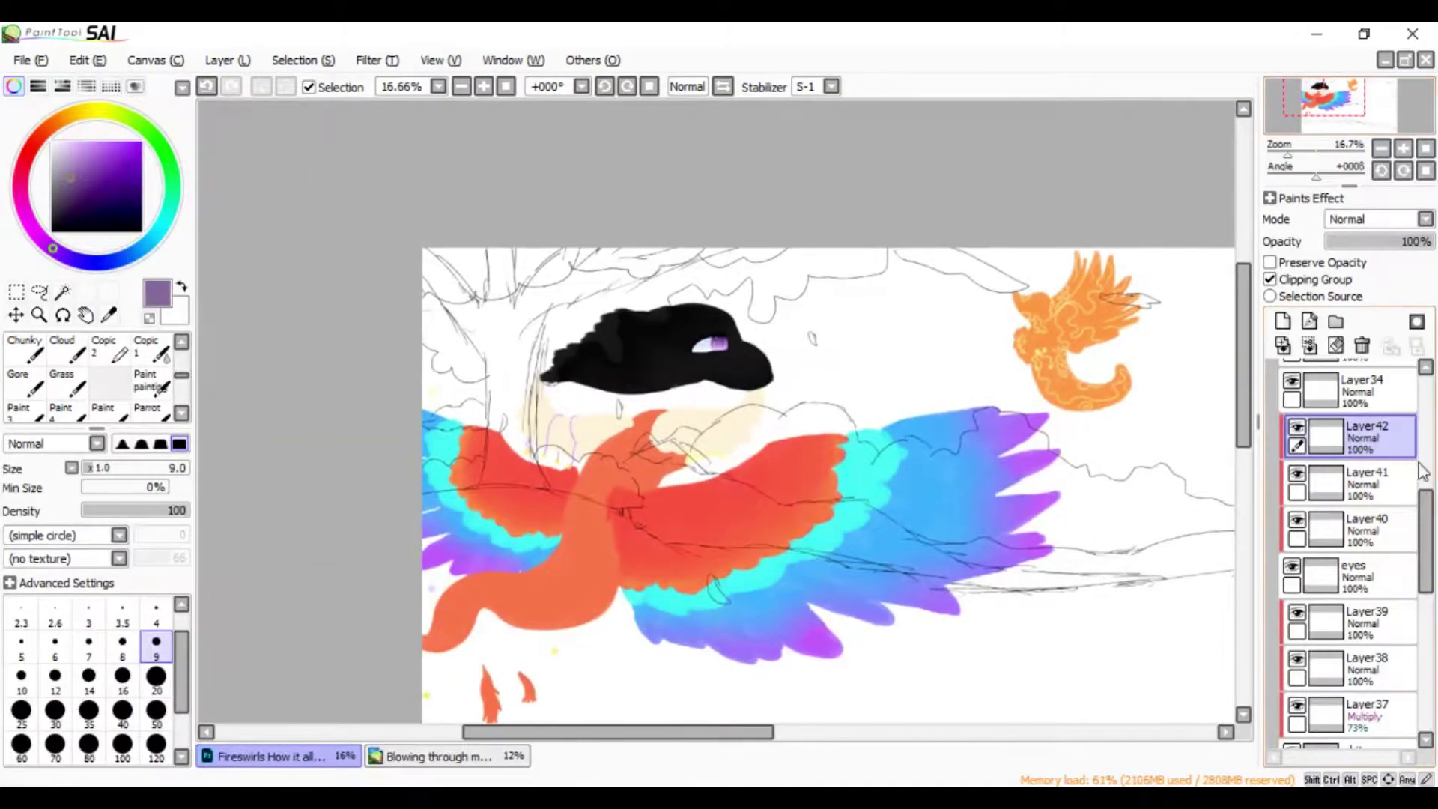
Smudge the dots on the smoke layer into a soft trail
scroll(1348, 562, "up", 3)
left_click(1292, 595)
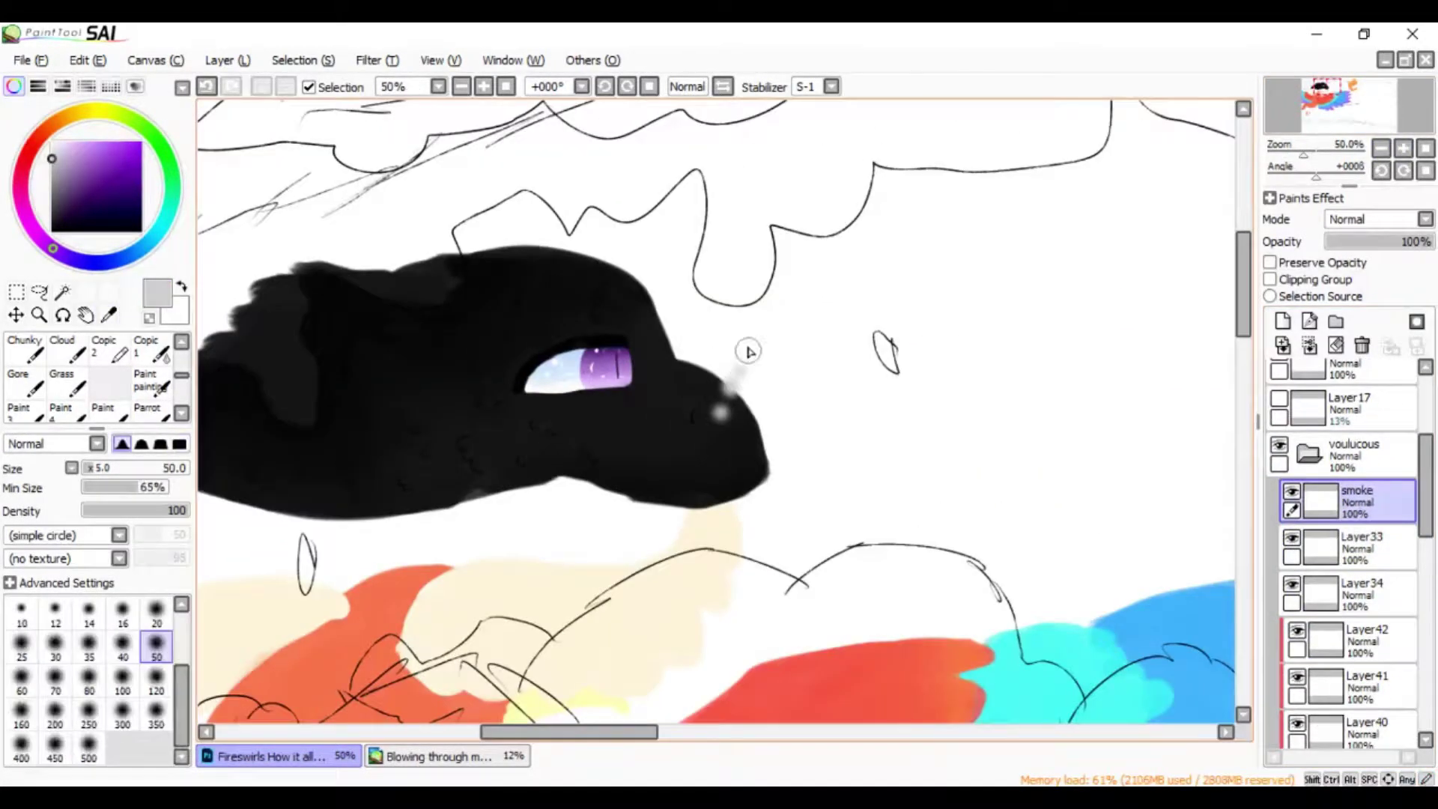
key("b")
left_click_drag(722, 412, 802, 305)
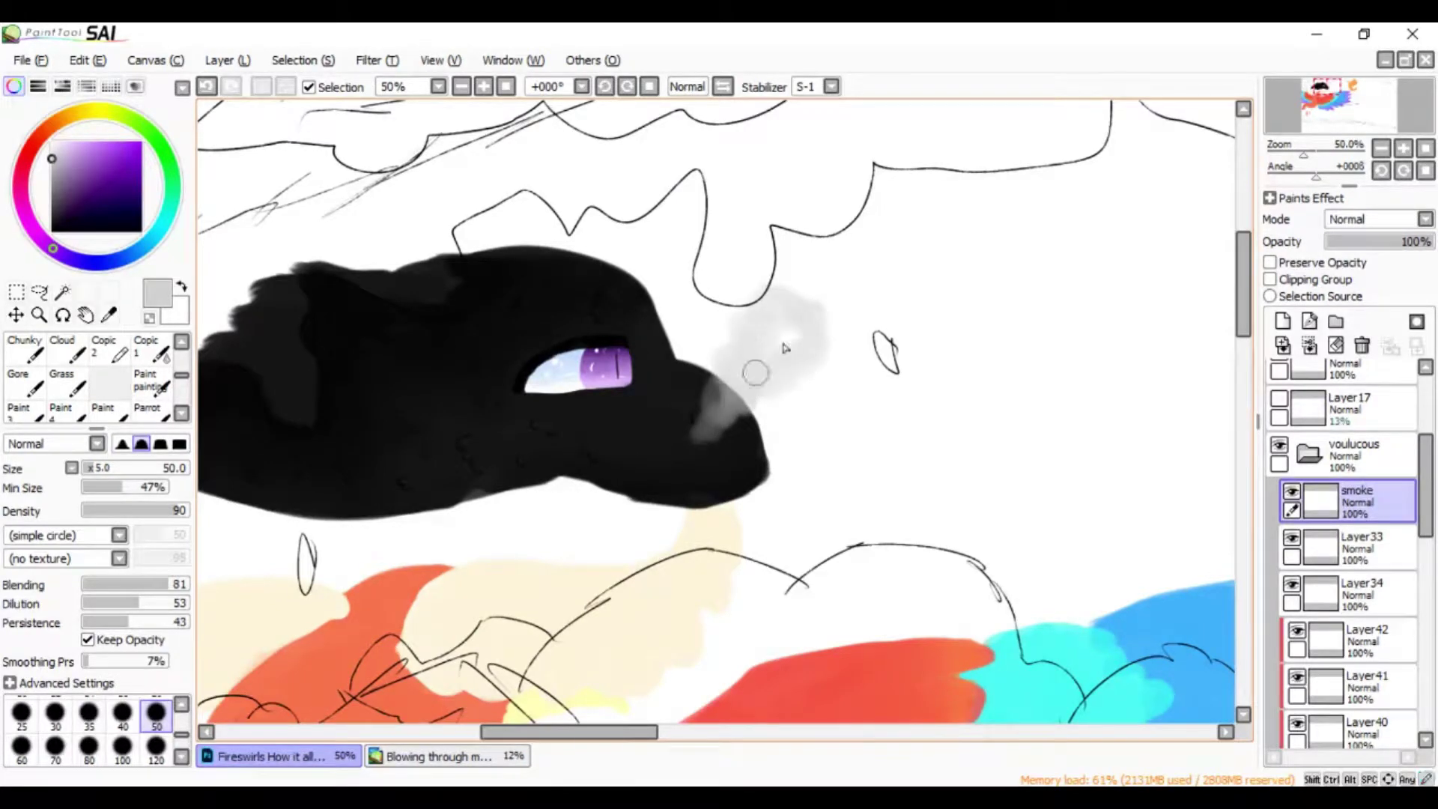
On a new clipped layer, paint and blend grey smoke puffs by the nose
left_click(1281, 321)
key("n")
left_click_drag(715, 382, 805, 341)
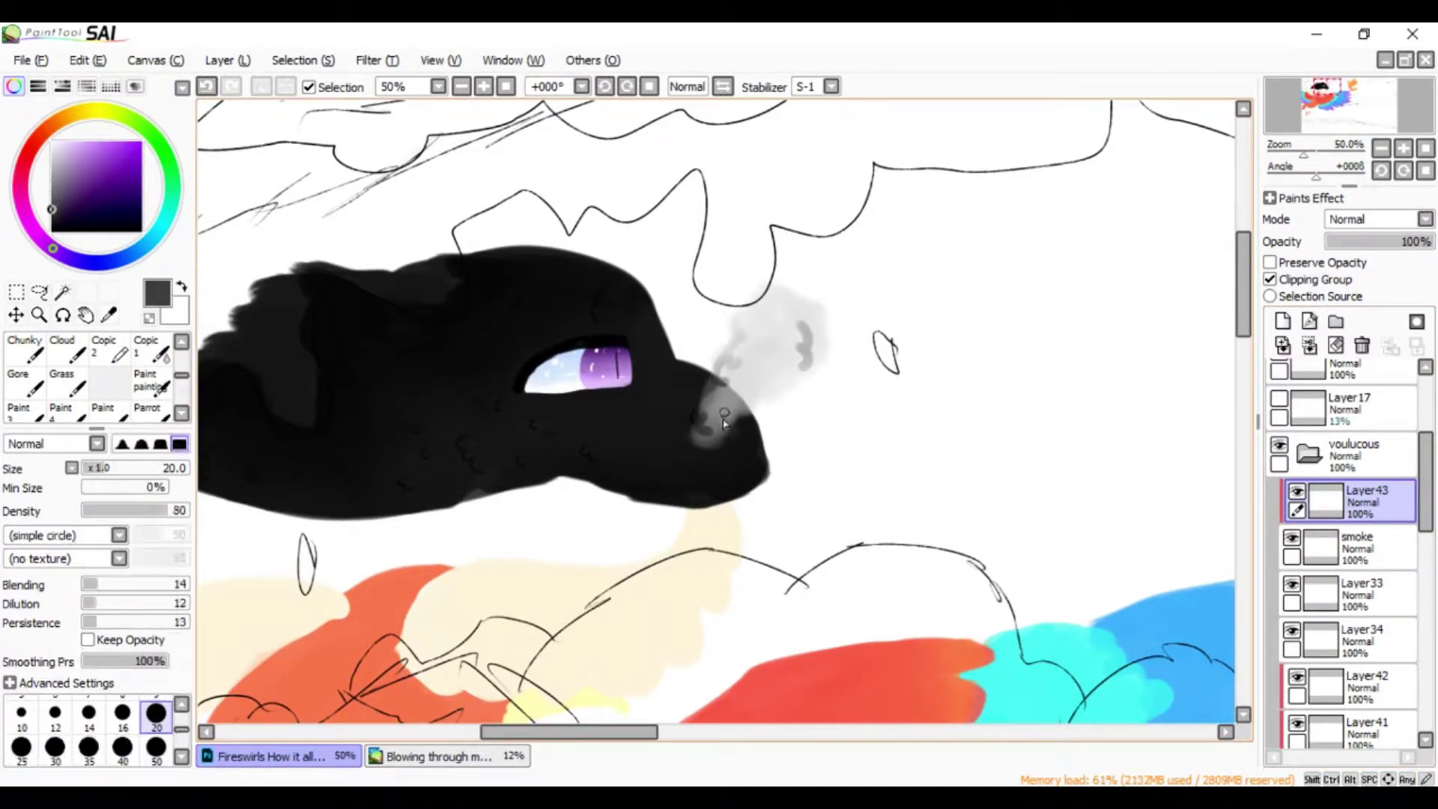
key("b")
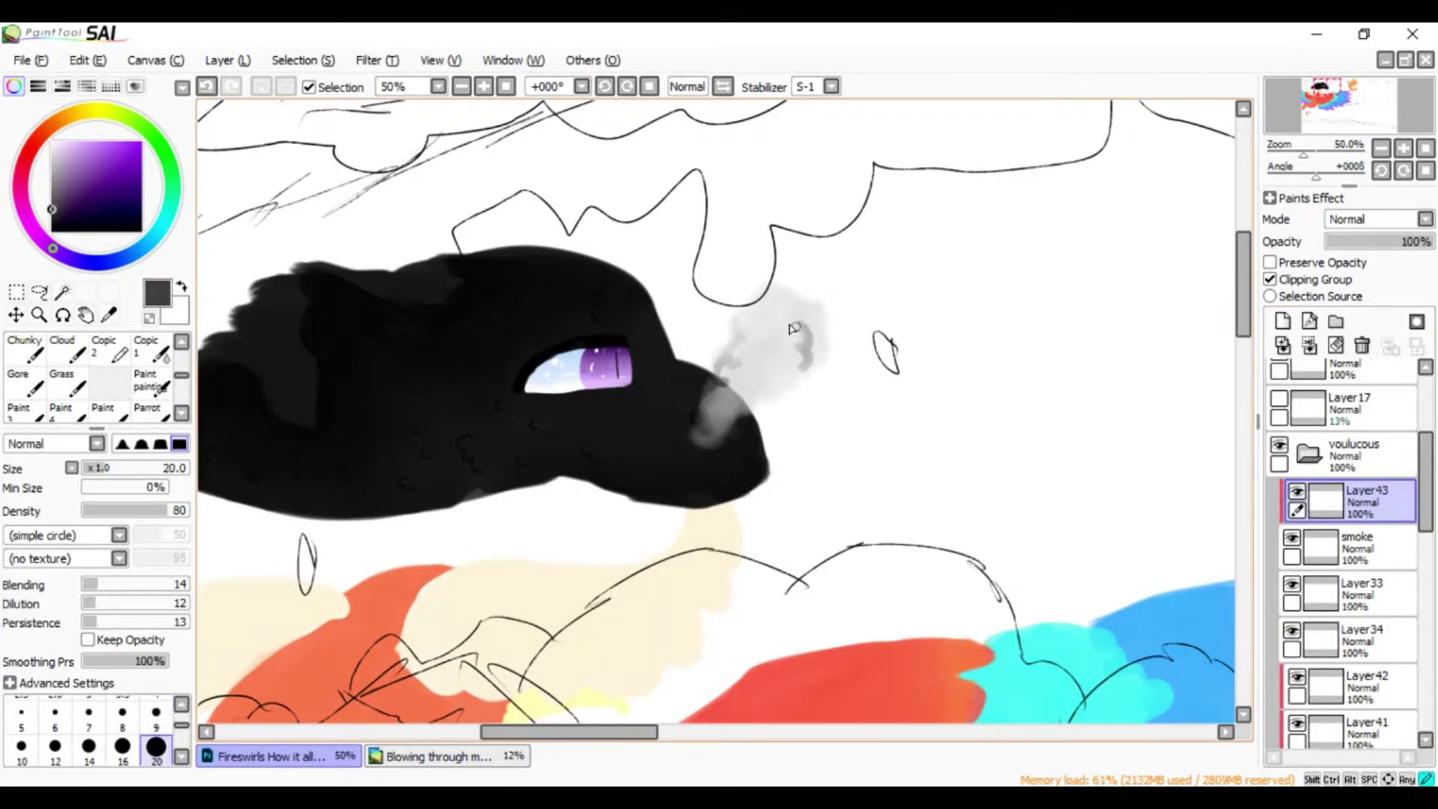
scroll(719, 379, "down", 1)
scroll(867, 282, "up", 3)
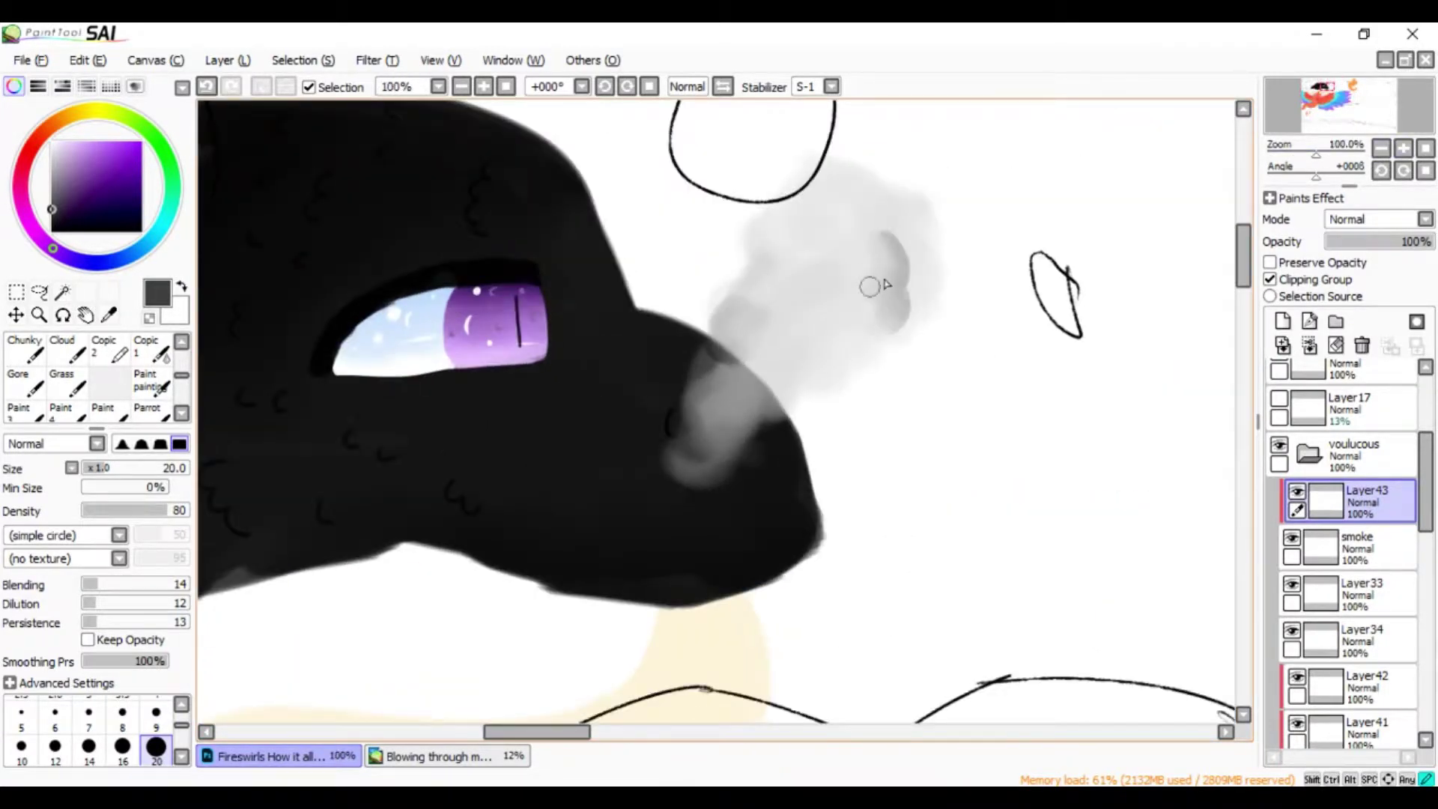
key("n")
left_click_drag(842, 177, 794, 322)
key("b")
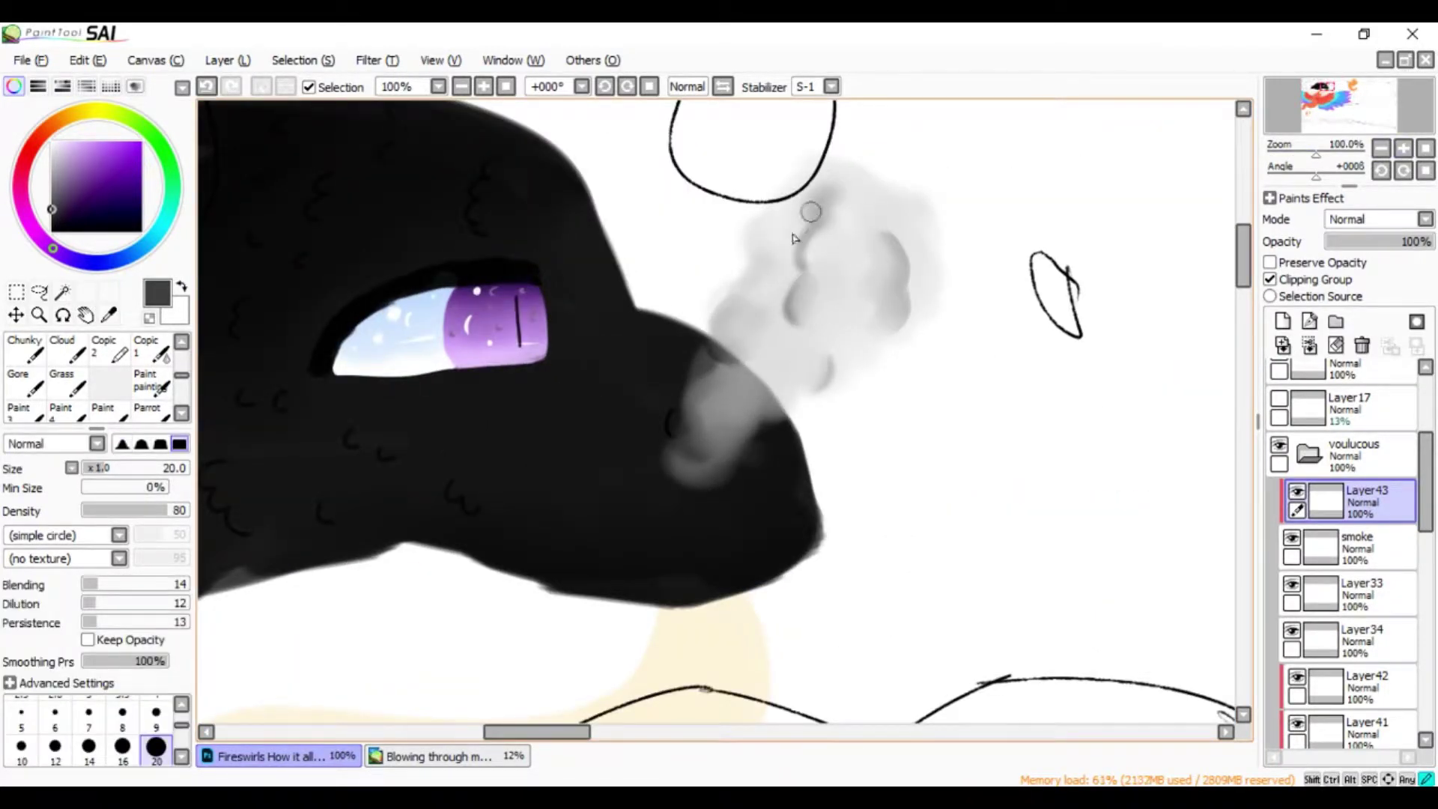
Lower the smoke layer's opacity and collapse the voulucous folder
scroll(805, 241, "down", 3)
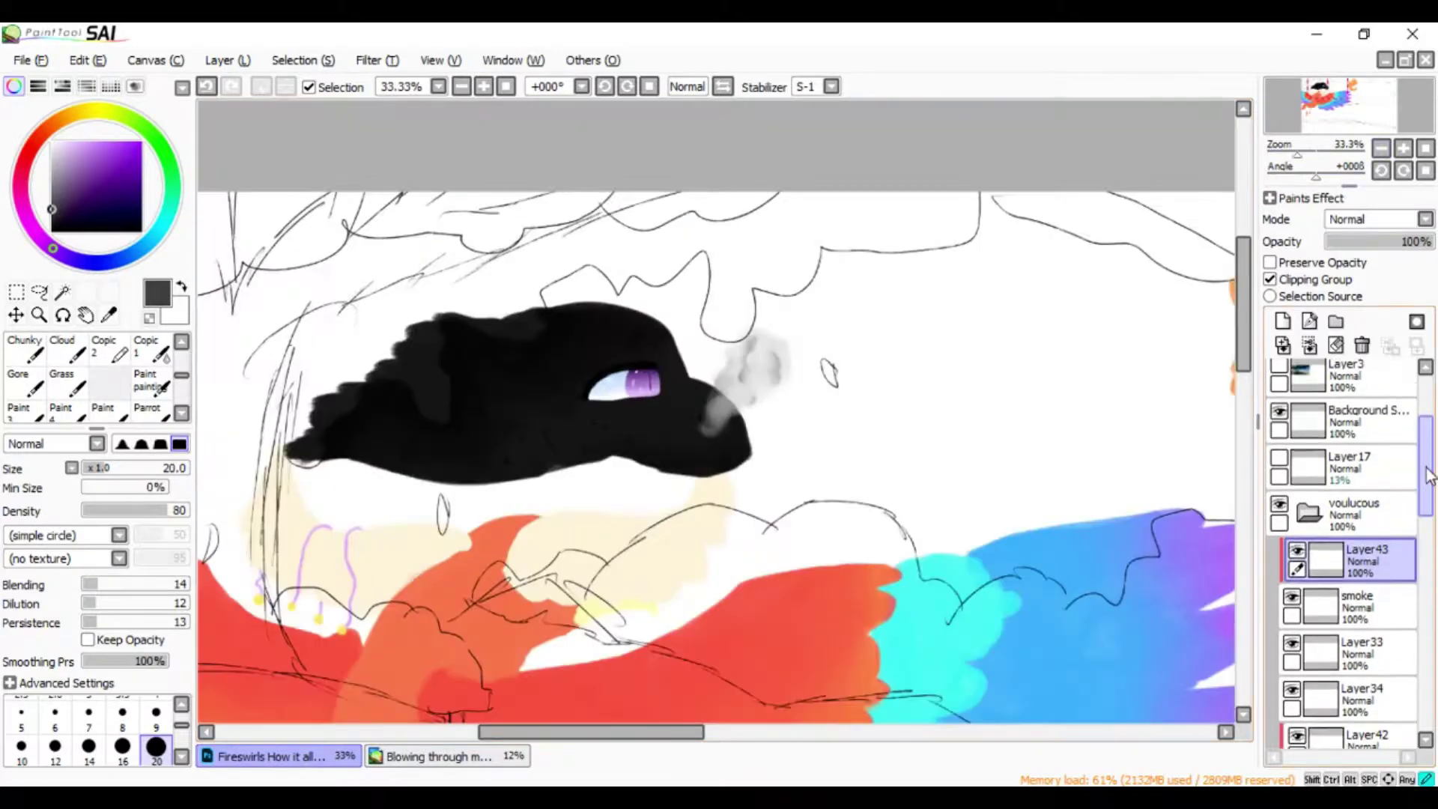
left_click(1361, 345)
left_click(1409, 241)
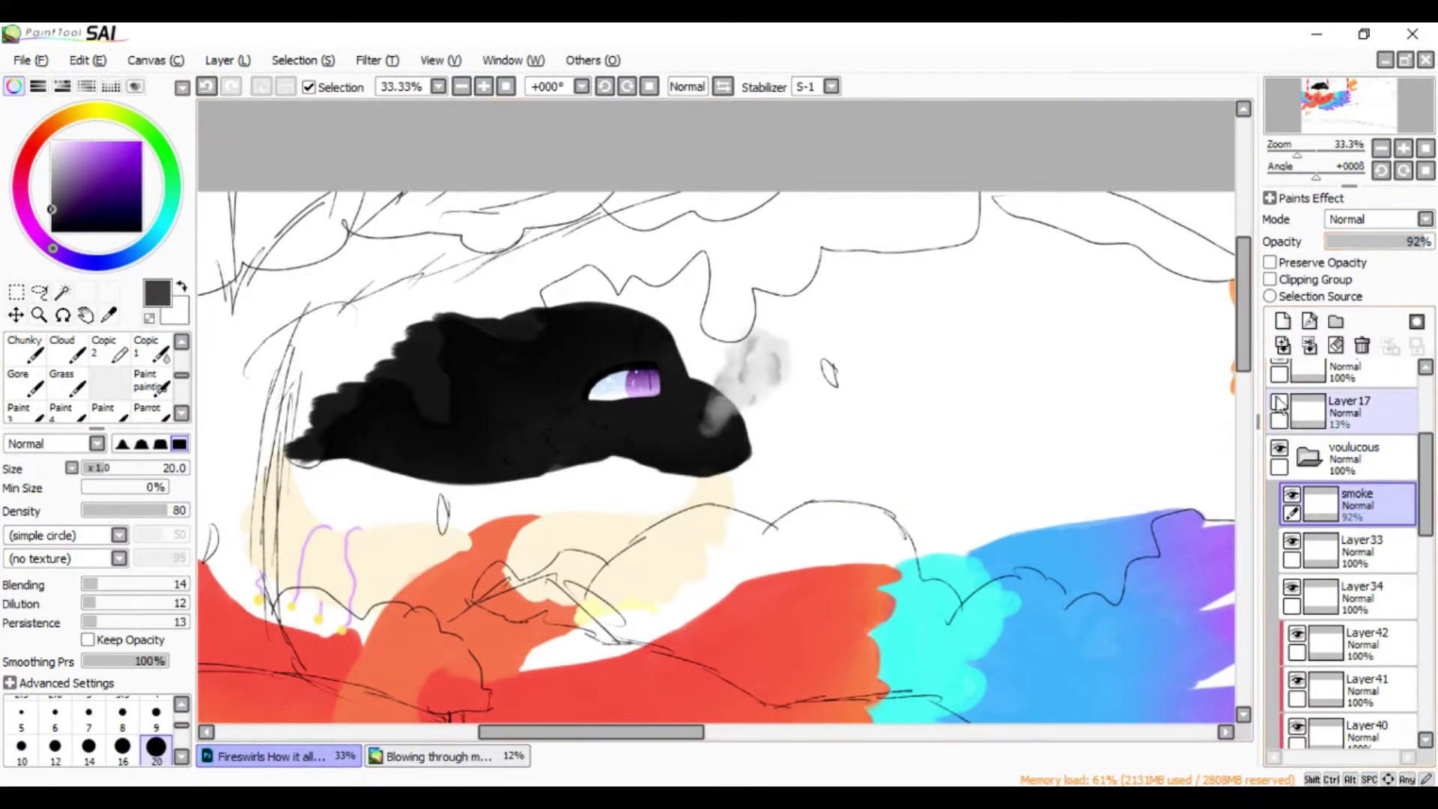
left_click(1361, 345)
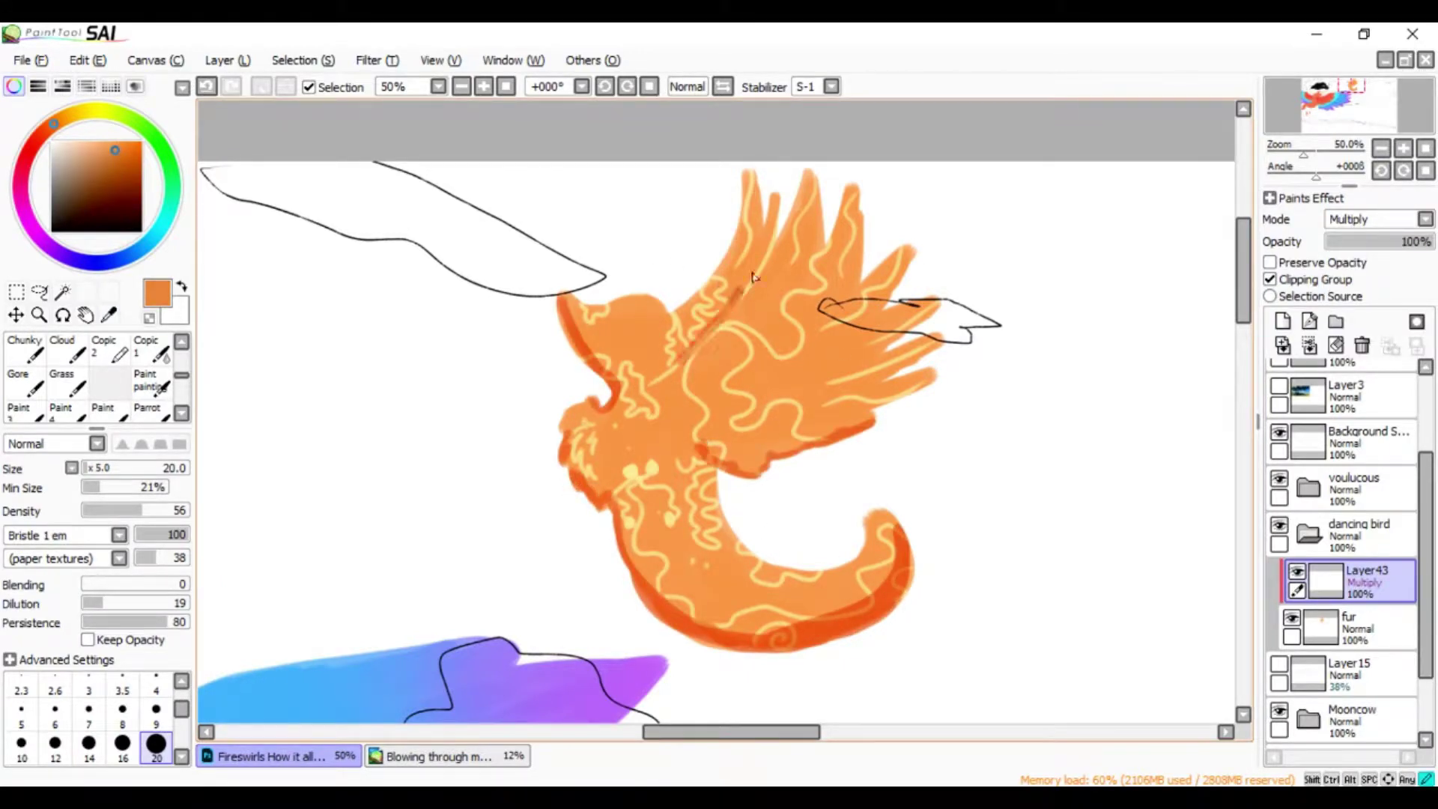
Blend the orange shading on the fire bird and add new layers above Layer43
key("b")
left_click_drag(641, 358, 754, 264)
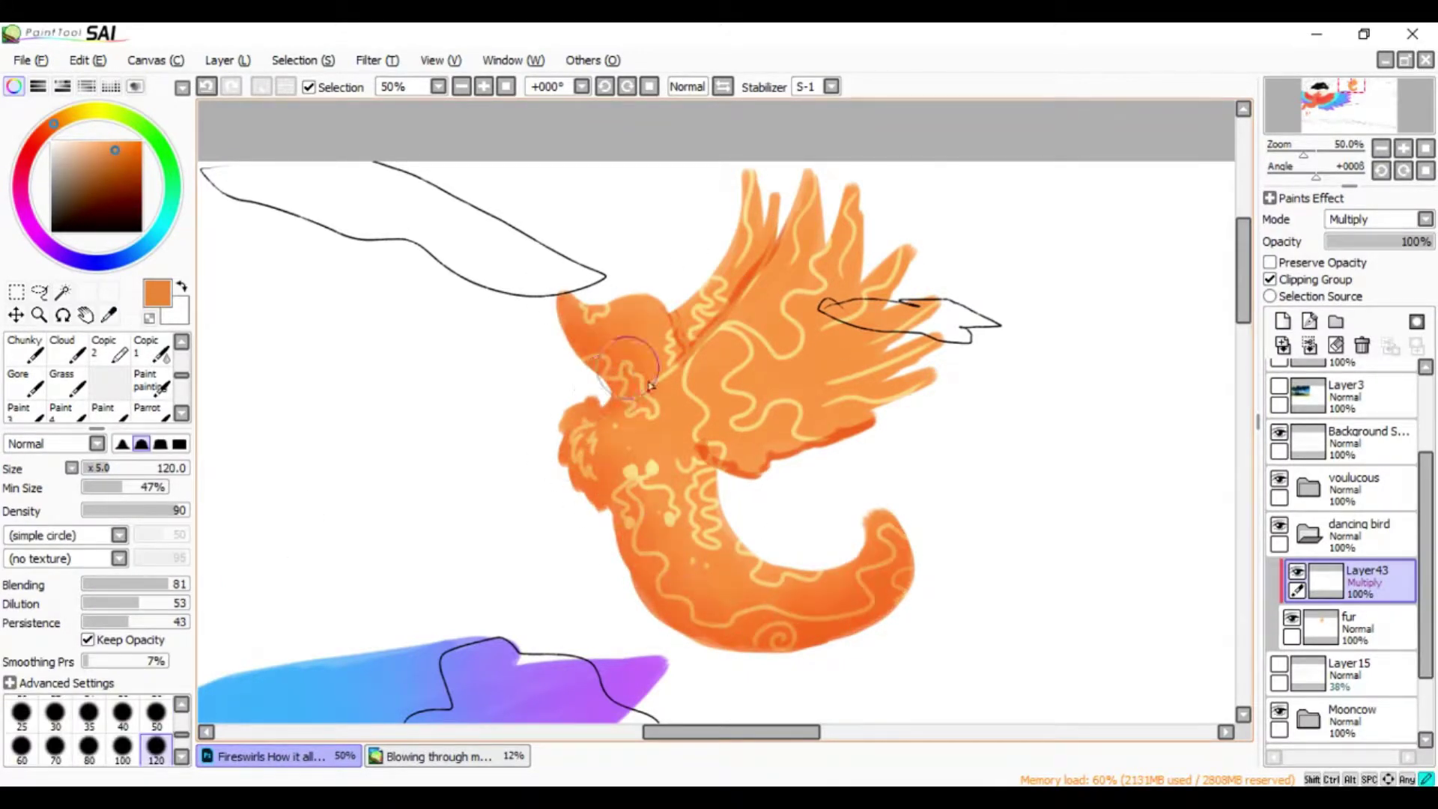
key("n")
left_click(1282, 321)
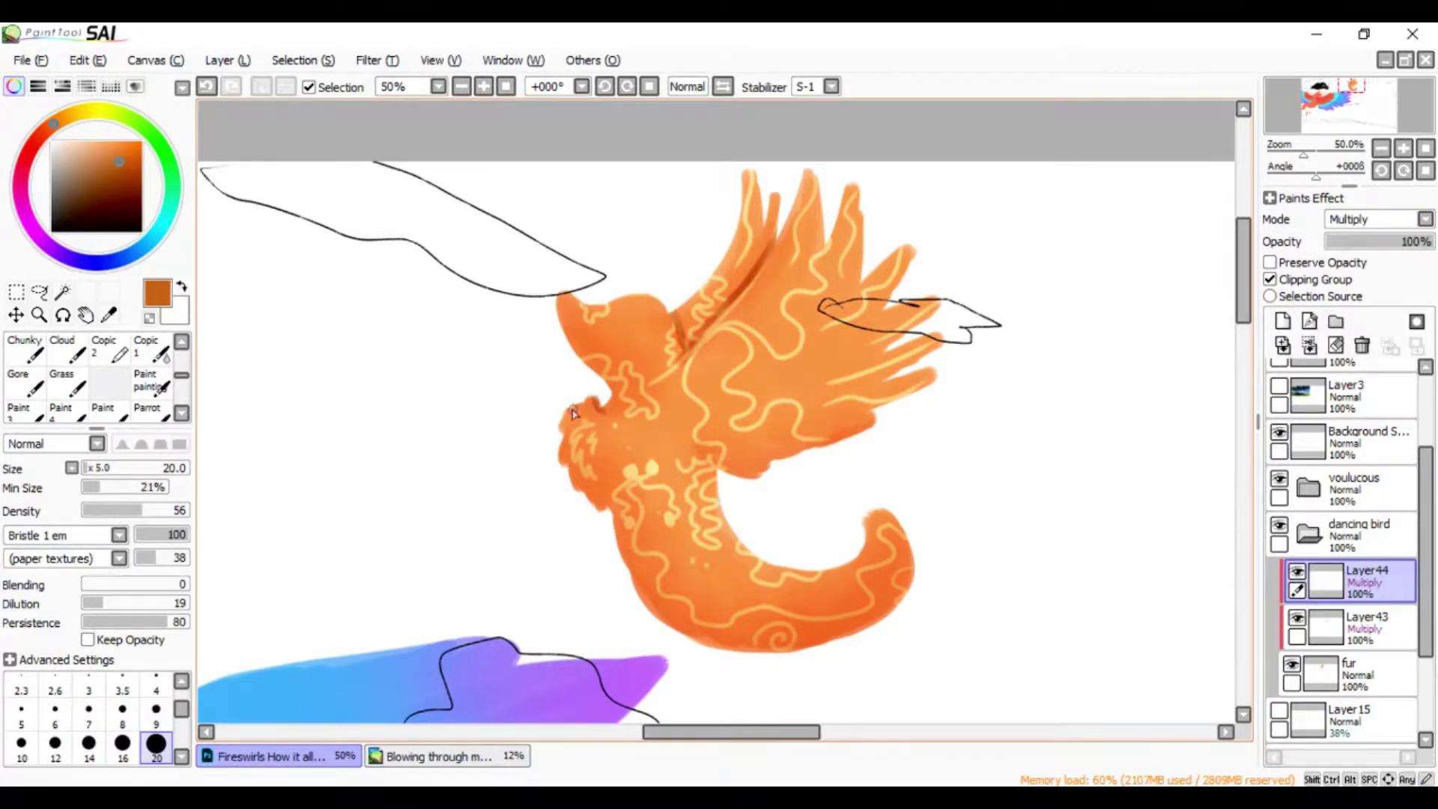
key("b")
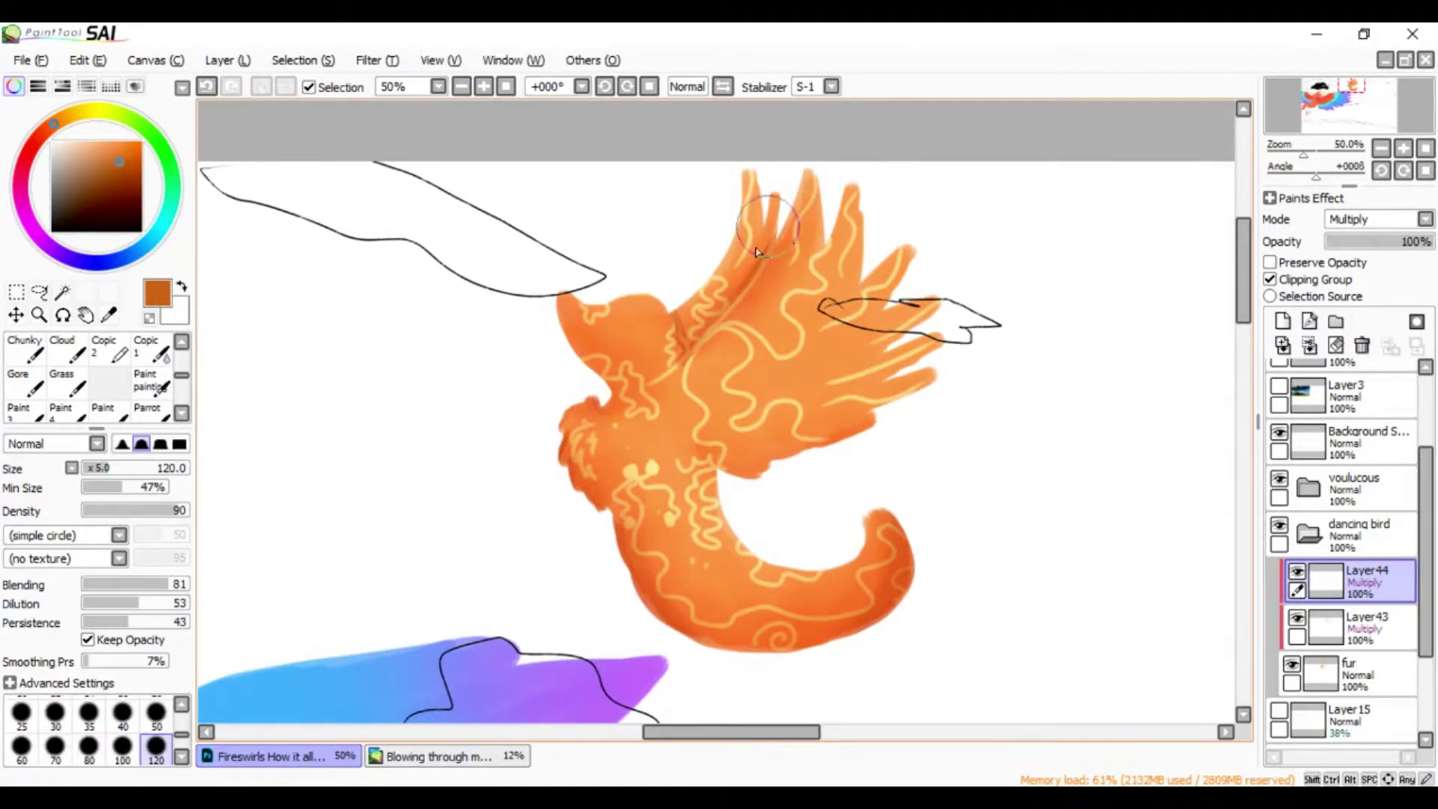
left_click(1281, 321)
Sample the swirls' pale yellow and paint brighter, blended highlights along the swirl lines
key("alt")
left_click(856, 267, "alt")
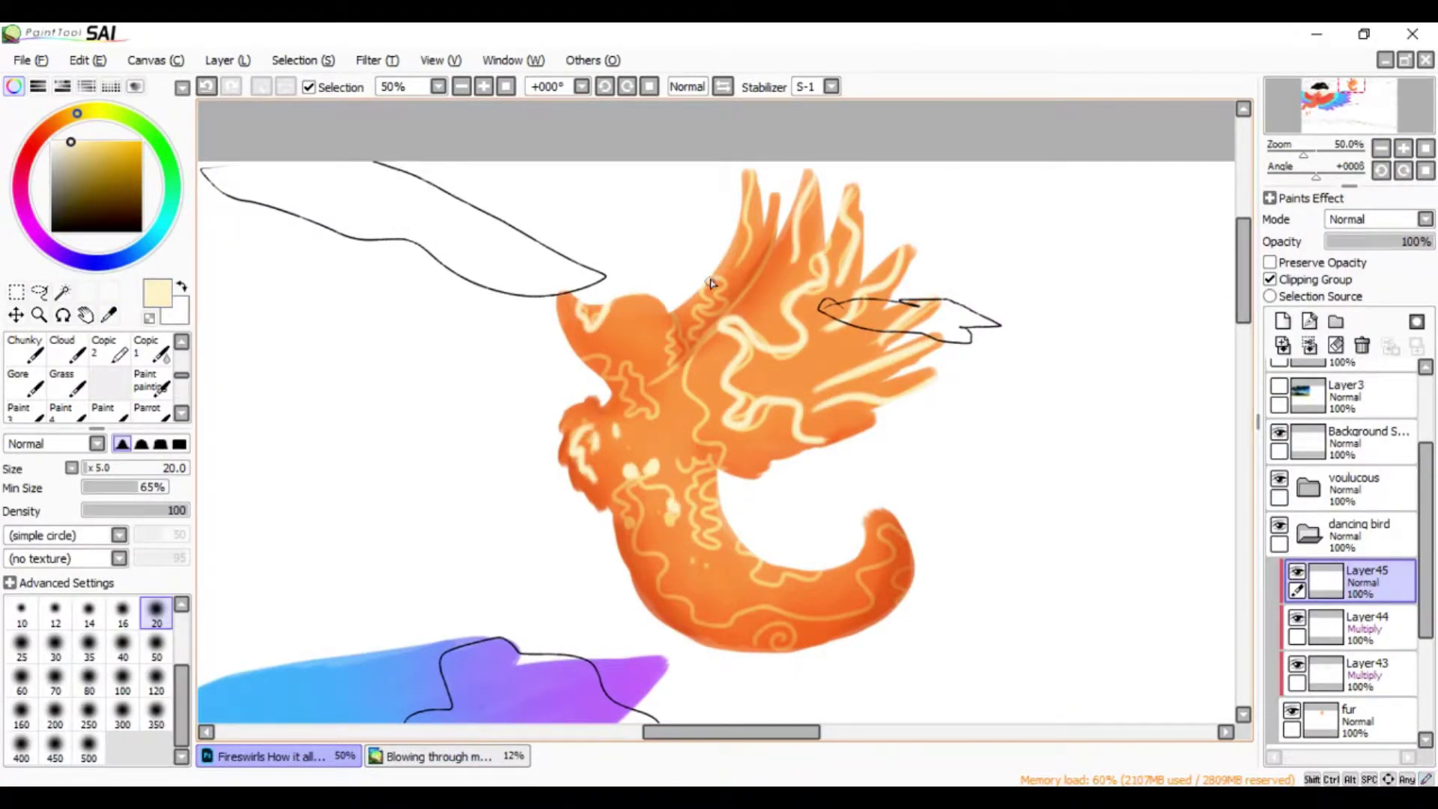
key("b")
mouse_move(618, 383)
left_mouse_down()
mouse_move(599, 419)
mouse_move(786, 337)
left_mouse_up()
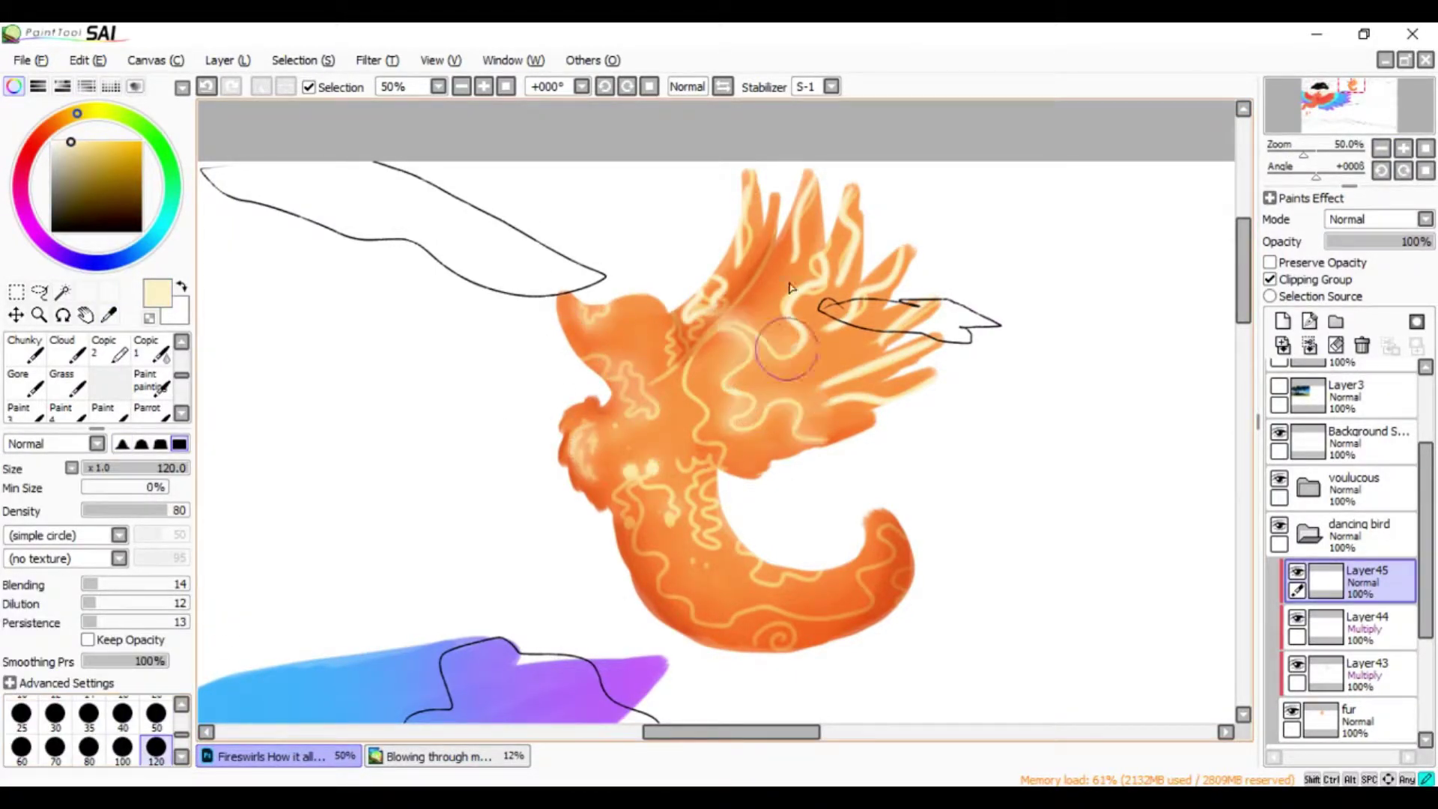
left_click_drag(824, 239, 711, 315)
Brighten the bird on a new Luminosity glow layer and raise its opacity
left_click(1281, 321)
left_click(1378, 218)
left_click_drag(621, 161, 973, 198)
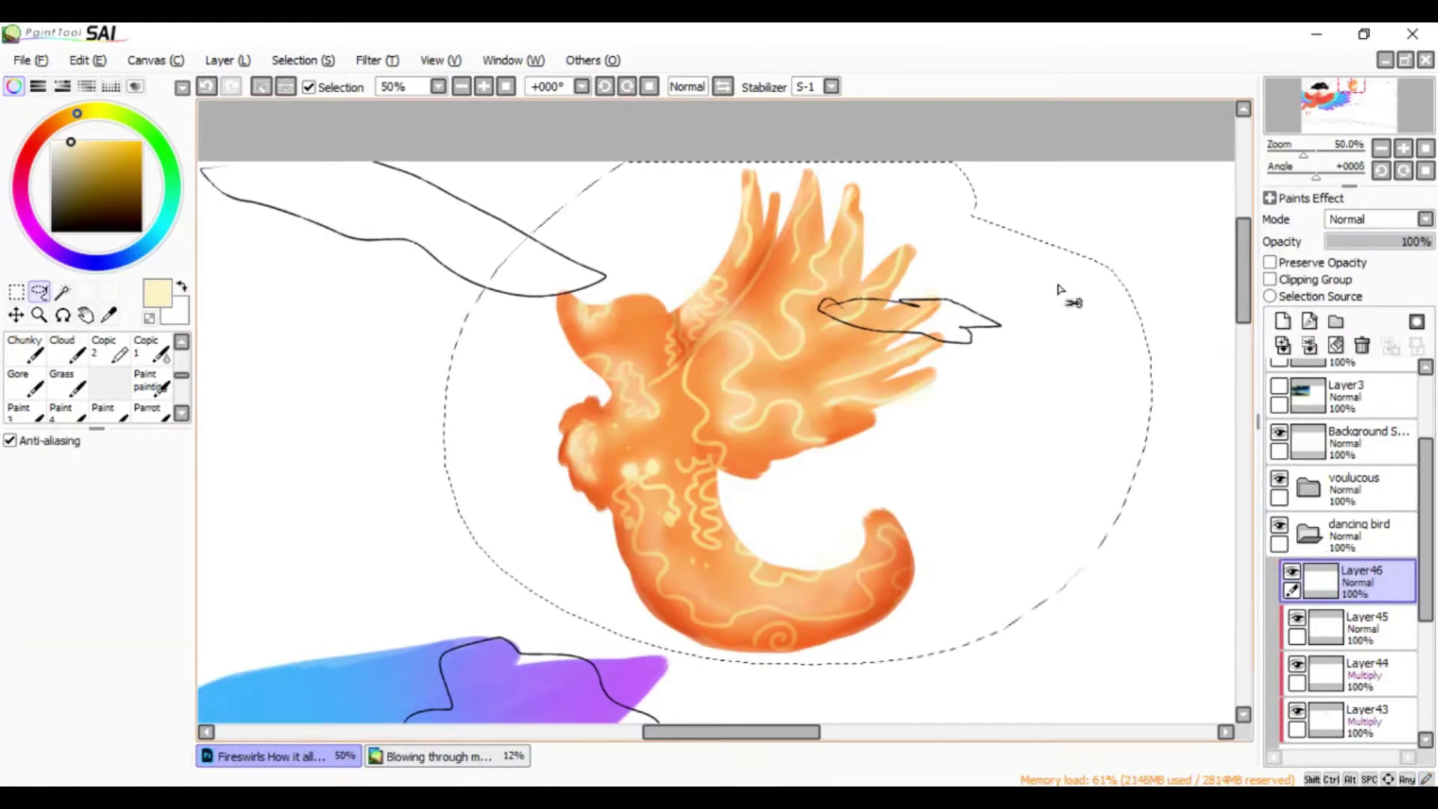
left_click_drag(1423, 241, 1369, 244)
key("b")
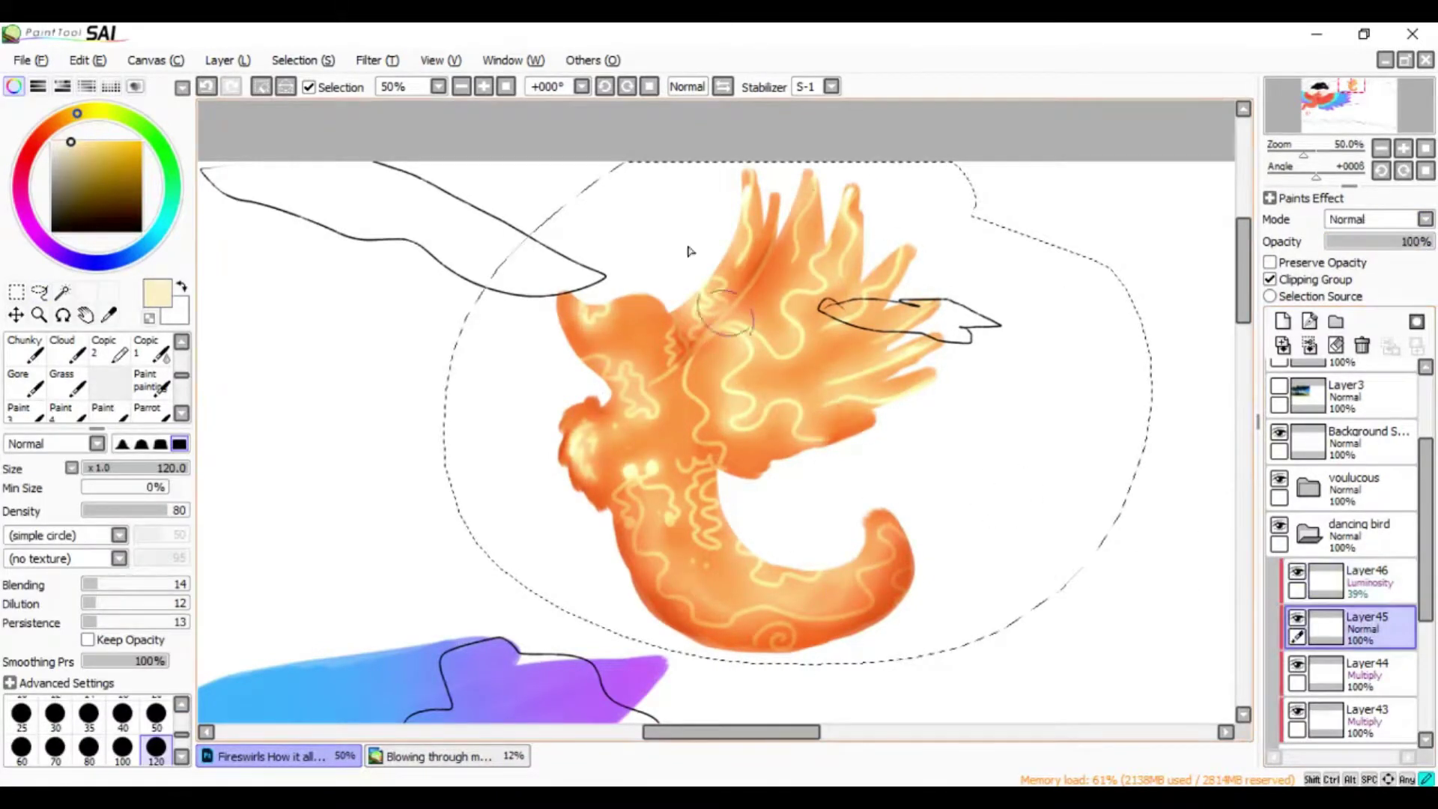
key("ctrl+d")
left_click_drag(1368, 241, 1381, 241)
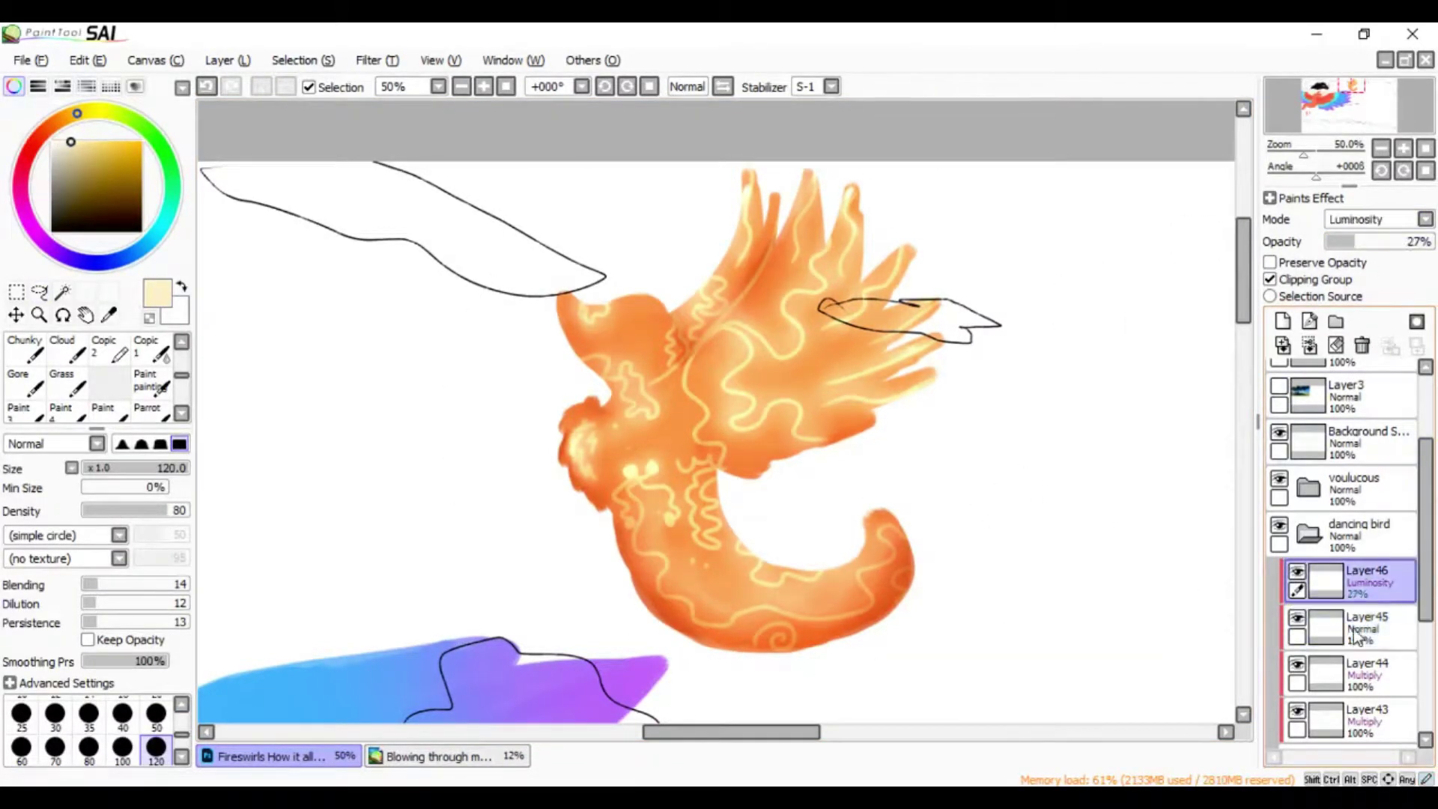
Add new layers above Layer47, setting the top one to Luminosity
left_click(1282, 321)
scroll(908, 281, "down", 2)
key("n")
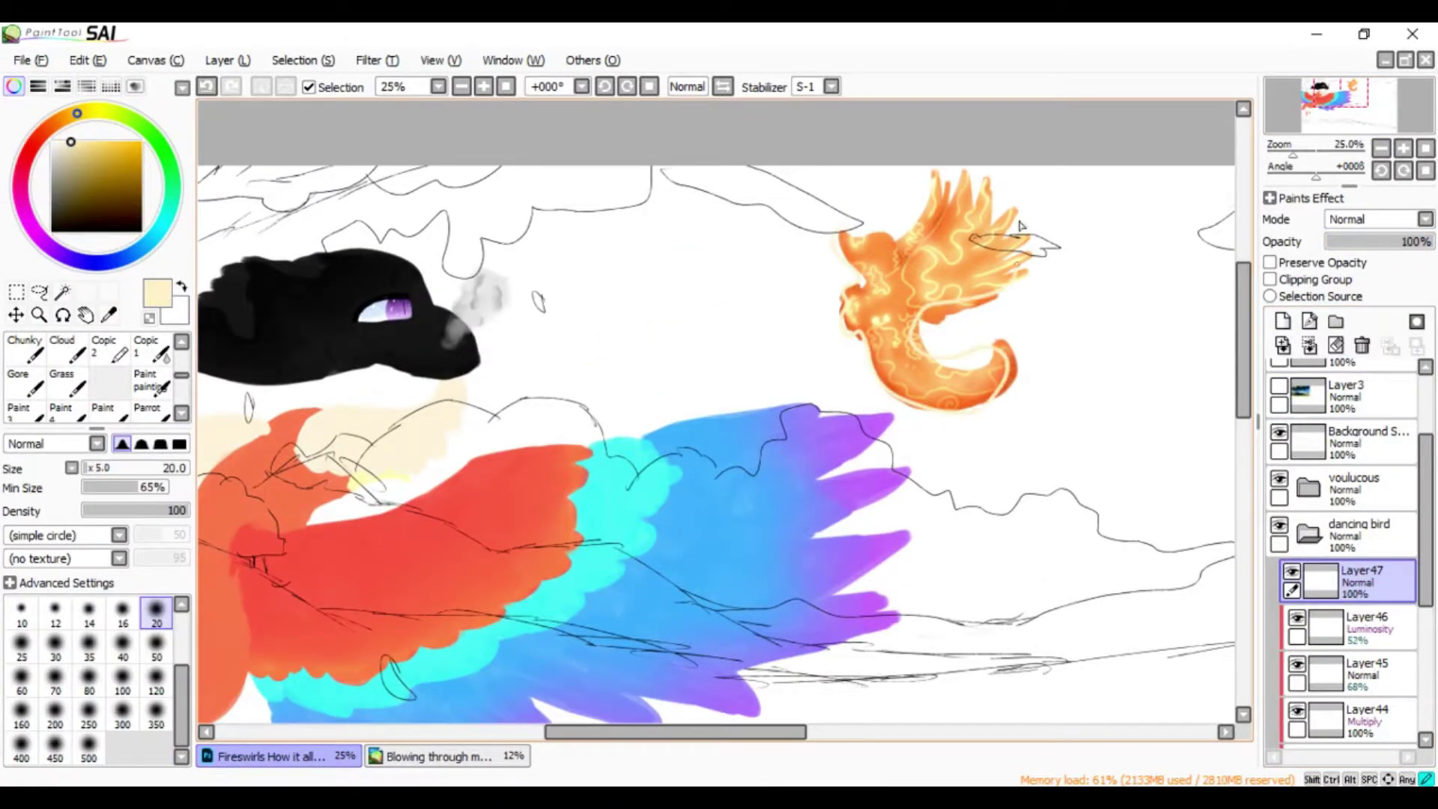
key("b")
key("n")
left_click(1282, 321)
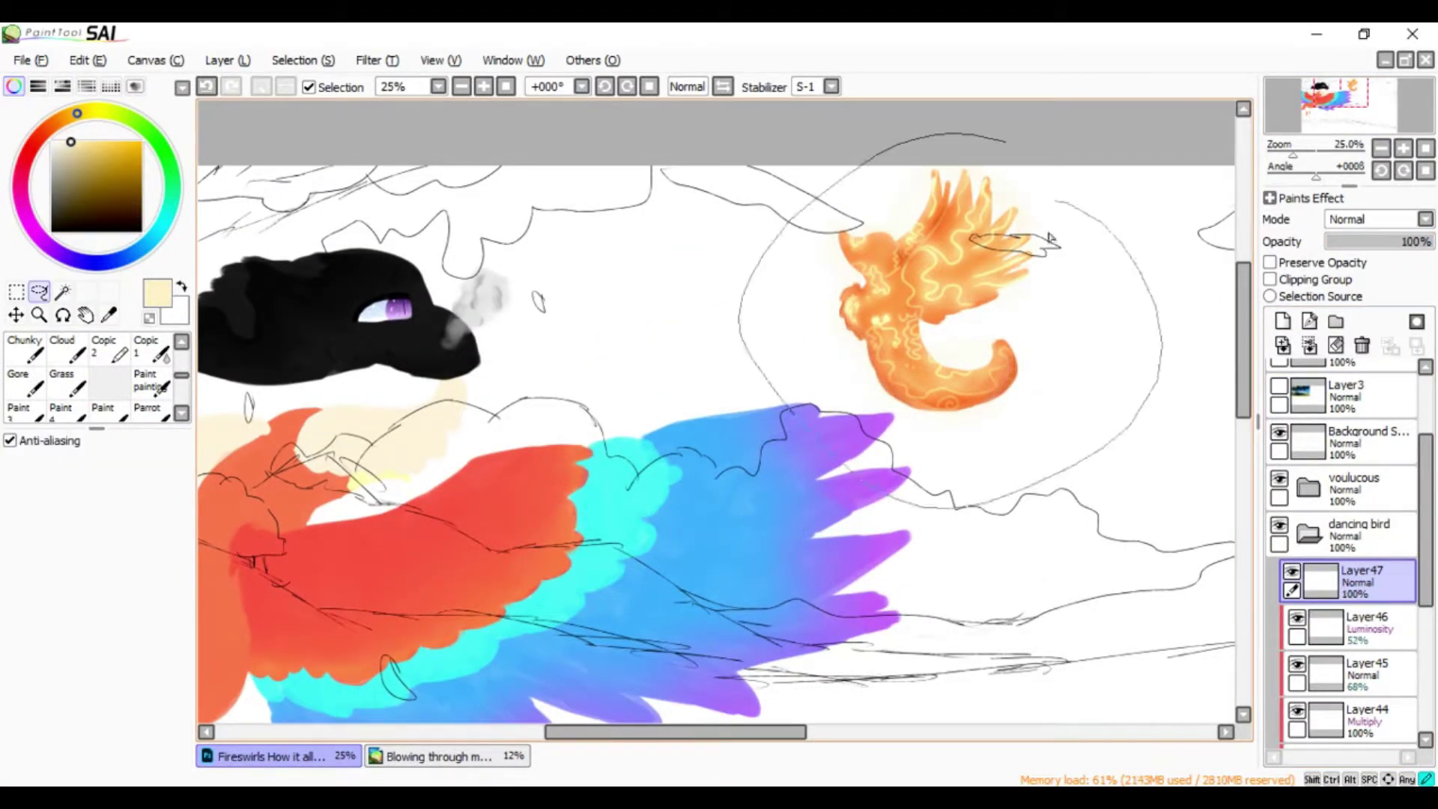
left_click(1376, 219)
left_click(1359, 348)
Airbrush a large bright glow around the fire bird and lower Layer48 to 23% opacity
left_click(156, 715)
left_click_drag(861, 247, 966, 360)
mouse_move(1415, 241)
left_mouse_down()
mouse_move(1355, 241)
mouse_move(1392, 241)
left_mouse_up()
left_click(1355, 629)
On another layer above Layer47, paint brighter yellow strokes into the fire glow
left_click(1281, 321)
scroll(1115, 300, "up", 1)
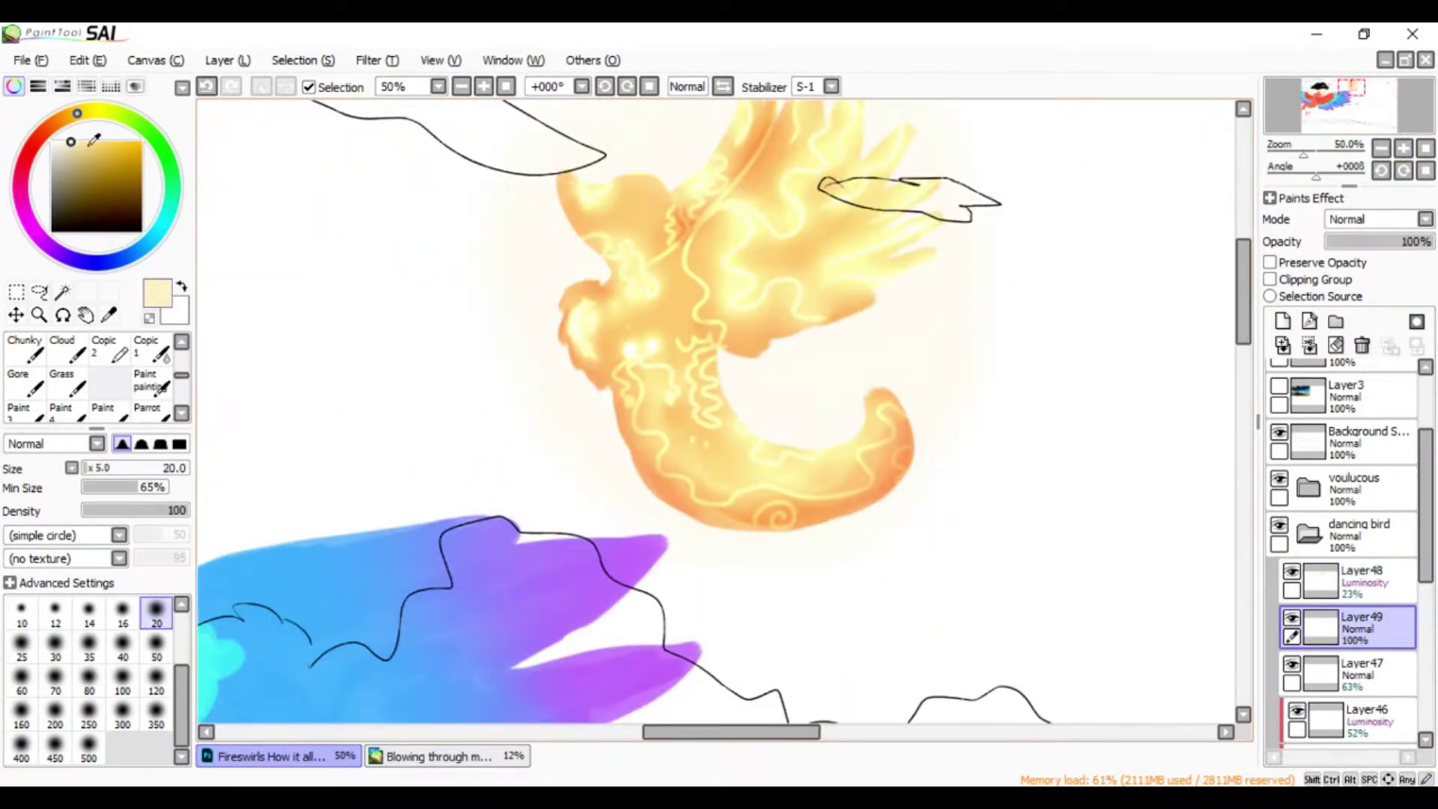
left_click_drag(622, 397, 891, 524)
scroll(582, 404, "up", 3)
mouse_move(711, 352)
left_mouse_down()
mouse_move(861, 292)
mouse_move(659, 591)
mouse_move(861, 636)
left_mouse_up()
Raise Layer48's opacity slightly, then select Layer47
left_click(1347, 580)
scroll(749, 419, "down", 5)
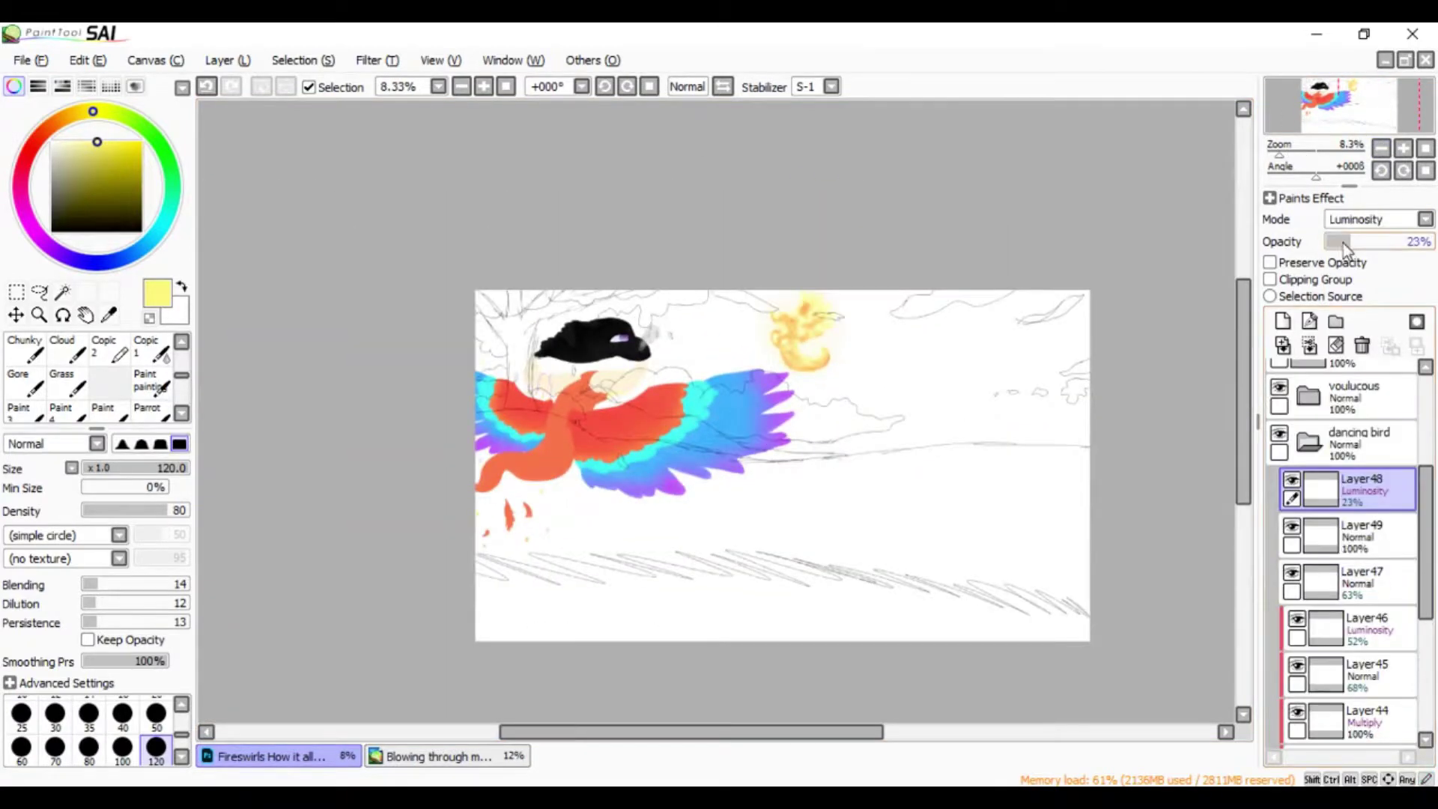
left_click_drag(1345, 251, 1350, 241)
key("ctrl+plus")
left_click(1362, 576)
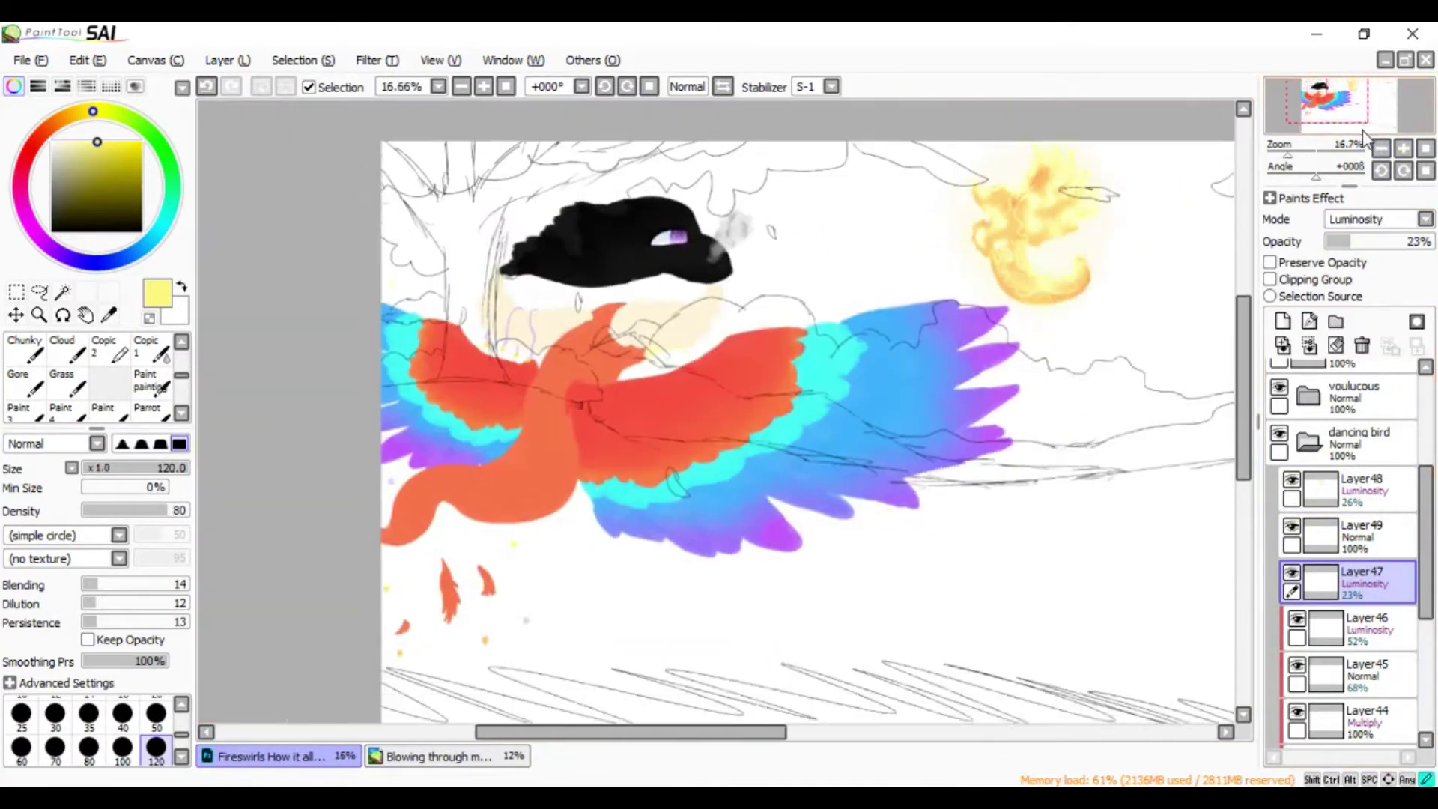
scroll(1348, 524, "up", 3)
Shade the purple strings with a deeper purple on a clipped layer at reduced opacity
left_click(1347, 645)
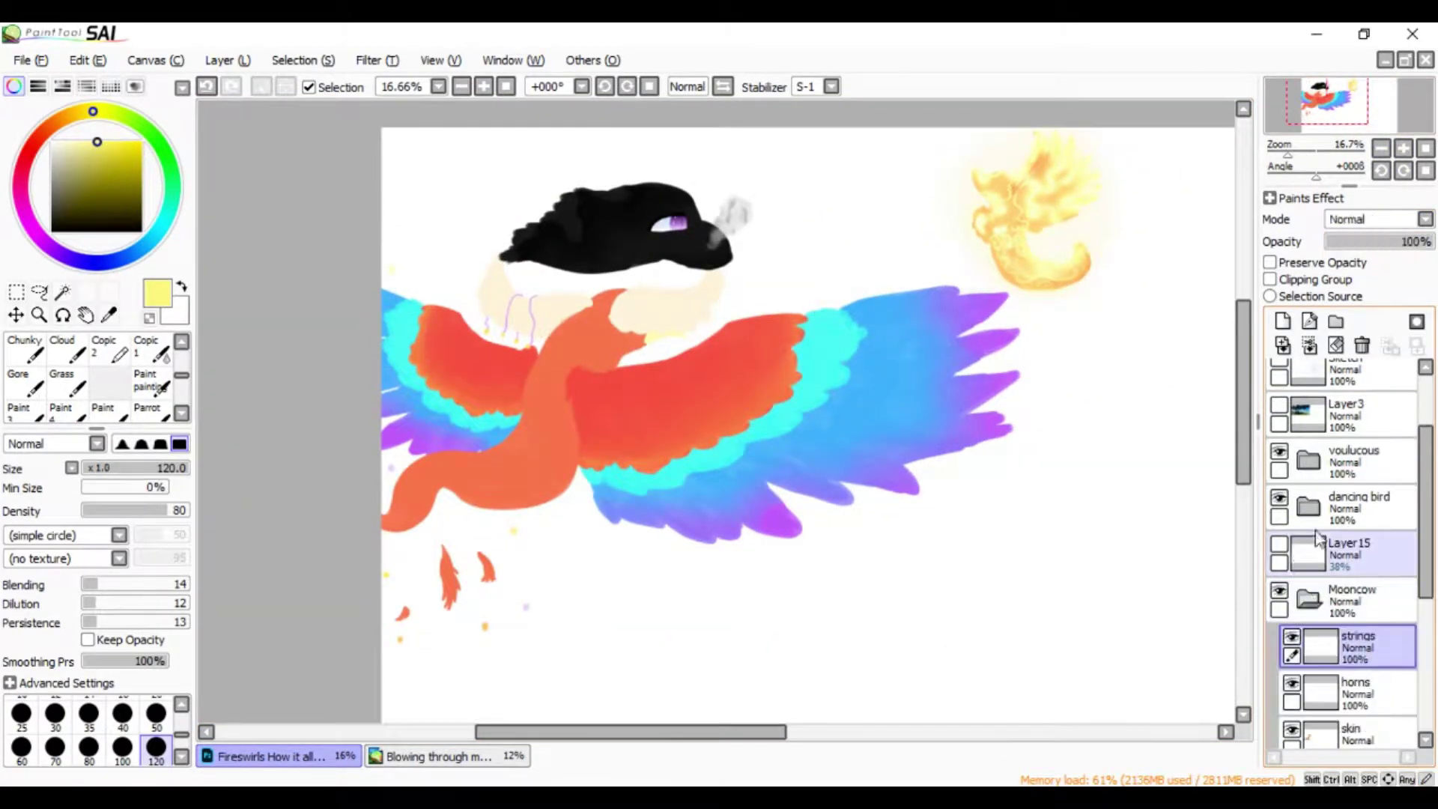
left_click(1282, 320)
key("ctrl+plus")
left_click(1269, 279)
key("ctrl+plus")
left_click(774, 352, "alt")
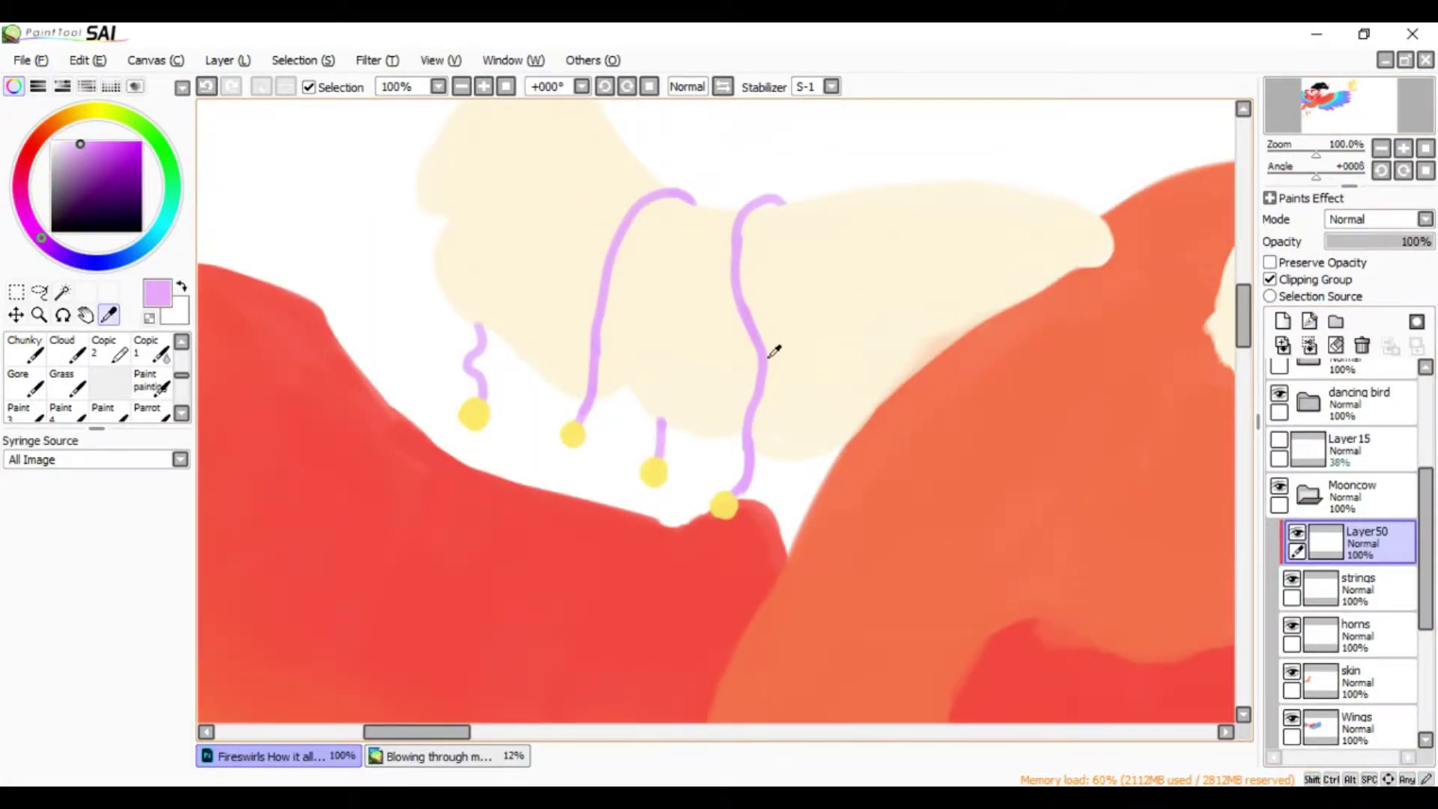
left_click(763, 344, "alt")
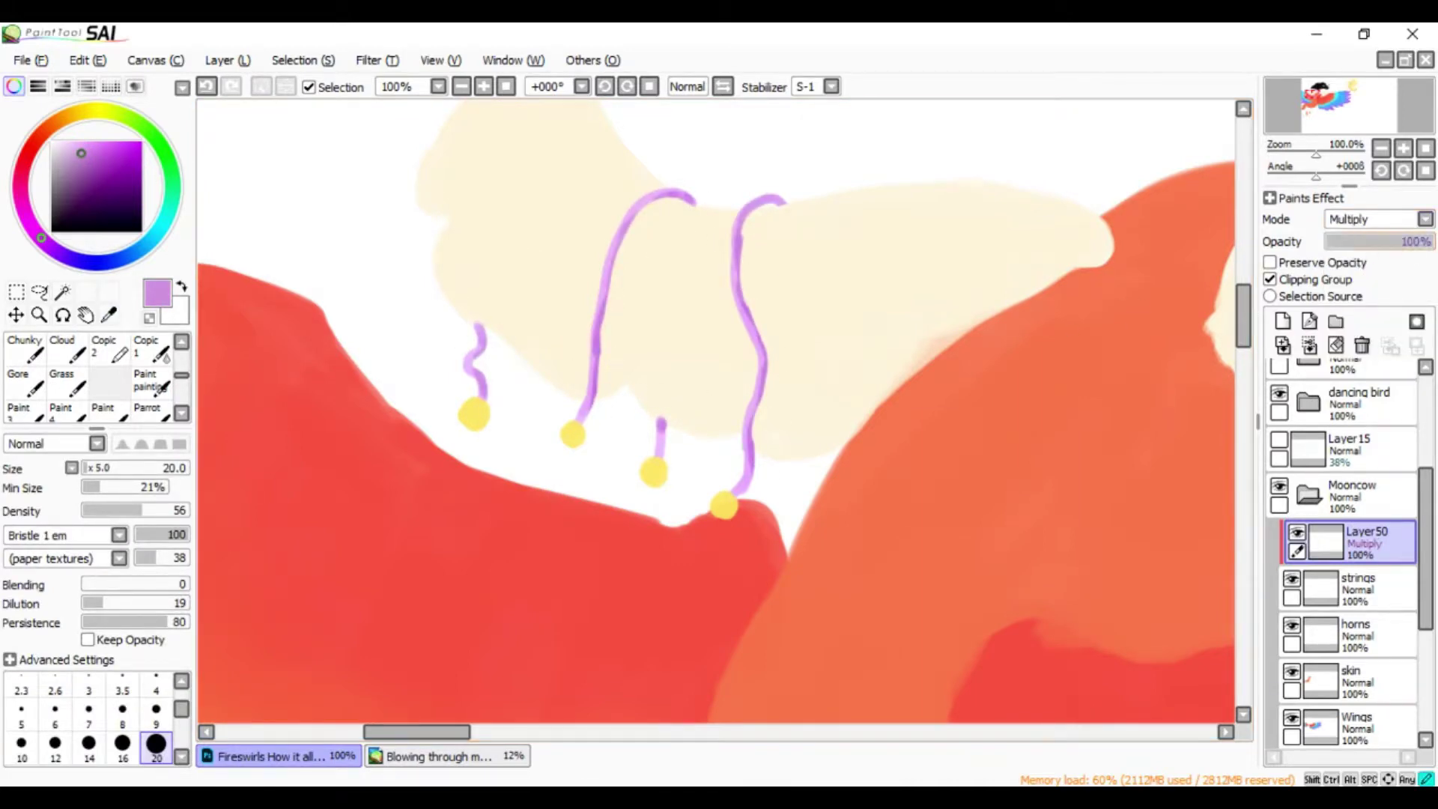
left_click_drag(1422, 241, 1393, 241)
left_click(1282, 320)
Repaint the yellow beads brighter on a glow layer with lowered opacity
left_click(474, 414, "alt")
key("n")
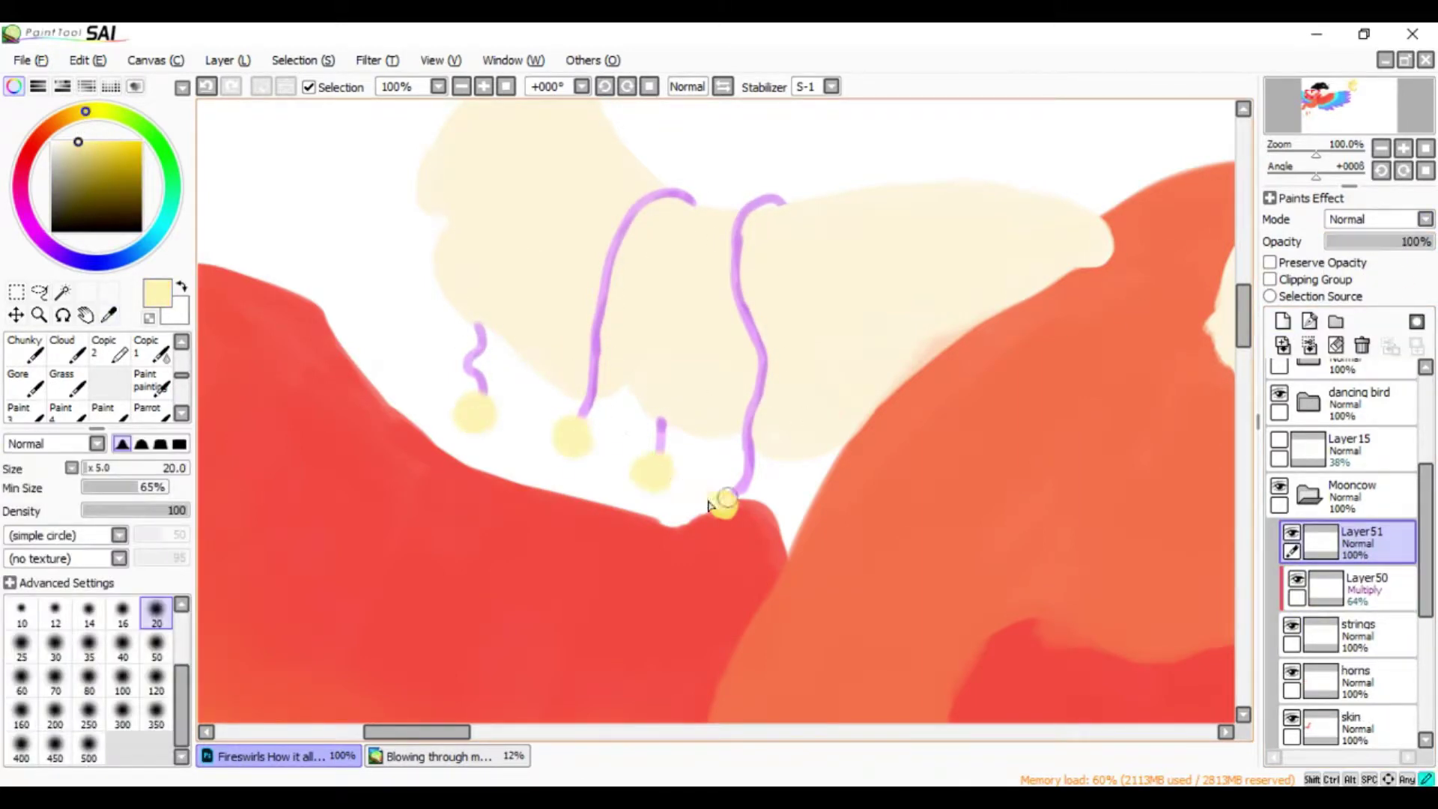
left_click_drag(819, 479, 816, 517)
left_click_drag(1423, 241, 1348, 241)
left_click(1361, 539)
left_click(1282, 320)
left_click(1315, 278)
key("ctrl+d")
Paint tan edges on both horns with a size-50 beige brush on a Multiply layer
key("n")
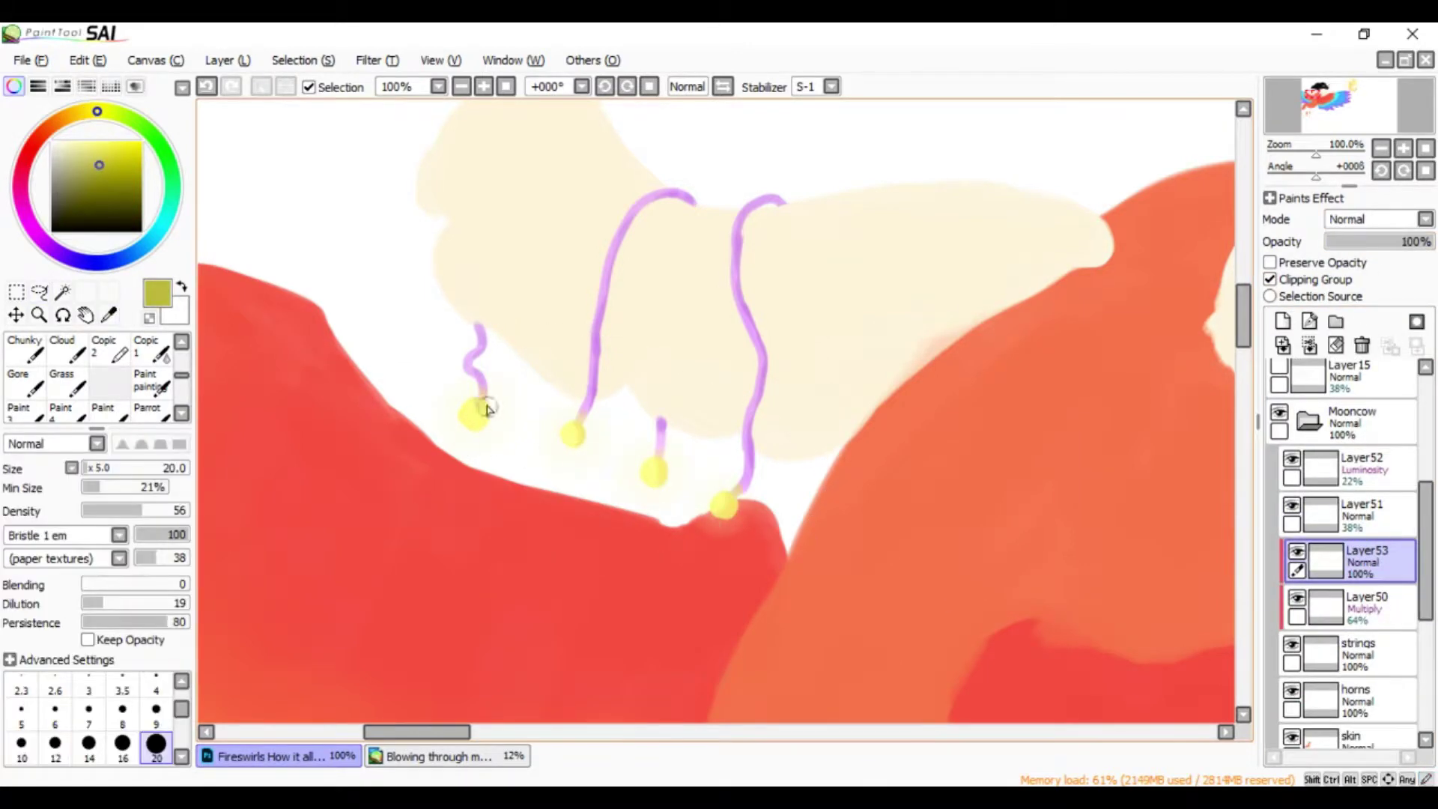
scroll(487, 408, "down", 2)
left_click(1318, 697)
left_click(1282, 321)
scroll(487, 408, "up", 1)
left_click(347, 504, "alt")
left_click(156, 710)
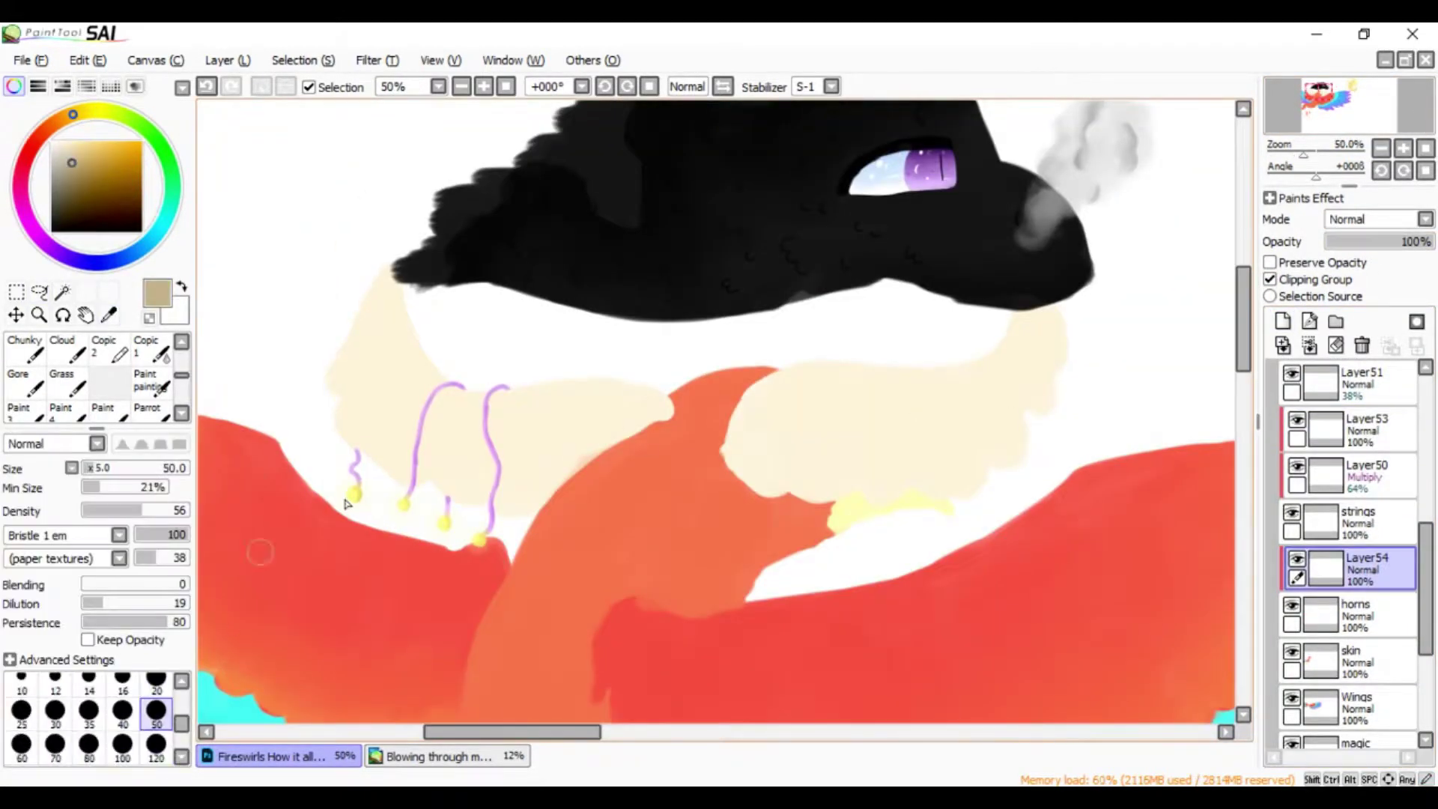
left_click_drag(670, 408, 333, 423)
left_click_drag(727, 457, 1048, 315)
left_click(1377, 219)
left_click(1348, 247)
Reorder Layer54, undo a horn stroke, and set Layer55 to Multiply then back to Normal
left_click_drag(1340, 569, 1354, 588)
left_click(1348, 509)
key("b")
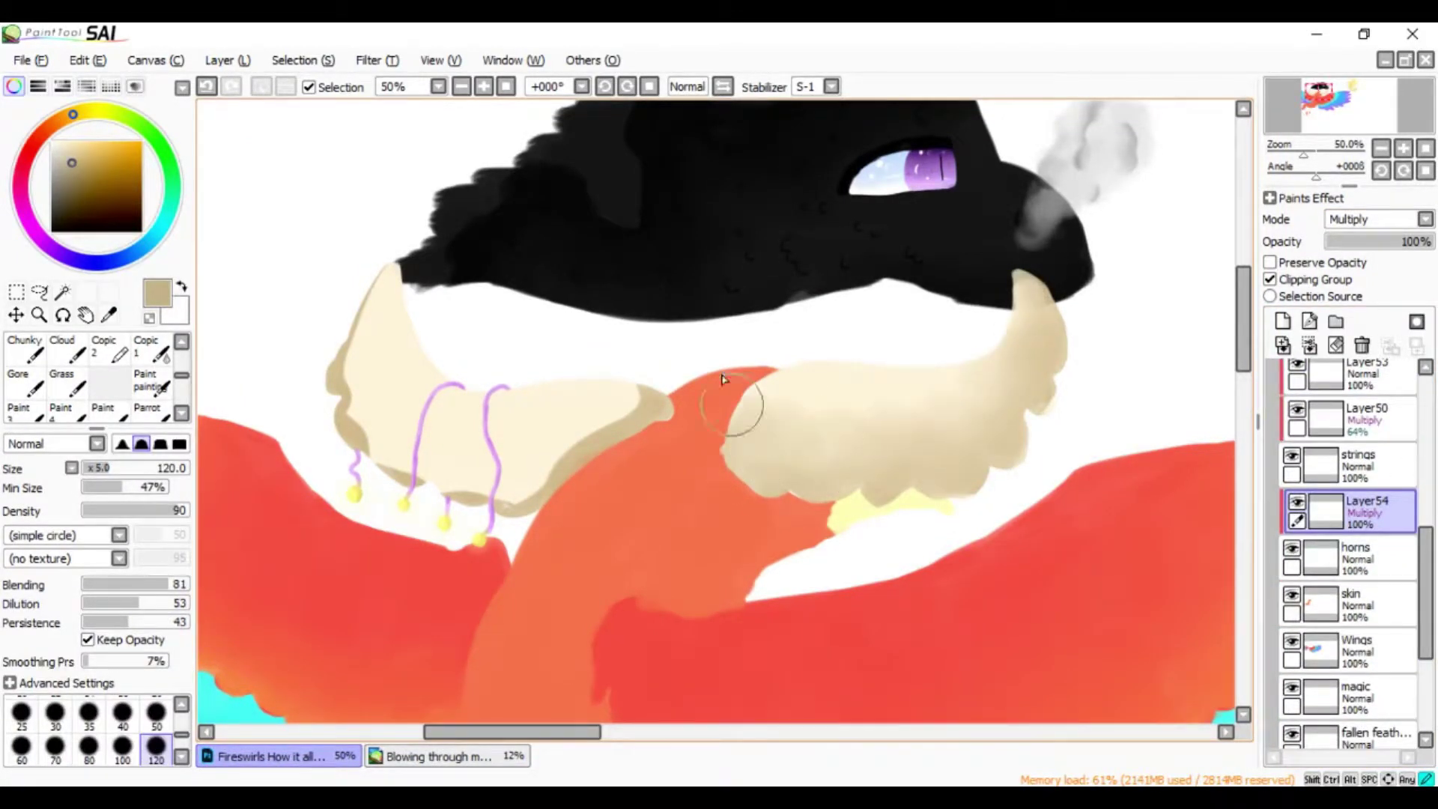
key("ctrl+z")
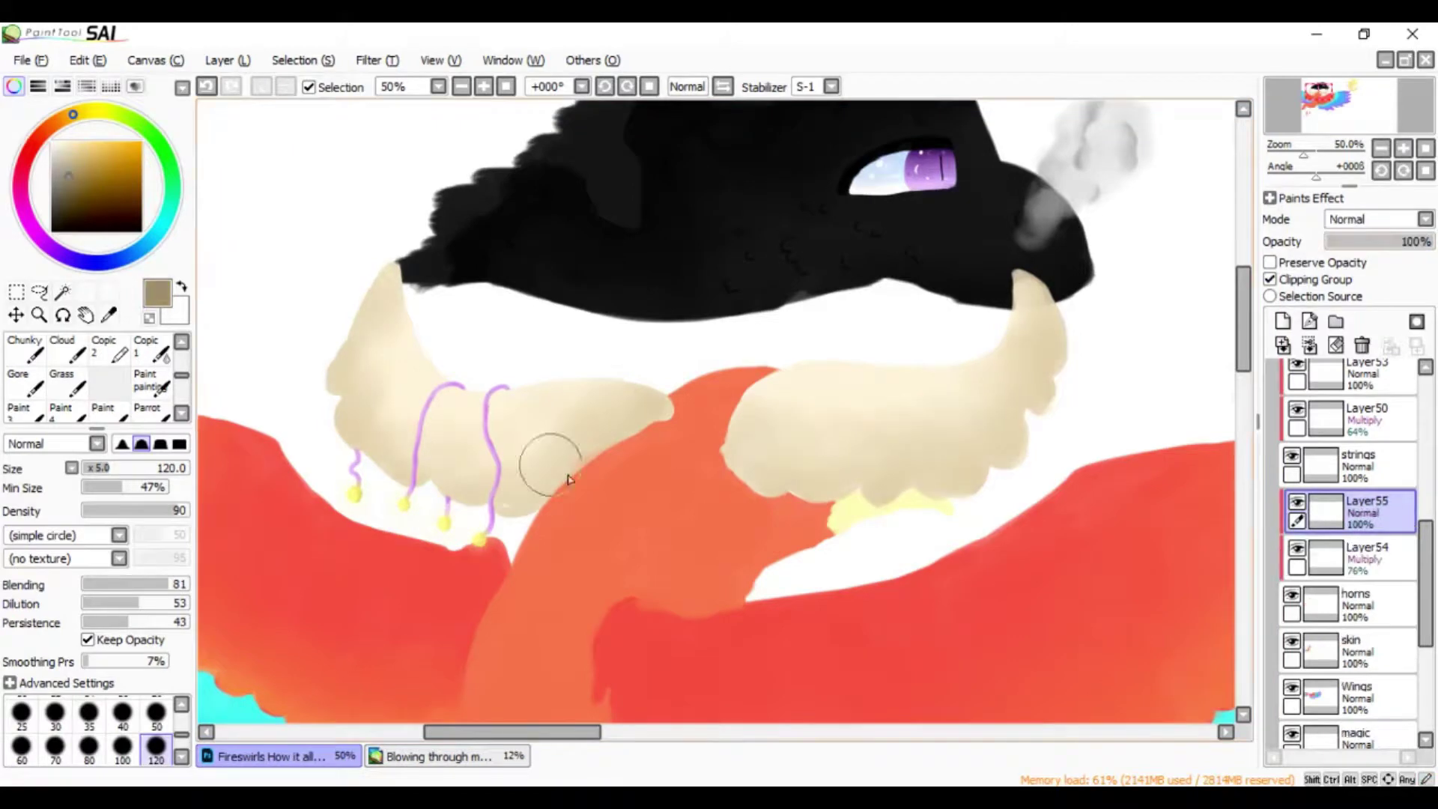
key("v")
left_click(1376, 218)
left_click(1371, 247)
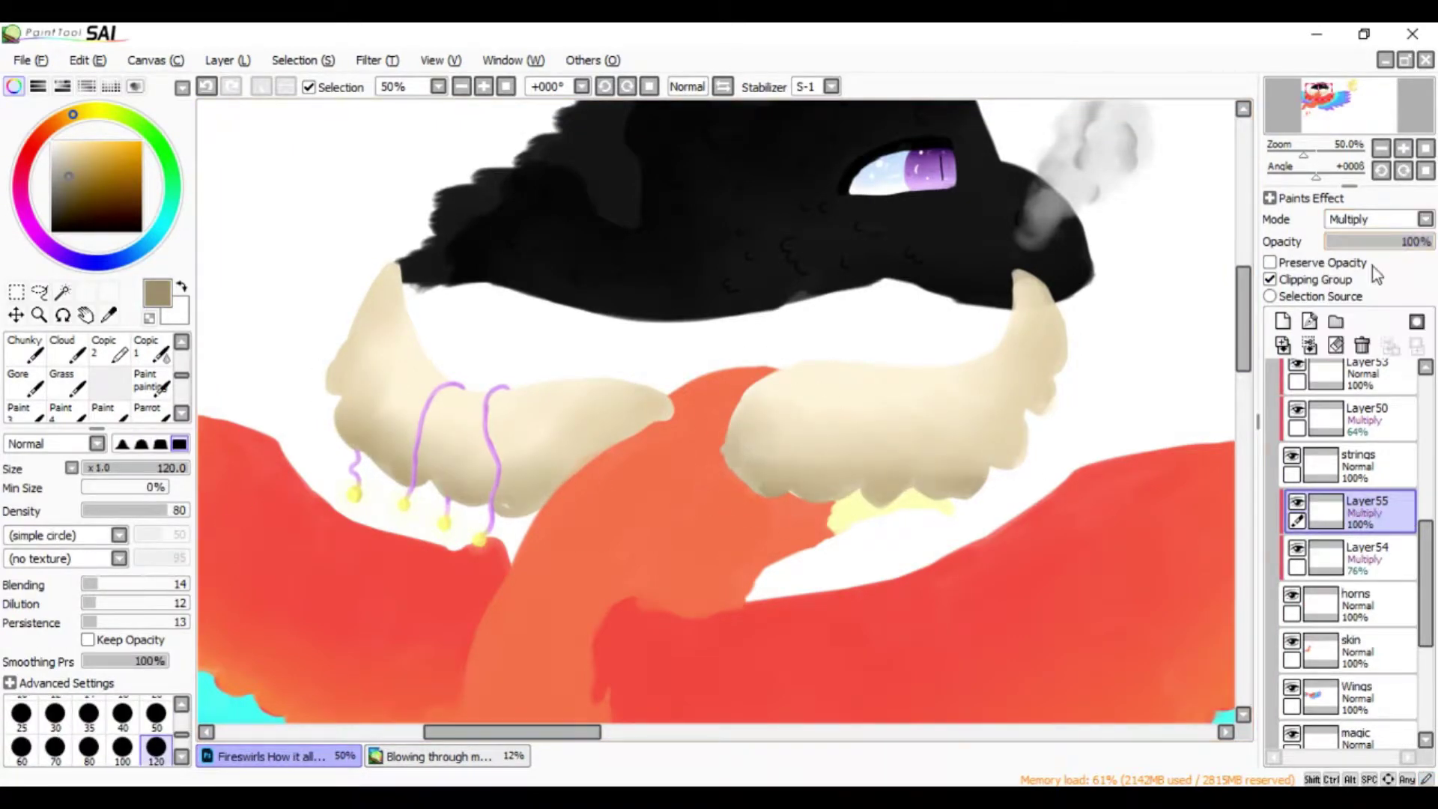
key("ctrl+z")
key("ctrl+z")
left_click(973, 322, "alt")
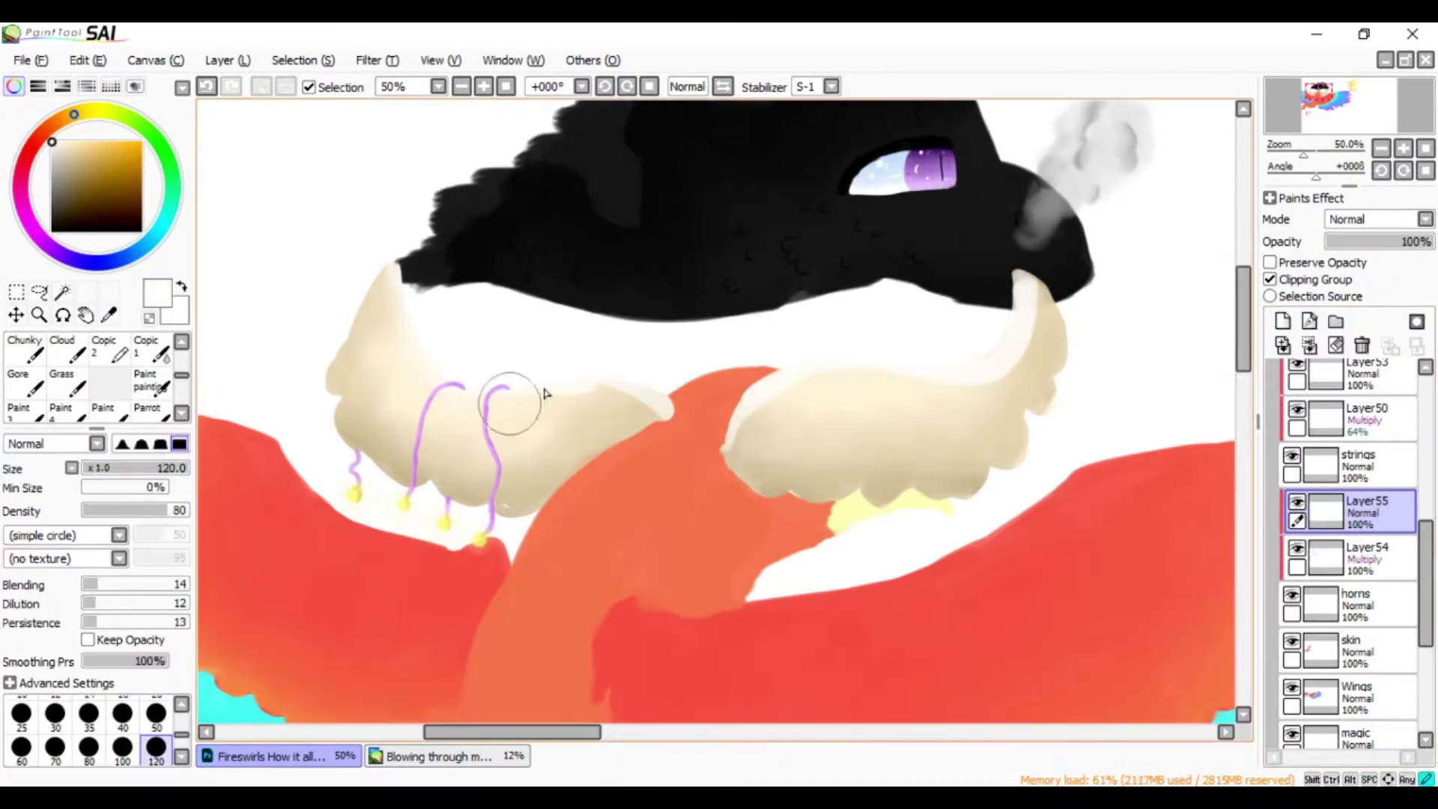
Add a new layer above the horns and sample the wings' red
left_click(1377, 517)
key("ctrl+minus")
left_click(824, 375, "alt")
Paint and soften dark red shading on the neck and tail on a Multiply layer
left_click(1376, 219)
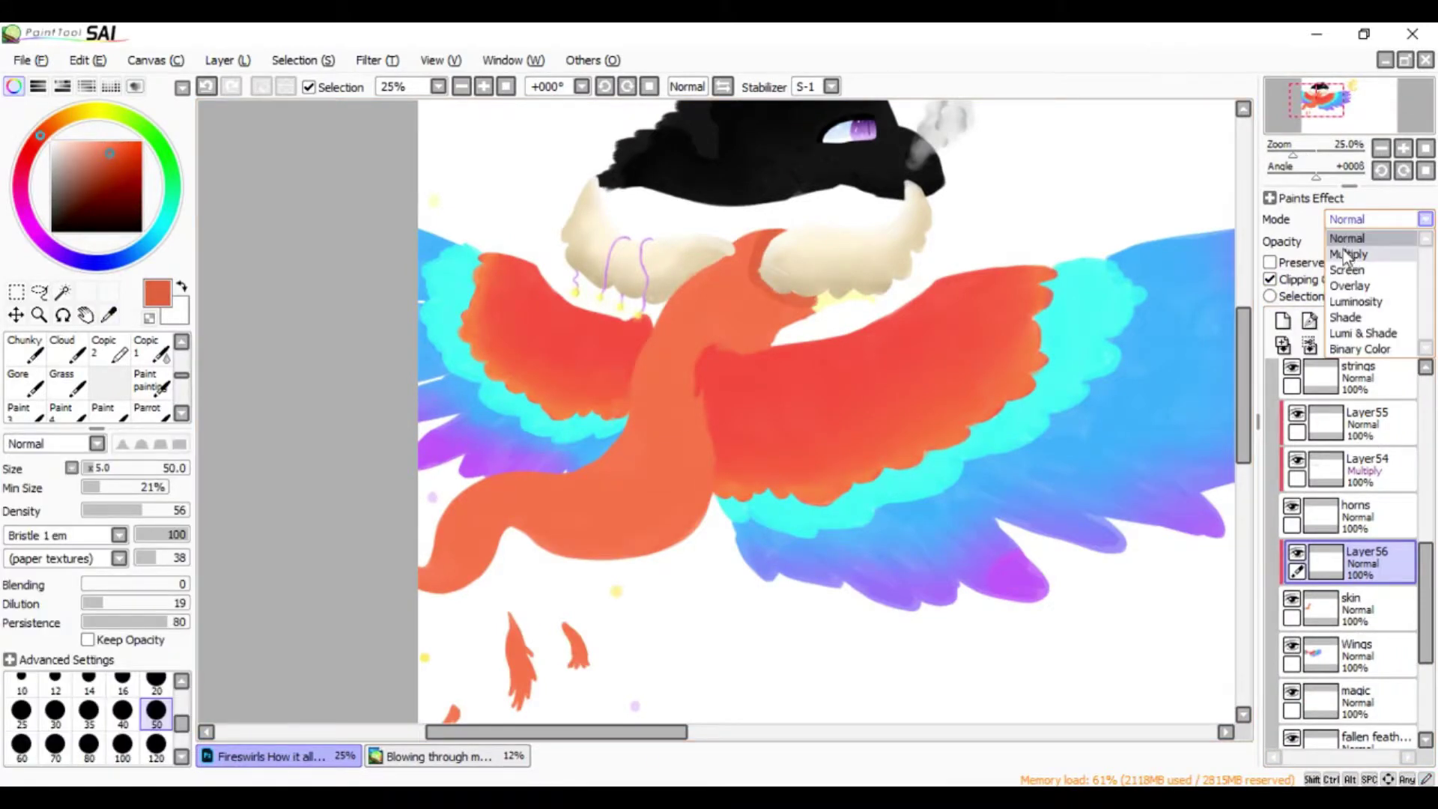
left_click(1346, 257)
left_click_drag(771, 345, 693, 366)
key("b")
mouse_move(408, 569)
left_mouse_down()
mouse_move(645, 517)
mouse_move(760, 295)
mouse_move(735, 305)
mouse_move(635, 449)
left_mouse_up()
key("n")
Add a Multiply wing layer and paint dark shading with brown edge strokes on the left wing
left_click(754, 252, "alt")
left_click(1282, 321)
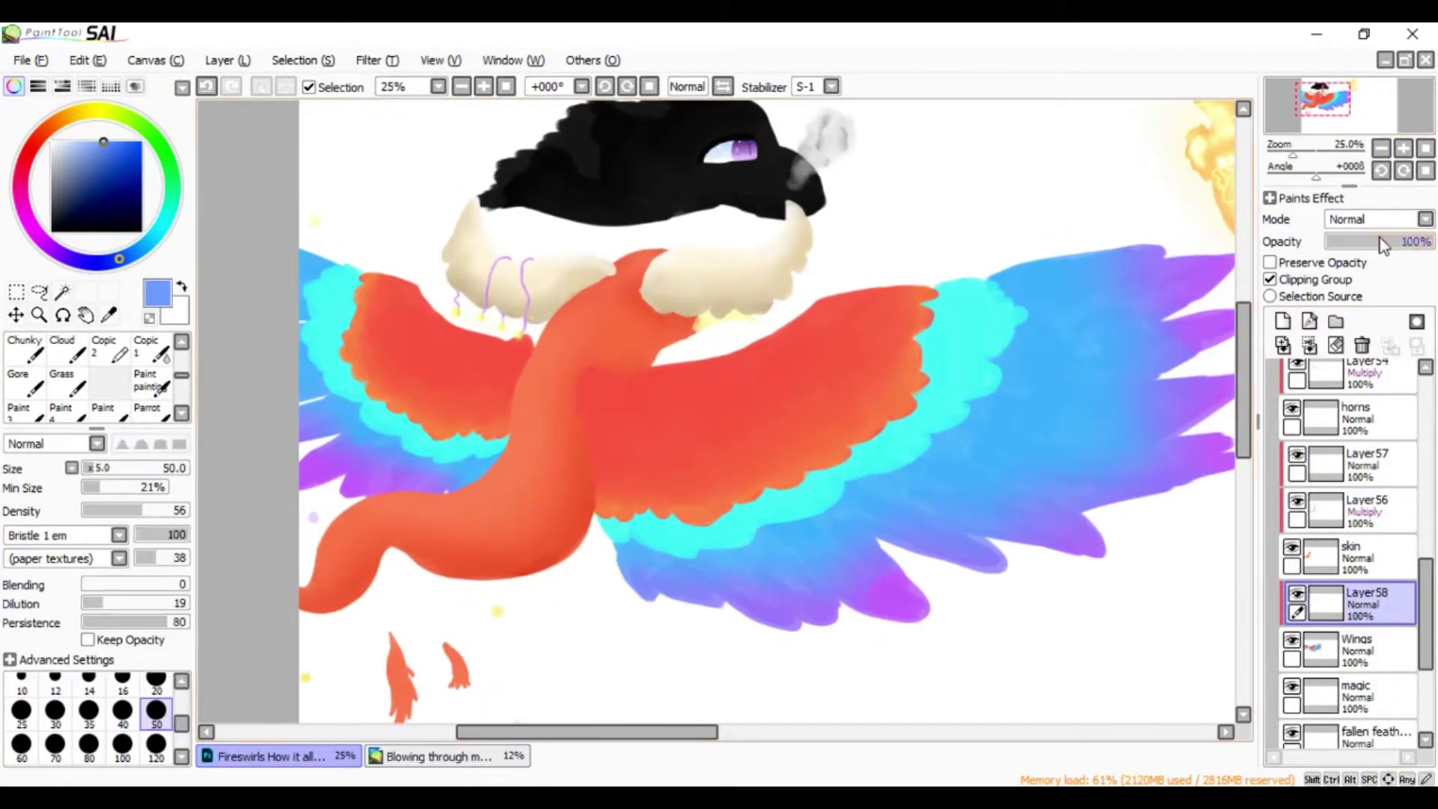
left_click(1378, 218)
mouse_move(526, 335)
left_mouse_down()
mouse_move(496, 444)
mouse_move(449, 483)
left_mouse_up()
left_click_drag(307, 262, 423, 457)
left_click_drag(363, 281, 483, 442)
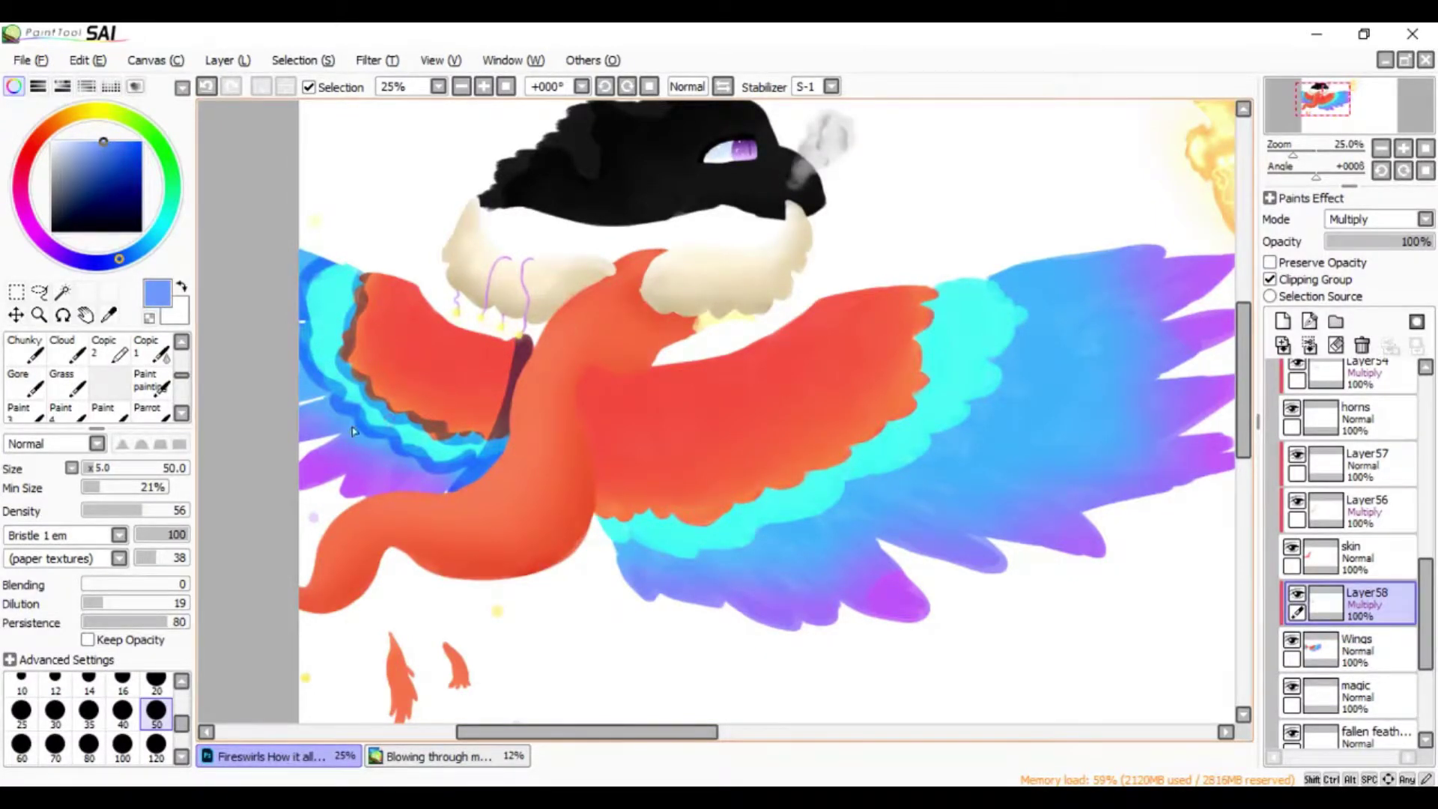
Repaint the left blue feathers and cover the dark stripe on the red wing
key("b")
left_click_drag(314, 419, 390, 516)
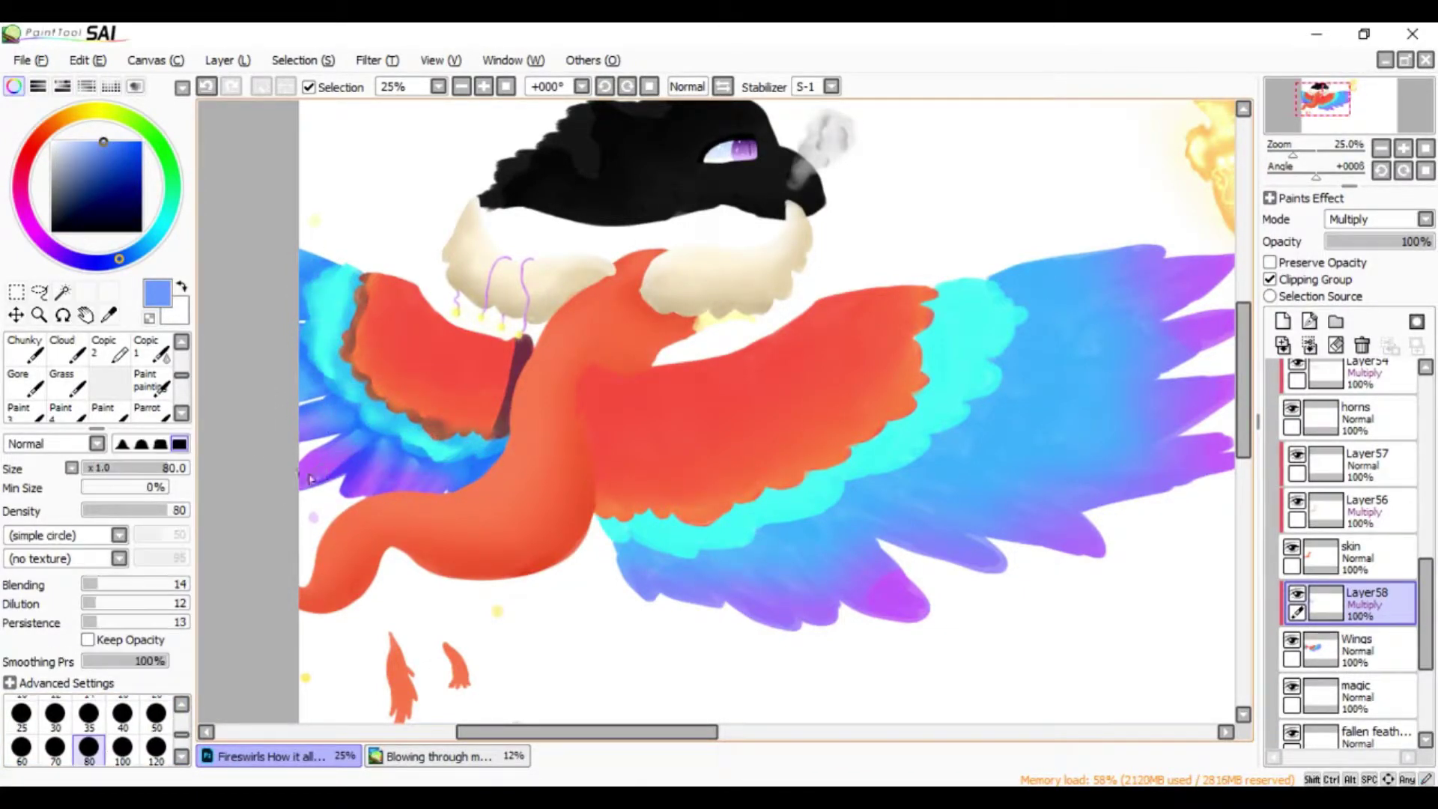
key("bracketright")
key("bracketright")
left_click_drag(479, 442, 516, 337)
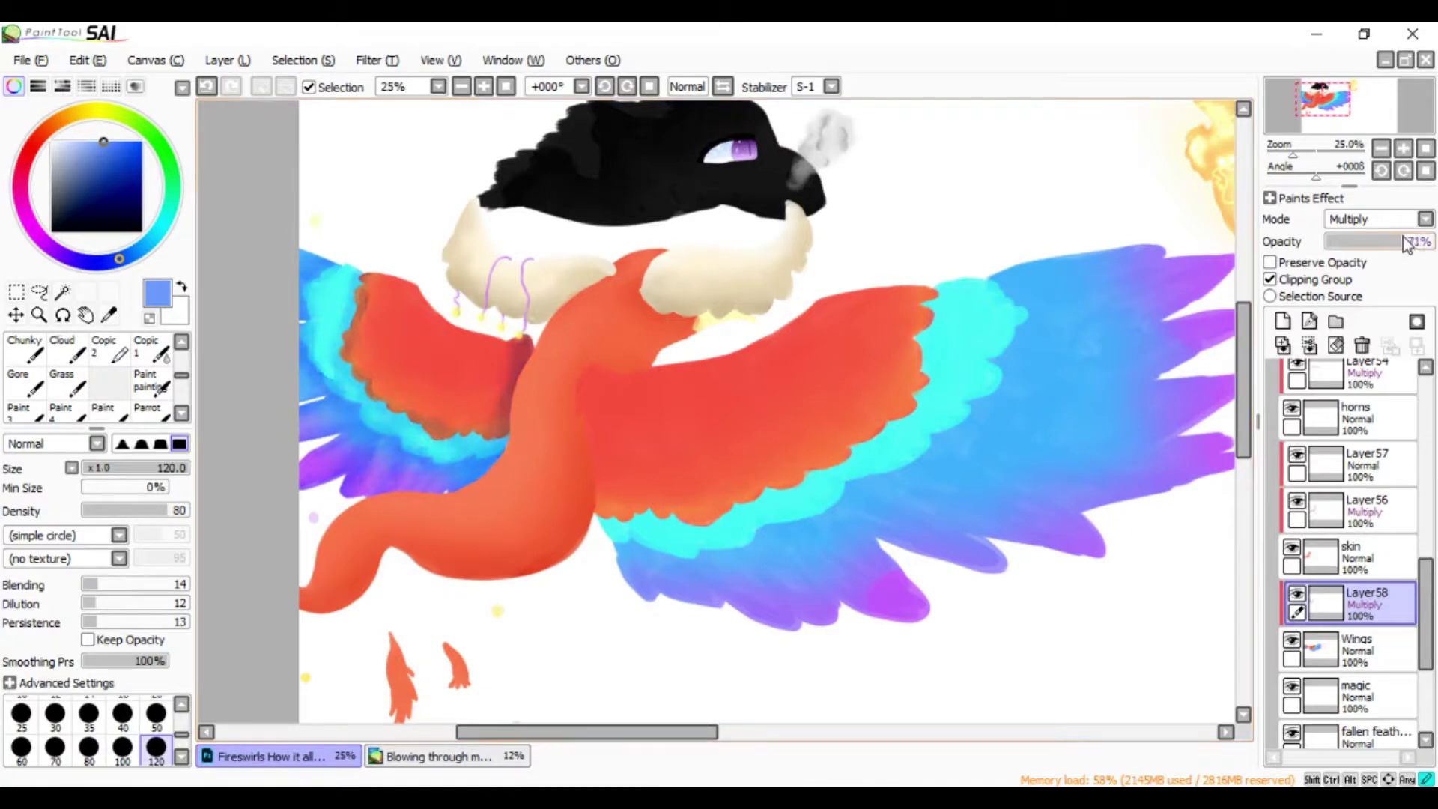
key("e")
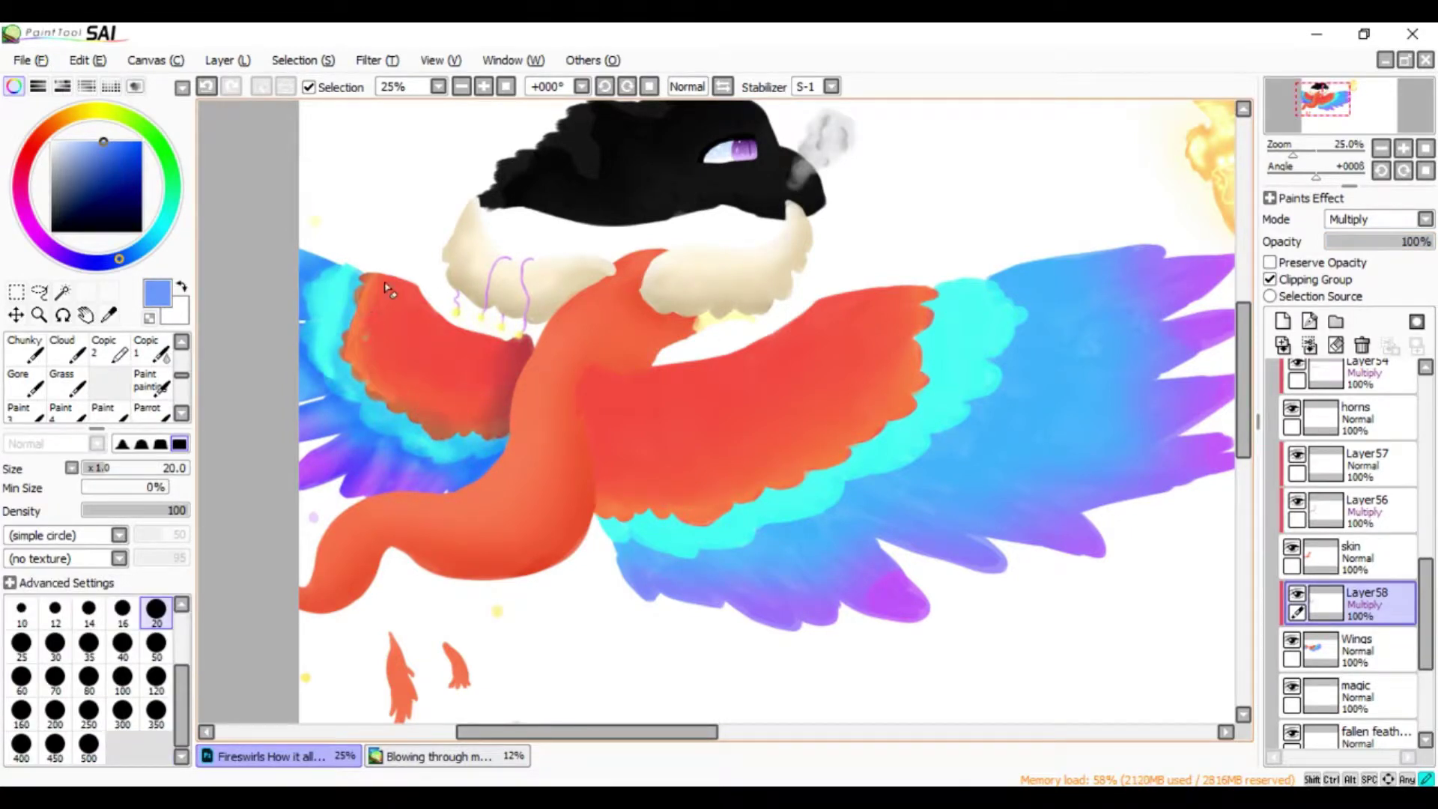
key("b")
key("bracketleft")
key("bracketleft")
key("bracketleft")
Paint dark stripes on the red wing and dark feather lines across the blue and right wings
left_click_drag(591, 371, 603, 517)
left_click_drag(628, 532, 659, 596)
left_click_drag(696, 550, 749, 606)
mouse_move(793, 532)
left_mouse_down()
mouse_move(905, 613)
mouse_move(840, 620)
left_mouse_up()
left_click_drag(828, 438, 996, 551)
left_click_drag(962, 456, 1138, 513)
left_click_drag(868, 408, 1127, 442)
left_click_drag(902, 333, 1108, 296)
left_click_drag(1134, 258, 1054, 300)
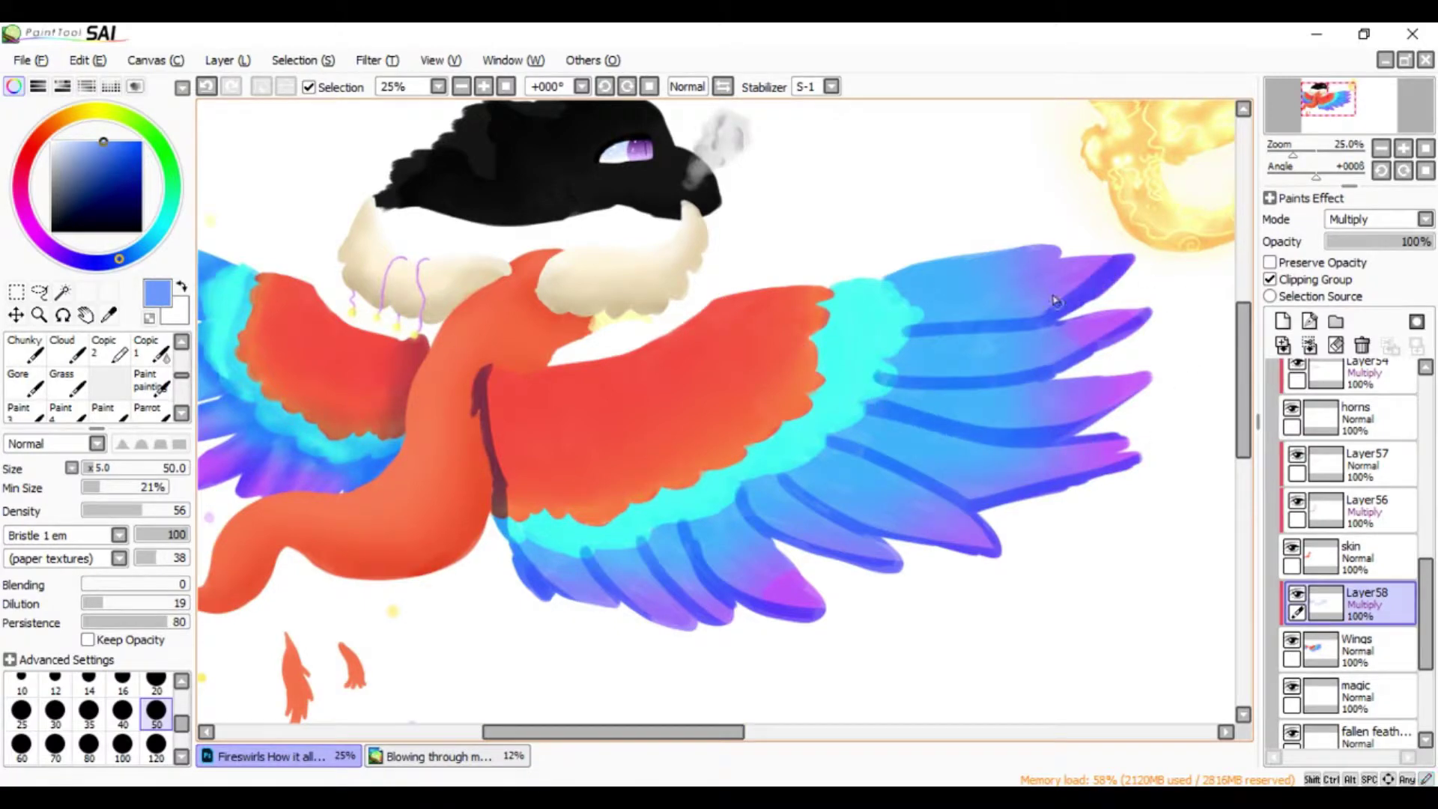
Blend the dark stripes and feather lines smoothly into the red, blue and right wings
key("w")
mouse_move(498, 359)
left_mouse_down()
mouse_move(501, 479)
mouse_move(644, 599)
mouse_move(816, 610)
left_mouse_up()
left_click_drag(697, 532, 921, 539)
left_click_drag(742, 449, 898, 562)
mouse_move(808, 300)
left_mouse_down()
mouse_move(979, 510)
mouse_move(1127, 460)
left_mouse_up()
left_click_drag(914, 431, 1116, 408)
left_click_drag(917, 375, 1138, 318)
Return to the bristle brush and select the magic layer
scroll(1045, 252, "down", 2)
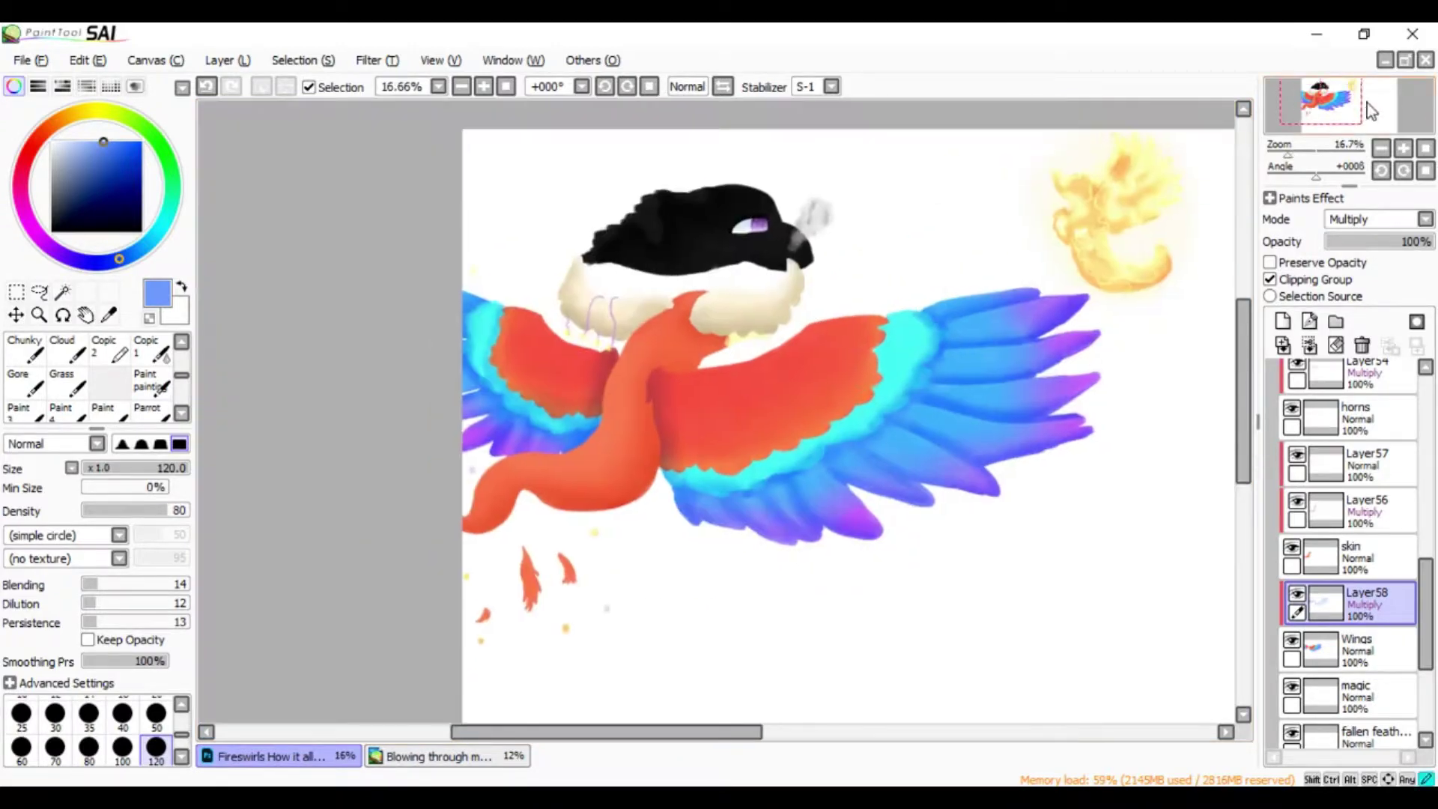
scroll(673, 336, "up", 2)
key("b")
key("b")
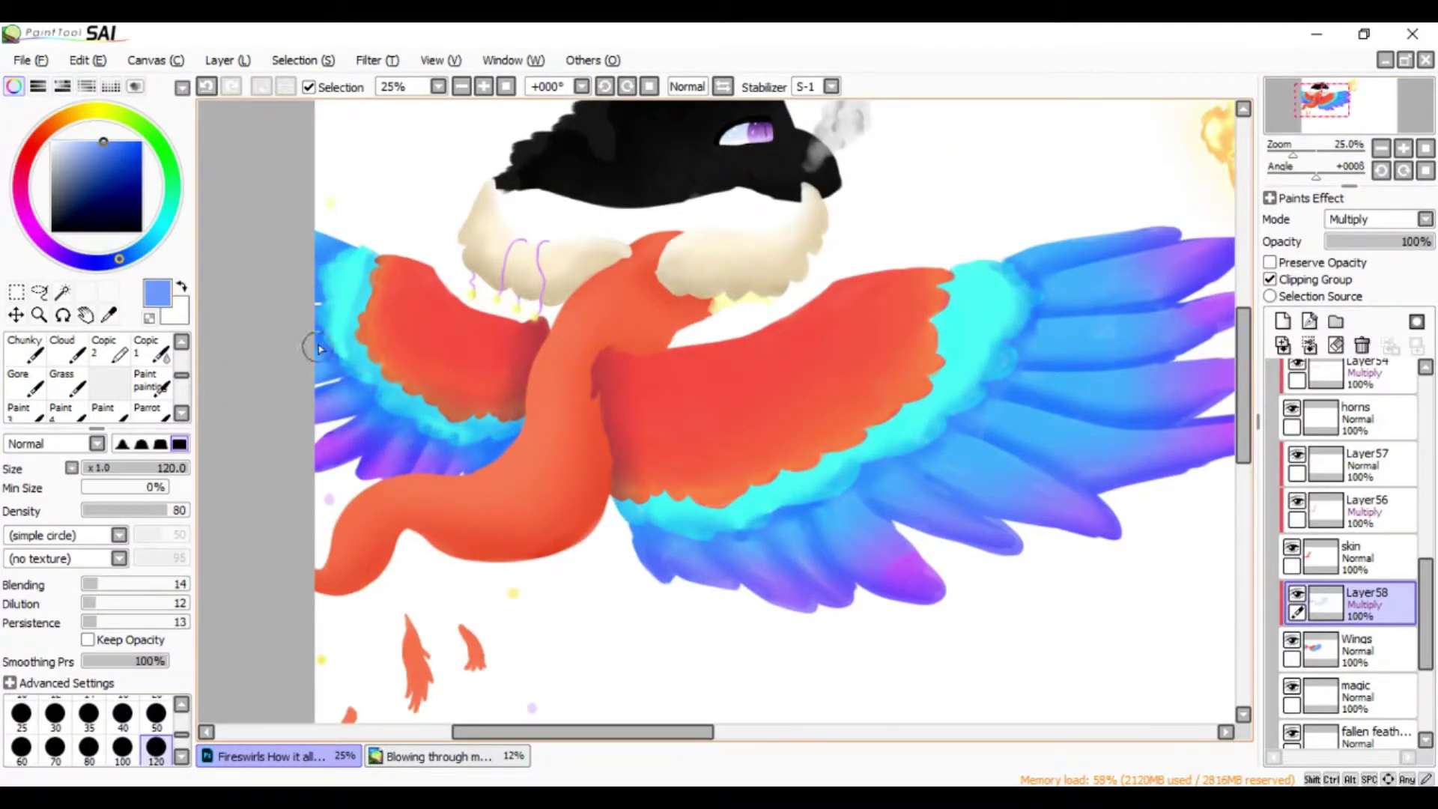
scroll(401, 317, "down", 2)
left_click(1355, 569)
scroll(719, 411, "up", 2)
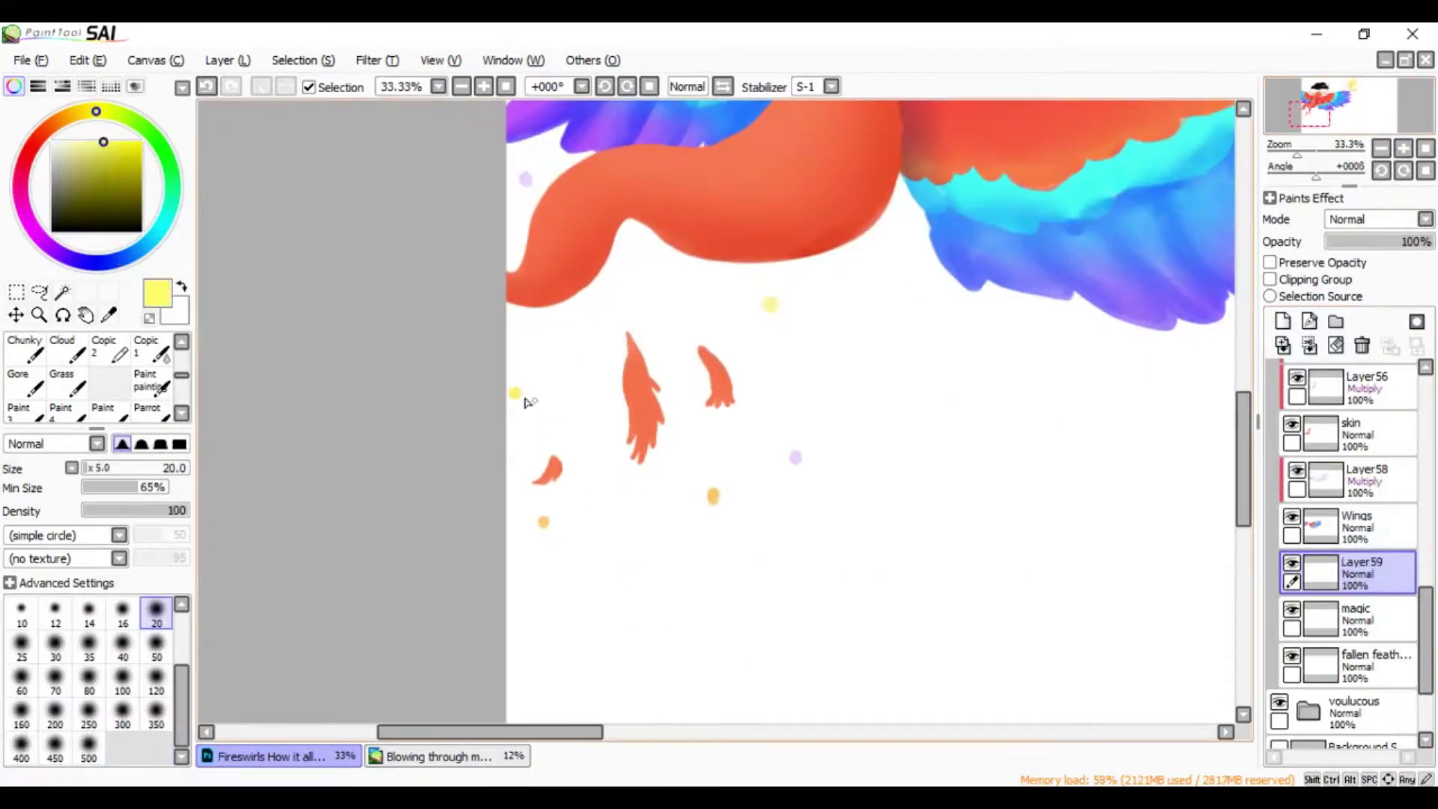
On a new layer, dab coloured dots below the feathers and soft cyan glows around them
left_click(543, 522)
left_click(710, 495)
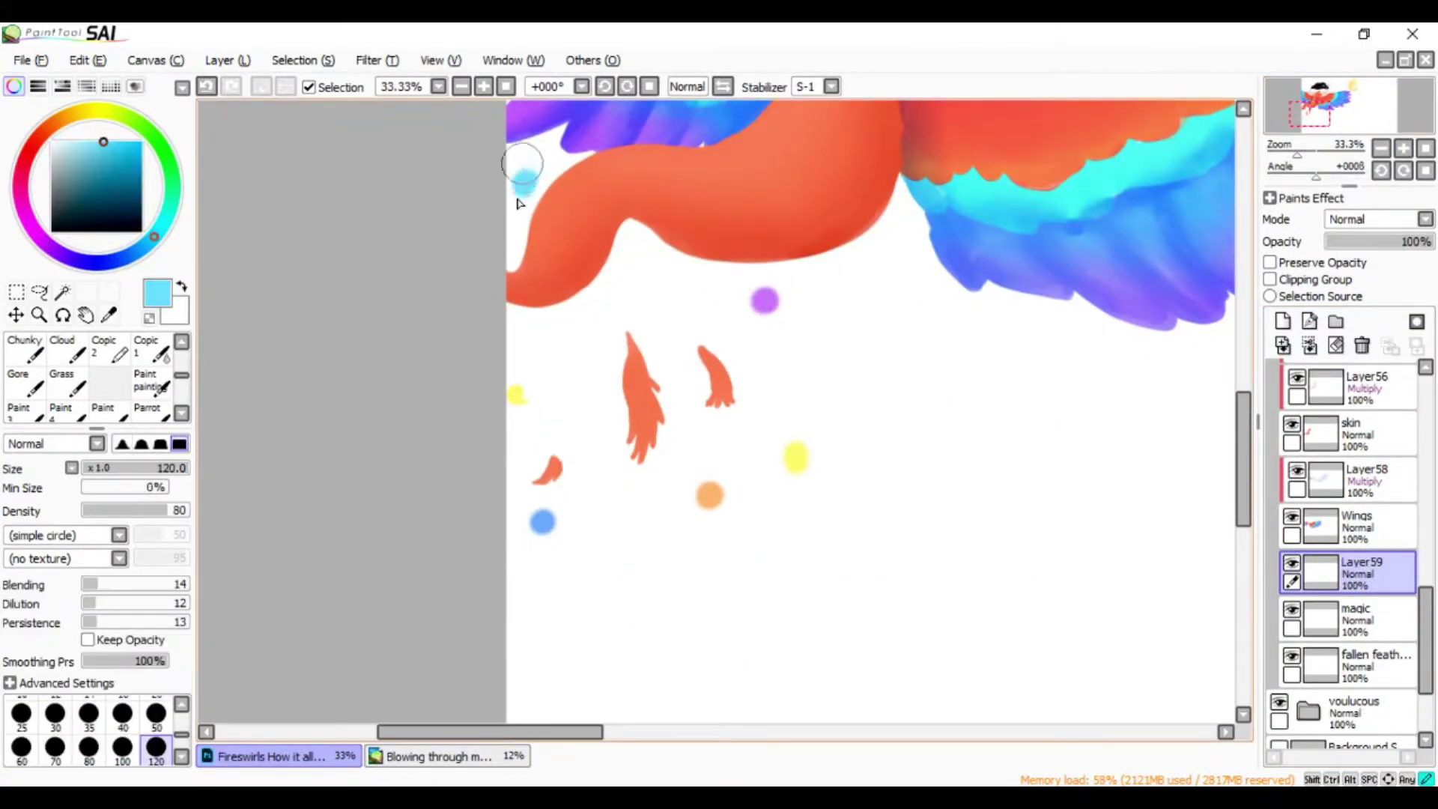
left_click(543, 522)
left_click(709, 495)
left_click(770, 304)
Lasso the area around the glowing dots and paint soft glows on a new layer
left_click(796, 456)
left_click_drag(700, 138, 816, 210)
left_click_drag(597, 120, 956, 305)
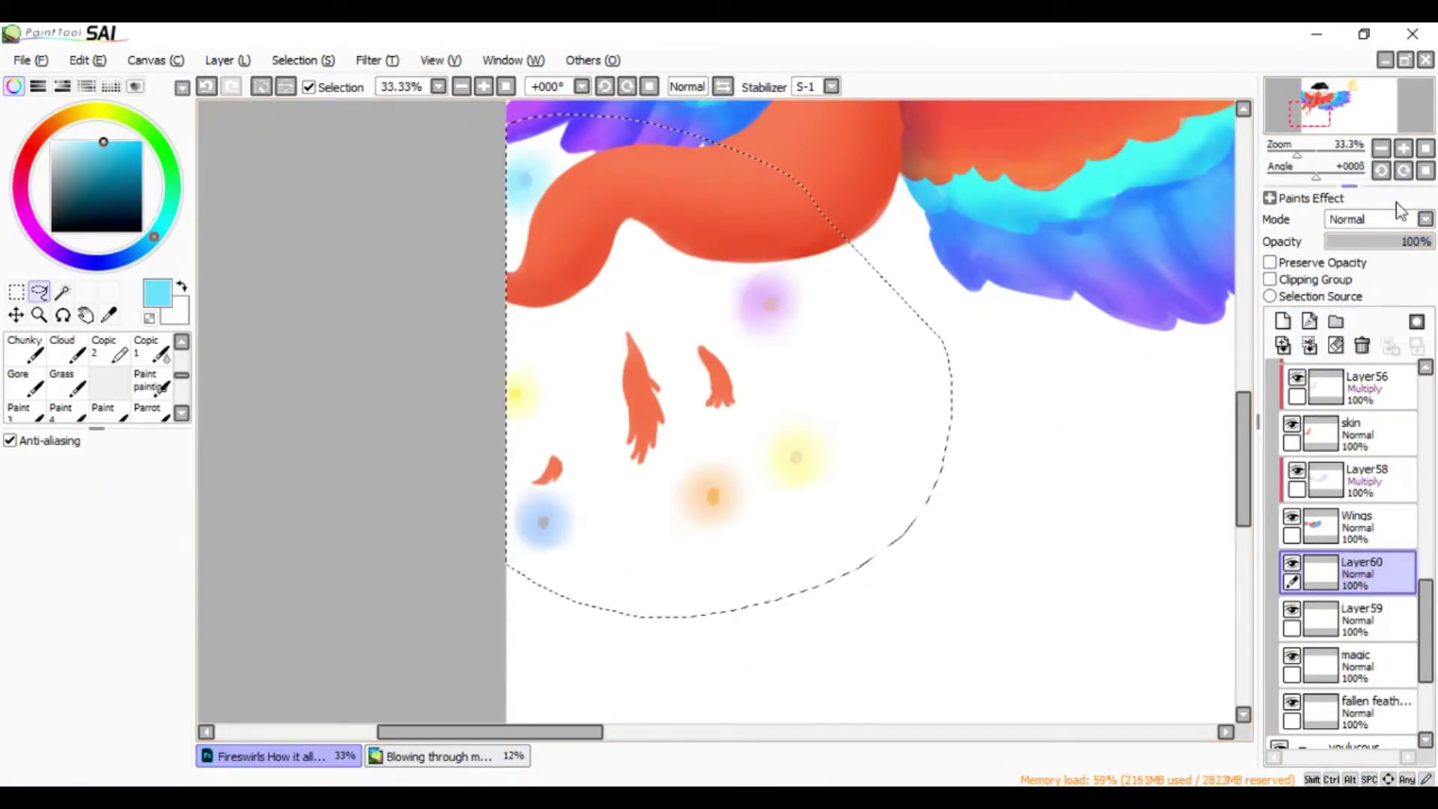
left_click(1282, 321)
key("b")
mouse_move(1298, 153)
left_mouse_down()
mouse_move(1314, 154)
mouse_move(1273, 153)
left_mouse_up()
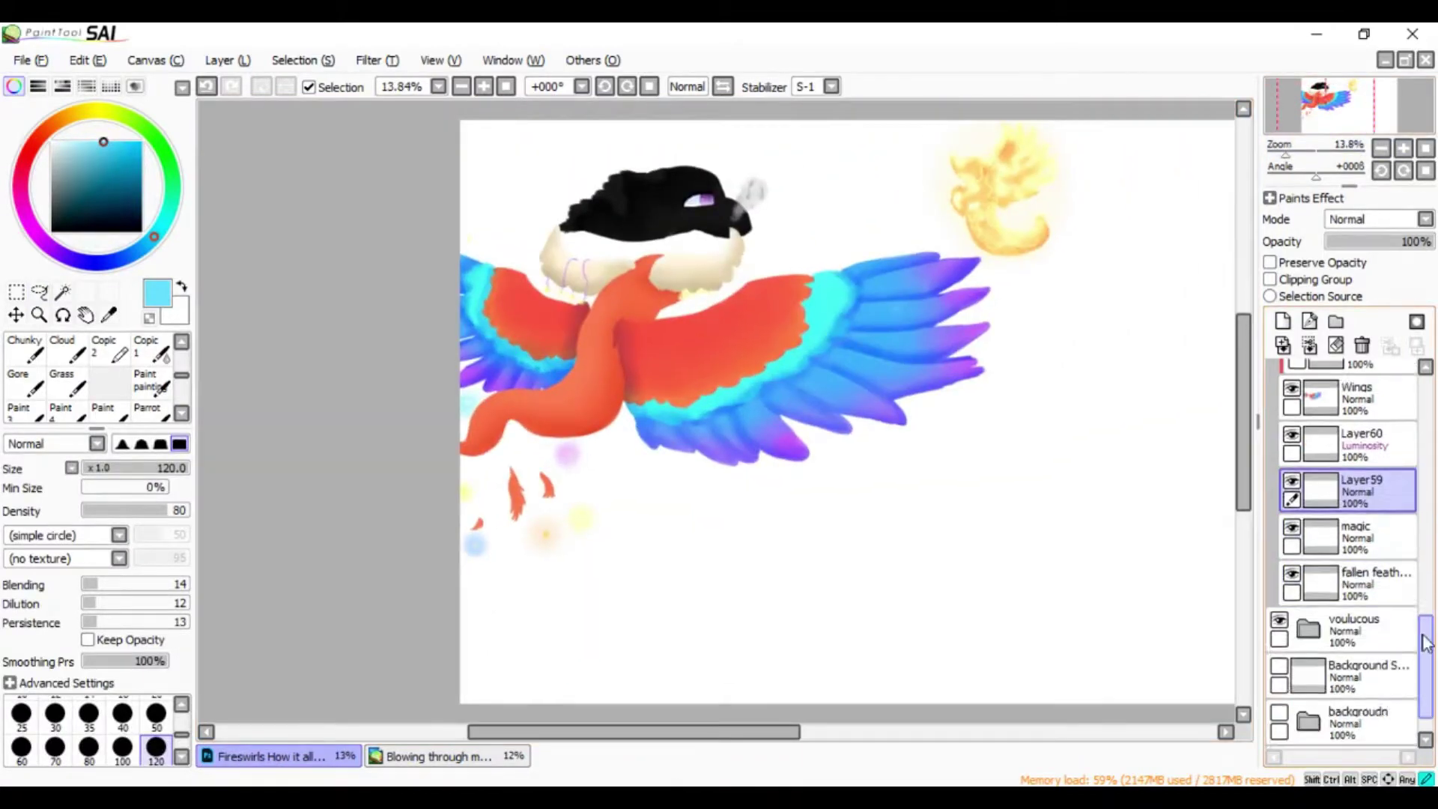
Add clipped layers over the fallen feathers and paint a dark red stroke down a feather
left_click(1282, 321)
left_click(1269, 279)
left_click(156, 711)
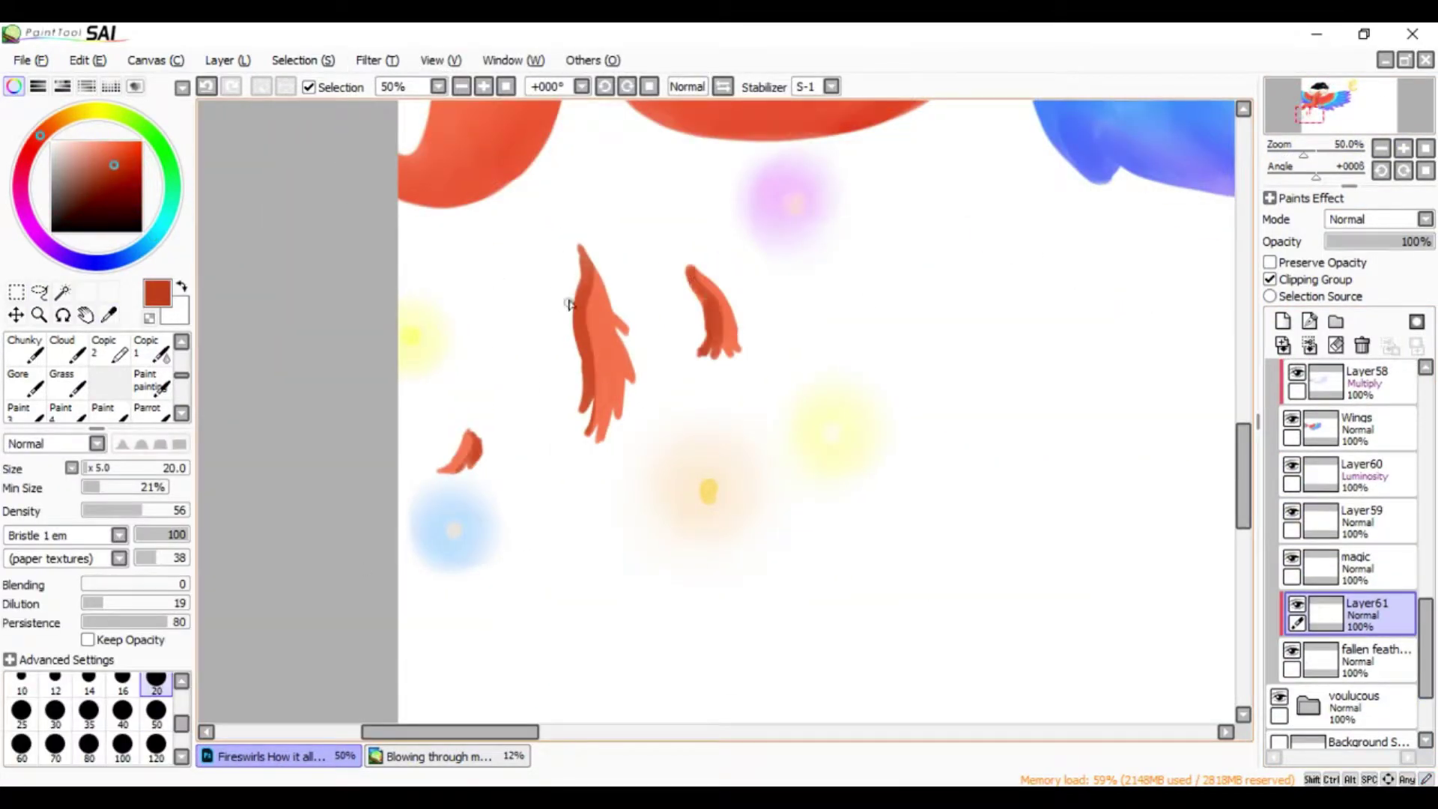
left_click(156, 682)
left_click(1282, 321)
left_click_drag(584, 255, 605, 320)
Blend and lighten the top of the left feather with a size-14 round brush
left_click(182, 680)
left_click(155, 682)
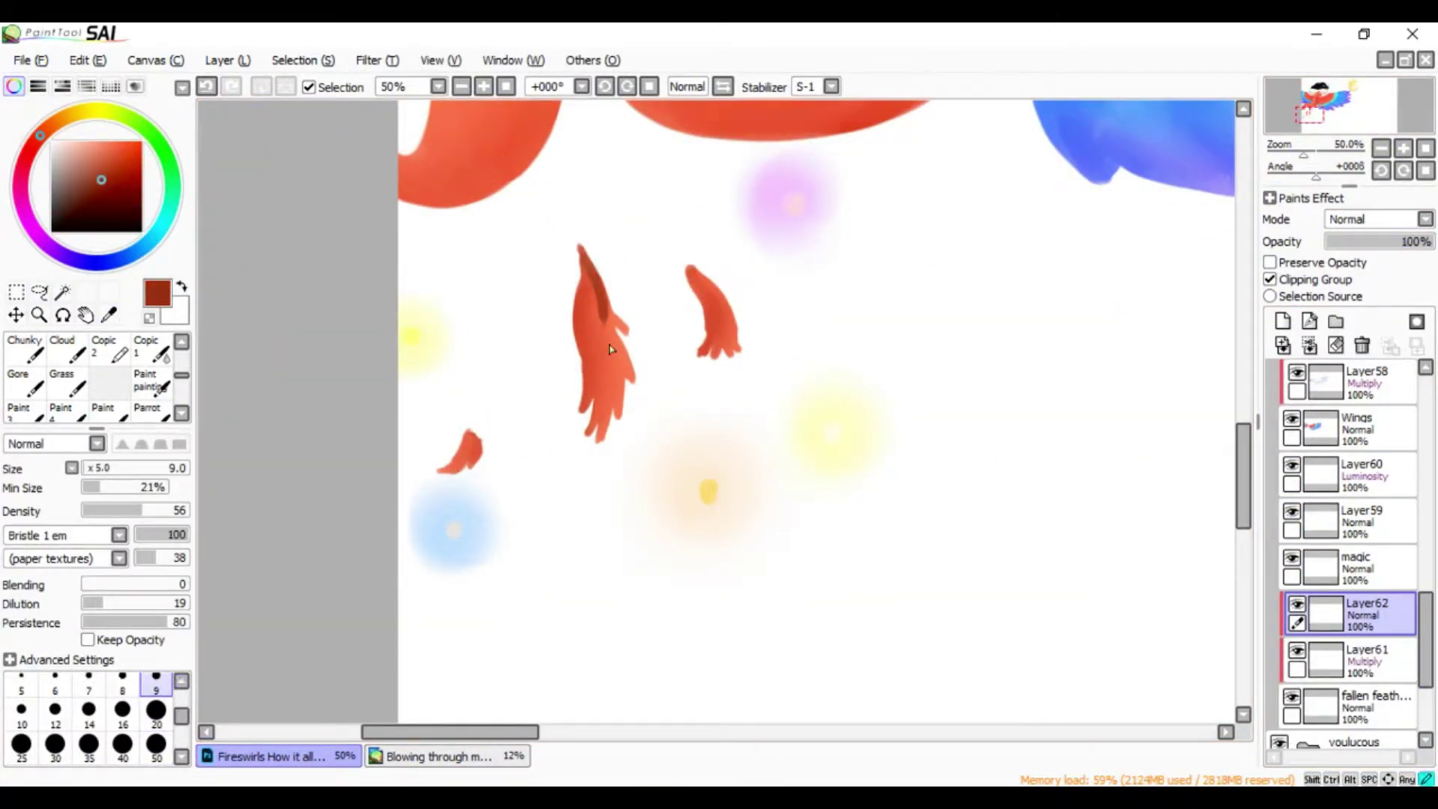
key("n")
key("ctrl+z")
left_click(88, 712)
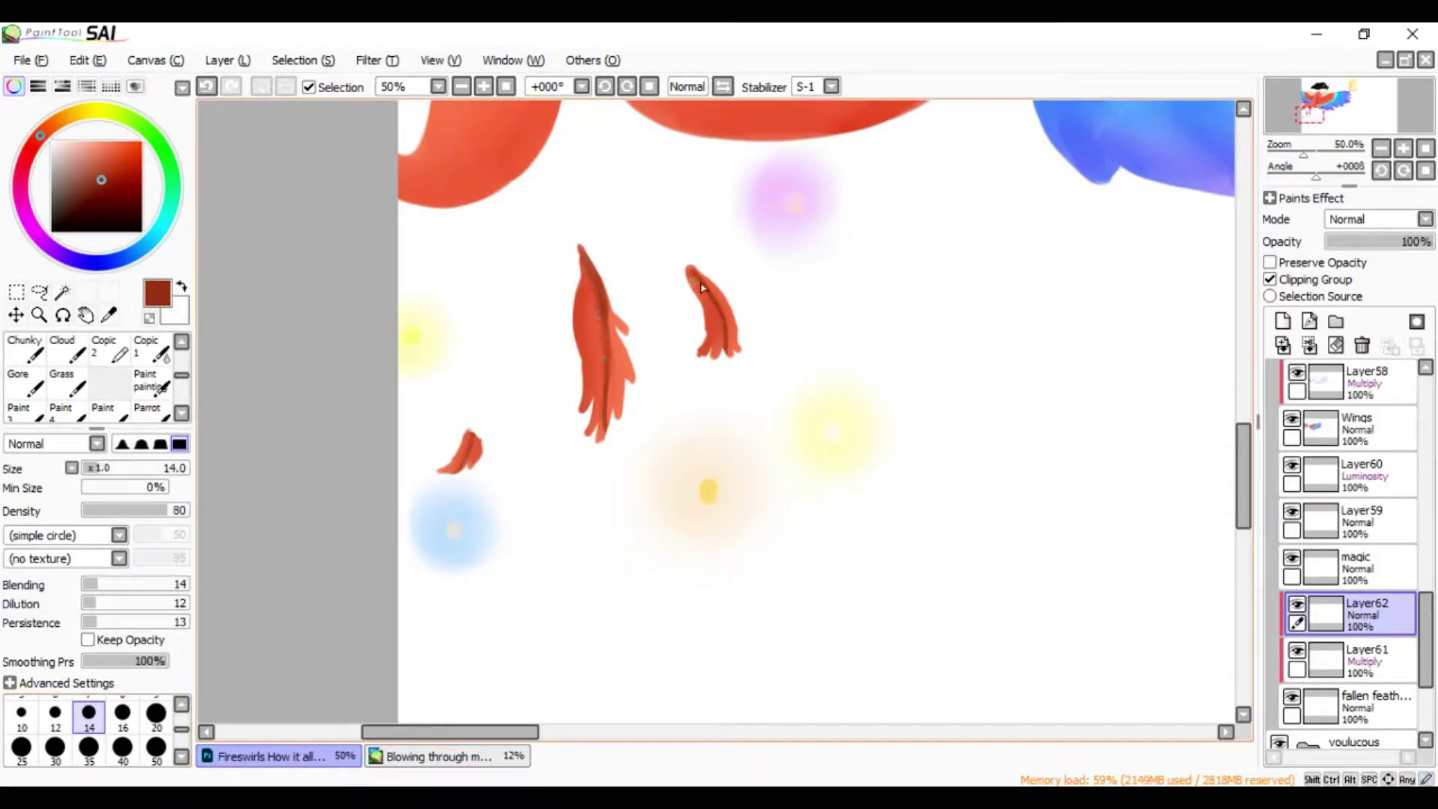
left_click_drag(584, 255, 603, 337)
Add a layer above the feathers, collapse the bird's layer folder and hide the bird painting
left_click(1282, 321)
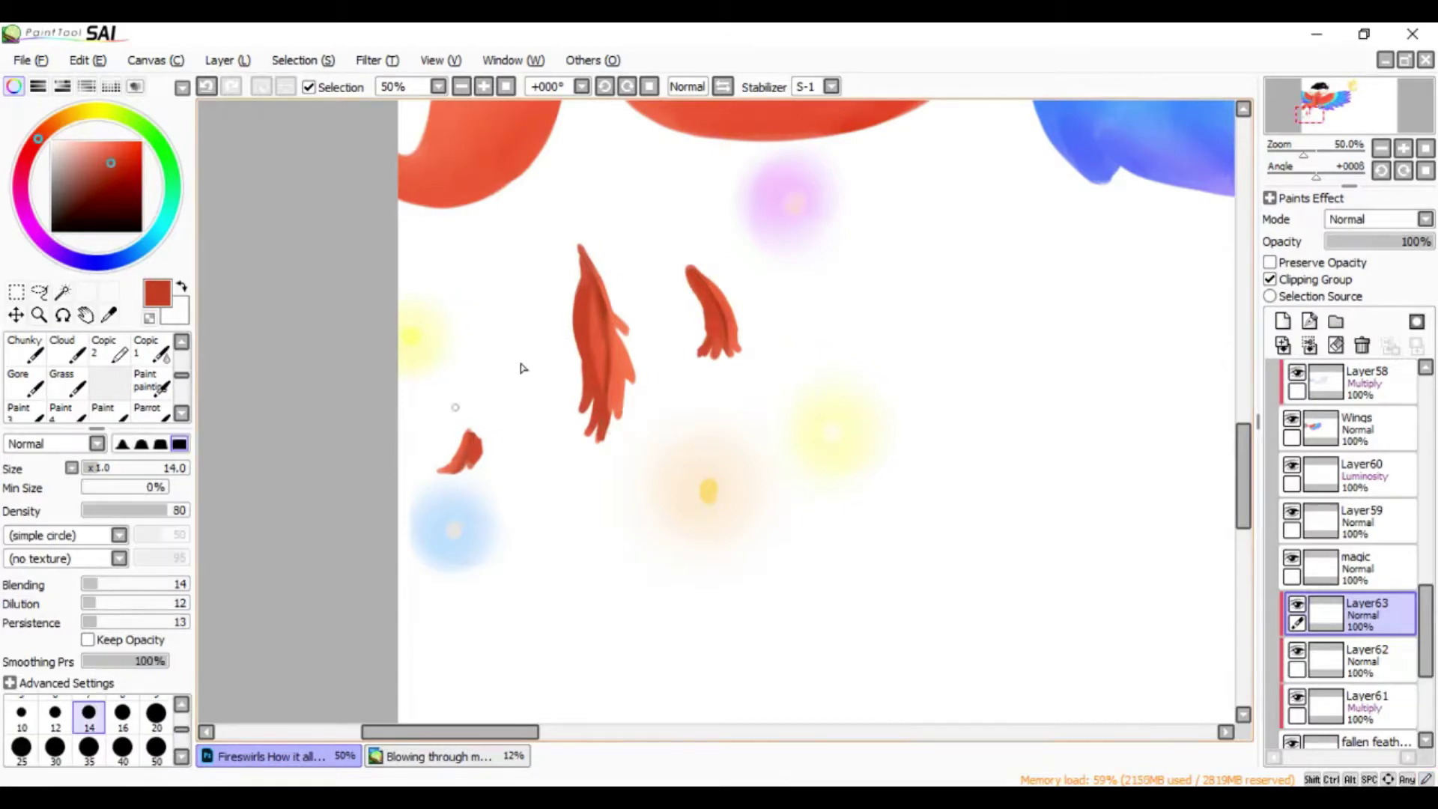
left_click(1381, 148)
left_click(1308, 614)
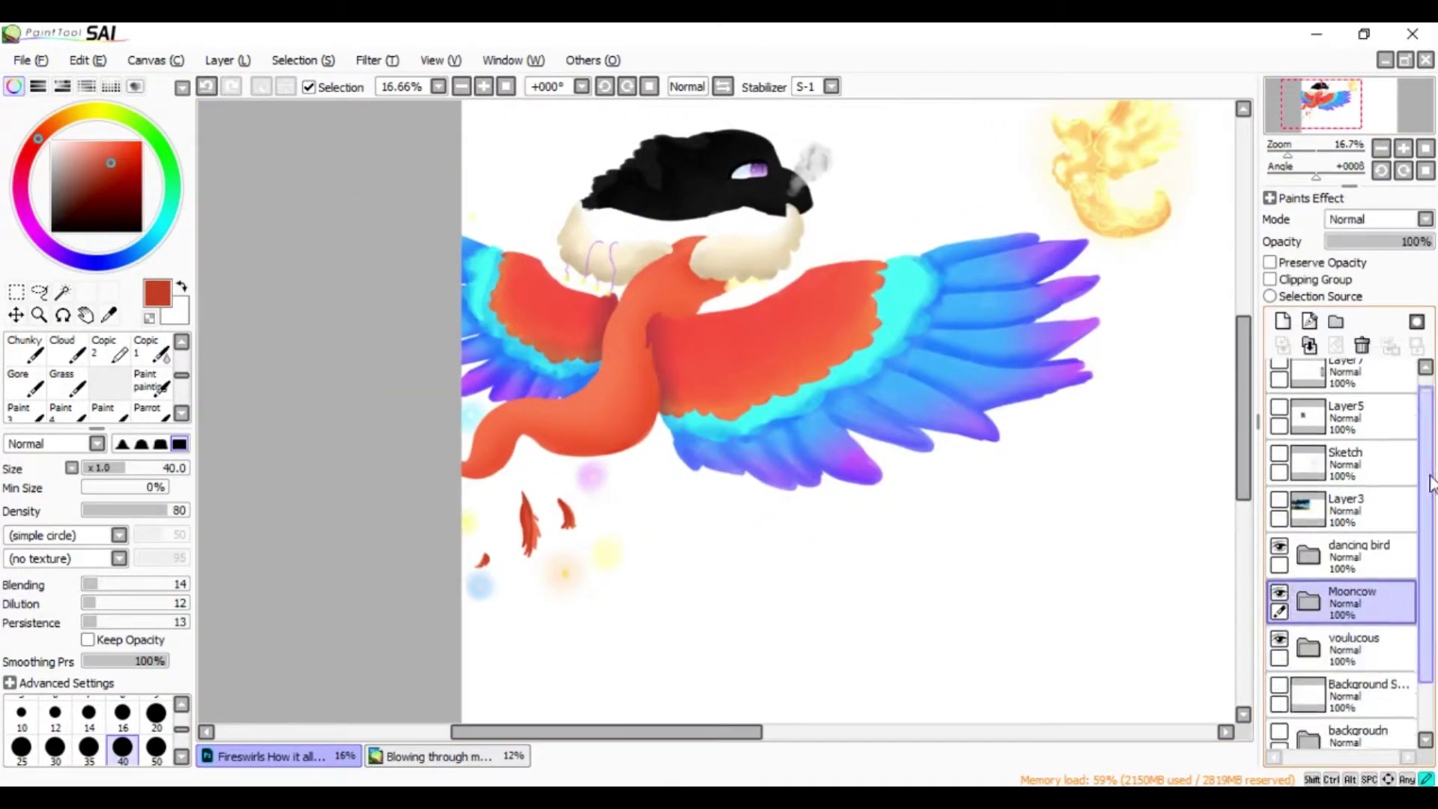
left_click(1279, 466)
Show the fox sketch and the reference character image, and add the reference's layer folder
left_click(1348, 383)
left_click(15, 314)
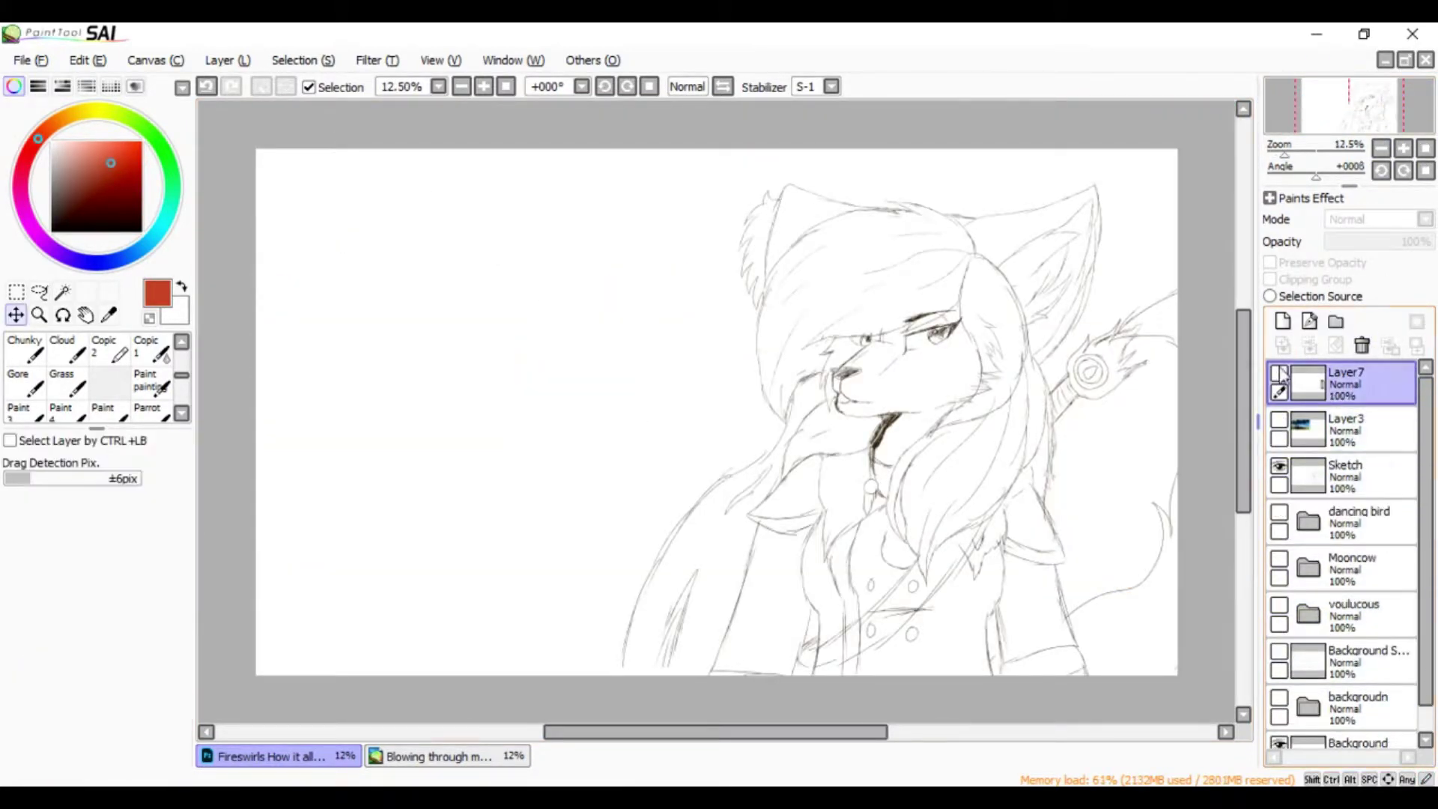
left_click(1279, 372)
left_click_drag(1243, 412, 1243, 424)
left_click(1335, 321)
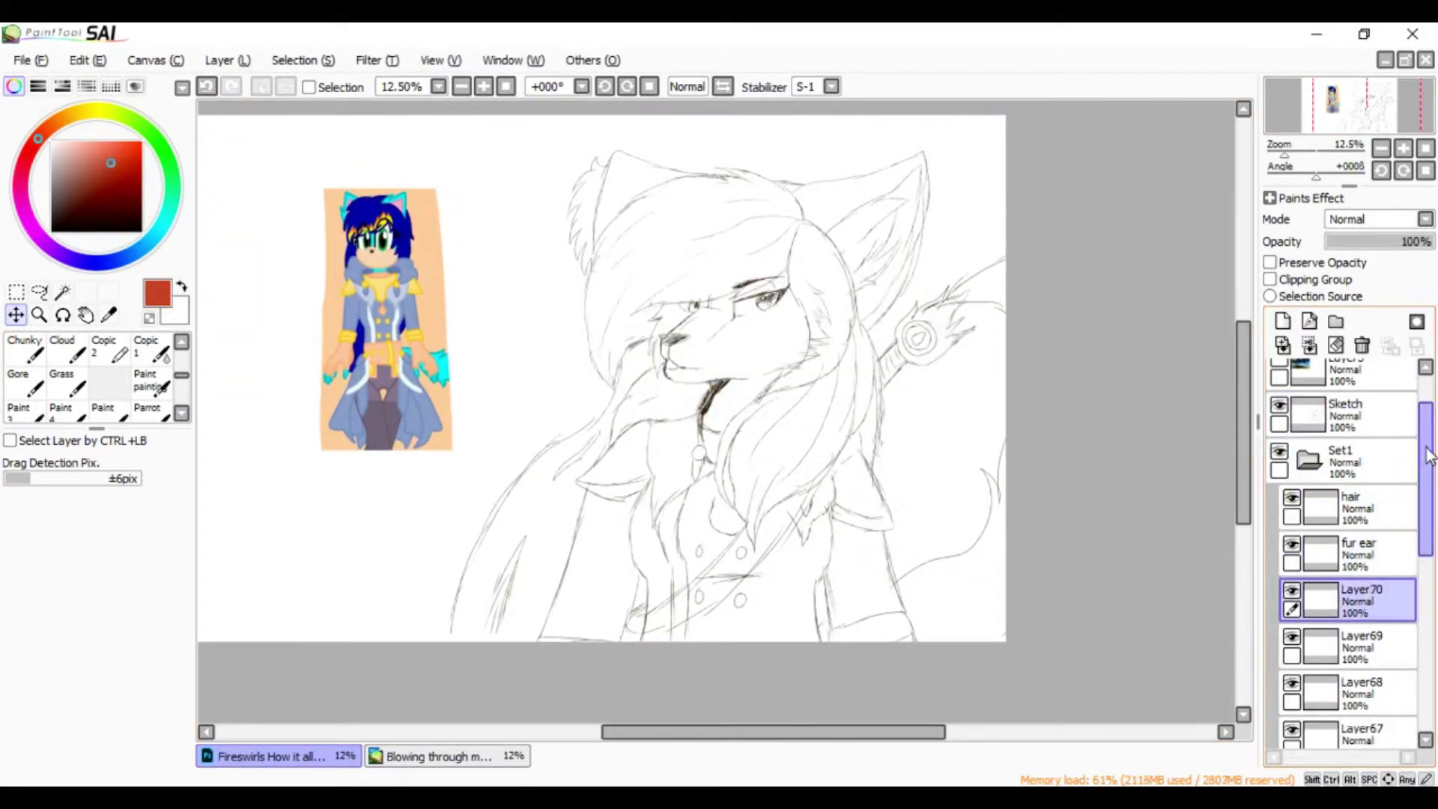
Rename the reference layers to eyes, white eyes, yellow armor and blue armor
double_click(1370, 524)
type("eyes")
key("Return")
double_click(1370, 571)
type("white eyes")
key("Return")
double_click(1351, 653)
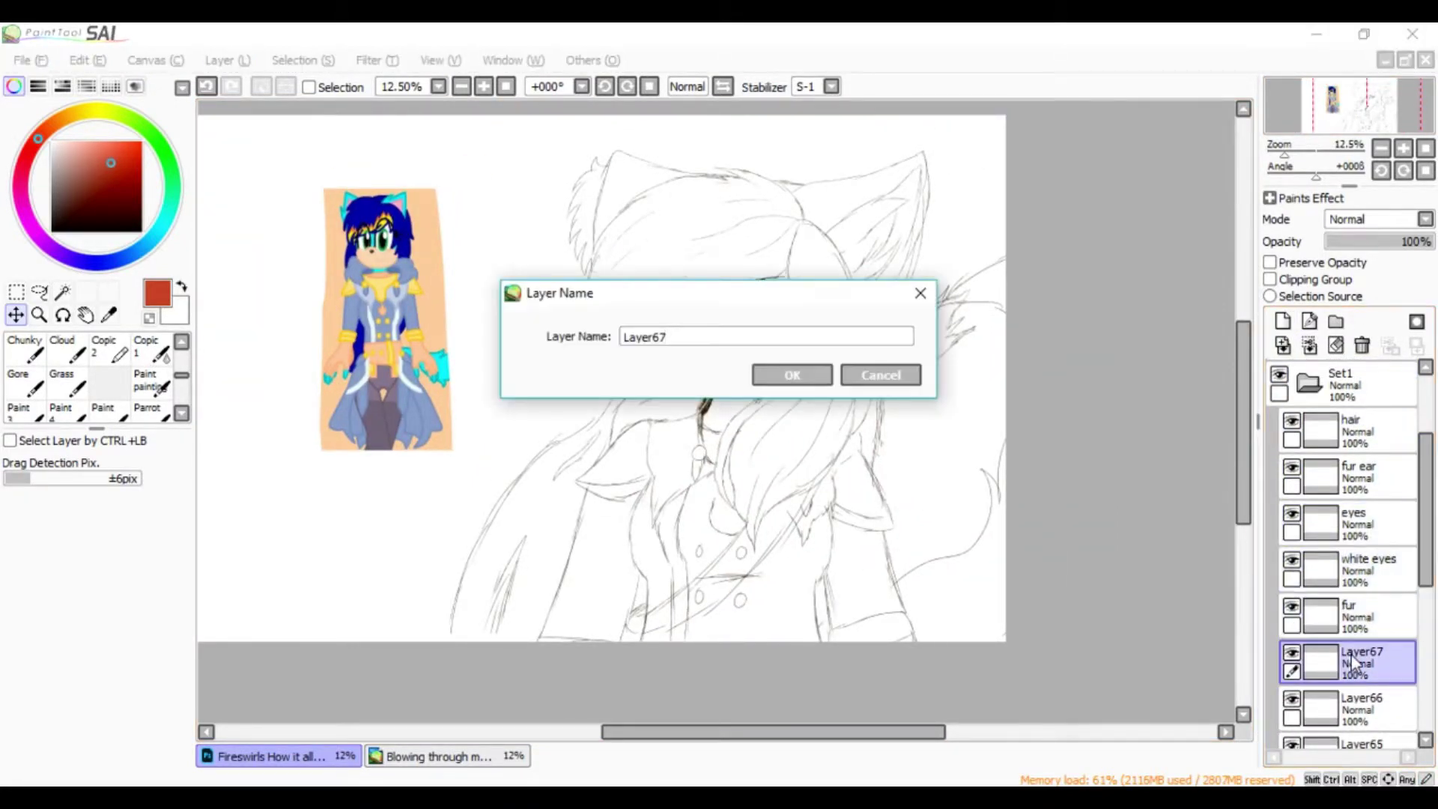
type("ow armor")
key("Return")
double_click(1359, 704)
type("blue armor")
key("Return")
Rename Layer65 and select the hair layer
double_click(1382, 623)
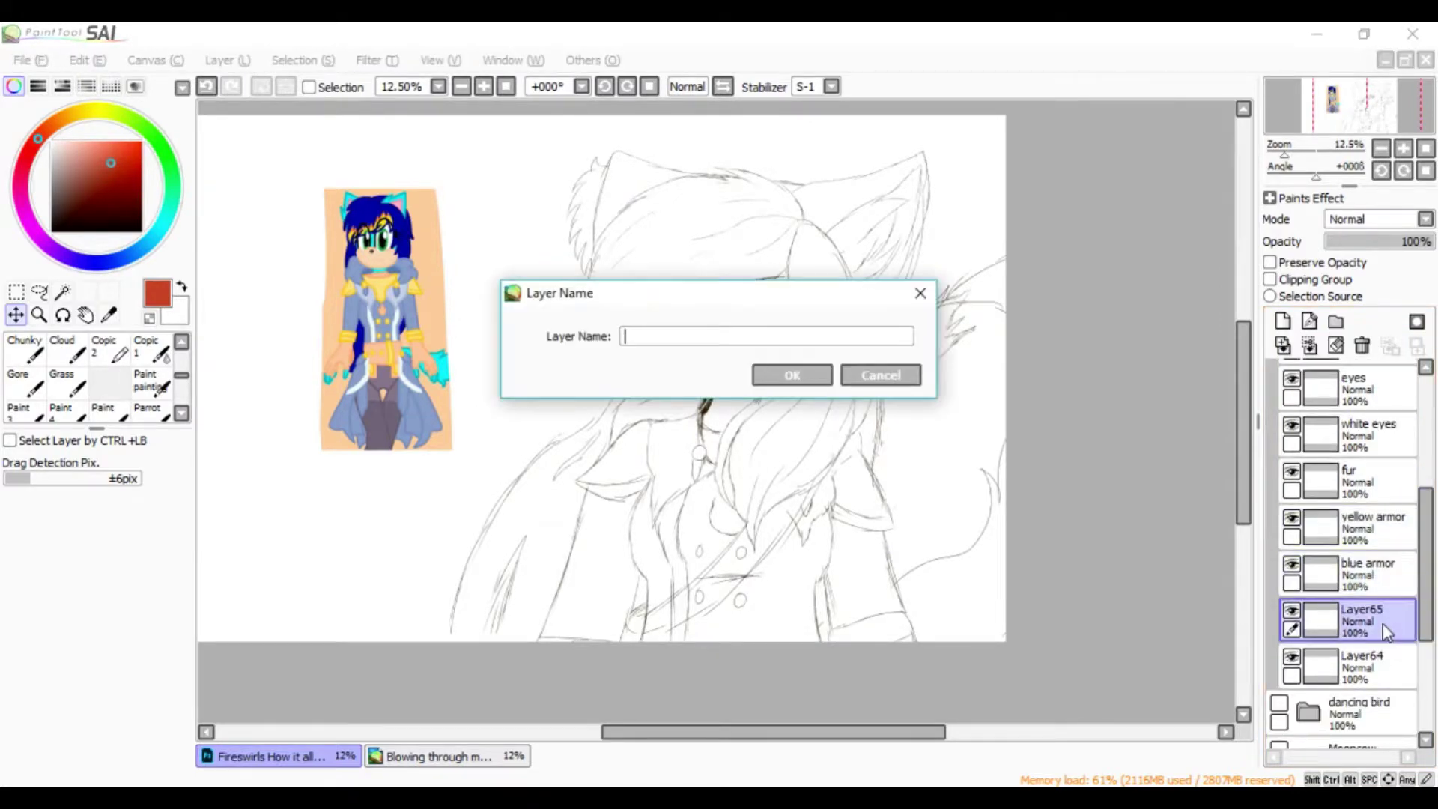
type("rd")
key("Return")
scroll(1348, 554, "up", 3)
left_click(1351, 531)
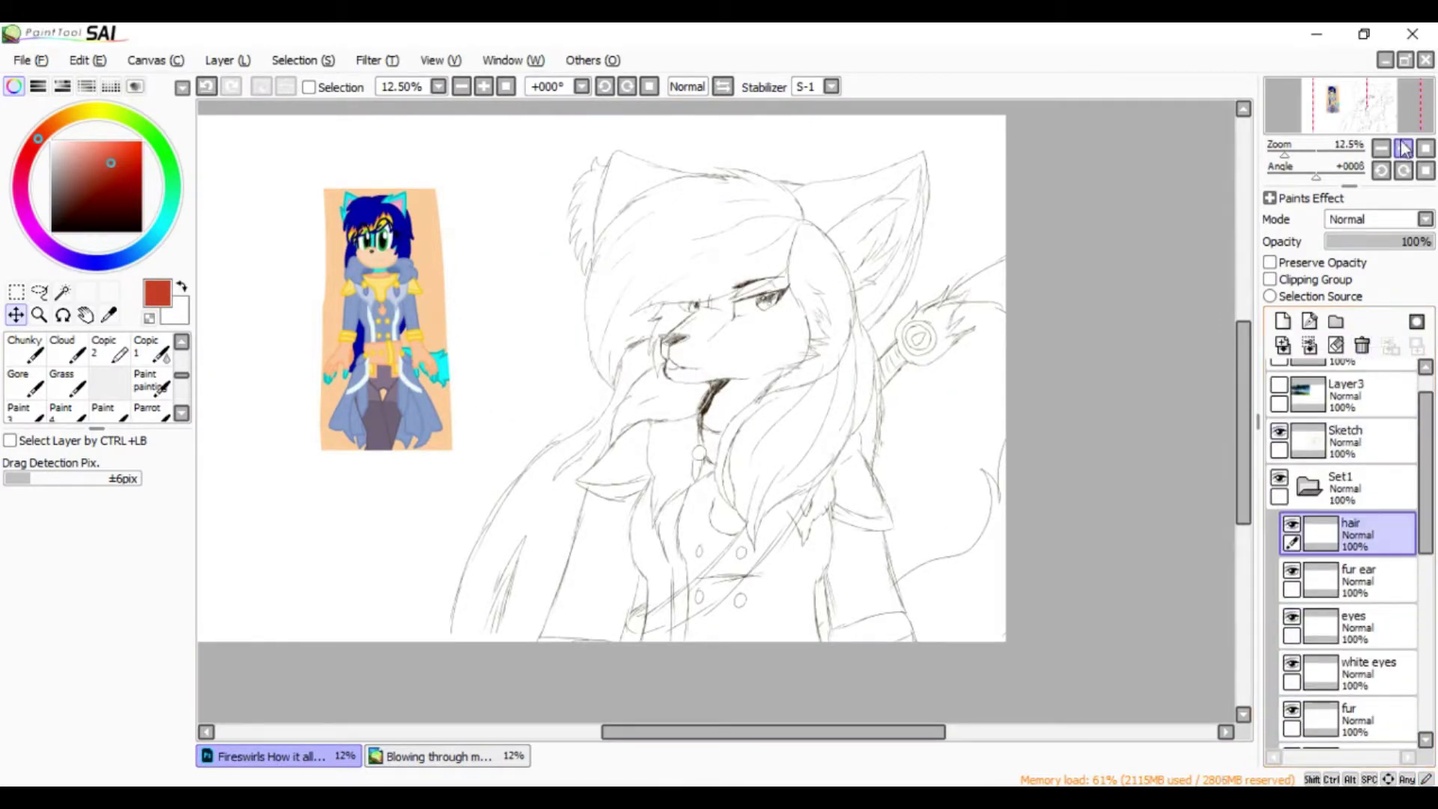
scroll(565, 277, "up", 1)
Copy the AAAAHHH.png face and paste it into the Fireswirls canvas
key("ctrl+c")
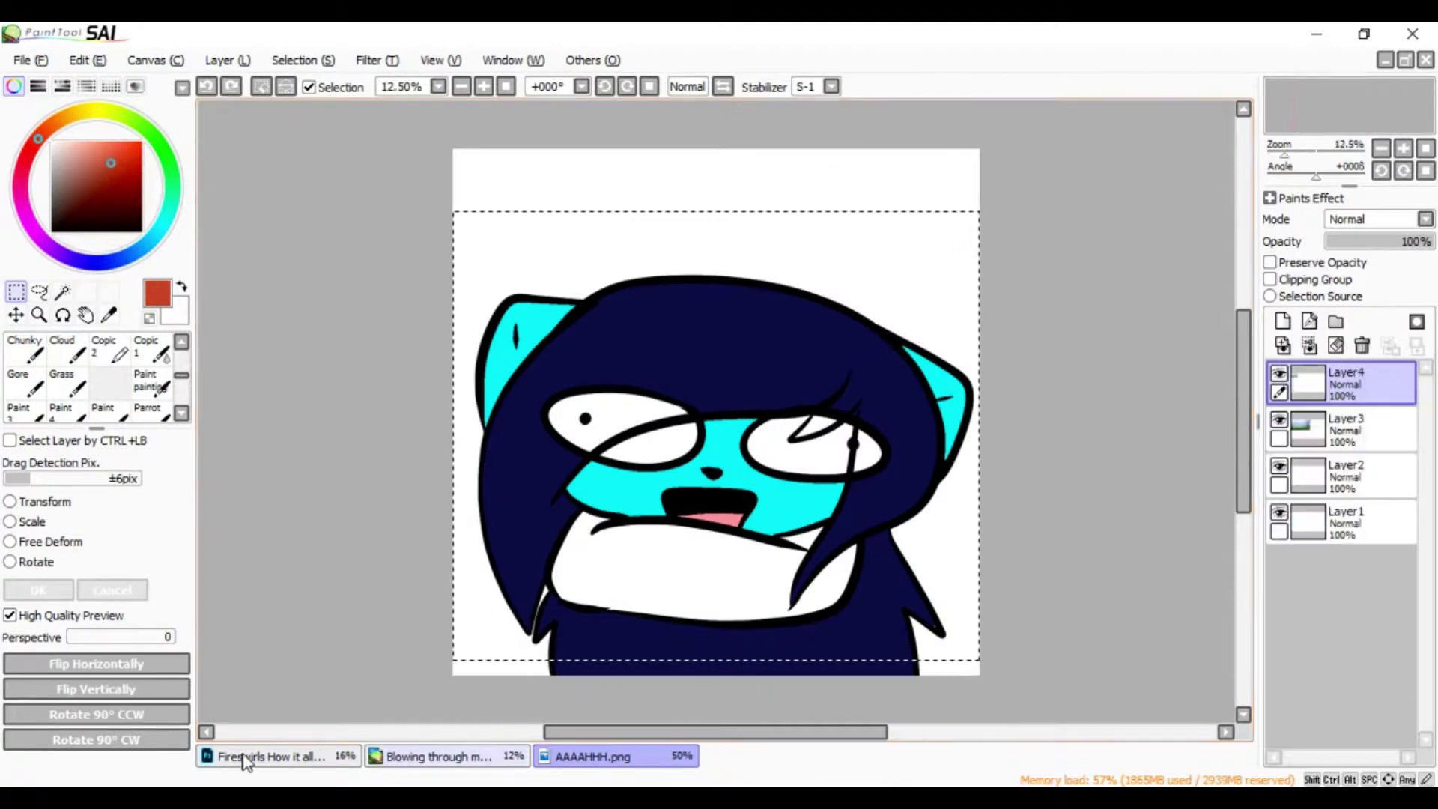
left_click(240, 756)
key("ctrl+v")
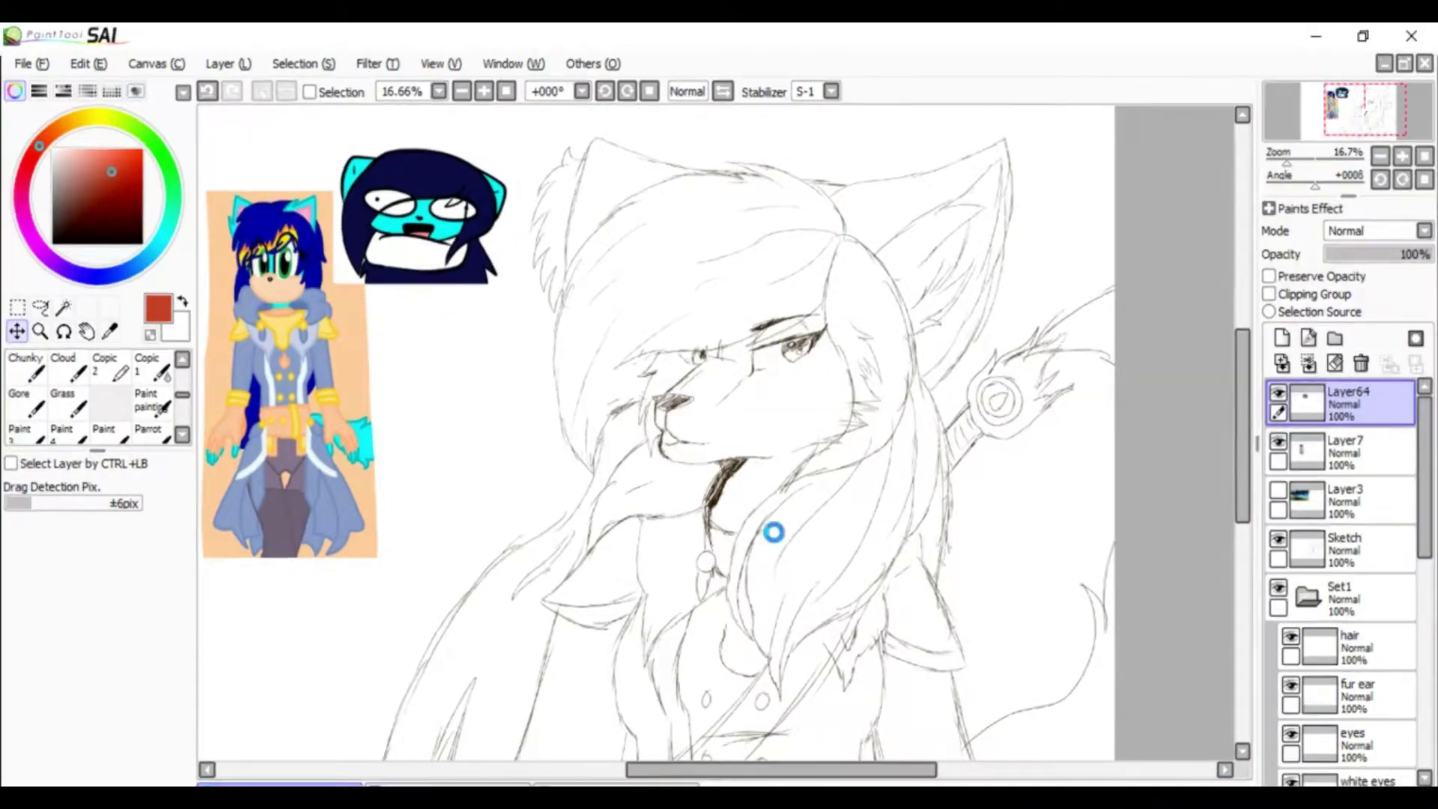
scroll(418, 450, "up", 2)
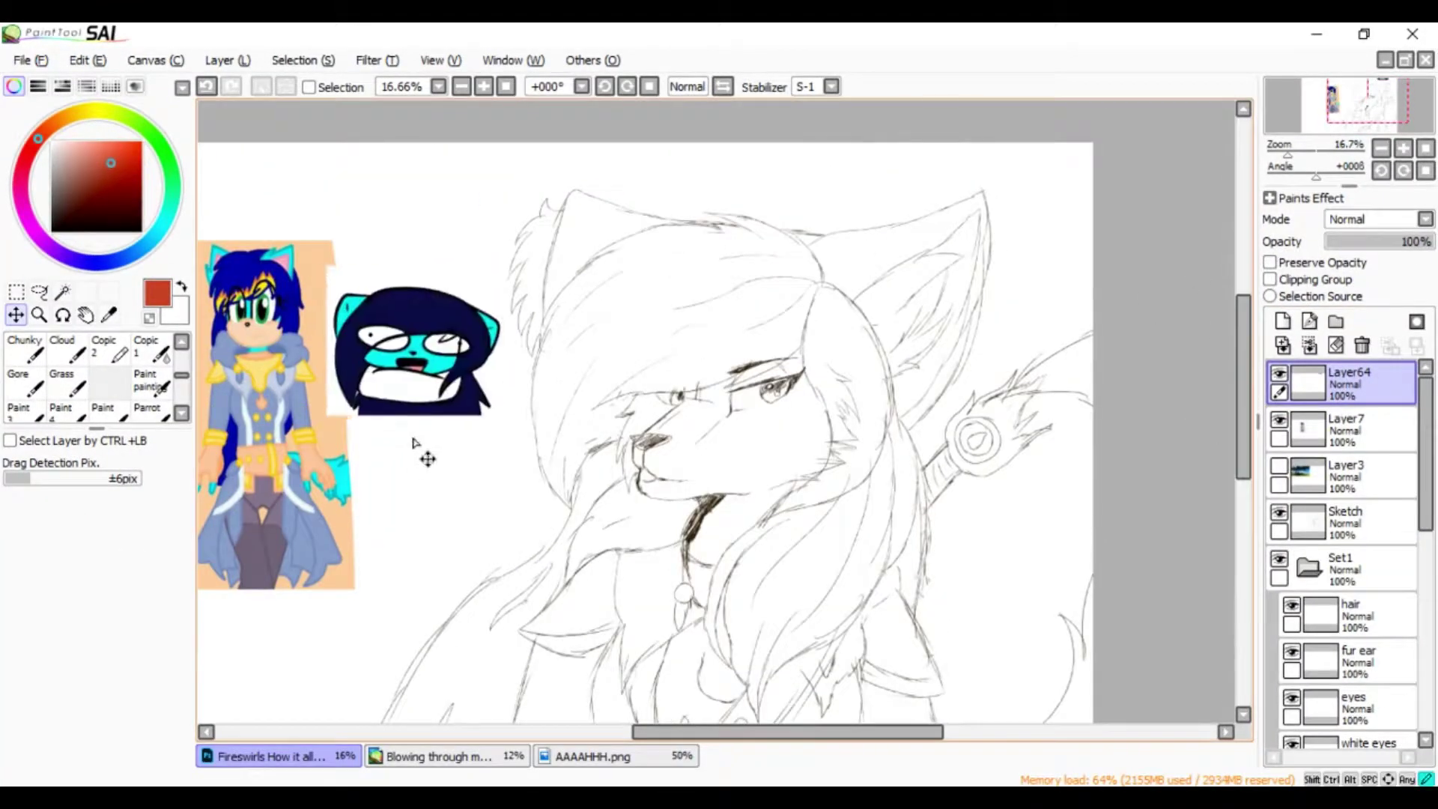
scroll(1348, 562, "down", 3)
Rename the inking layer to lineart and the sketch layer to sketch
left_click(1398, 475)
double_click(1348, 431)
type("lineart")
key("Return")
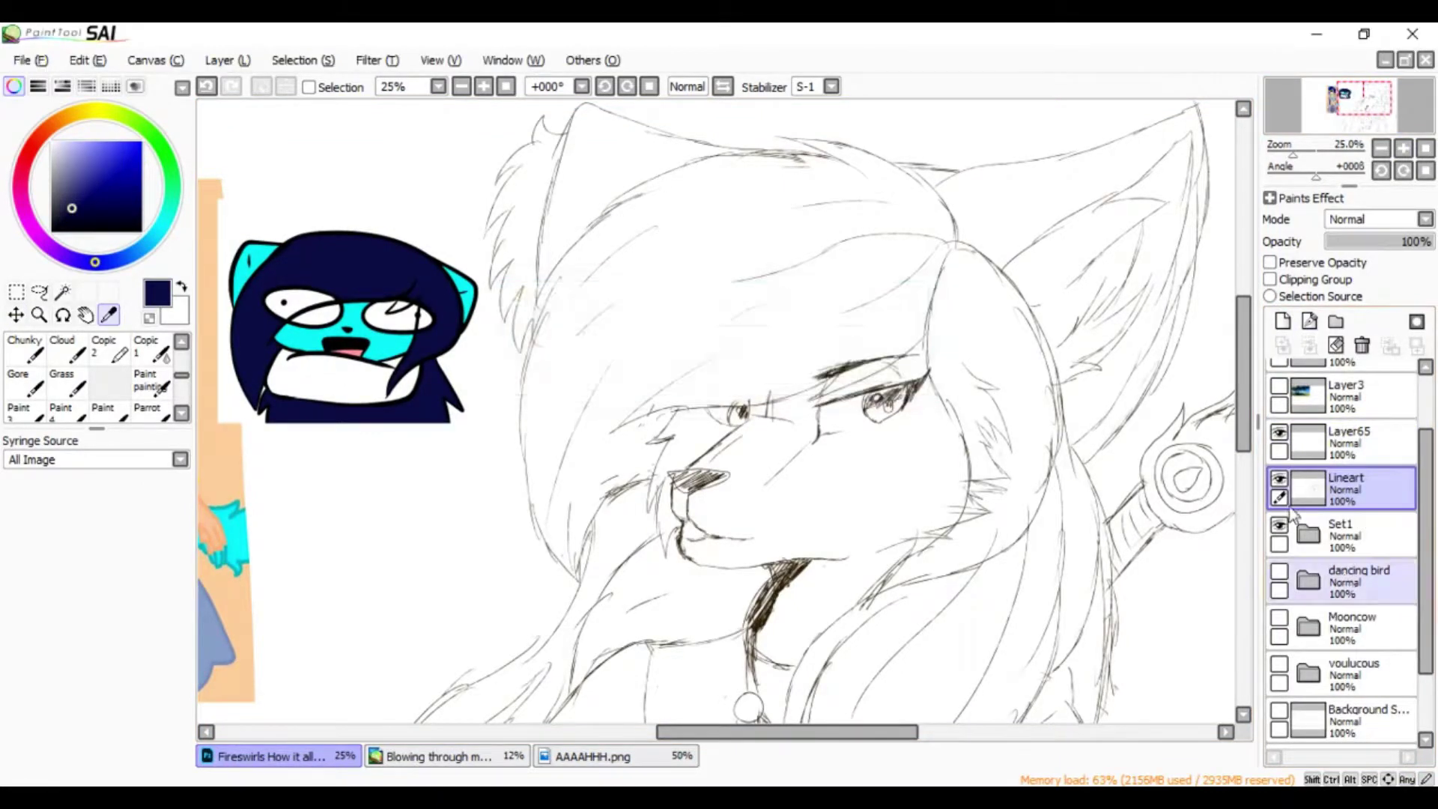
double_click(1347, 477)
type("sketch")
key("Return")
left_click(906, 562, "alt")
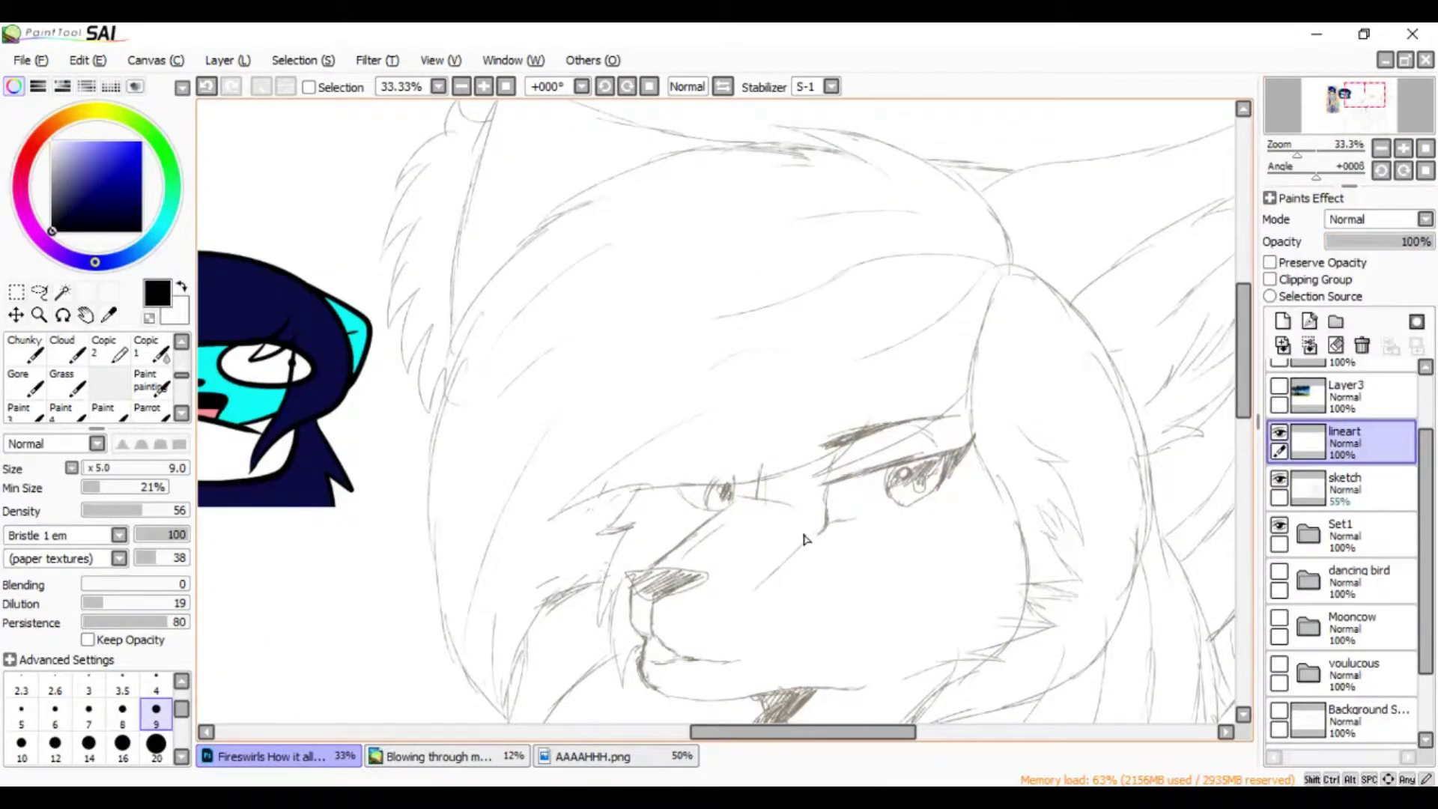
Raise line stabilization and ink the head's outer curve and the hair line across the forehead
scroll(803, 539, "up", 2)
left_click(831, 86)
left_click_drag(1015, 323, 757, 166)
key("ctrl+z")
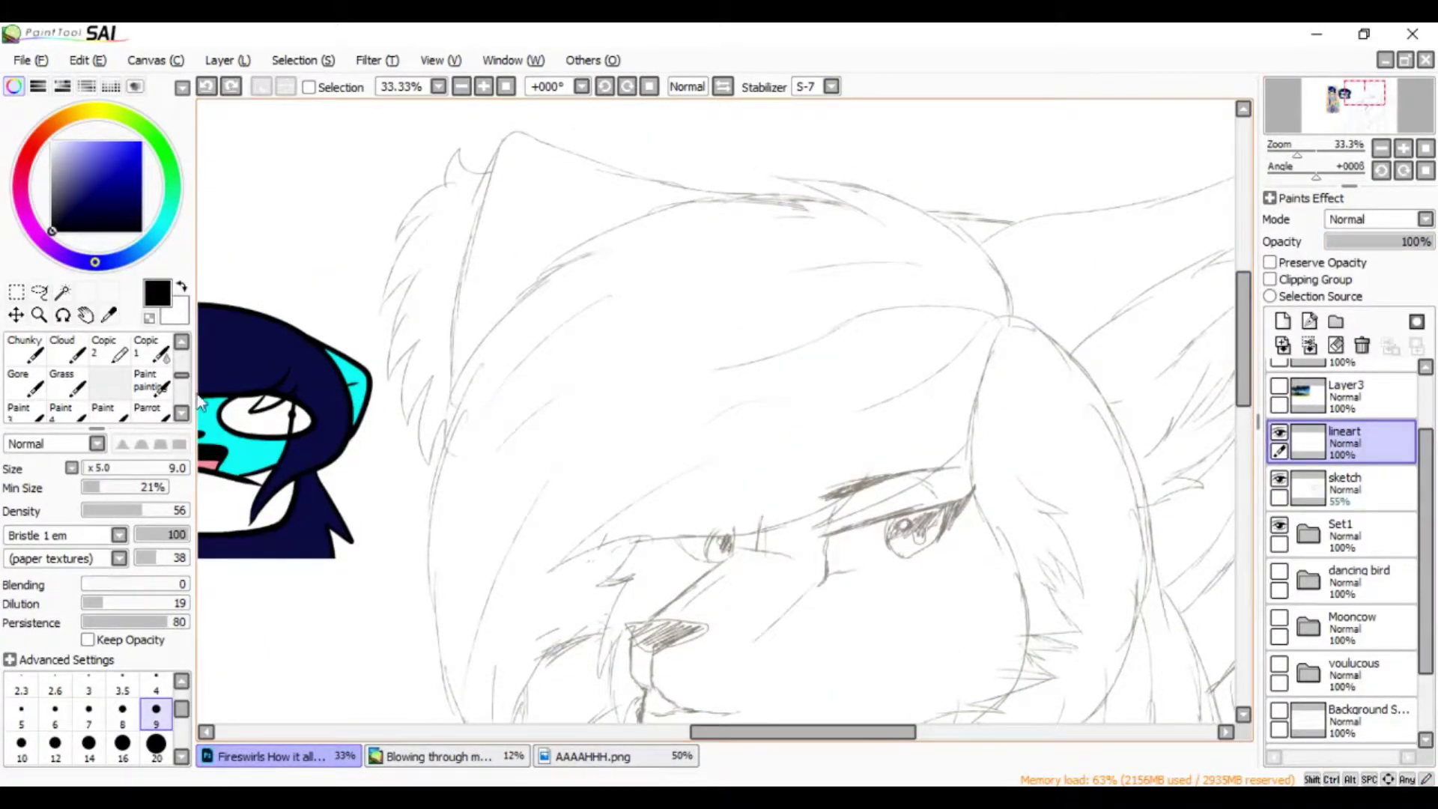
scroll(201, 405, "up", 2)
left_click_drag(1007, 371, 547, 330)
scroll(546, 329, "down", 4)
left_click_drag(554, 202, 505, 715)
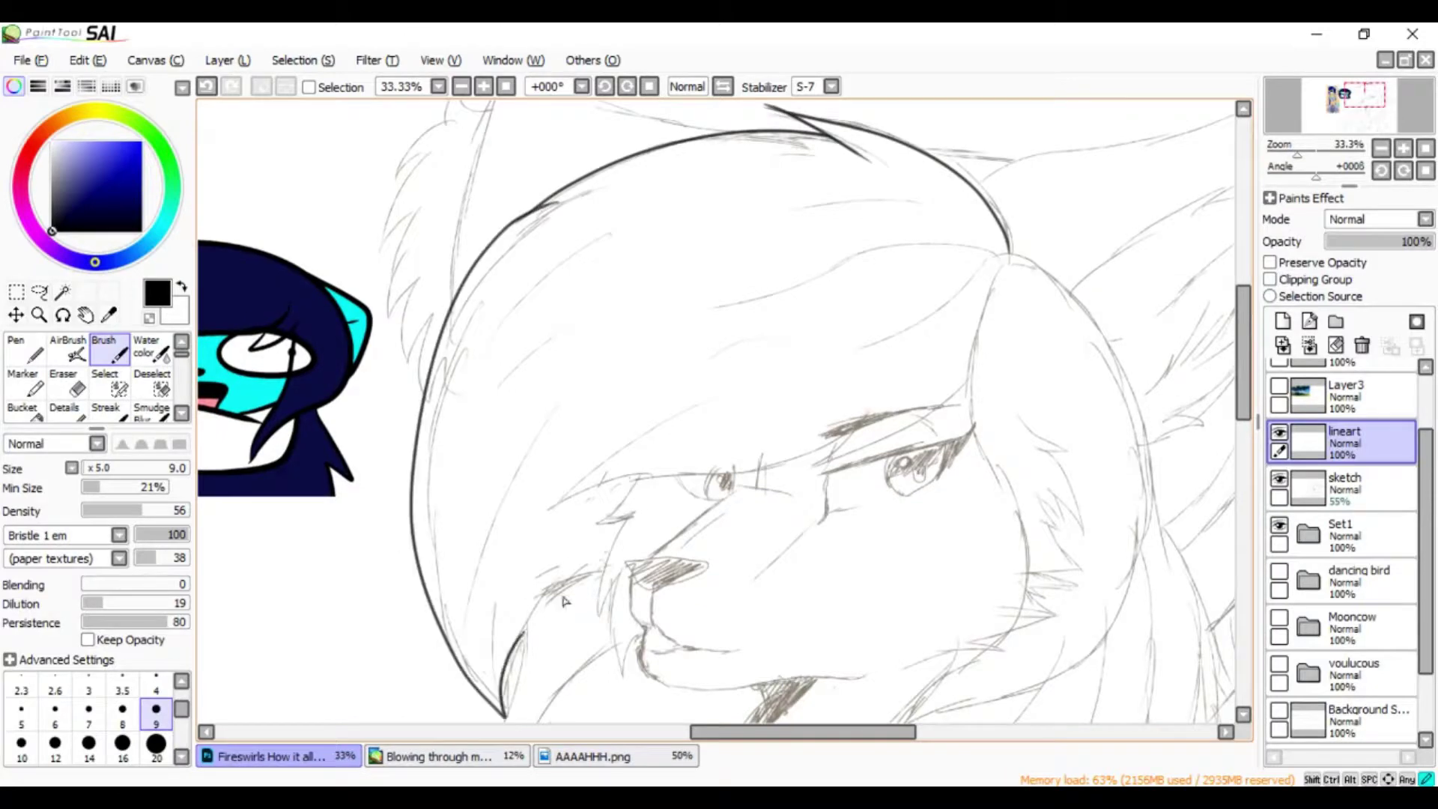
Ink further sweeping hair strokes over the sketch
left_click_drag(565, 601, 607, 568)
left_click_drag(546, 509, 842, 411)
left_click_drag(752, 483, 974, 381)
left_click_drag(1007, 249, 919, 704)
scroll(936, 674, "down", 4)
mouse_move(1007, 137)
left_mouse_down()
mouse_move(1141, 251)
mouse_move(906, 622)
mouse_move(980, 517)
left_mouse_up()
Erase part of the right-side lineart stroke and re-ink the head outline
key("e")
key("b")
left_click_drag(1242, 374, 1241, 337)
left_click_drag(700, 352, 1009, 314)
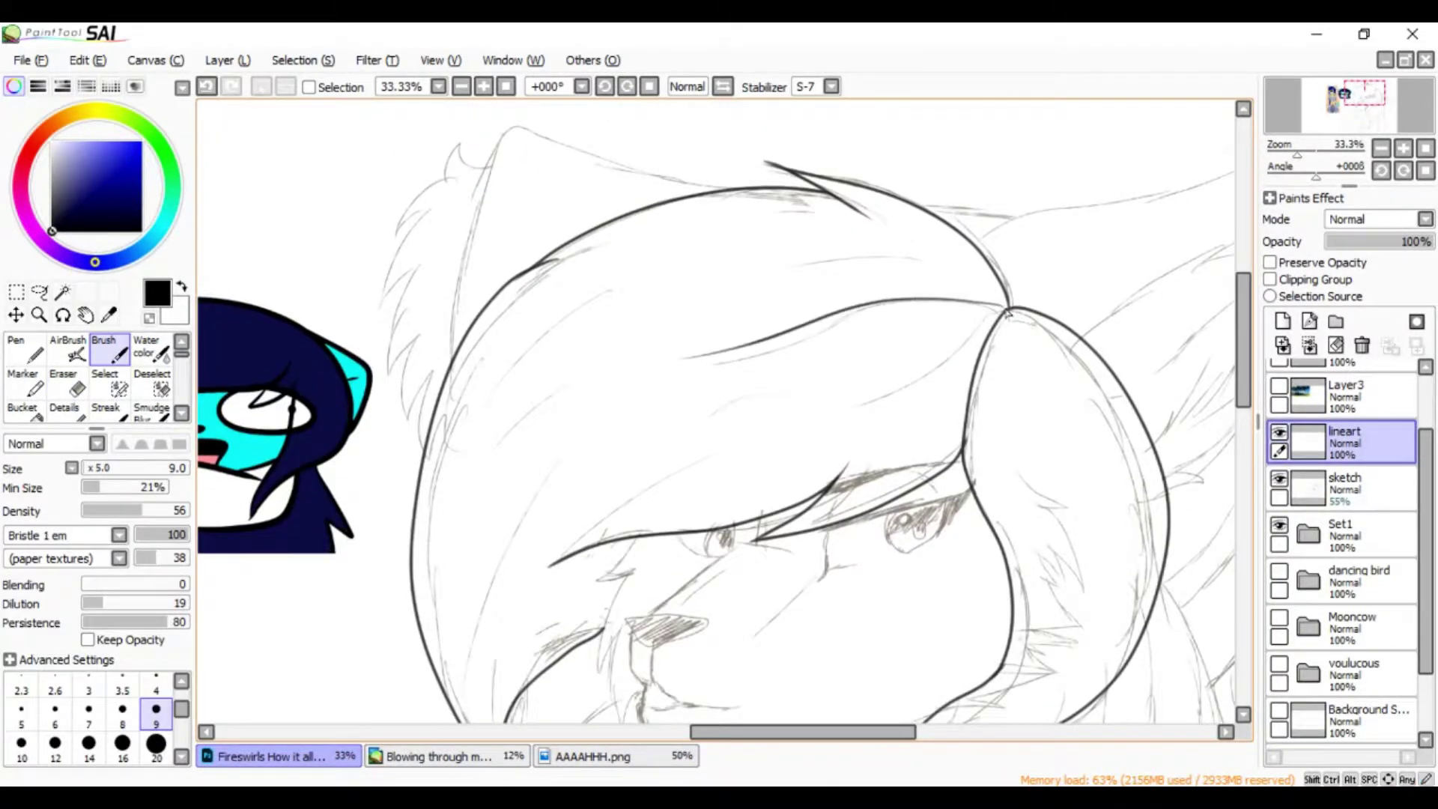
scroll(610, 393, "down", 4)
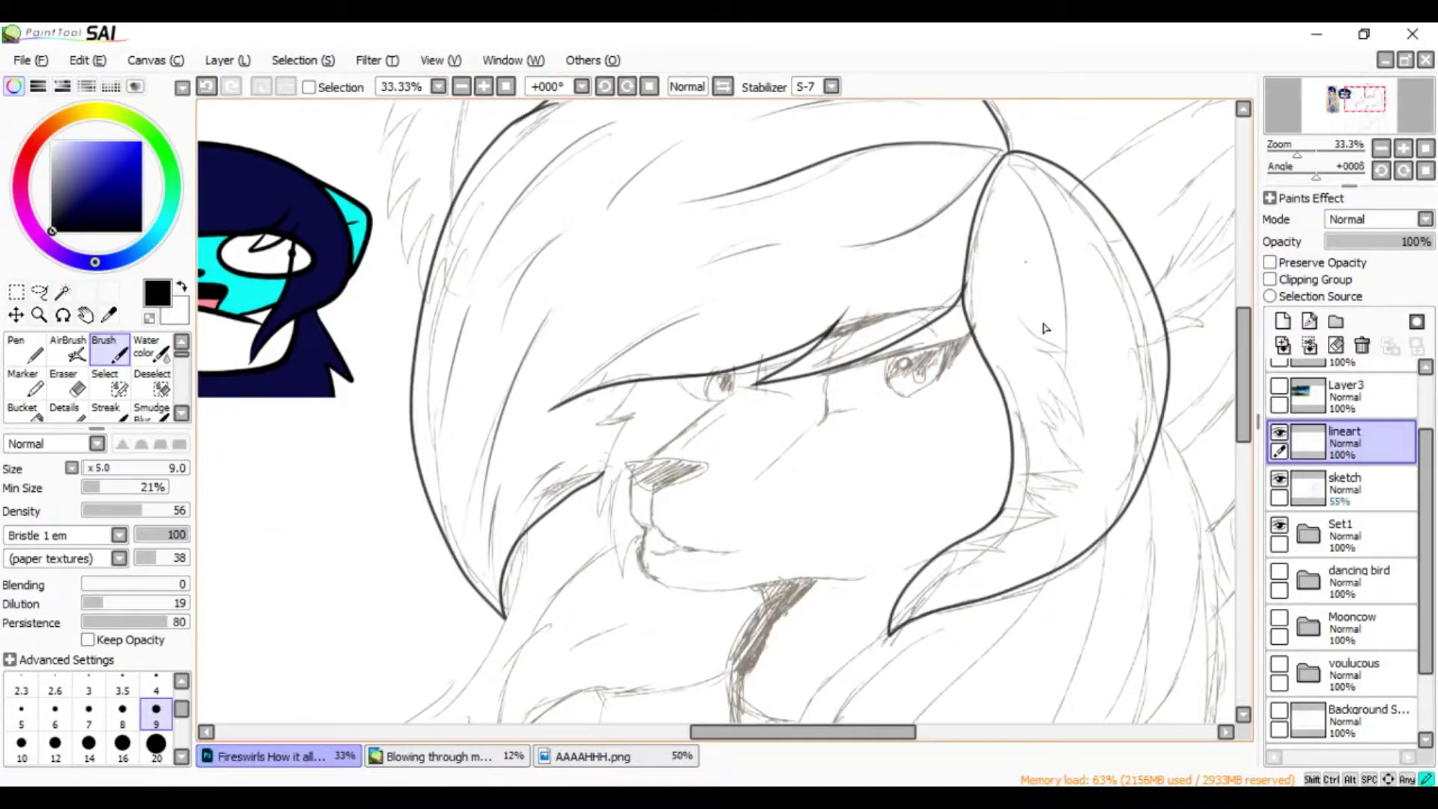
scroll(1043, 320, "up", 5)
Ink the ear outline, a line from the ear tip, and the right ear's outer edge
left_click_drag(722, 221, 479, 228)
left_click_drag(458, 165, 397, 248)
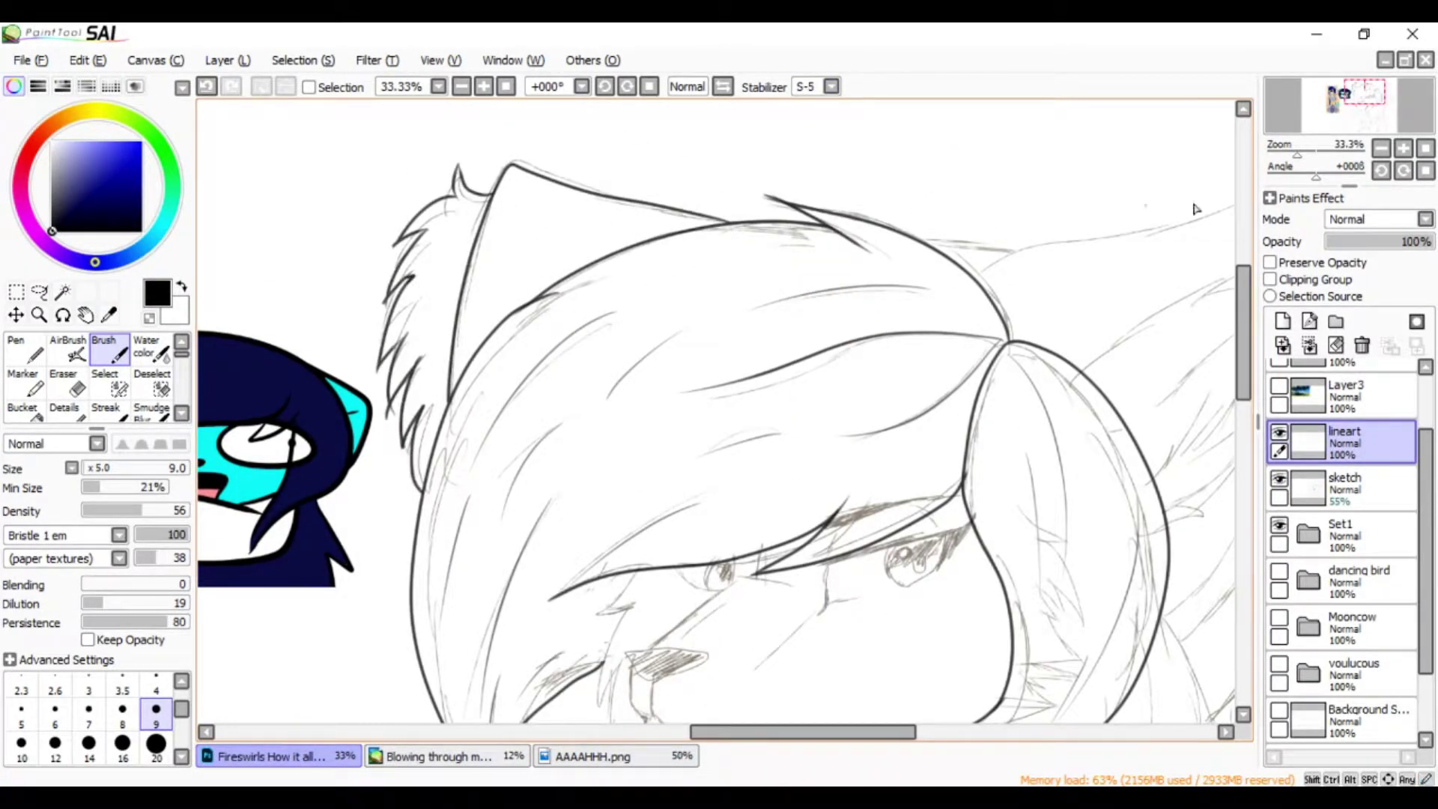
scroll(899, 375, "right", 5)
left_click_drag(621, 245, 650, 225)
left_click_drag(751, 218, 831, 621)
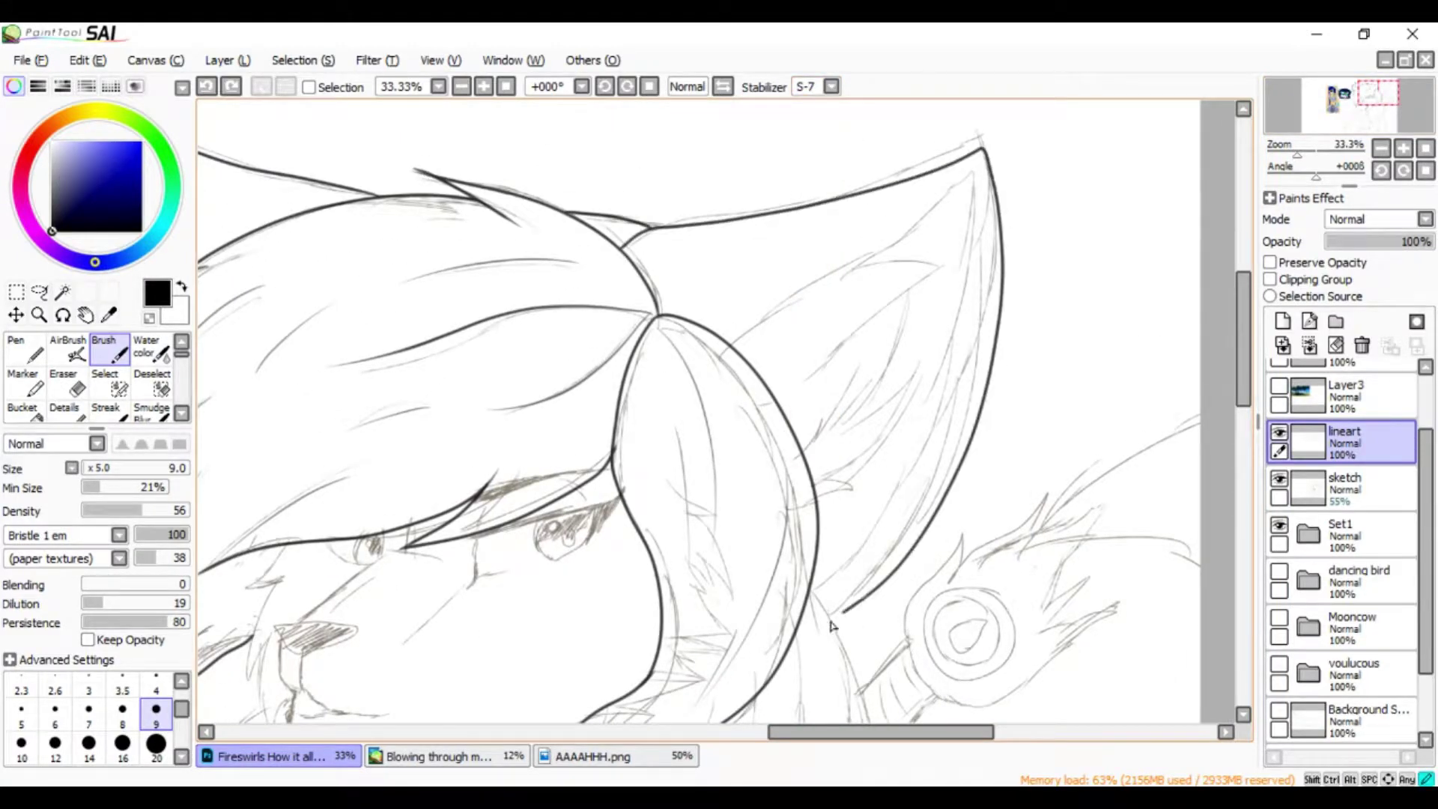
left_click_drag(734, 344, 822, 591)
Lower line stabilization to S-1 and ink the inner-ear lines
left_click(831, 86)
left_click(812, 359)
left_click_drag(947, 268, 850, 417)
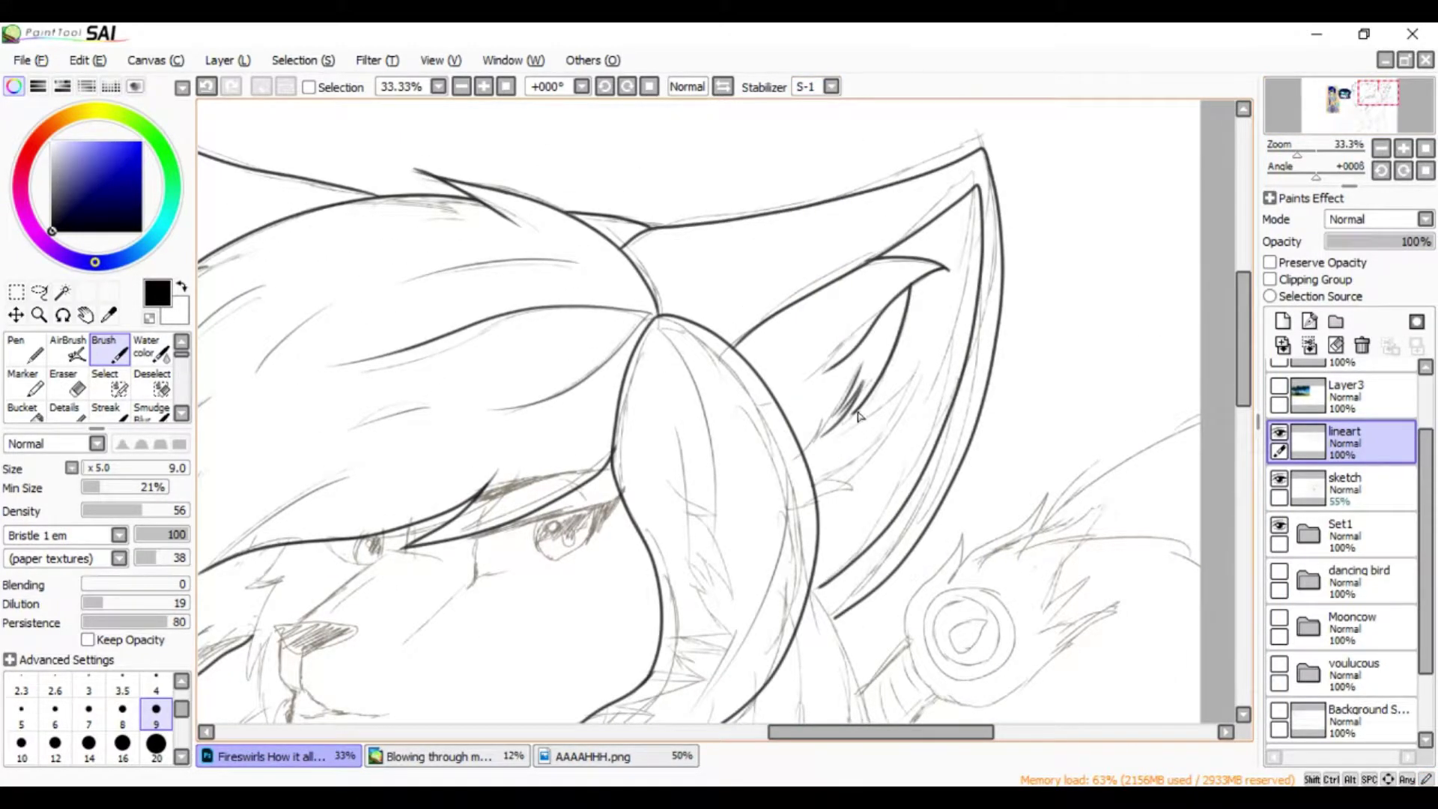
scroll(1377, 105, "up", 2)
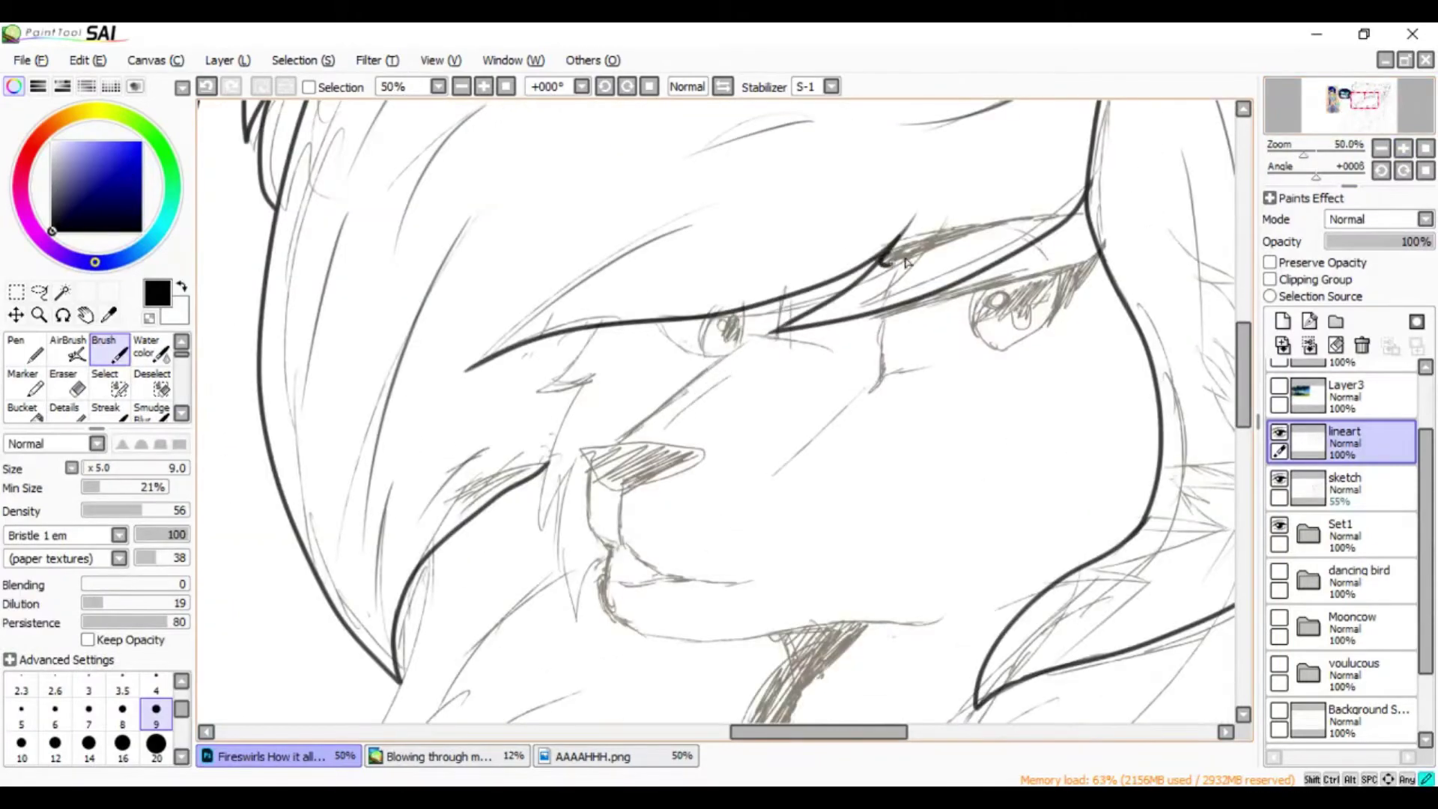
Zoom in on the face and paint a thick black line along the hair edge over the eye
left_click_drag(1383, 105, 1394, 118)
left_click_drag(780, 391, 1029, 324)
mouse_move(780, 389)
left_mouse_down()
mouse_move(943, 333)
mouse_move(1078, 322)
left_mouse_up()
key("e")
key("b")
scroll(1378, 105, "down", 1)
scroll(704, 299, "up", 1)
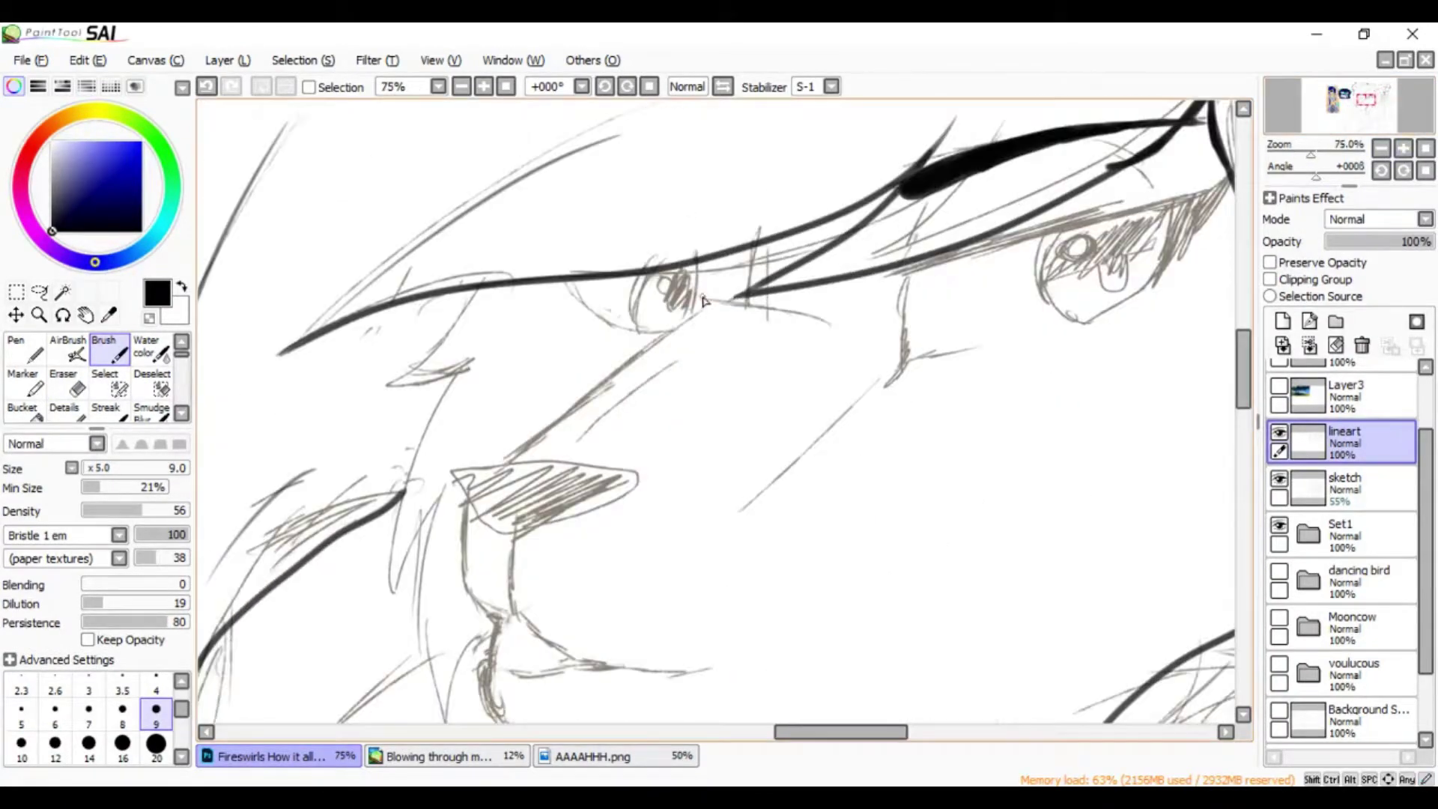
Add several more ink strokes across the fox's face
left_click_drag(562, 413, 495, 464)
left_click_drag(891, 374, 723, 505)
left_click_drag(730, 341, 584, 446)
scroll(584, 445, "down", 3)
left_click_drag(449, 408, 386, 643)
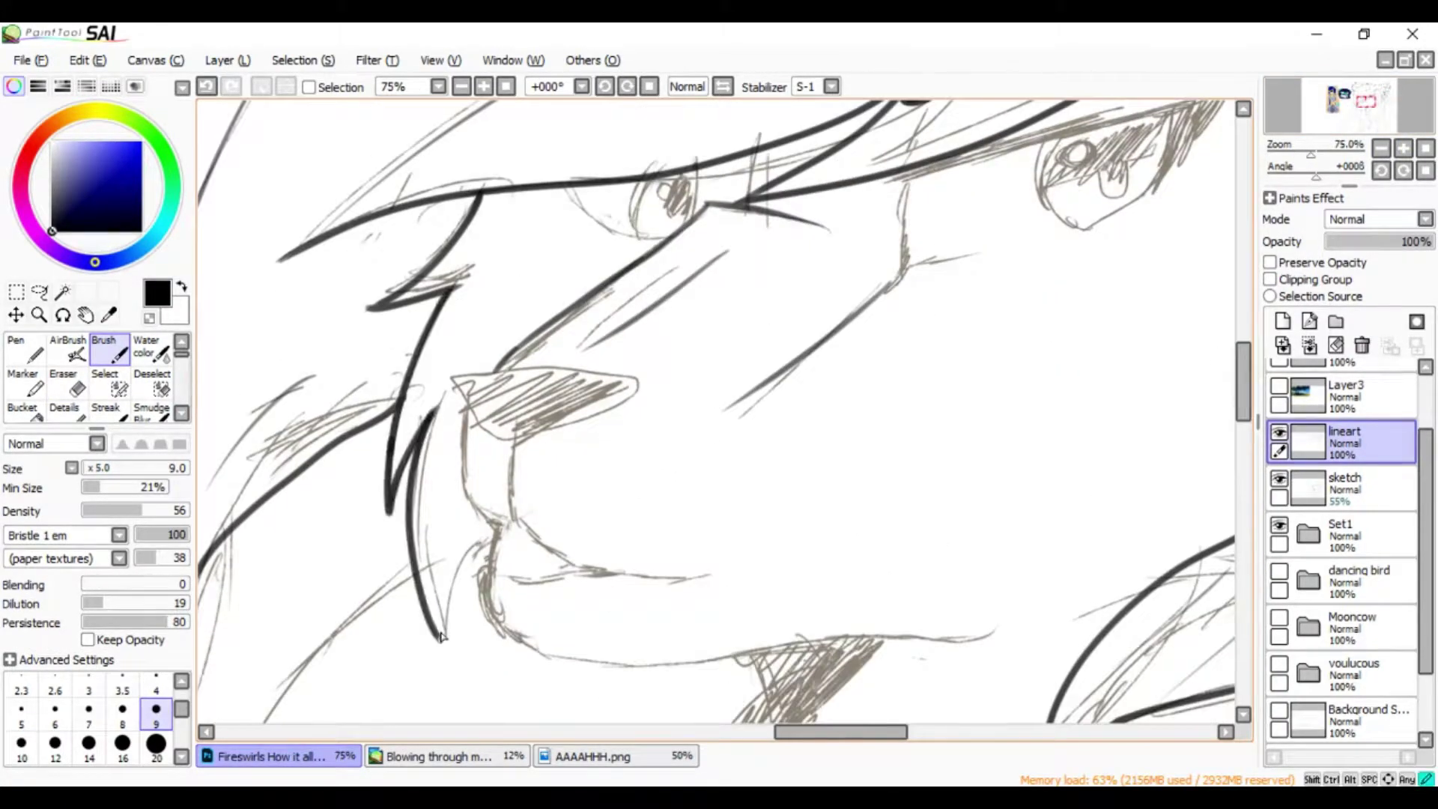
scroll(1208, 322, "right", 3)
scroll(530, 345, "up", 3)
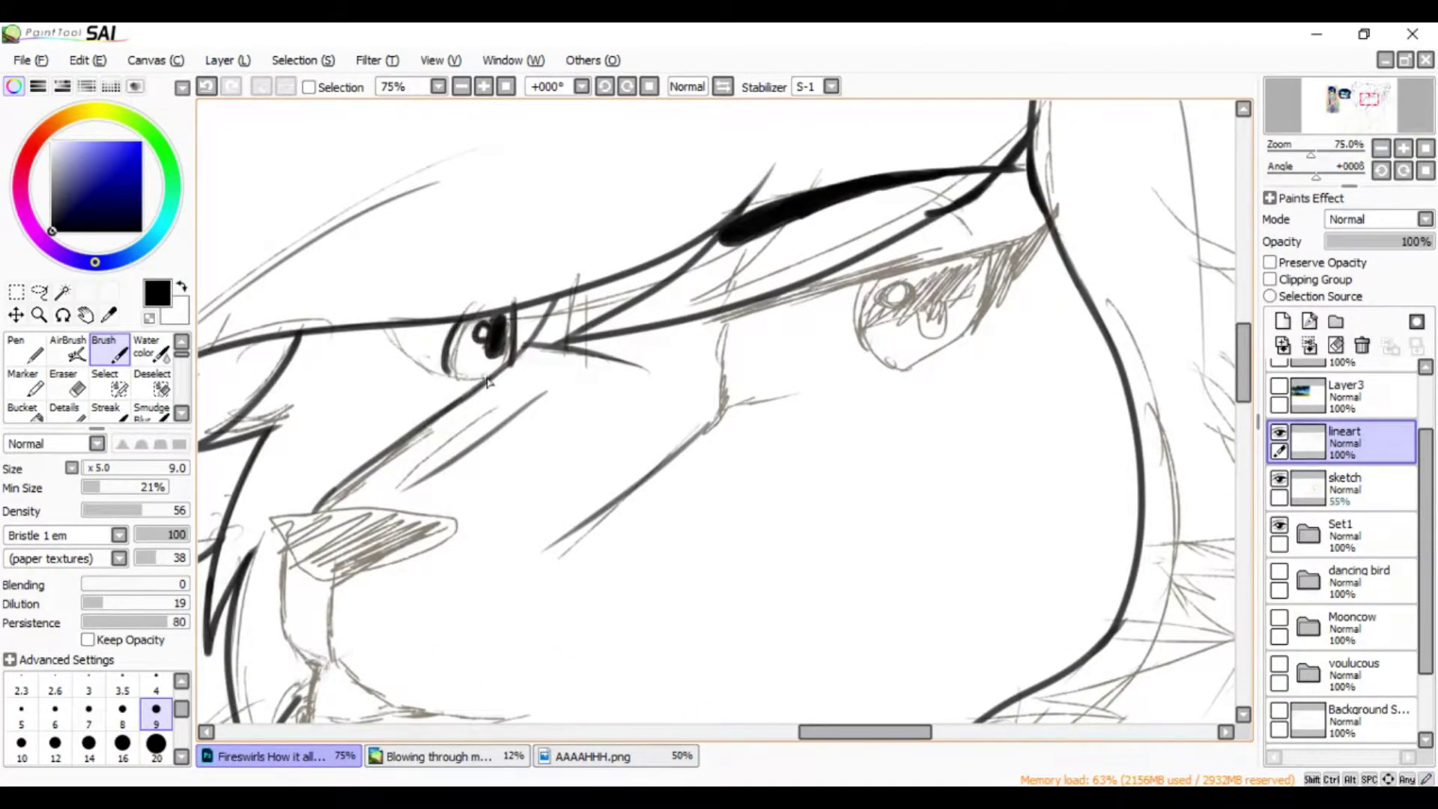
Paint the thick upper eyelid, then ink the right eye's outer corner and lower outline
left_click_drag(725, 317, 996, 244)
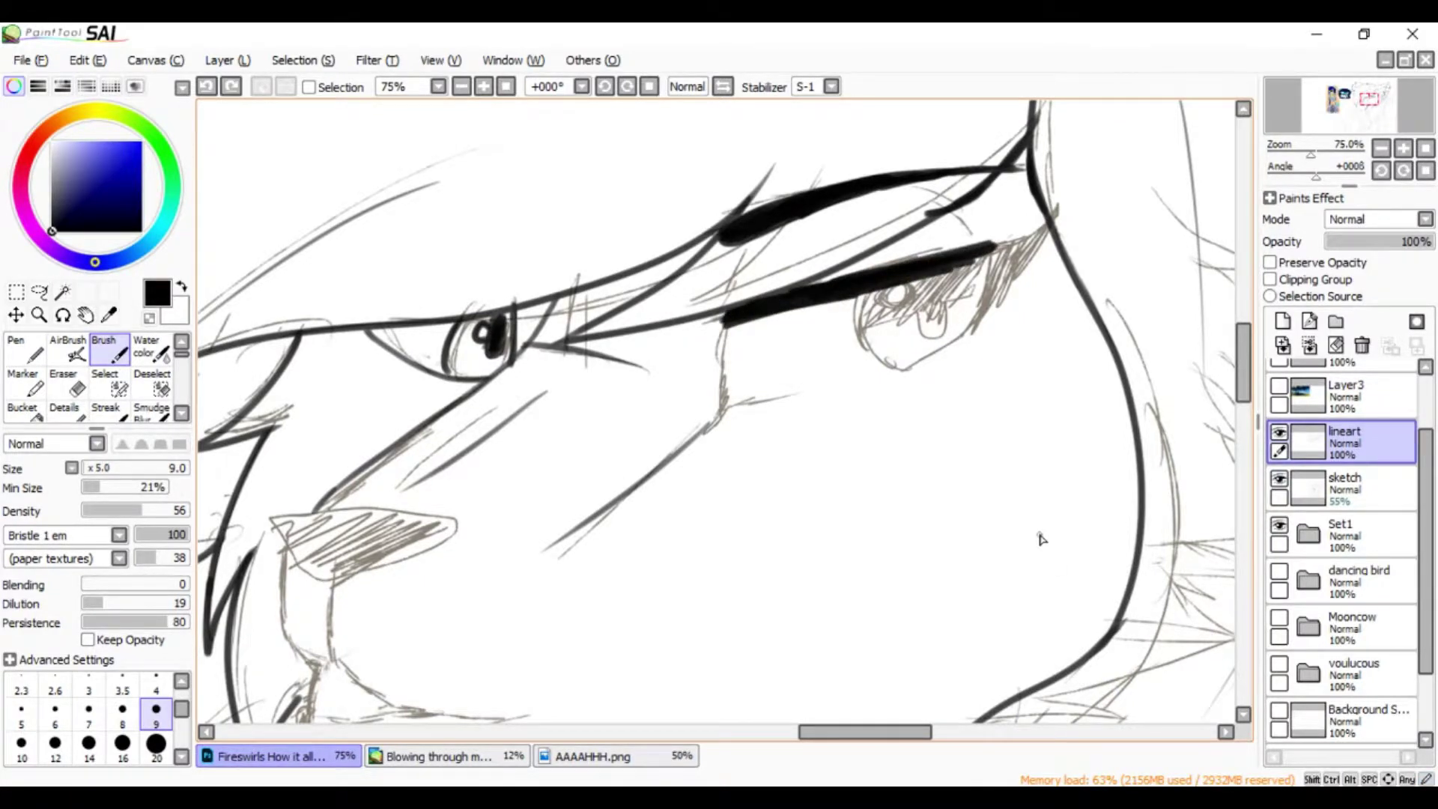
left_click(831, 86)
left_click(813, 415)
left_click_drag(1056, 202, 982, 327)
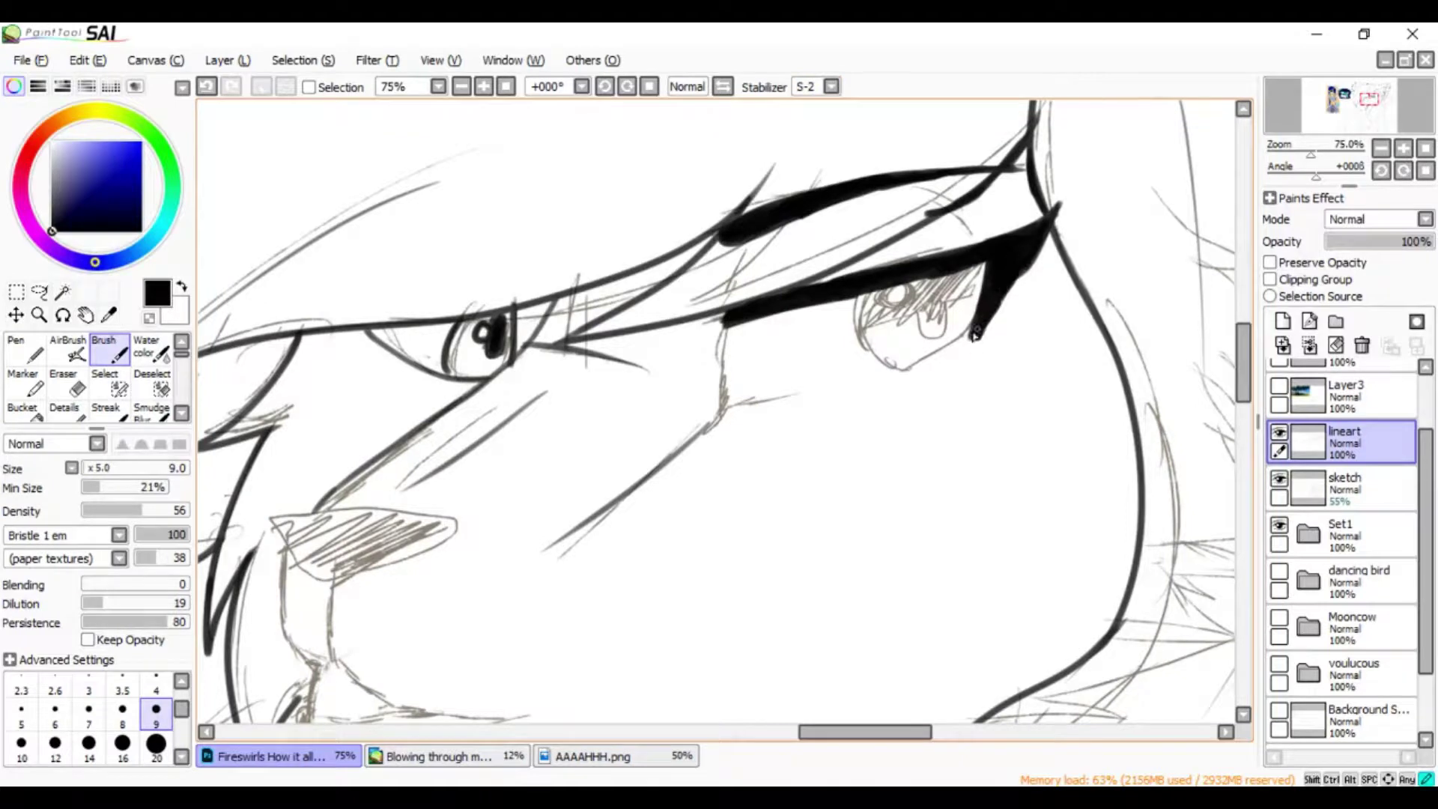
scroll(936, 314, "up", 2)
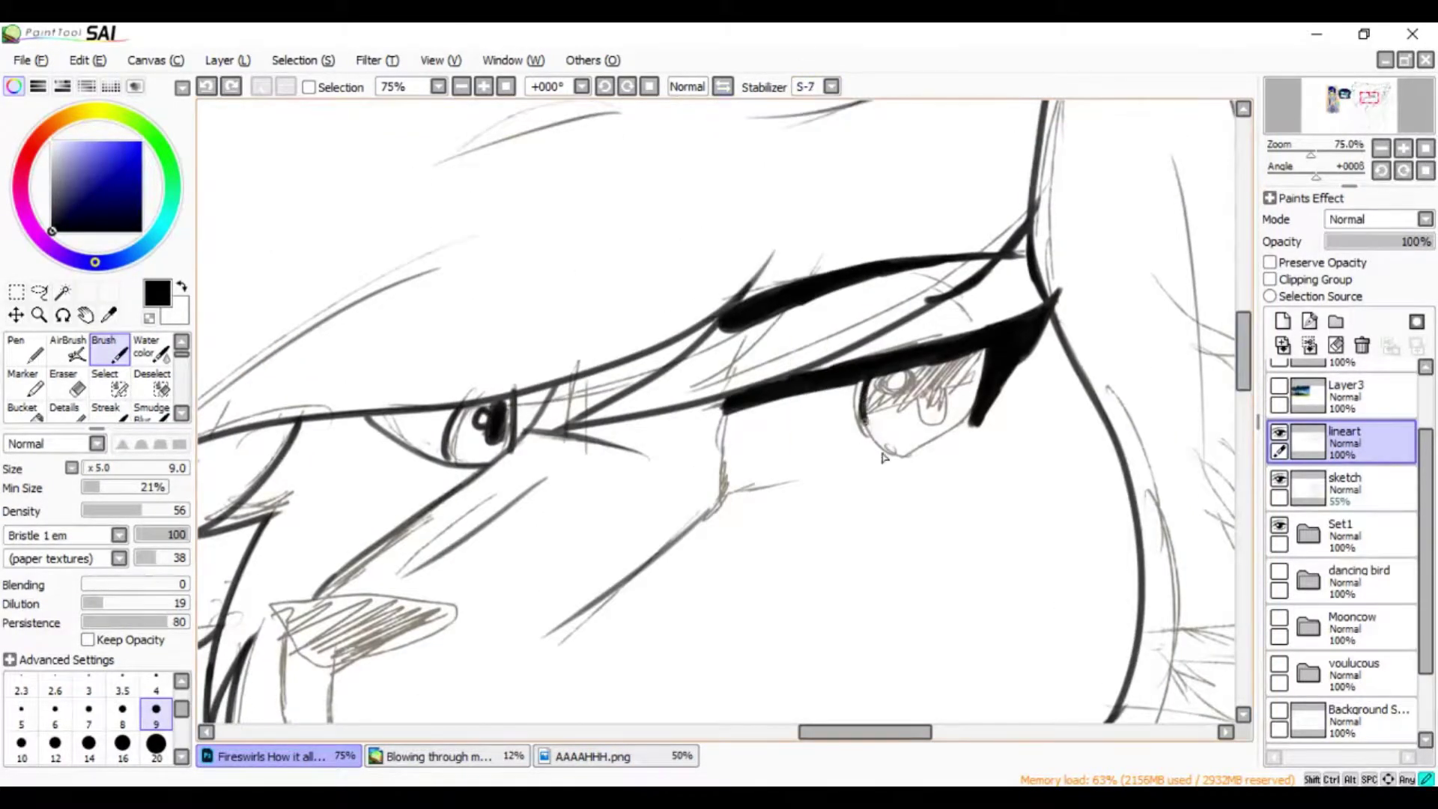
left_click_drag(860, 408, 969, 426)
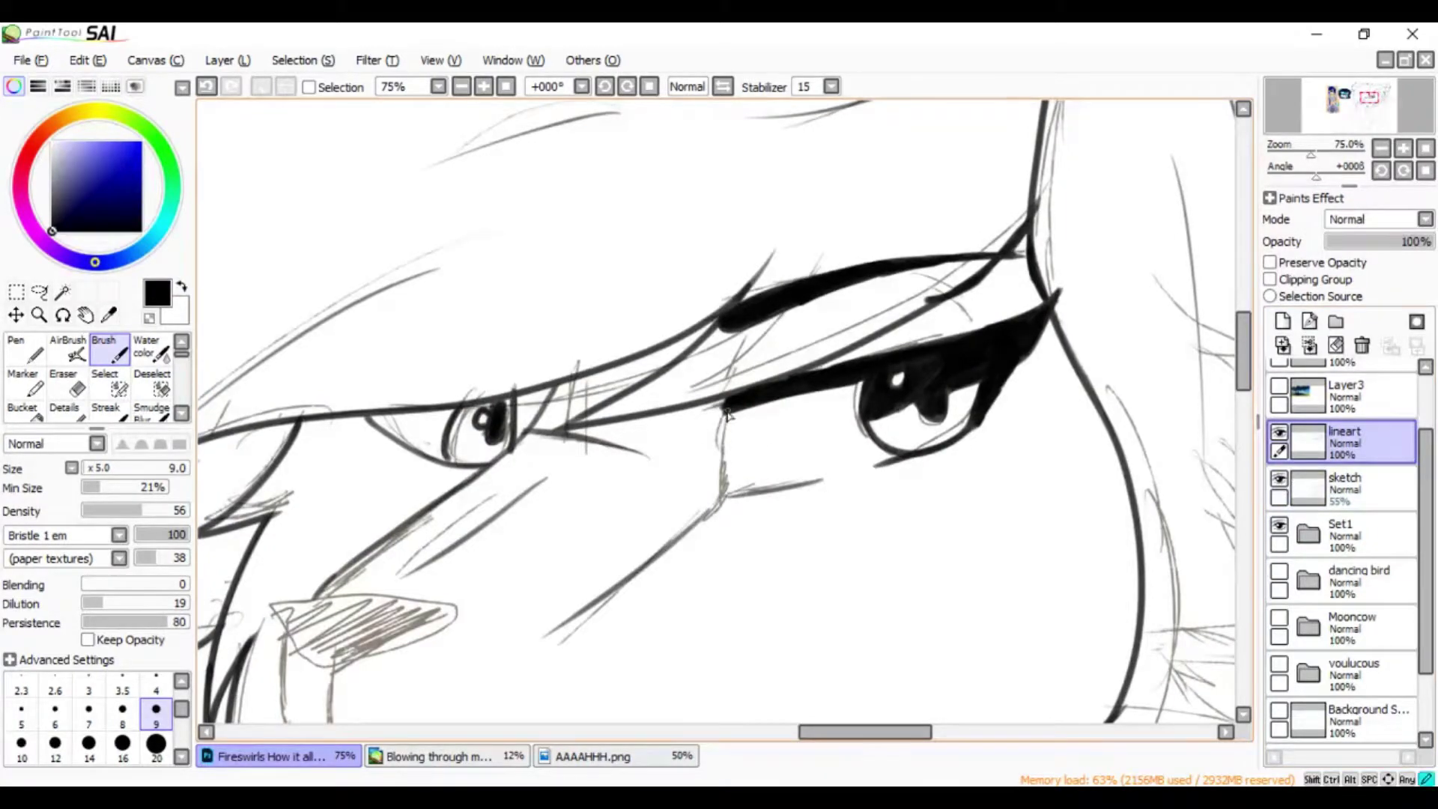
Ink the top of the nose and fill the nose solid black with an enlarged brush
scroll(861, 351, "down", 3)
scroll(1021, 287, "up", 1)
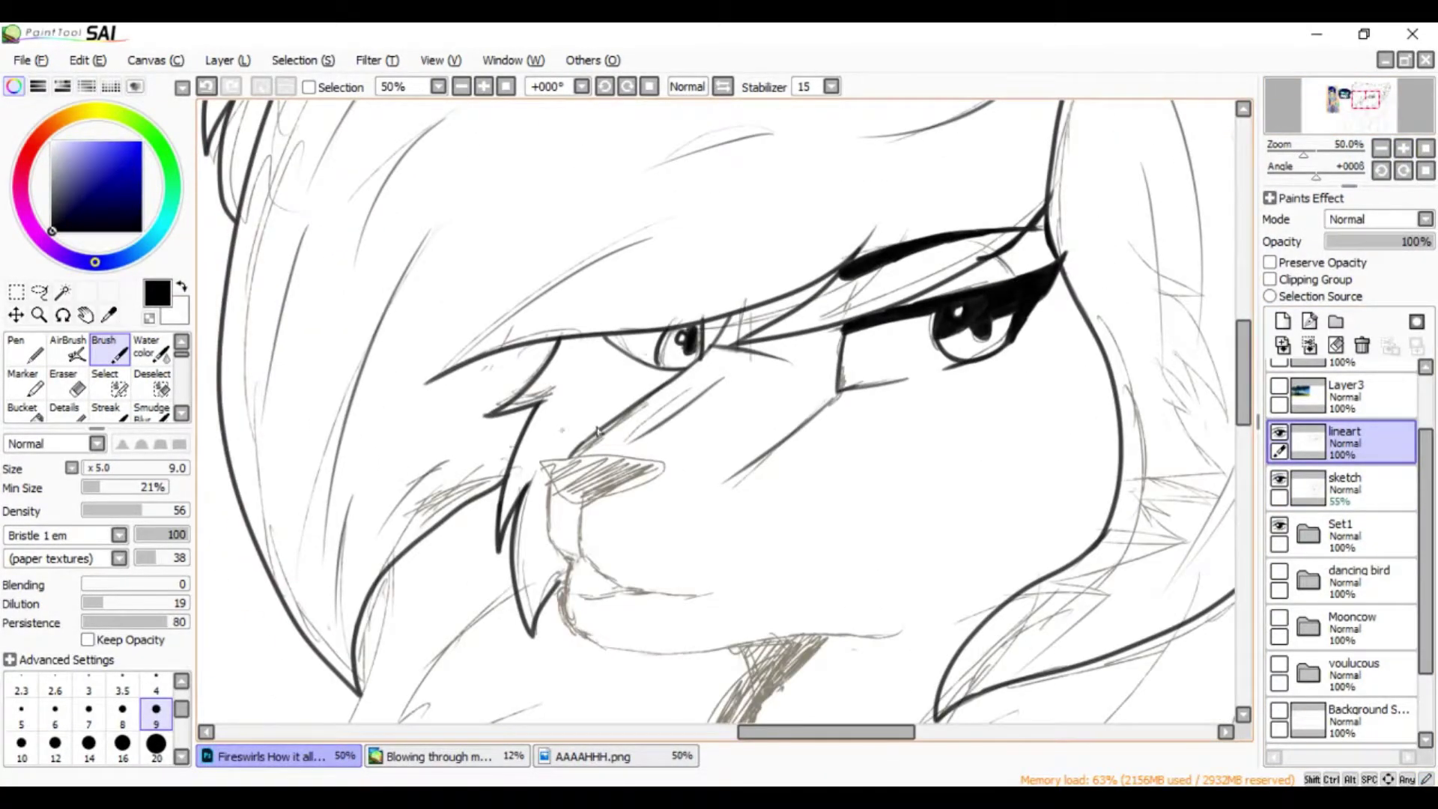
left_click_drag(539, 459, 663, 464)
scroll(563, 488, "up", 1)
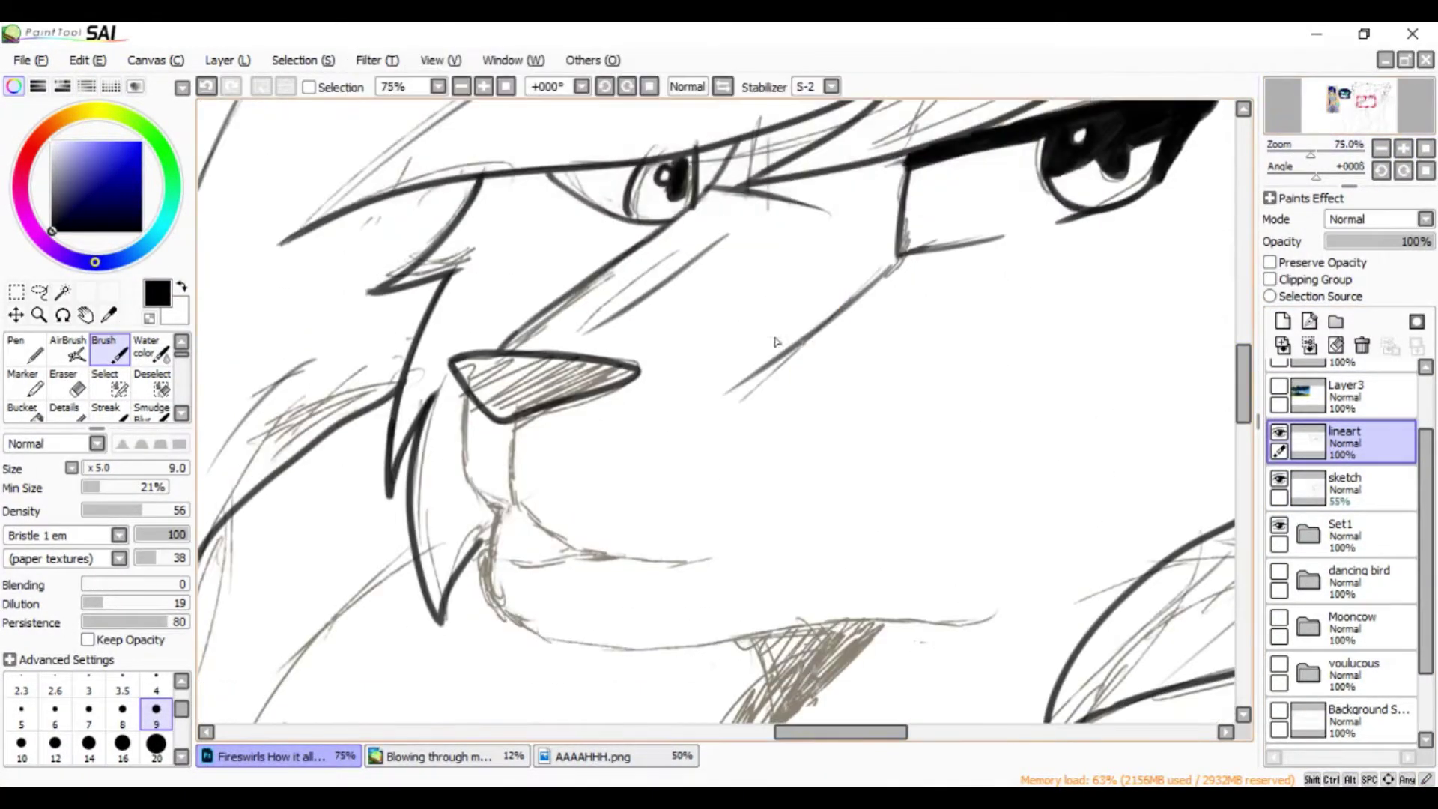
key("bracketright")
key("bracketright")
key("bracketright")
mouse_move(457, 359)
left_mouse_down()
mouse_move(487, 386)
mouse_move(614, 374)
mouse_move(501, 382)
mouse_move(614, 390)
mouse_move(457, 367)
left_mouse_up()
key("bracketleft")
key("bracketleft")
key("bracketleft")
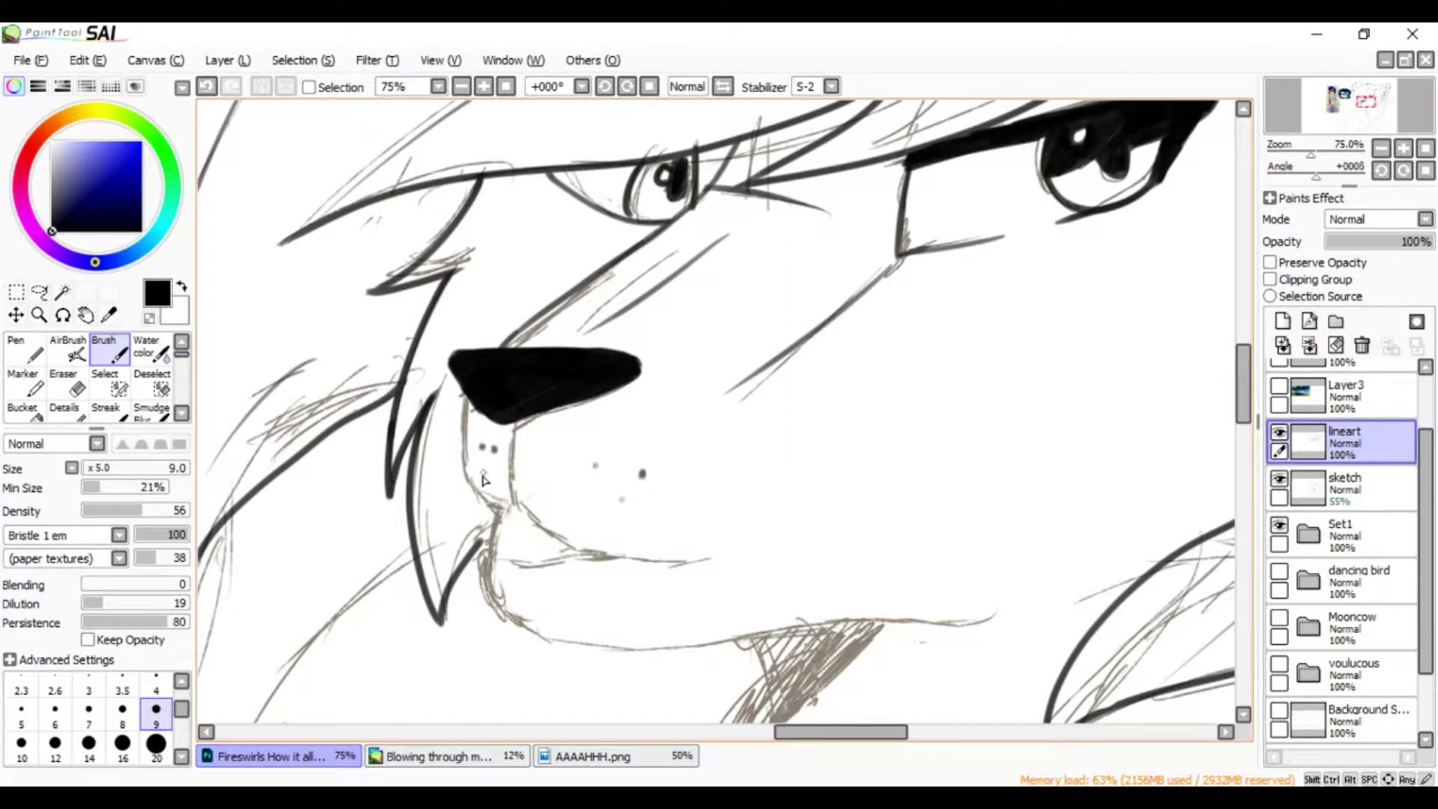
Ink the mouth and jaw lines at brush size 4, then zoom out to 50%
key("bracketleft")
key("bracketleft")
key("bracketleft")
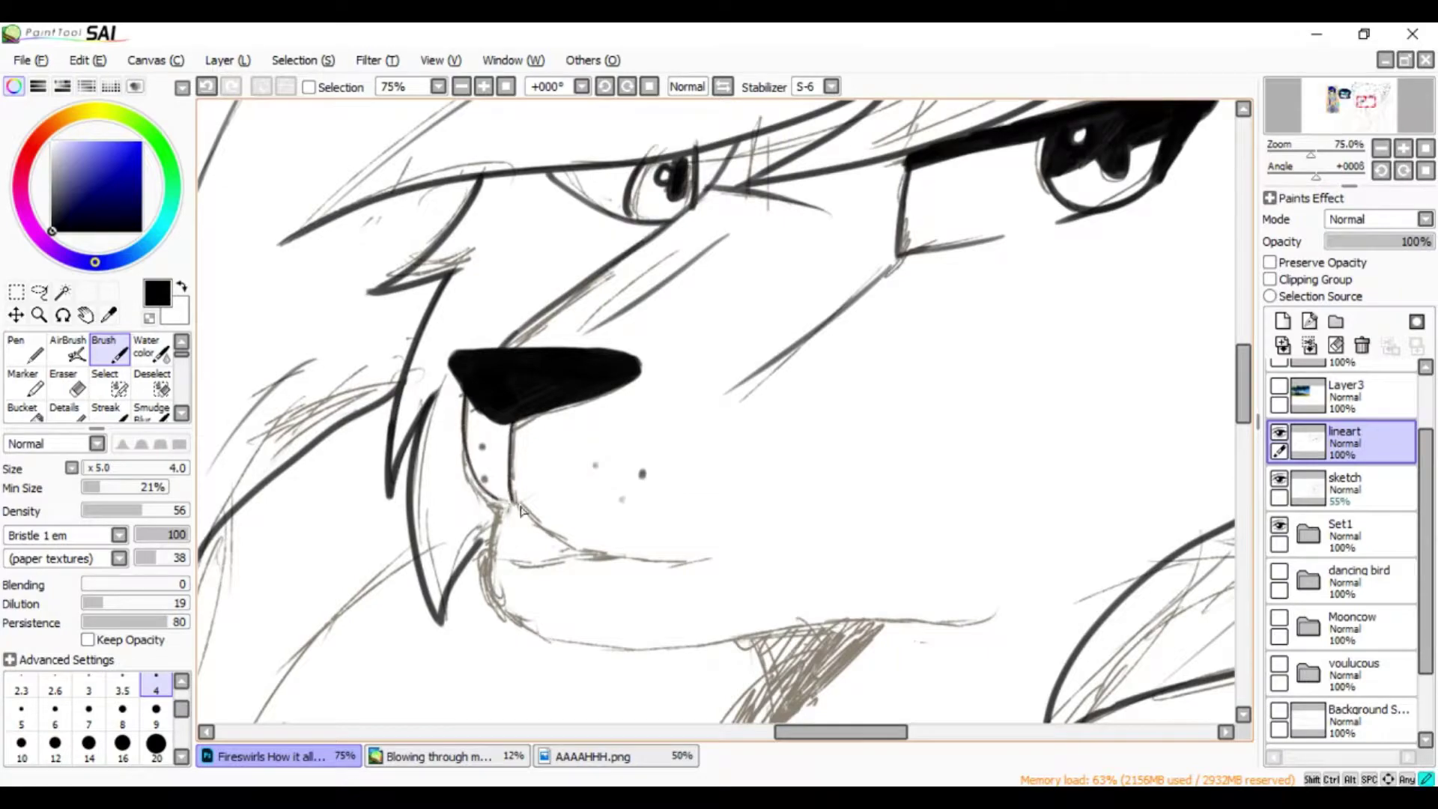
left_click_drag(520, 508, 708, 558)
mouse_move(494, 509)
left_mouse_down()
mouse_move(1015, 601)
mouse_move(1138, 582)
left_mouse_up()
key("bracketright")
key("bracketright")
key("bracketright")
left_click(1381, 148)
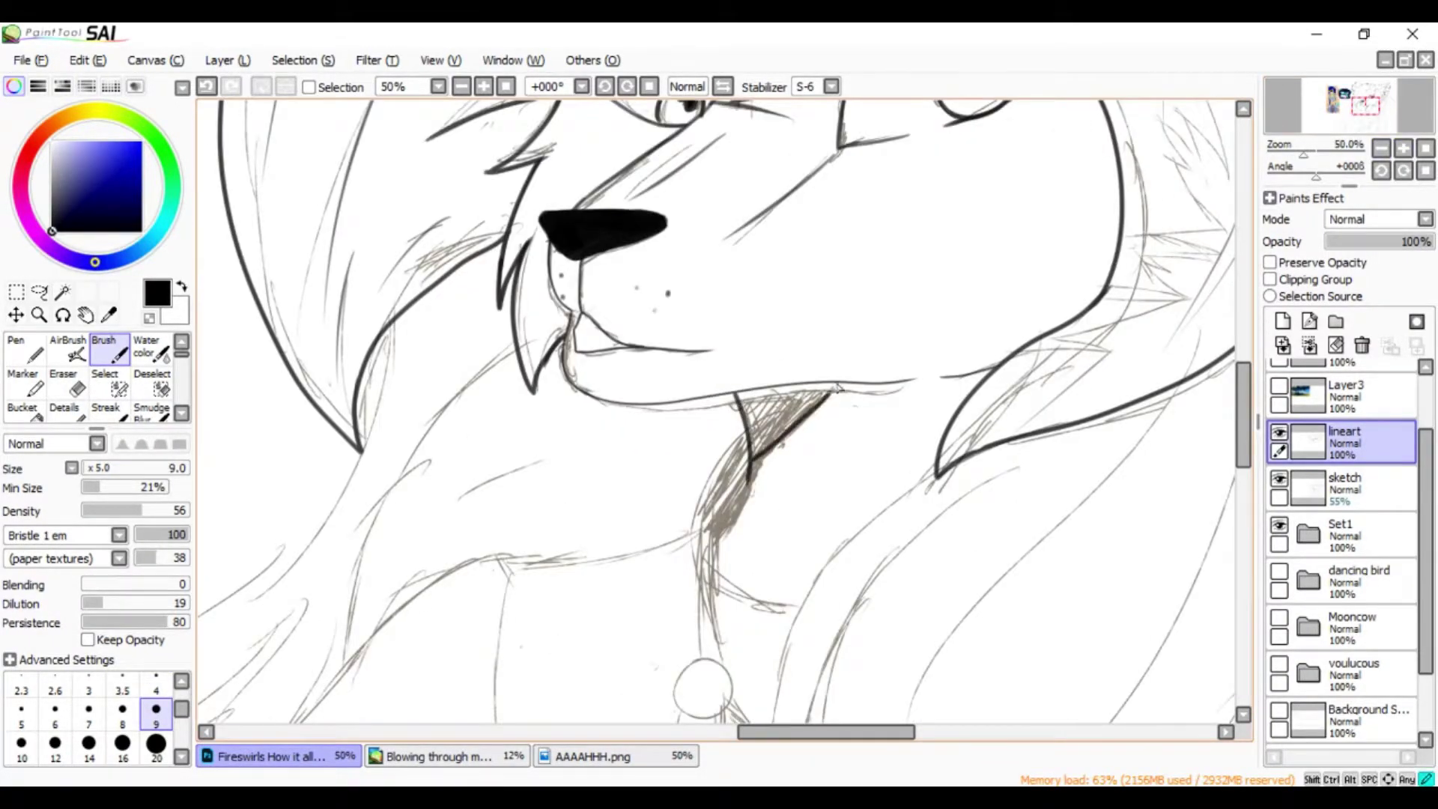
Fill the chin triangle solid black and stroke the tongue, briefly hiding the sketch to check
scroll(765, 563, "up", 3)
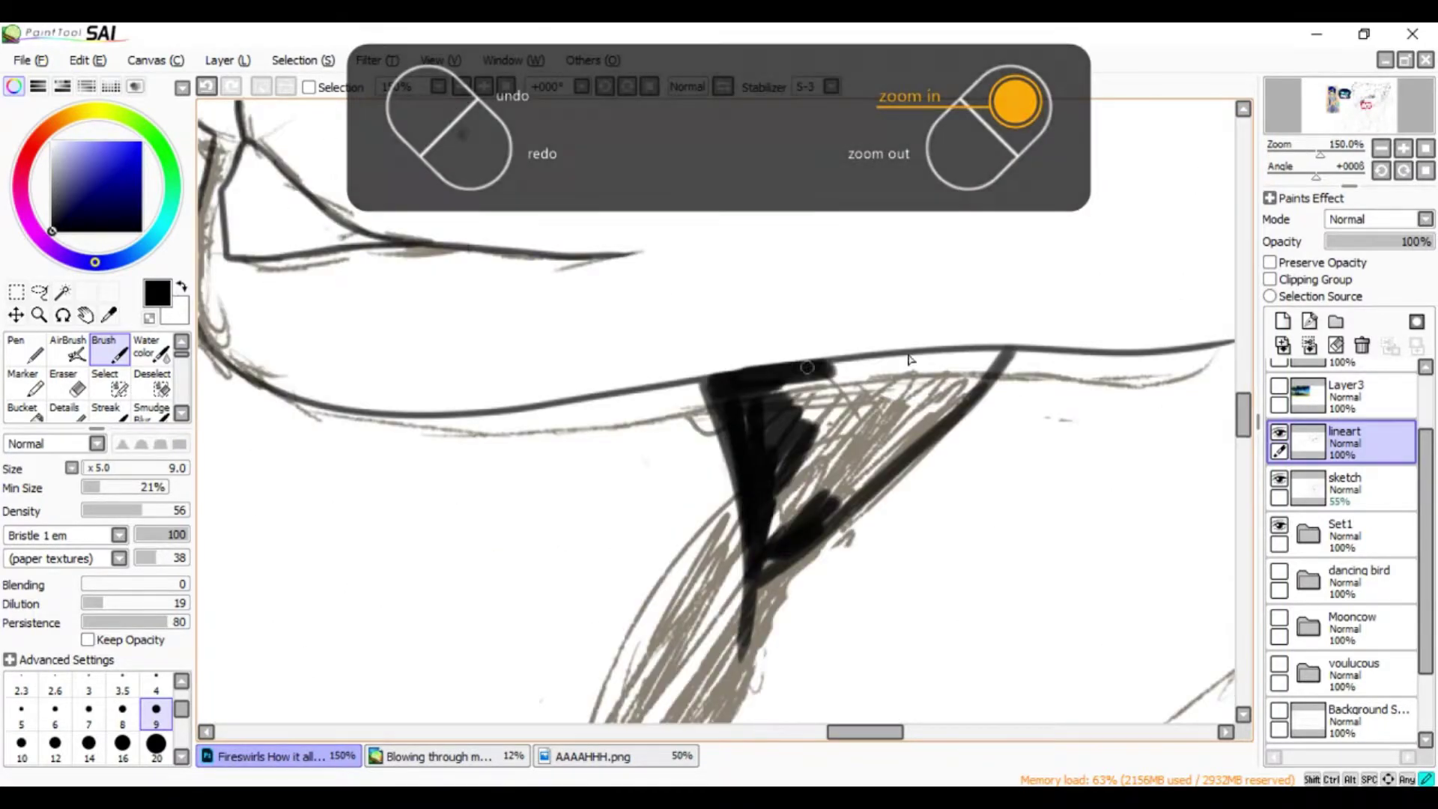
left_click_drag(973, 363, 786, 539)
mouse_move(816, 486)
left_mouse_down()
mouse_move(747, 427)
mouse_move(966, 367)
mouse_move(801, 494)
mouse_move(771, 382)
left_mouse_up()
mouse_move(943, 363)
left_mouse_down()
mouse_move(852, 392)
mouse_move(883, 371)
left_mouse_up()
left_click(1278, 478)
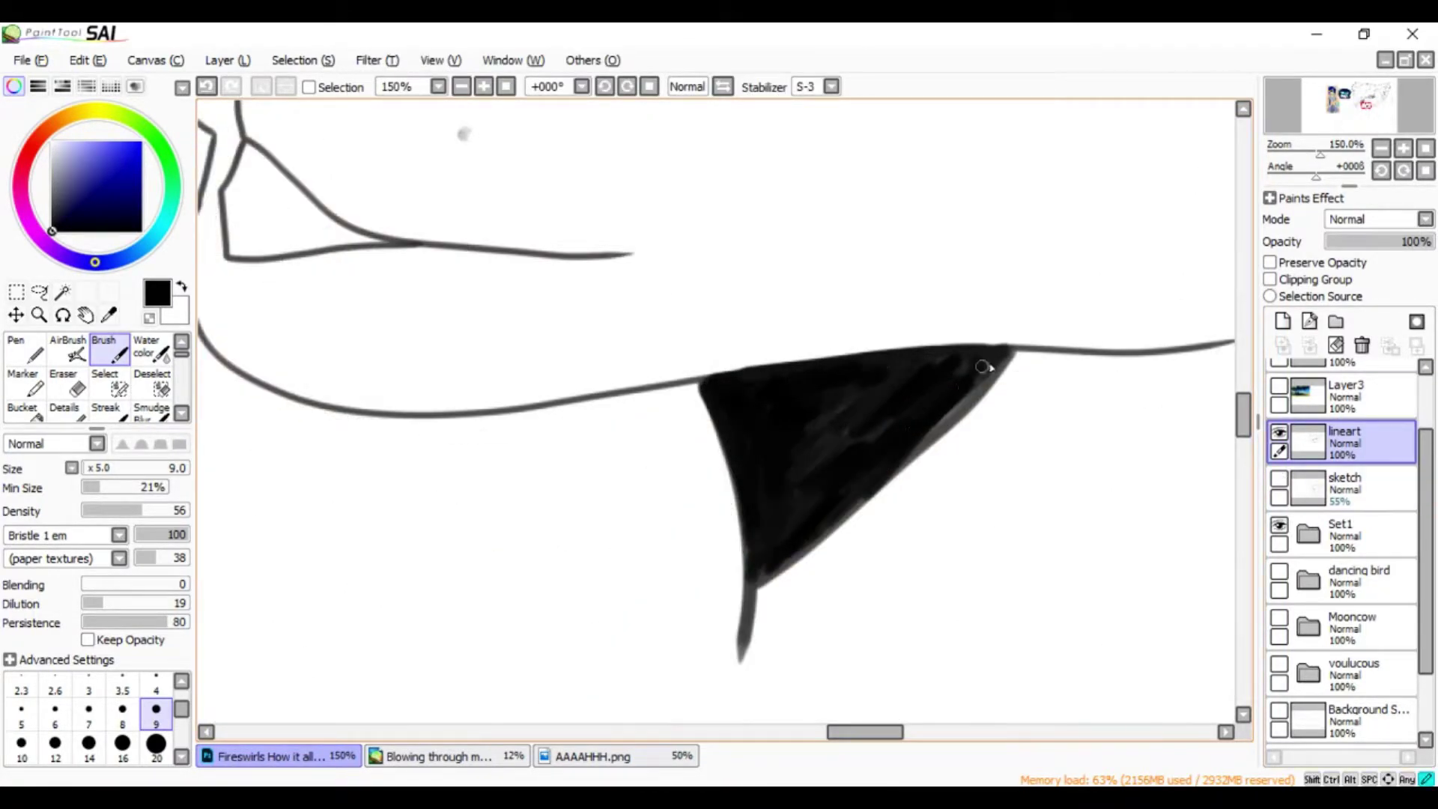
left_click_drag(1003, 356, 846, 498)
left_click_drag(876, 405, 765, 550)
mouse_move(951, 385)
left_mouse_down()
mouse_move(846, 393)
mouse_move(852, 419)
left_mouse_up()
left_click(1279, 479)
Zoom out to 25% and pan the Navigator over the chest, then back to the head
scroll(853, 419, "down", 3)
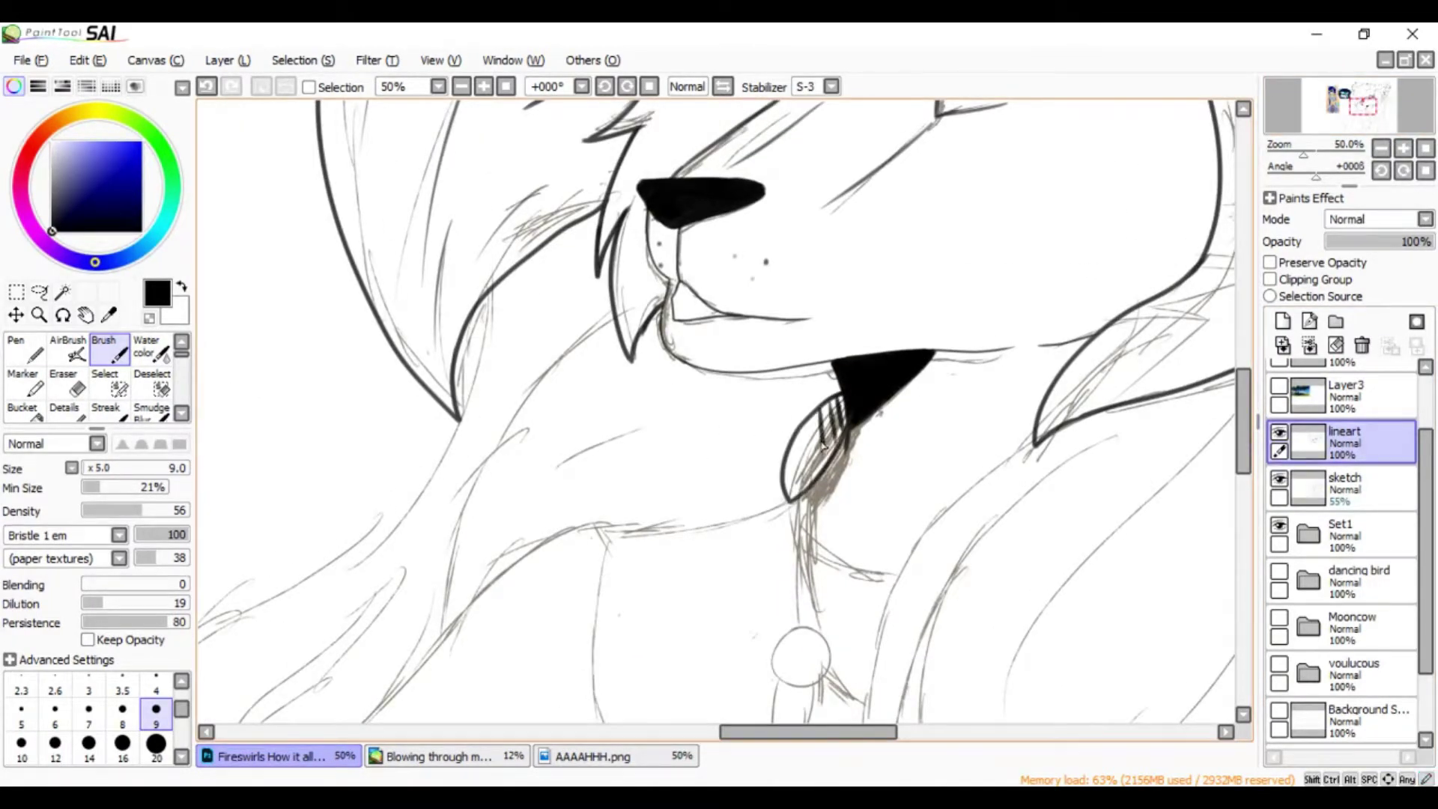
left_click_drag(1304, 154, 1300, 173)
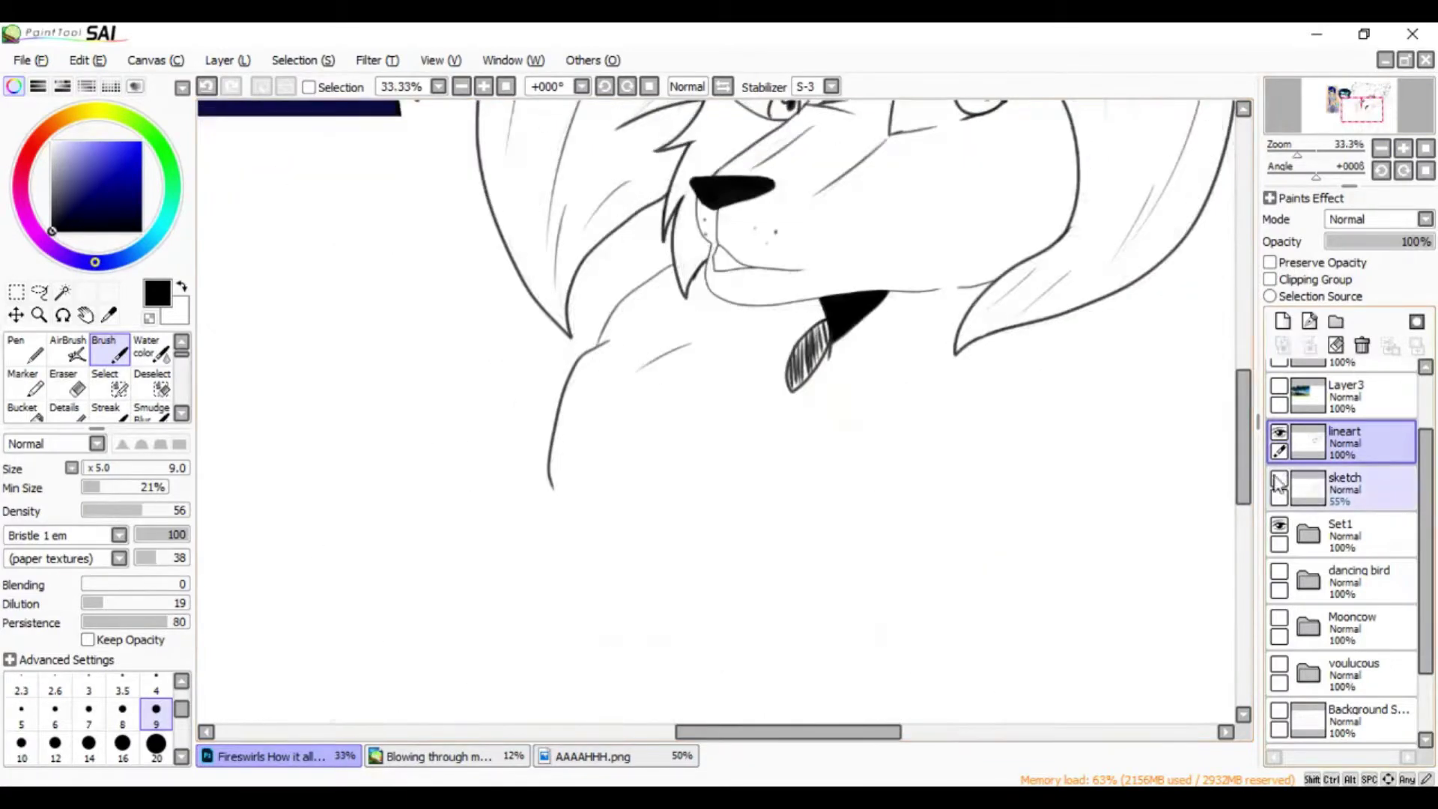
left_click(1382, 149)
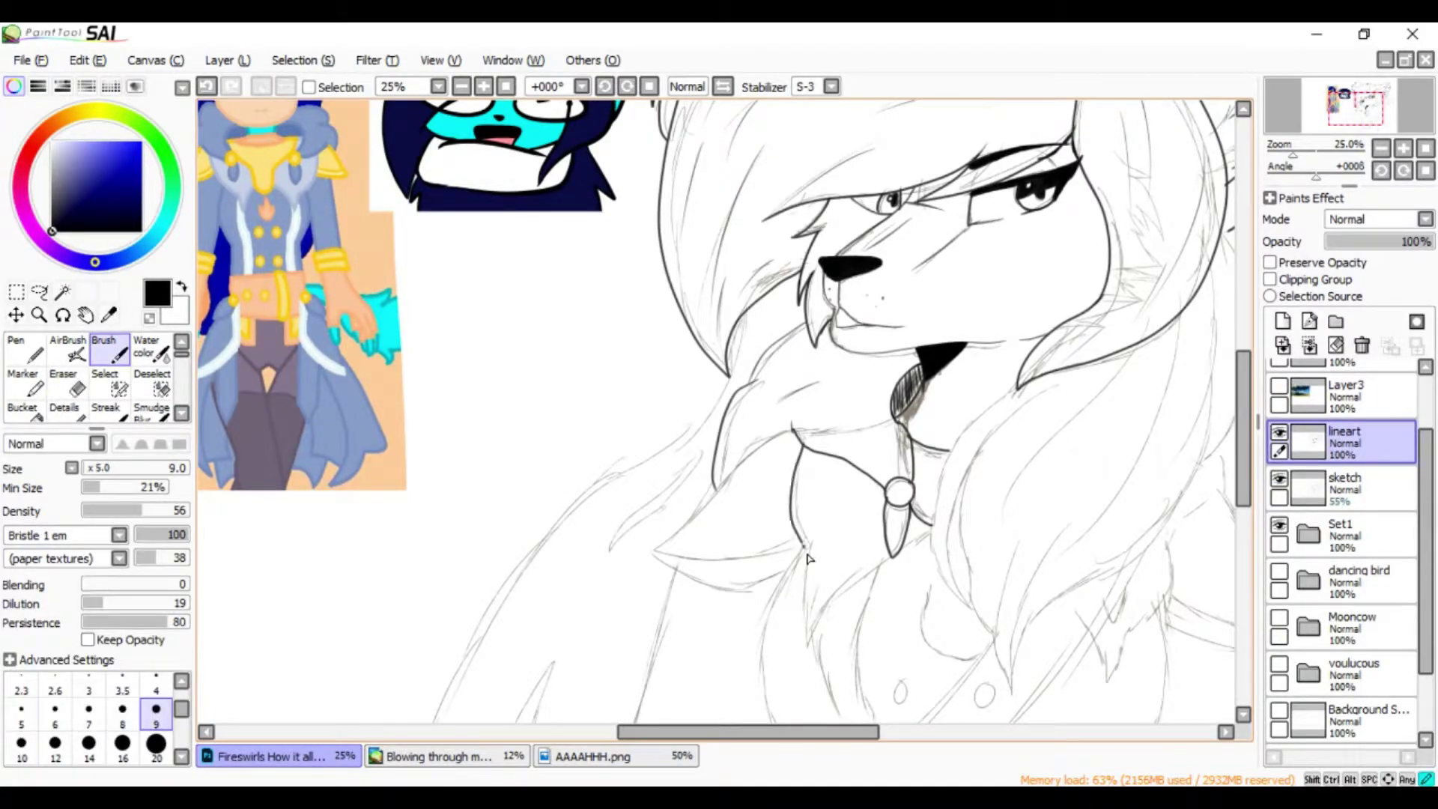
scroll(929, 532, "up", 1)
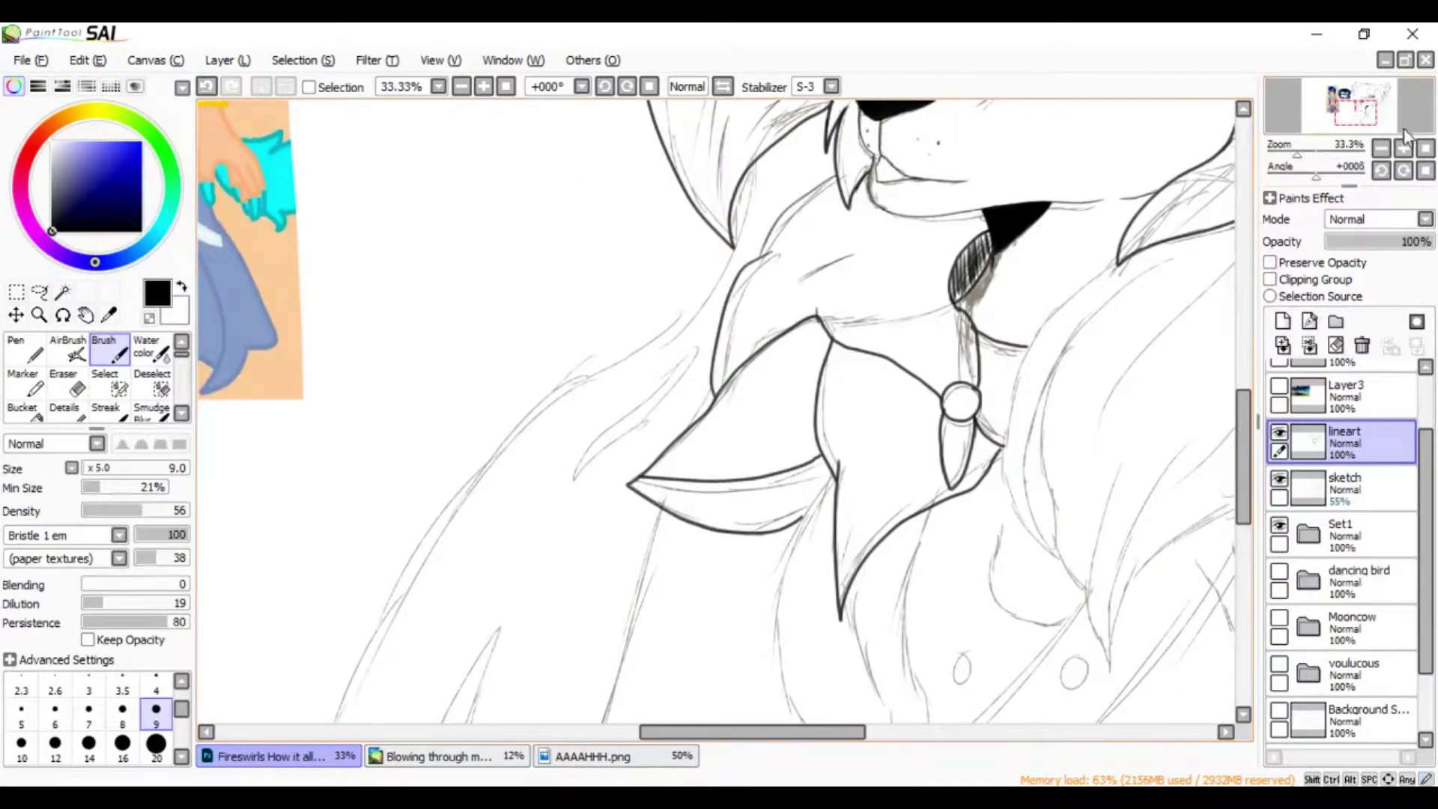
left_click(1381, 148)
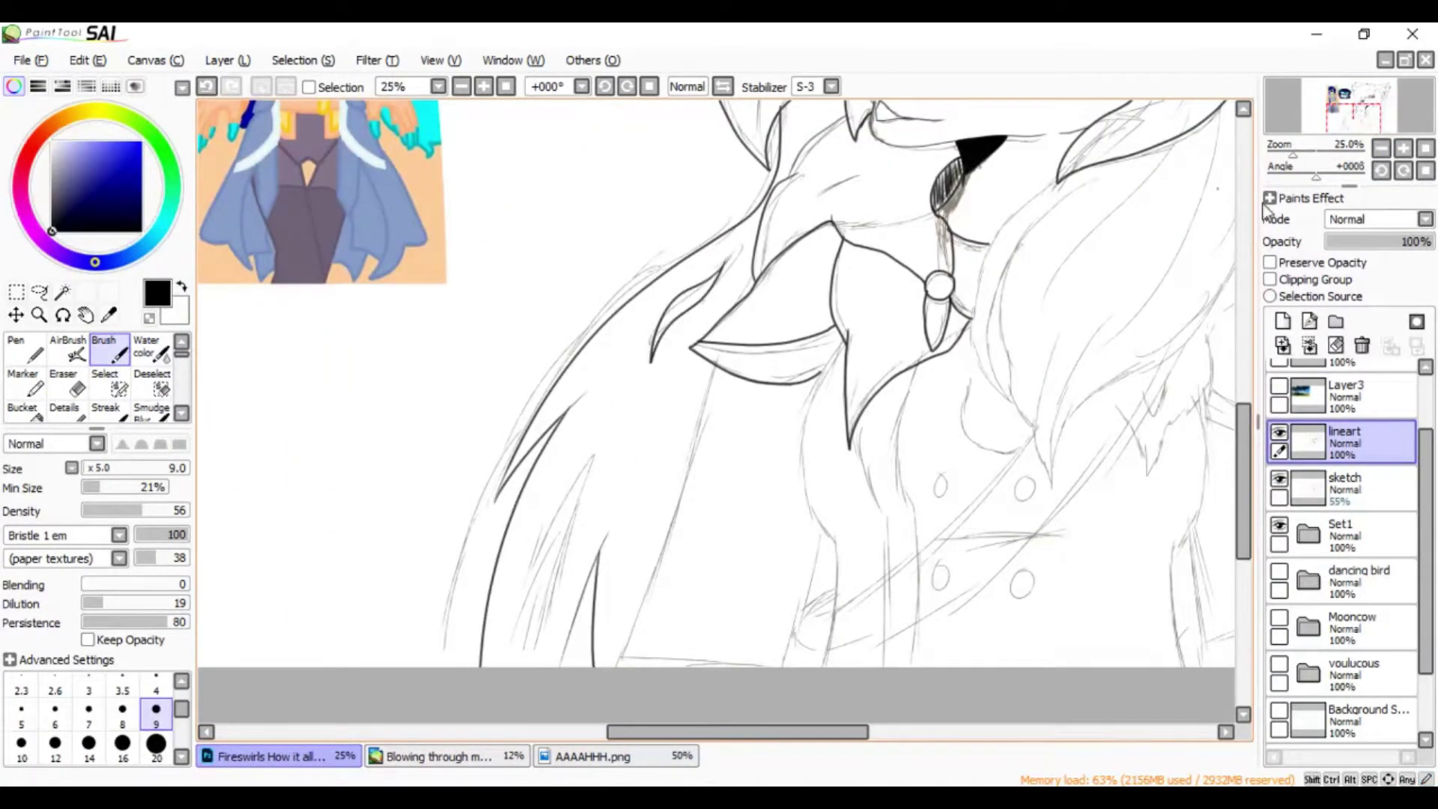
left_click_drag(1355, 113, 1372, 88)
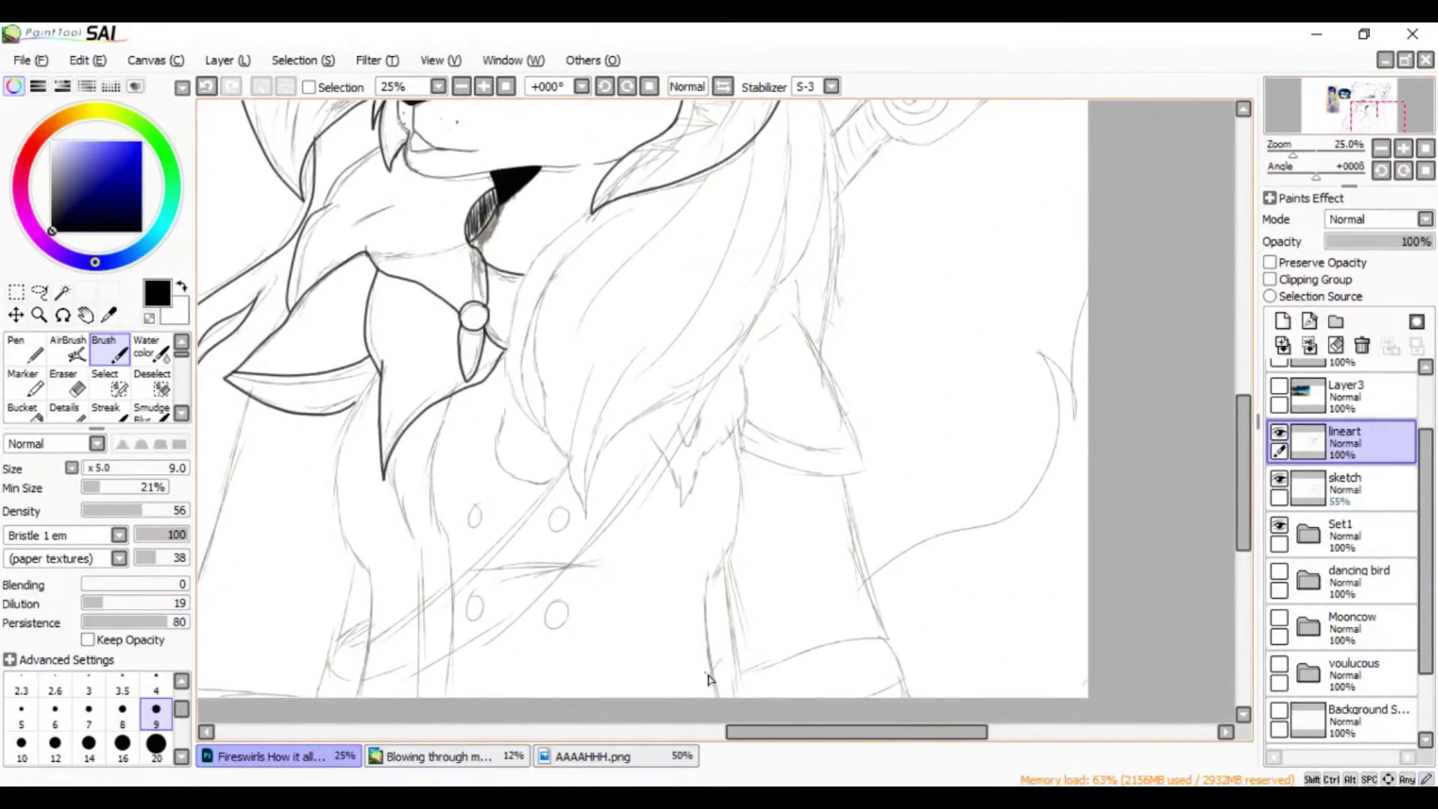
left_click_drag(1359, 113, 1368, 111)
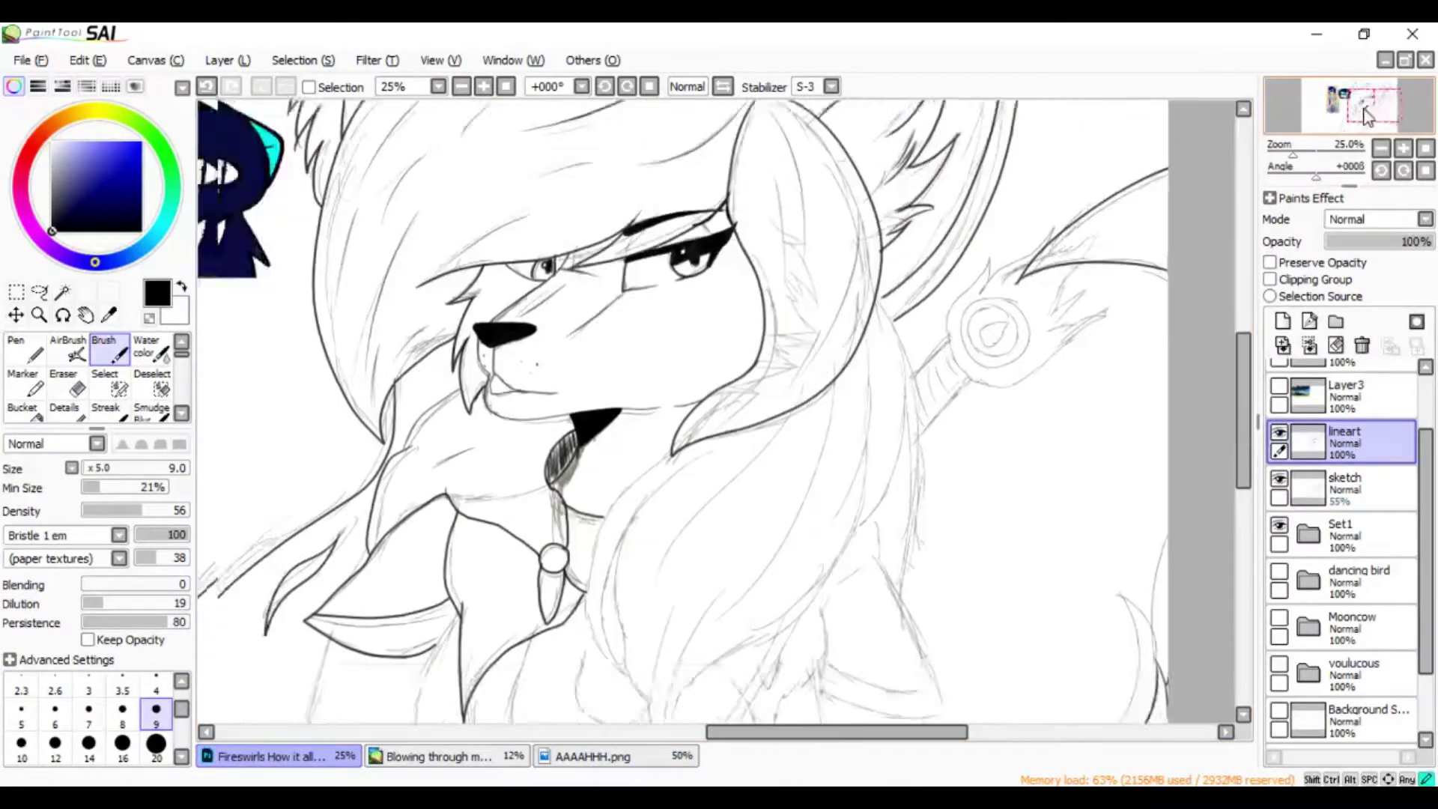
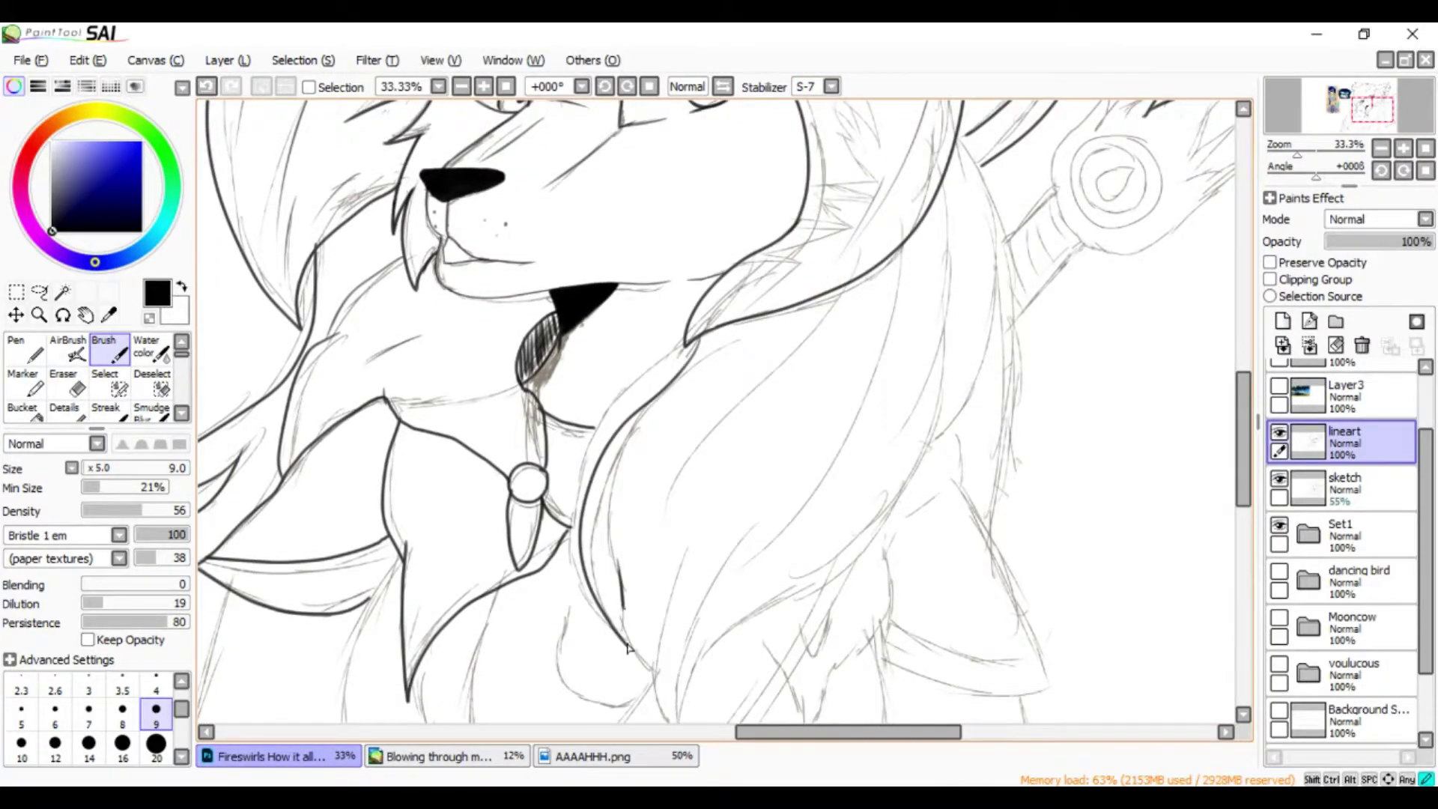
Ink both edges of the diagonal chest strap and a curved shirt line
scroll(947, 313, "up", 3)
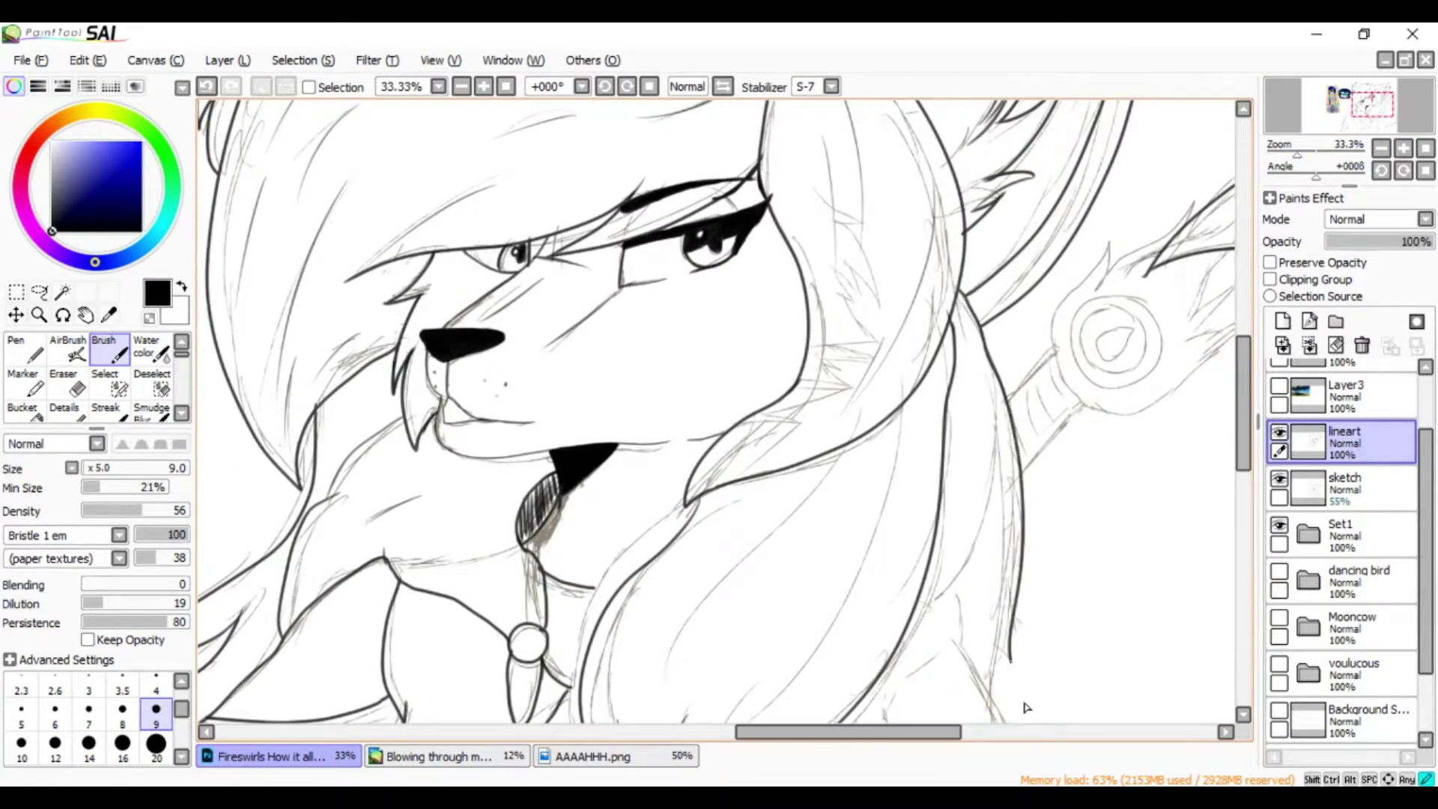
scroll(523, 485, "down", 2)
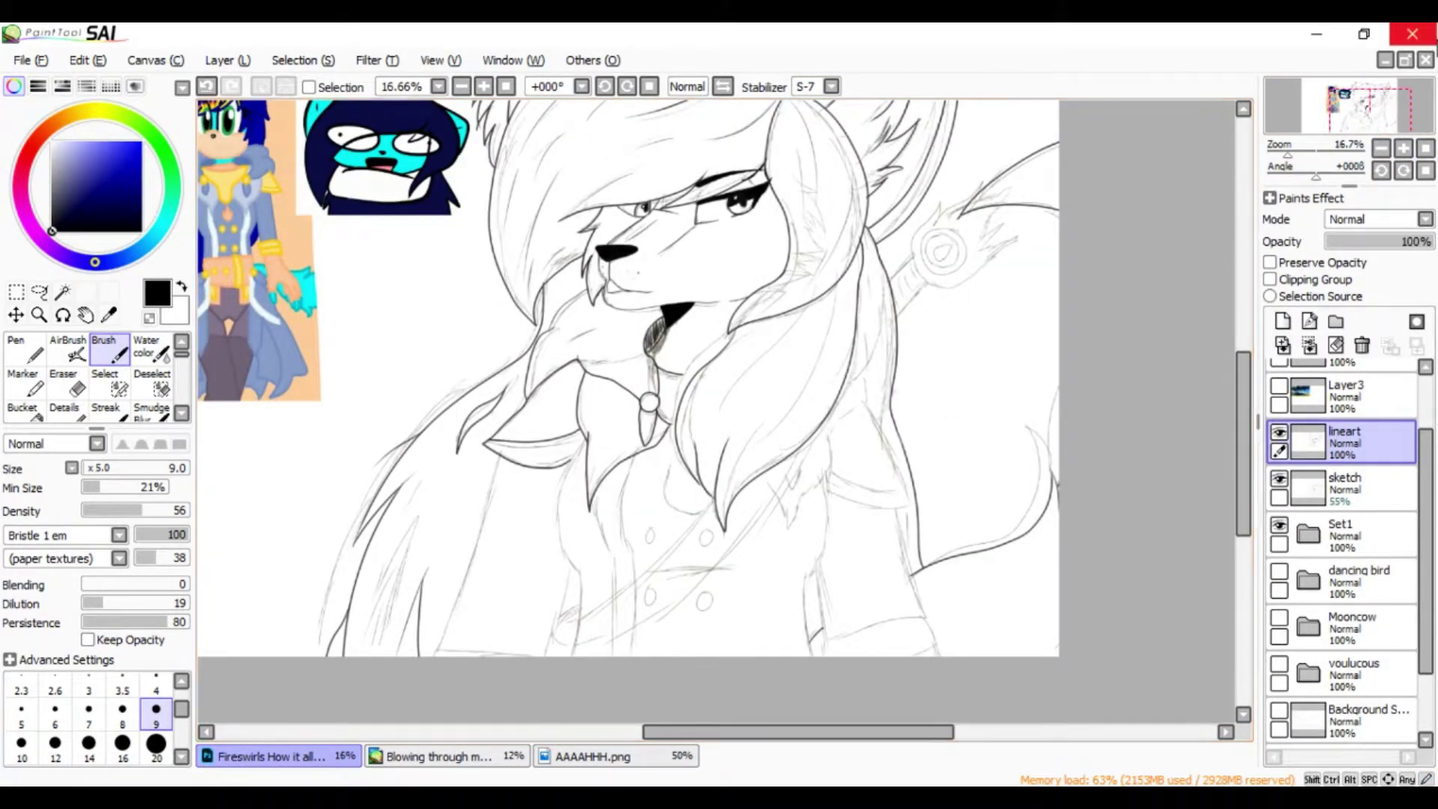
scroll(1143, 292, "up", 1)
scroll(721, 450, "down", 3)
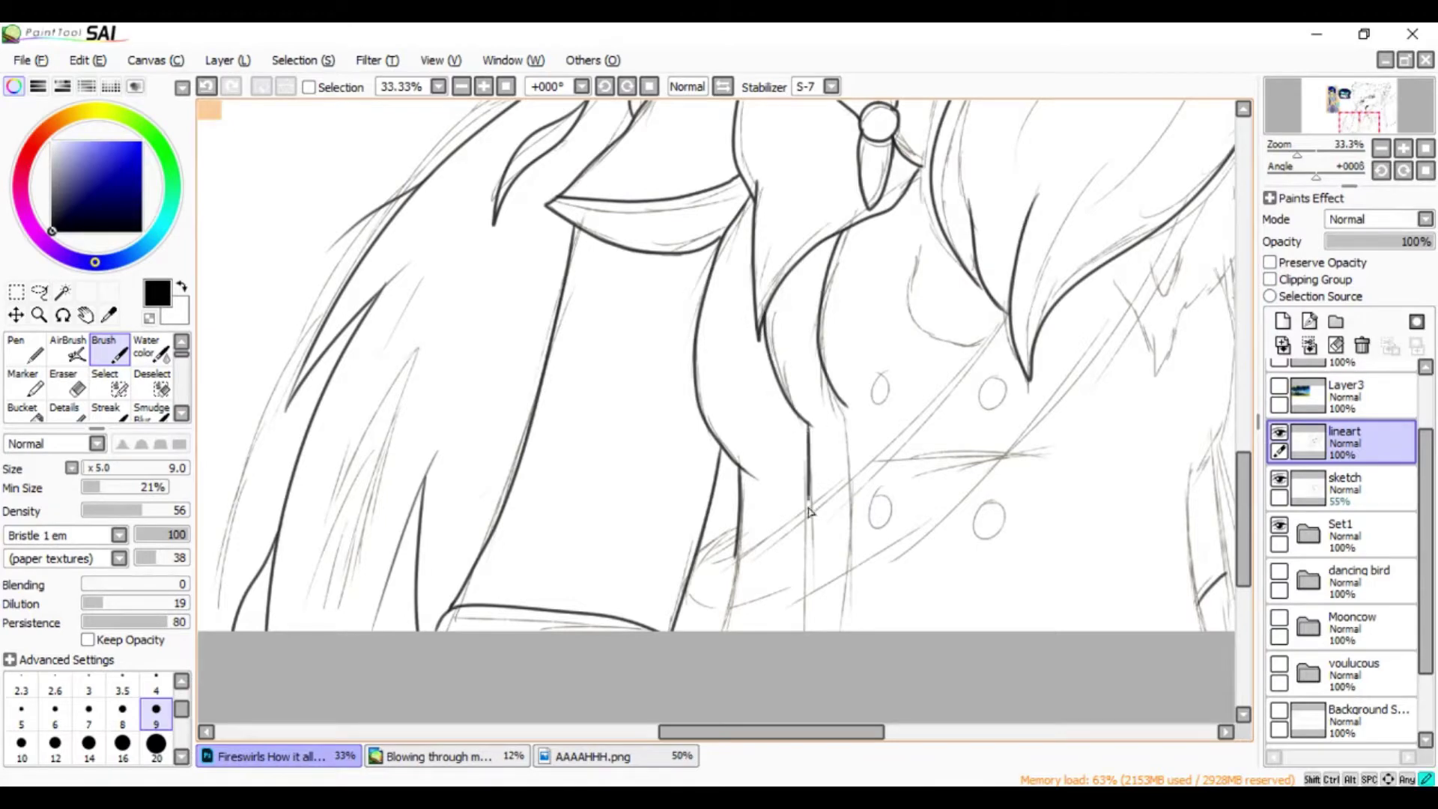
left_click_drag(861, 449, 700, 423)
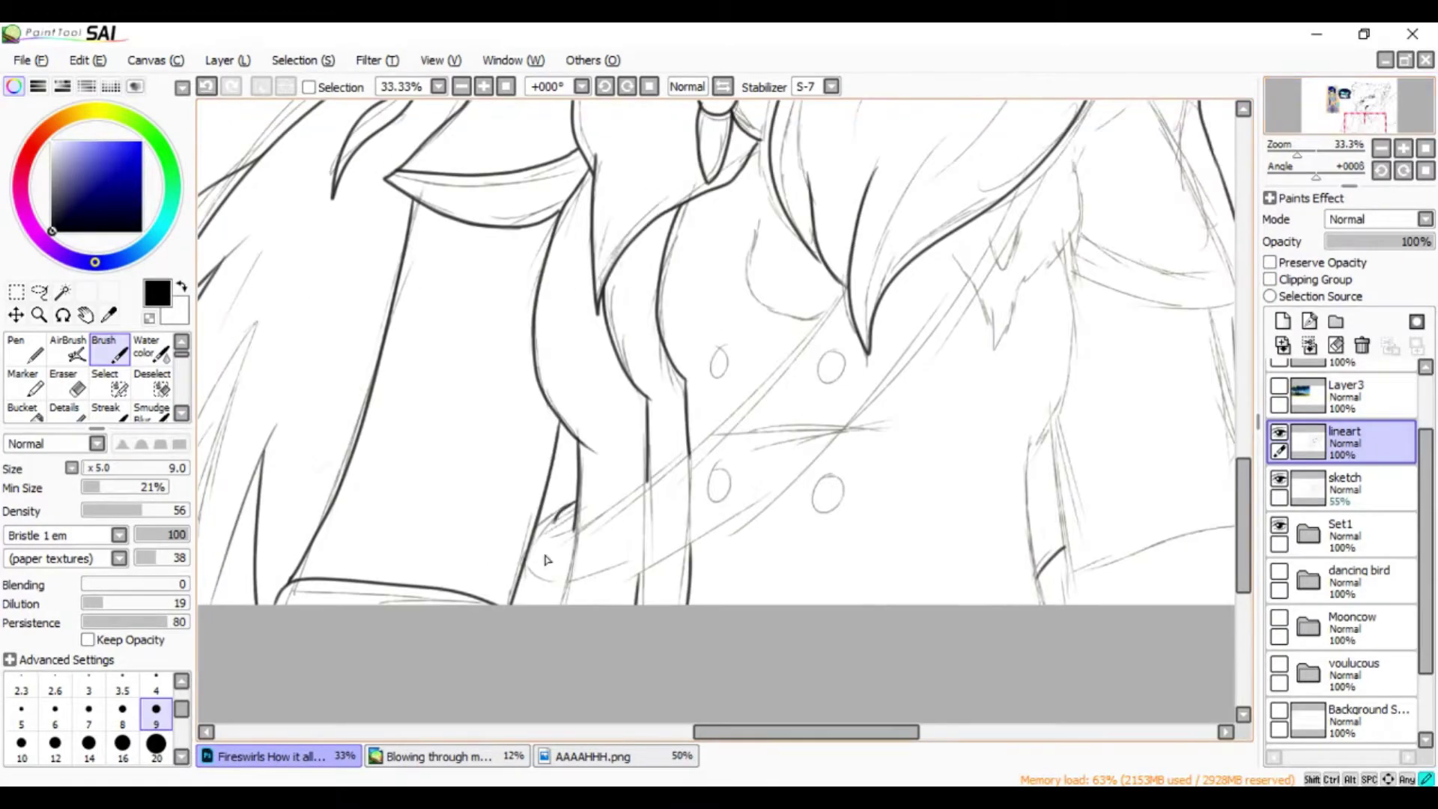
left_click_drag(543, 583, 1067, 146)
left_click_drag(573, 528, 850, 279)
scroll(1227, 397, "up", 2)
left_click_drag(824, 408, 754, 343)
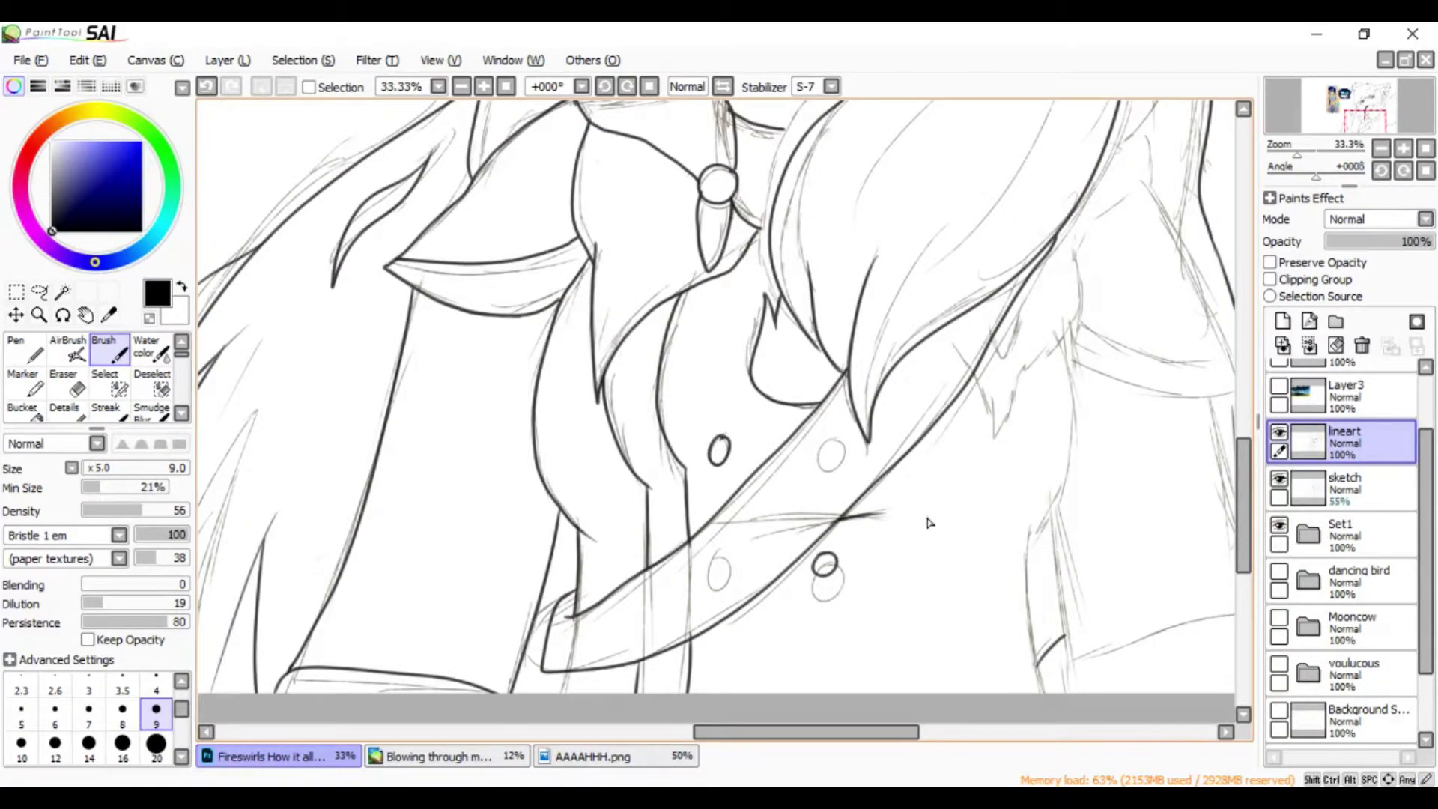
Ink the sleeve cuff outline and the nearby shoulder edges
left_click_drag(1366, 112, 1373, 96)
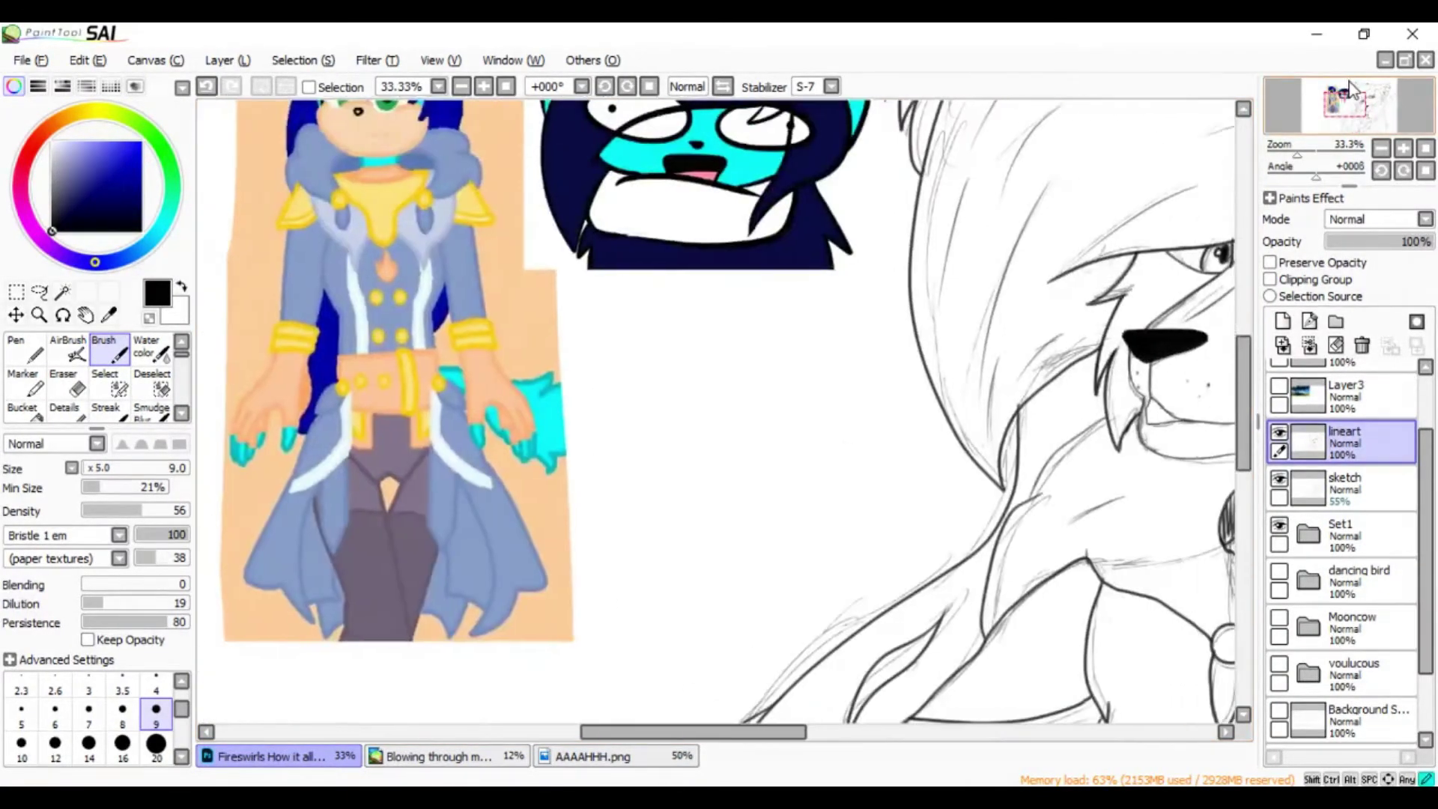
left_click_drag(883, 391, 863, 461)
scroll(1063, 356, "down", 3)
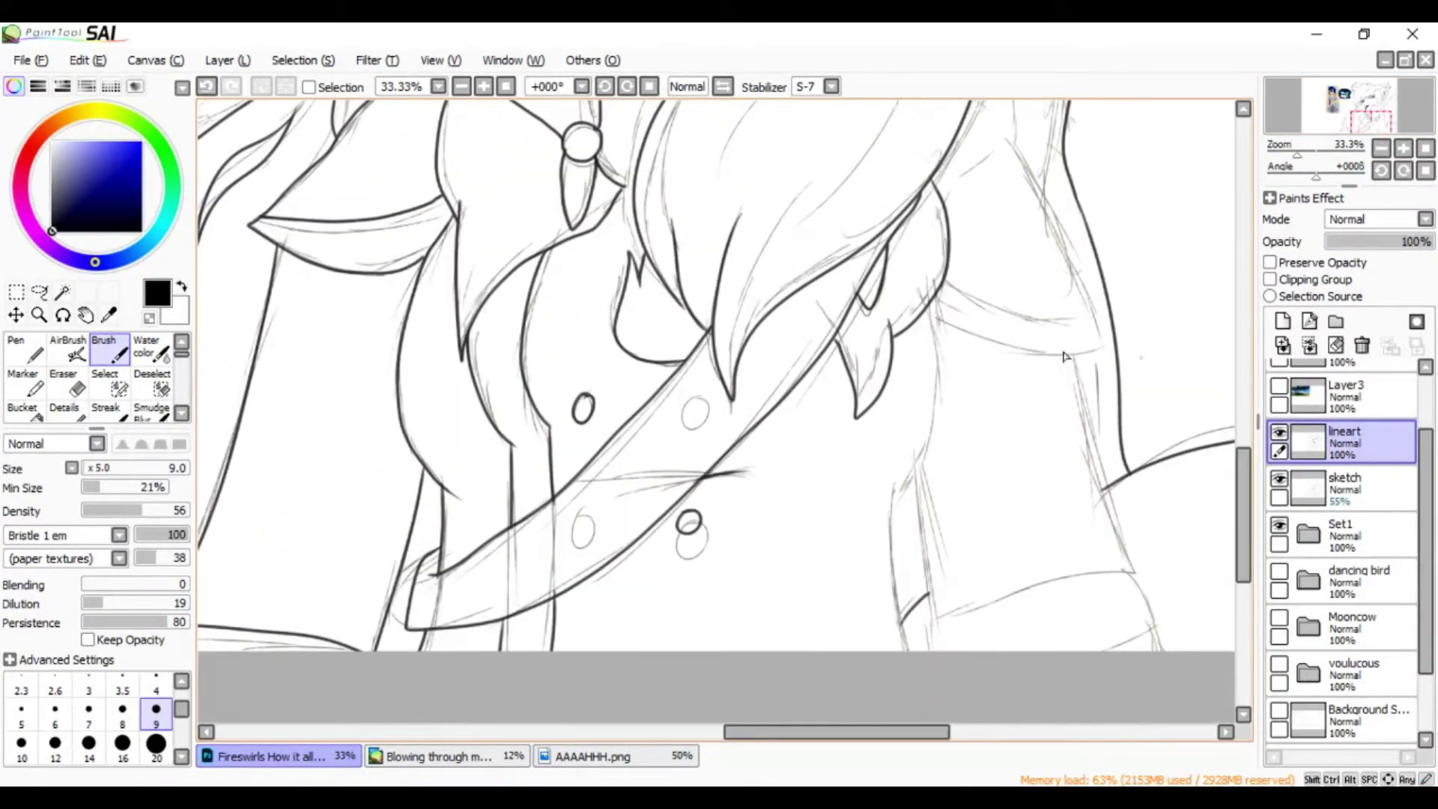
left_click_drag(905, 625, 743, 601)
left_click_drag(751, 458, 771, 593)
left_click_drag(771, 599, 966, 544)
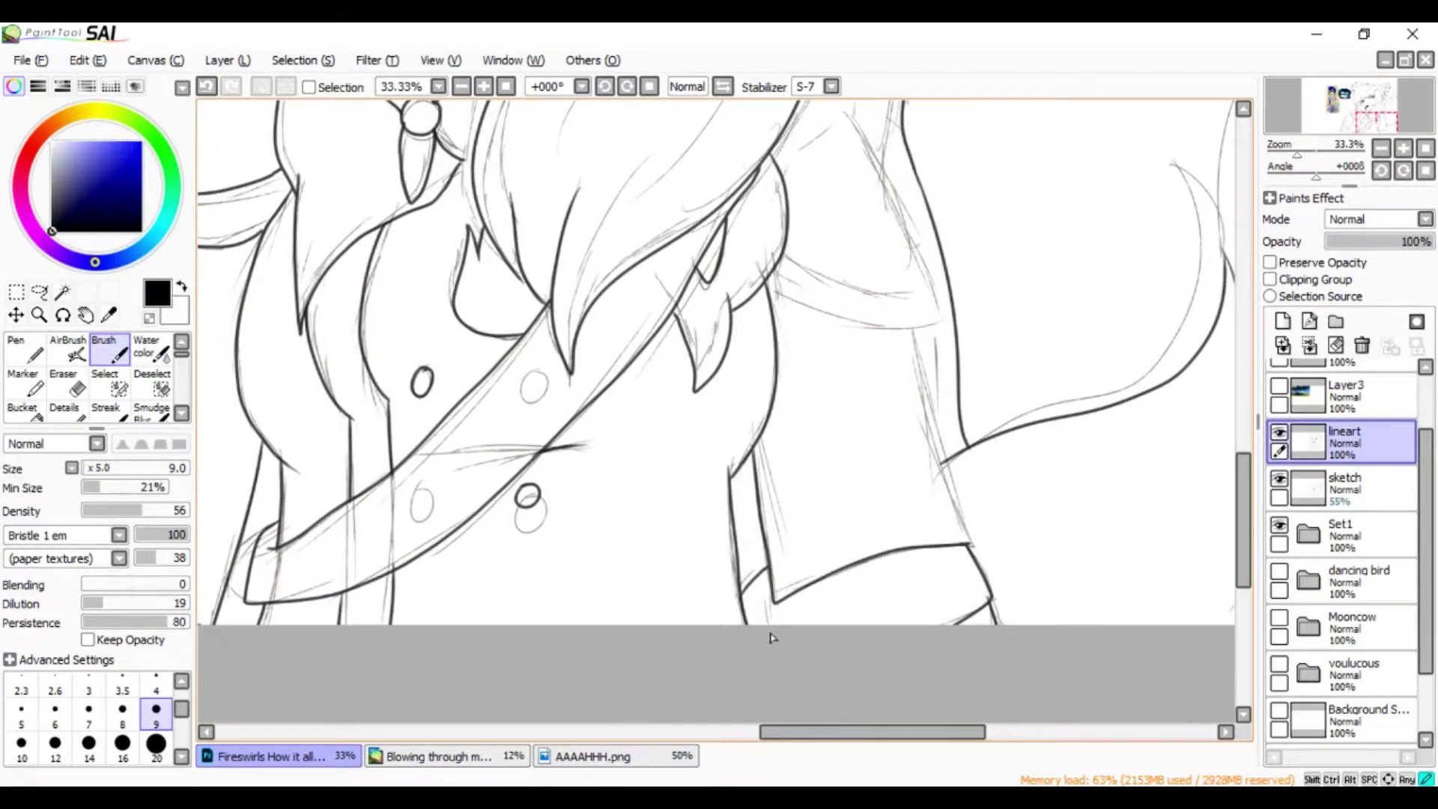
scroll(772, 637, "up", 2)
left_click_drag(1254, 487, 1254, 436)
left_click_drag(813, 332, 937, 586)
mouse_move(939, 596)
left_mouse_down()
mouse_move(768, 557)
mouse_move(917, 560)
left_mouse_up()
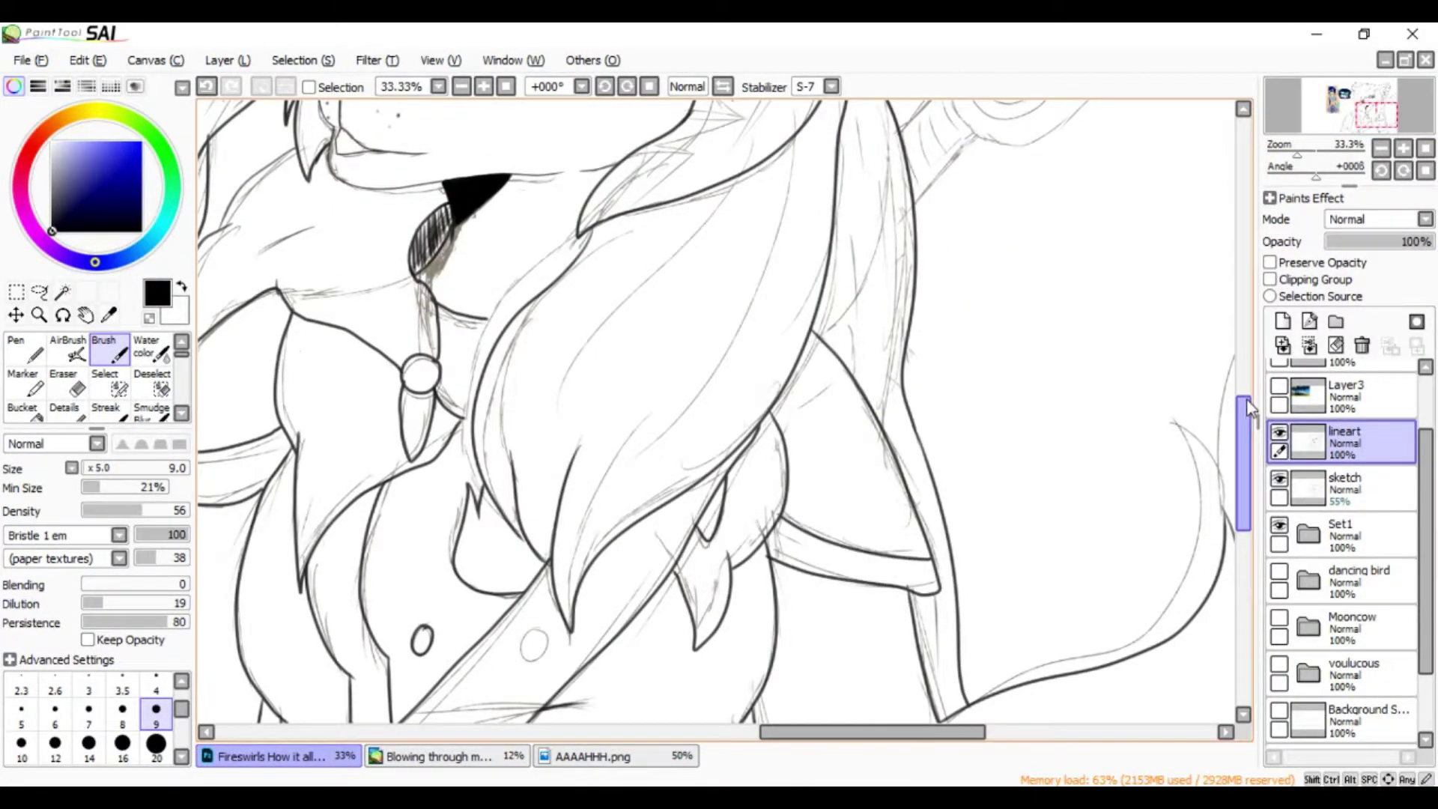
At 50% zoom, ink the hand and fingers gripping the staff, erasing an overlapping line
left_click(1381, 148)
left_click(1403, 150)
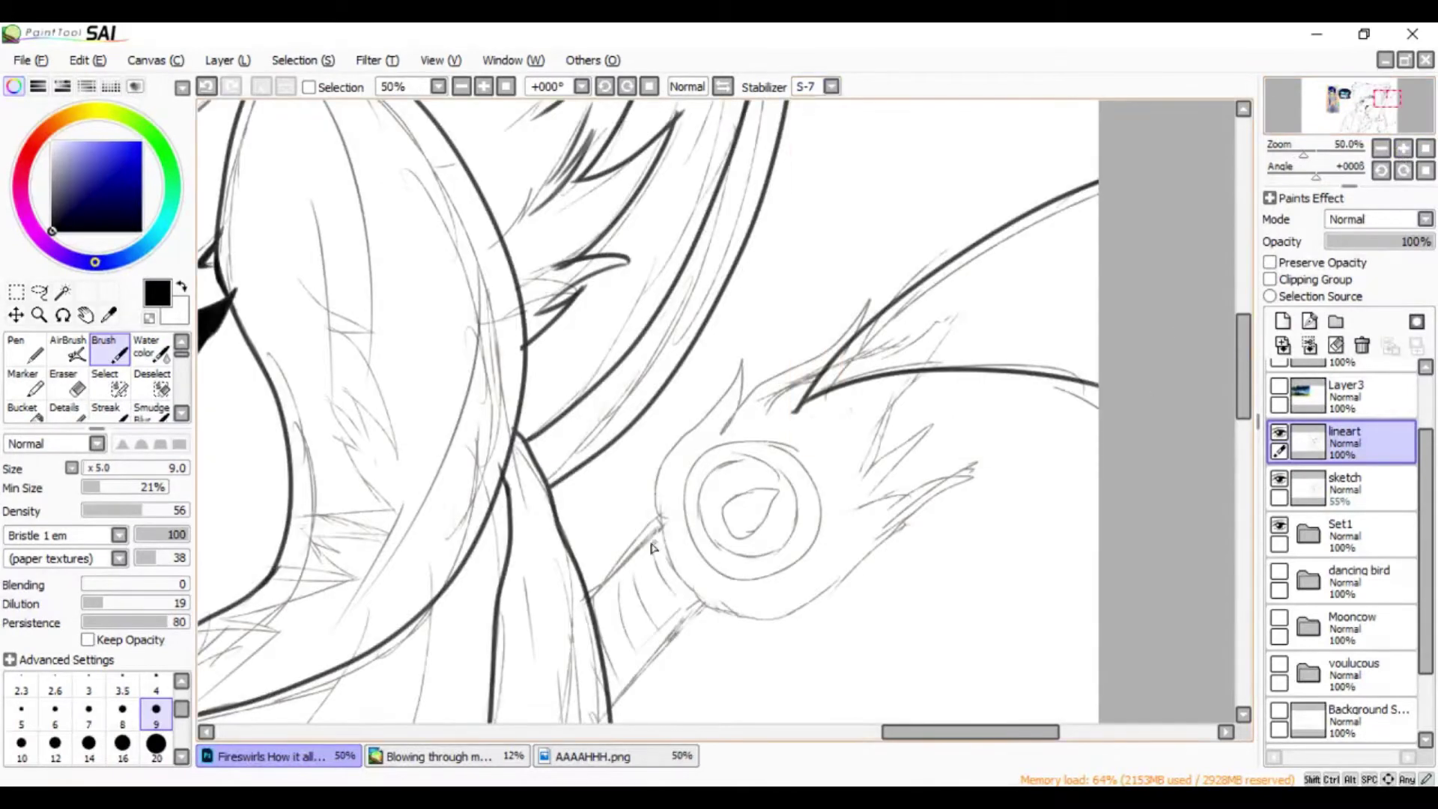
scroll(692, 593, "down", 1)
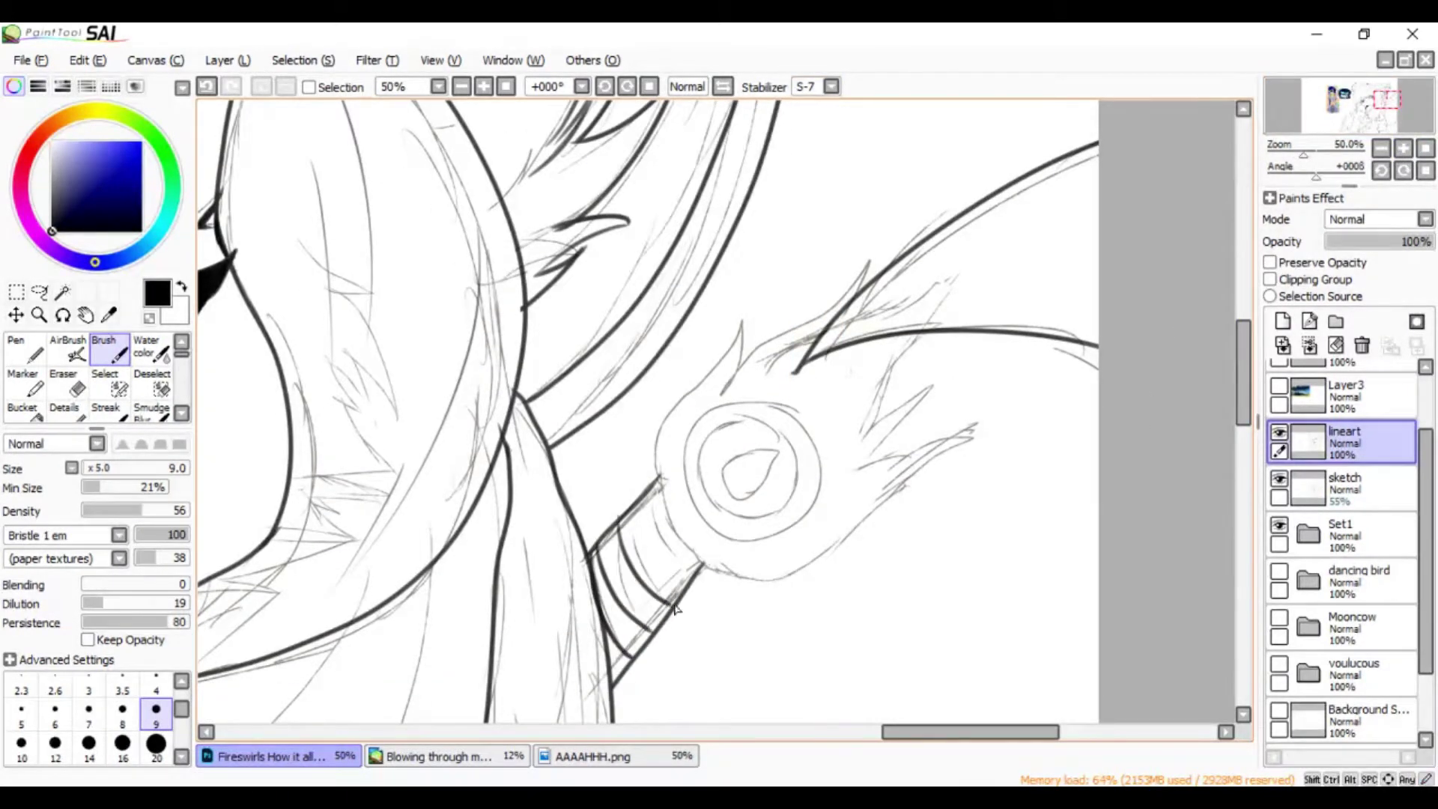
mouse_move(659, 479)
left_mouse_down()
mouse_move(853, 517)
mouse_move(958, 427)
left_mouse_up()
key("e")
left_click_drag(783, 374, 959, 329)
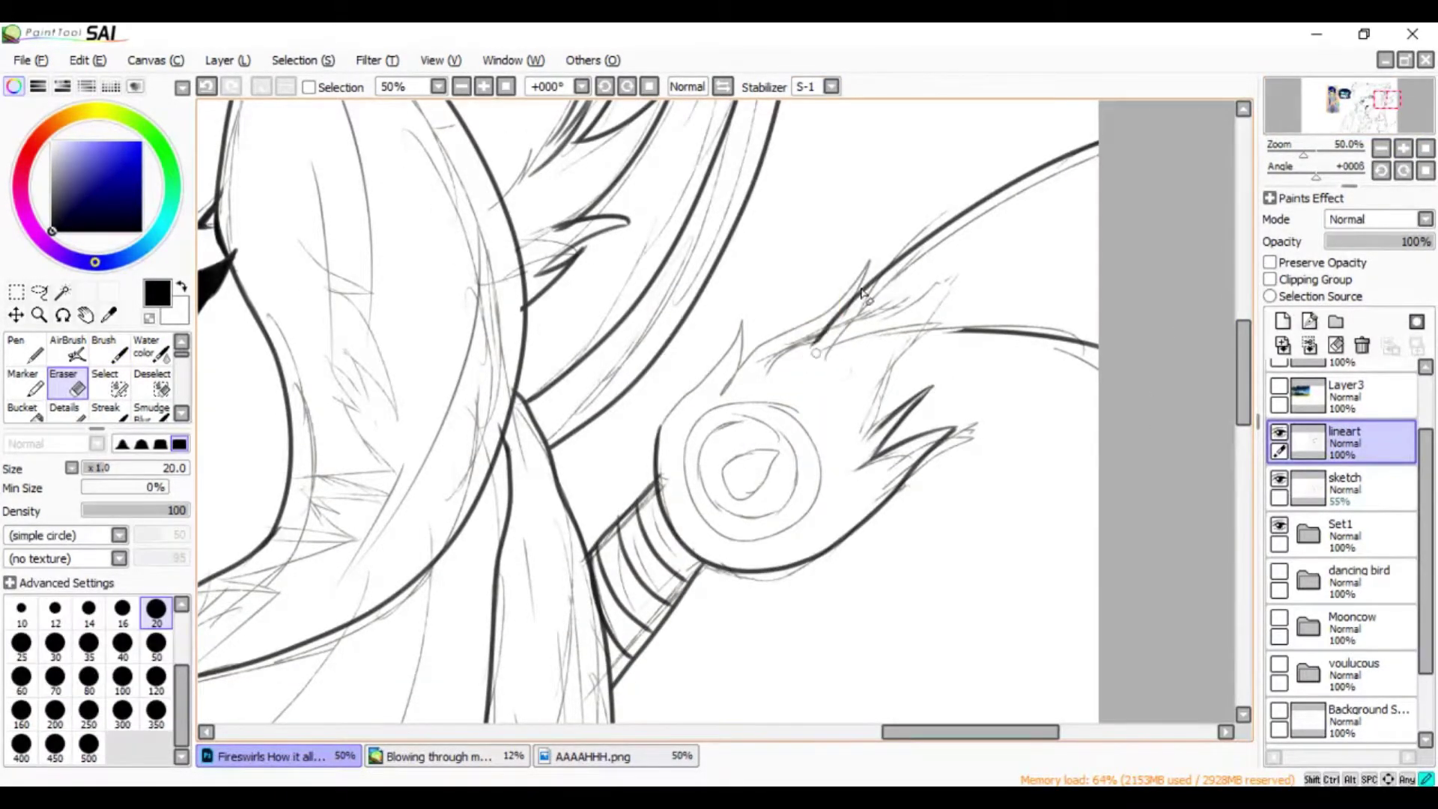
key("b")
mouse_move(720, 393)
left_mouse_down()
mouse_move(753, 311)
mouse_move(869, 262)
left_mouse_up()
left_click_drag(831, 352, 955, 276)
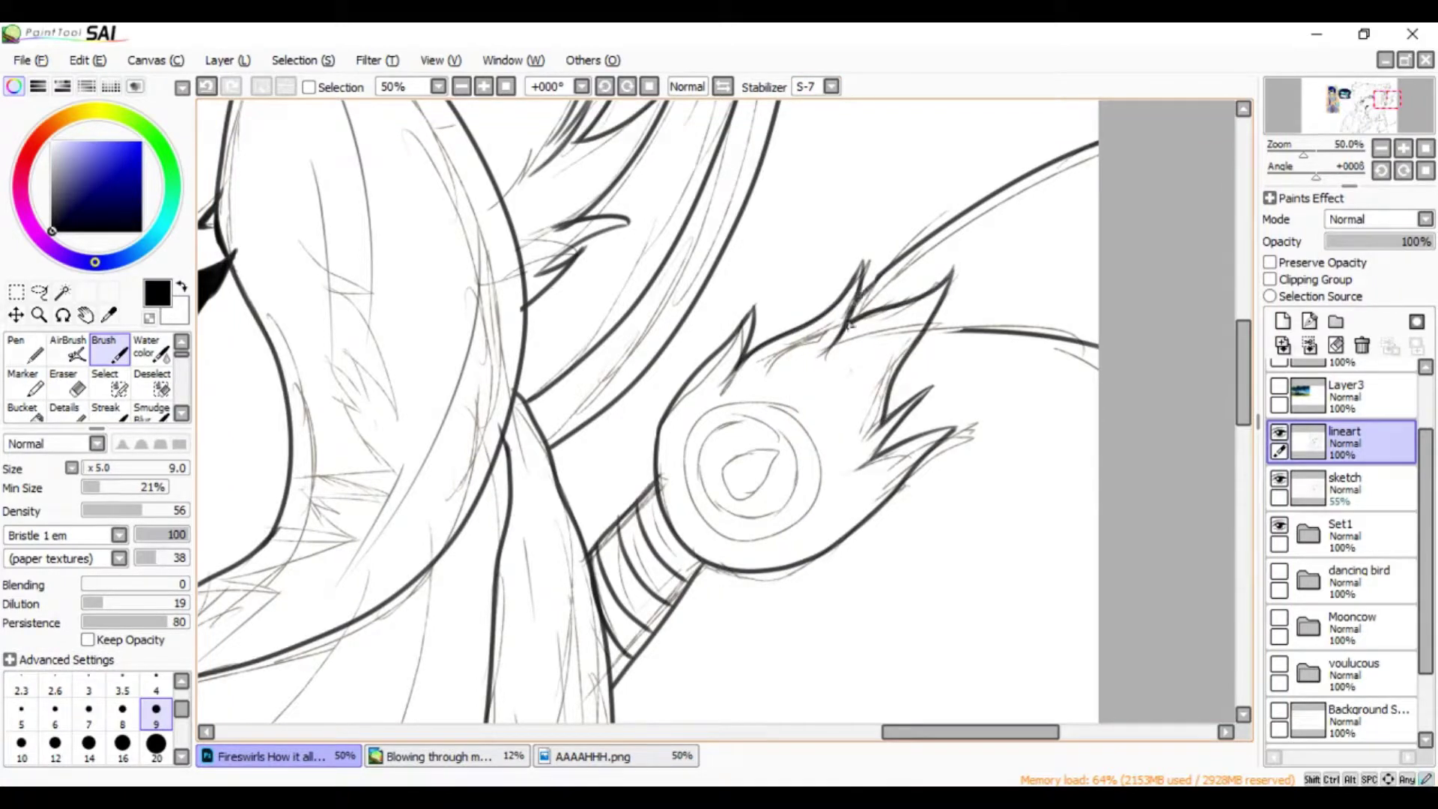
scroll(850, 323, "down", 4)
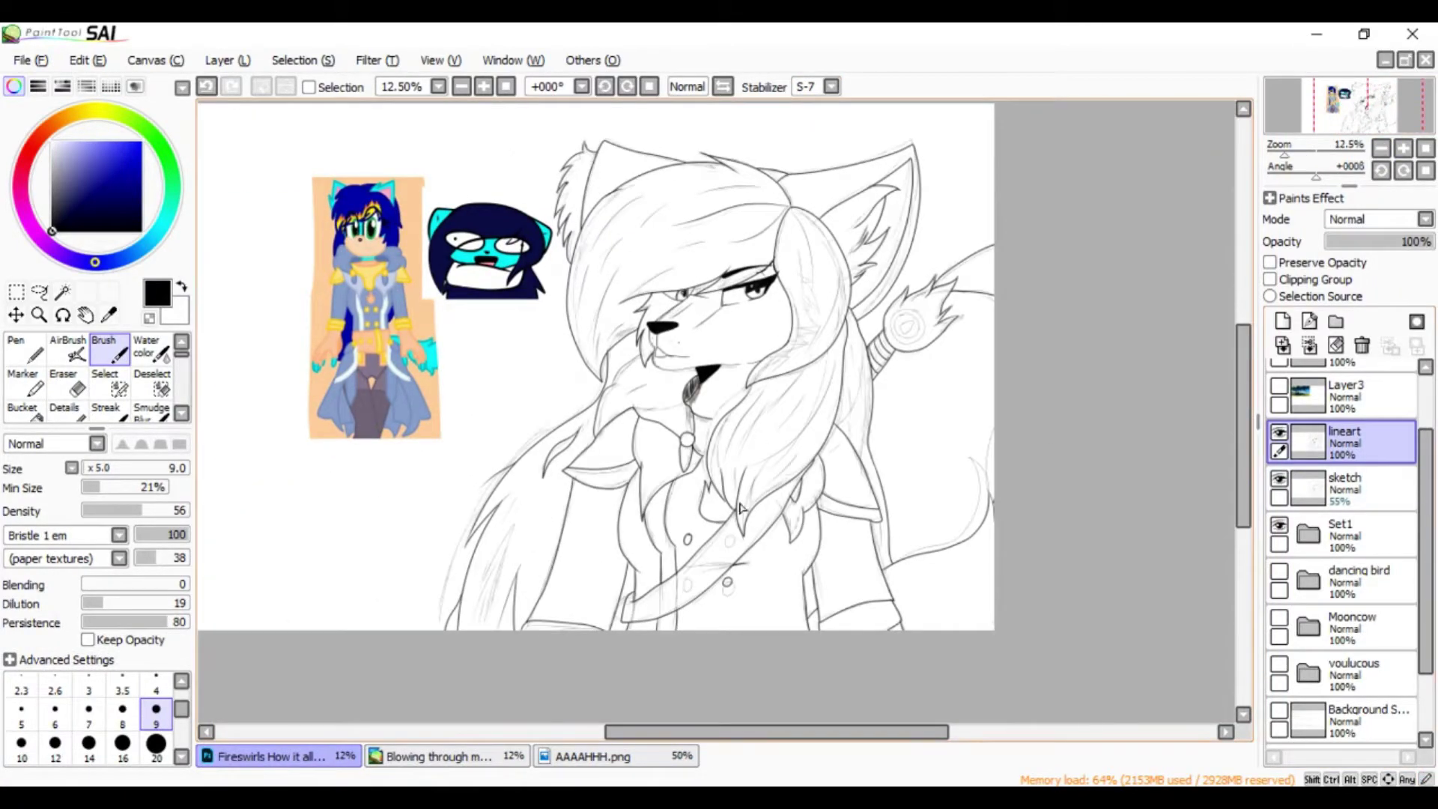
Hide and delete the sketch layer
key("ctrl+h")
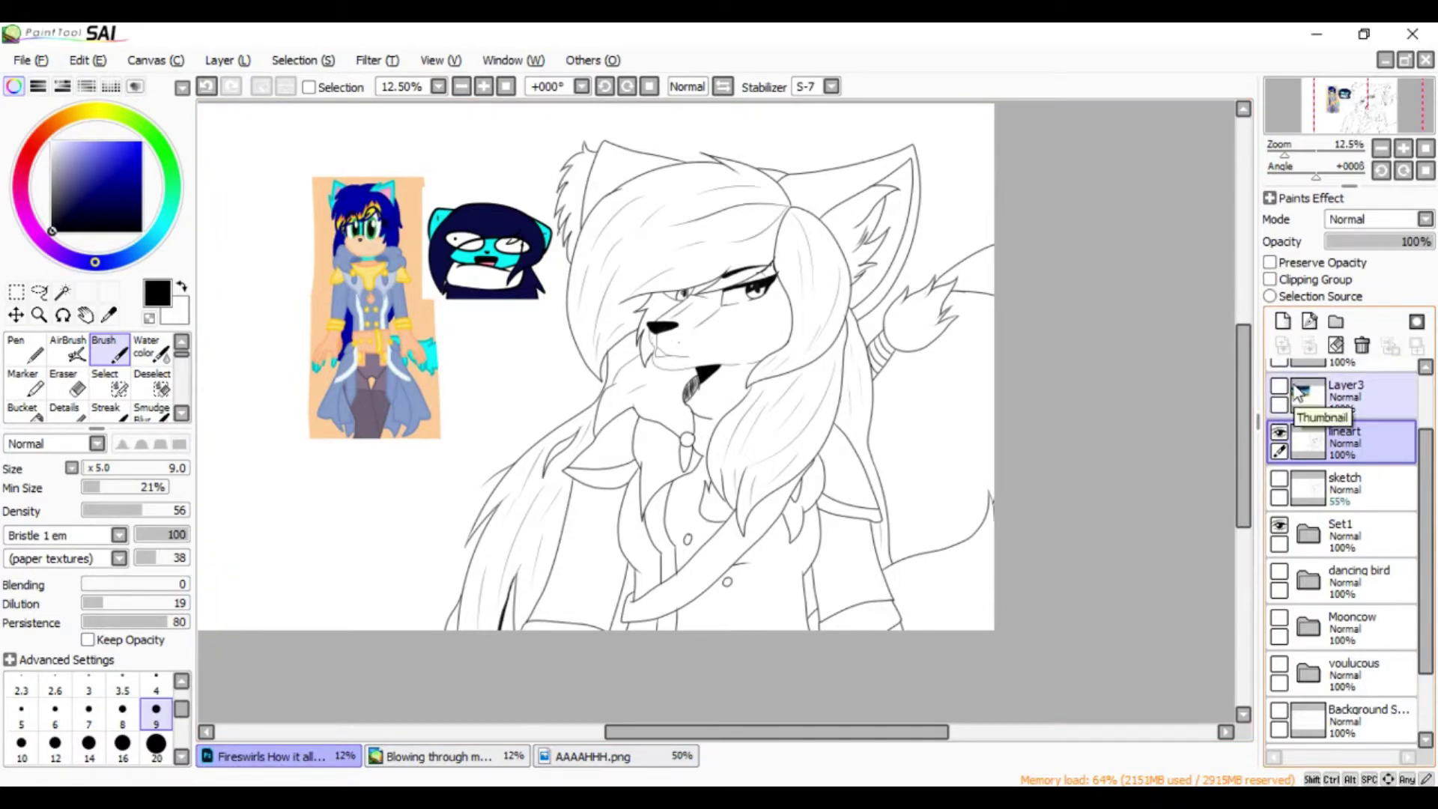
scroll(1160, 288, "up", 1)
left_click(1362, 345)
scroll(895, 468, "down", 1)
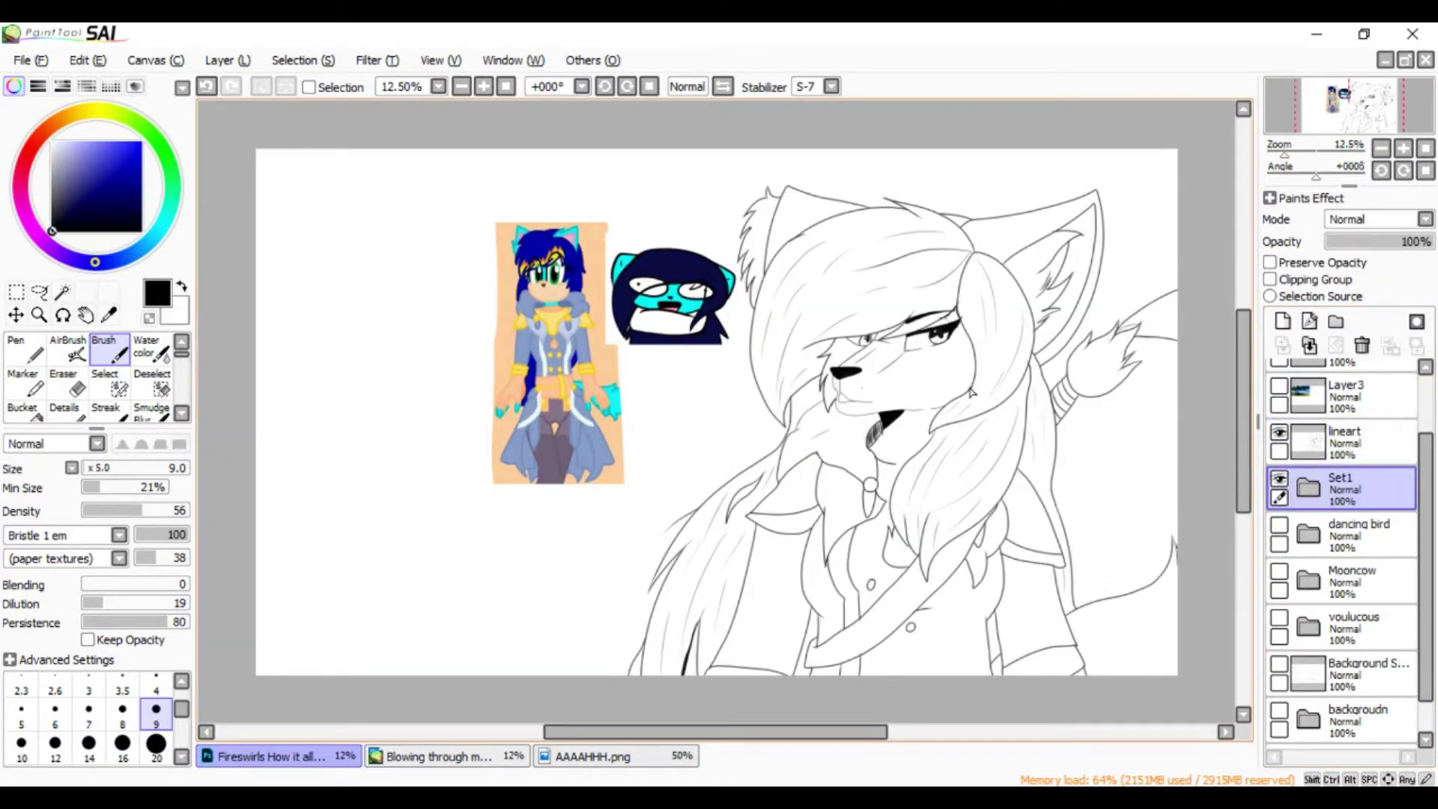
Rename the Set1 folder to 'Fireswirls'
double_click(1340, 477)
type("Fireswirls")
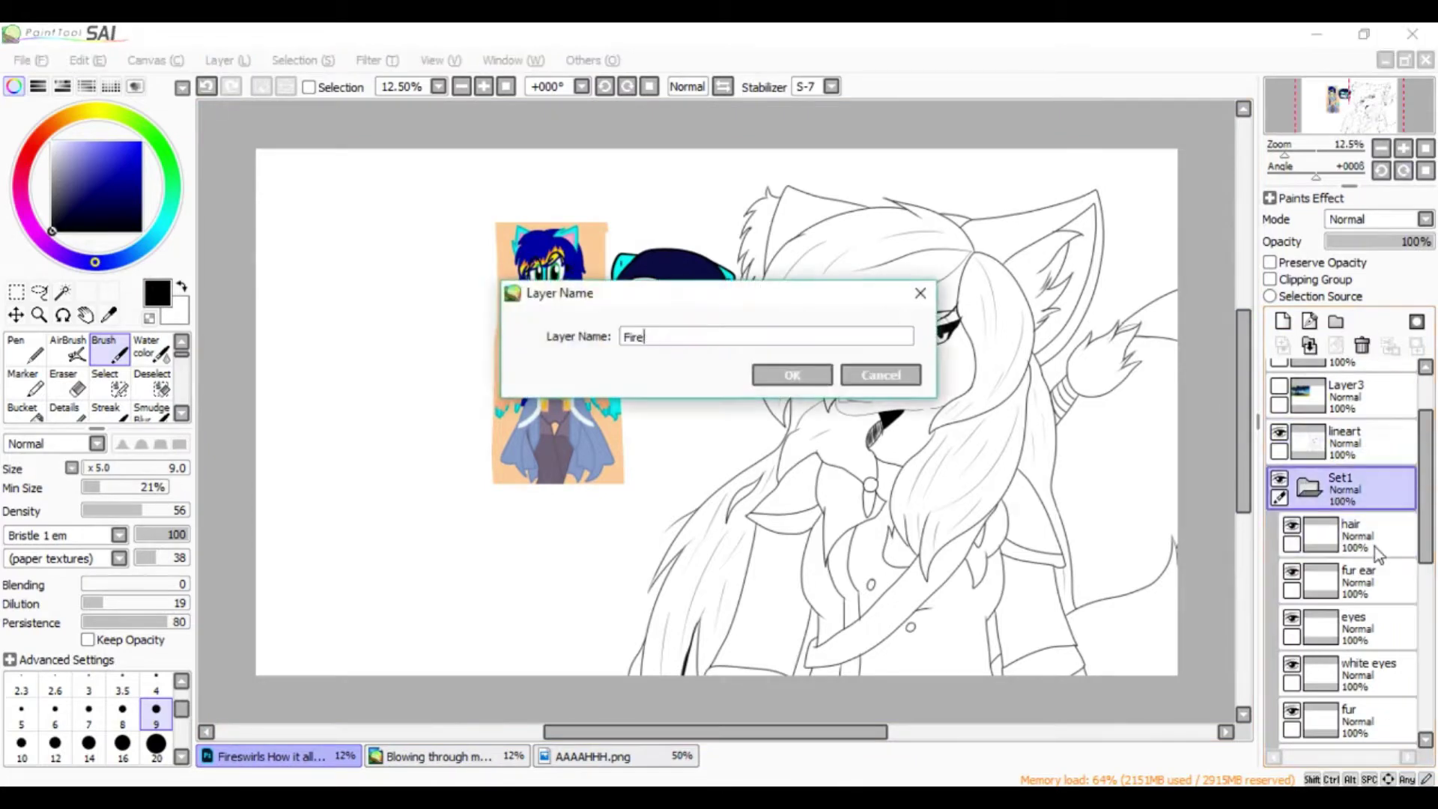
key("Return")
scroll(861, 292, "up", 1)
Expand the folder and select the hair's bangs, using lineart as reference
left_click(63, 291)
left_click(1344, 431)
left_click(861, 291)
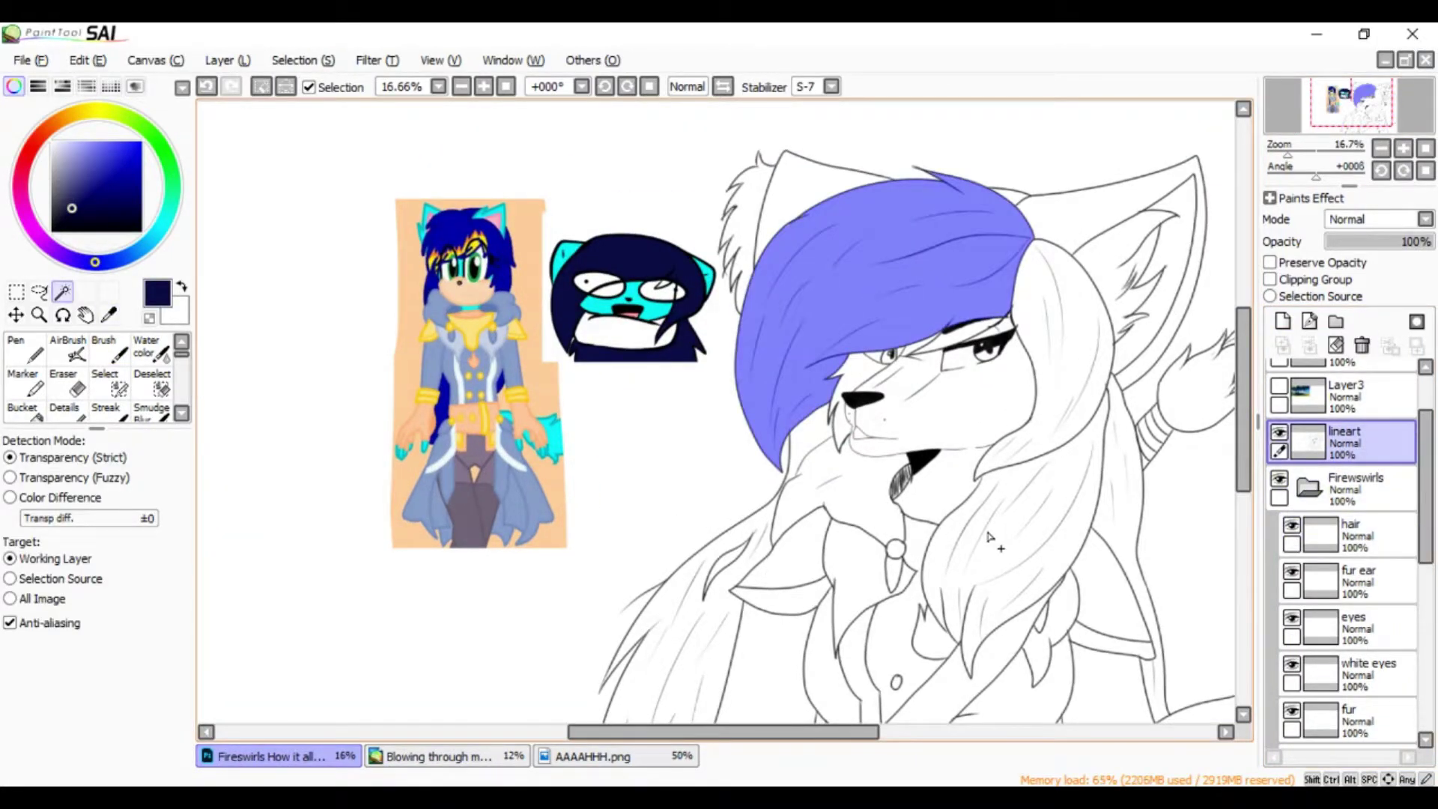
Add the remaining hair strands to the selection and fill them dark navy on the hair layer
scroll(987, 536, "down", 2)
left_click(1094, 419)
key("s")
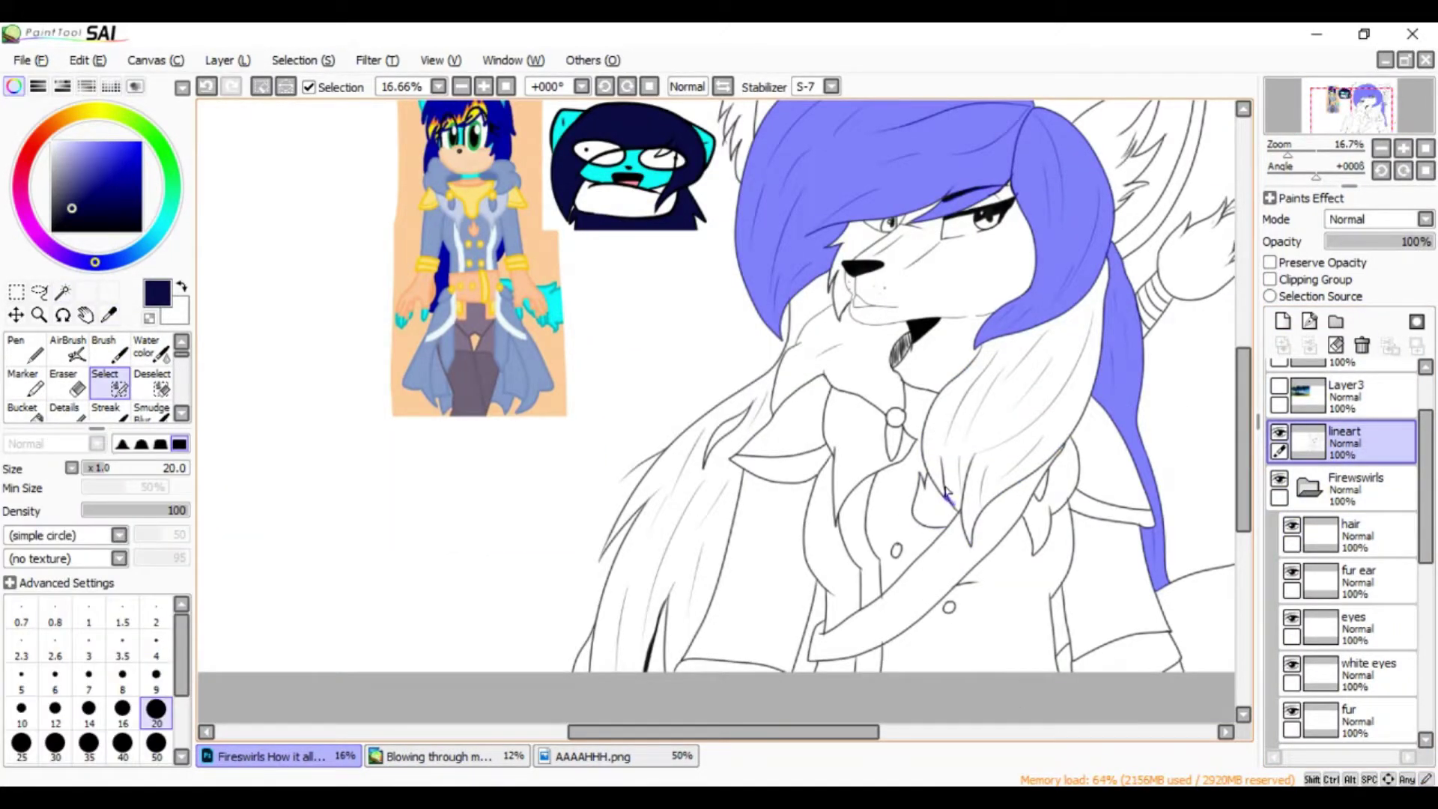
left_click(674, 486)
left_click(831, 87)
left_click(812, 419)
left_click(1348, 533)
scroll(1079, 382, "up", 1)
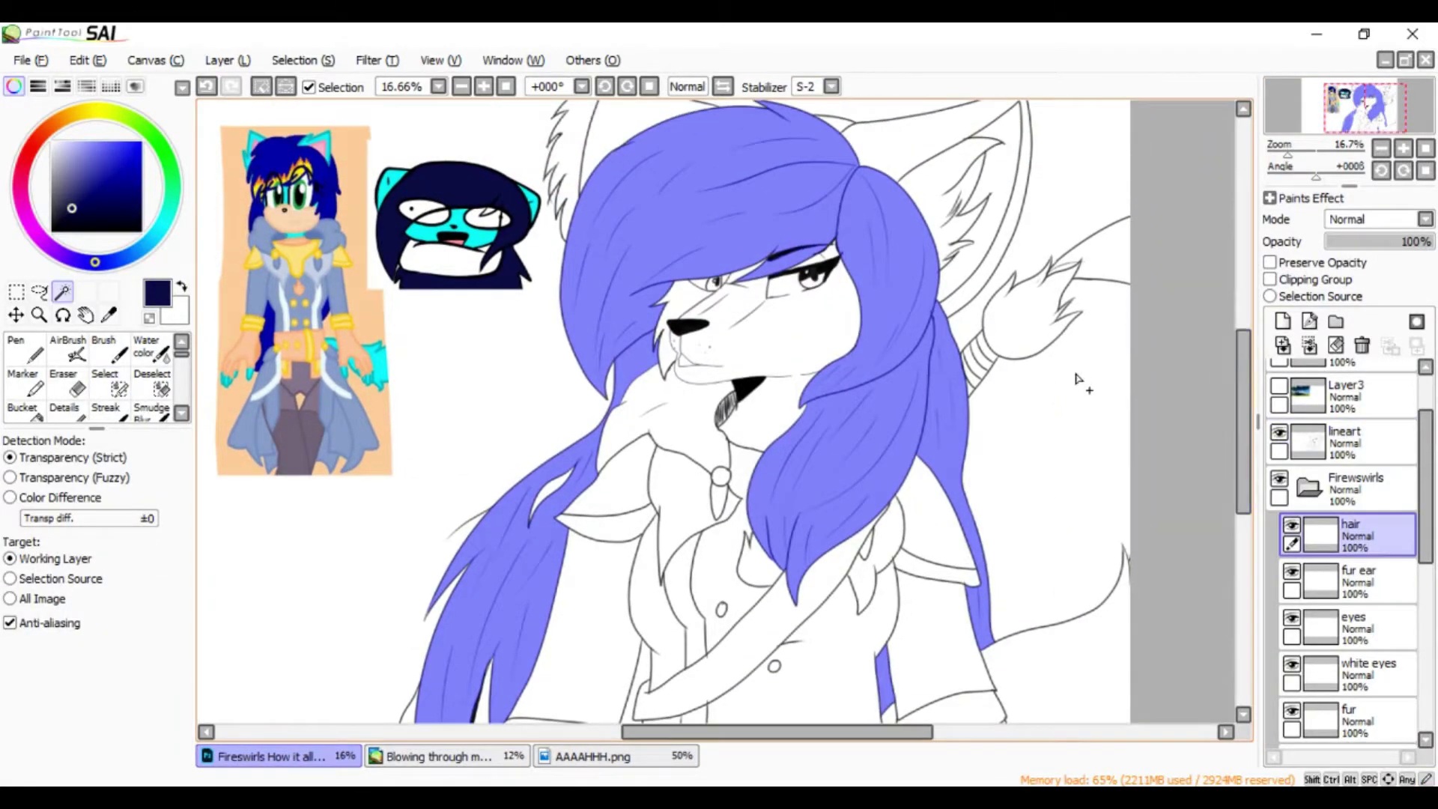
key("ctrl+f")
key("ctrl+d")
Shrink the brush to size 20 and fill the gap at the bottom of the hair
key("b")
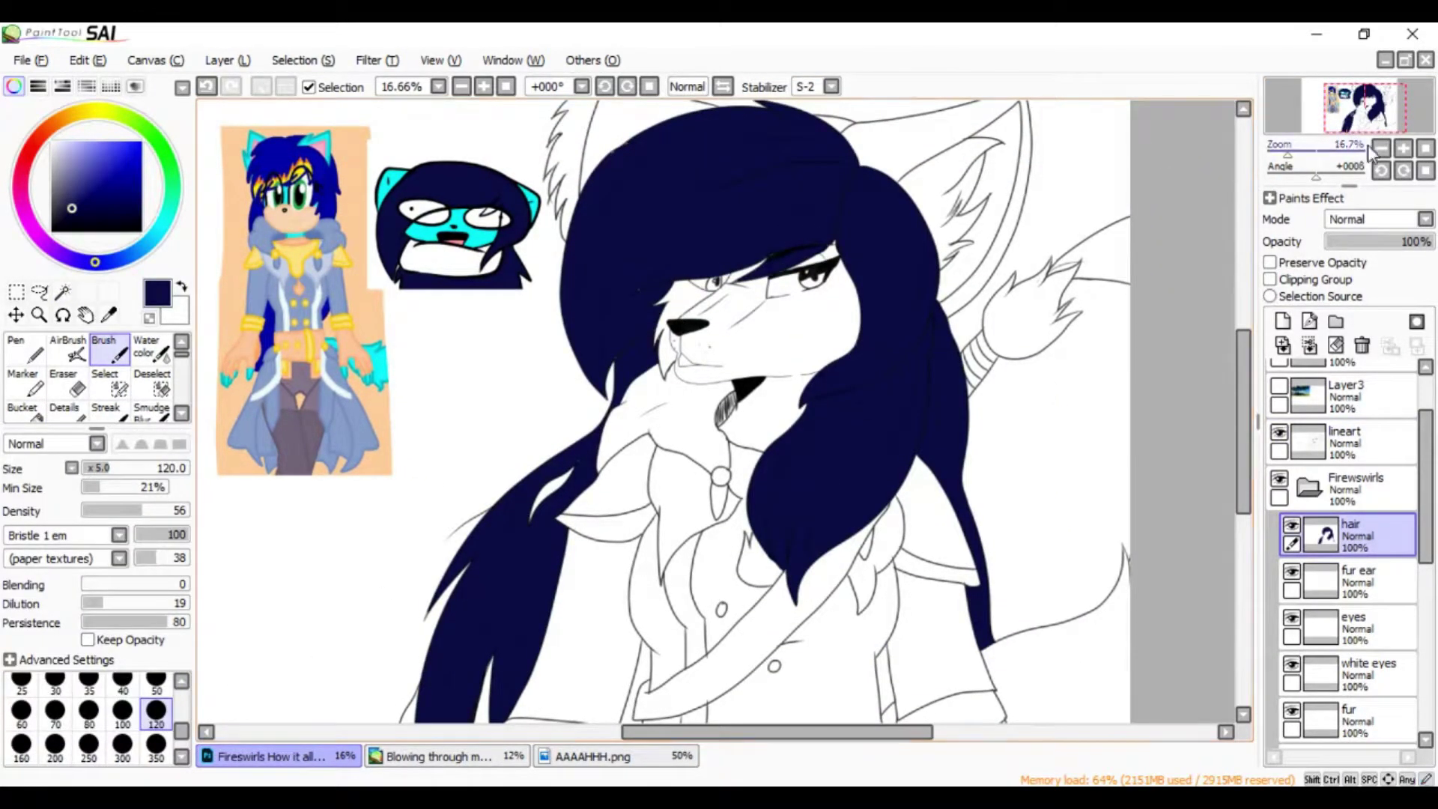
key("ctrl+plus")
key("bracketleft")
key("bracketleft")
key("bracketleft")
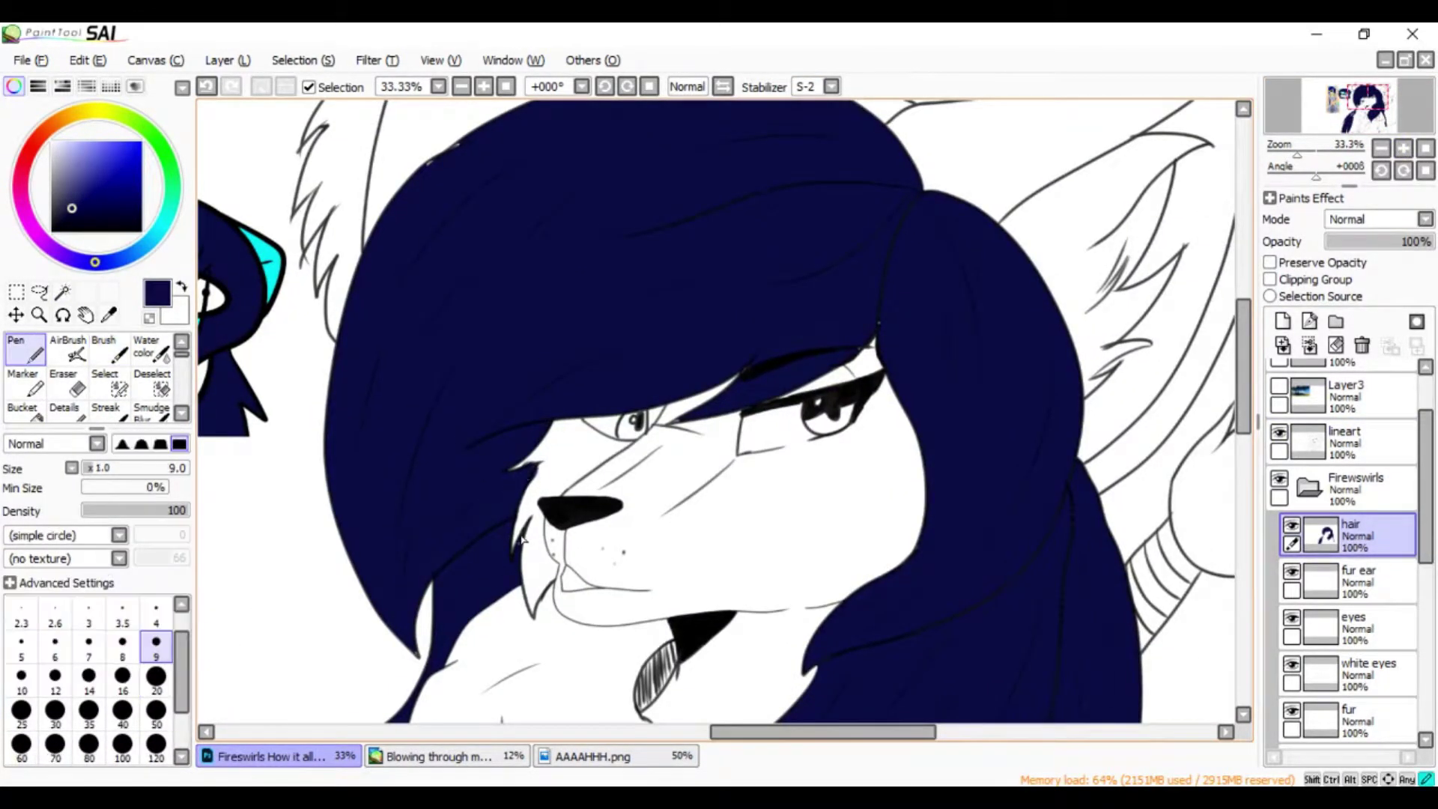
key("bracketleft")
key("bracketleft")
key("bracketleft")
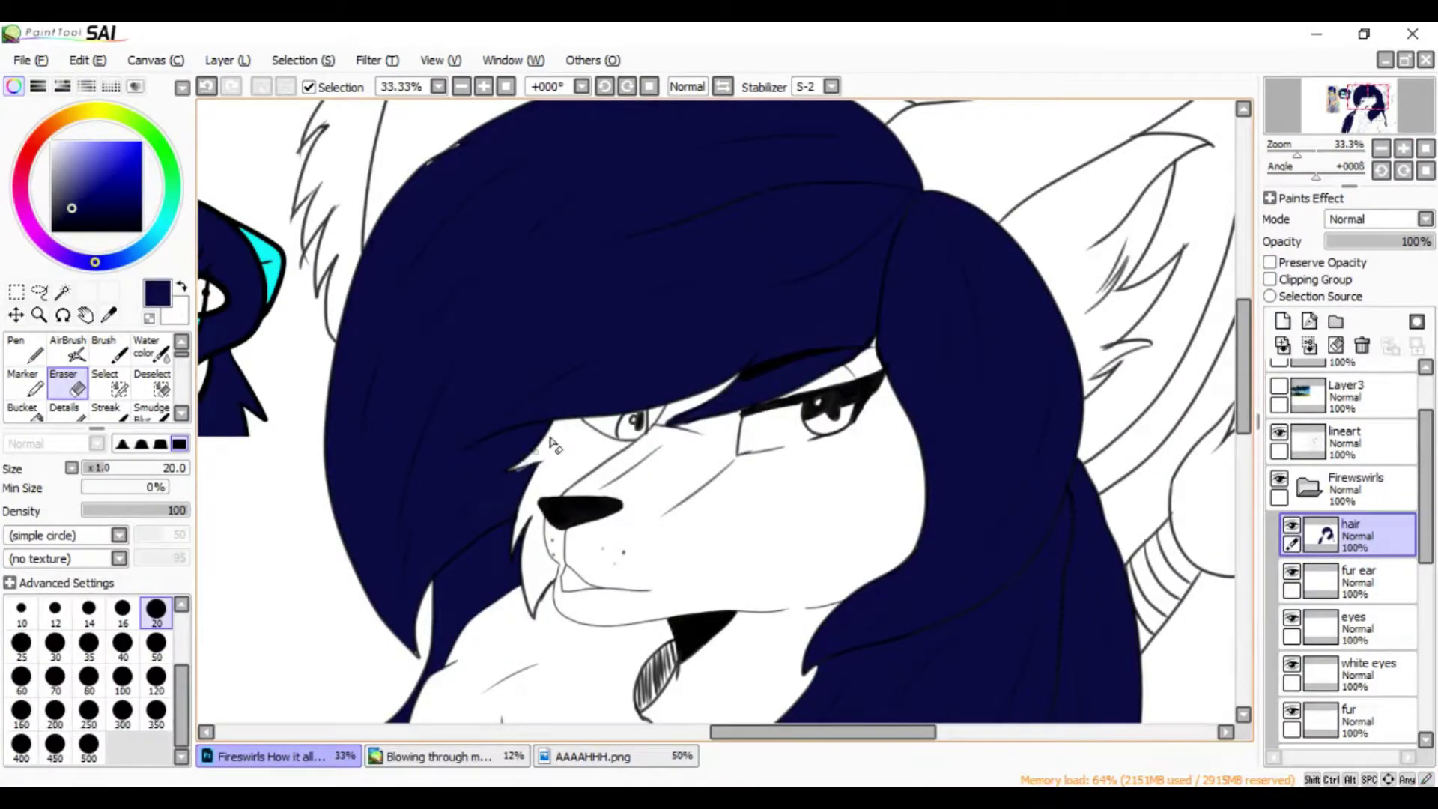
key("ctrl+minus")
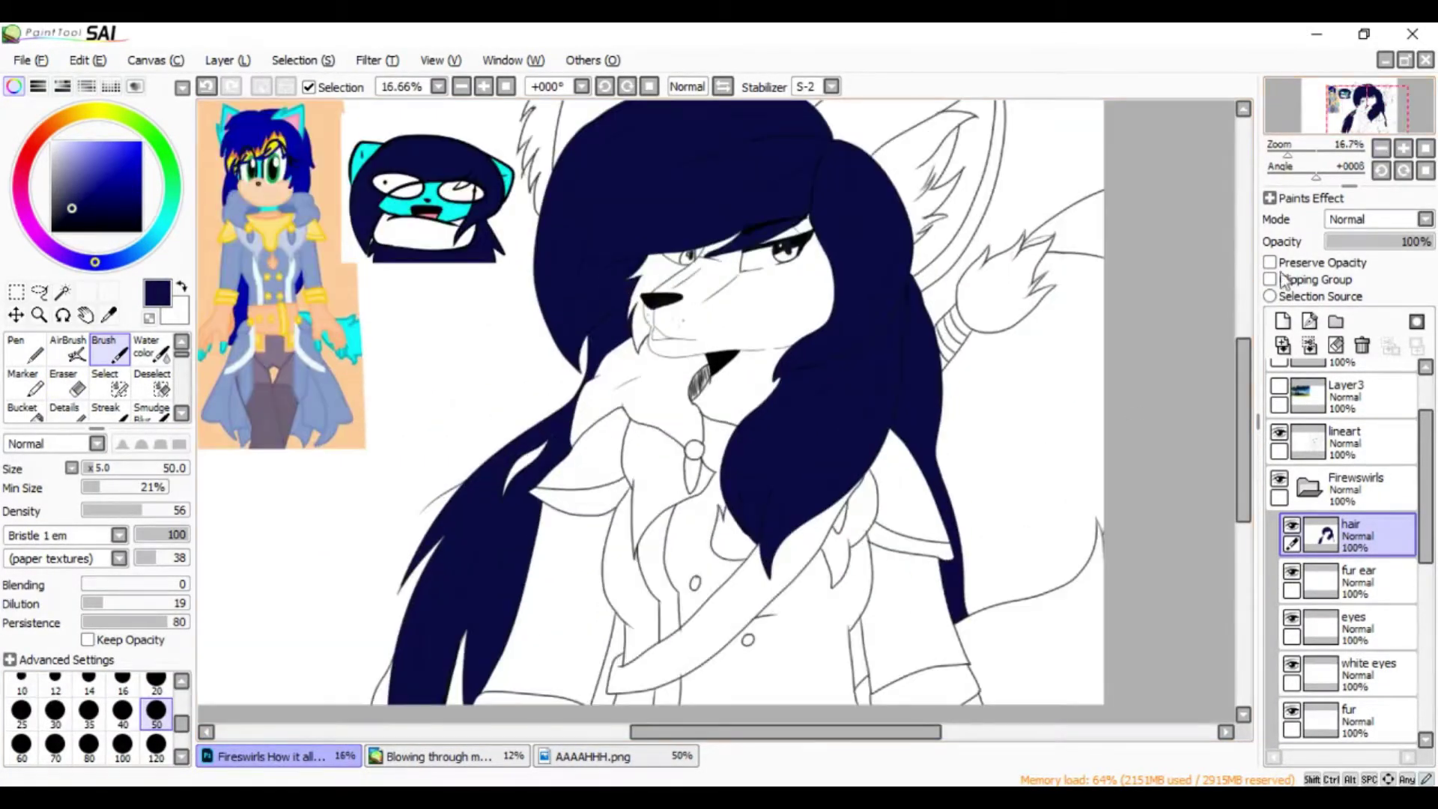
key("g")
left_click(611, 695)
key("b")
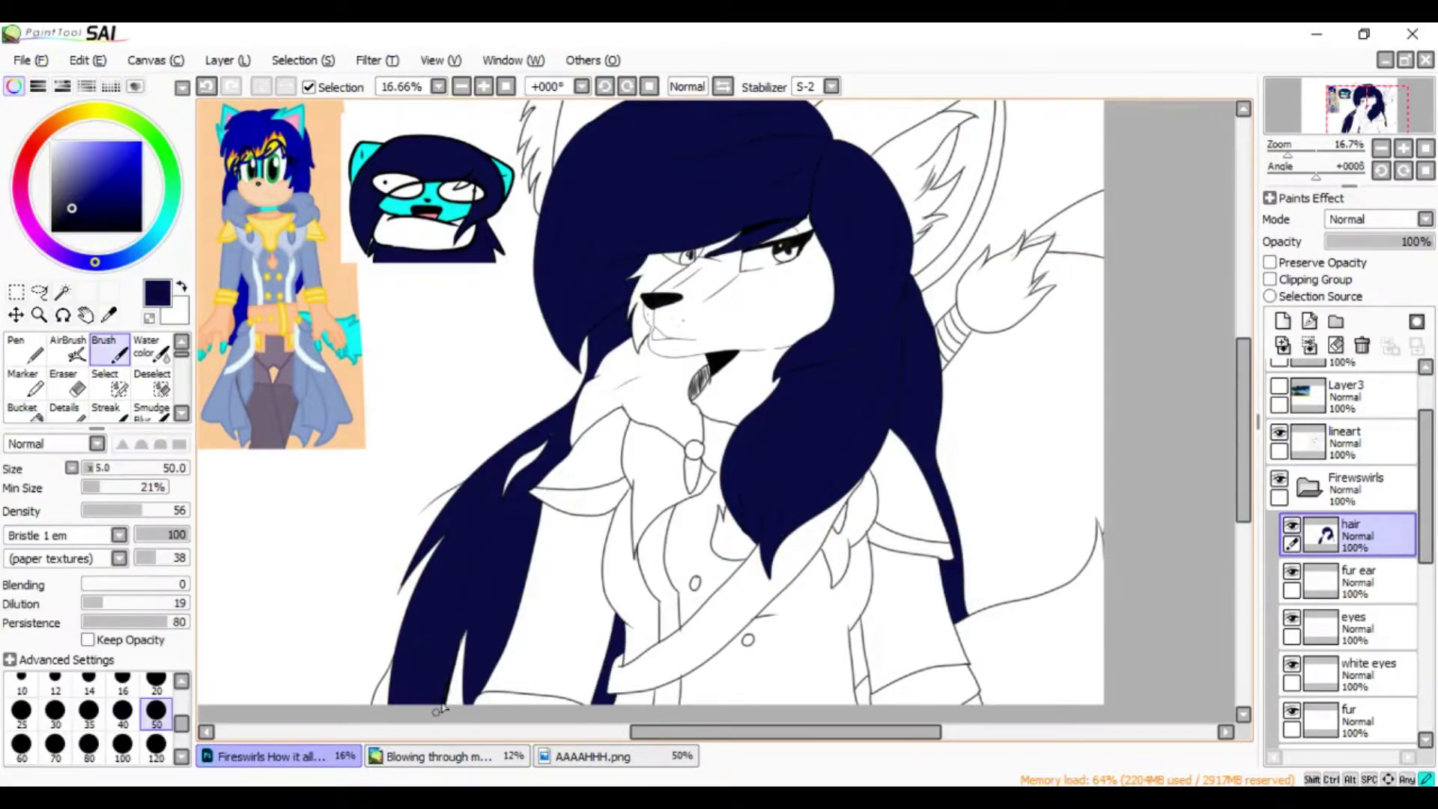
Make the skin layer the fill target, with the Bucket tool ready for peach
left_click(1355, 580)
scroll(1385, 123, "up", 1)
scroll(1385, 123, "down", 1)
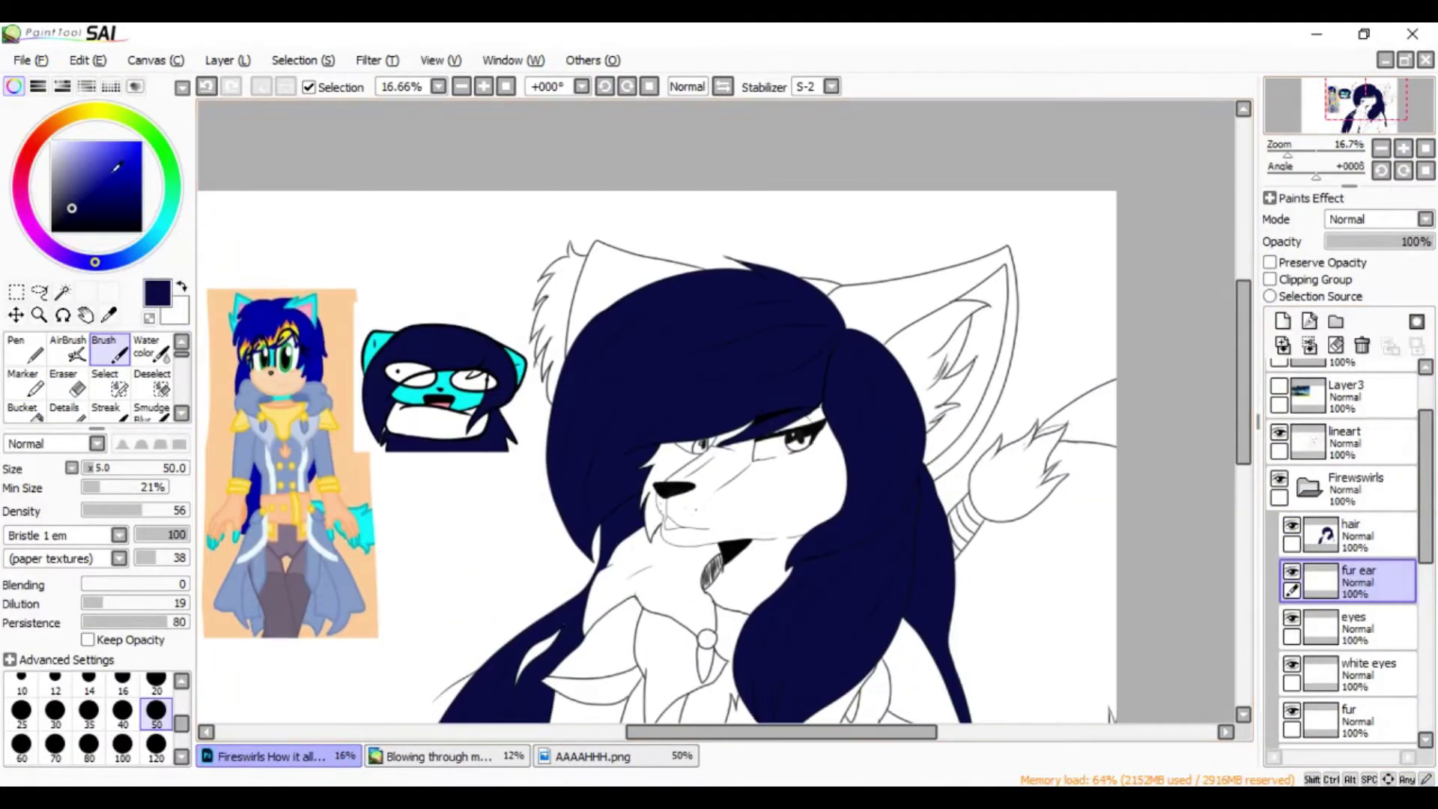
scroll(1348, 555, "down", 3)
left_click(1348, 535)
key("g")
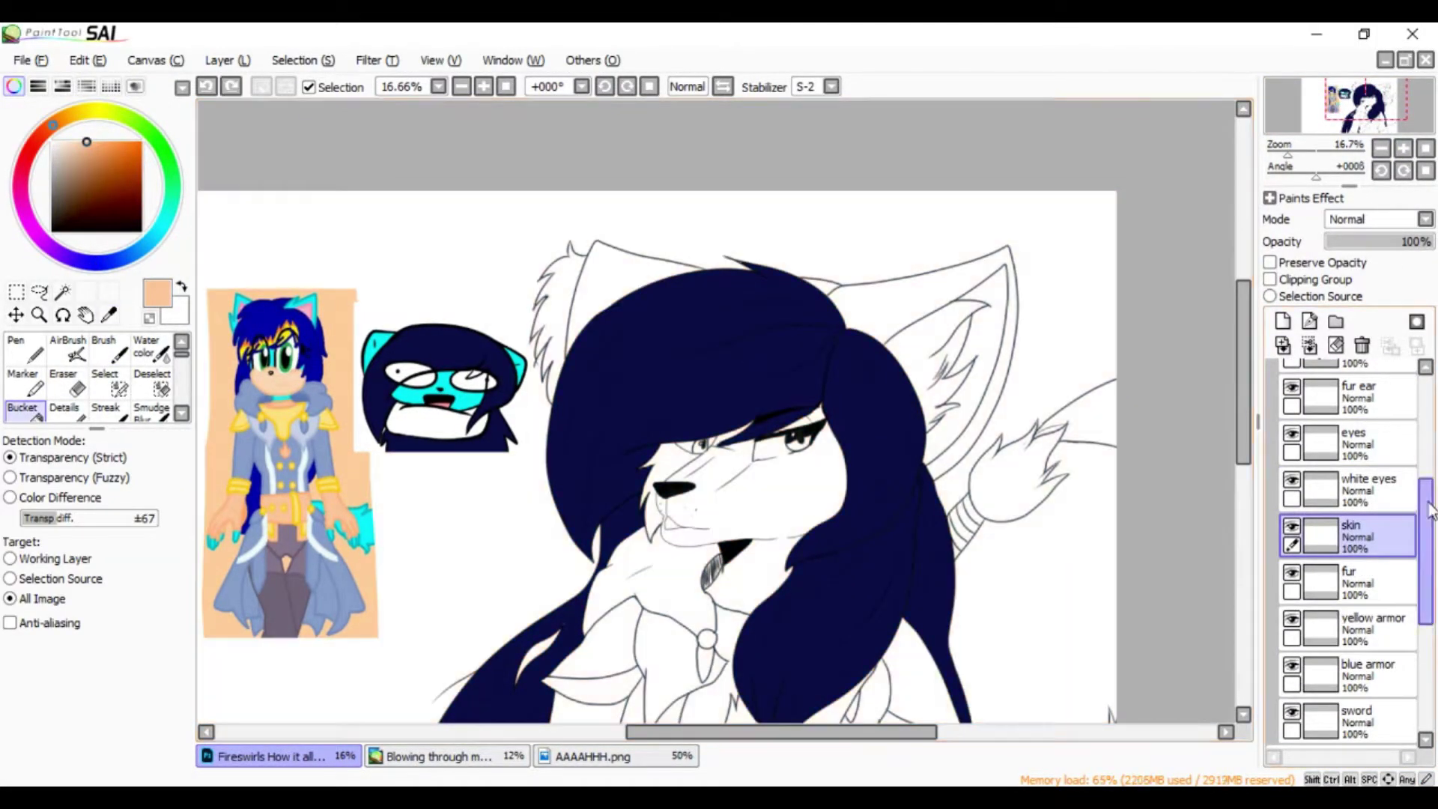
scroll(1348, 524, "up", 3)
Magic-wand select the inner right ear from the lineart layer
left_click(1344, 416)
key("n")
scroll(1191, 267, "up", 1)
key("s")
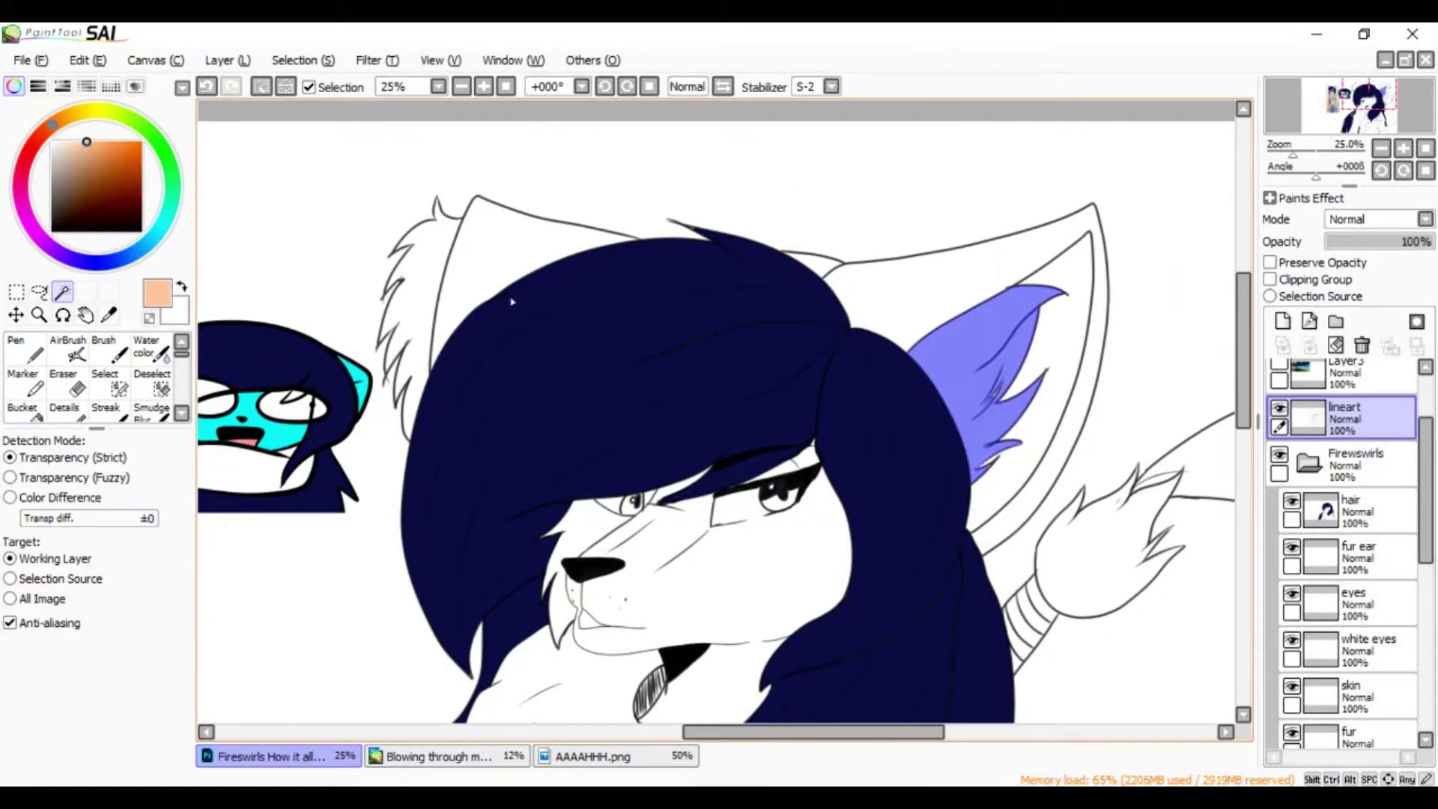
key("ctrl+d")
key("w")
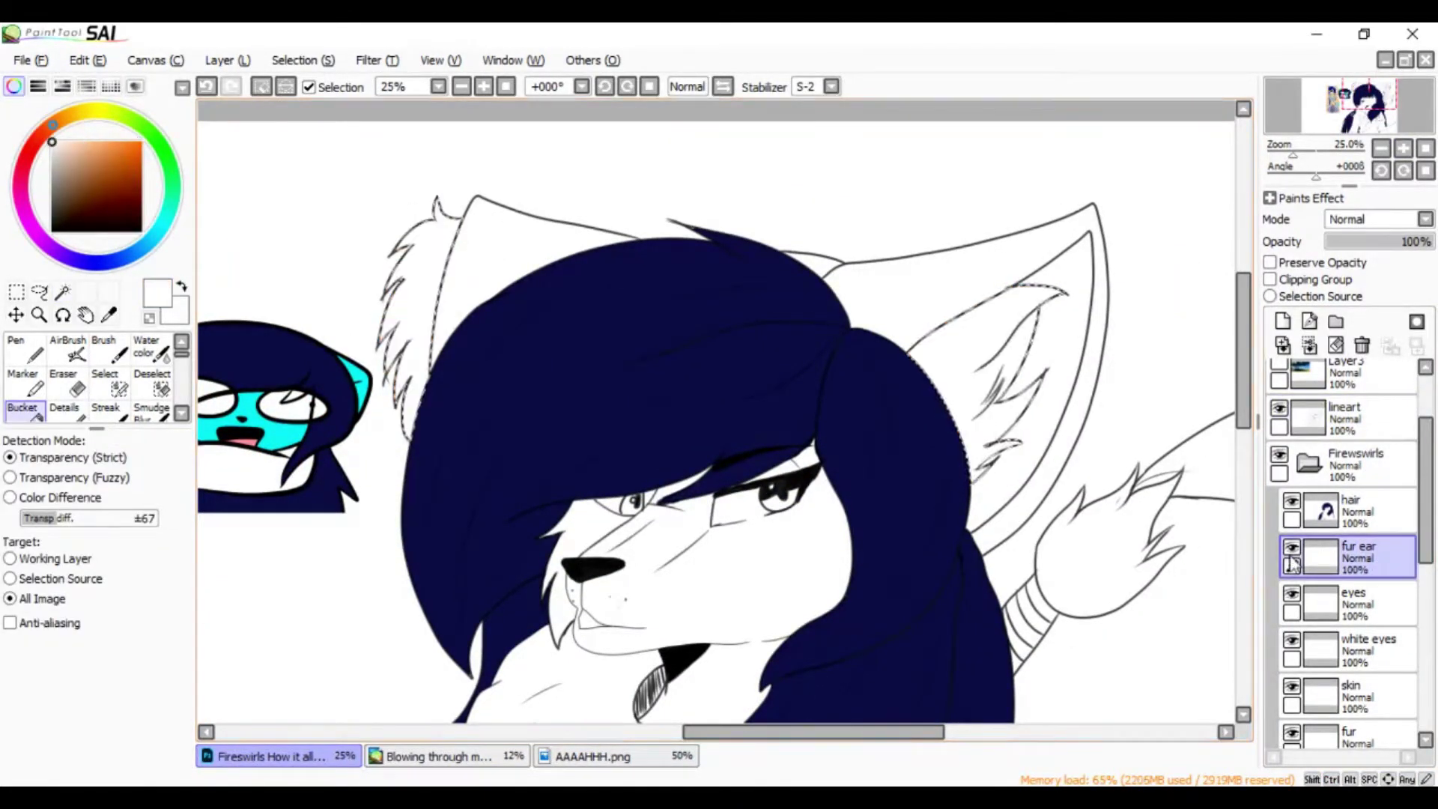
scroll(1348, 562, "down", 1)
left_click(1054, 344)
scroll(674, 412, "down", 1)
scroll(673, 411, "up", 1)
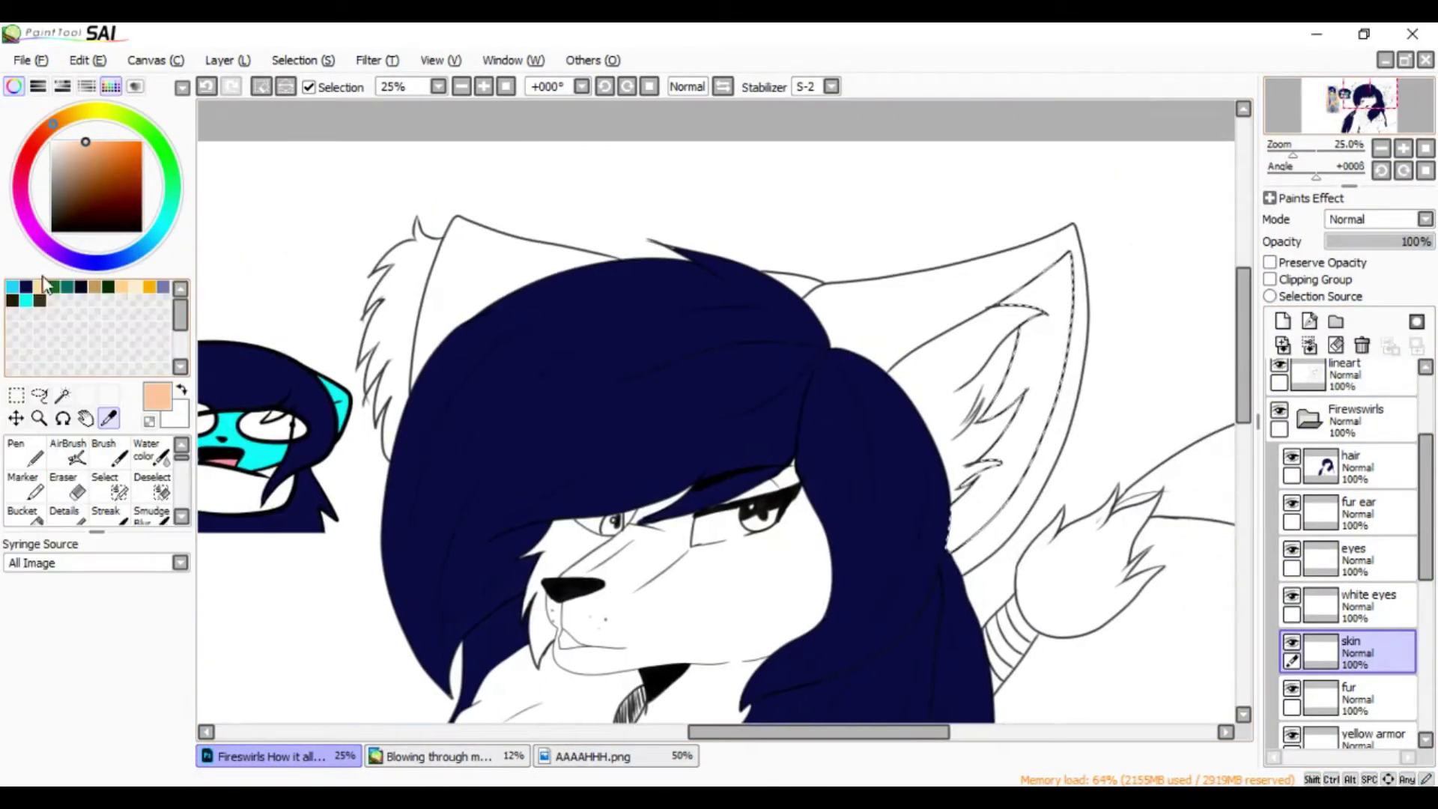
Sample the peach and navy colours while working on the fur ear layer
key("b")
left_click(1033, 389)
scroll(1049, 449, "down", 1)
left_click(1359, 456)
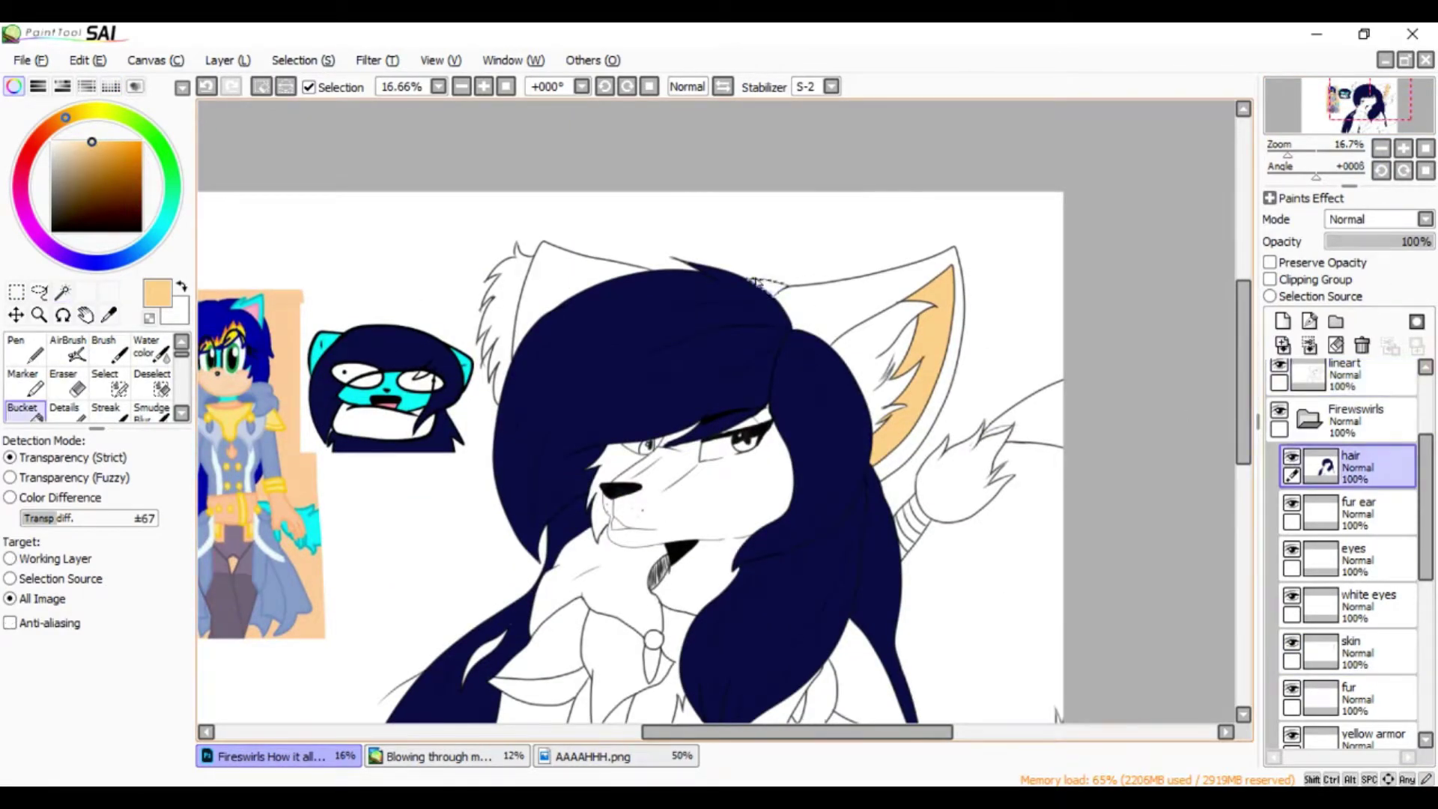
left_click(768, 288, "alt")
scroll(1426, 561, "down", 2)
scroll(733, 494, "up", 2)
Select both eyes and fill the eye whites white
left_click(140, 142)
left_click(105, 382)
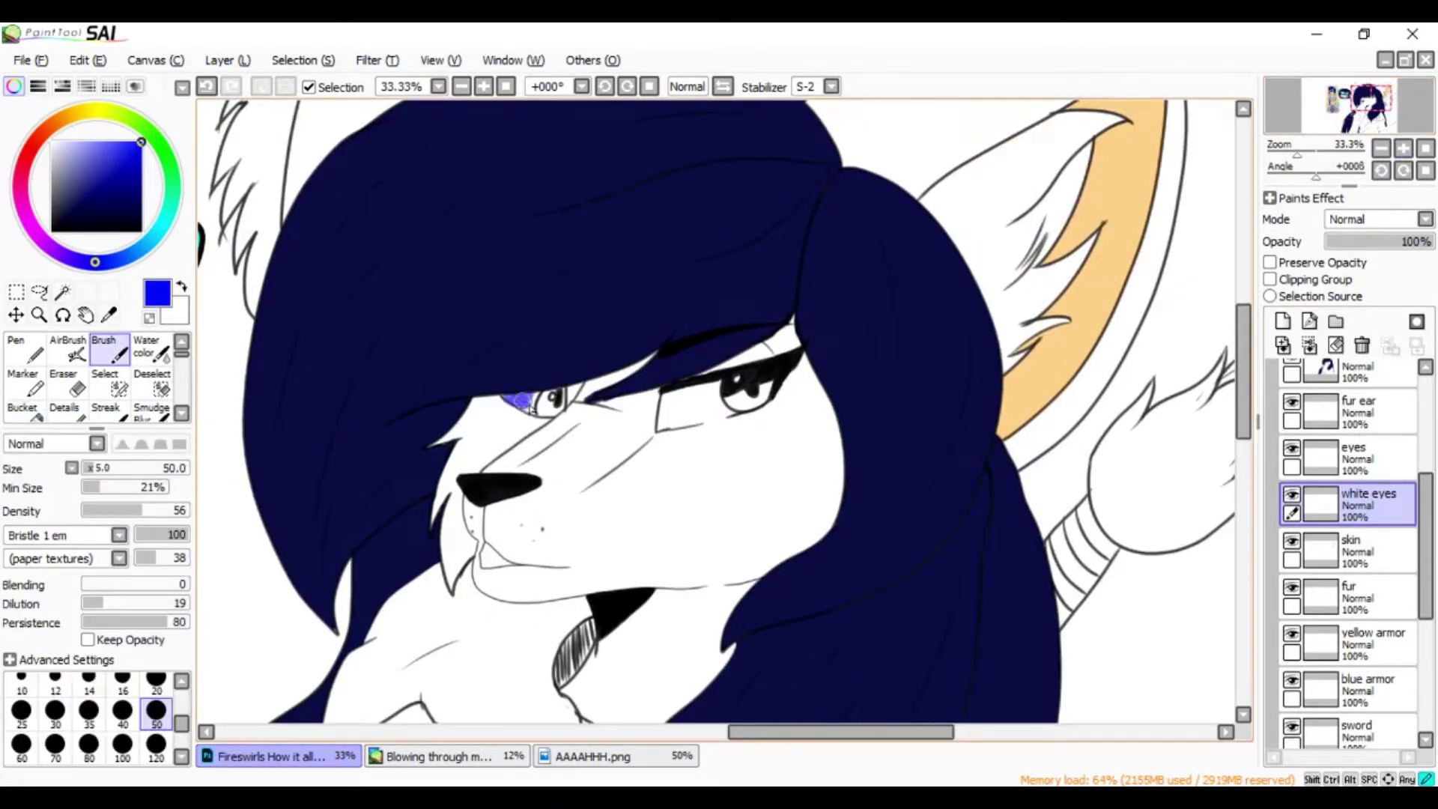
left_click_drag(517, 397, 539, 412)
left_click(1344, 415)
left_click(700, 421)
left_click(63, 291)
left_click(1347, 647)
left_click(749, 389)
left_click(53, 143)
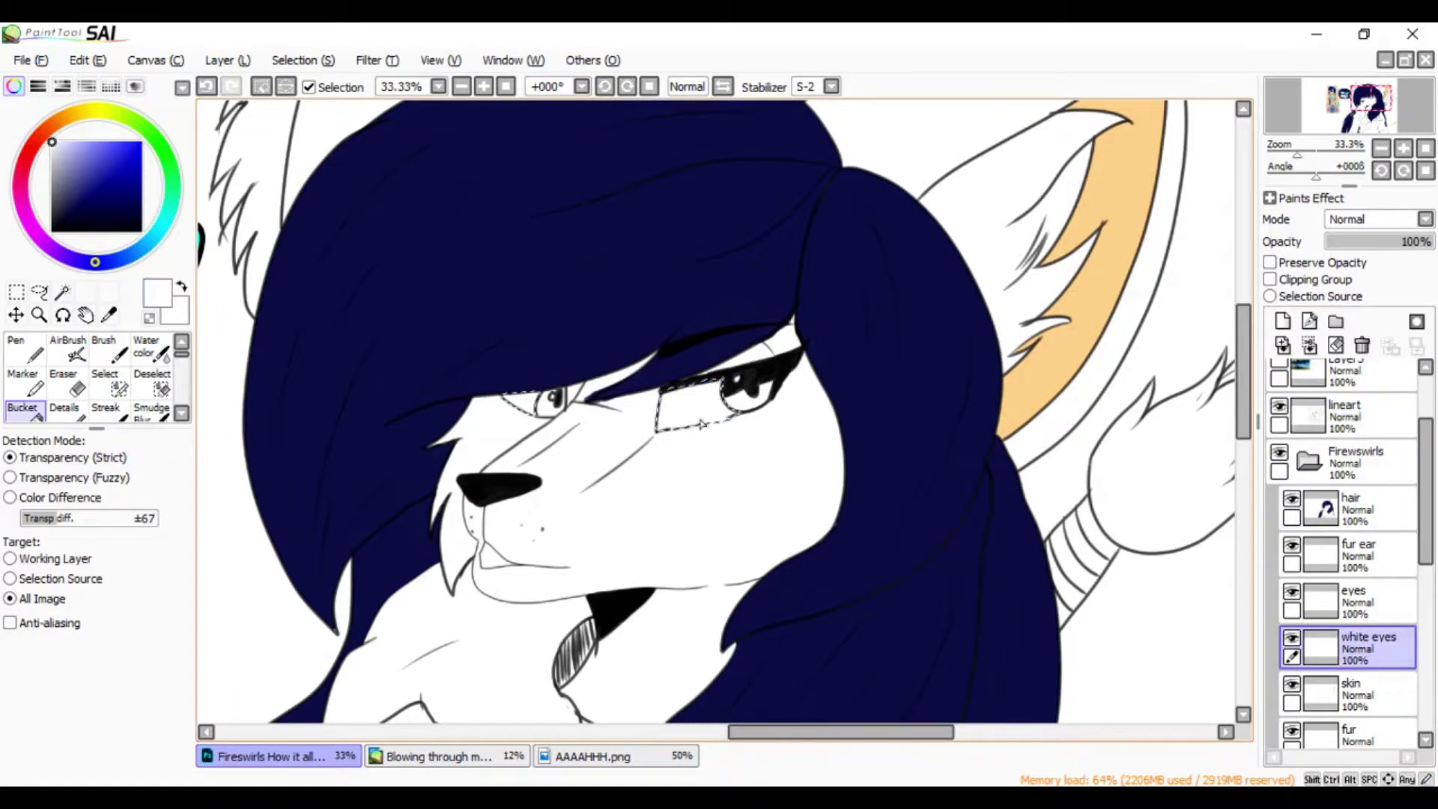
left_click(1344, 416)
Fill both irises green on the eyes layer and clear the selection
left_click(105, 382)
left_click(1347, 599)
left_click(163, 149)
left_click(749, 389)
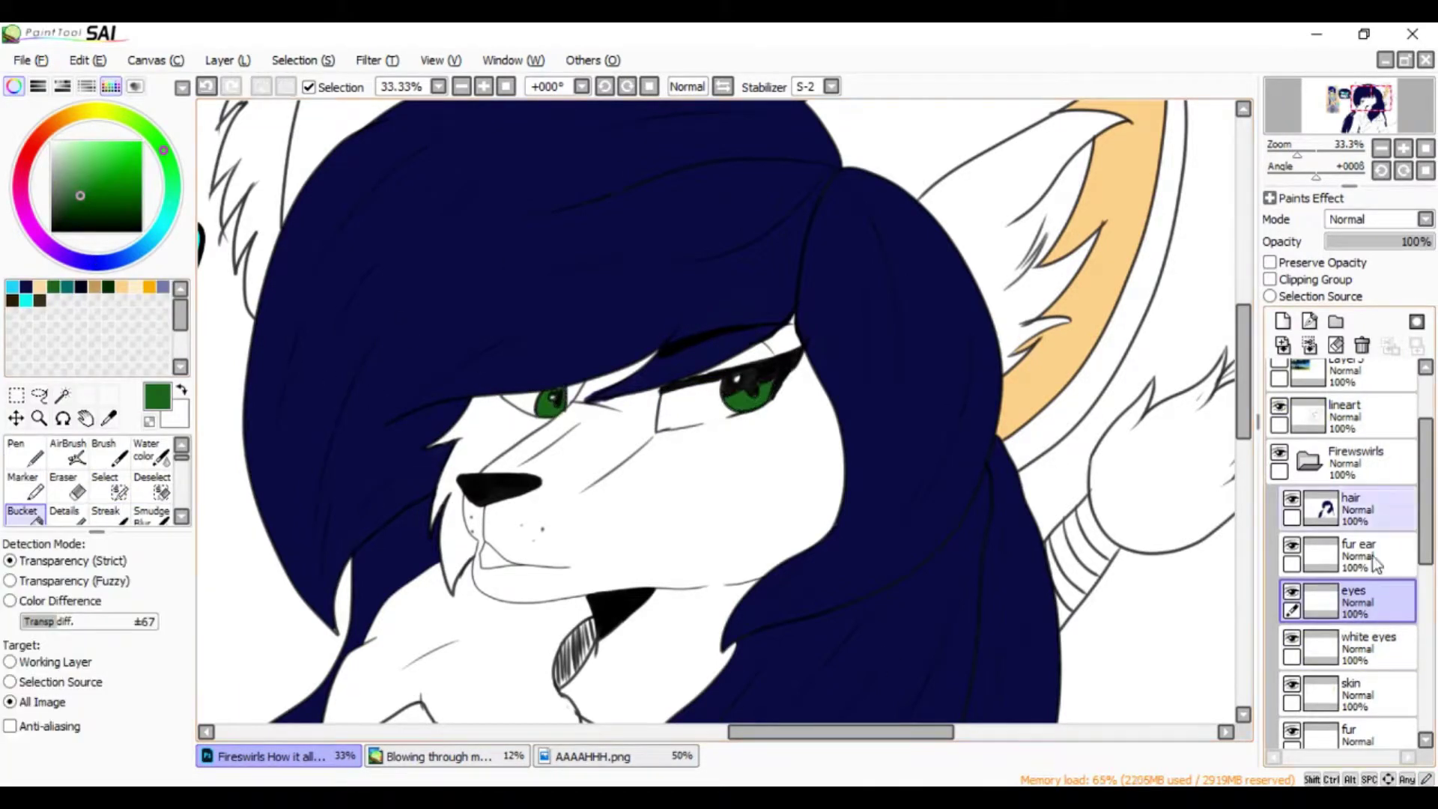
left_click(105, 453)
Pick cyan and select the face and ear fur areas from the lineart
scroll(1348, 599, "down", 2)
left_click(1363, 565)
left_click(24, 299)
left_click(62, 394)
left_click(1344, 382)
left_click(966, 284)
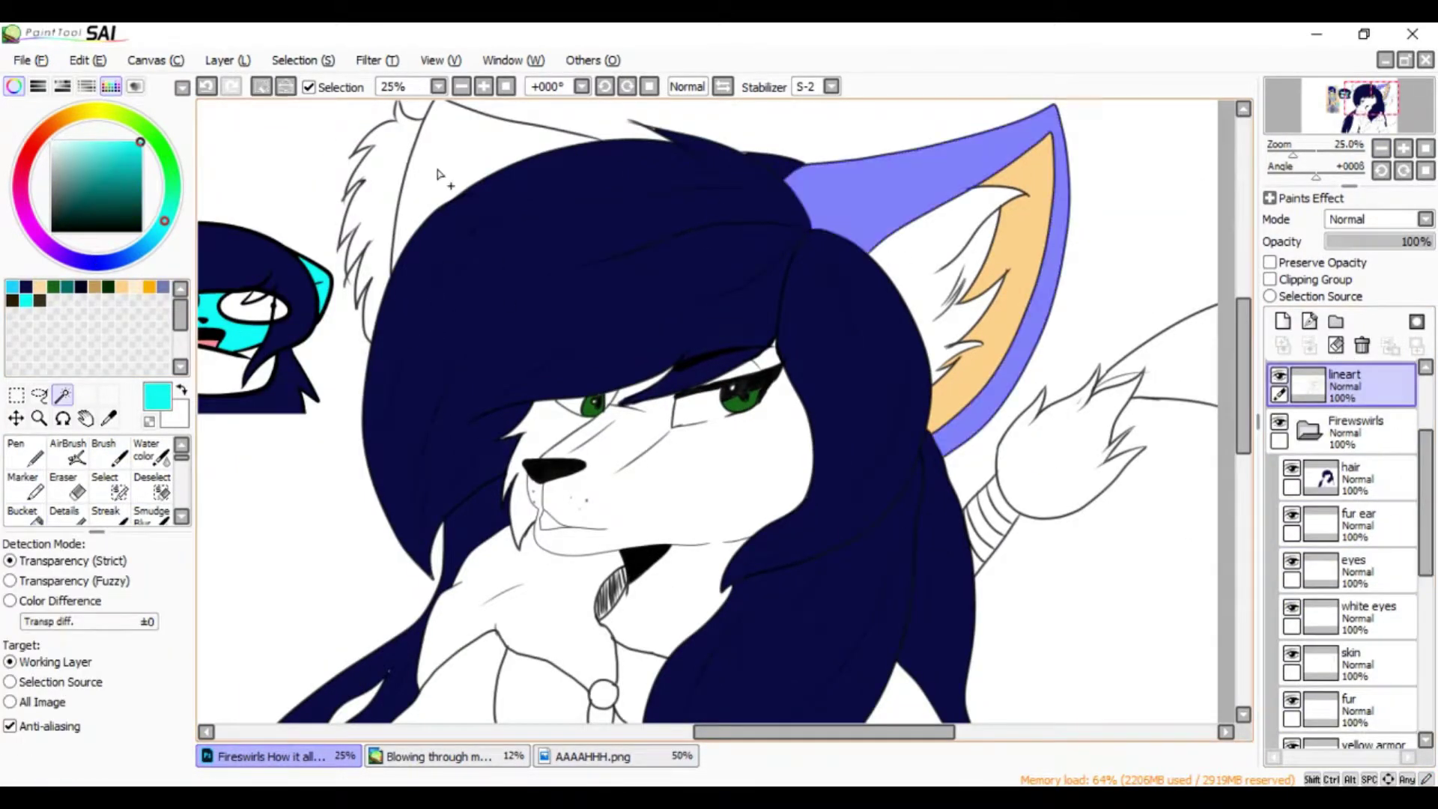
scroll(904, 448, "down", 1)
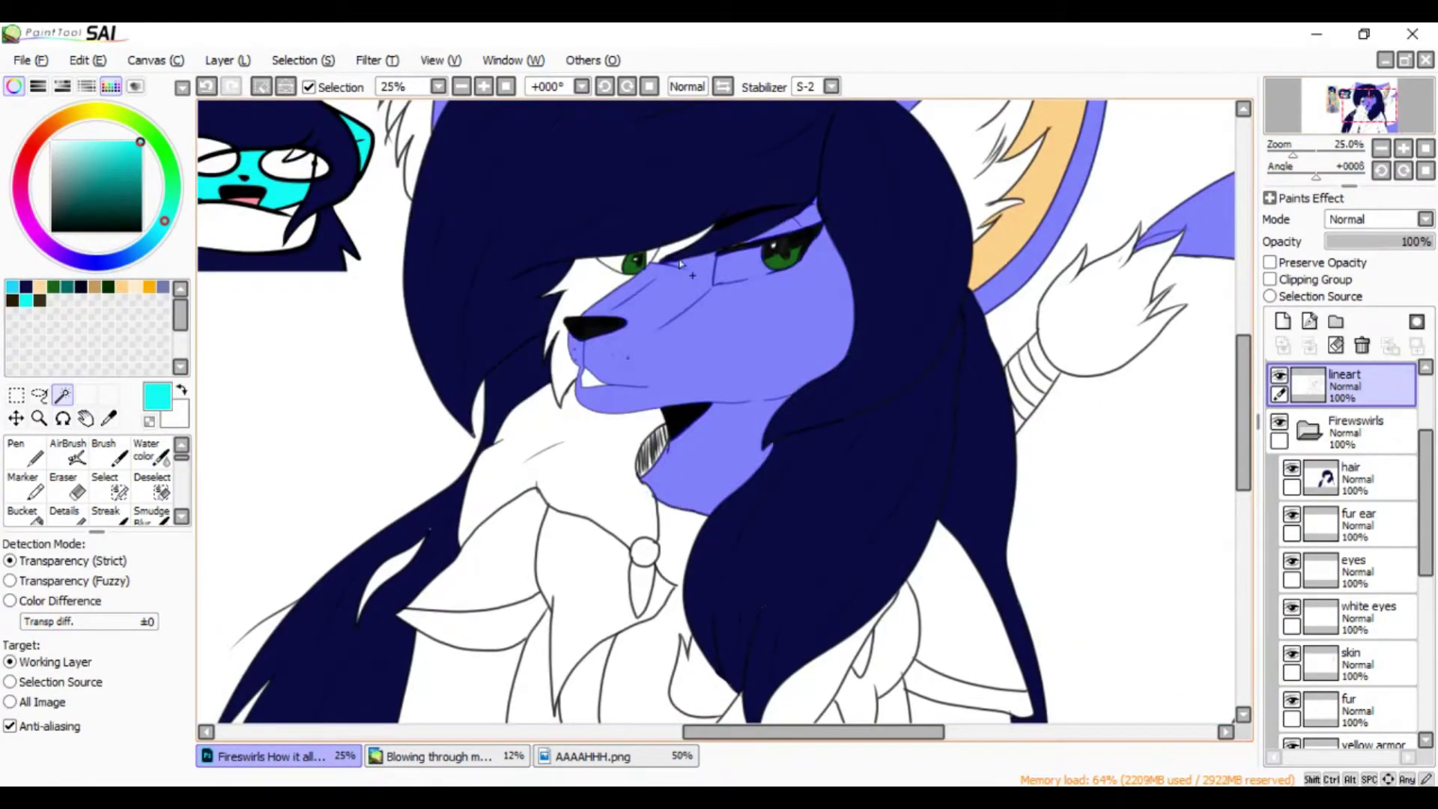
Fill the face fur, ears and tail cyan on the fur layer
left_click(1348, 707)
left_click(22, 515)
left_click(433, 305)
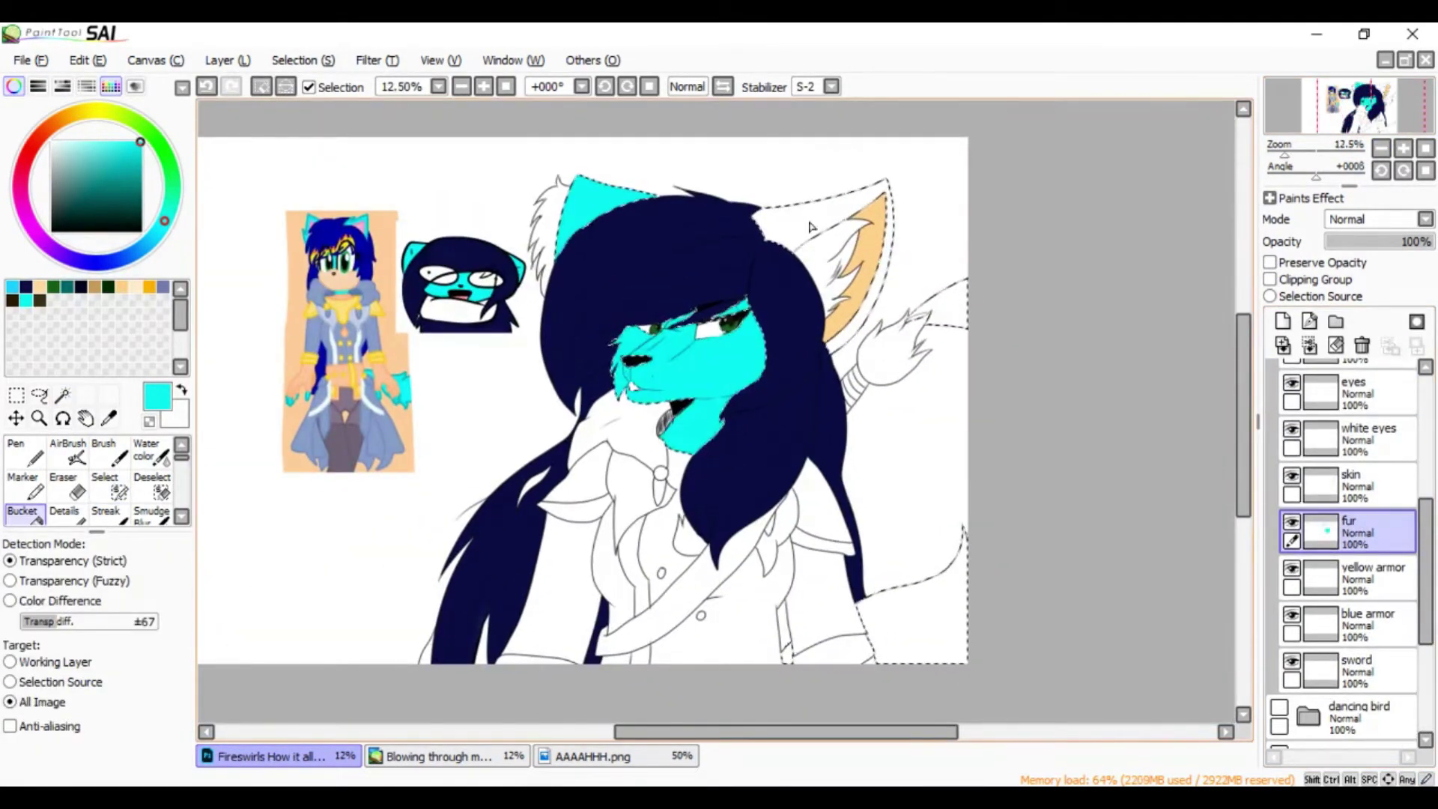
left_click(529, 160)
Add a mouth layer, fill the tongue pink, and lock its transparency
left_click(1282, 323)
left_click(80, 141)
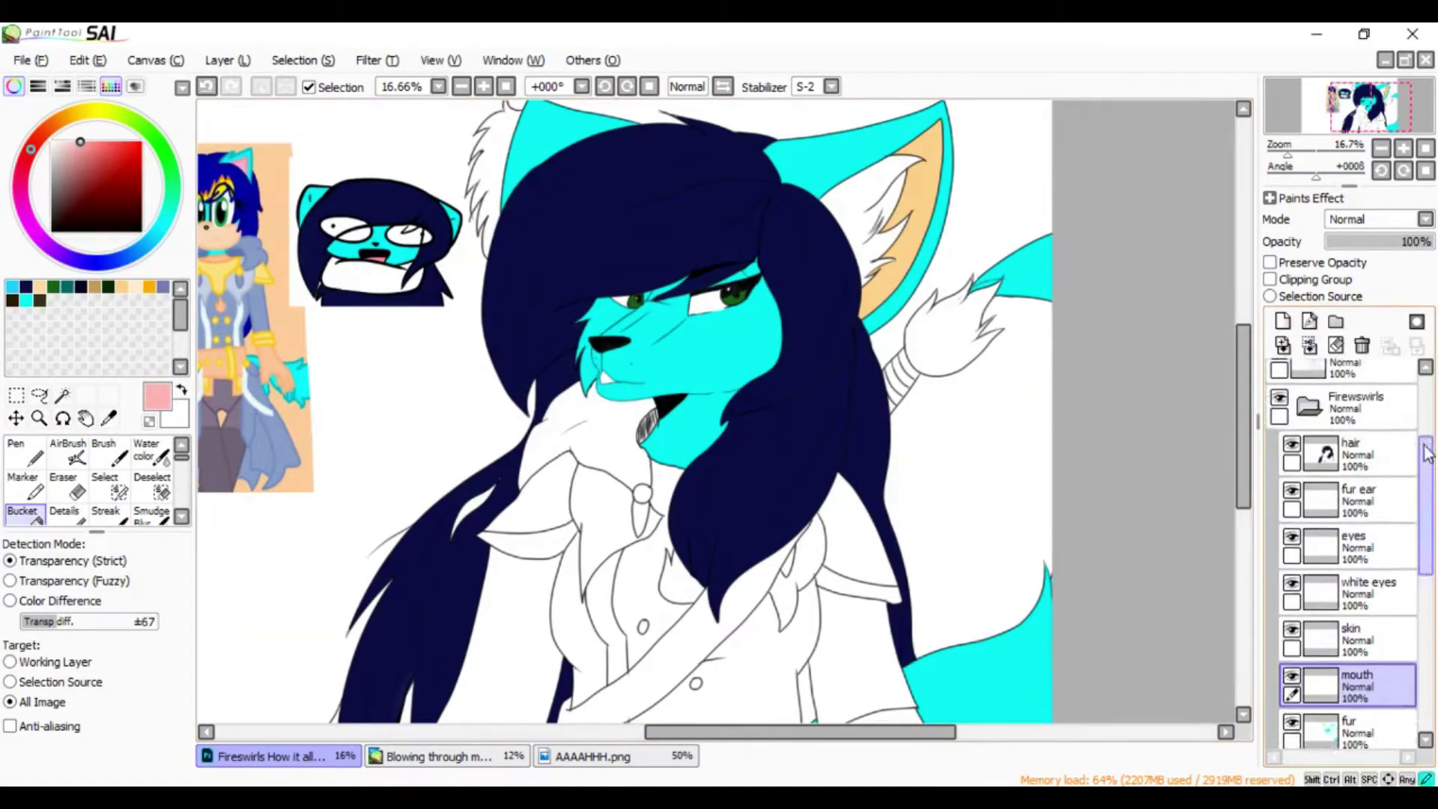
left_click(608, 377)
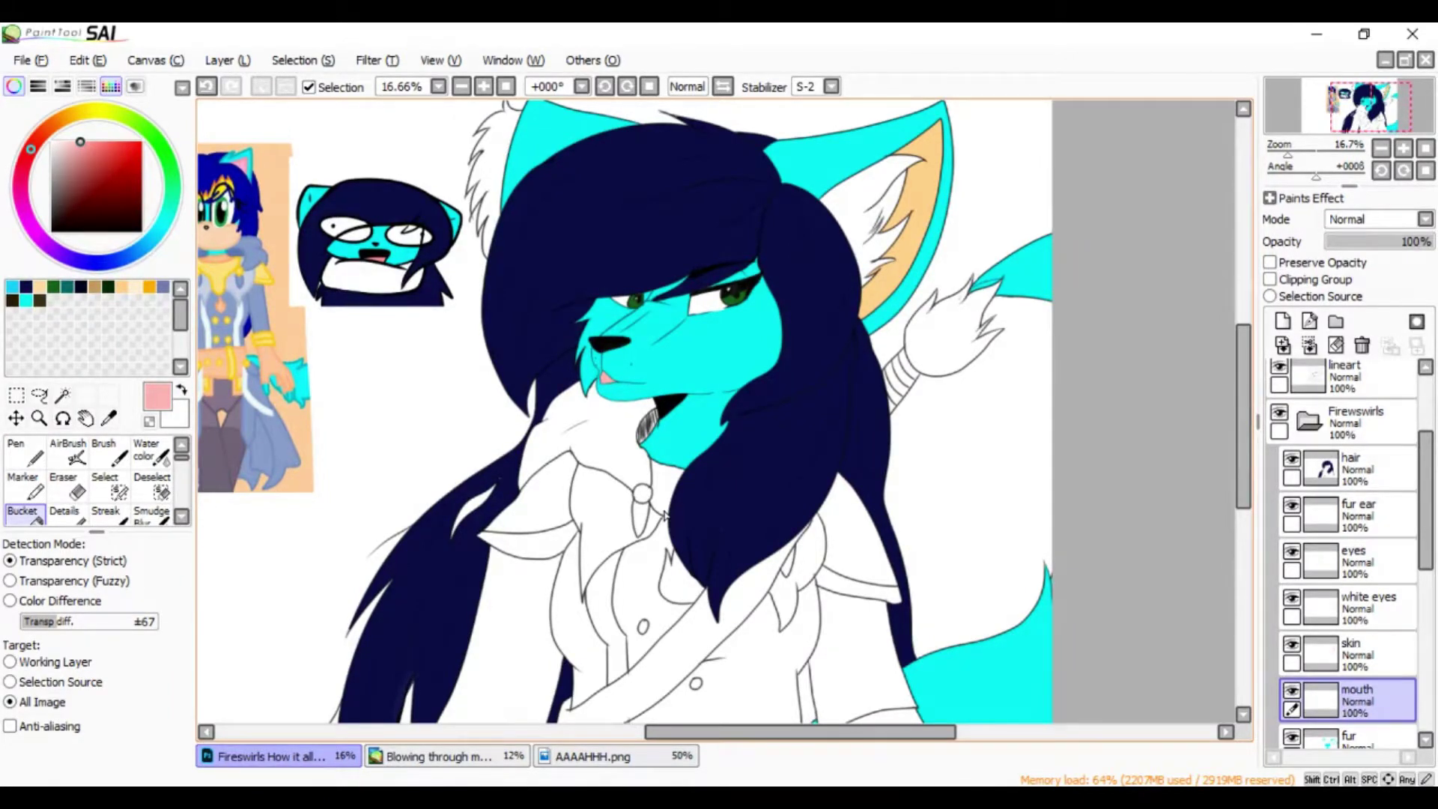
left_click(1269, 262)
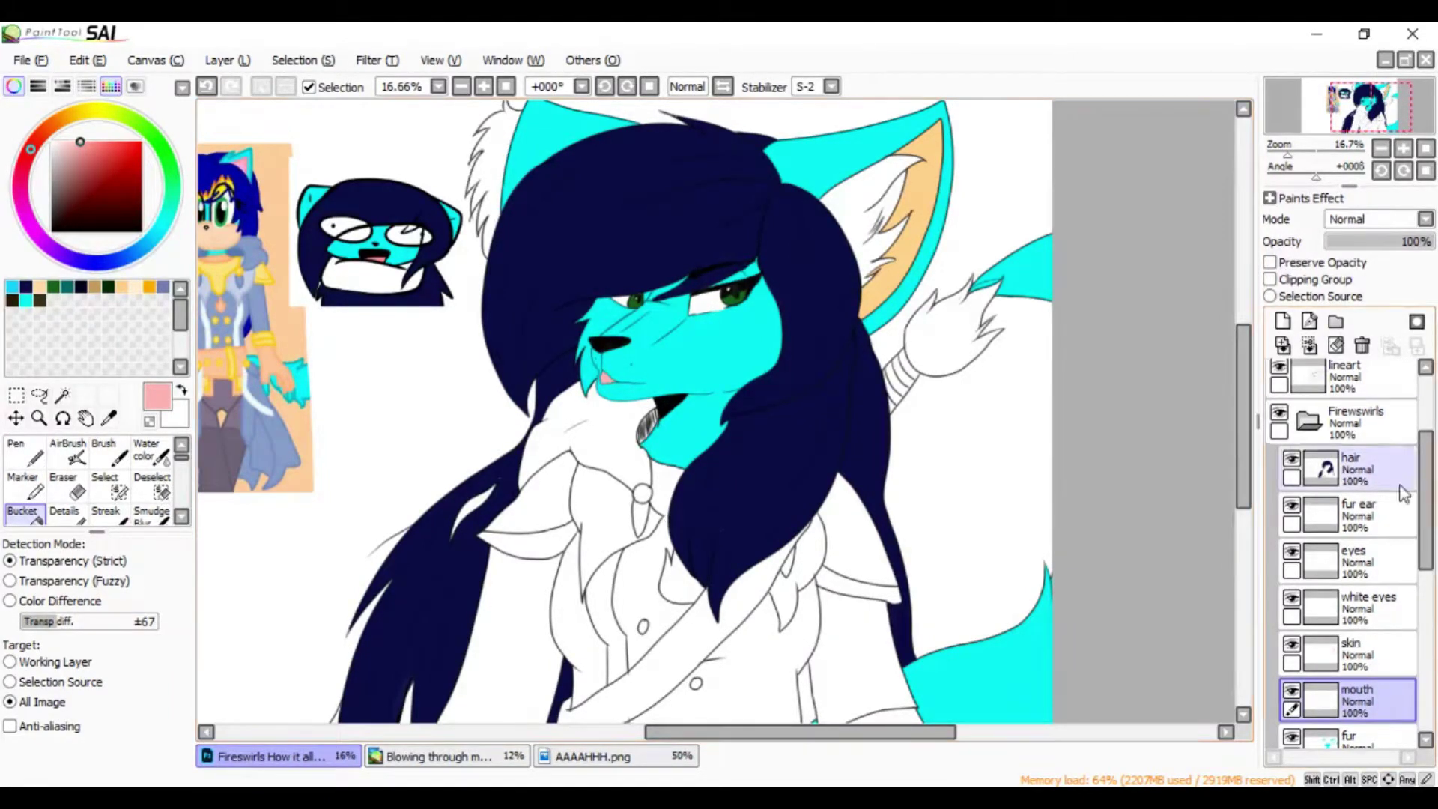
Magic-wand select the left collar flap
scroll(1347, 494, "down", 5)
scroll(611, 386, "down", 1)
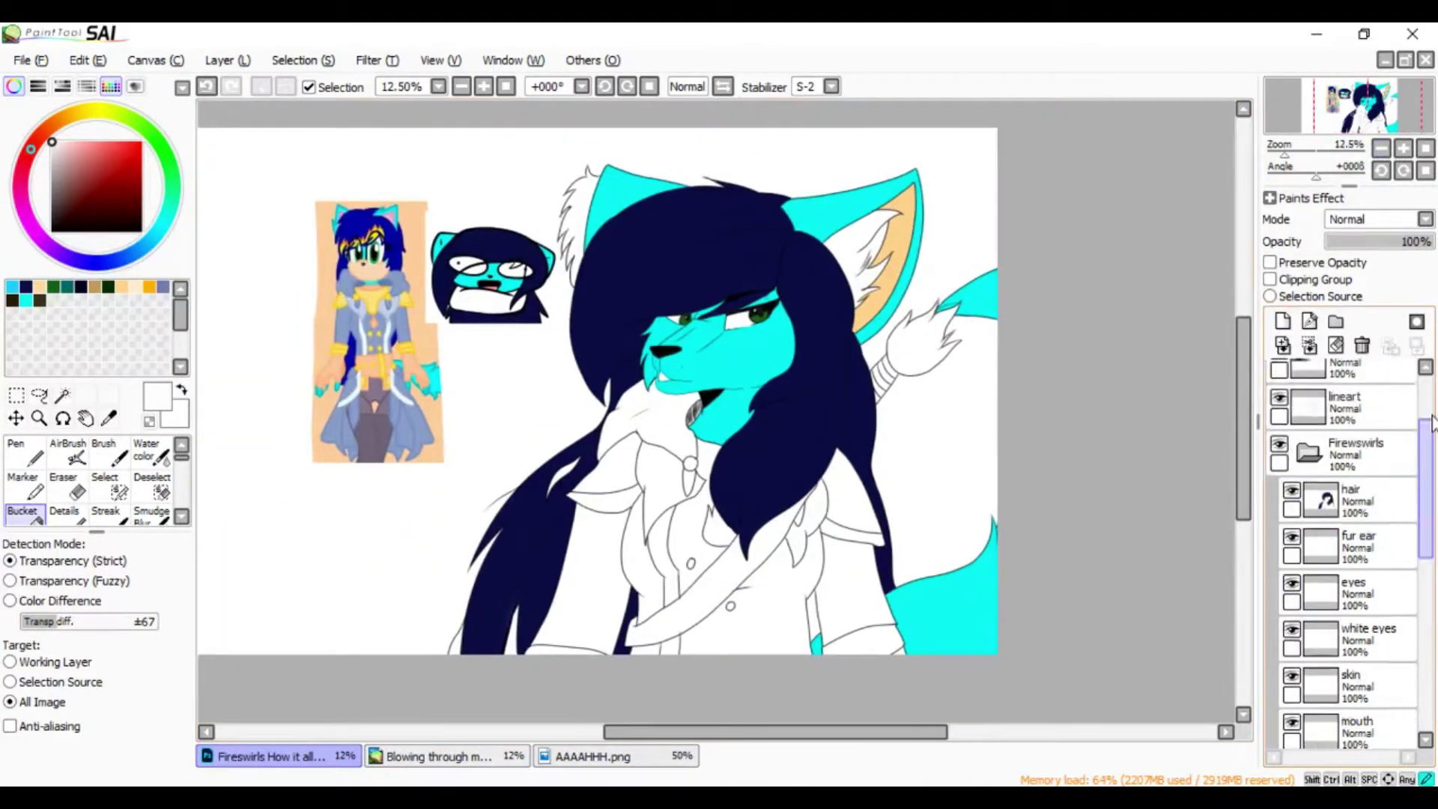
left_click(62, 395)
left_click(704, 472)
Fill the collar flaps, cuffs and collar button golden yellow on the yellow armour layer
left_click(853, 494)
left_click(861, 643)
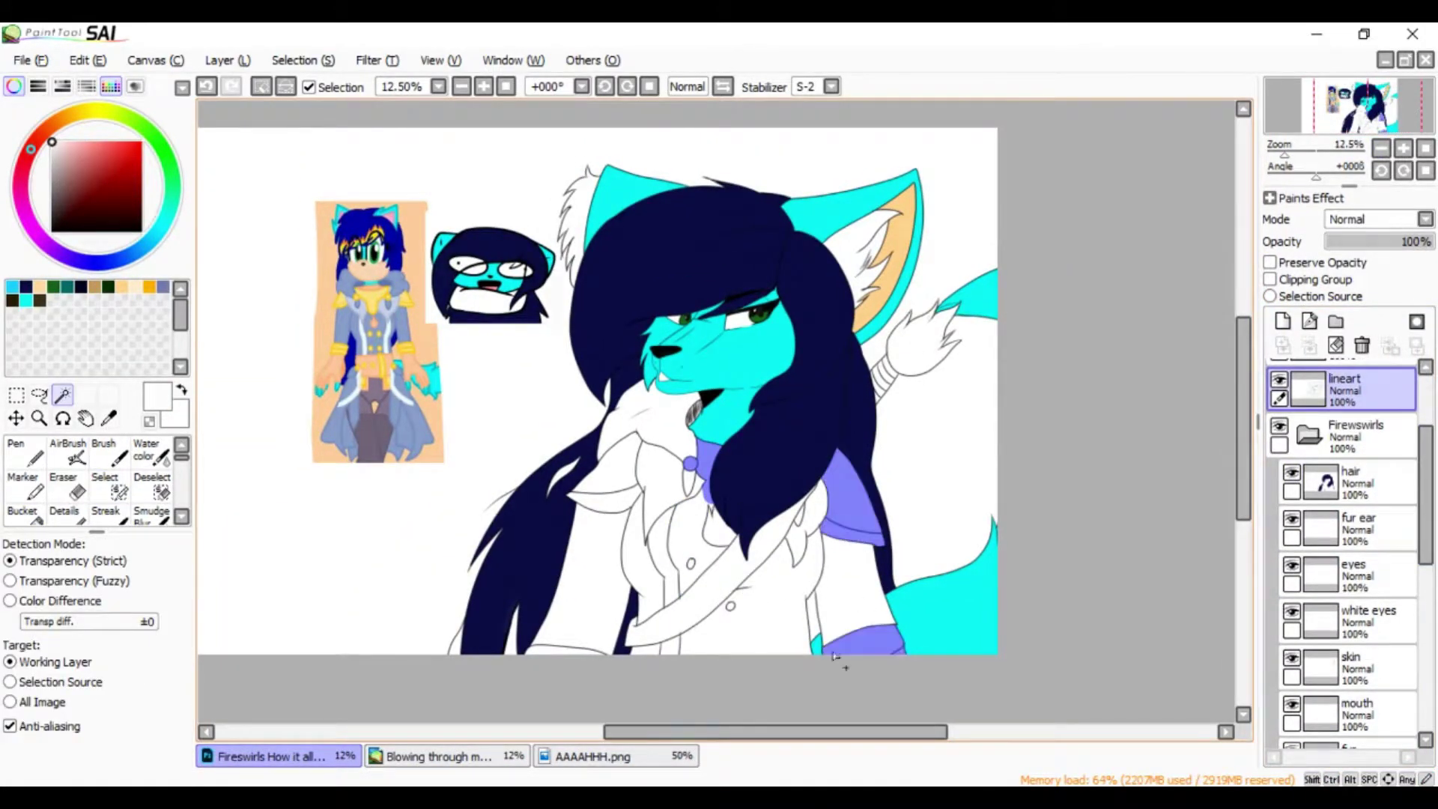
left_click(599, 479)
key("ctrl+plus")
left_click(1370, 554)
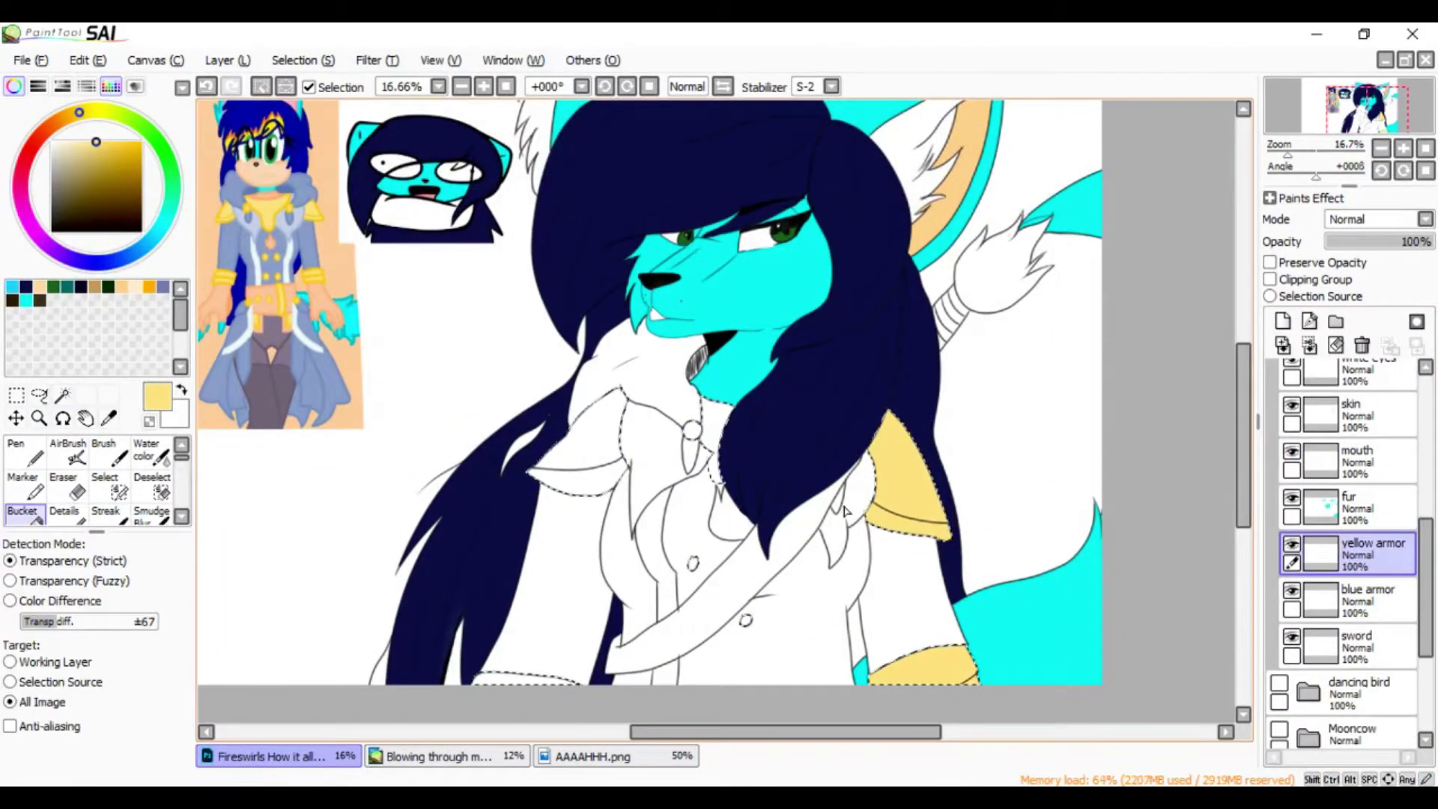
left_click(22, 511)
left_click(921, 665)
left_click(577, 441)
left_click(708, 434)
left_click(525, 678)
key("ctrl+d")
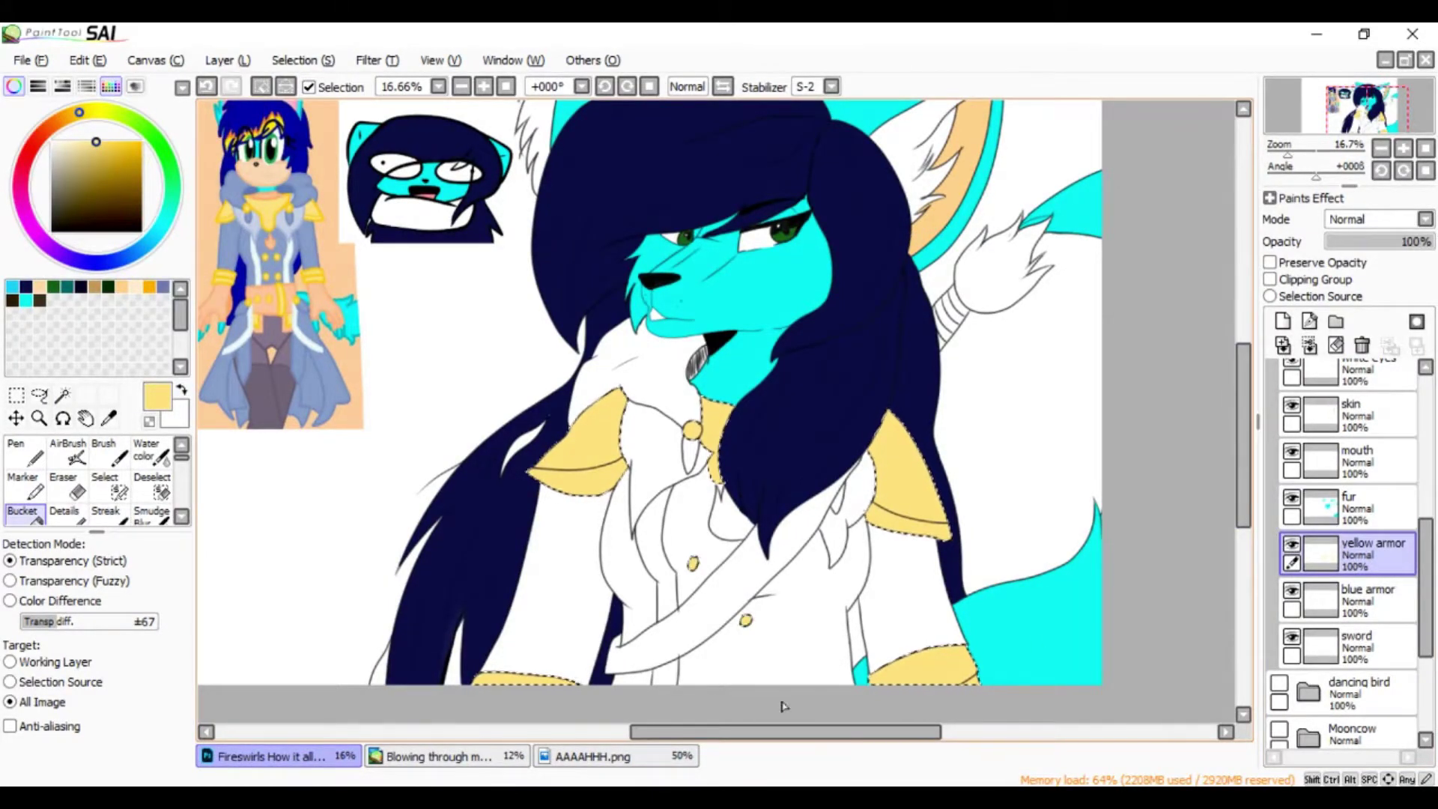
Select the neck scarf, collar, coat body, sleeves and coat panels by outline from the lineart
left_click(1355, 598)
scroll(1340, 524, "up", 5)
left_click(1344, 471)
left_click(62, 395)
left_click(644, 419)
left_click(844, 519)
left_click(906, 591)
left_click(749, 599)
left_click(569, 584)
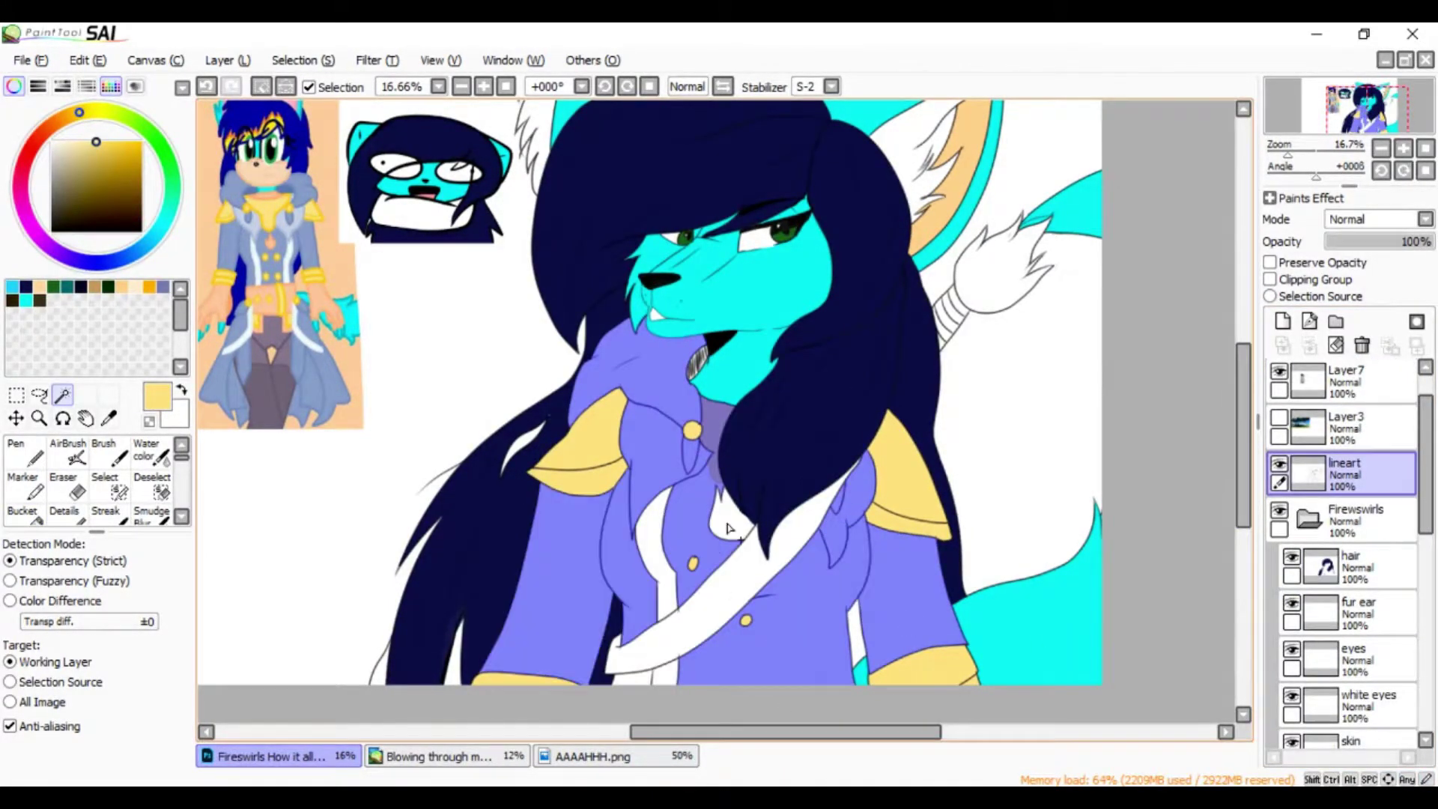
scroll(1341, 561, "down", 5)
Exclude the white shirt centre and fill the coat and sleeves grey-blue on the blue armour layer
left_click(1348, 550)
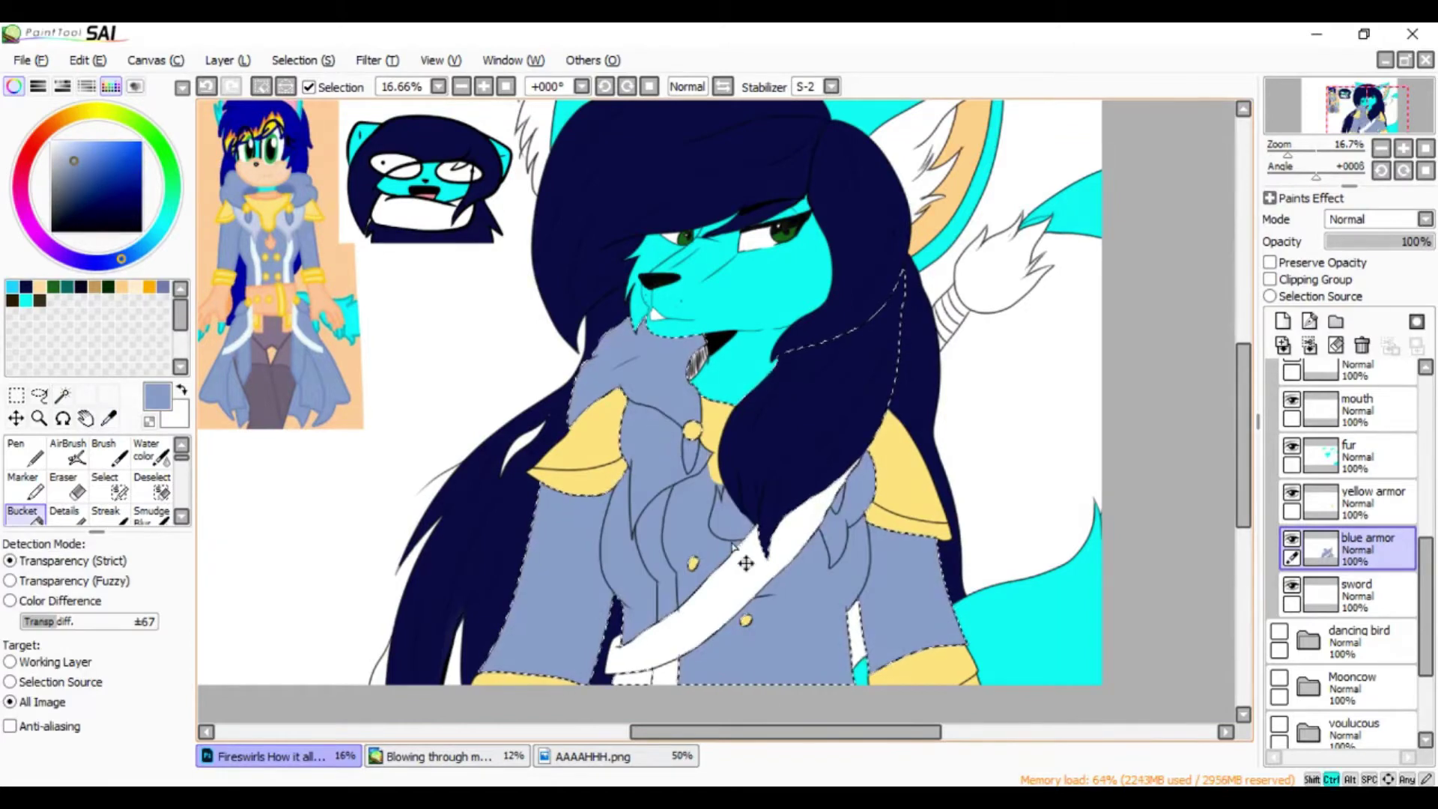
scroll(1340, 524, "up", 5)
left_click(1344, 378)
left_click(726, 543)
left_click(629, 569)
left_click(546, 599)
scroll(1340, 524, "down", 5)
left_click(1348, 536)
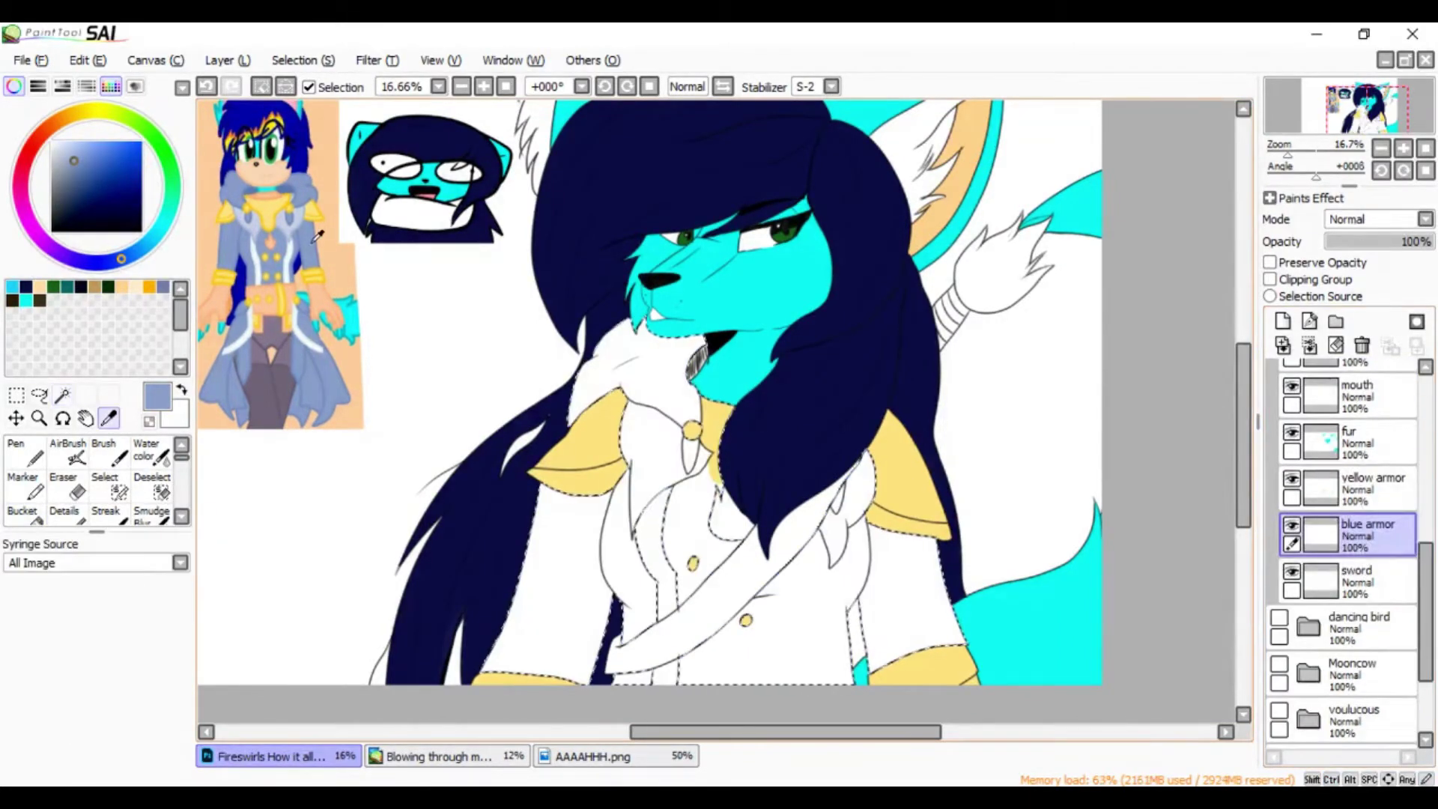
left_click(105, 517)
left_click(637, 561)
Dab lighter lavender accents onto the armour with a fine brush
left_click(276, 197)
left_click(25, 453)
left_click(633, 430)
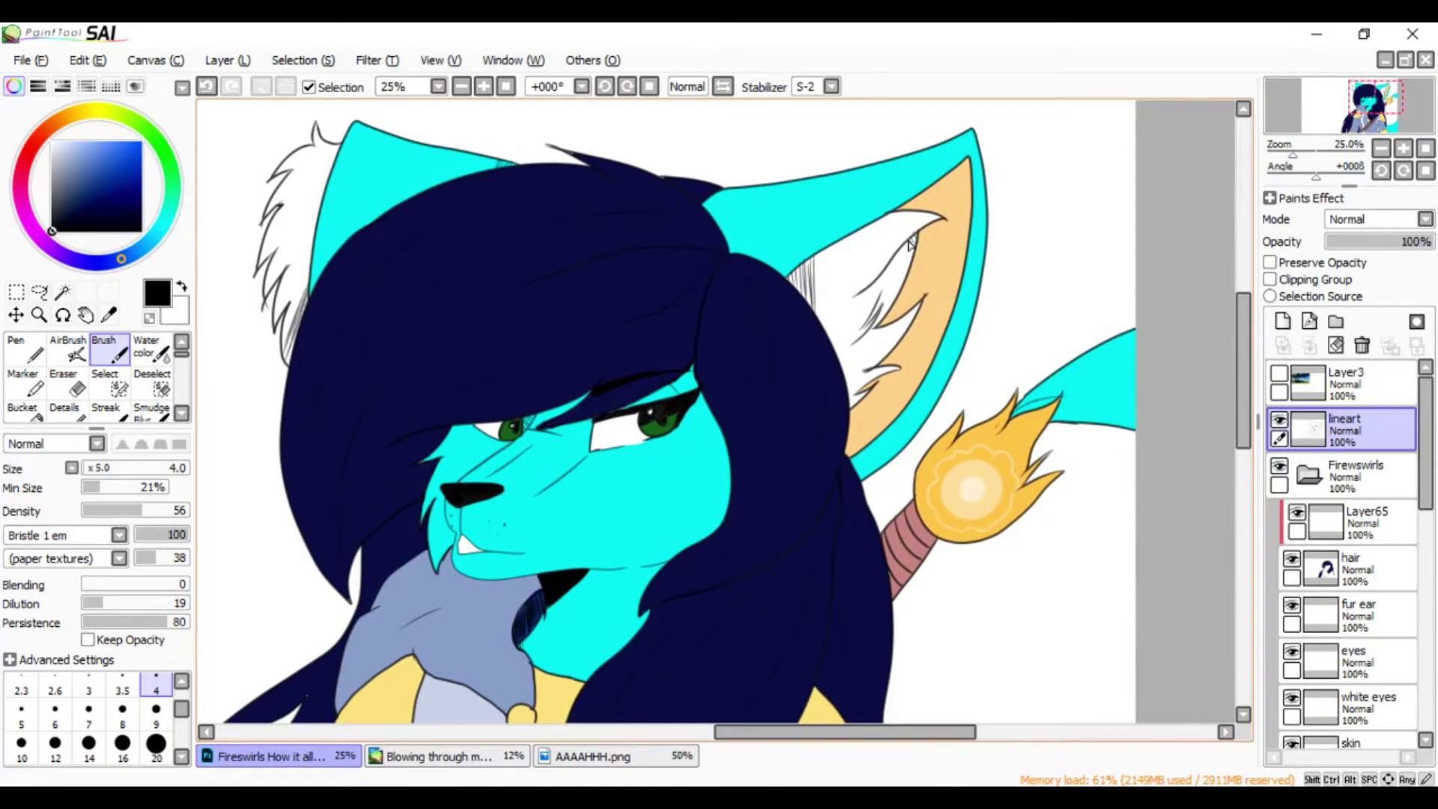
Add a shading layer clipped to the hair and paint dark strokes with a size-50 brush
scroll(909, 244, "down", 3)
scroll(861, 259, "down", 2)
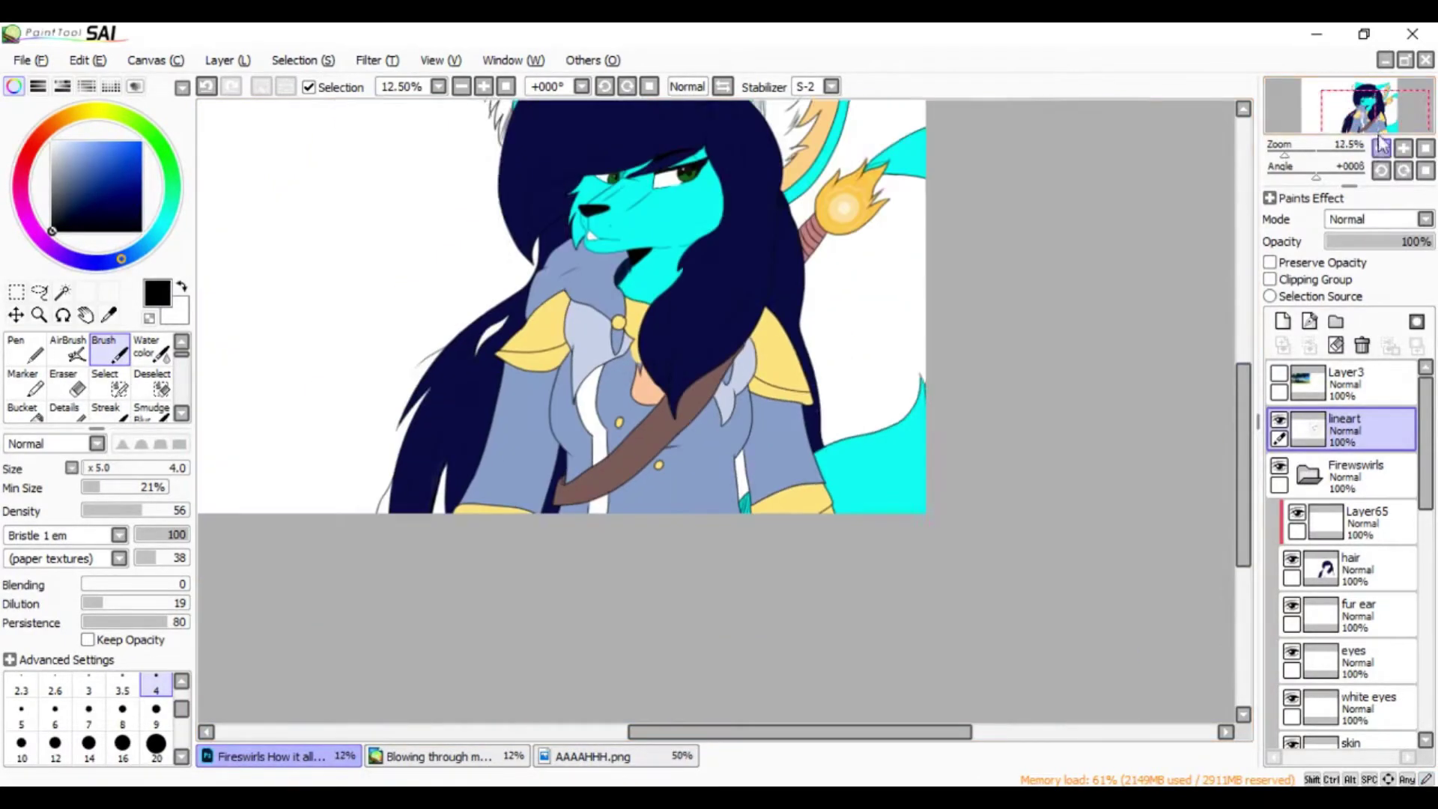
scroll(1046, 391, "up", 1)
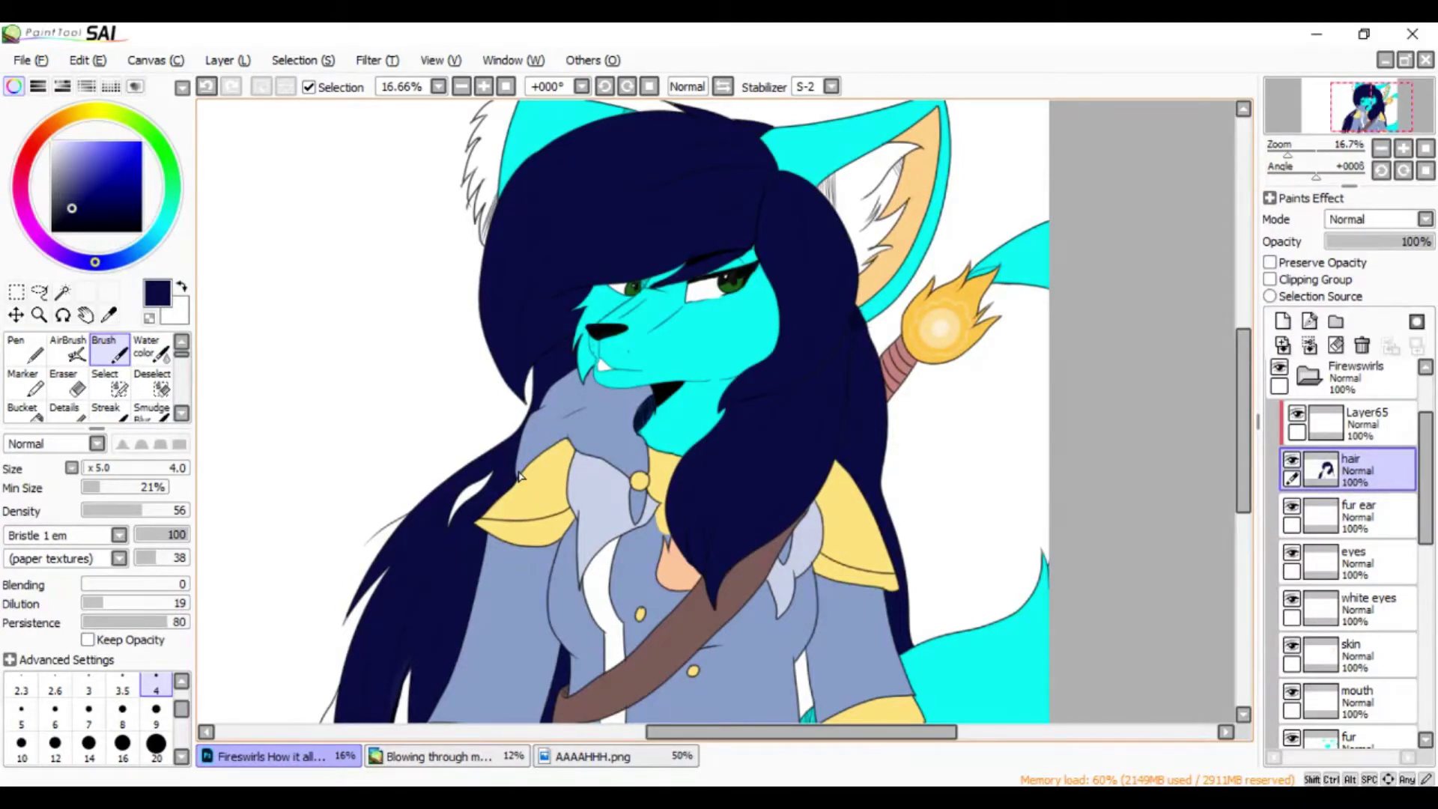
scroll(519, 475, "up", 2)
left_click(1362, 423)
left_click(1269, 278)
left_click(156, 685)
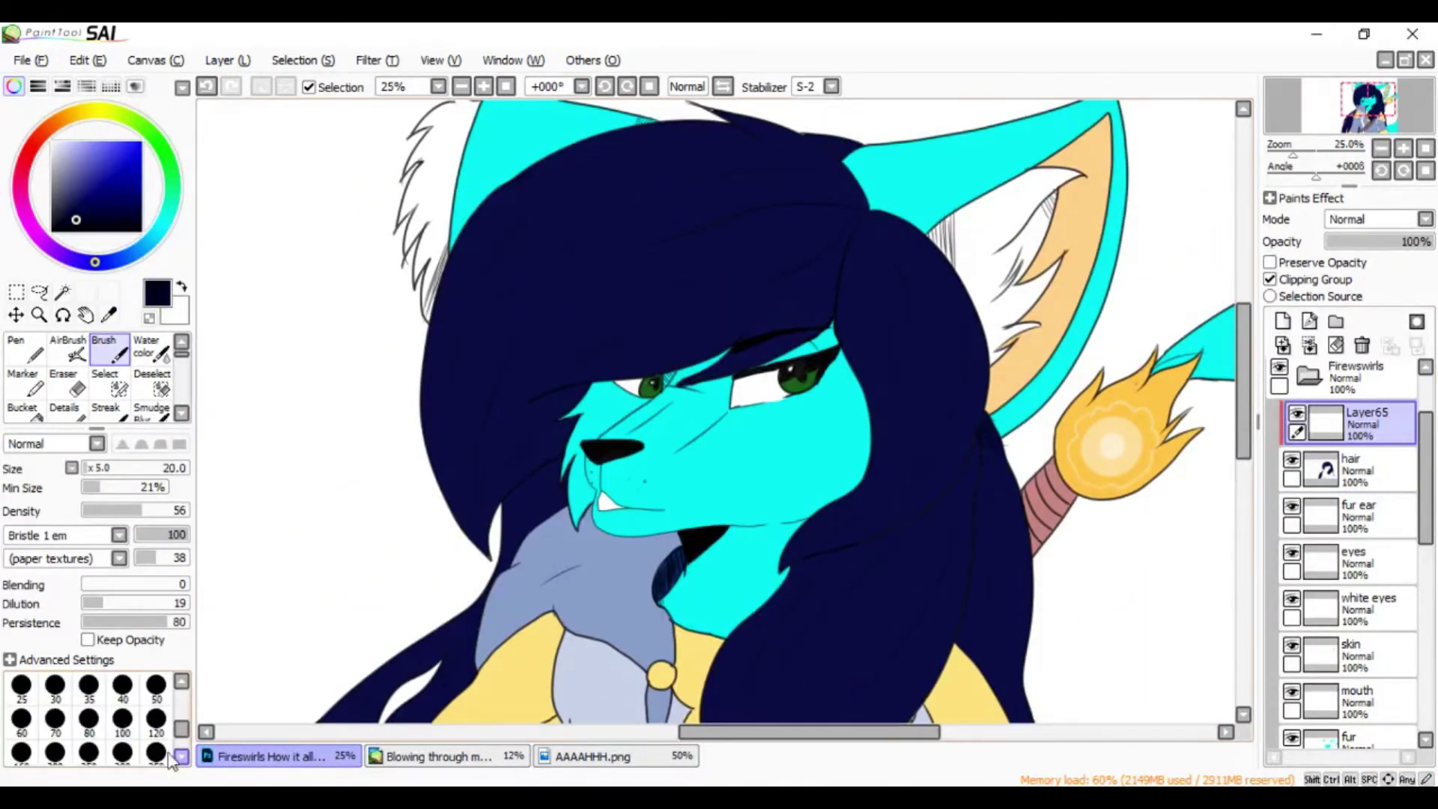
mouse_move(861, 218)
left_mouse_down()
mouse_move(865, 376)
mouse_move(786, 566)
left_mouse_up()
left_click_drag(853, 158, 823, 307)
mouse_move(849, 191)
left_mouse_down()
mouse_move(693, 378)
mouse_move(453, 535)
left_mouse_up()
At brush size 120, darken the hair beside the muzzle, along the face edge and lower locks
left_click(156, 719)
left_click_drag(550, 431, 570, 515)
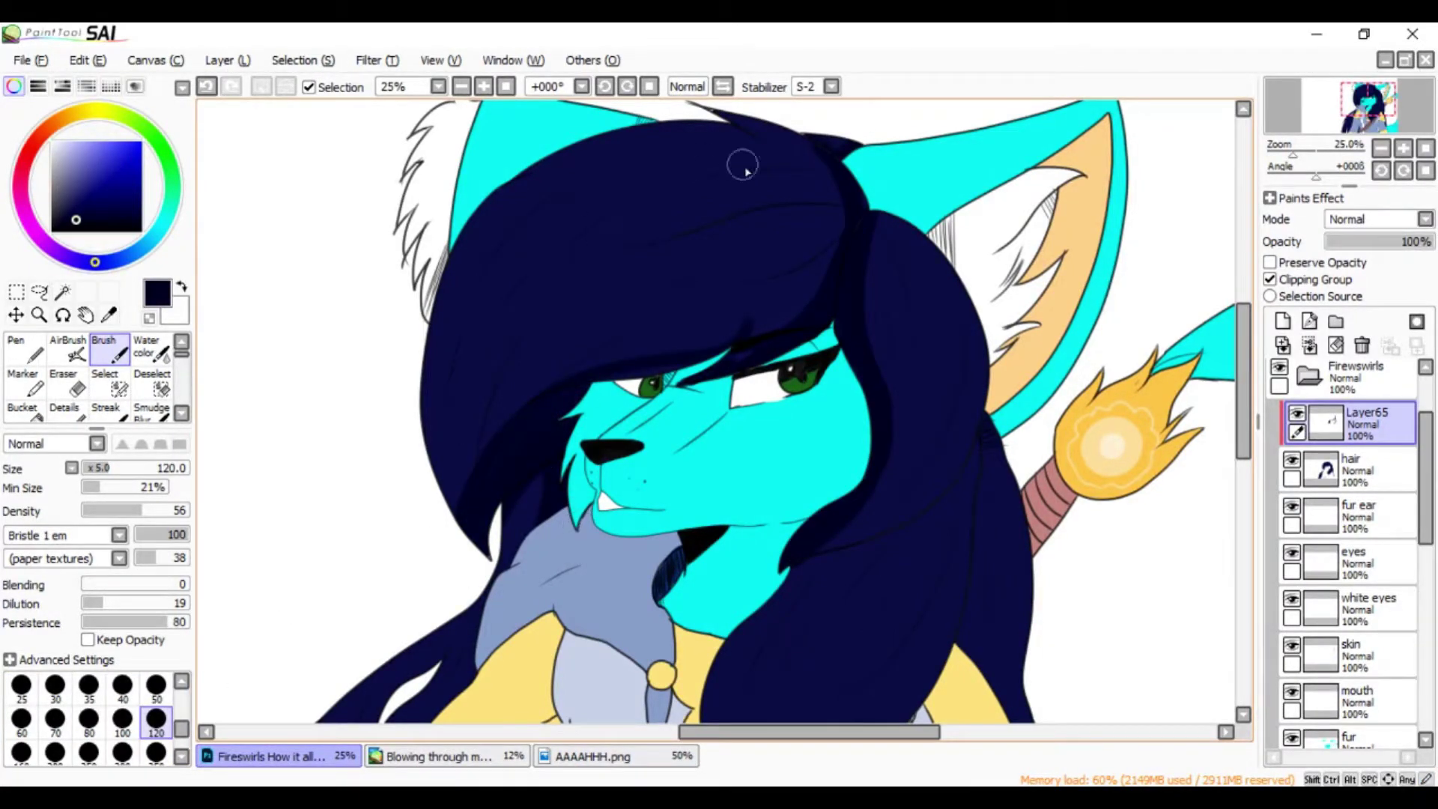
scroll(823, 299, "down", 5)
scroll(1043, 395, "down", 1)
scroll(915, 401, "up", 2)
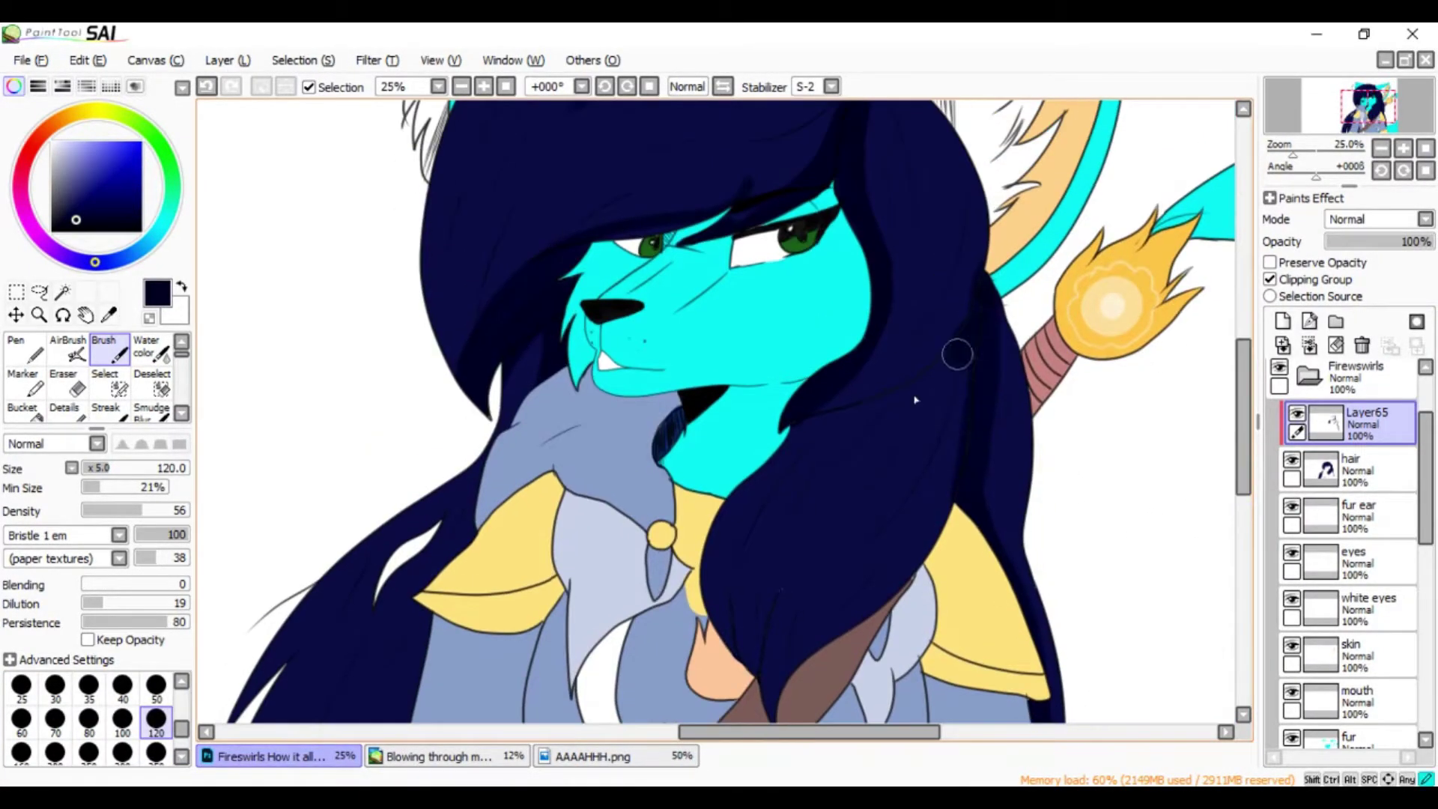
left_click_drag(966, 341, 707, 572)
left_click_drag(797, 587, 749, 677)
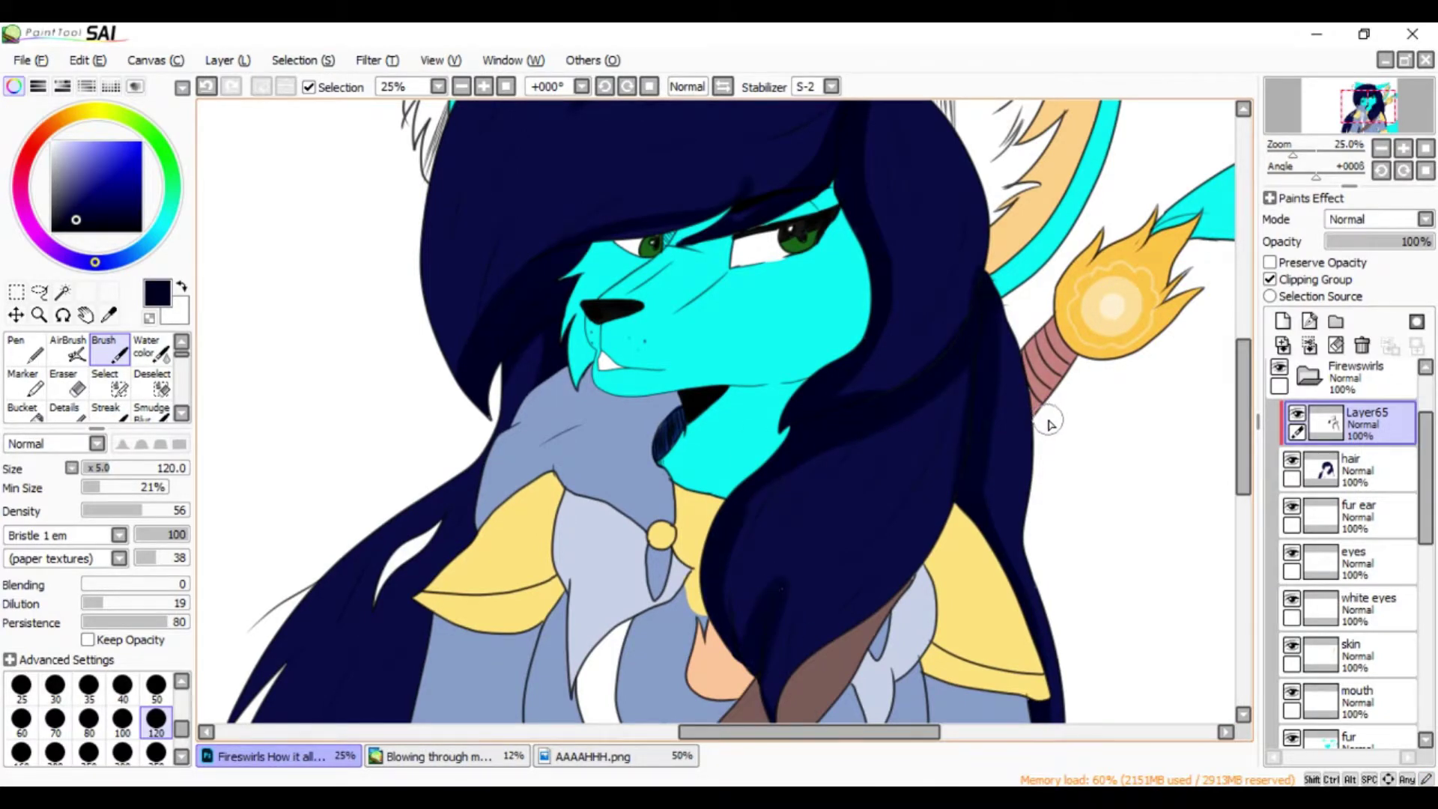
scroll(1049, 425, "down", 3)
scroll(693, 418, "up", 1)
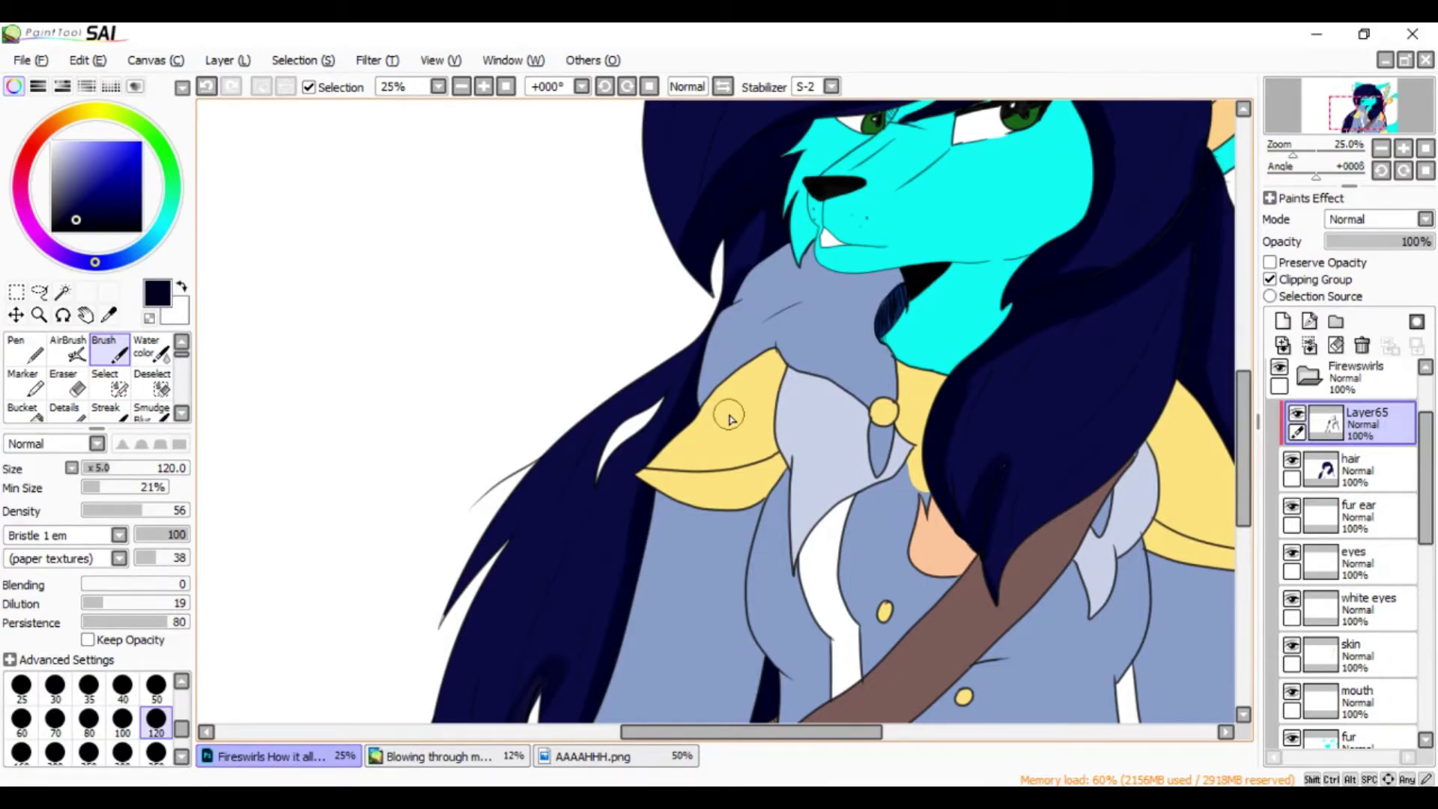
Switch to Smudge at size 300, then to Water color to blend the shading
key("s")
scroll(719, 411, "down", 3)
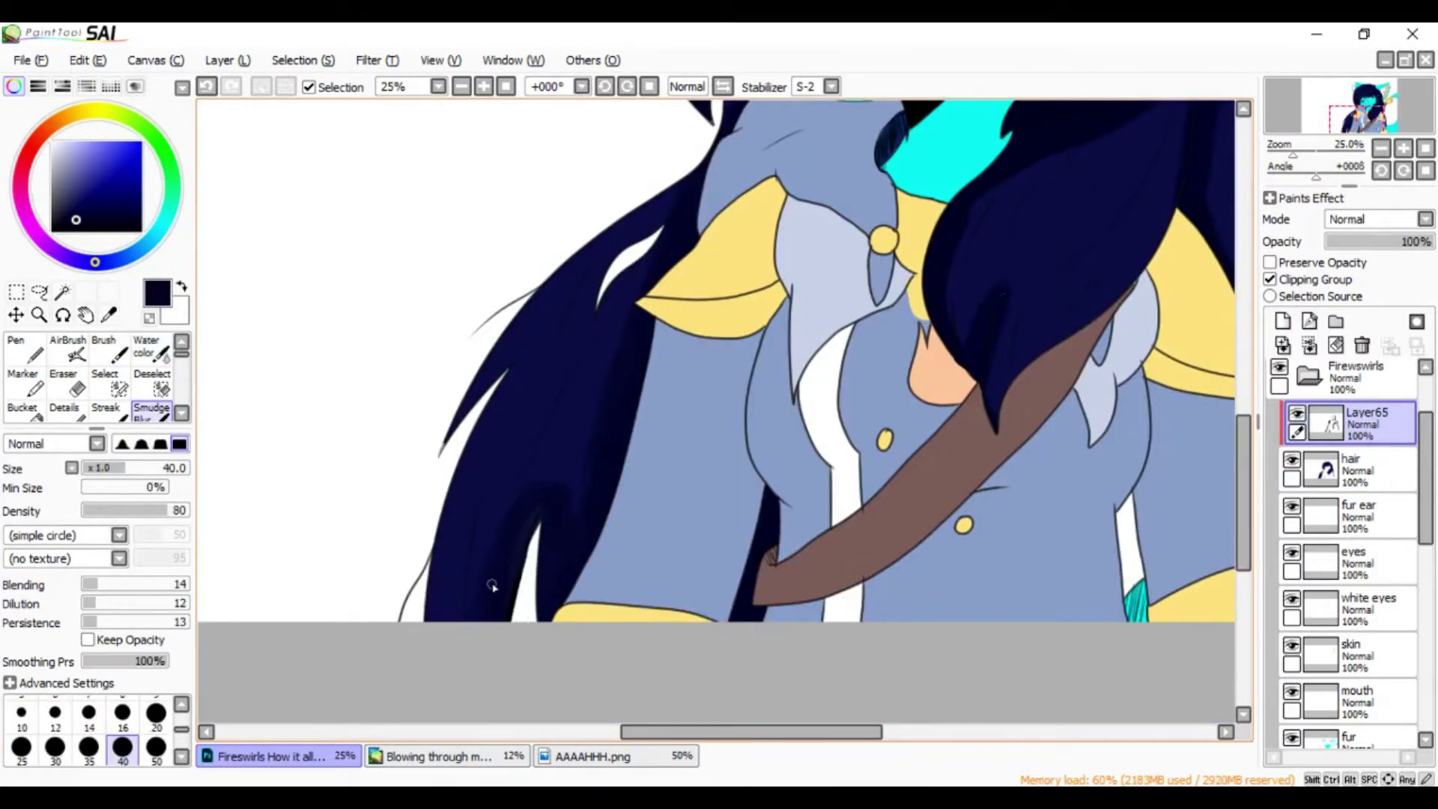
scroll(1132, 151, "up", 5)
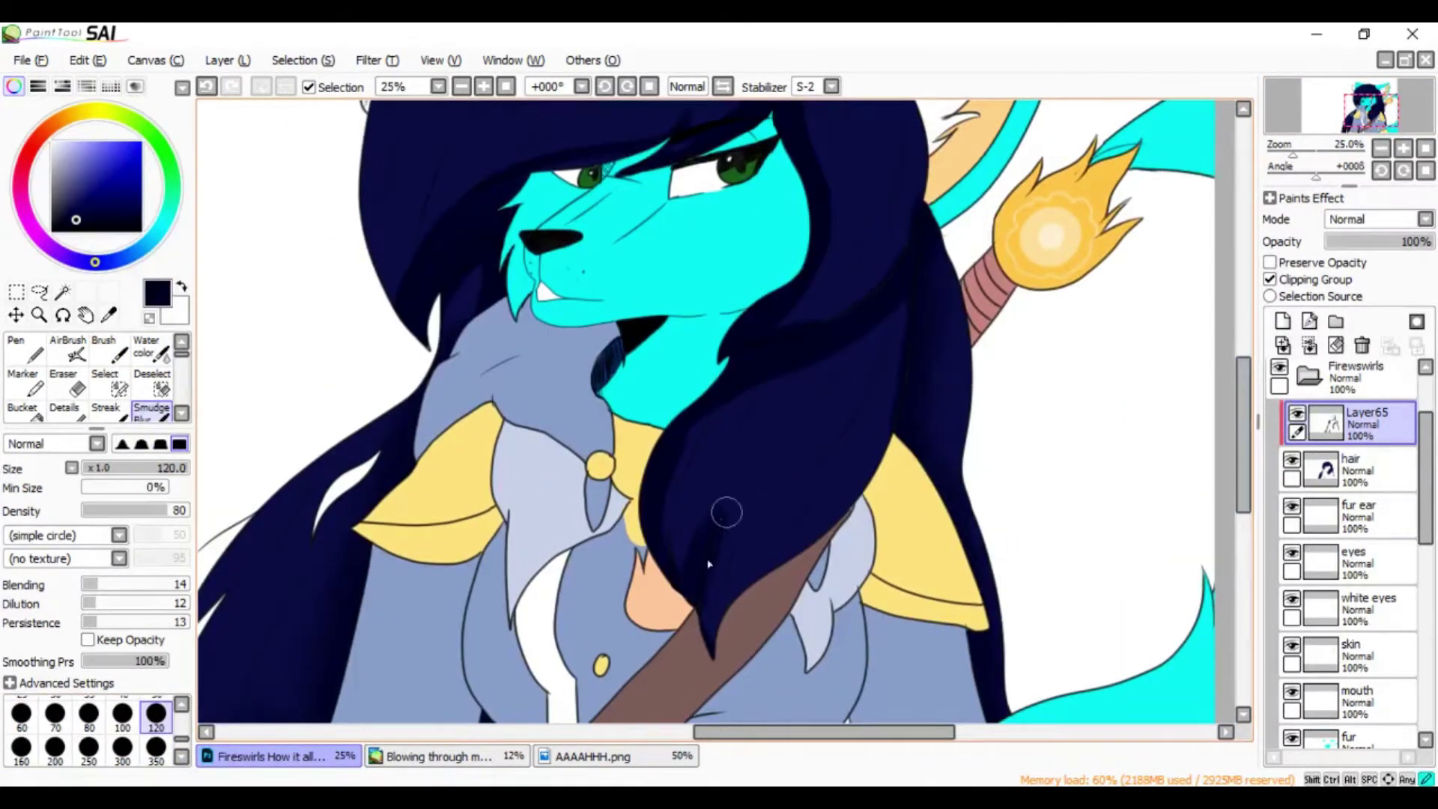
left_click(123, 758)
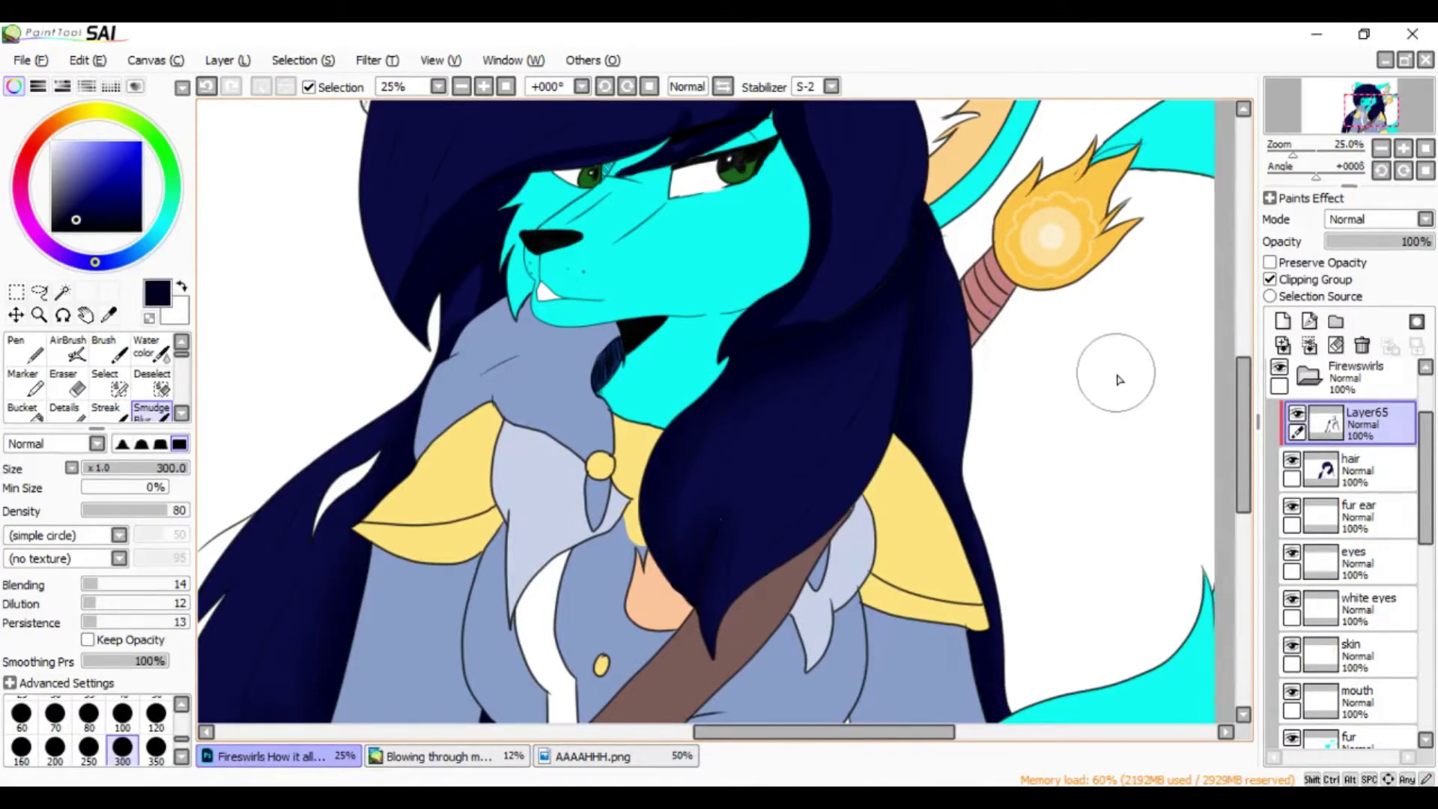
scroll(1131, 412, "up", 4)
key("w")
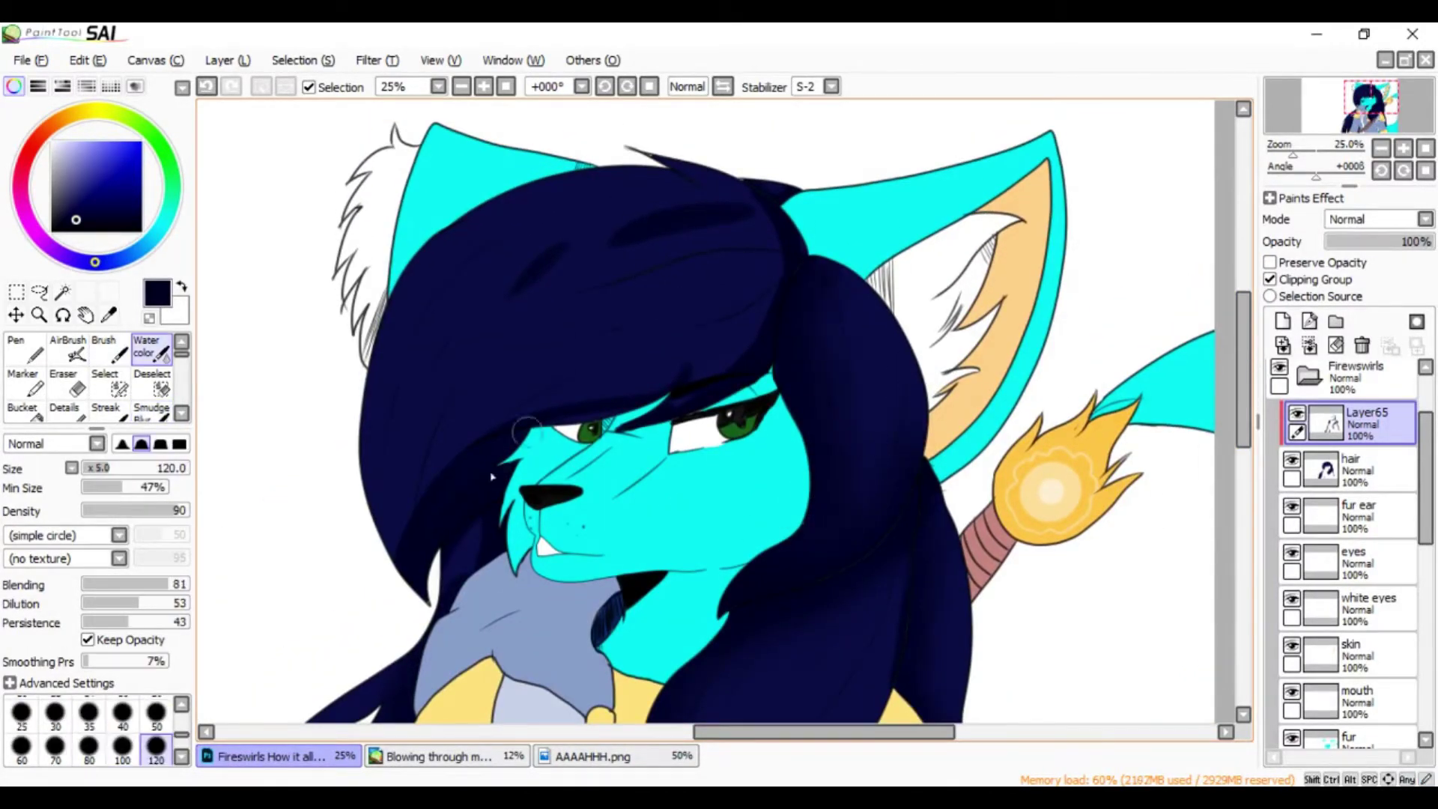
Smudge out the light streak along the top of the hair and enlarge the tool to 350
key("s")
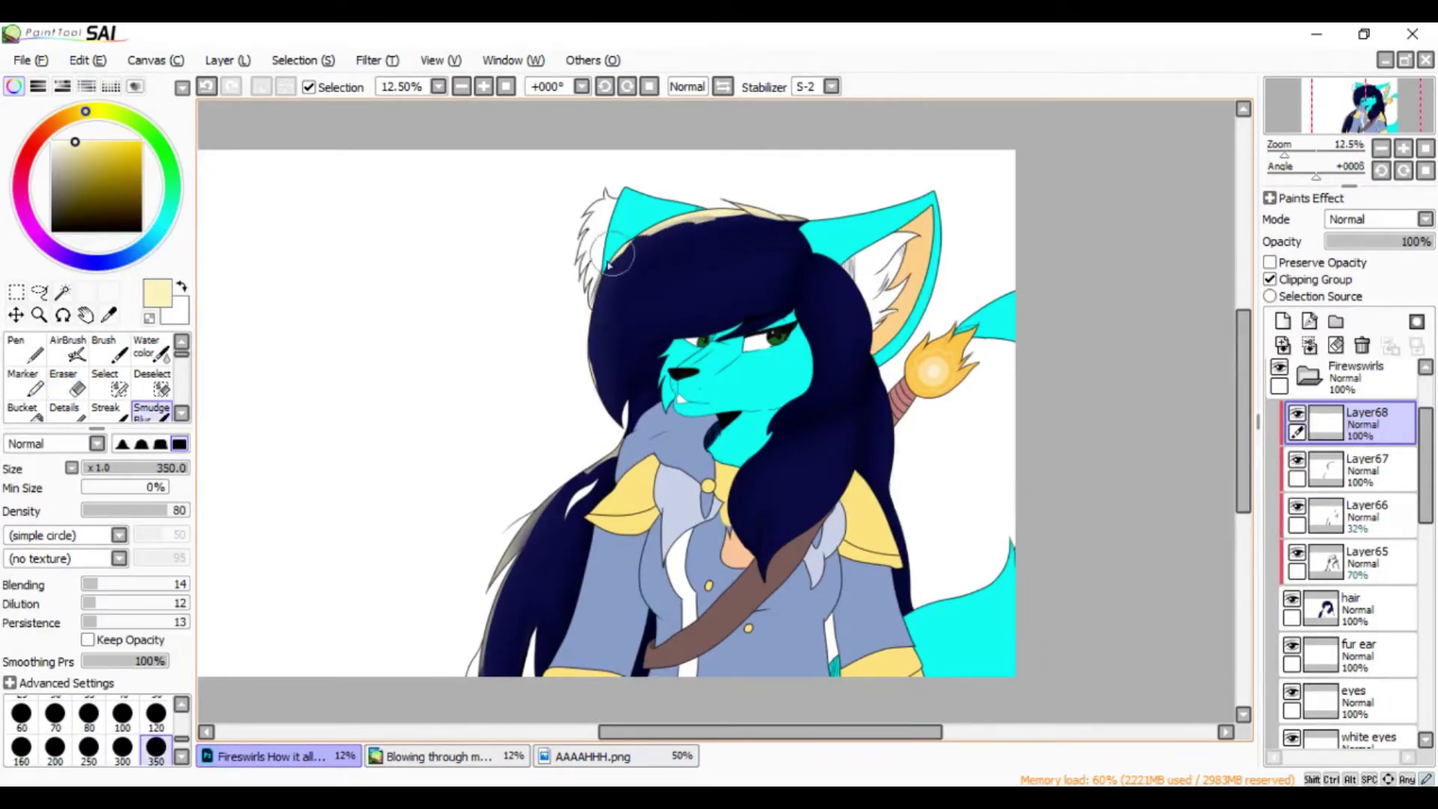
left_click_drag(603, 306, 818, 247)
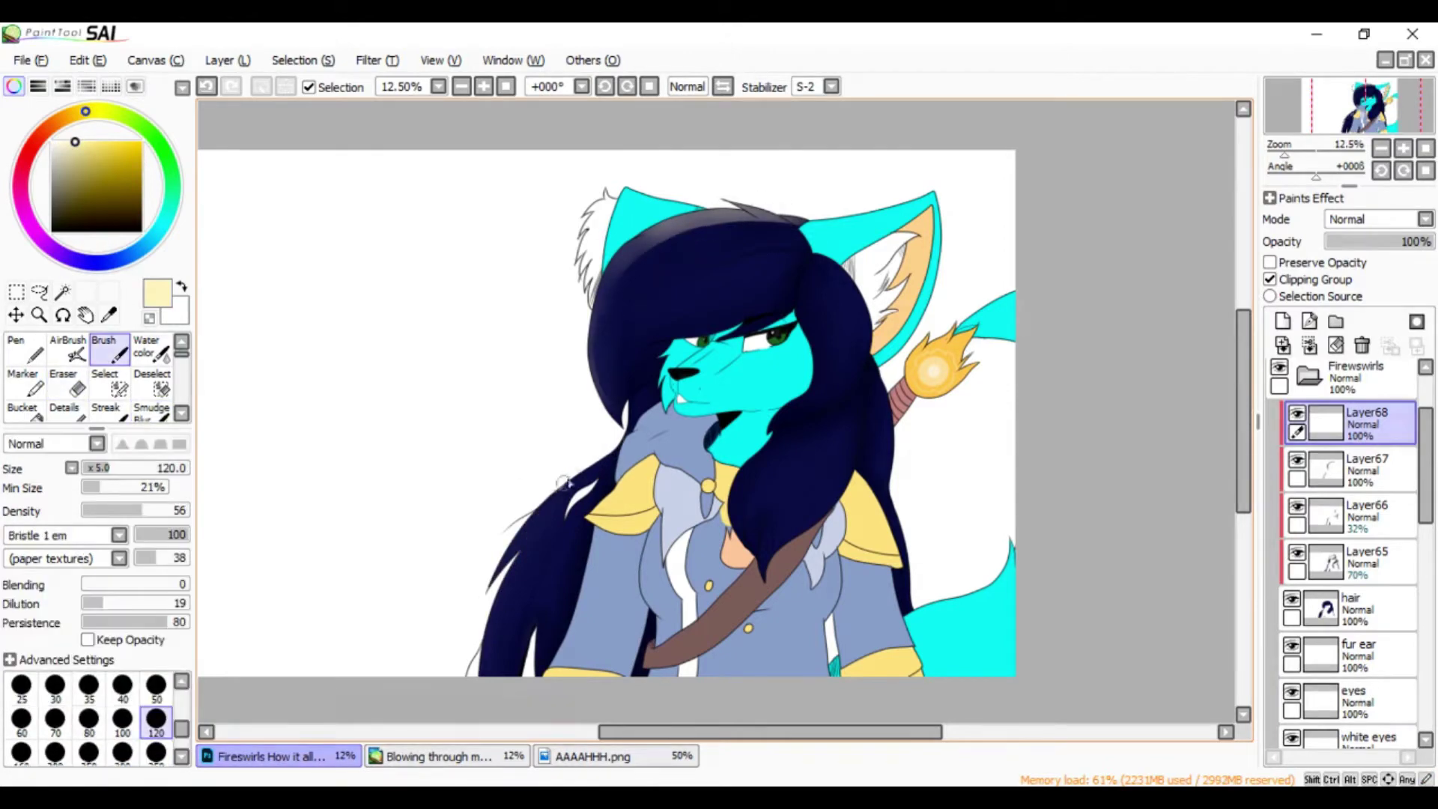
key("bracketright")
key("bracketright")
key("bracketright")
key("b")
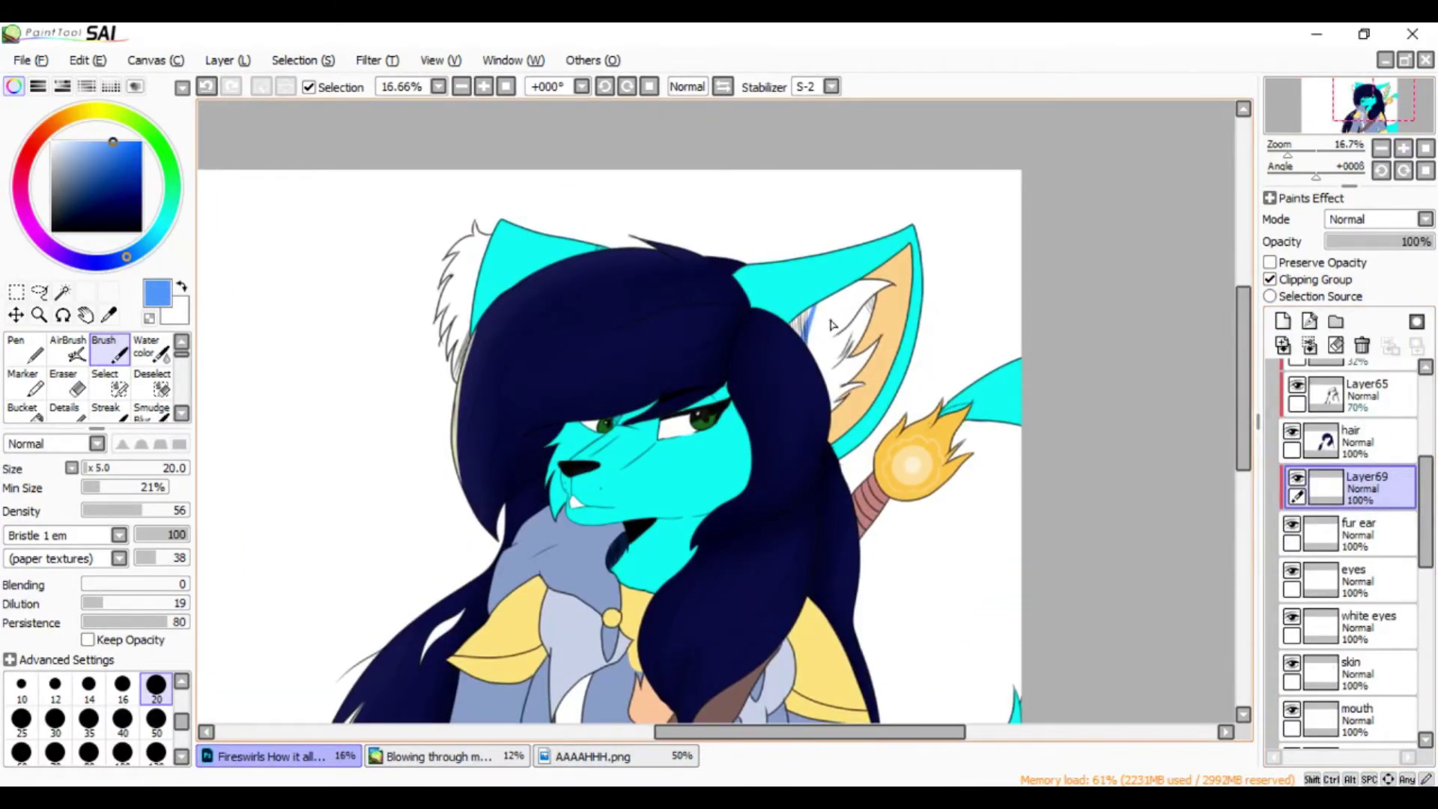
Paint blue into the ear fur and darker tan inside the right ear, blend, and set Multiply
left_click(156, 719)
left_click_drag(816, 303, 814, 340)
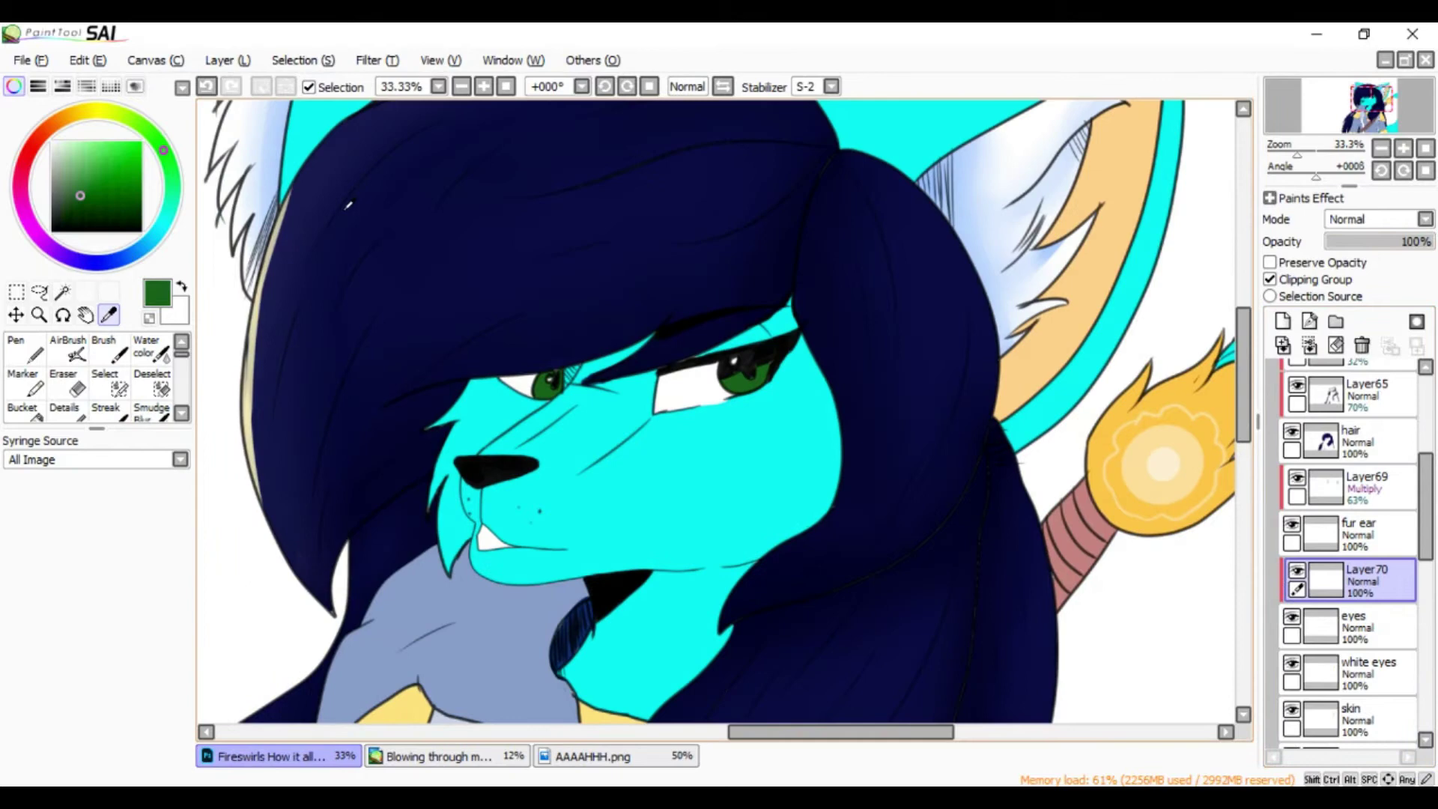
left_click(552, 383, "alt")
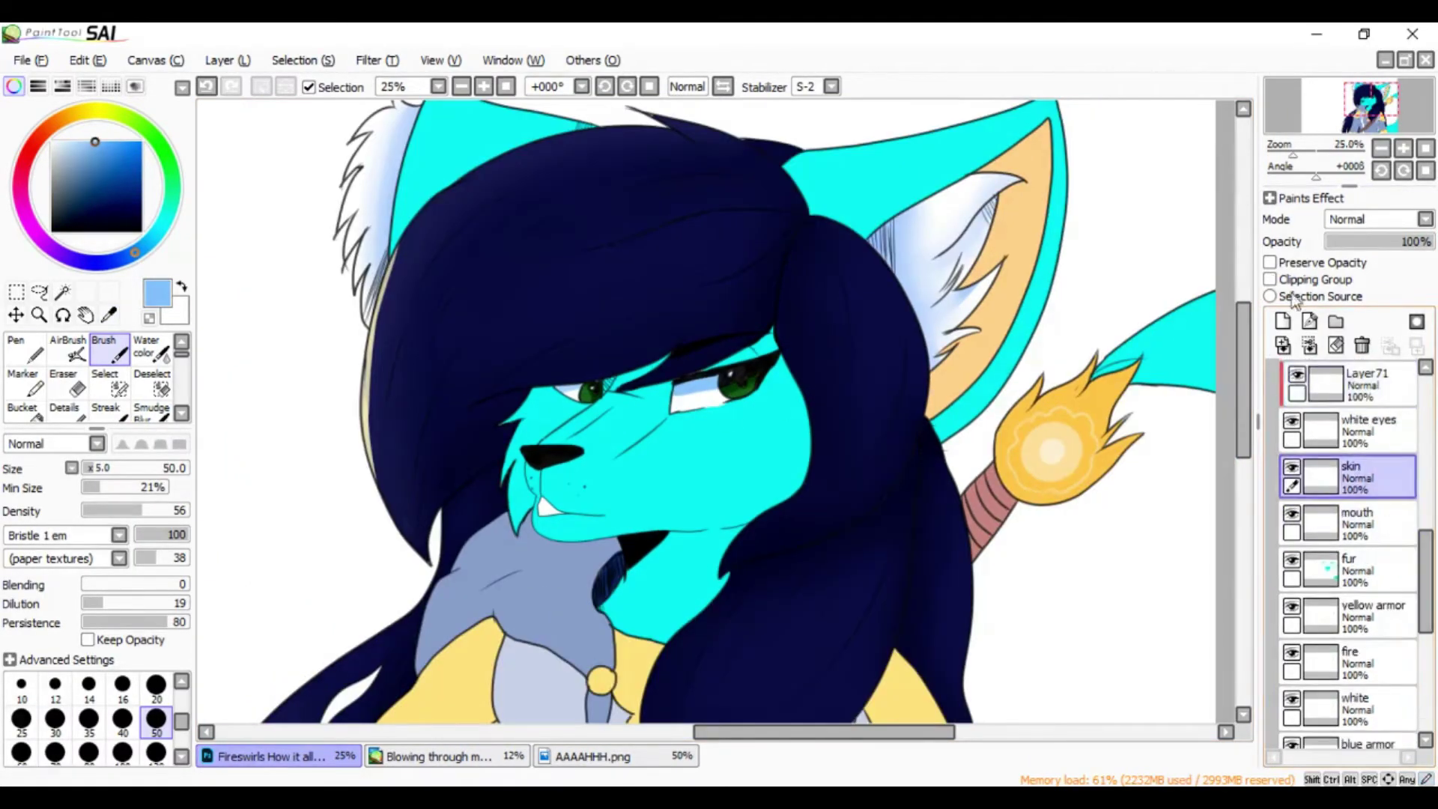
mouse_move(1026, 258)
left_mouse_down()
mouse_move(945, 471)
mouse_move(1004, 389)
left_mouse_up()
left_click(151, 411)
left_click(1377, 219)
left_click(1352, 263)
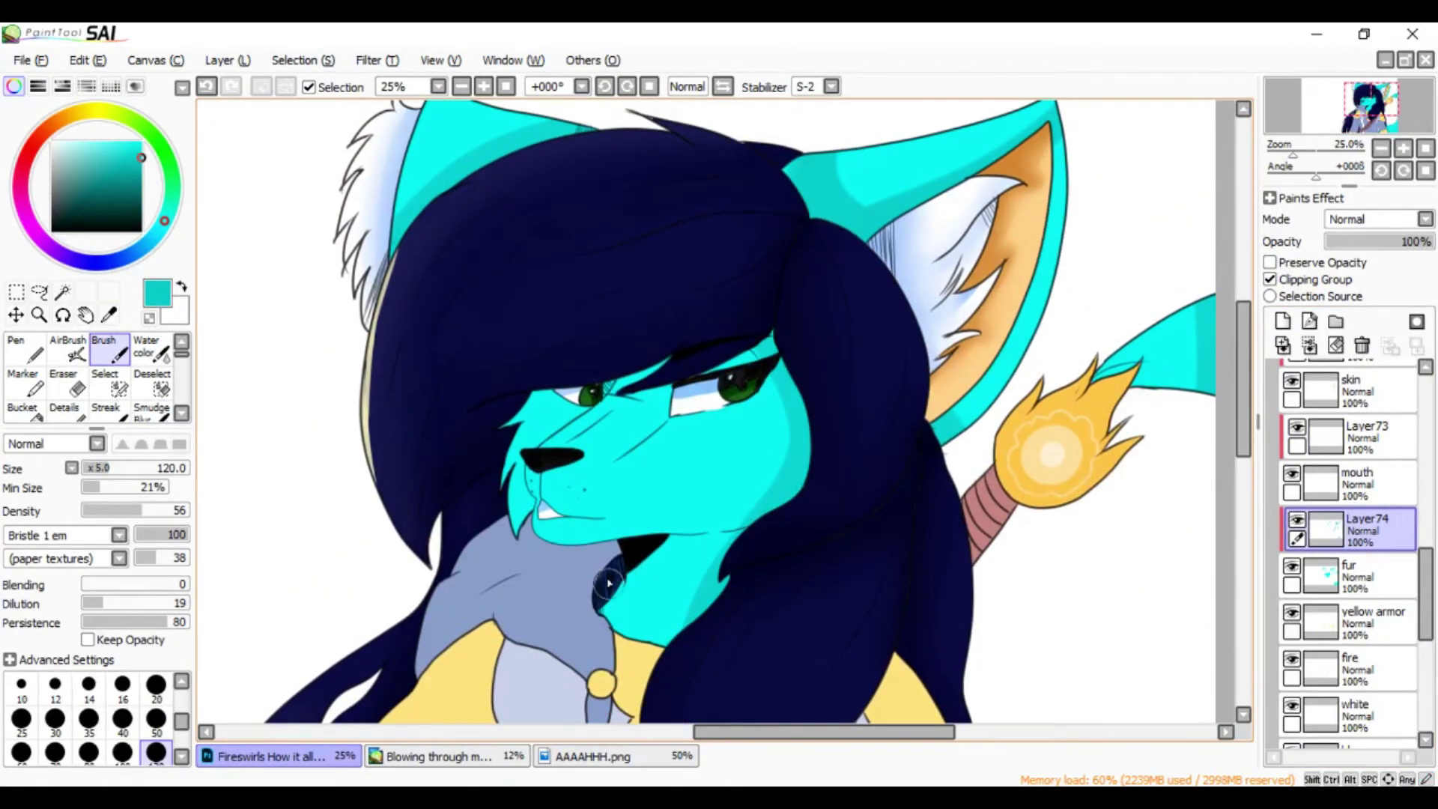
Set the new shading layer to Multiply and start painting teal face shading
left_click(1377, 218)
left_click(1348, 297)
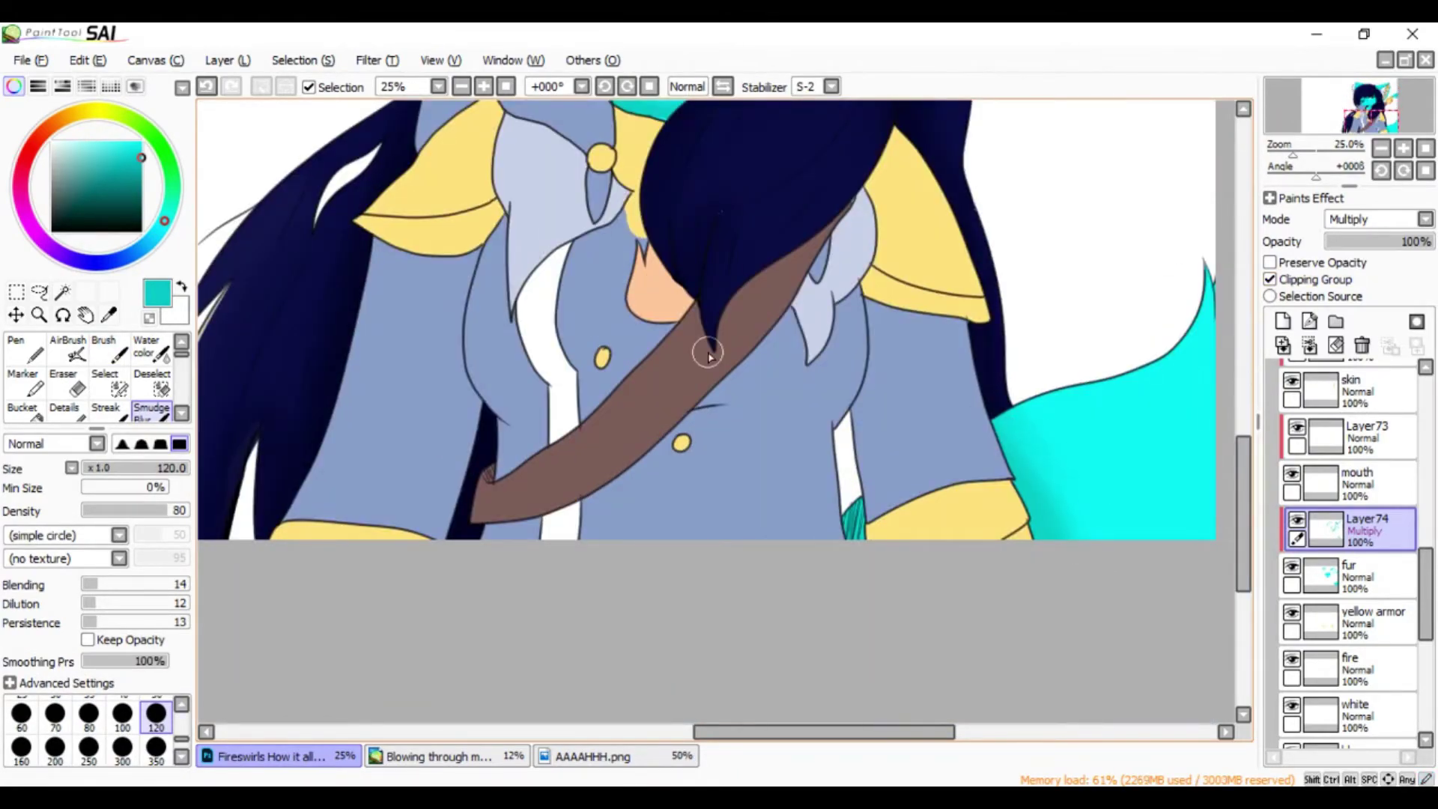
key("b")
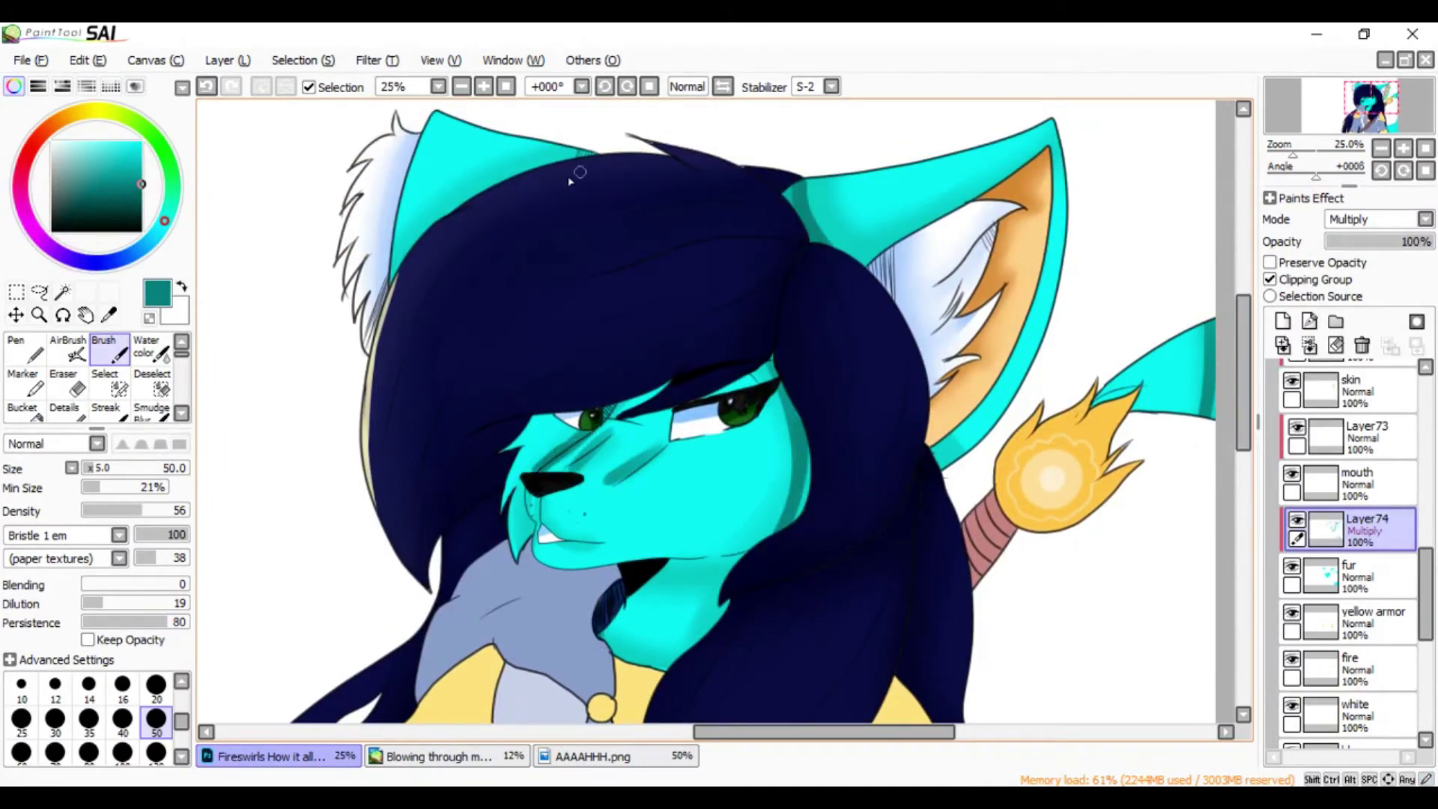
key("c")
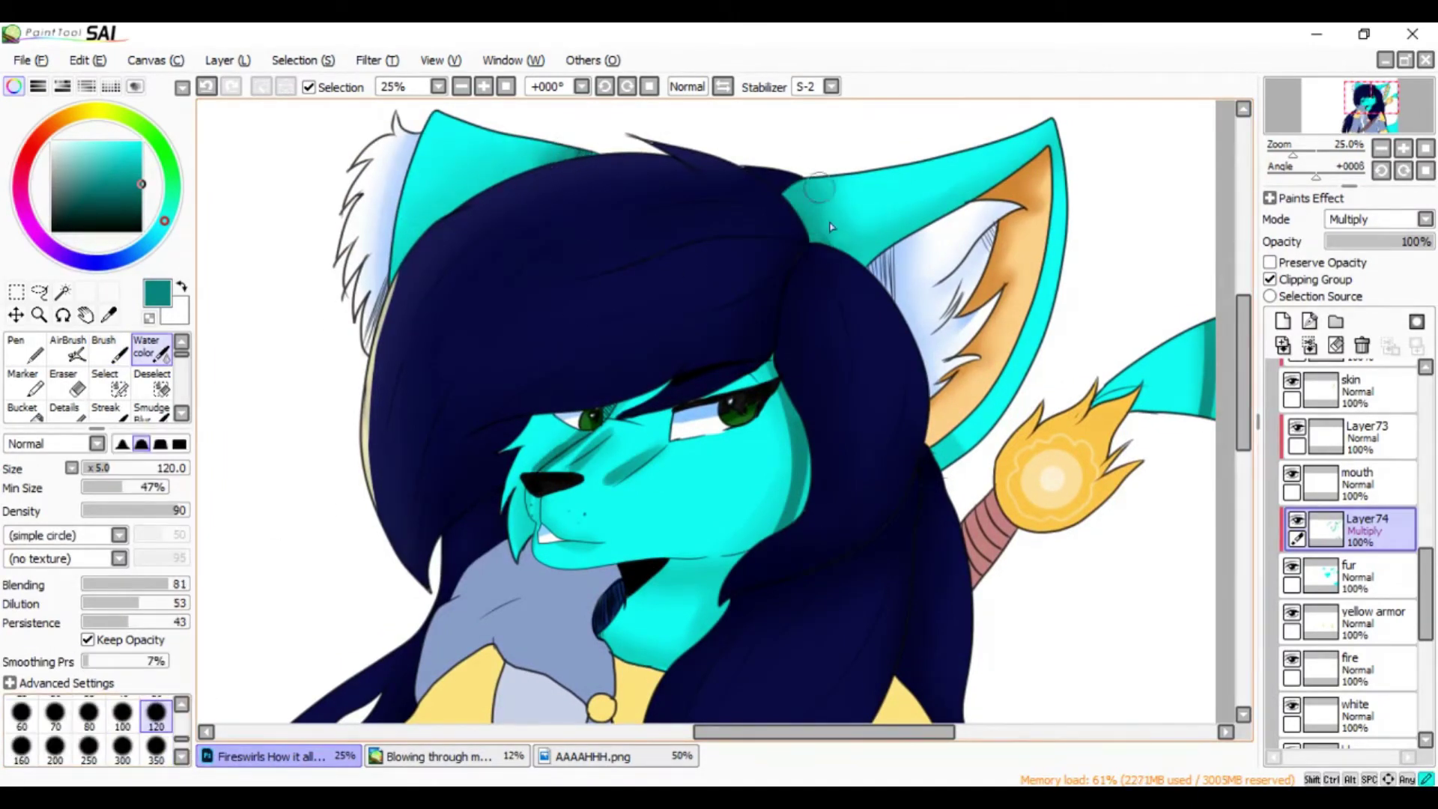
scroll(829, 226, "down", 3)
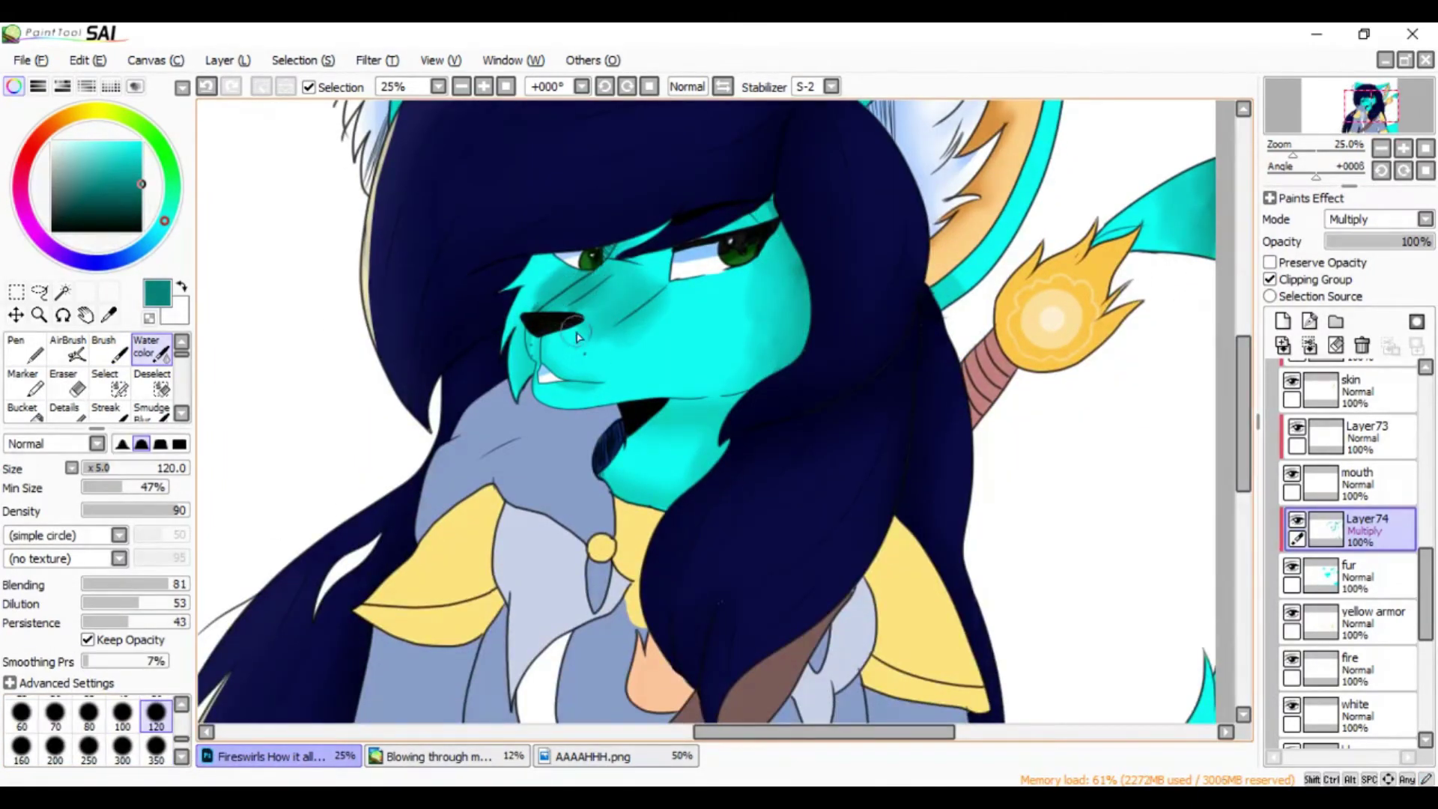
Soften the teal cheek and ear shading by alternating Smudge, Water color and Brush, then deselect
key("s")
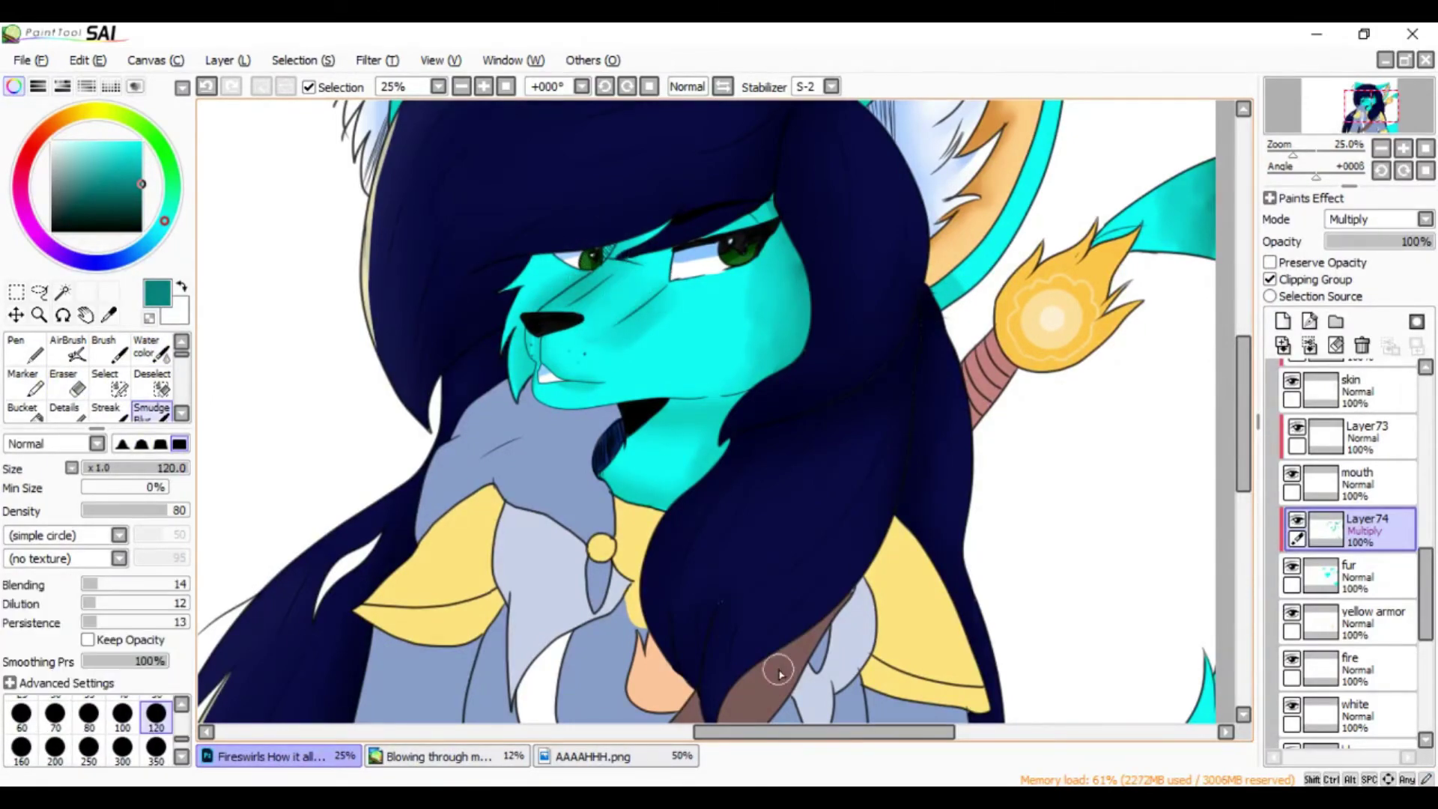
key("c")
key("s")
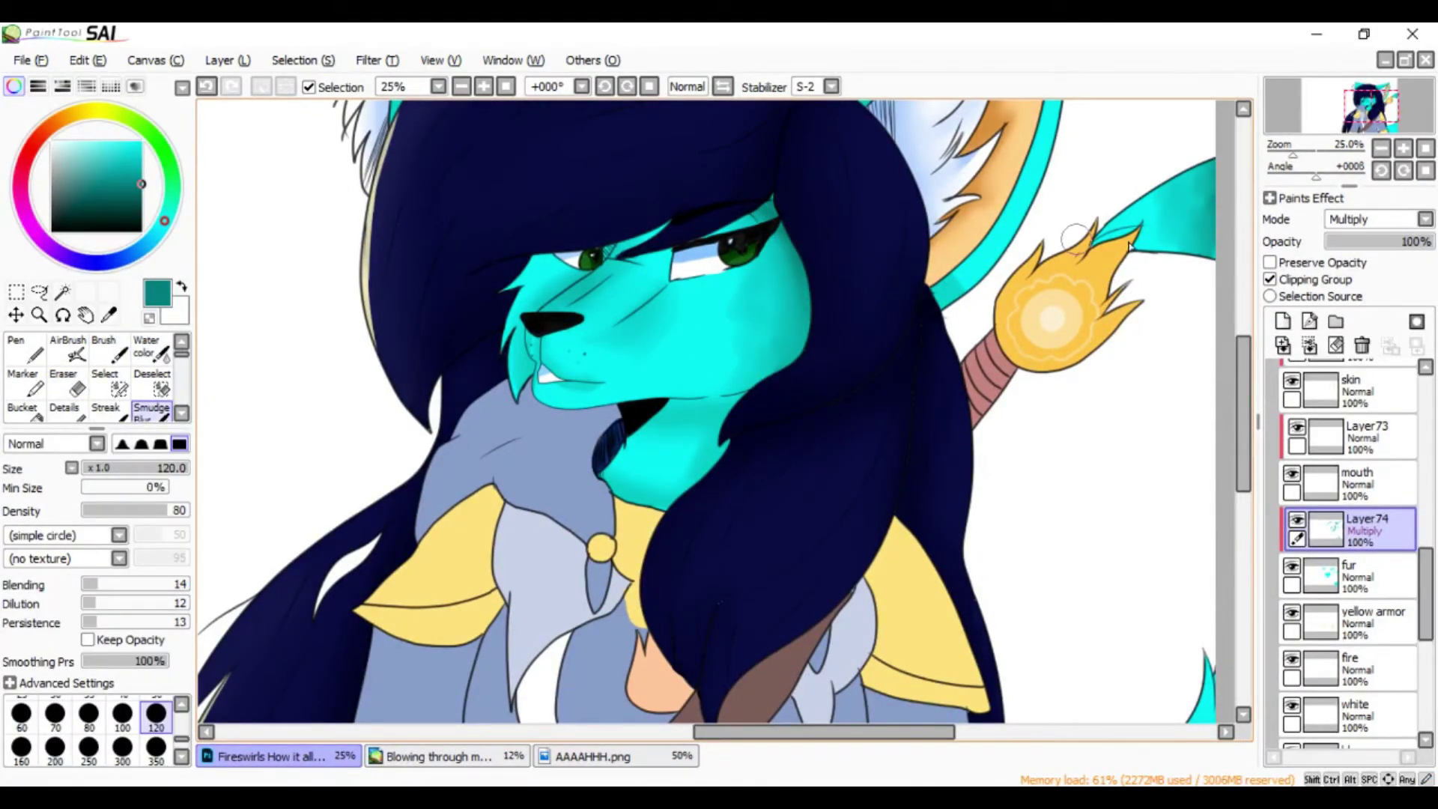
scroll(1195, 247, "up", 5)
scroll(1195, 248, "down", 4)
key("b")
key("c")
scroll(1195, 247, "down", 5)
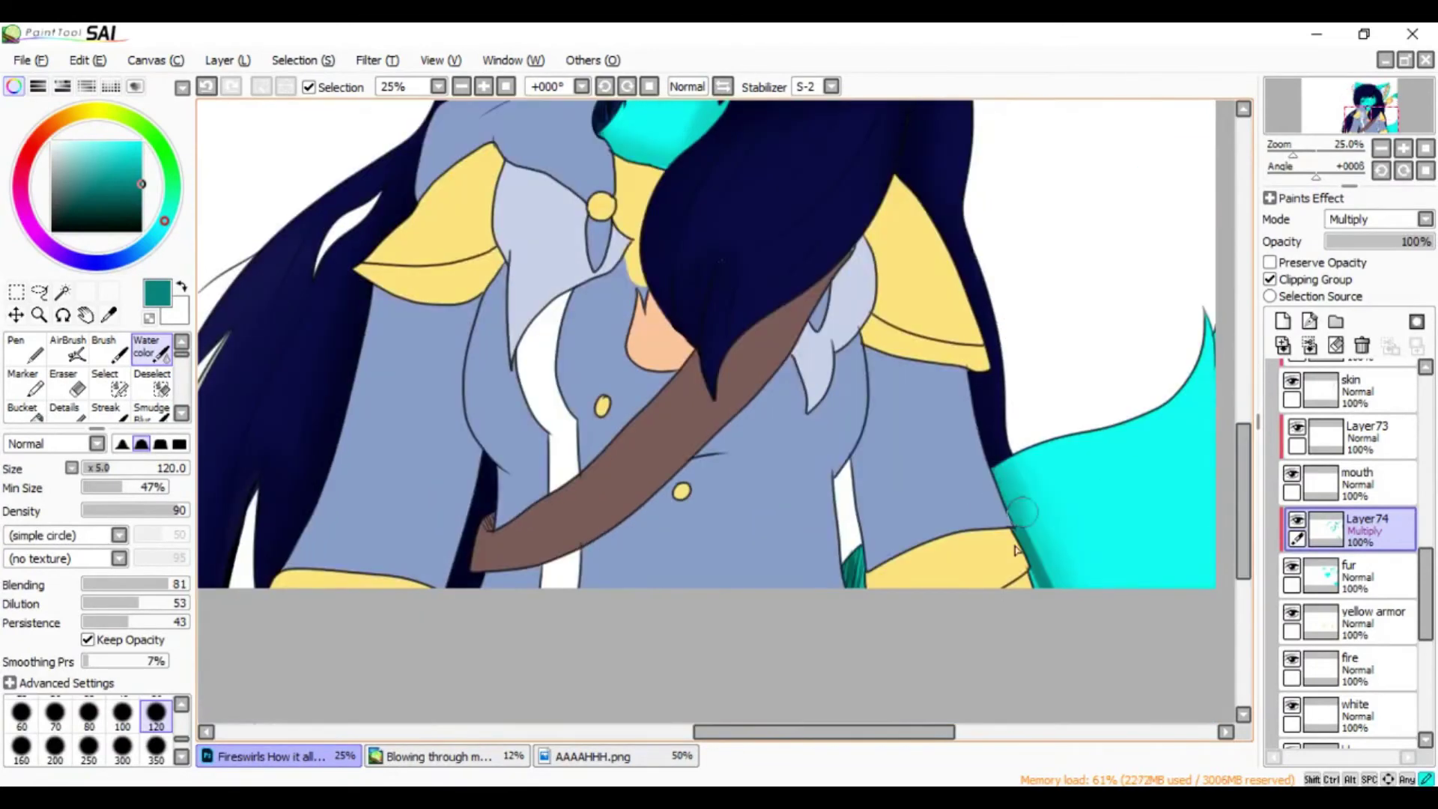
key("s")
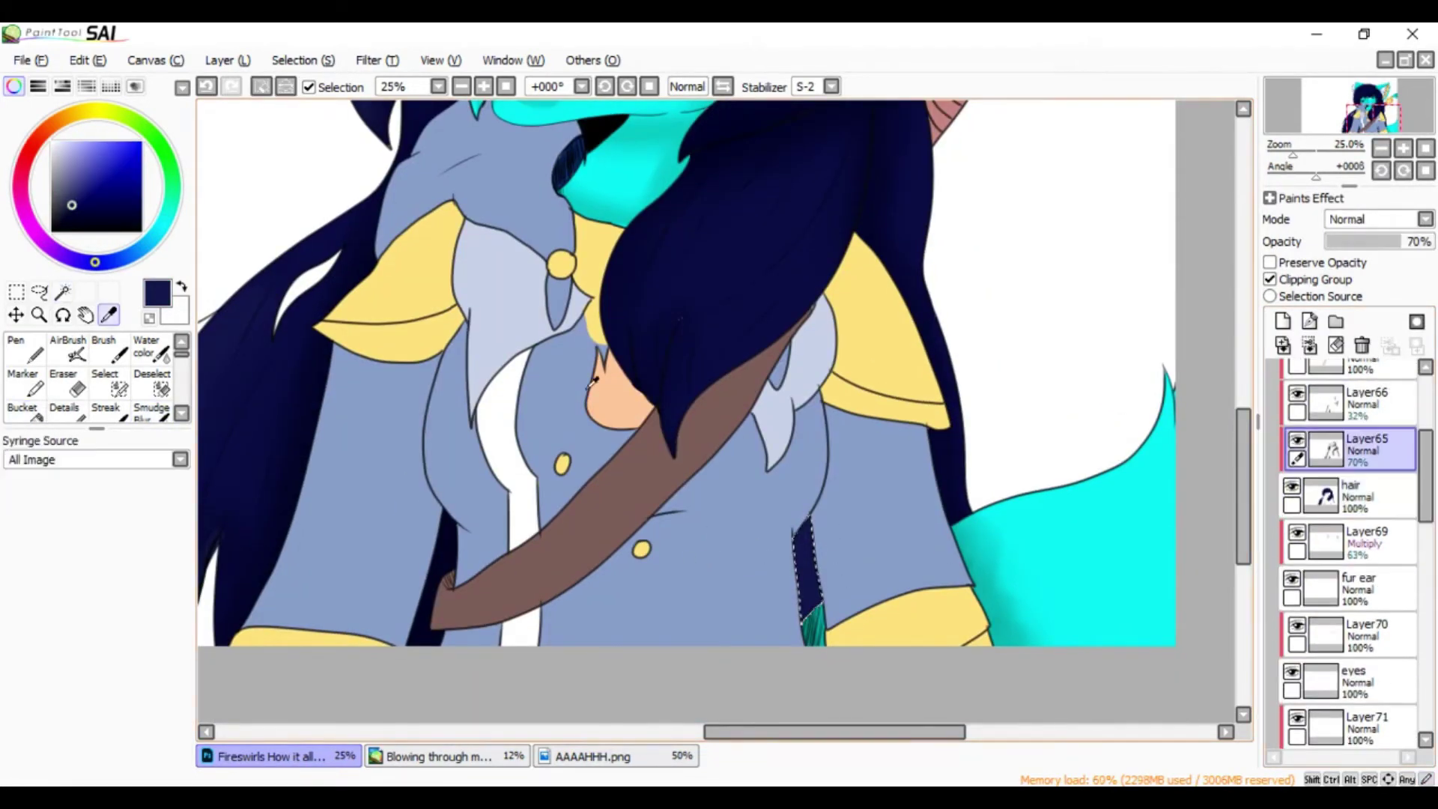
key("ctrl+d")
Paint a blue stripe on the yellow collar on the multiply layer and fade it to 32% opacity
key("n")
scroll(1348, 524, "down", 5)
left_click(1367, 453)
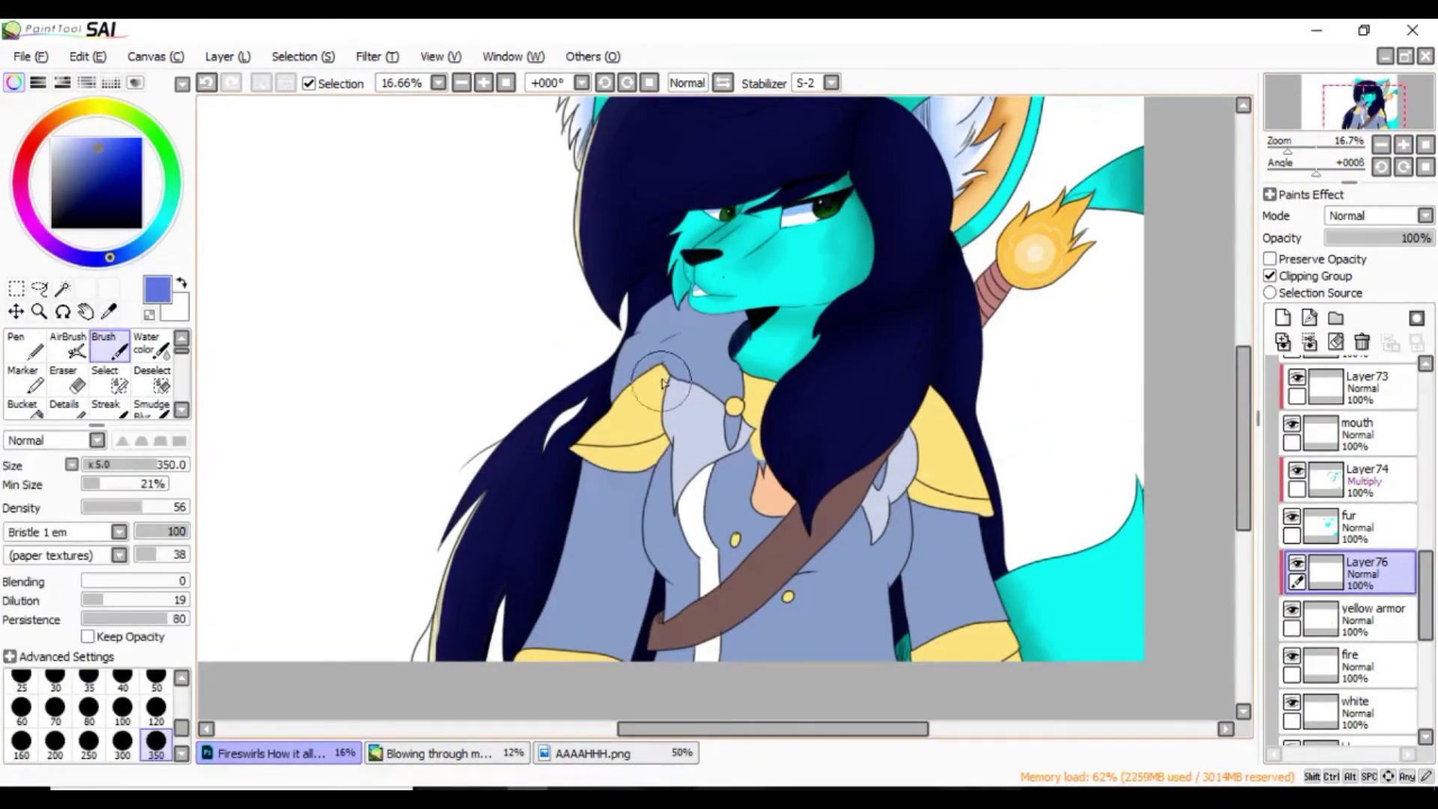
mouse_move(655, 363)
left_mouse_down()
mouse_move(629, 468)
mouse_move(637, 453)
left_mouse_up()
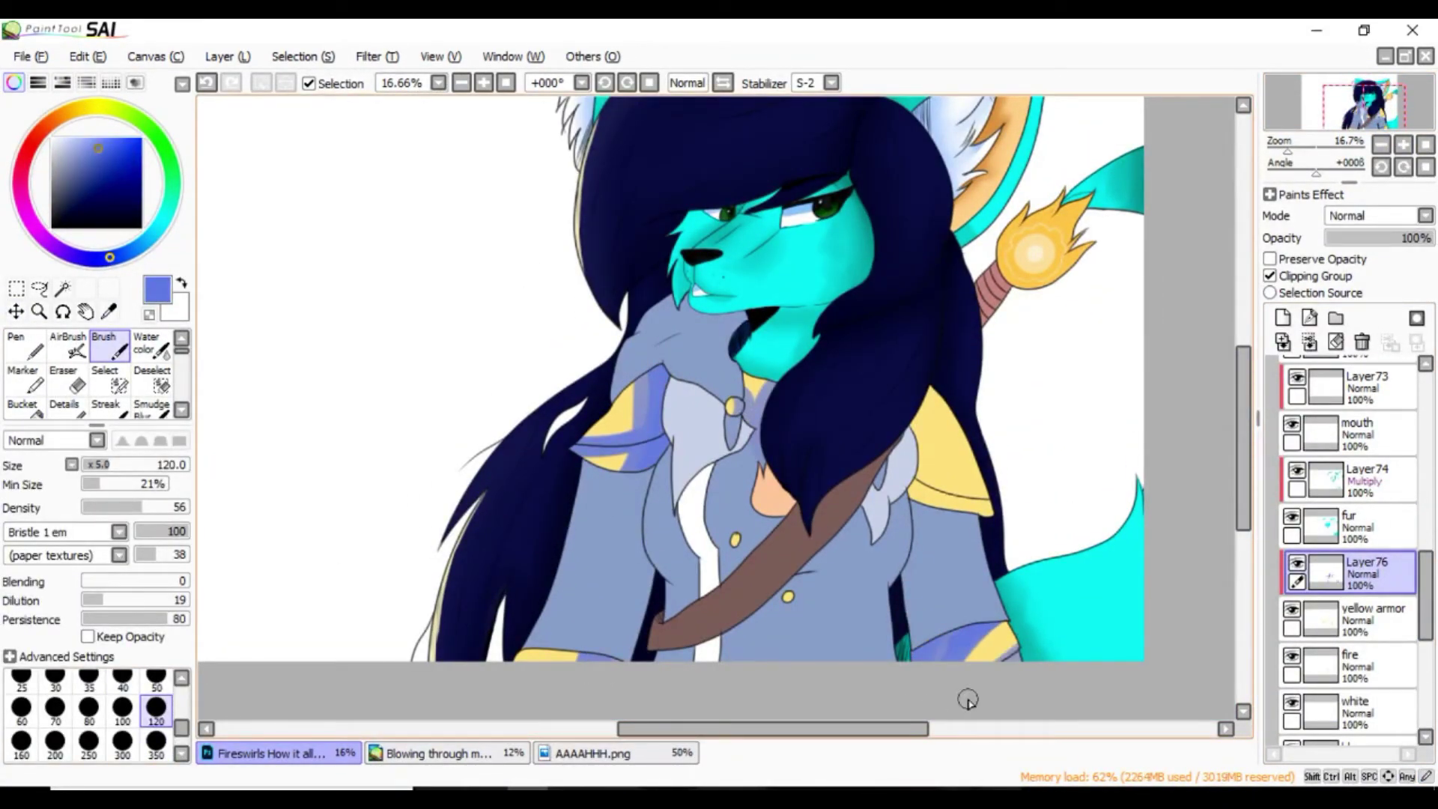
left_click_drag(1400, 238, 1362, 242)
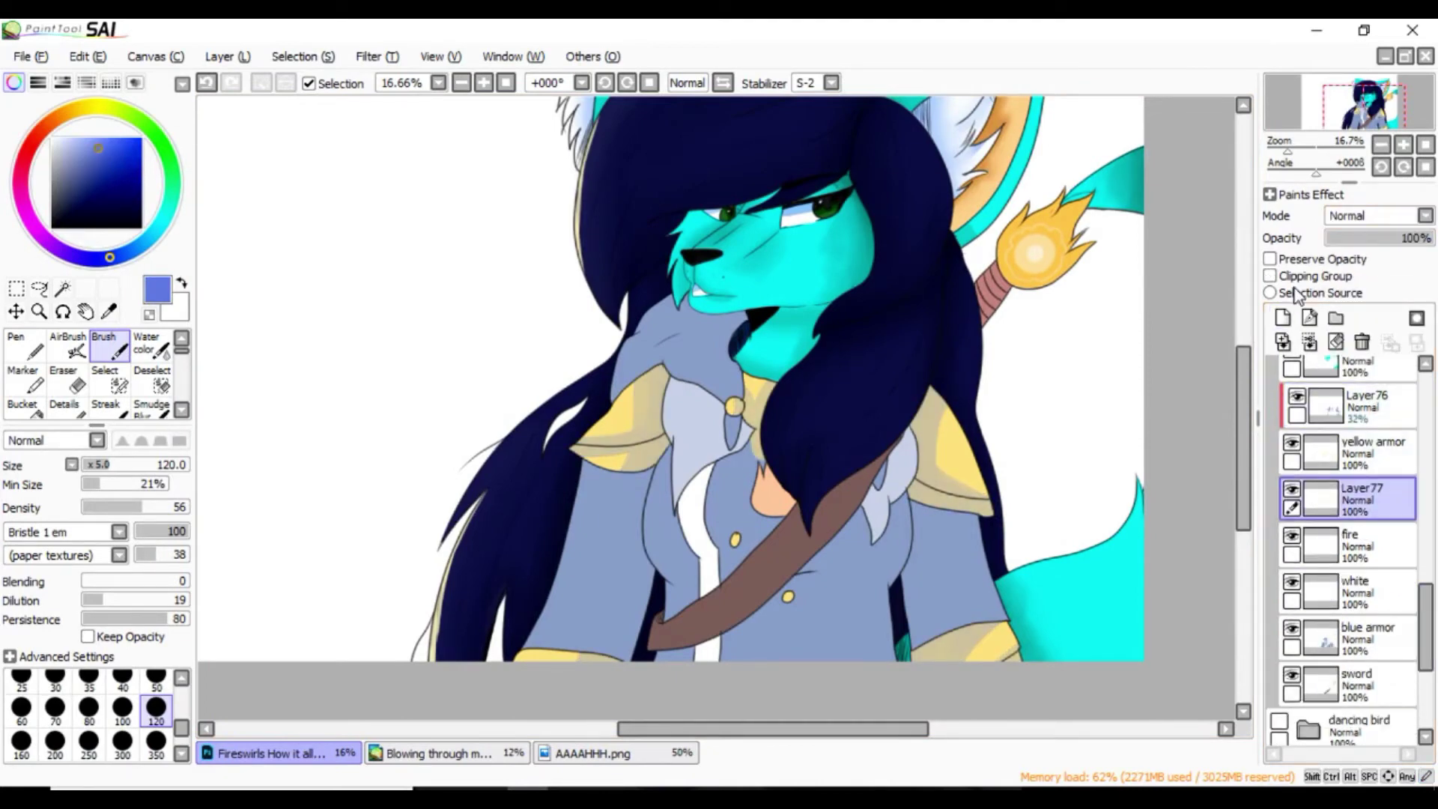
On a new layer, paint a white shirt highlight and blue shading down the collar and shirt
left_click(1281, 317)
left_click_drag(704, 471, 723, 621)
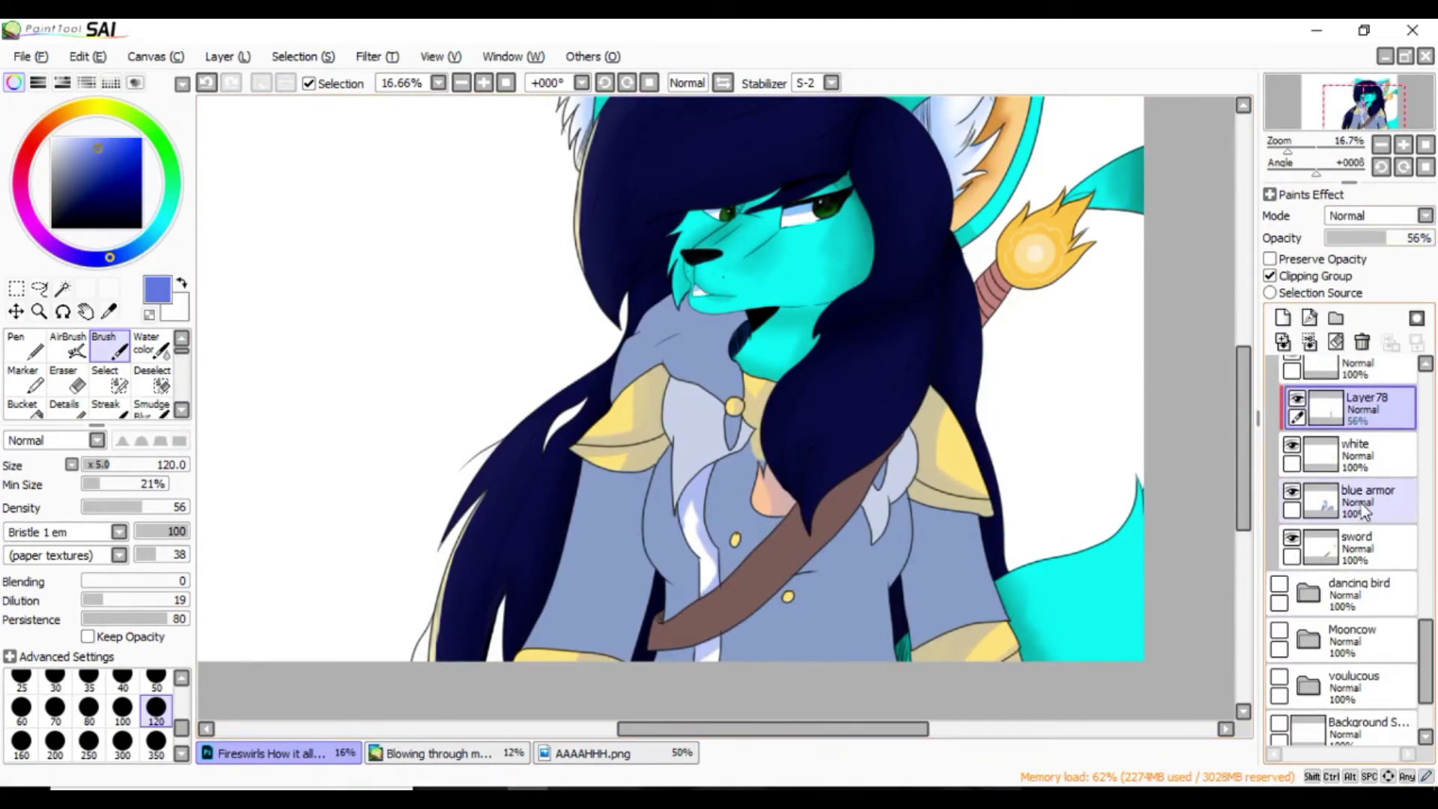
left_click_drag(653, 308, 689, 509)
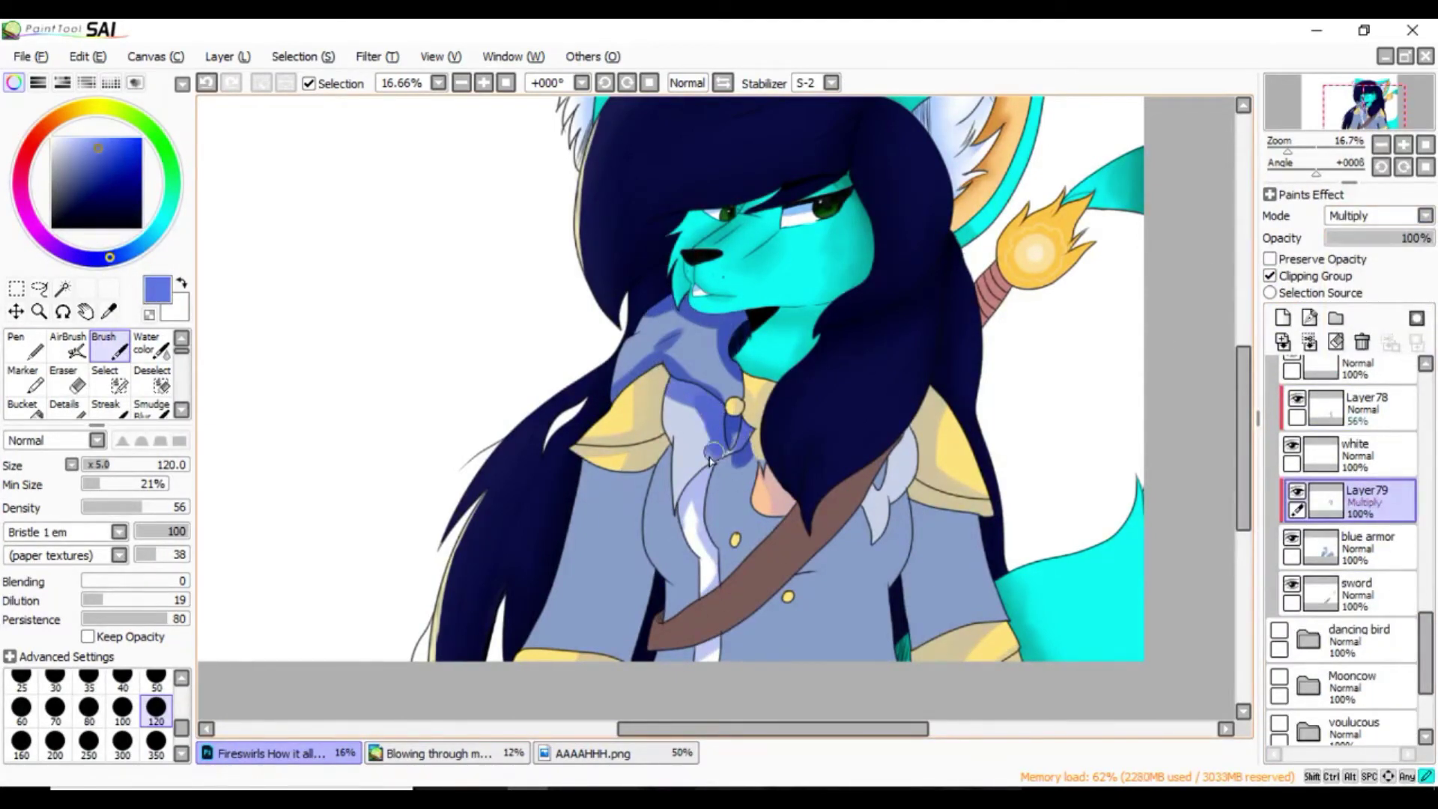
left_click_drag(749, 449, 771, 576)
left_click_drag(898, 434, 674, 644)
left_click_drag(973, 494, 906, 644)
left_click_drag(659, 464, 621, 659)
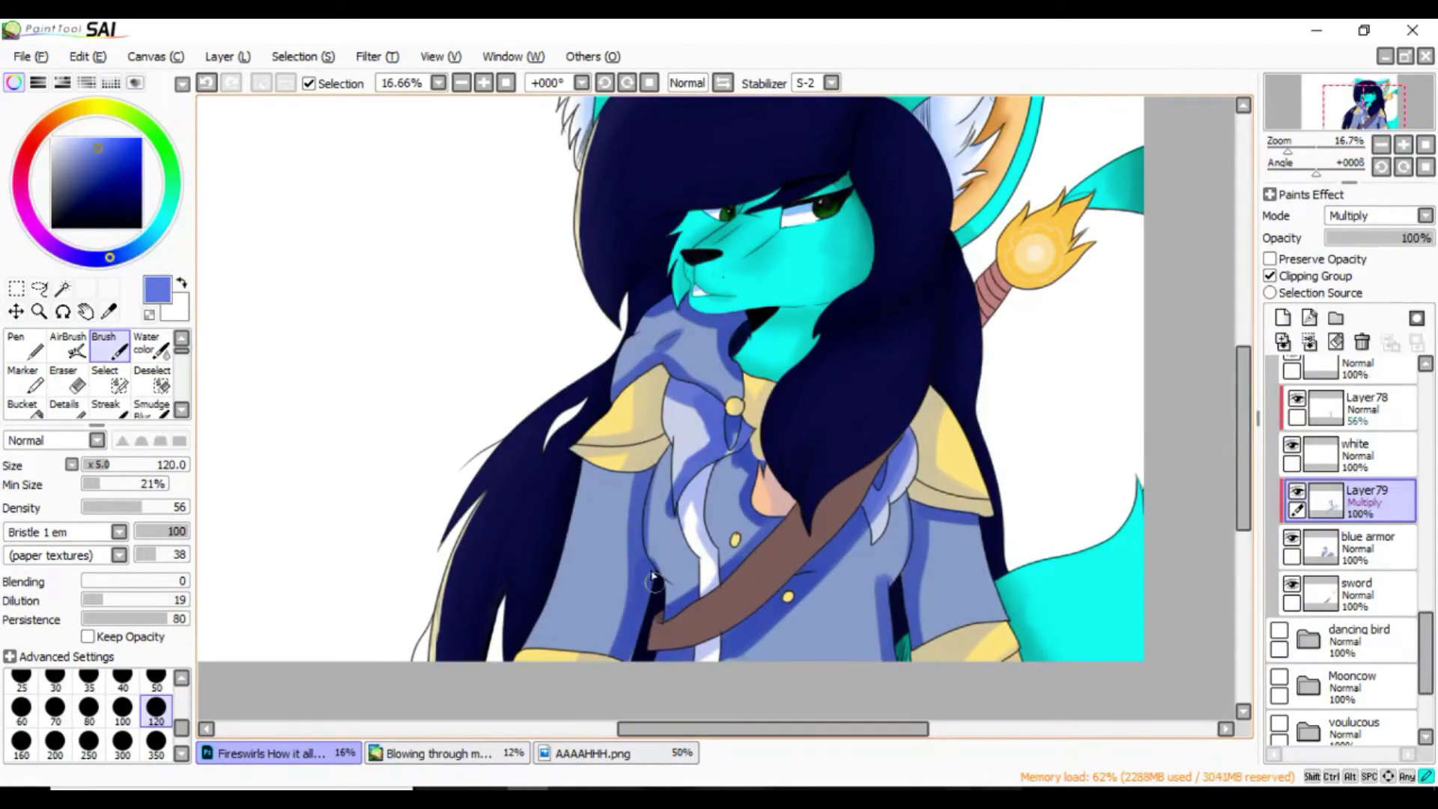
left_click_drag(726, 434, 651, 591)
Smudge the blue shirt shading smooth and lower that layer's opacity to 73%
key("s")
mouse_move(636, 517)
left_mouse_down()
mouse_move(674, 337)
mouse_move(882, 657)
mouse_move(1048, 495)
left_mouse_up()
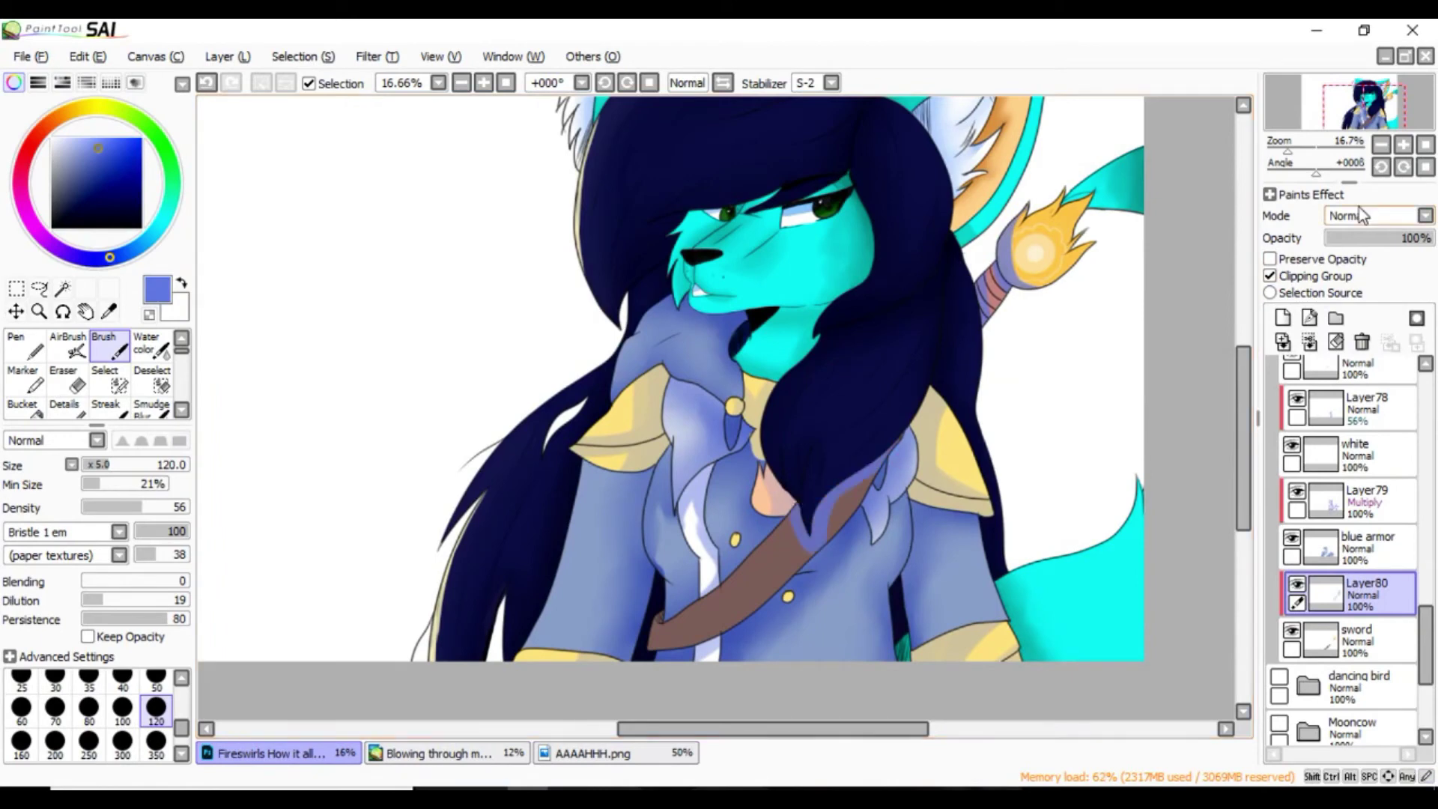
scroll(1347, 216, "down", 1)
key("c")
left_click_drag(1426, 238, 1394, 237)
left_click(1282, 317)
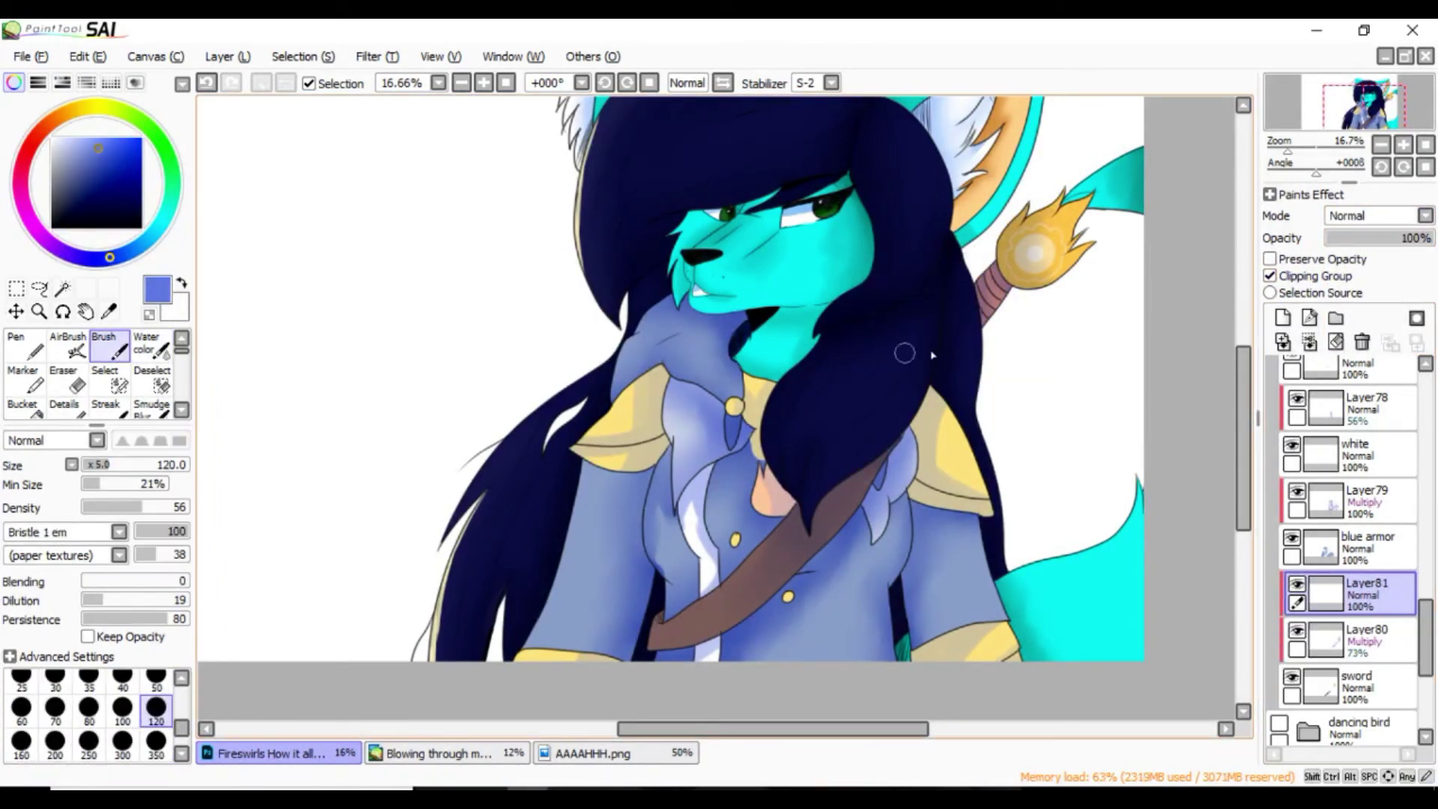
Add a Shade-mode layer and paint dark shading along the strap
left_click(1378, 216)
left_click(1347, 300)
left_click_drag(801, 524, 891, 509)
left_click_drag(794, 524, 876, 554)
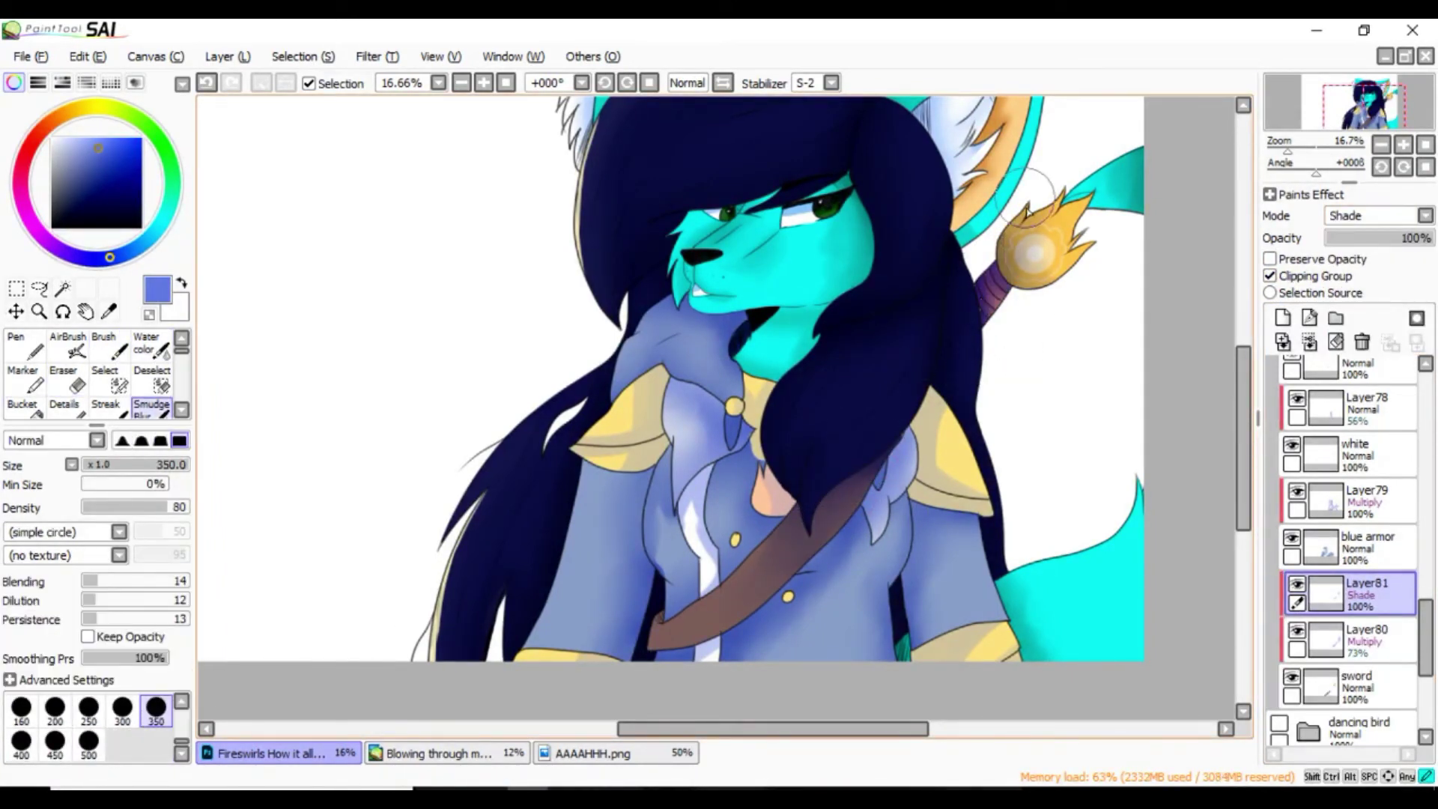
Add a pale yellow airbrush glow layer set to Luminosity blending
left_click(1282, 316)
key("minus")
left_click(67, 344)
left_click(1282, 316)
Paint a soft glow around the staff's orb and lower that glow layer's opacity
left_click_drag(943, 285, 966, 300)
left_click(39, 288)
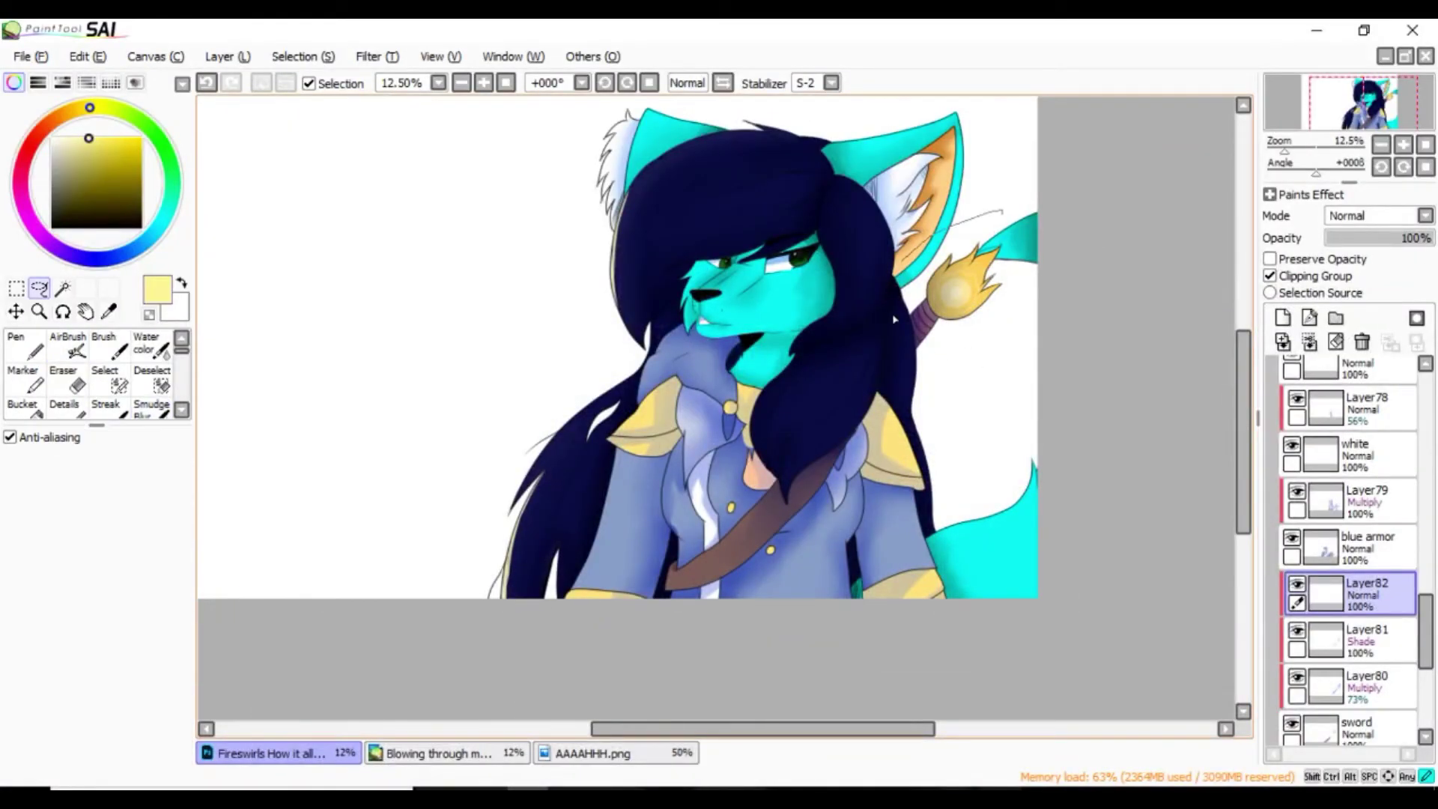
left_click(1378, 216)
left_click_drag(1426, 238, 1344, 237)
scroll(1347, 524, "down", 5)
Add a clipped Multiply layer and brush blue shading over the lower body, hair and neck
left_click(1282, 317)
left_click(1269, 276)
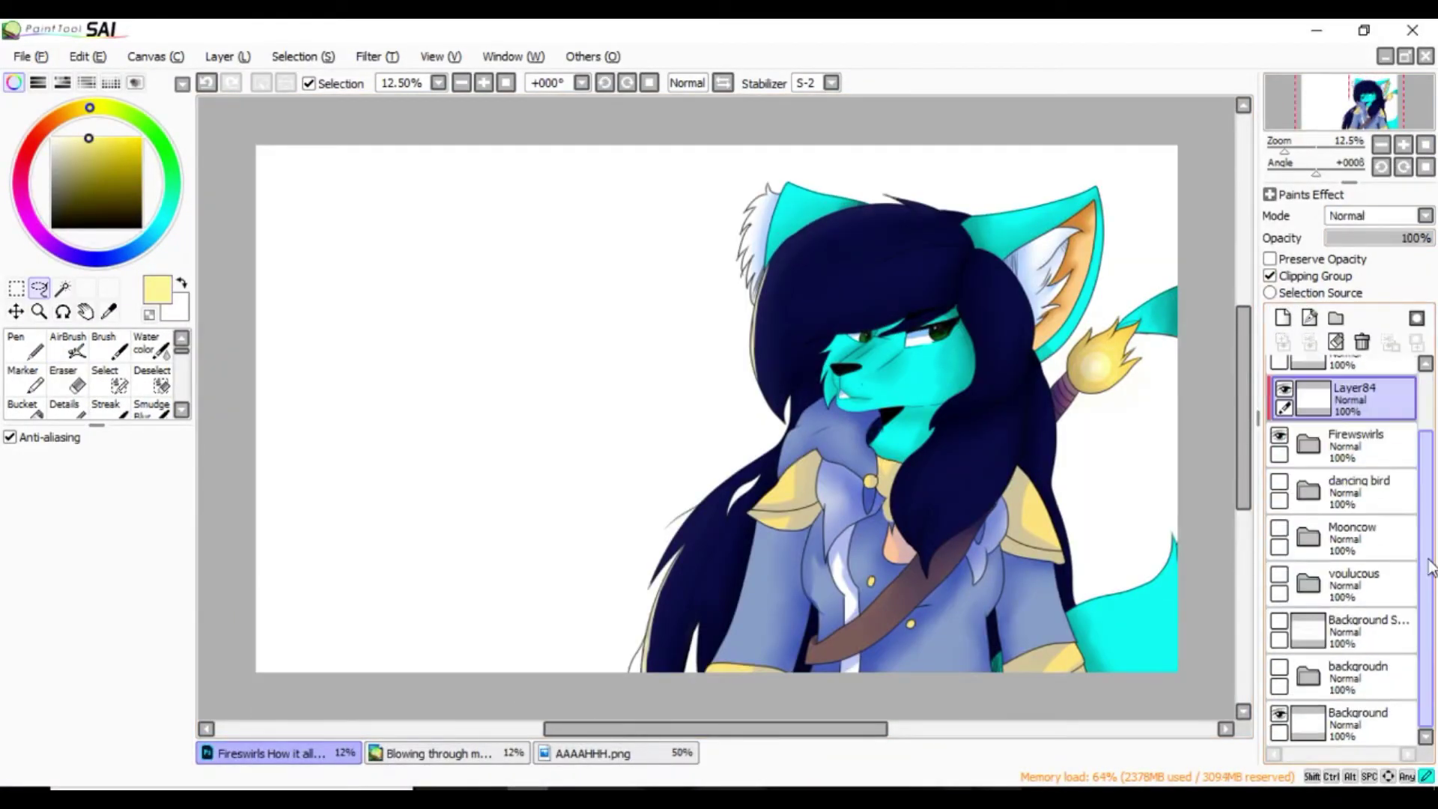
left_click(105, 345)
left_click(1378, 216)
left_click(1348, 247)
left_click_drag(1191, 576, 974, 659)
left_click_drag(1041, 479, 928, 658)
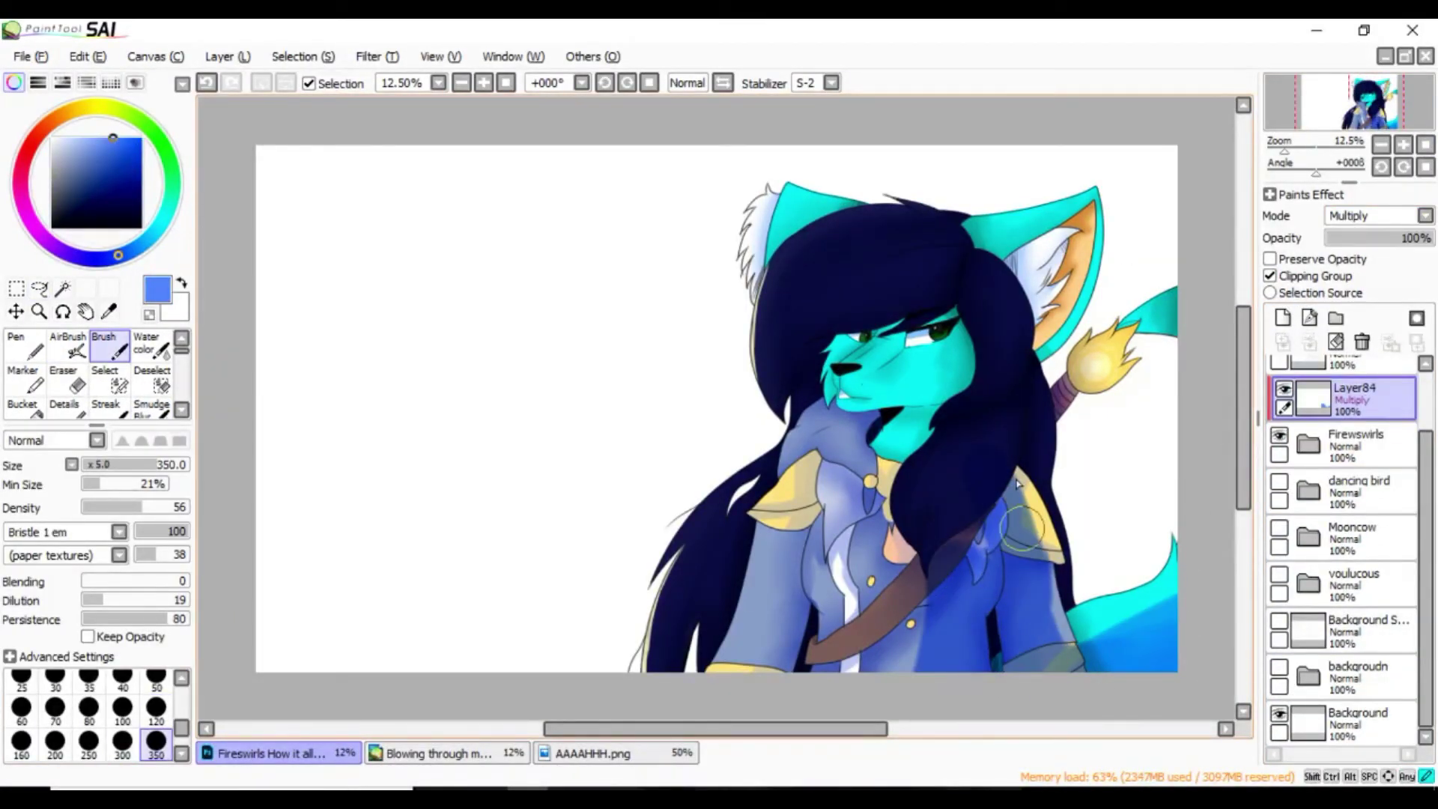
Erase stray blue, shade and blend the hair and body, and set the layer to 52% opacity
key("e")
left_click_drag(891, 314, 970, 434)
key("b")
left_click_drag(994, 318, 859, 231)
left_click_drag(846, 442, 793, 584)
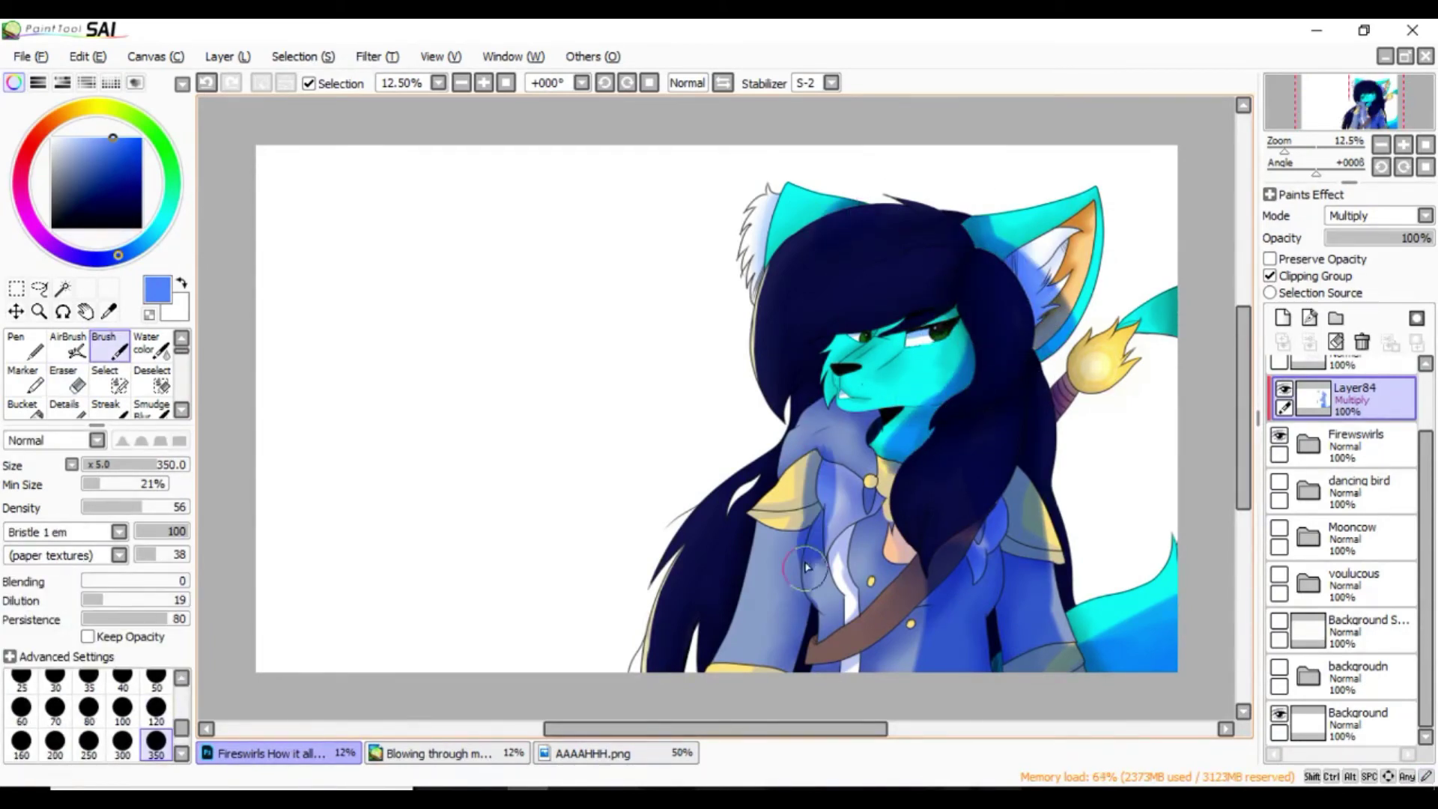
left_click_drag(839, 524, 771, 666)
key("s")
left_click_drag(816, 487, 748, 667)
left_click_drag(1049, 659, 1203, 577)
left_click_drag(1415, 238, 1381, 237)
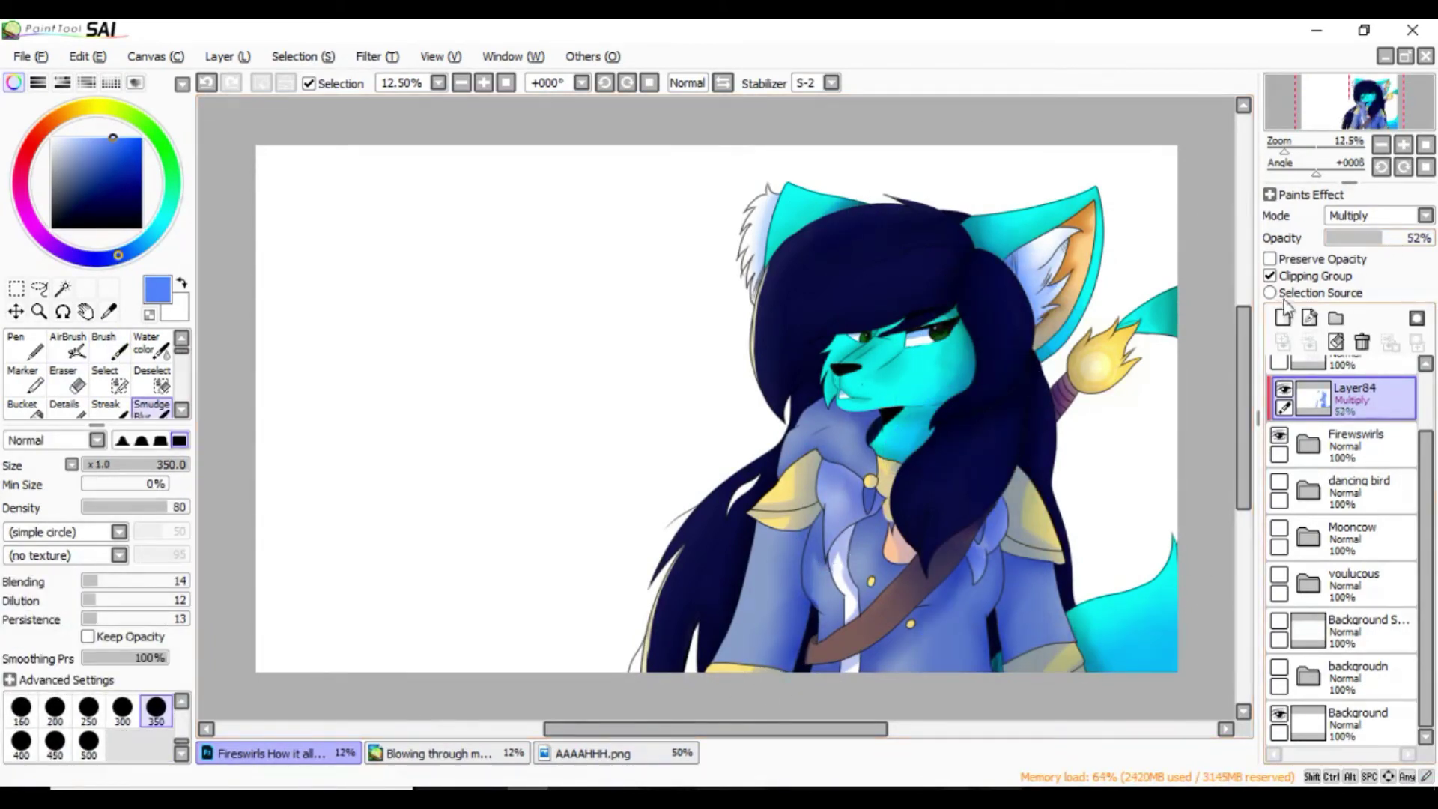
On a new layer, airbrush and soften a pale-yellow glow along the hair, ears and tail
left_click(1281, 317)
left_click(68, 345)
mouse_move(733, 277)
left_mouse_down()
mouse_move(771, 419)
mouse_move(651, 667)
left_mouse_up()
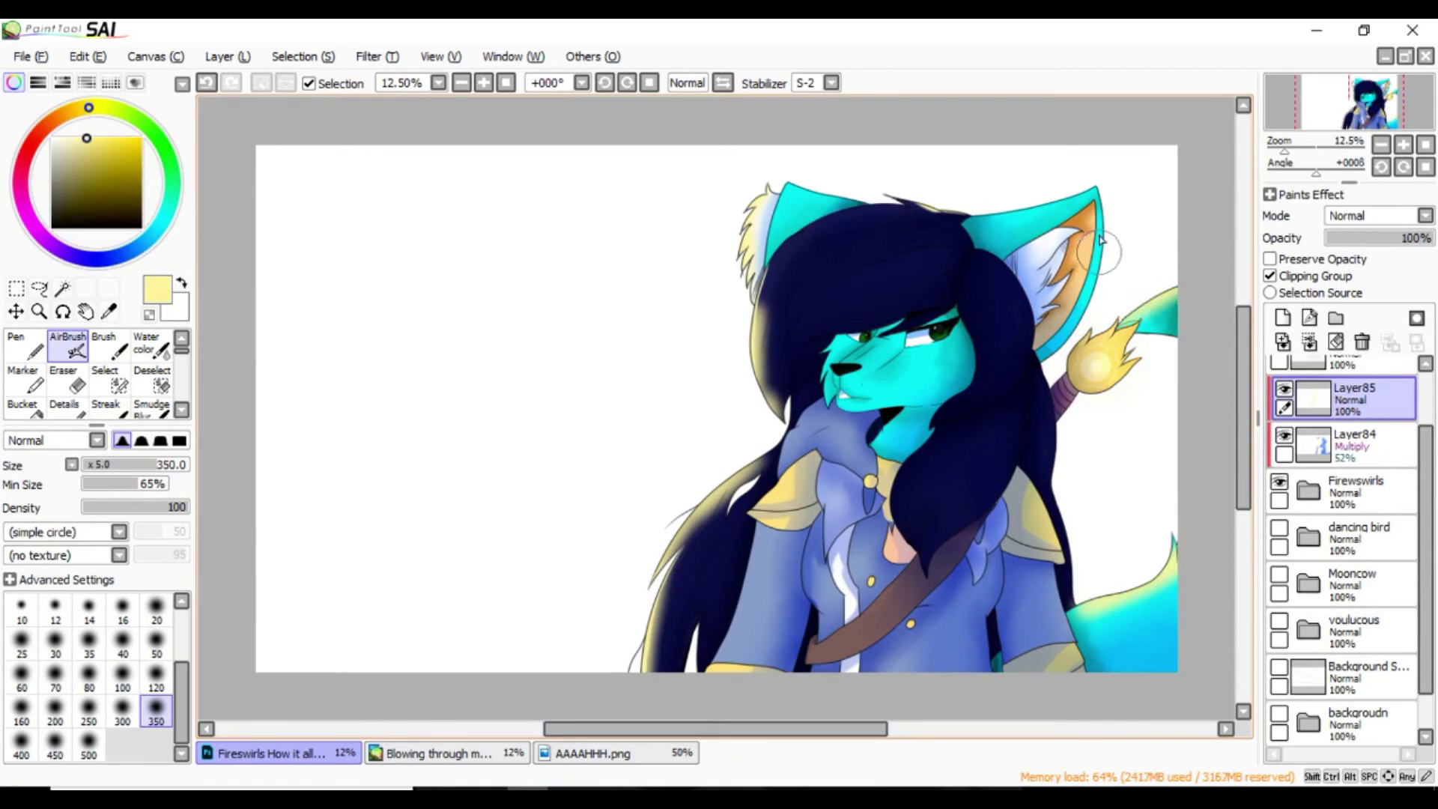
left_click_drag(1175, 546, 1086, 614)
left_click_drag(1093, 194, 786, 180)
key("s")
mouse_move(764, 419)
left_mouse_down()
mouse_move(822, 194)
mouse_move(1094, 187)
left_mouse_up()
left_click_drag(749, 464, 659, 666)
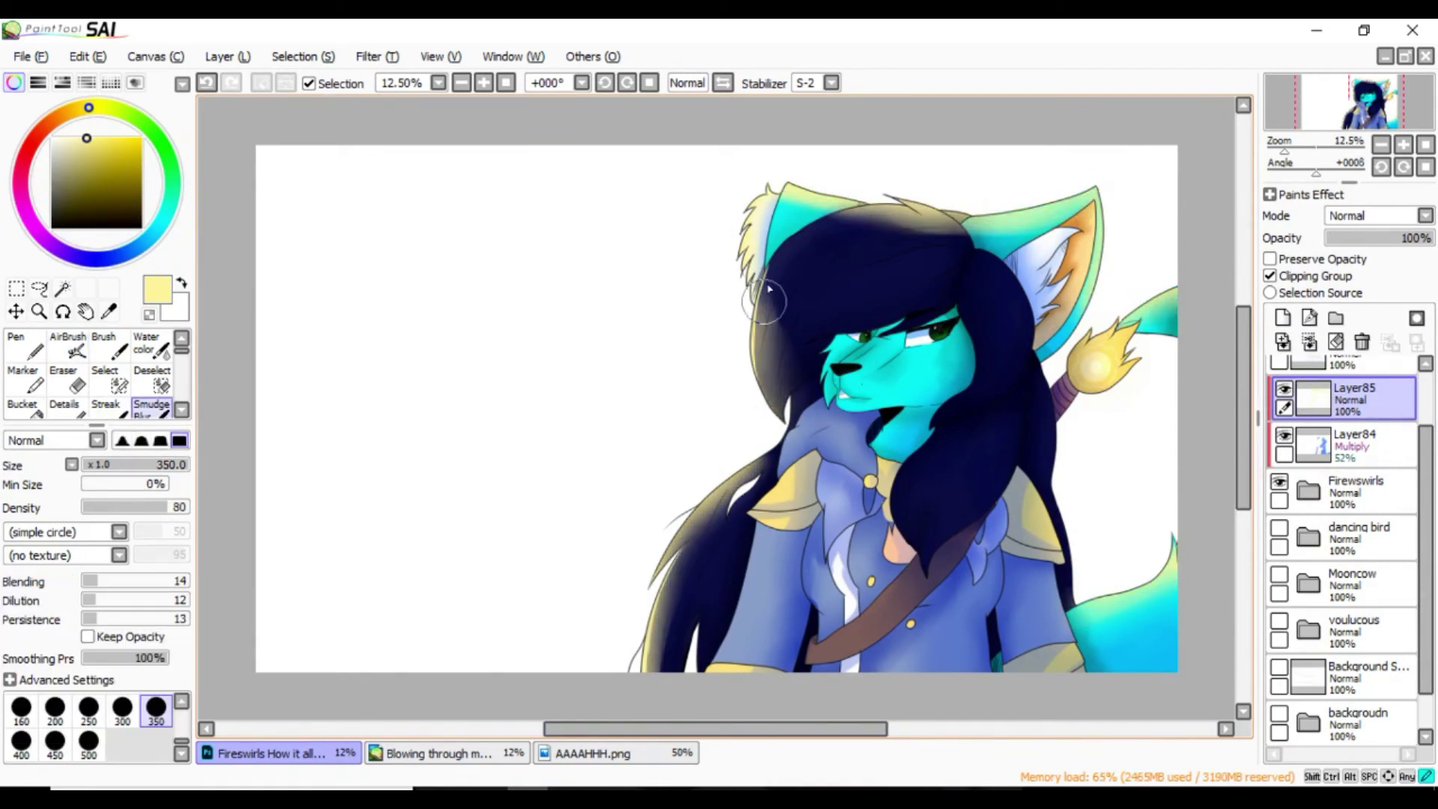
Show the grassy tree background and erase excess glow on top of the hair
left_click(1278, 713)
key("e")
mouse_move(794, 427)
left_mouse_down()
mouse_move(1093, 224)
mouse_move(1086, 322)
left_mouse_up()
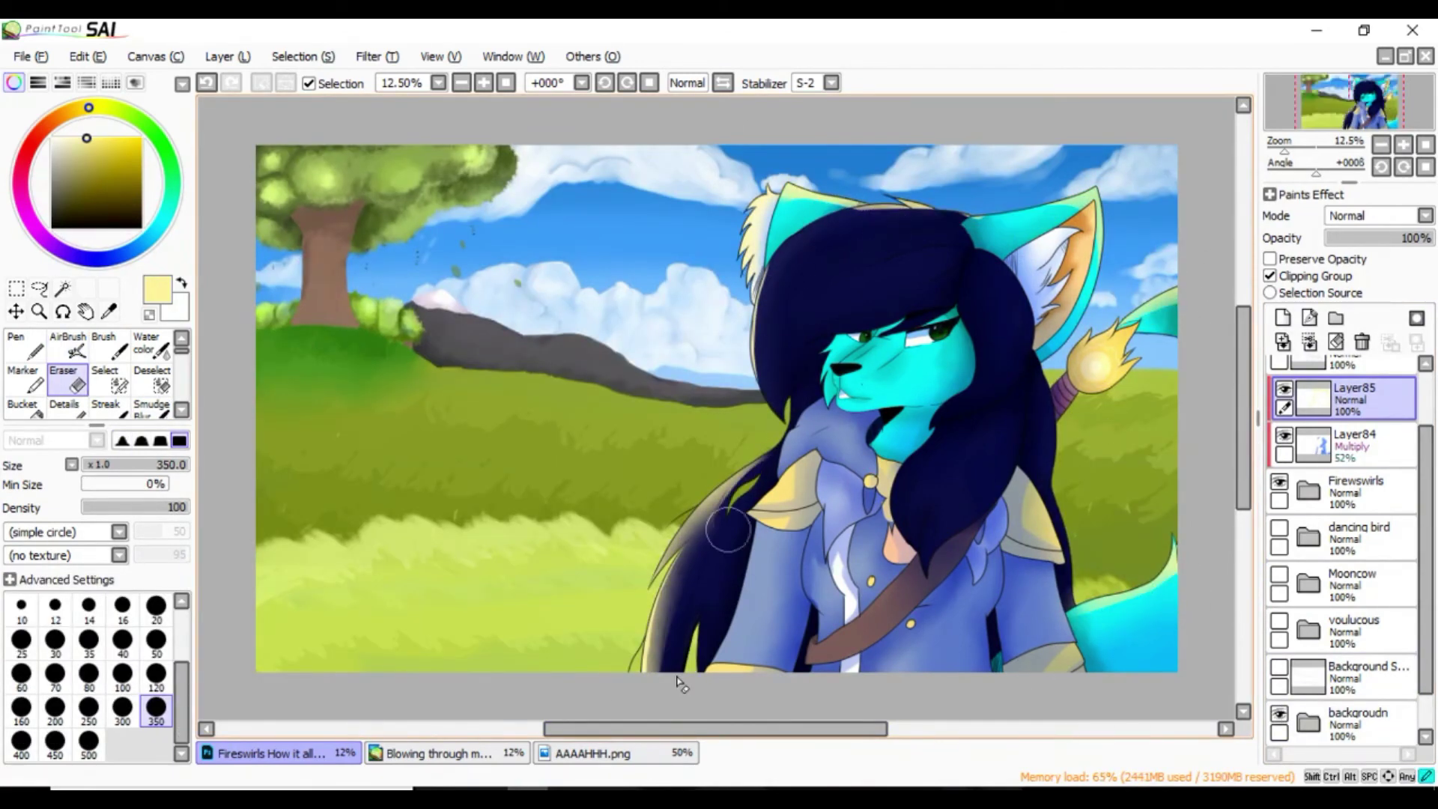
Erase leftover glow and reveal the dancing bird, Mooncow and voulucous folders
left_click_drag(756, 457, 659, 667)
left_click_drag(861, 210, 939, 217)
left_click(1279, 623)
left_click(1278, 577)
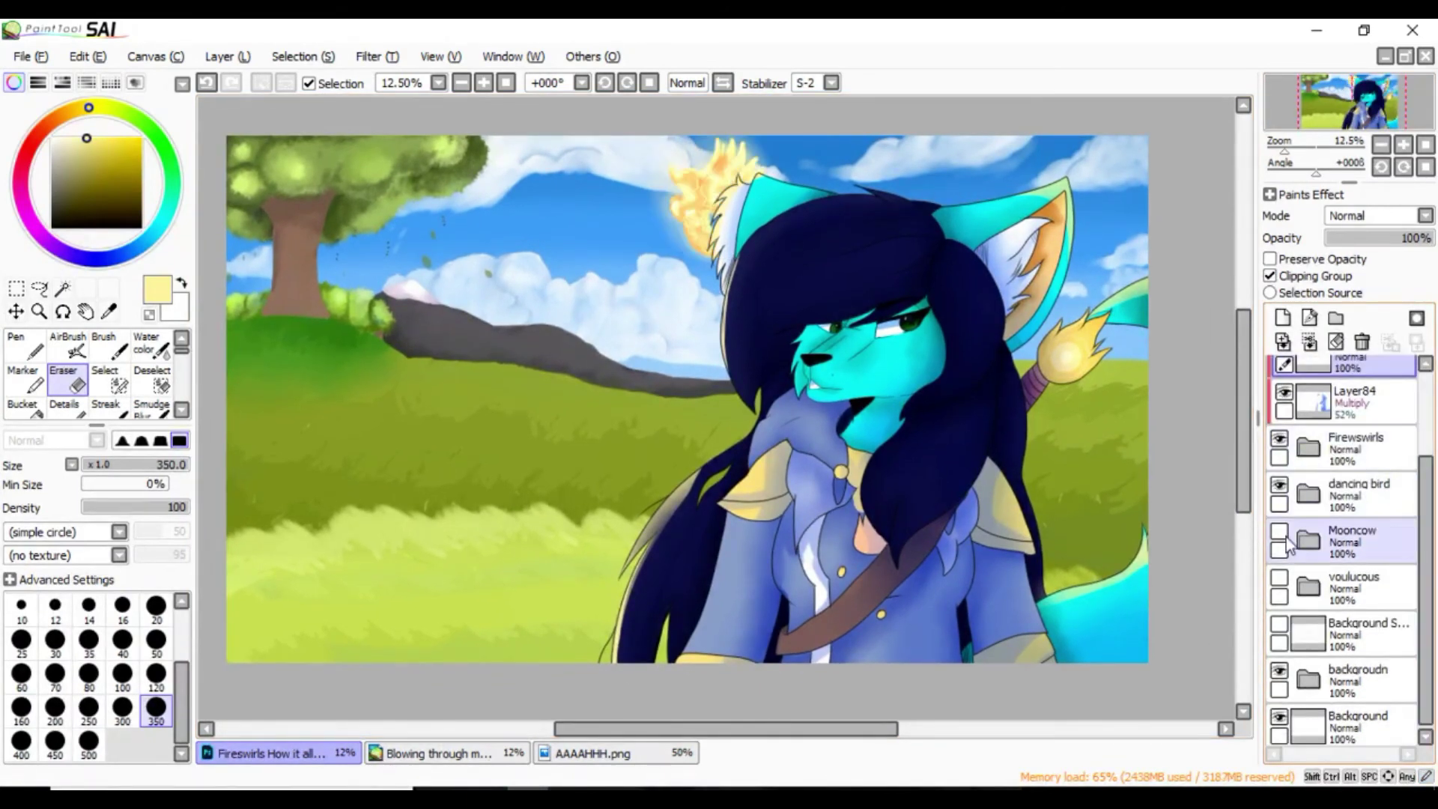
left_click(1279, 484)
On a new layer, paint and blend light blue shading over the creature's red body
left_click(1282, 318)
left_click_drag(127, 255, 147, 239)
left_click(109, 344)
left_click(100, 140)
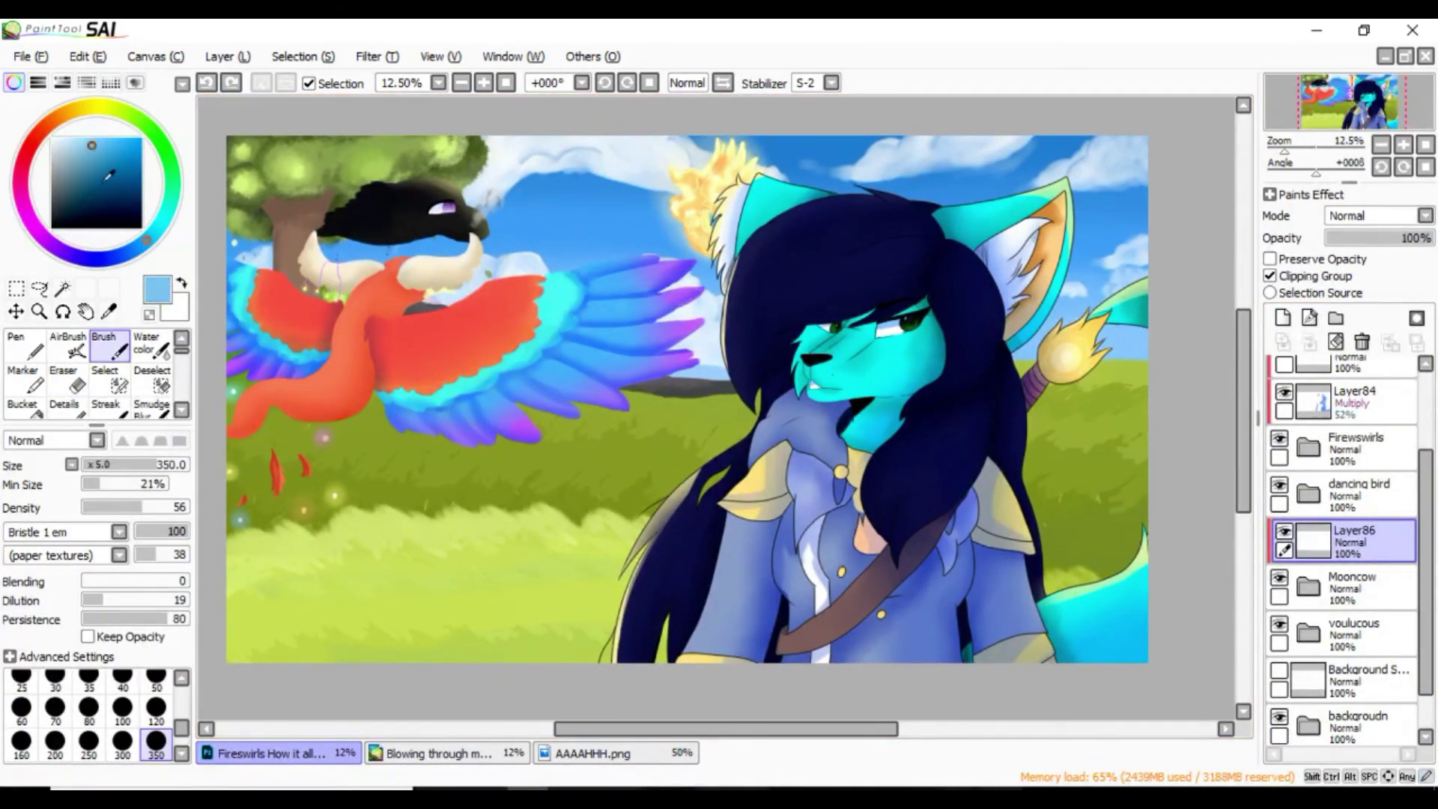
left_click_drag(236, 430, 397, 307)
scroll(1381, 217, "down", 1)
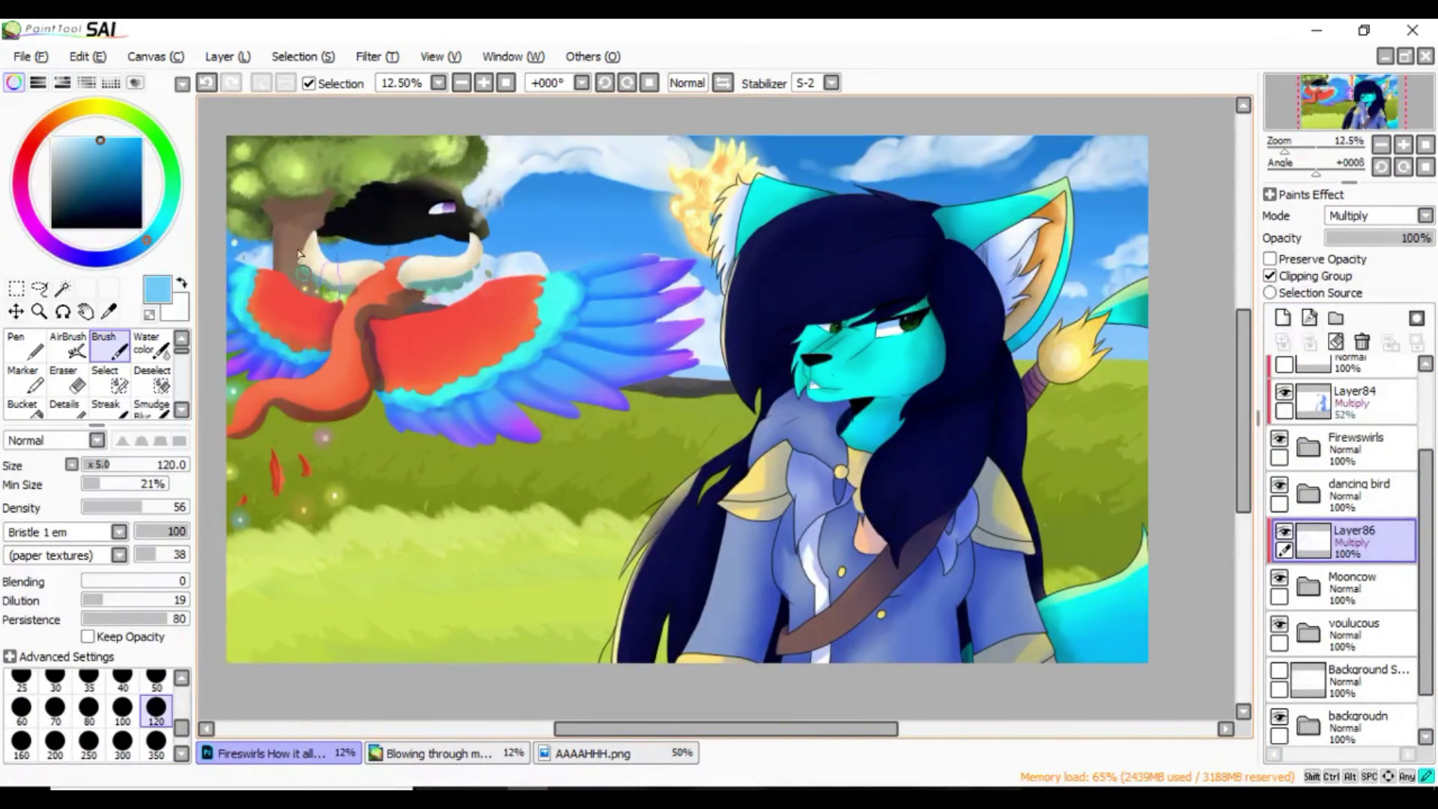
mouse_move(298, 255)
left_mouse_down()
mouse_move(329, 359)
mouse_move(310, 337)
mouse_move(345, 314)
left_mouse_up()
left_click(149, 344)
key("s")
mouse_move(247, 419)
left_mouse_down()
mouse_move(367, 368)
mouse_move(382, 404)
left_mouse_up()
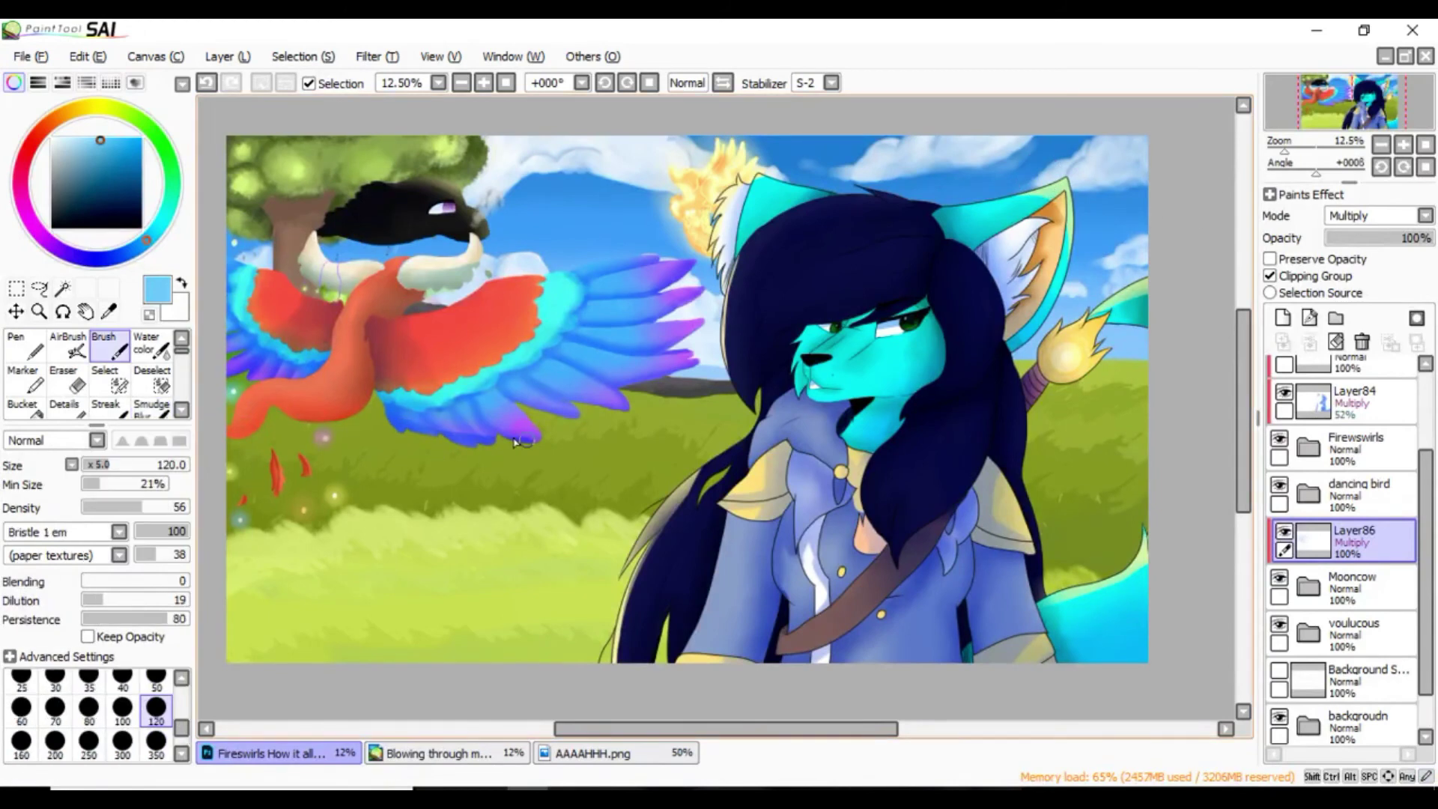
Add further creature shading layers, including one below Mooncow with locked transparency recoloured yellow
key("ctrl+shift+n")
key("e")
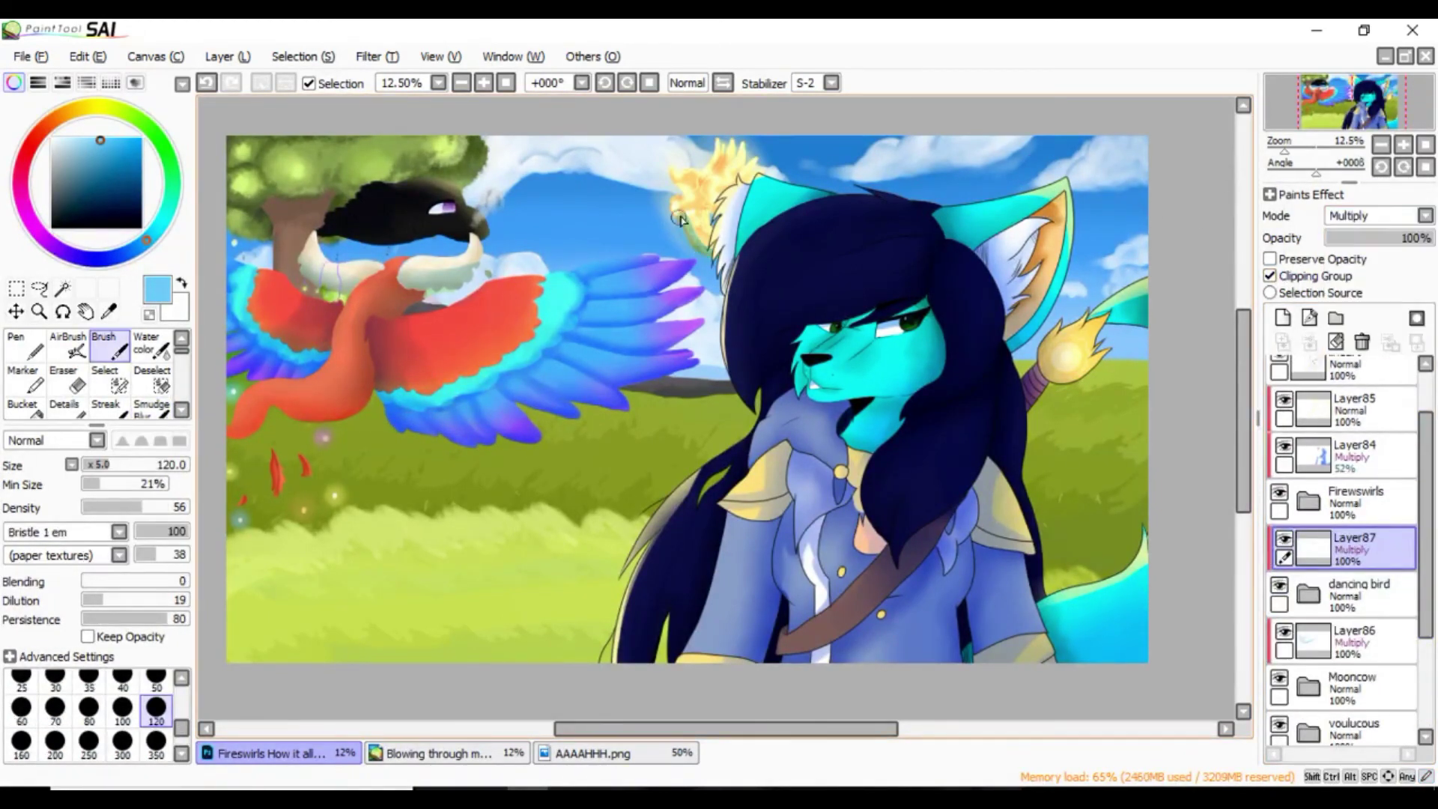
key("b")
left_click(1325, 687)
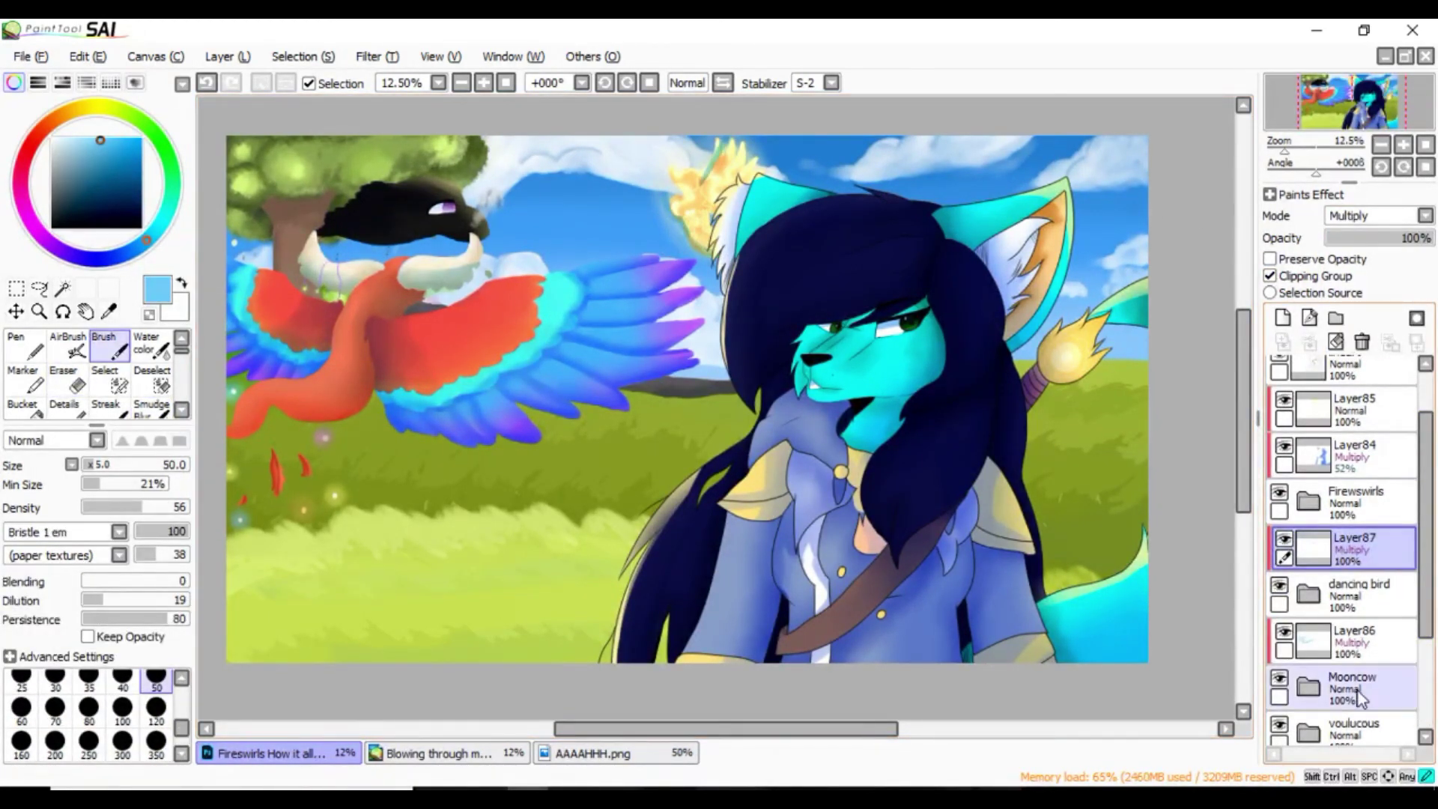
left_click(1282, 316)
left_click(1374, 216)
left_click(1295, 258)
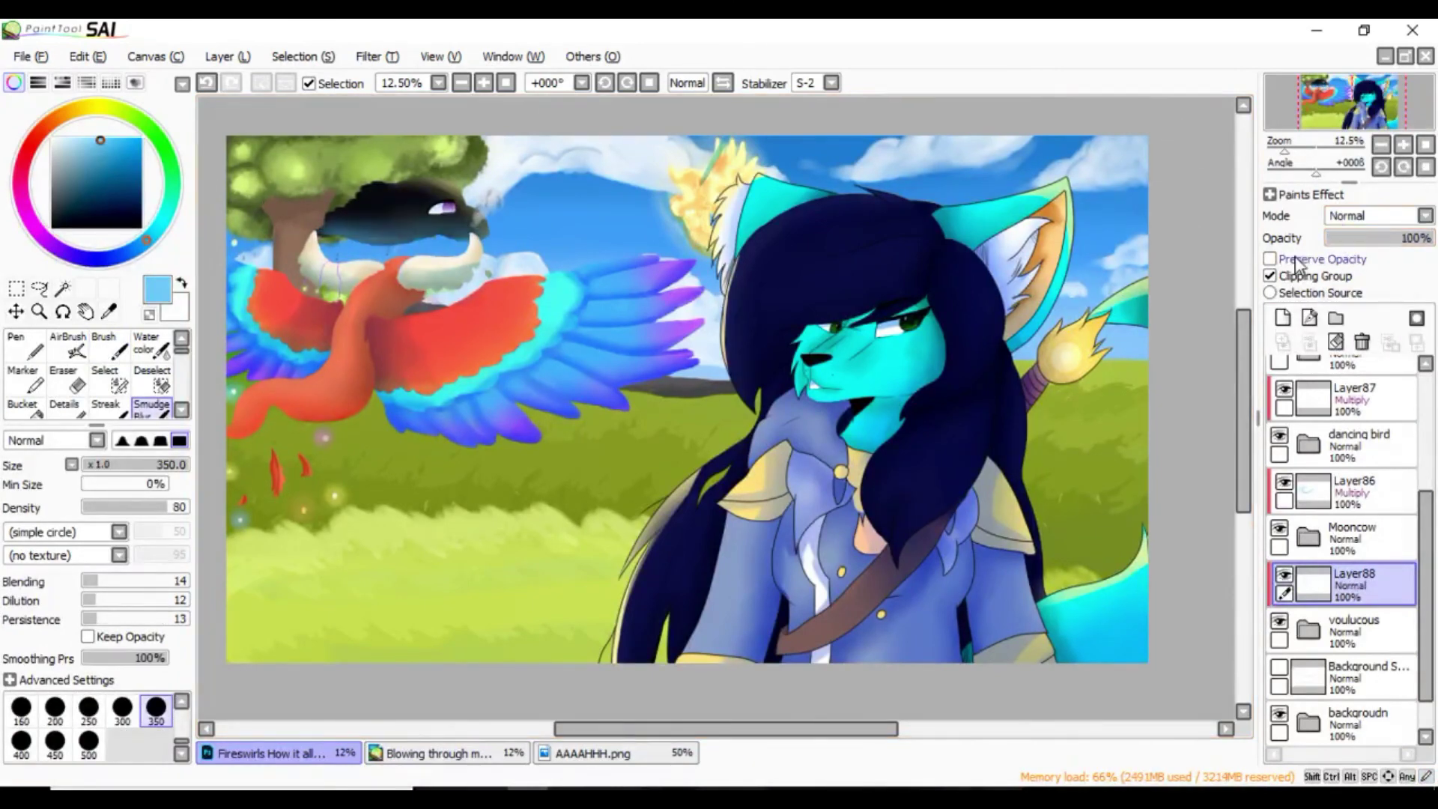
key("s")
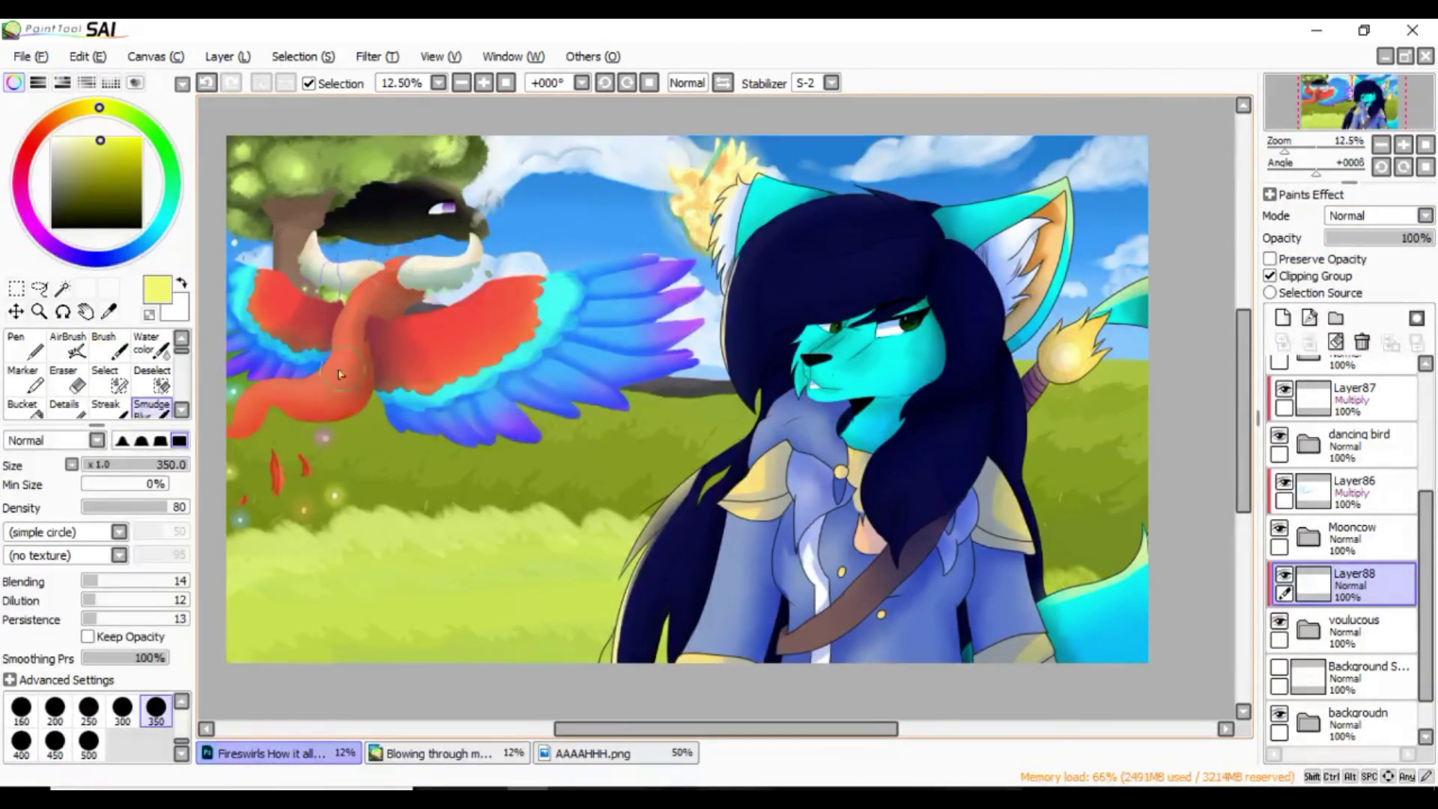
left_click(970, 168, "ctrl")
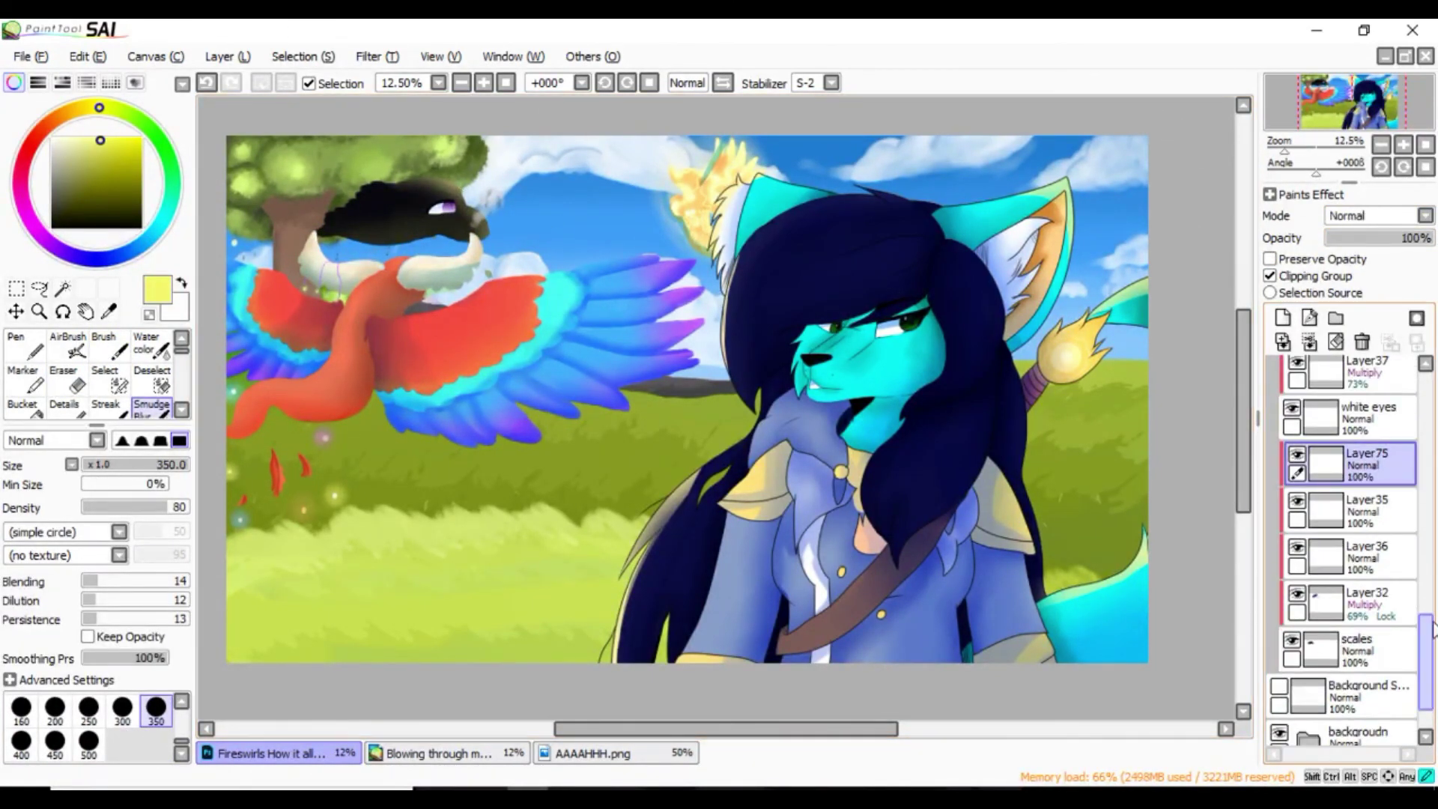
Sign the painting with a thin brush on a new layer in the lower-left corner
left_click(1355, 629)
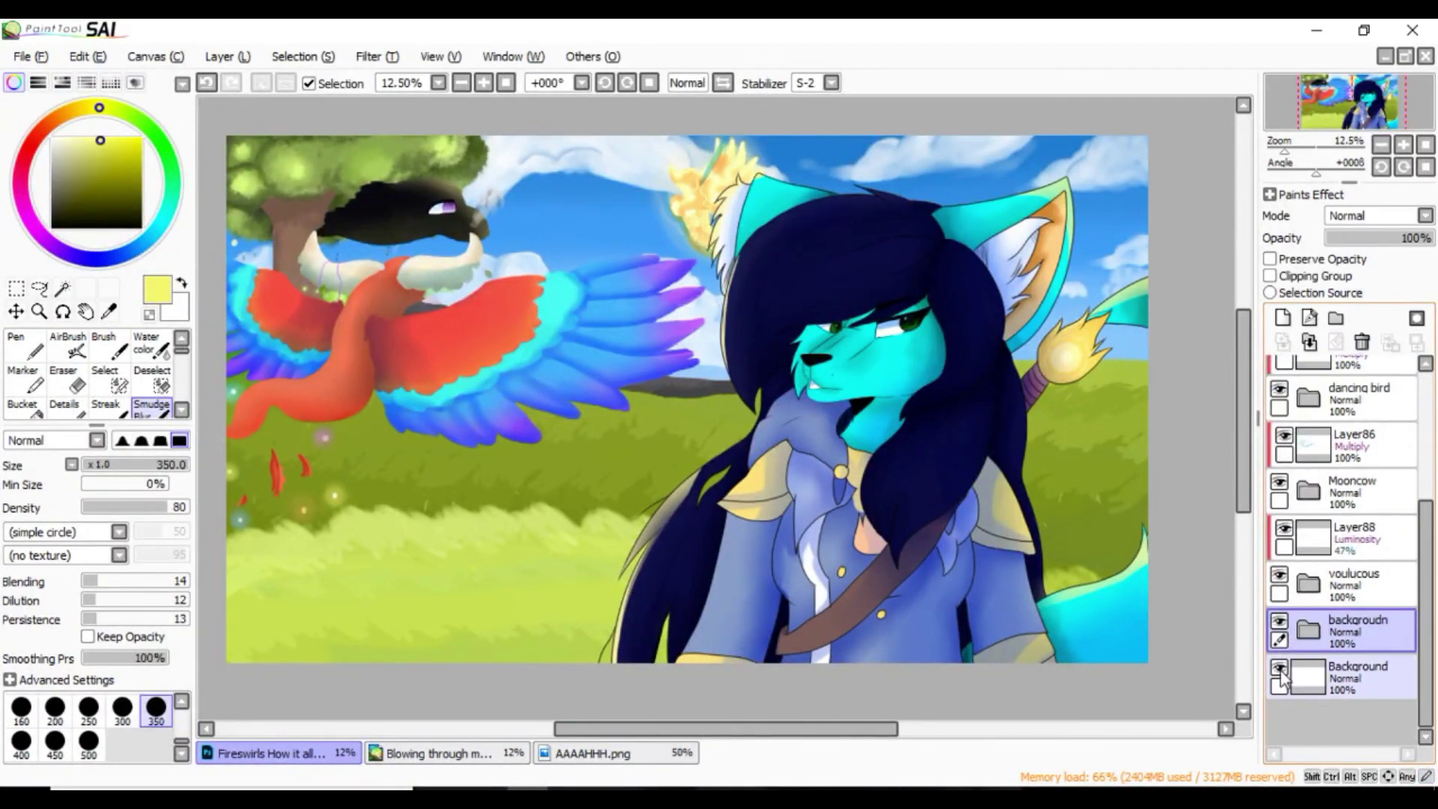
scroll(1340, 524, "up", 5)
left_click(1282, 317)
key("ctrl+plus")
left_click_drag(381, 444, 404, 411)
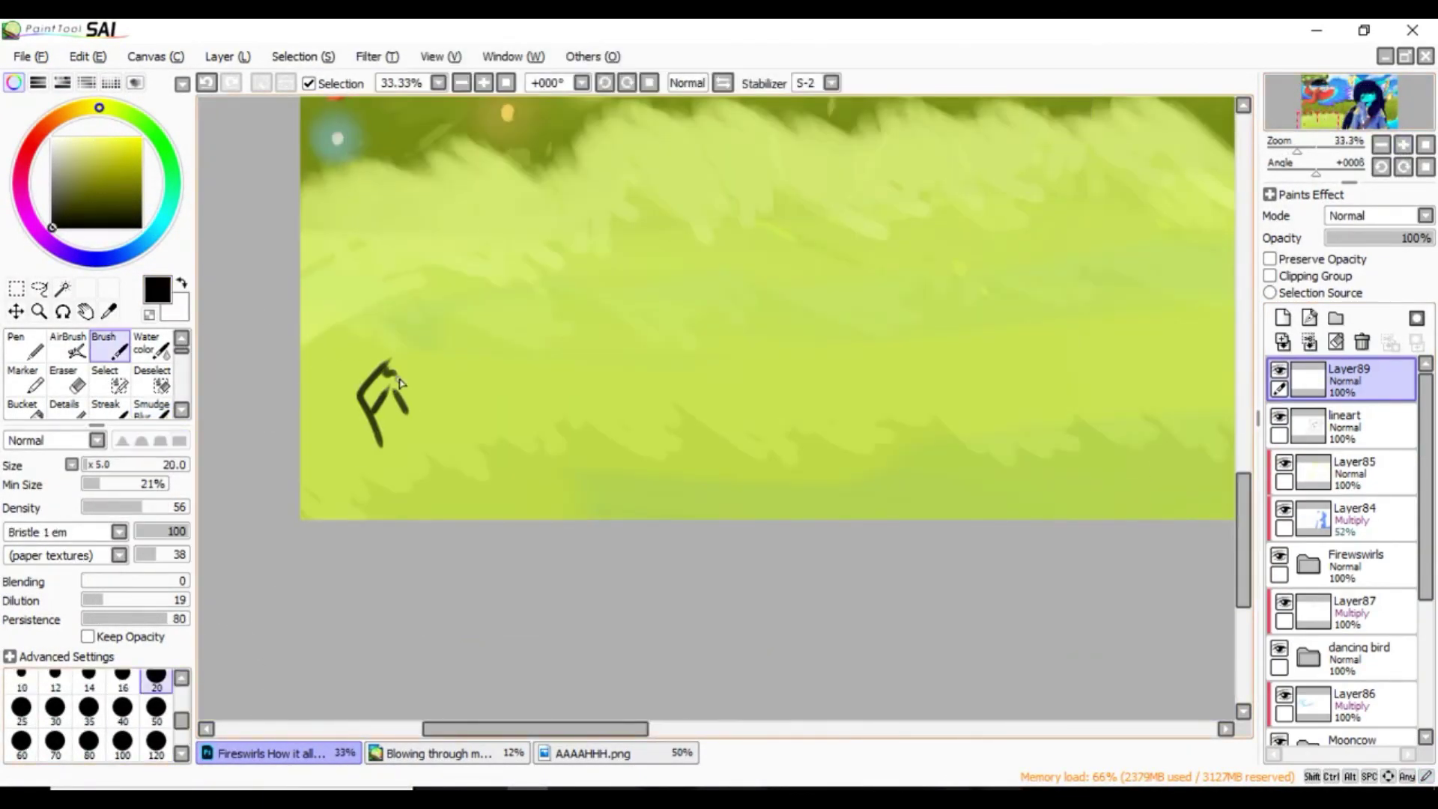
left_click_drag(509, 360, 569, 457)
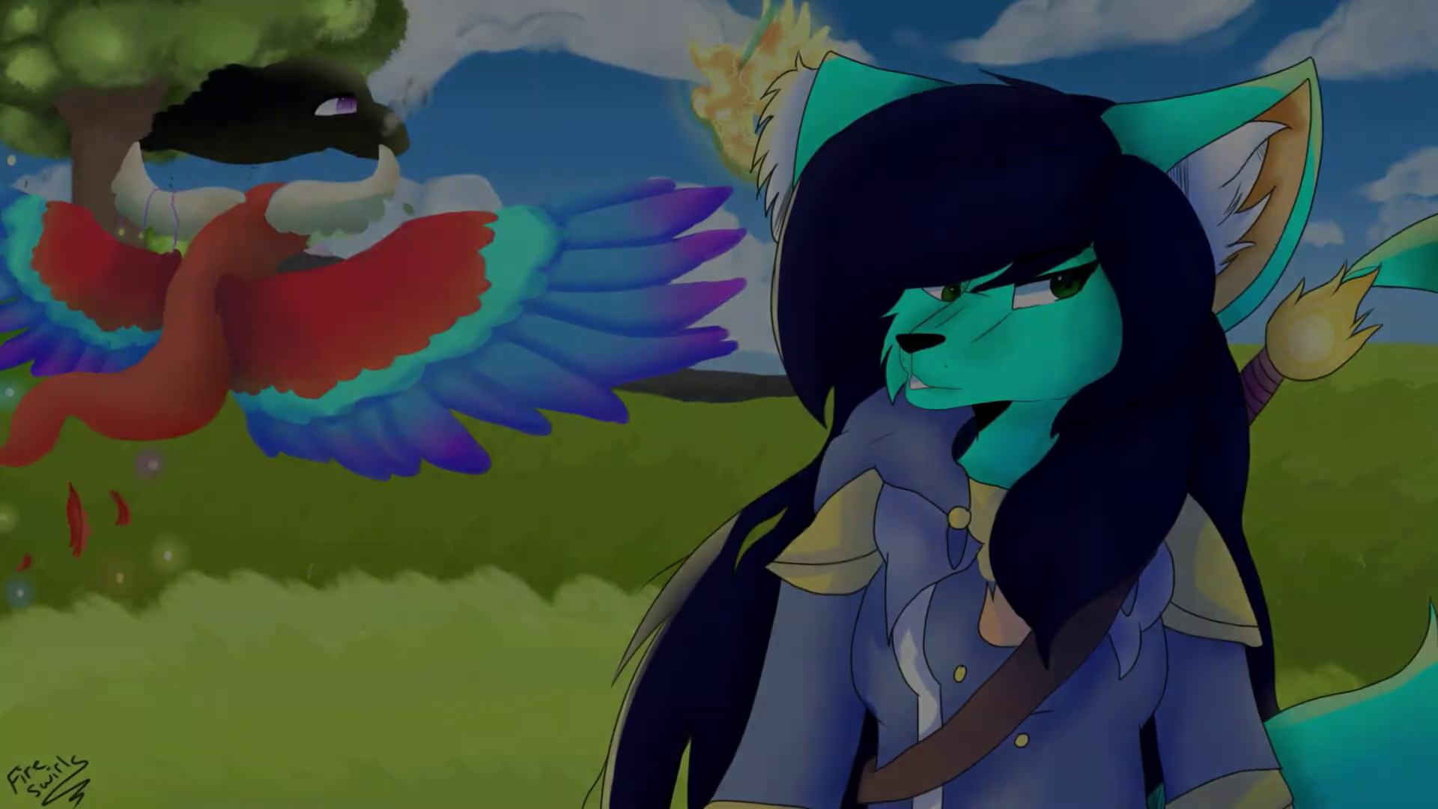